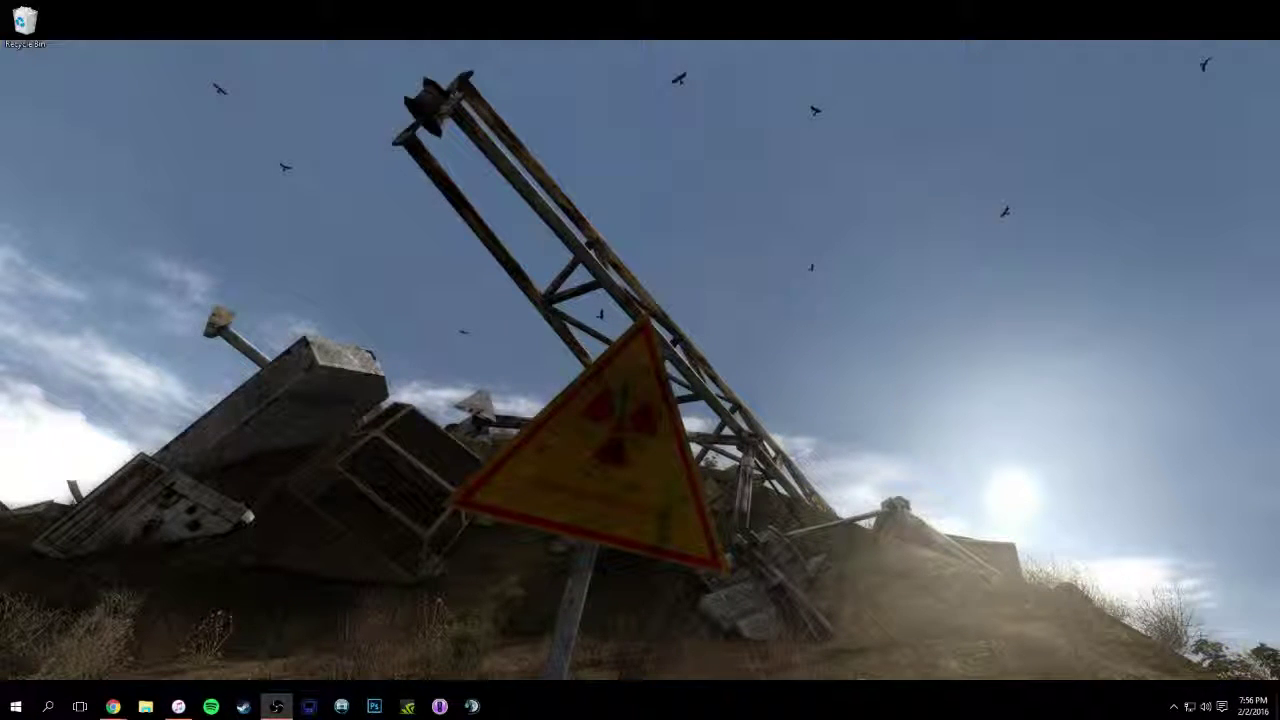
Switch to Movie Studio Platinum and open the recent project TTFHype Pre
click(341, 706)
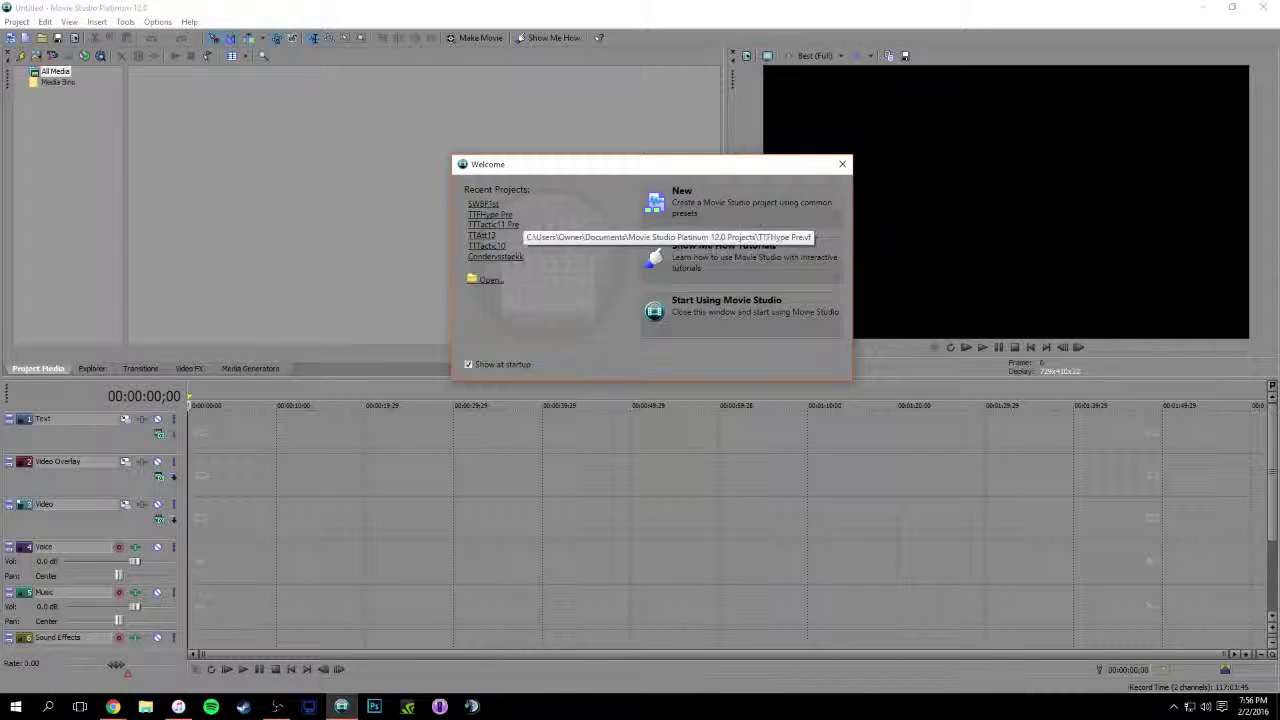
click(490, 214)
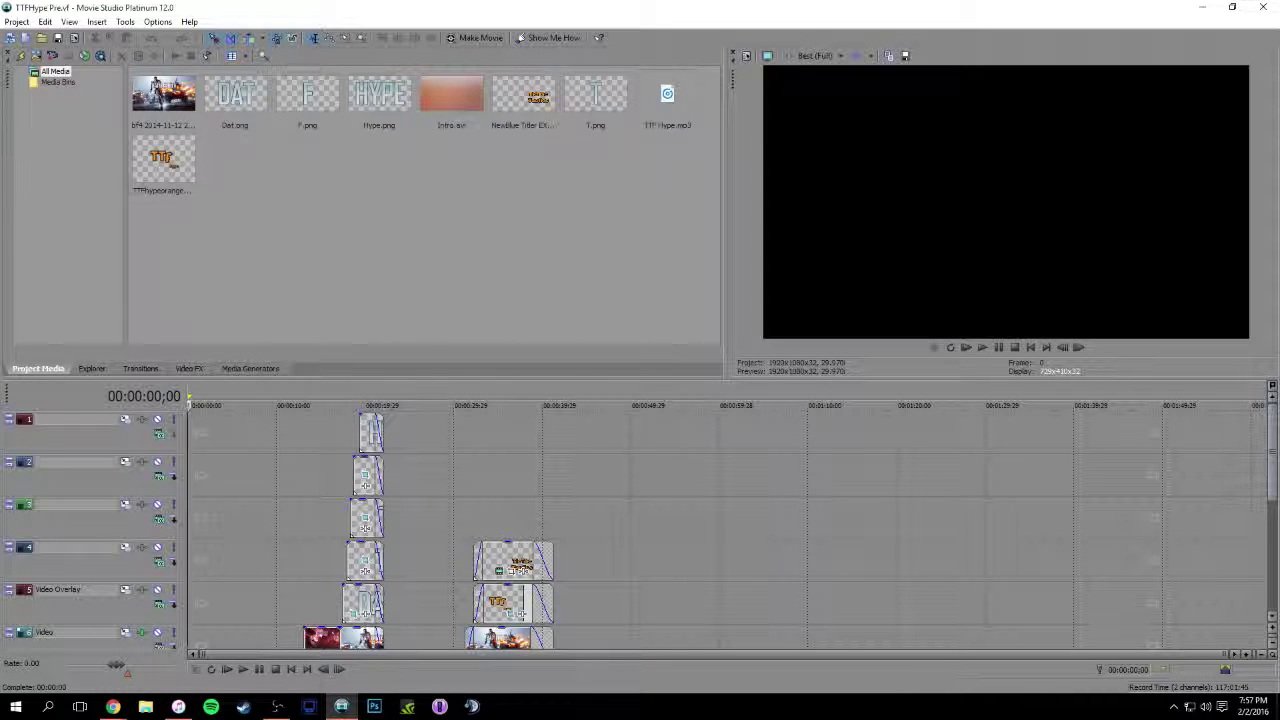
Preview the intro and outro, and move the grouped outro clips about 1:09 further along the timeline to make room for footage
scroll(640, 530, down, 3)
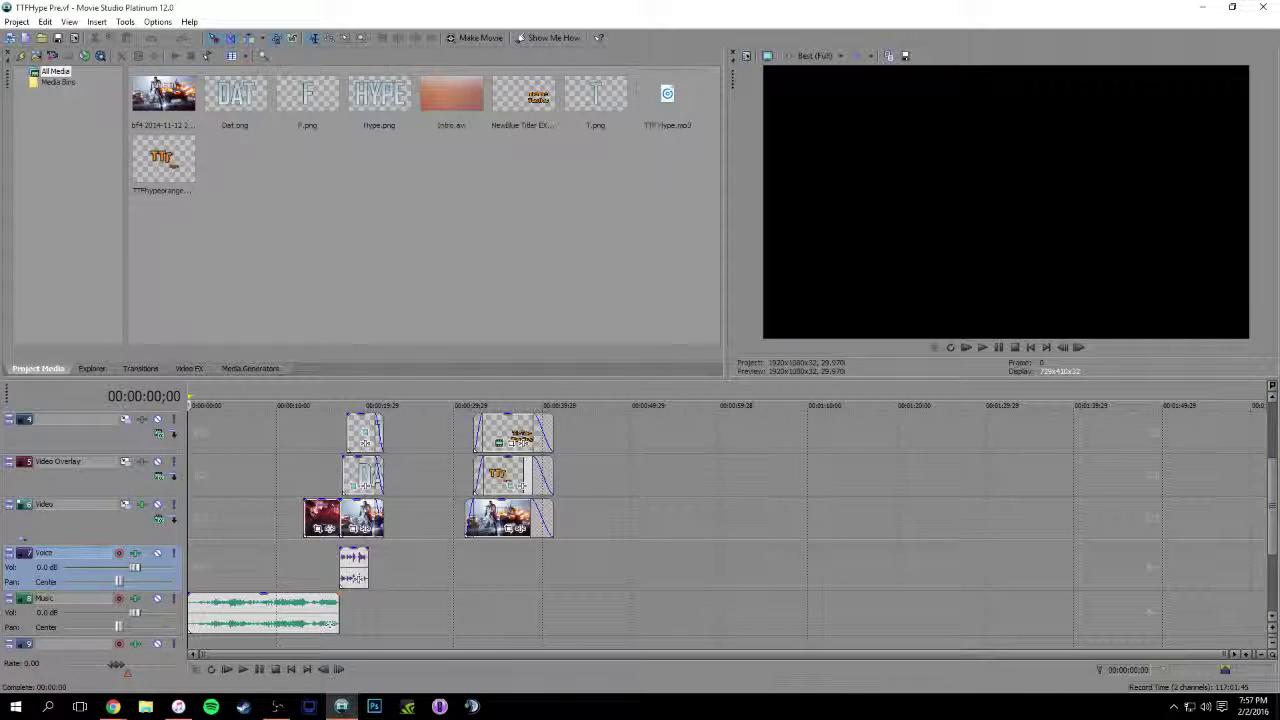
click(513, 405)
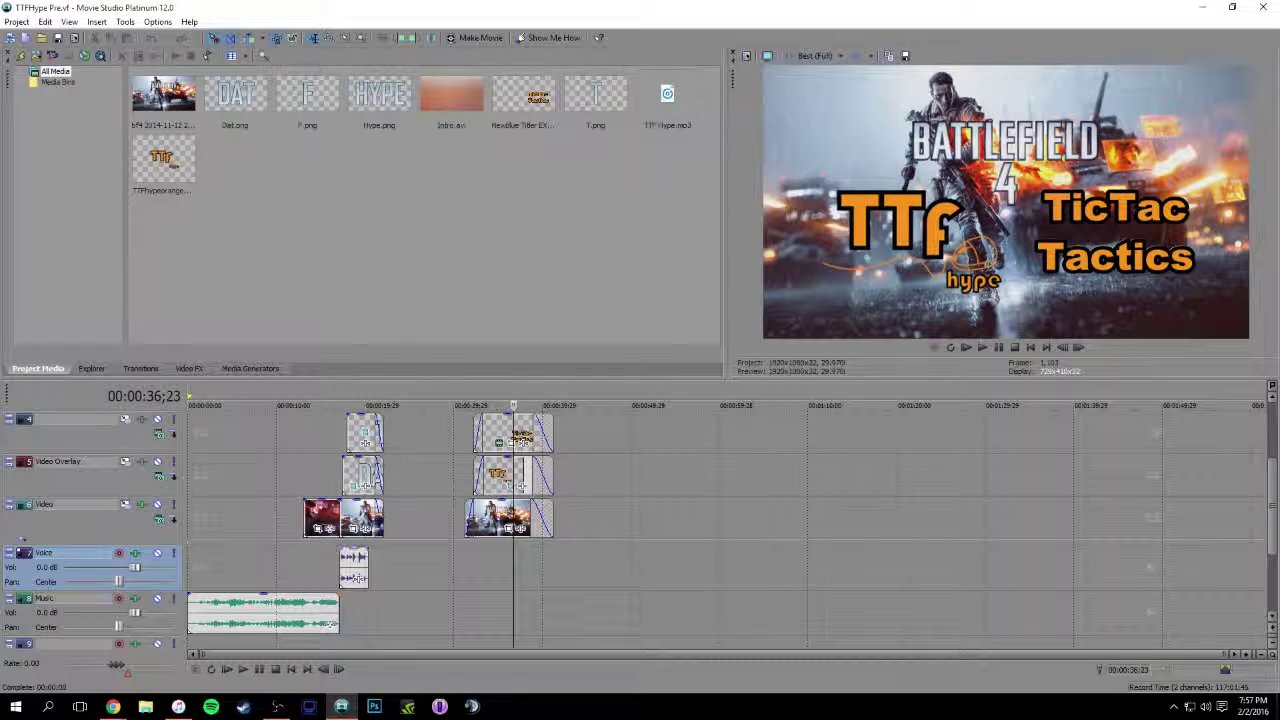
click(328, 405)
click(368, 405)
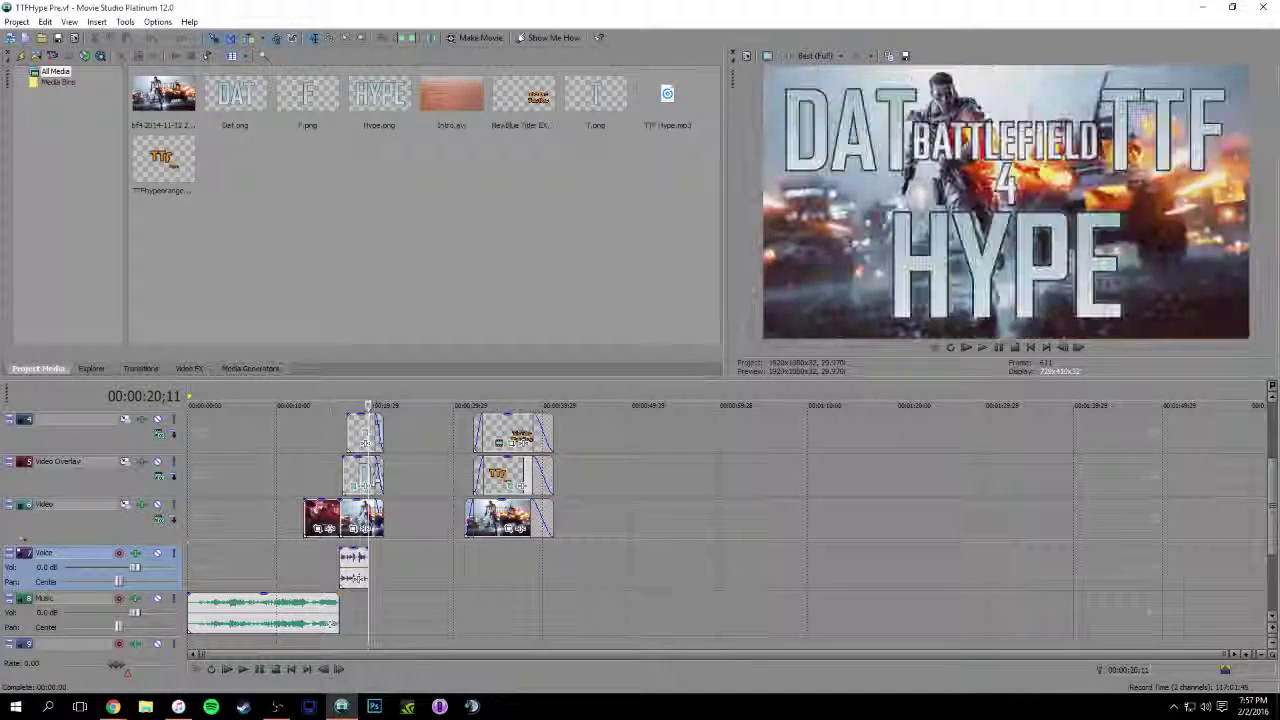
click(511, 560)
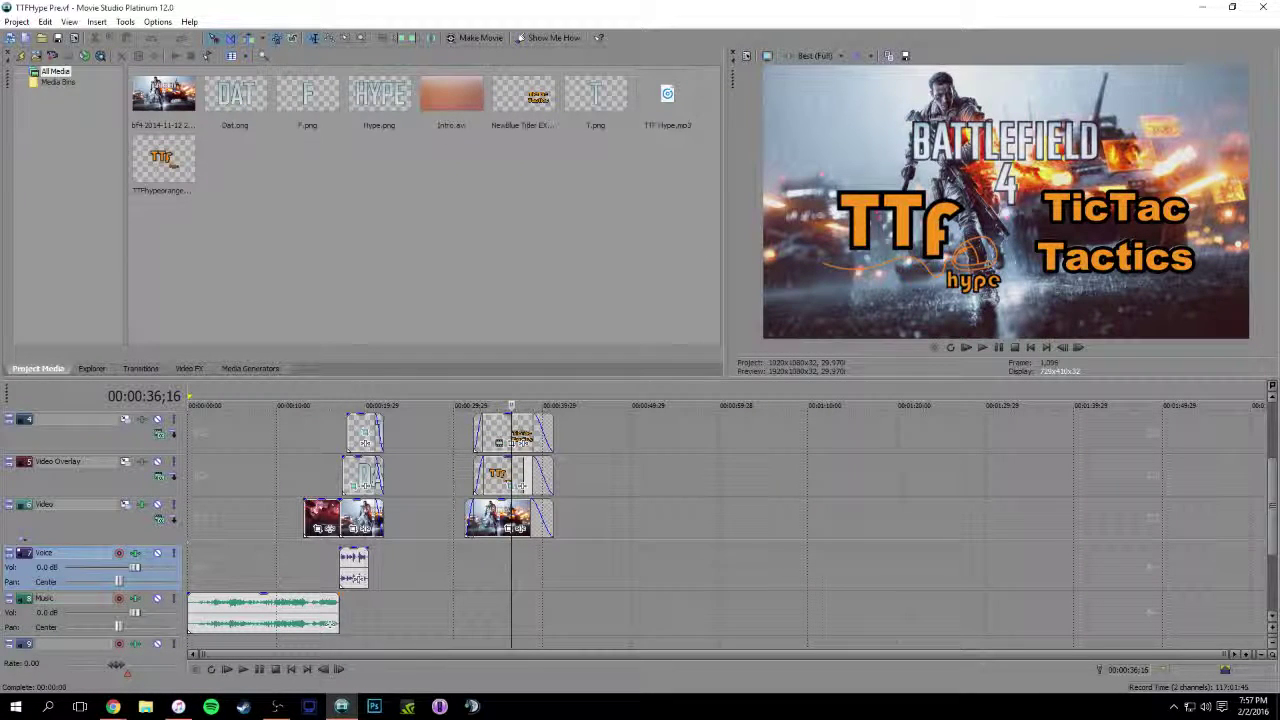
drag(521, 487, 1095, 384)
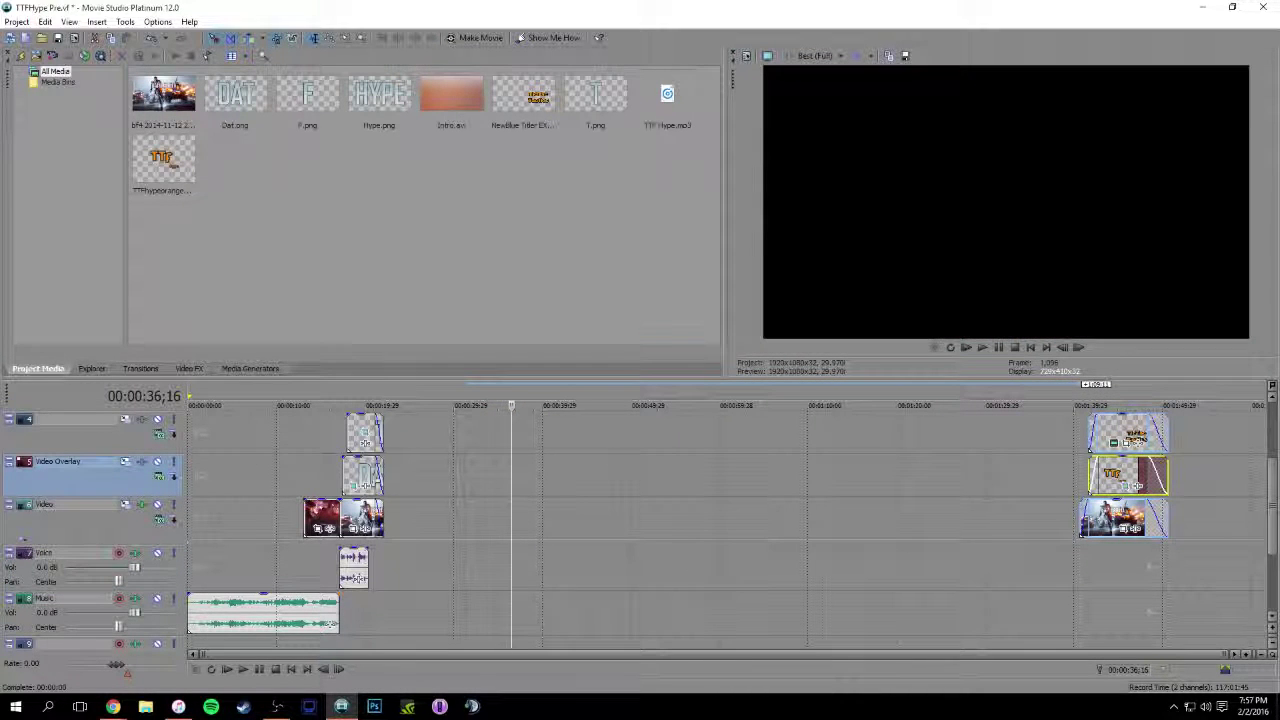
Insert the Star Wars Battlefront (2015) MP4 from the ShadowPlay folder on the Video track after the intro
click(454, 518)
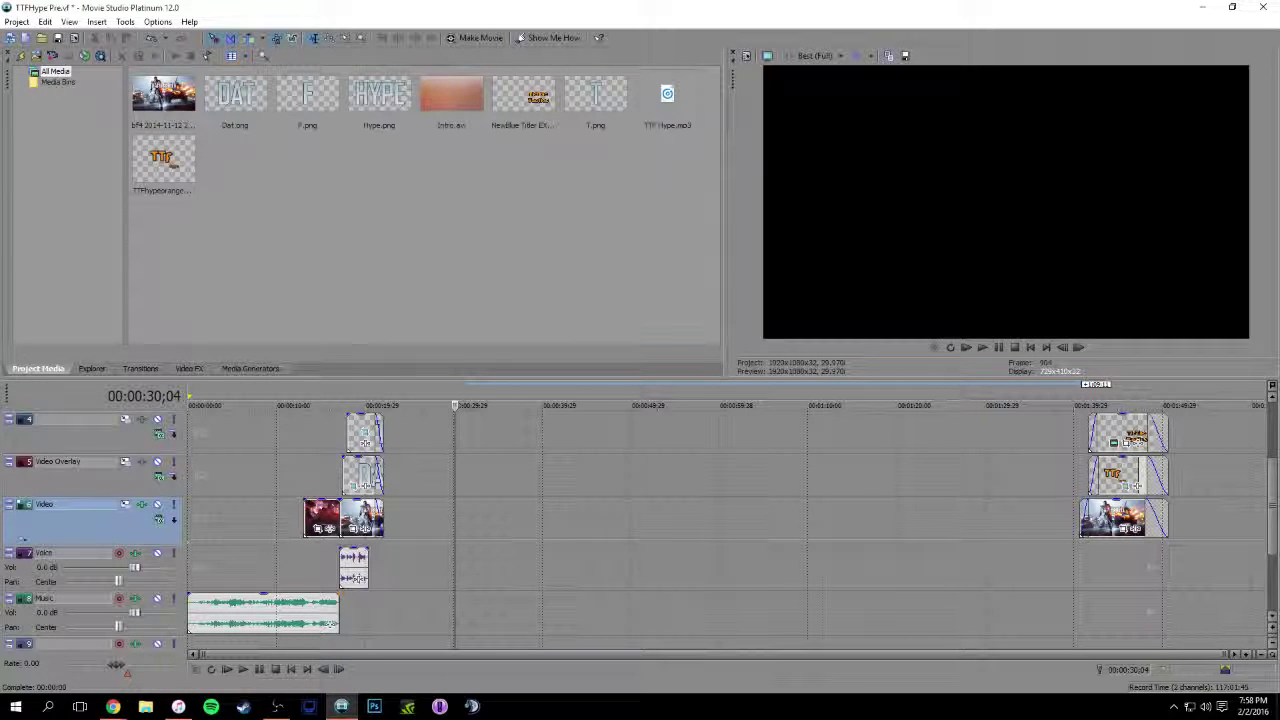
click(91, 368)
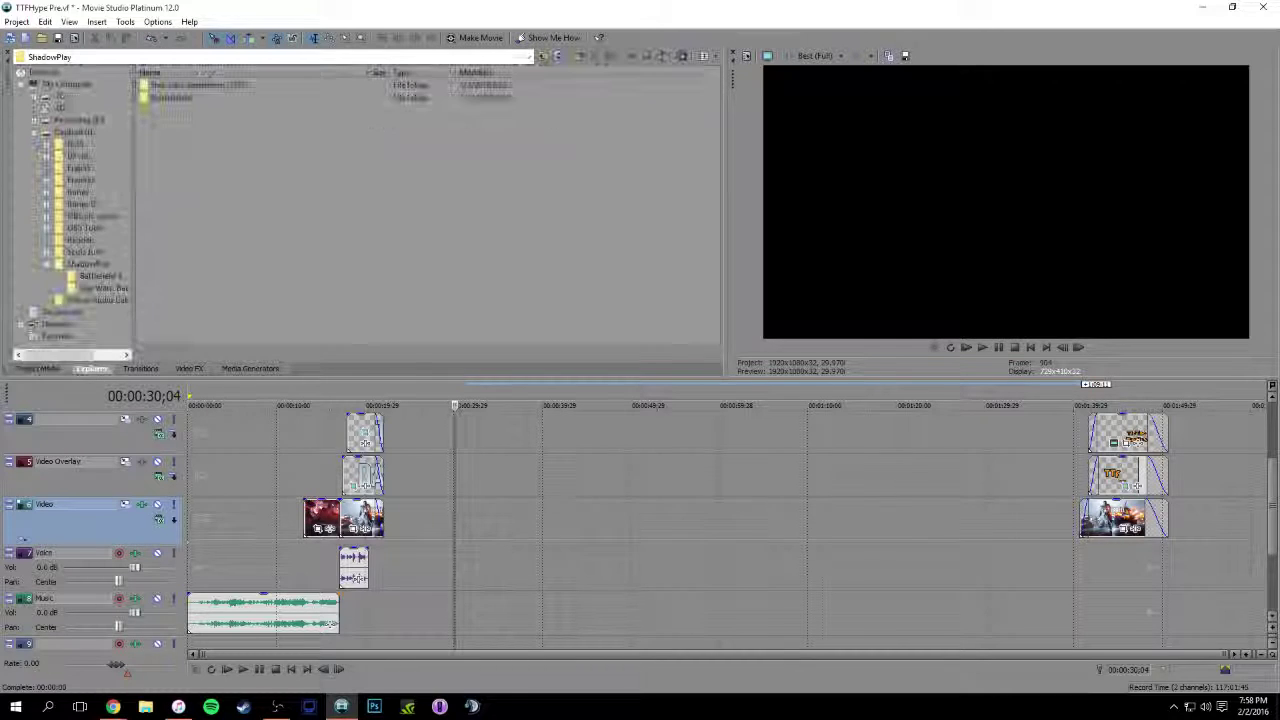
click(170, 97)
key(Up)
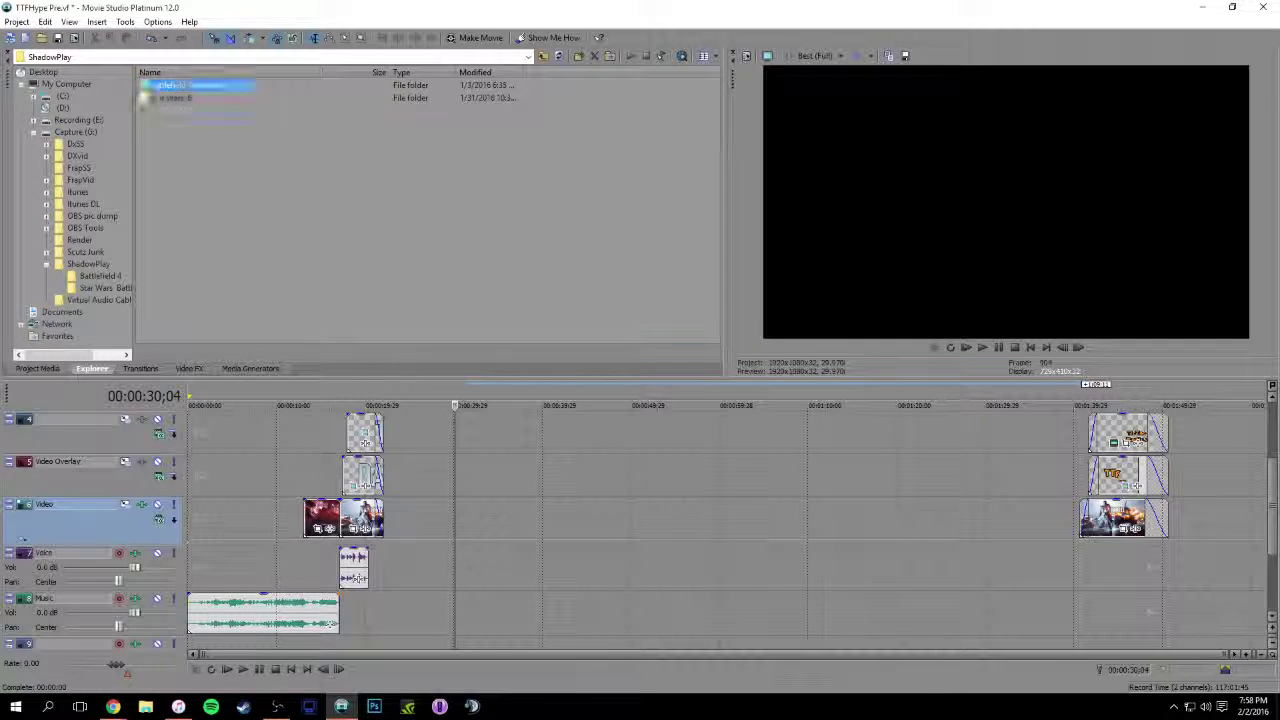
key(Return)
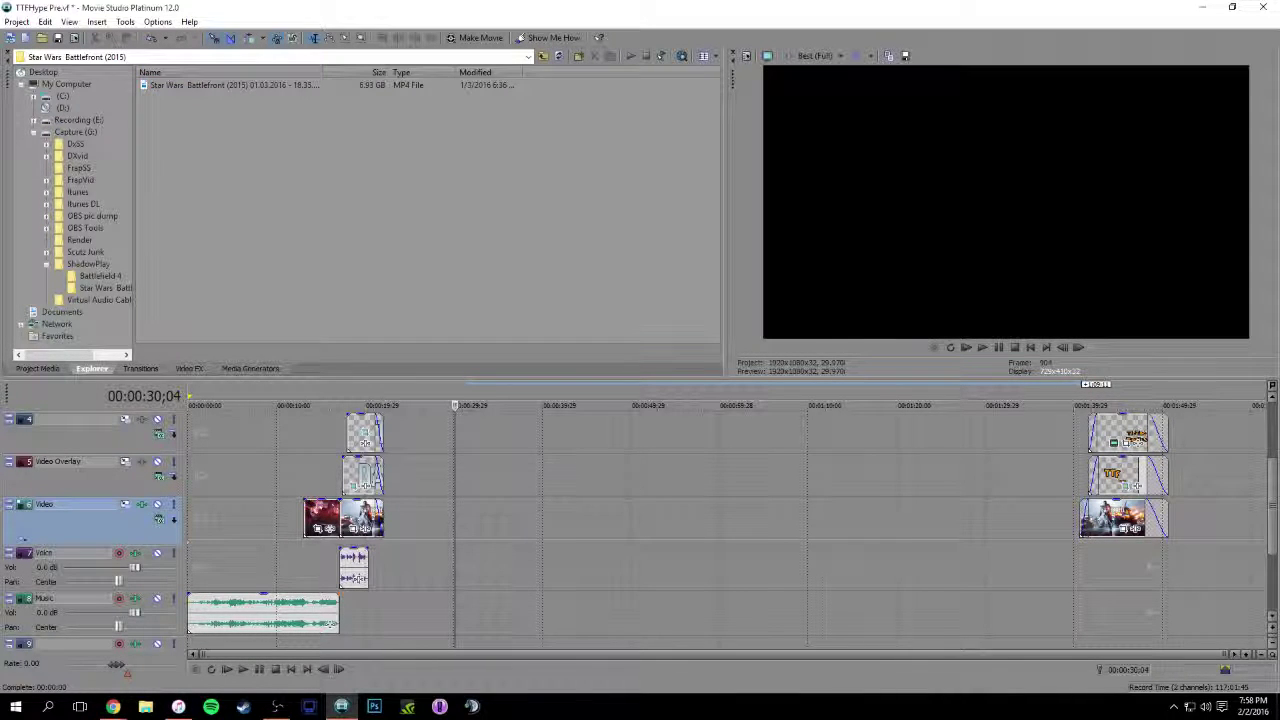
click(234, 85)
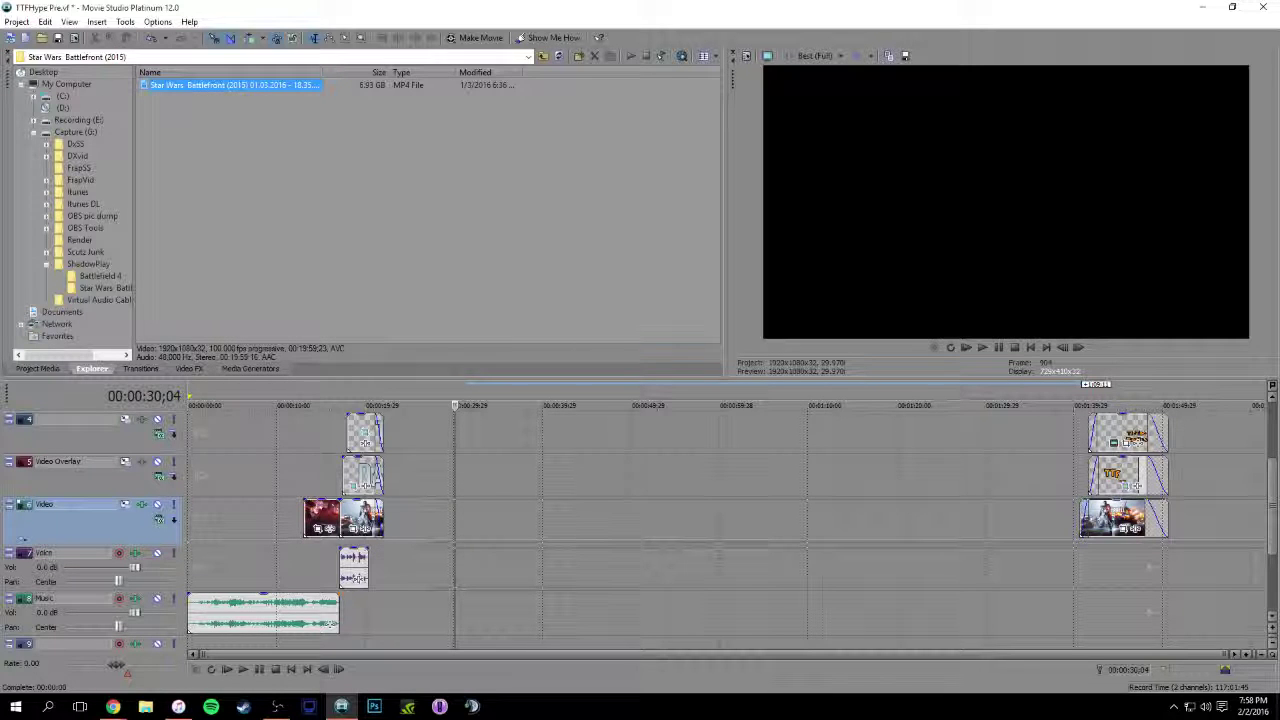
drag(234, 85, 407, 518)
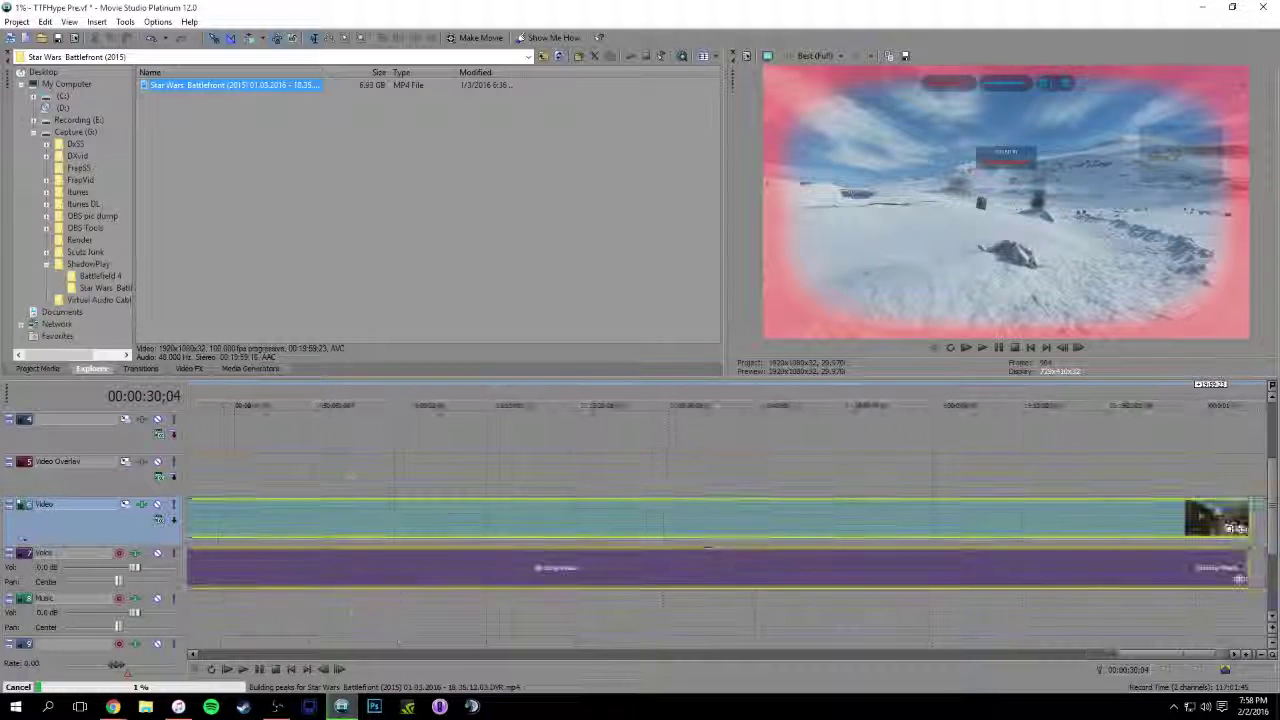
Play back parts of the Star Wars Battlefront clip near its end
click(1044, 408)
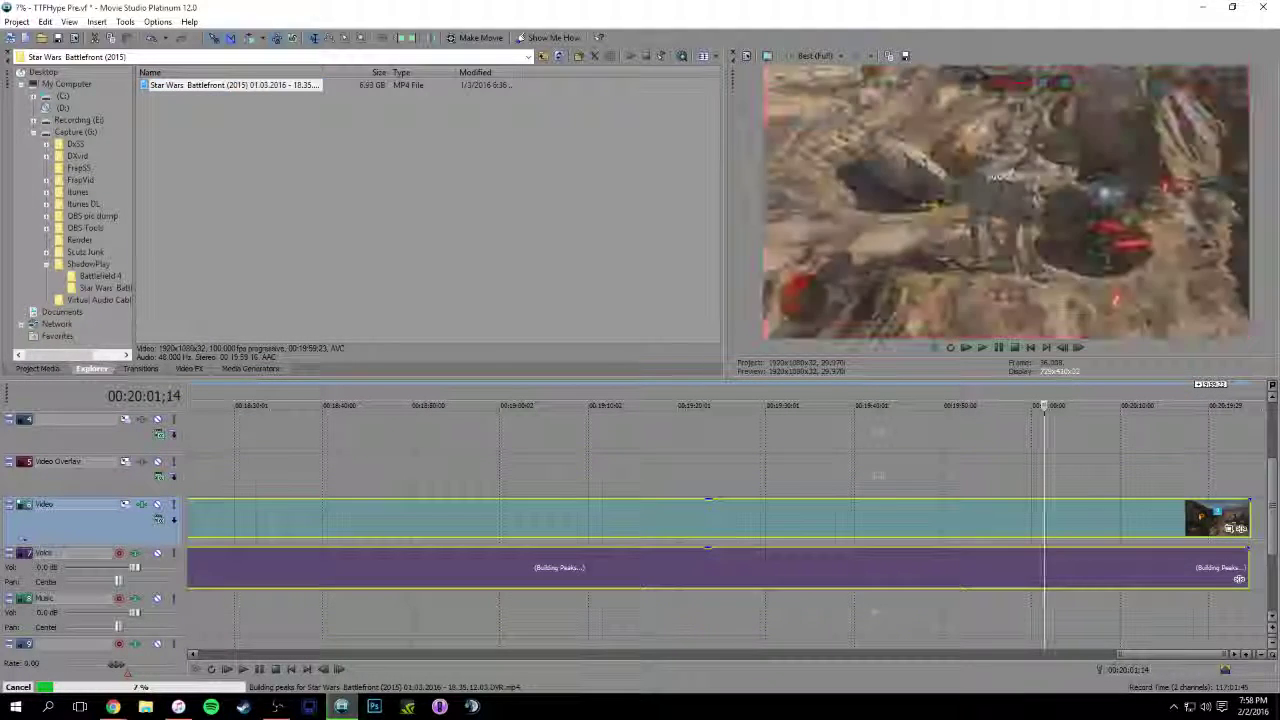
drag(1044, 406, 963, 406)
key(space)
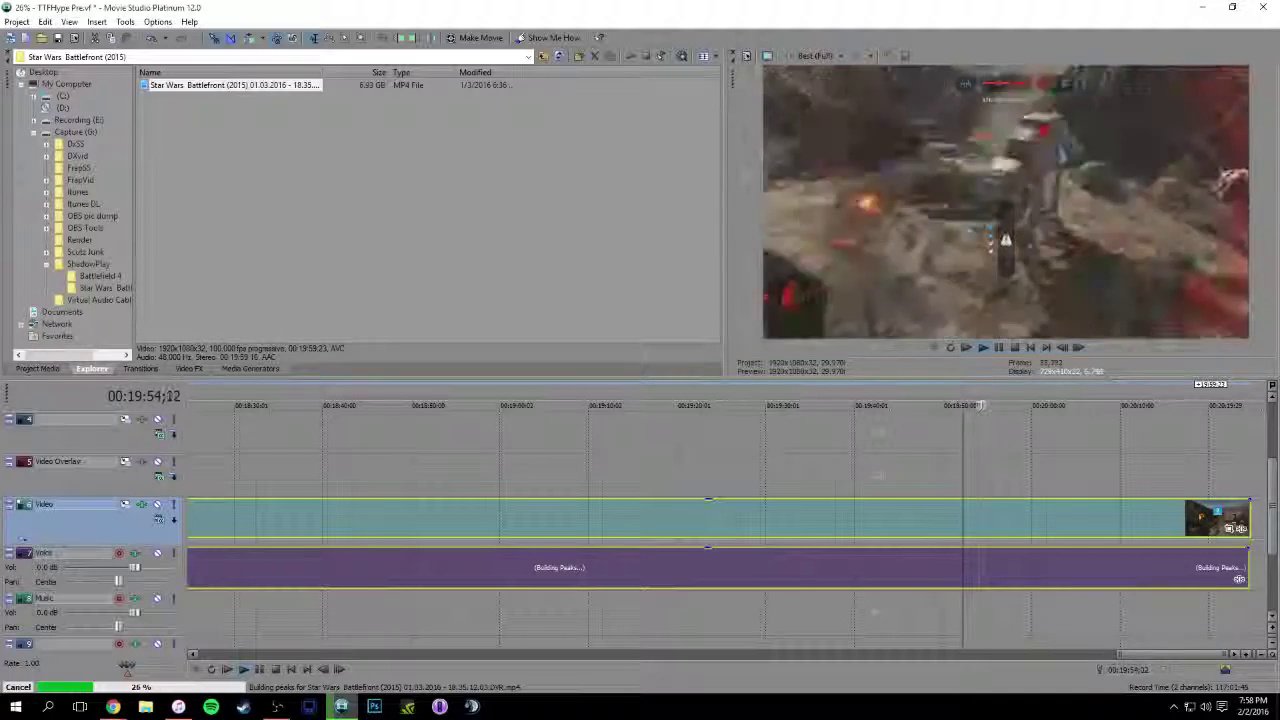
click(800, 405)
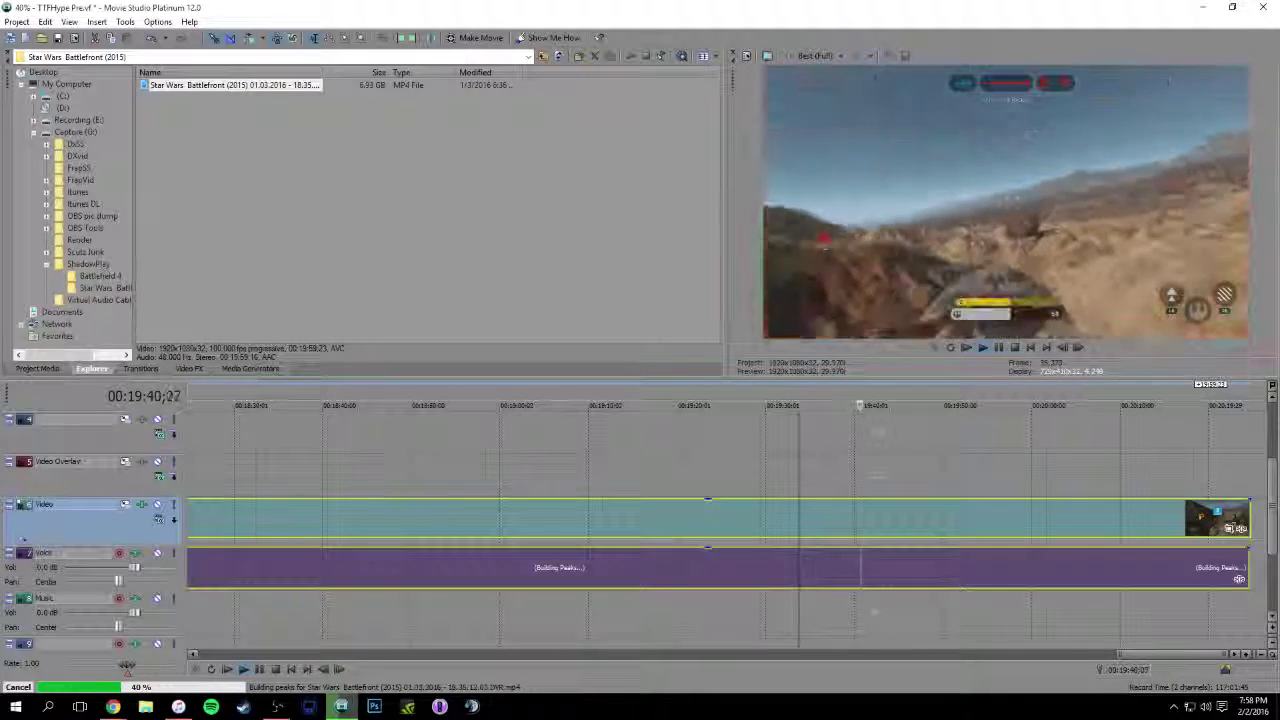
key(space)
Delete the Star Wars Battlefront footage from the timeline and return to the intro clips
click(589, 567)
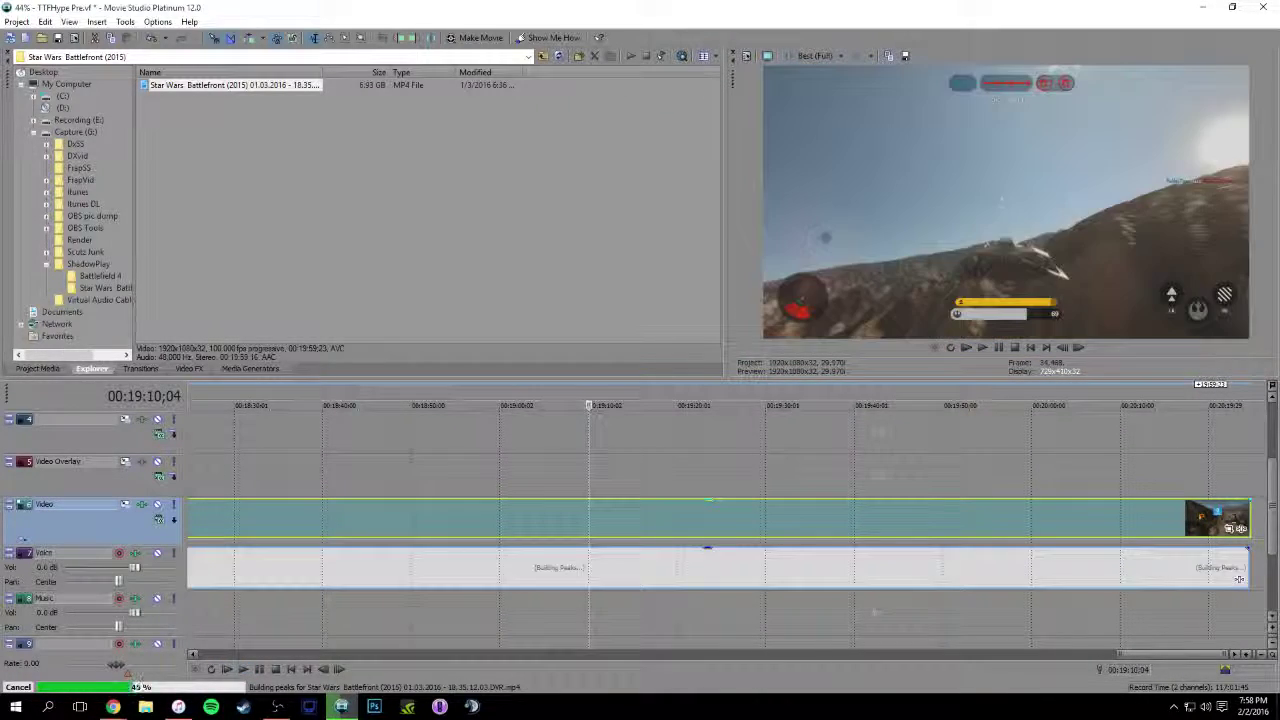
key(Delete)
drag(1166, 654, 230, 655)
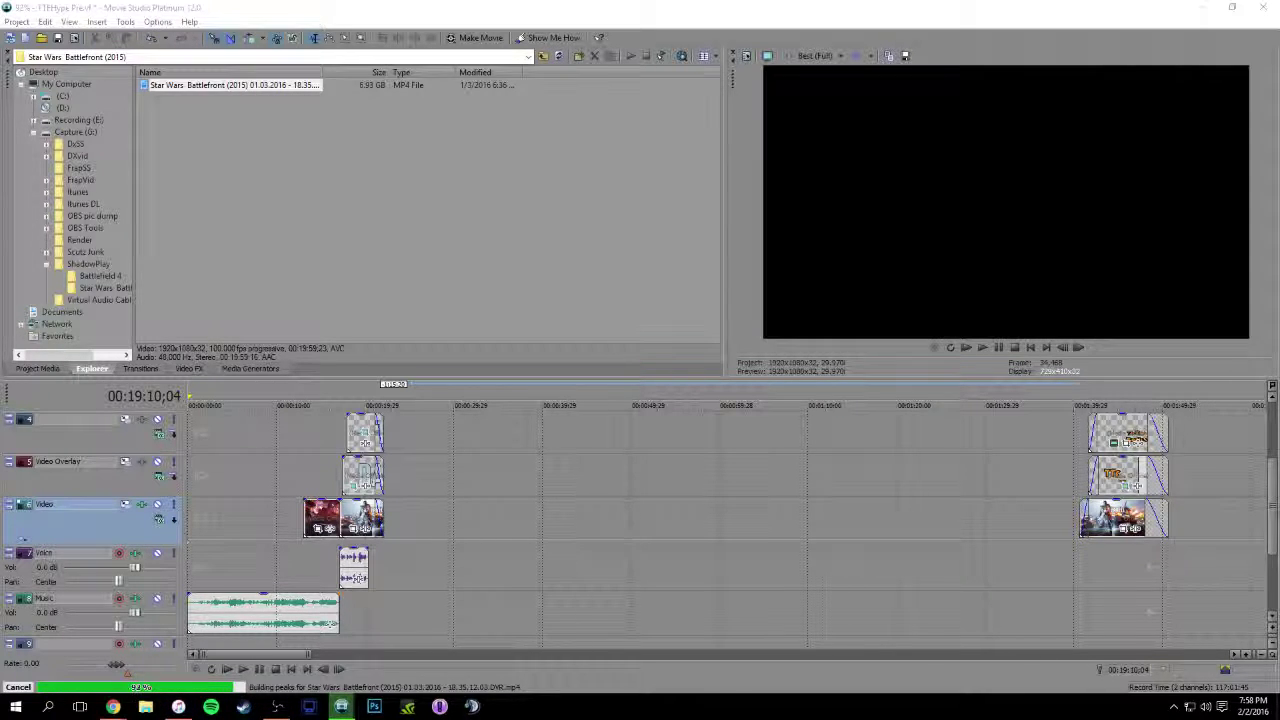
Browse the Battlefield 4 recordings and insert Temple stalk start.mp4 on the Video track right after the intro
click(100, 276)
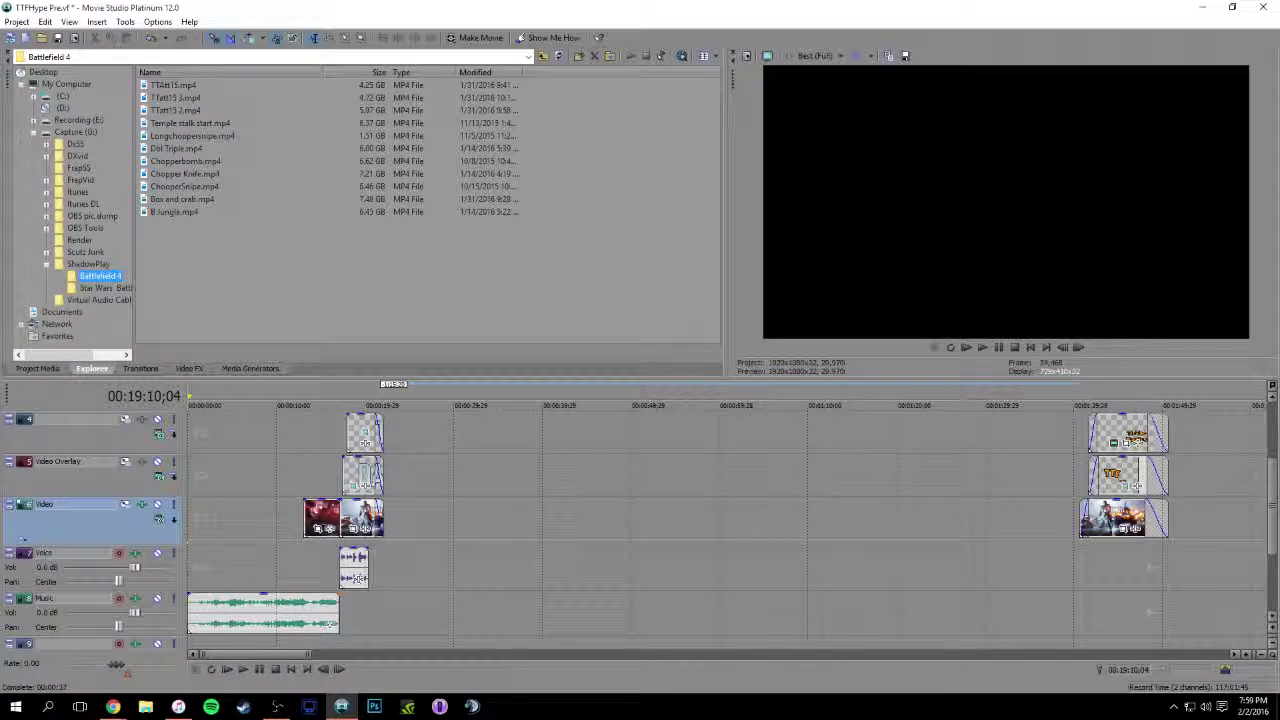
click(175, 110)
click(175, 97)
click(173, 85)
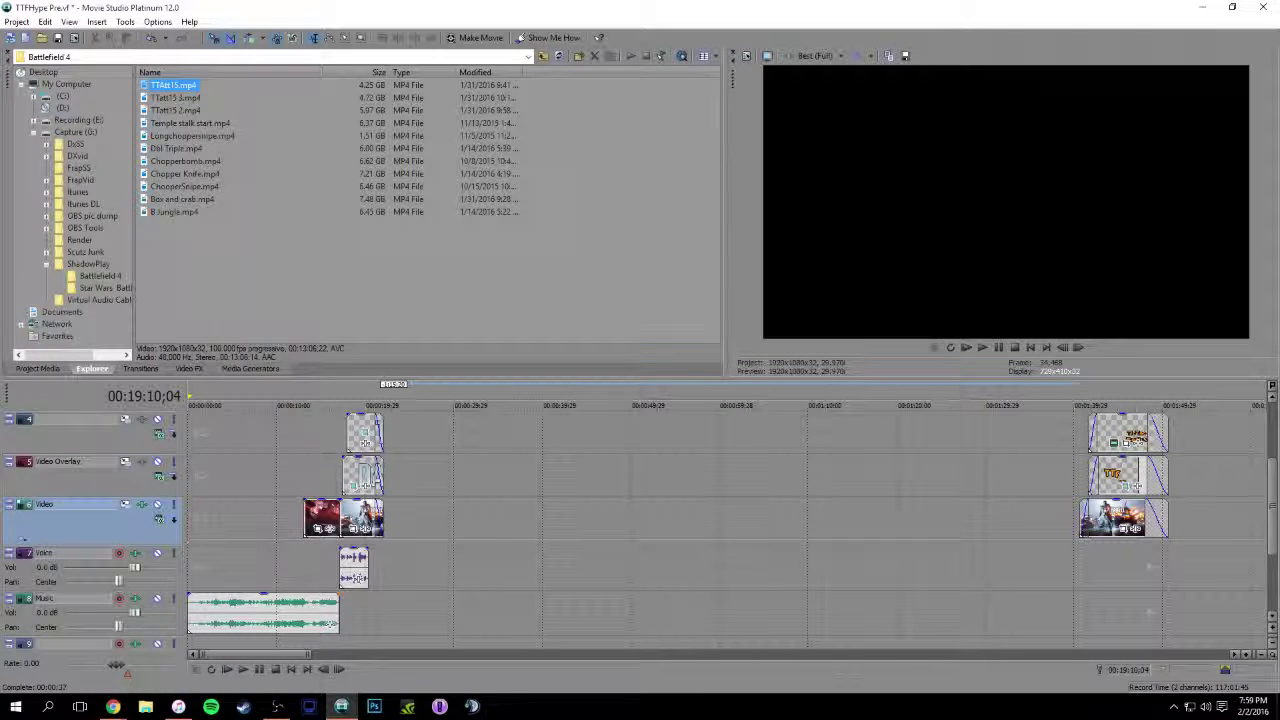
click(190, 123)
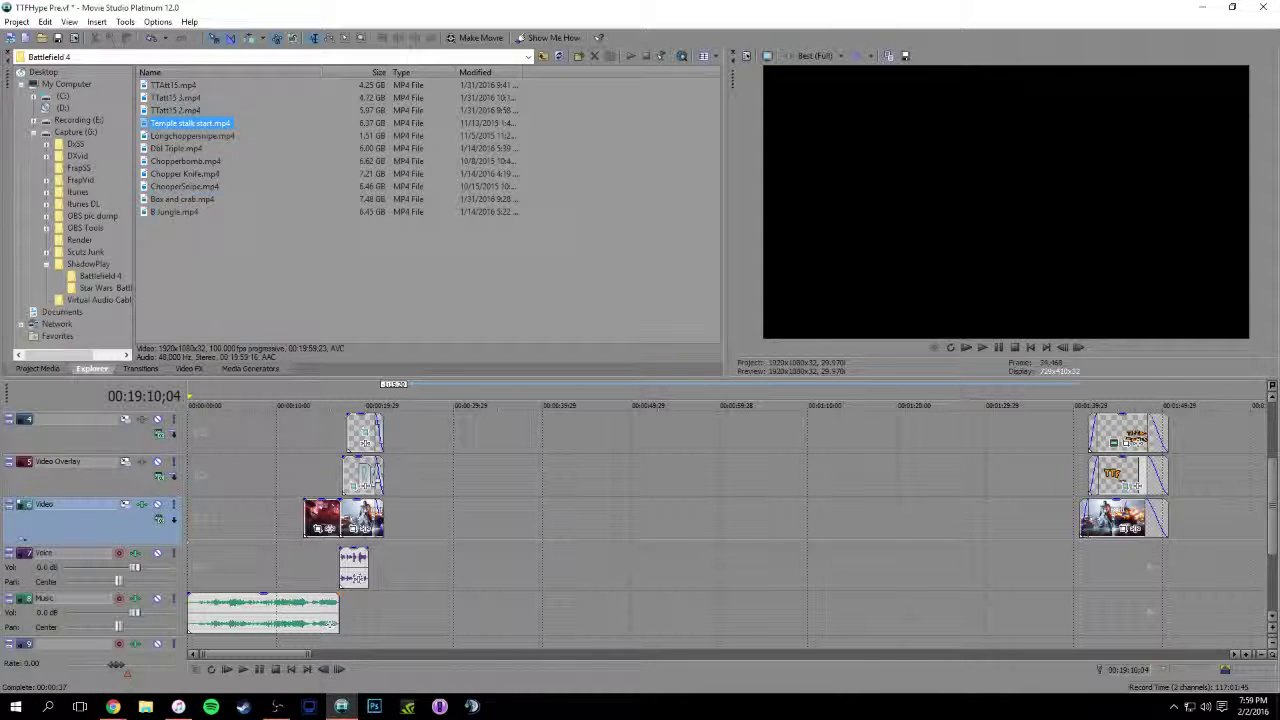
click(184, 186)
click(184, 173)
click(185, 161)
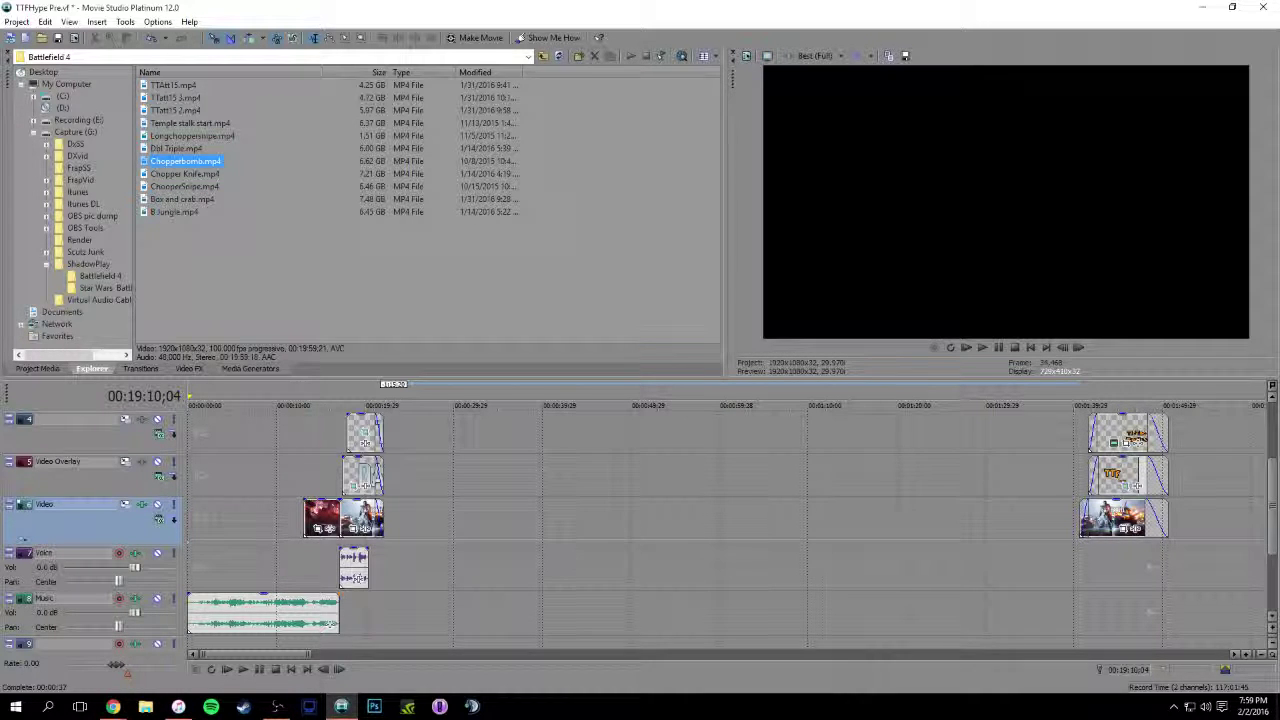
click(190, 123)
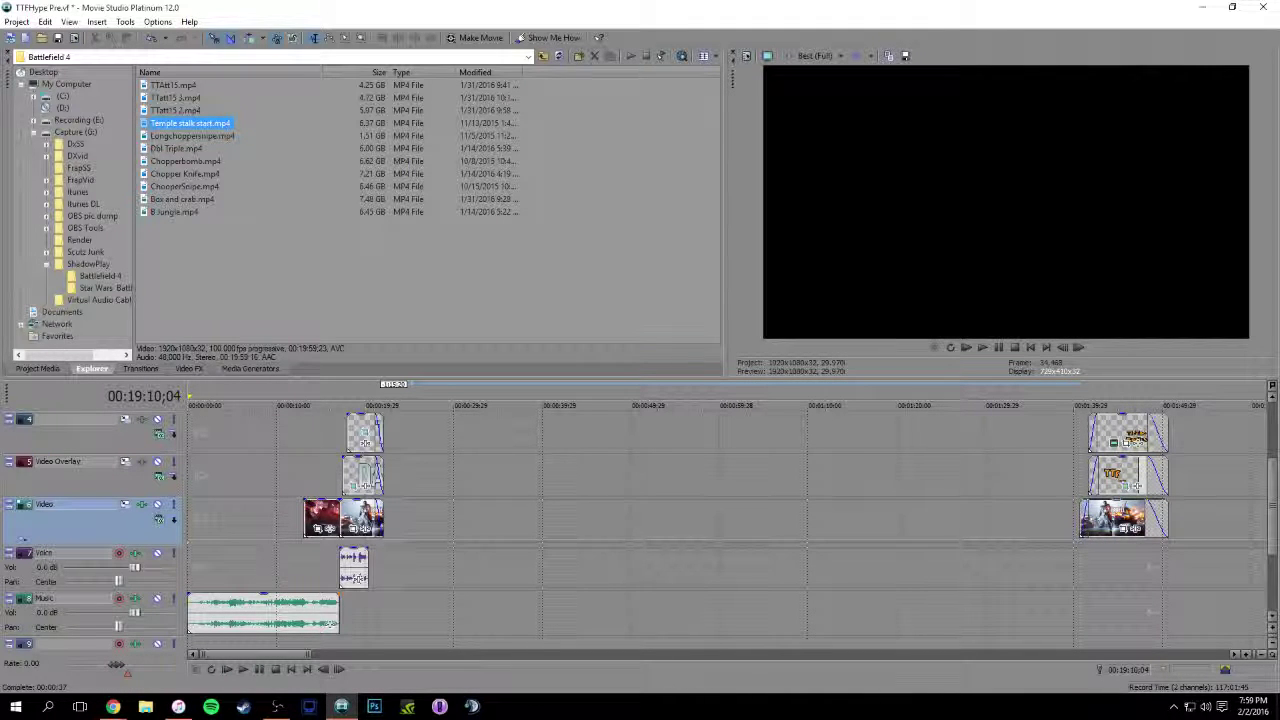
drag(190, 123, 393, 518)
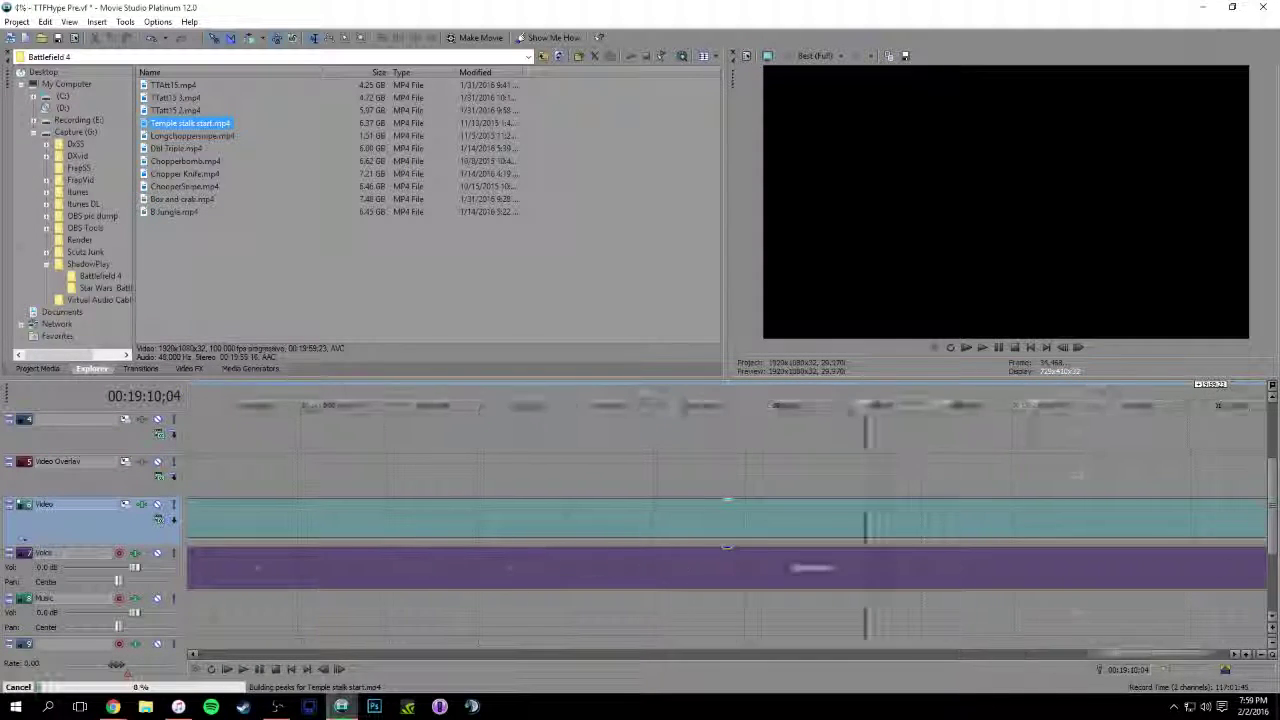
Check the end of the Temple stalk start footage and lower its audio gain to about -9.2 dB
click(735, 518)
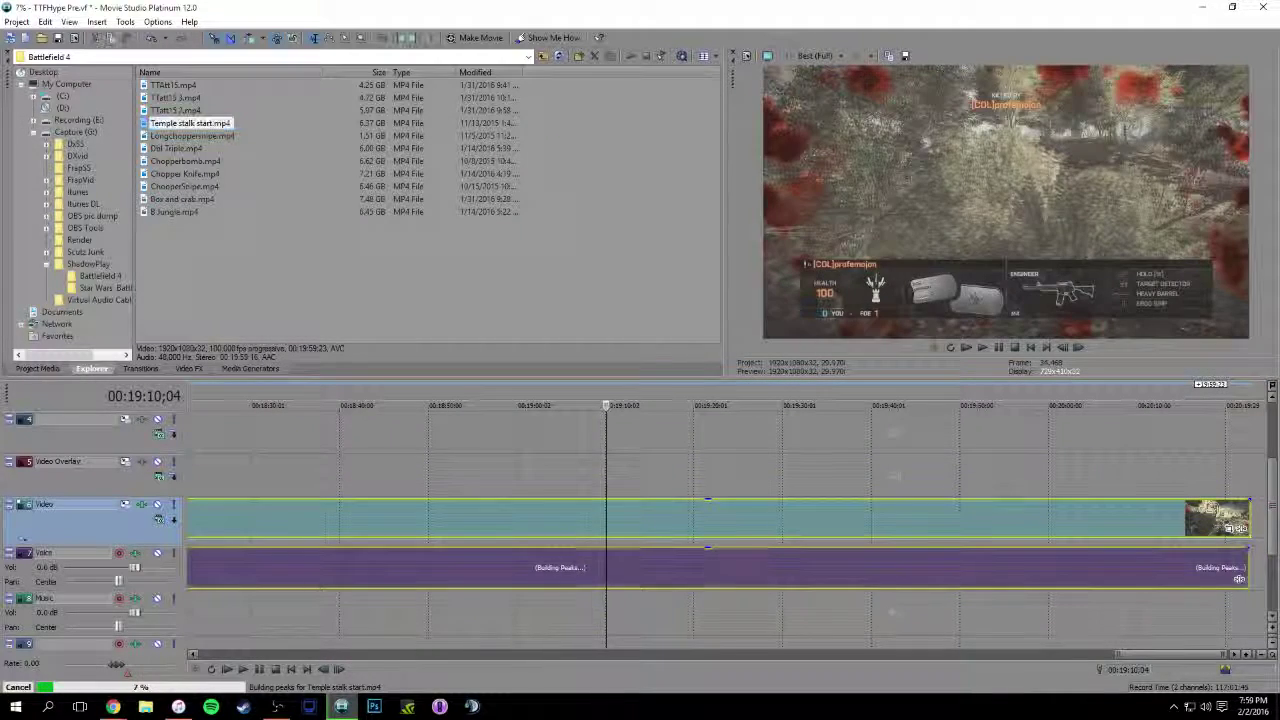
click(778, 518)
click(845, 518)
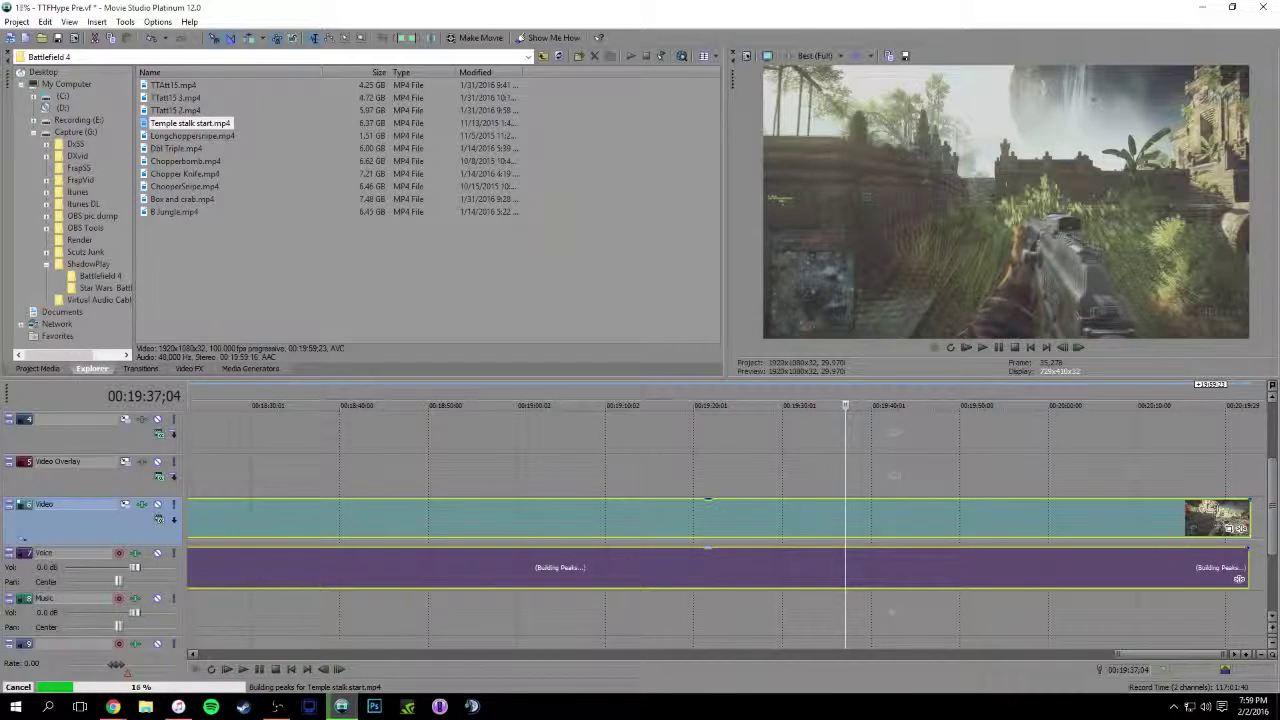
click(706, 557)
drag(707, 549, 707, 556)
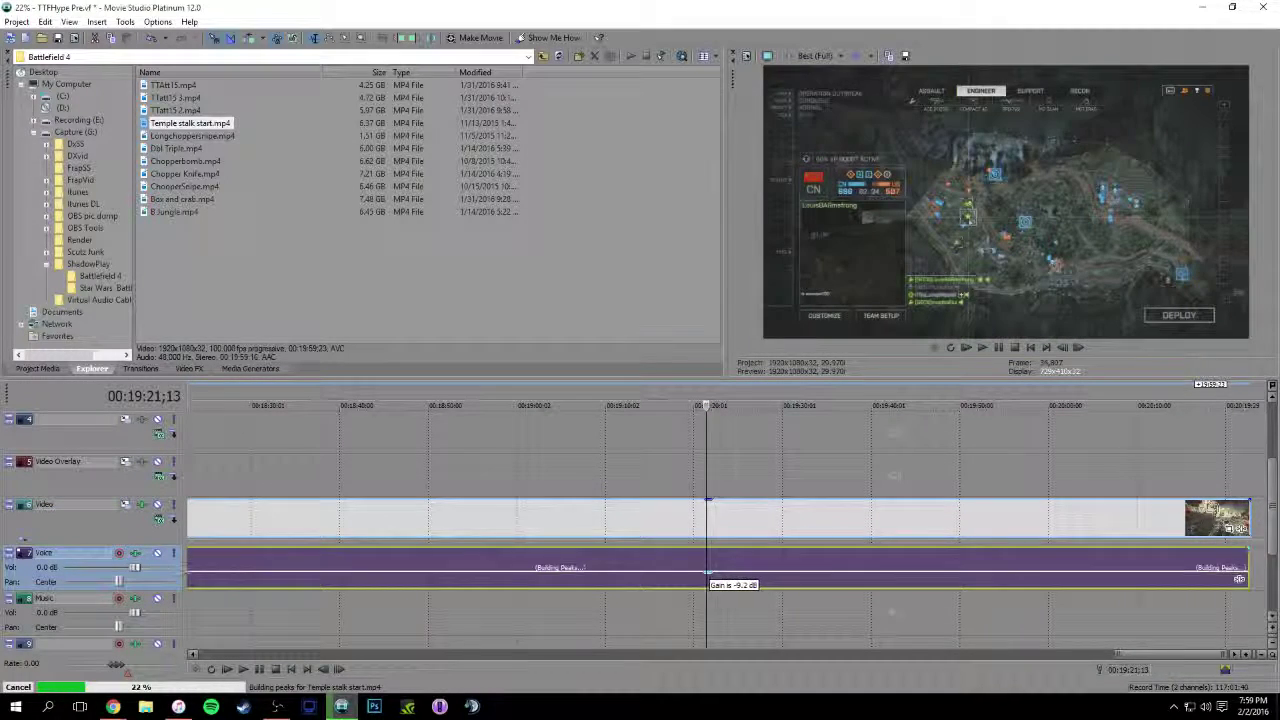
Set the Temple stalk start video event to Disable resample and review the setting in its properties
right_click(743, 515)
click(779, 513)
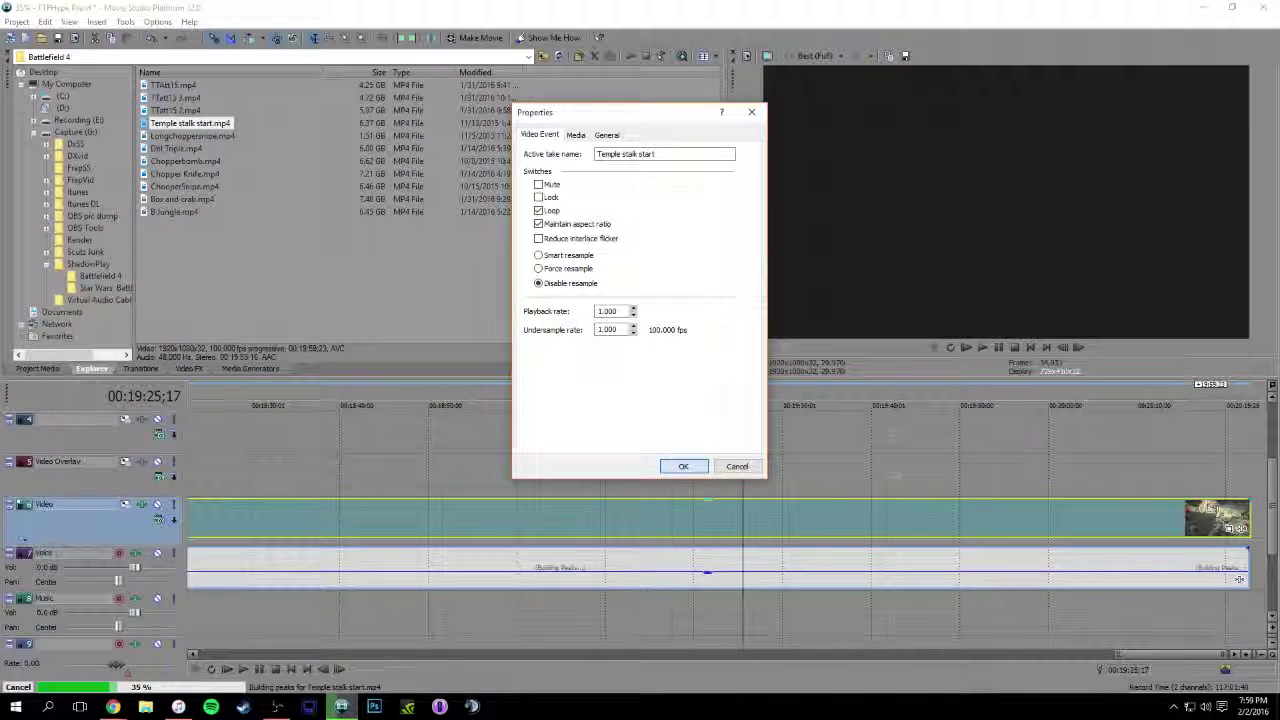
click(683, 466)
right_click(745, 513)
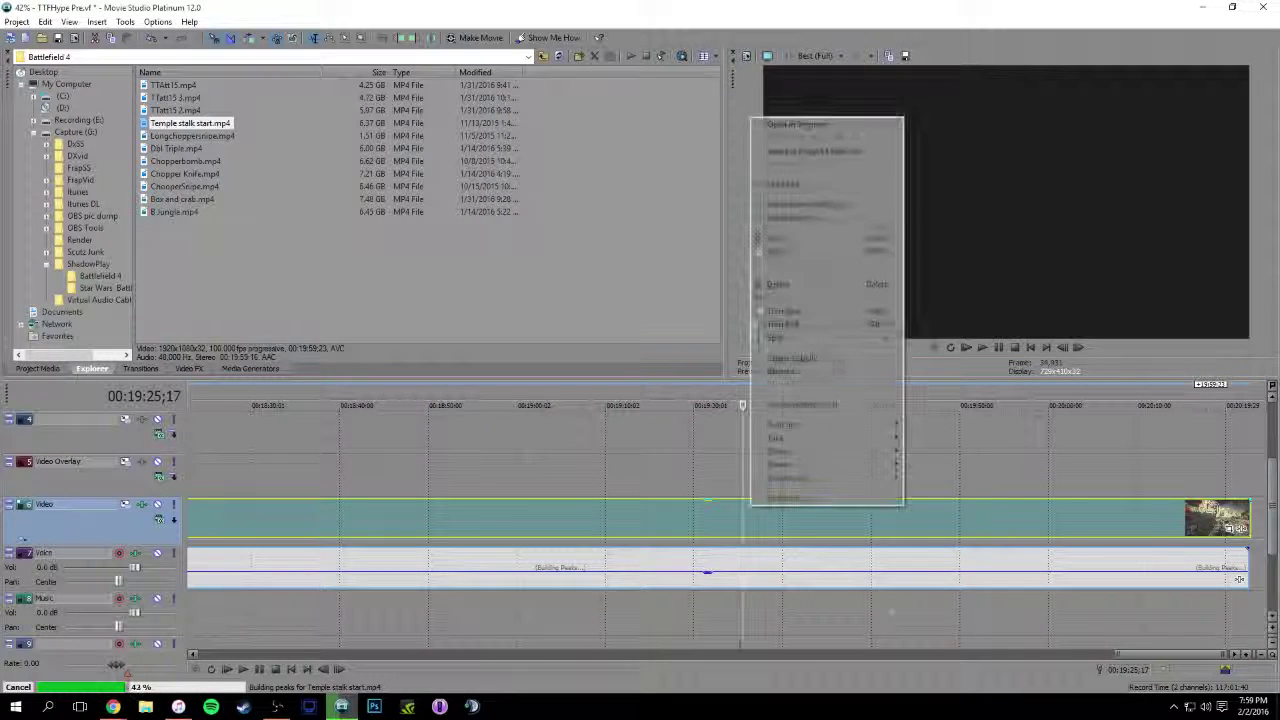
click(779, 513)
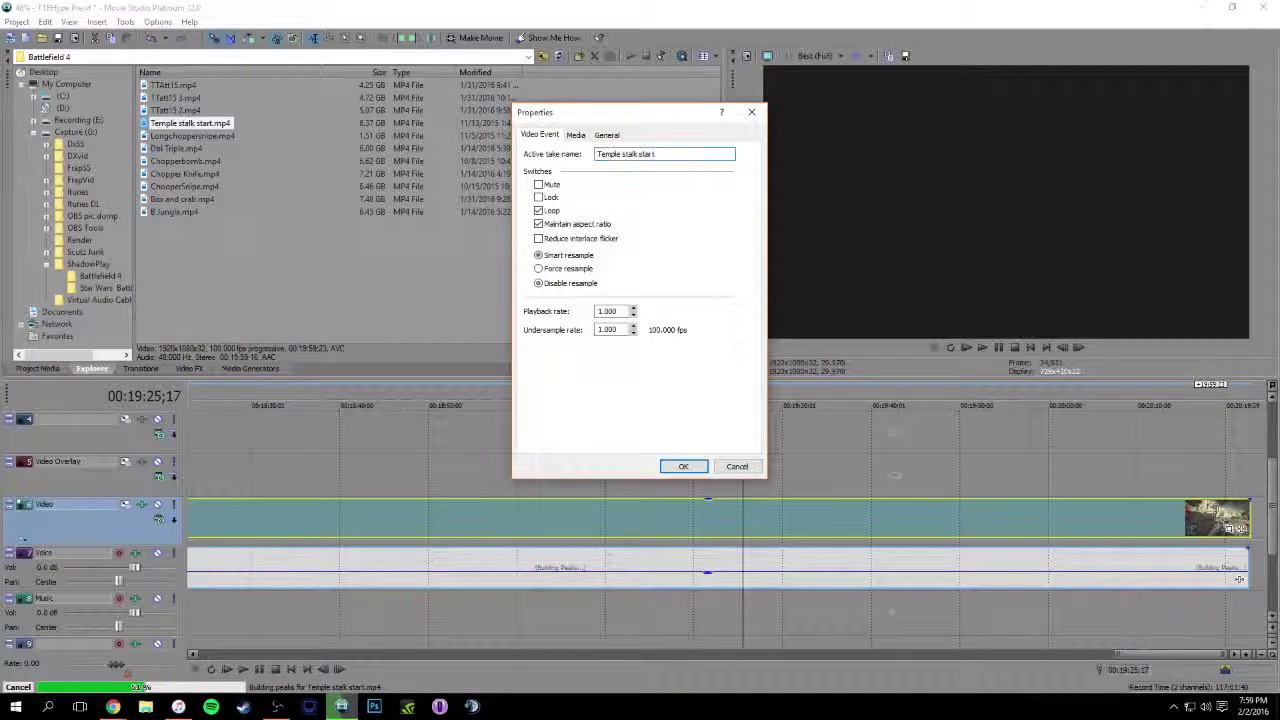
key(Return)
Play a short stretch of the Temple stalk start clip and recheck its resample option in the event properties
key(space)
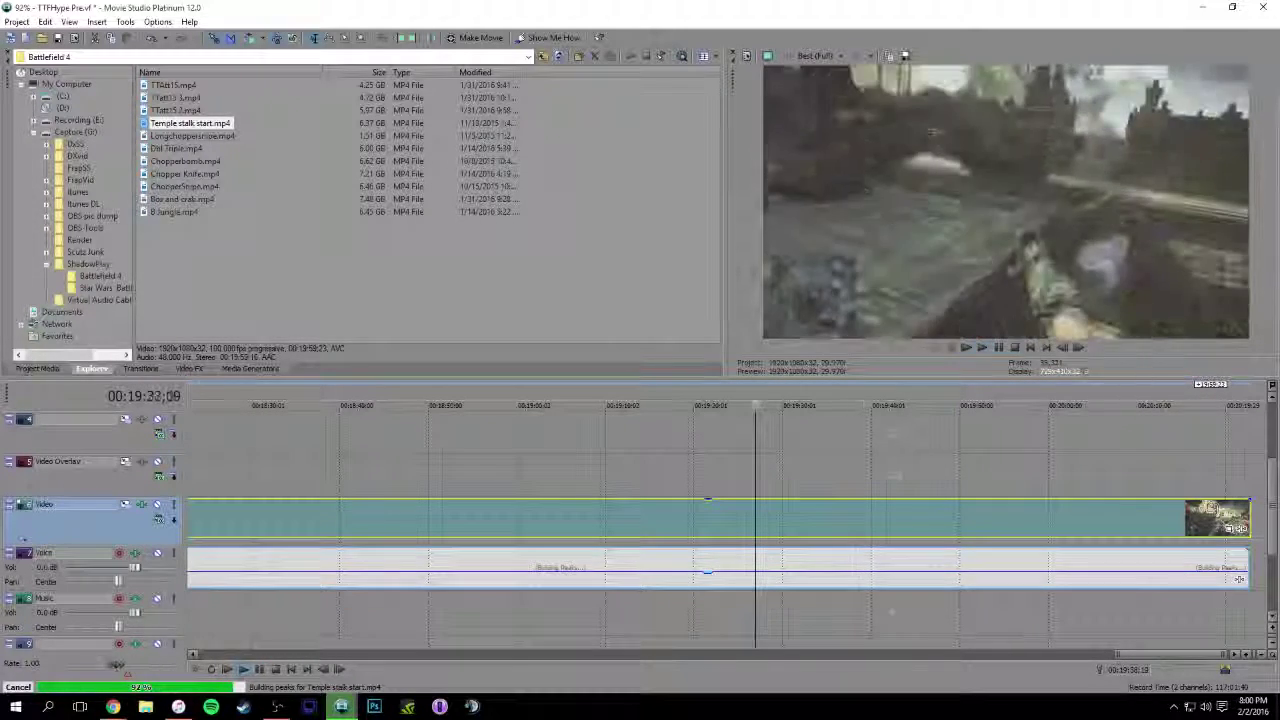
key(space)
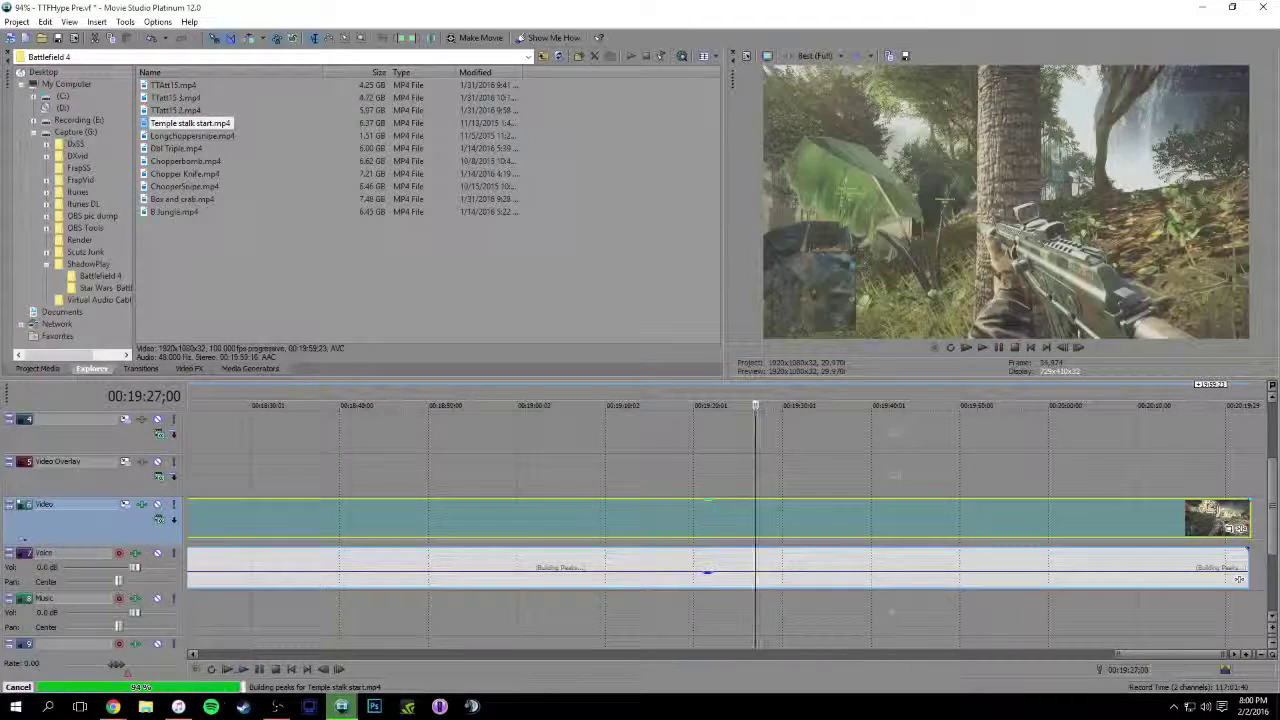
right_click(755, 522)
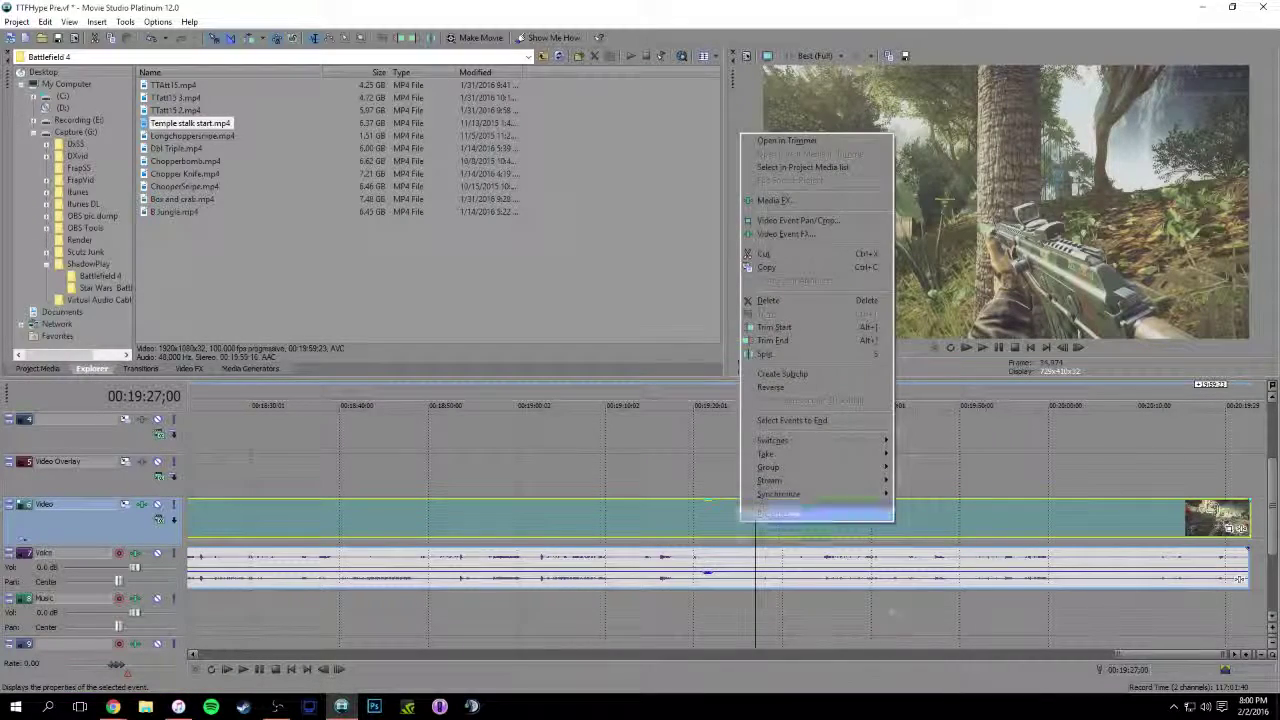
click(785, 508)
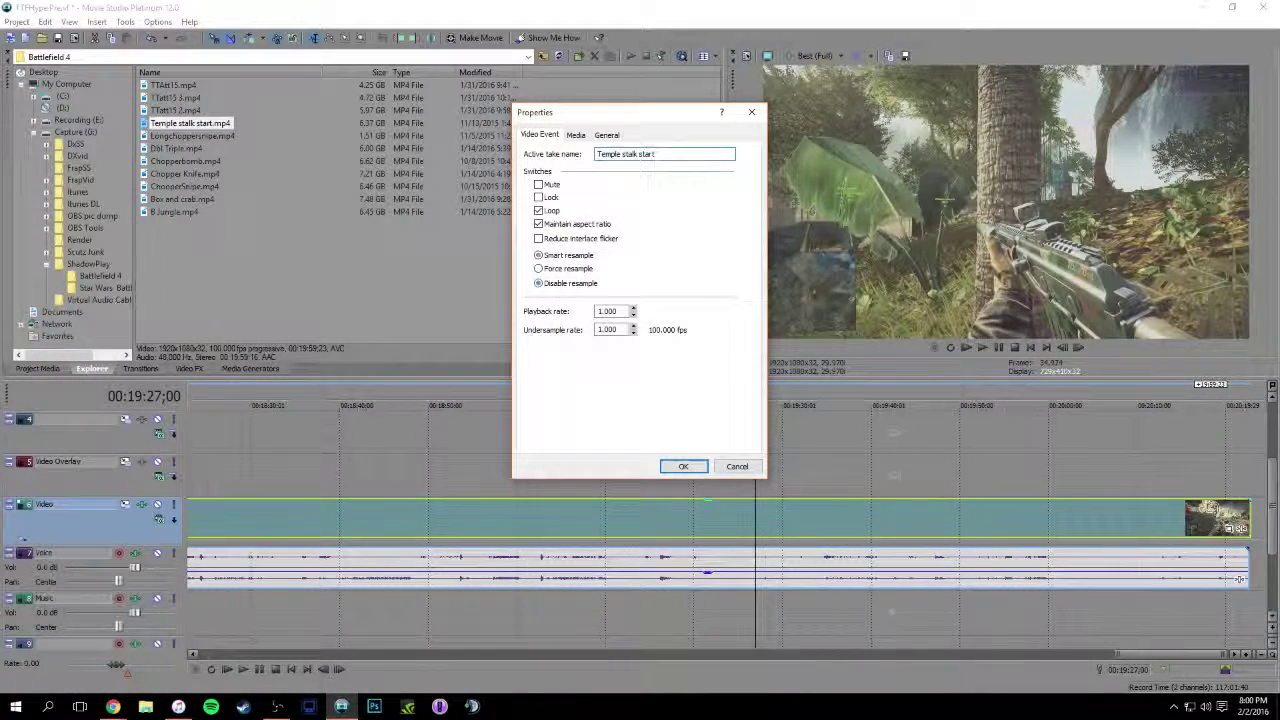
click(684, 466)
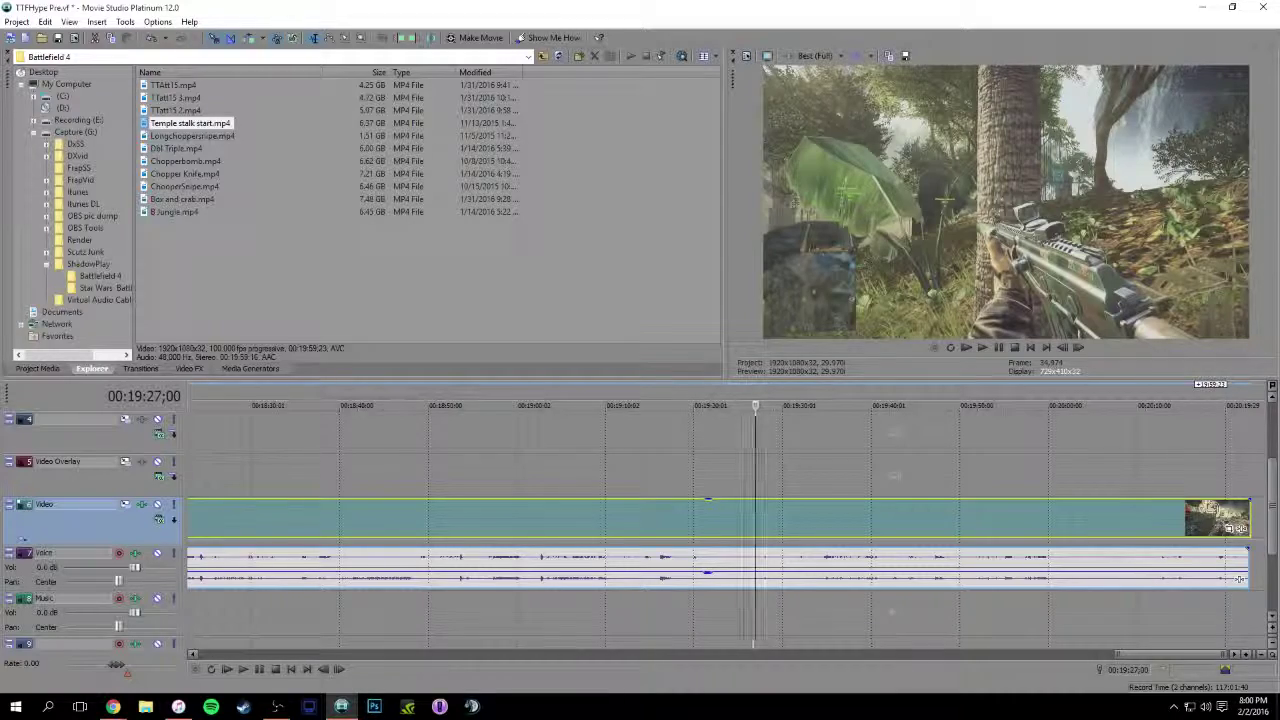
Set the preview quality to Preview (Auto) and play the end of the Temple stalk start footage to find the cut near 00:19:42
click(815, 56)
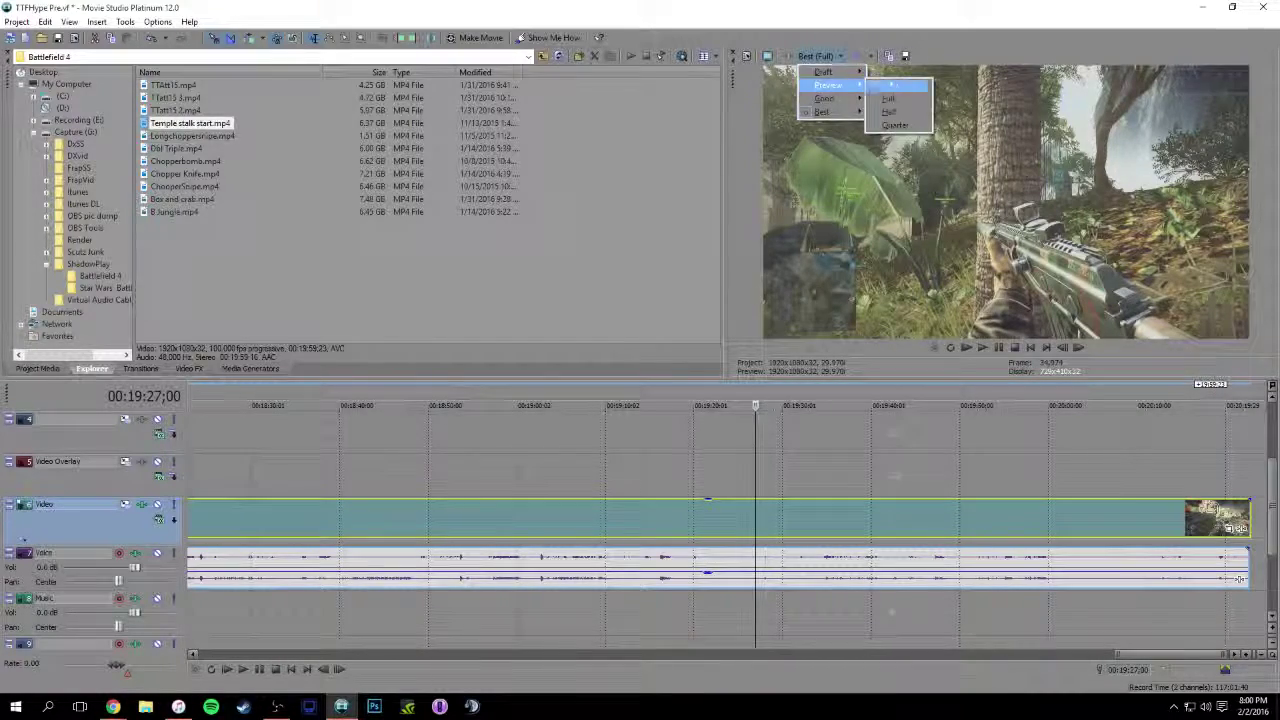
click(885, 85)
key(space)
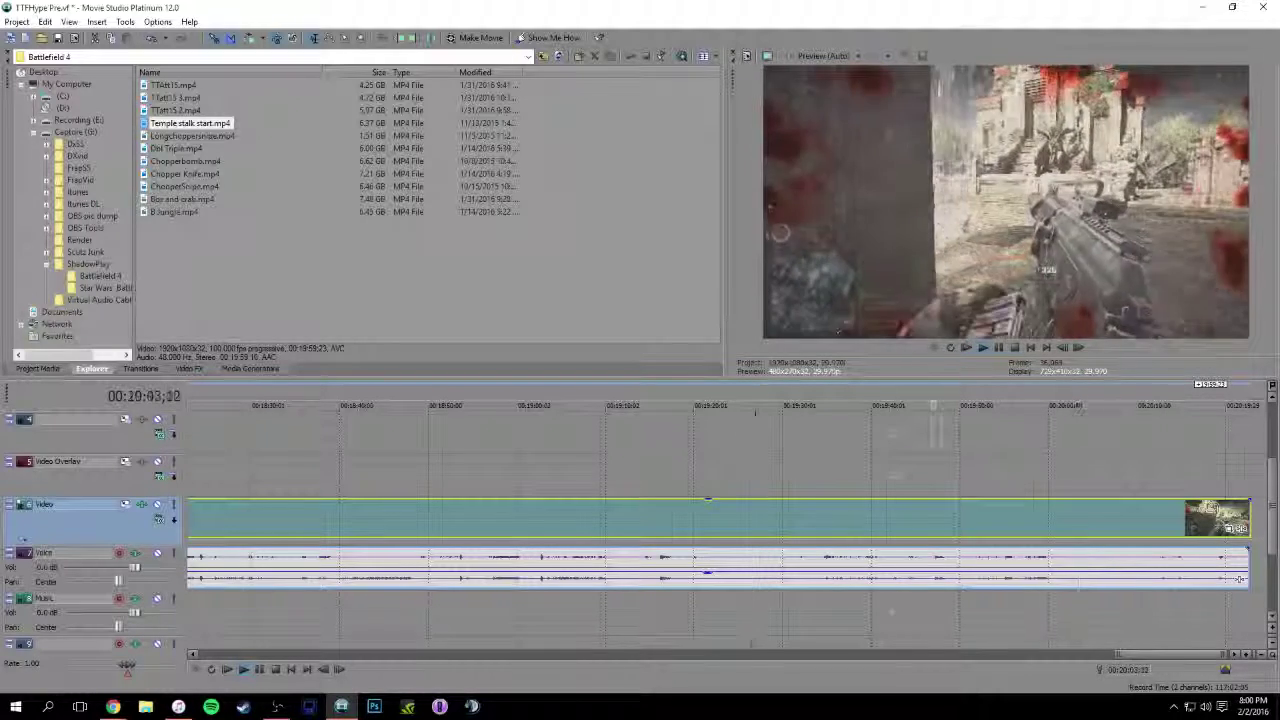
click(932, 405)
click(913, 405)
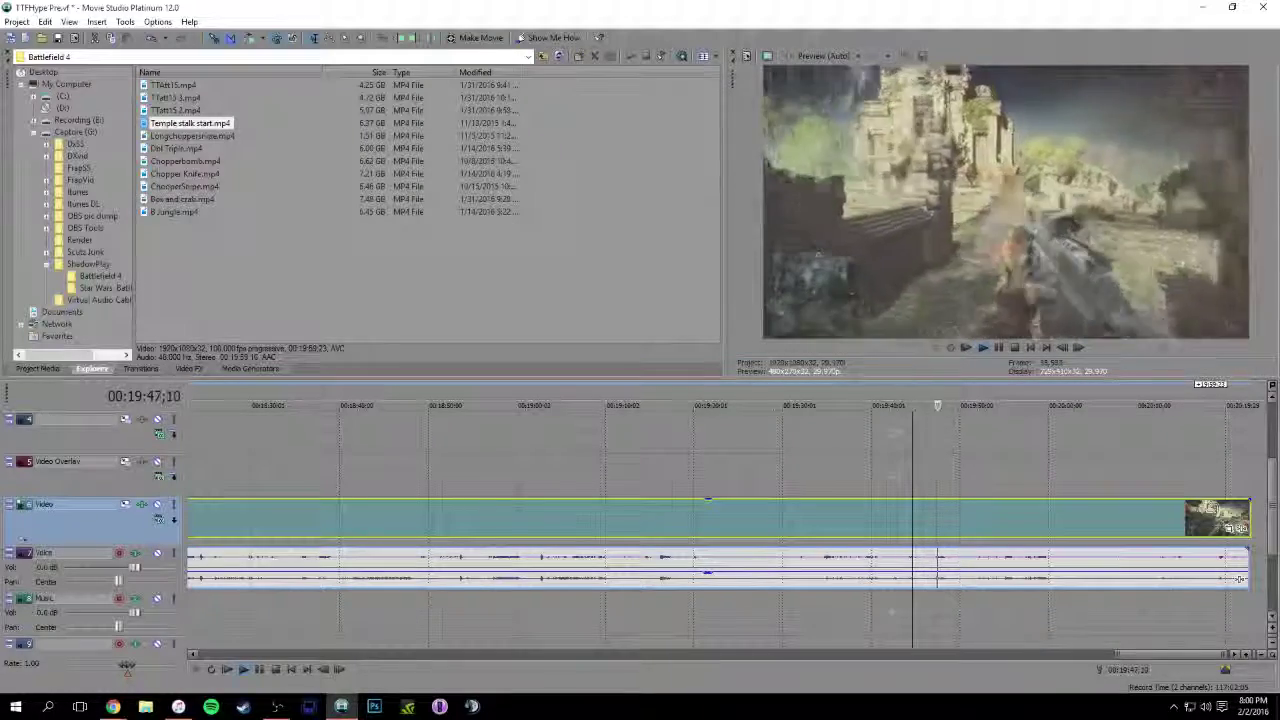
click(893, 475)
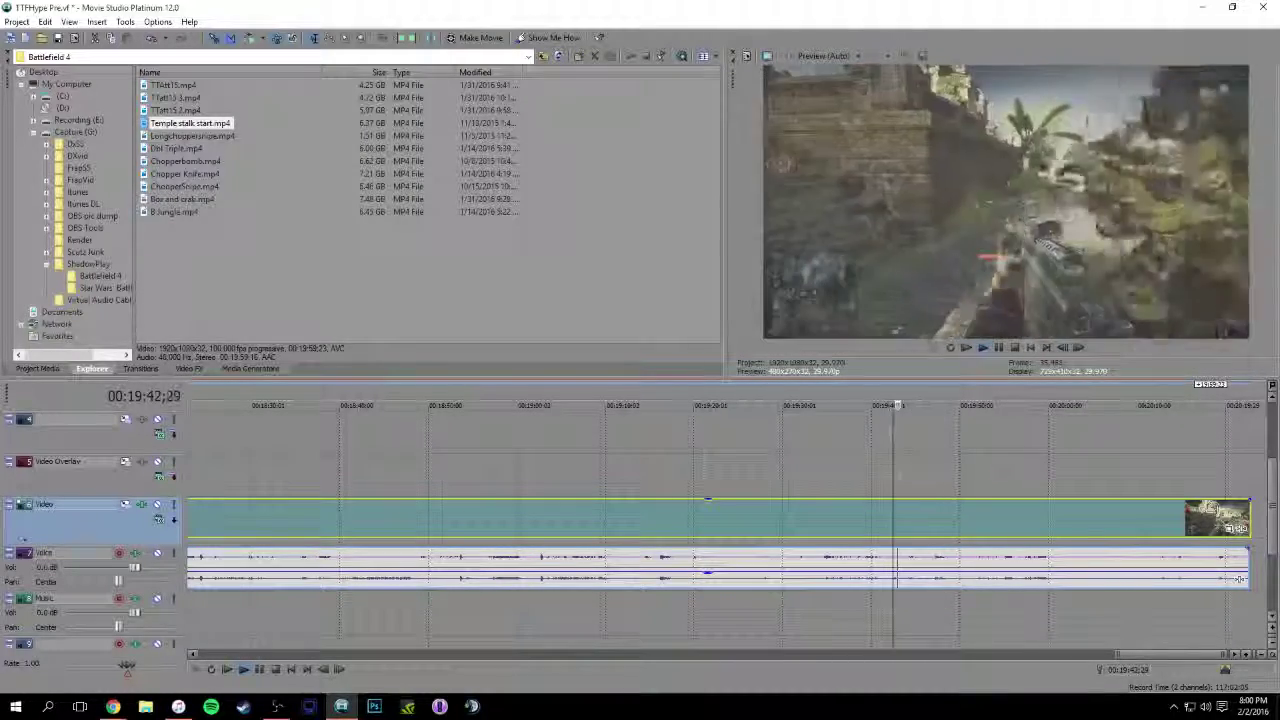
Split the Temple stalk start footage at about 00:19:42 and delete everything before the split
key(space)
key(s)
click(789, 517)
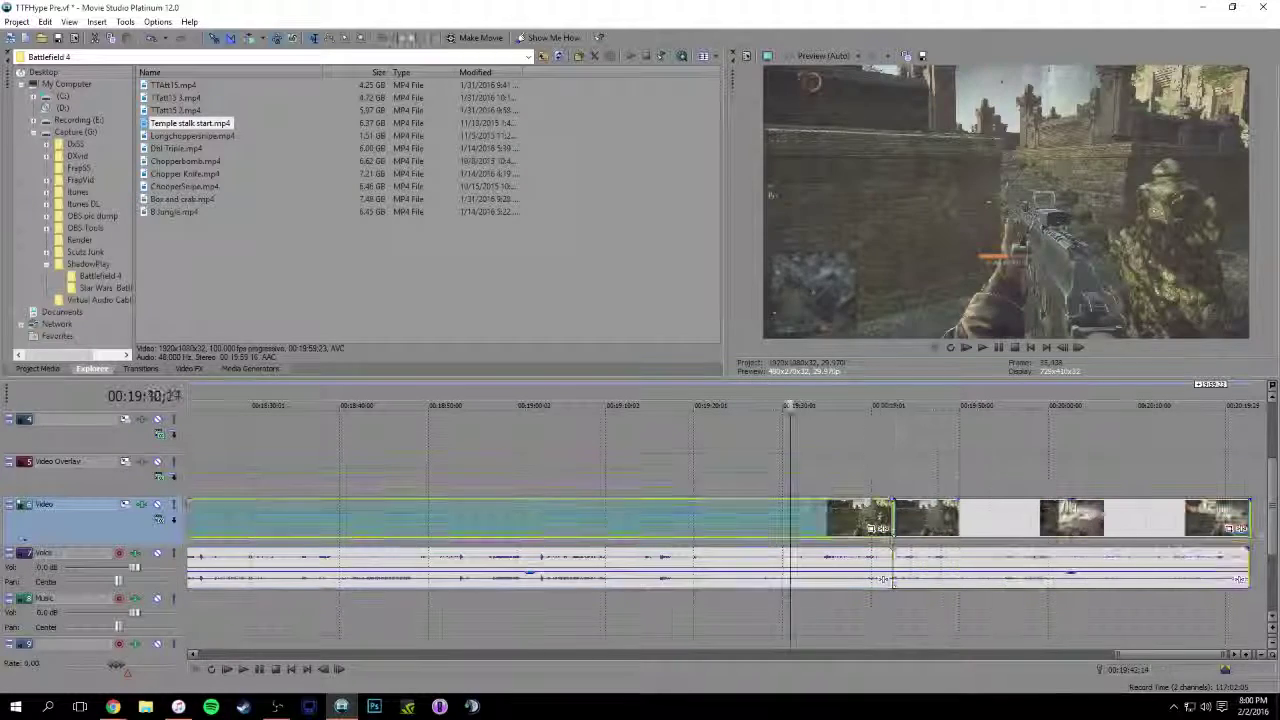
key(Delete)
Move the remaining Temple stalk start clip back to the very start of the project, overlapping the intro events
drag(1137, 519, 457, 519)
scroll(457, 519, down, 4)
drag(1173, 578, 249, 576)
scroll(249, 576, up, 4)
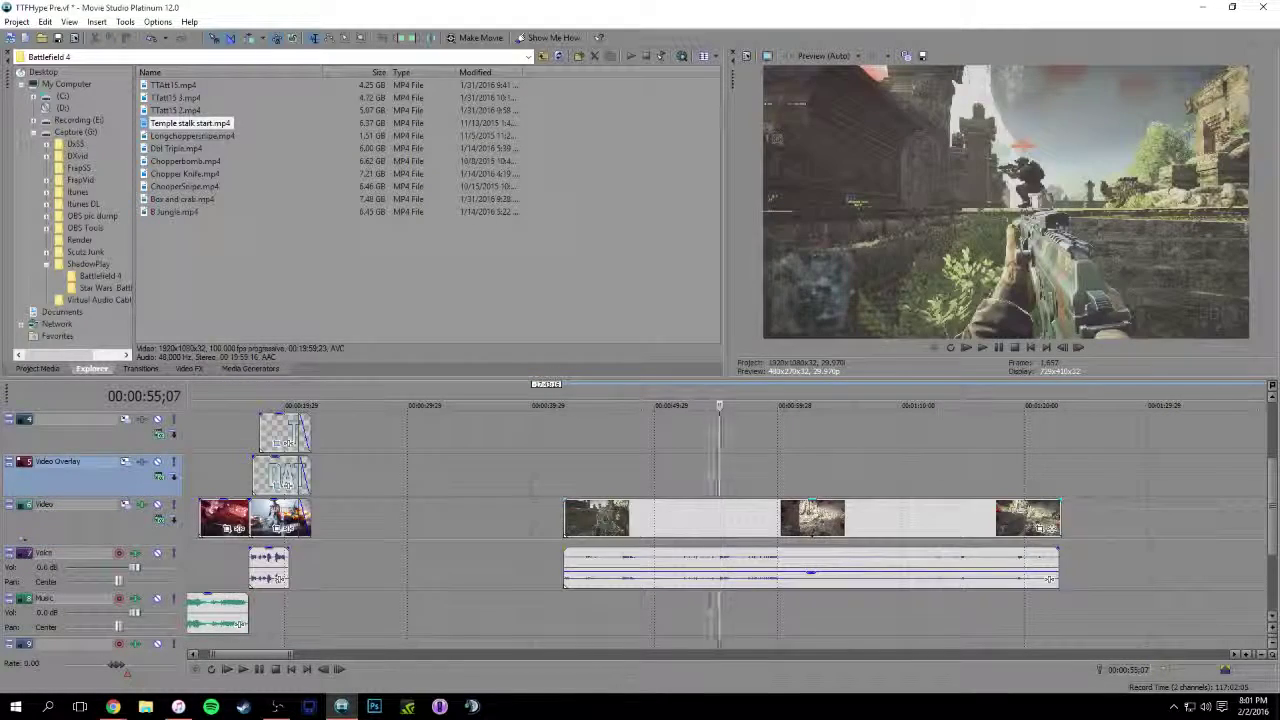
drag(653, 518, 187, 518)
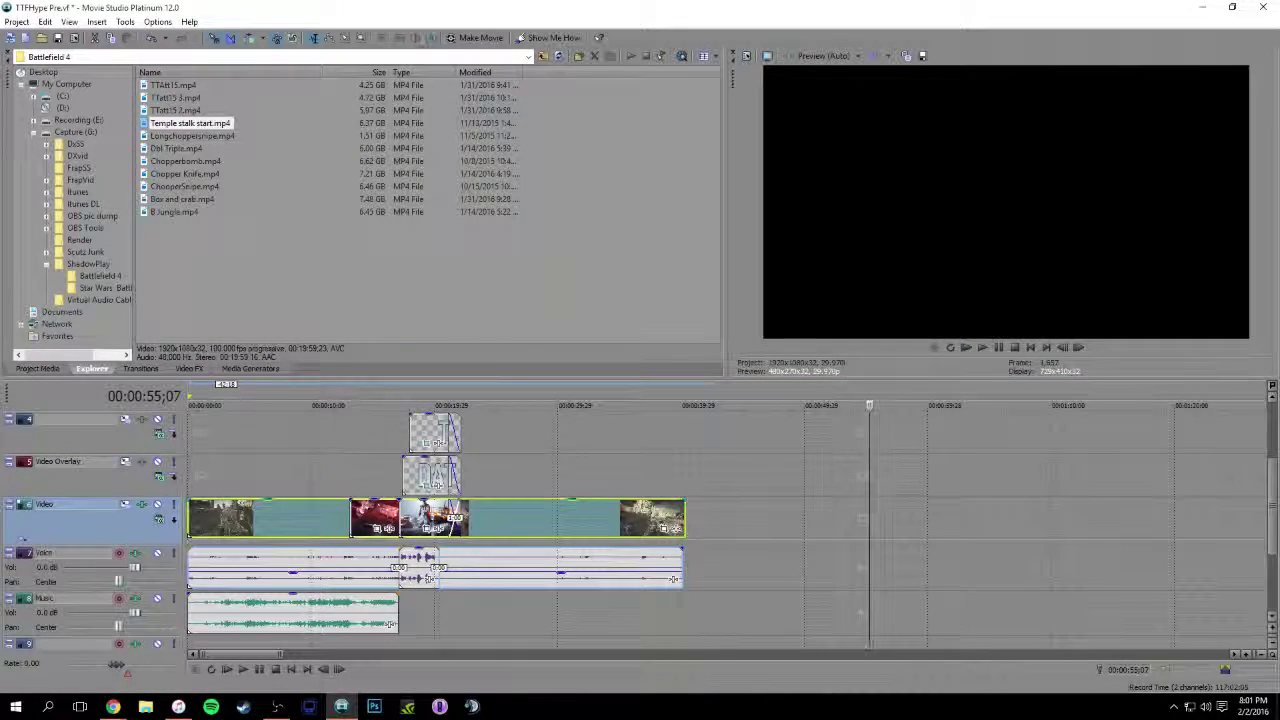
Play the opening with the overlapping footage and move the Temple stalk clip out past the intro, starting at about 00:00:26
key(shift+space)
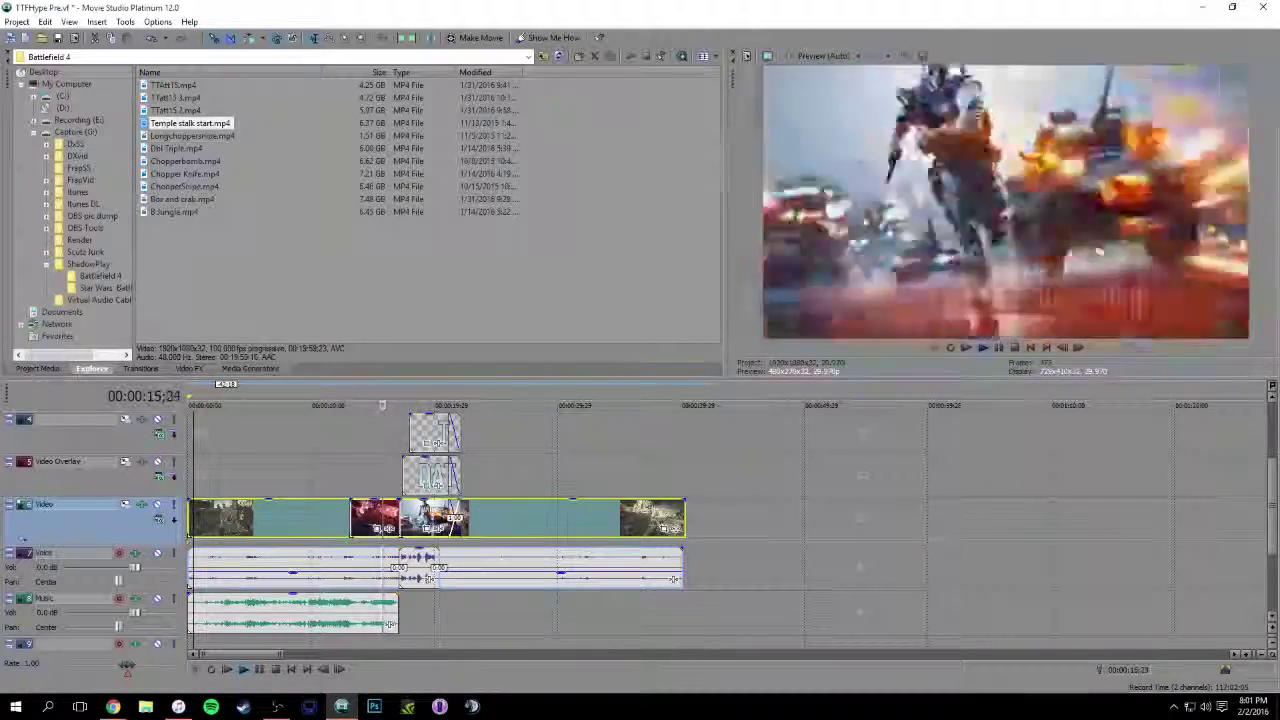
key(space)
drag(560, 518, 880, 518)
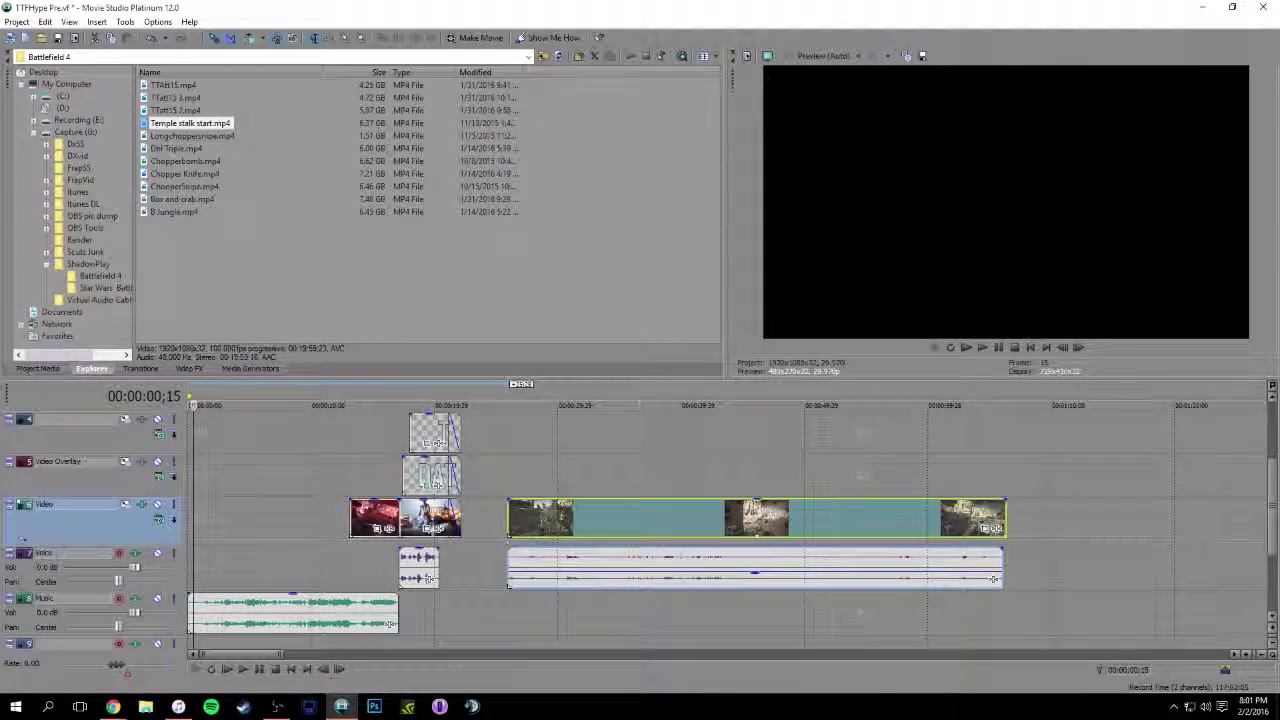
Split the Temple stalk clip at 00:00:30;03 and delete the short piece before the split
click(641, 518)
click(585, 518)
click(563, 518)
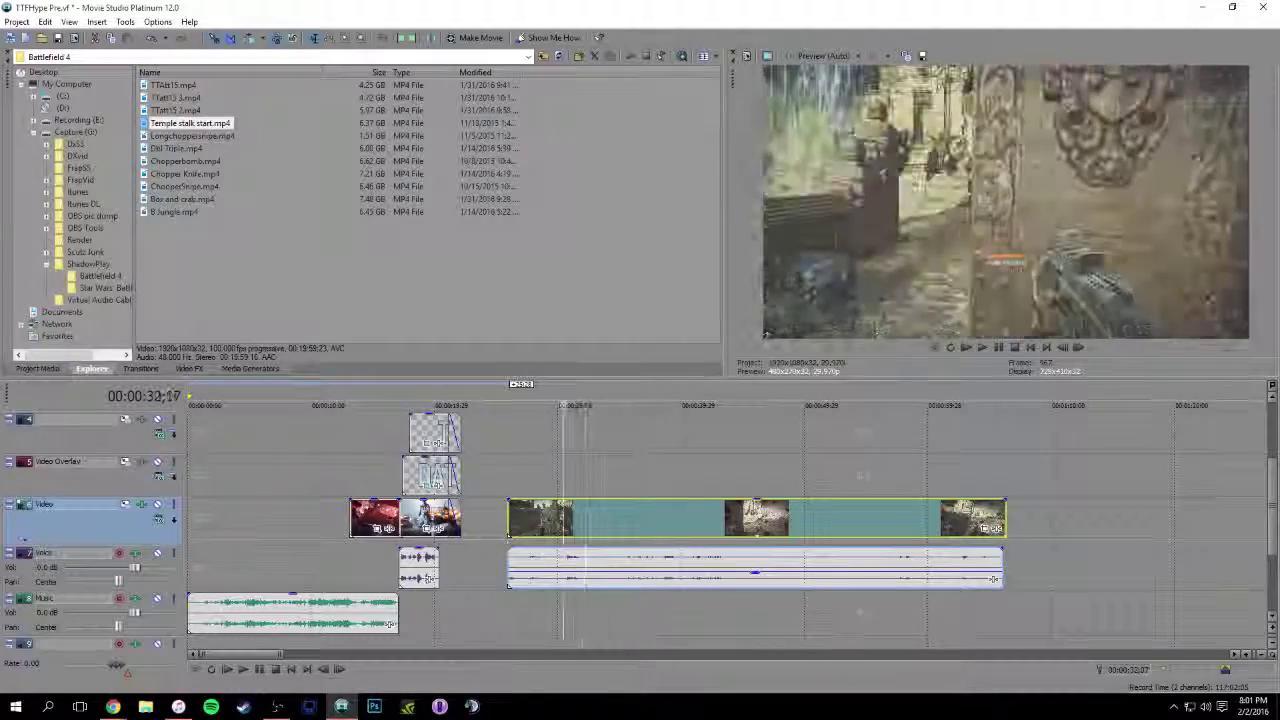
key(space)
drag(565, 405, 560, 405)
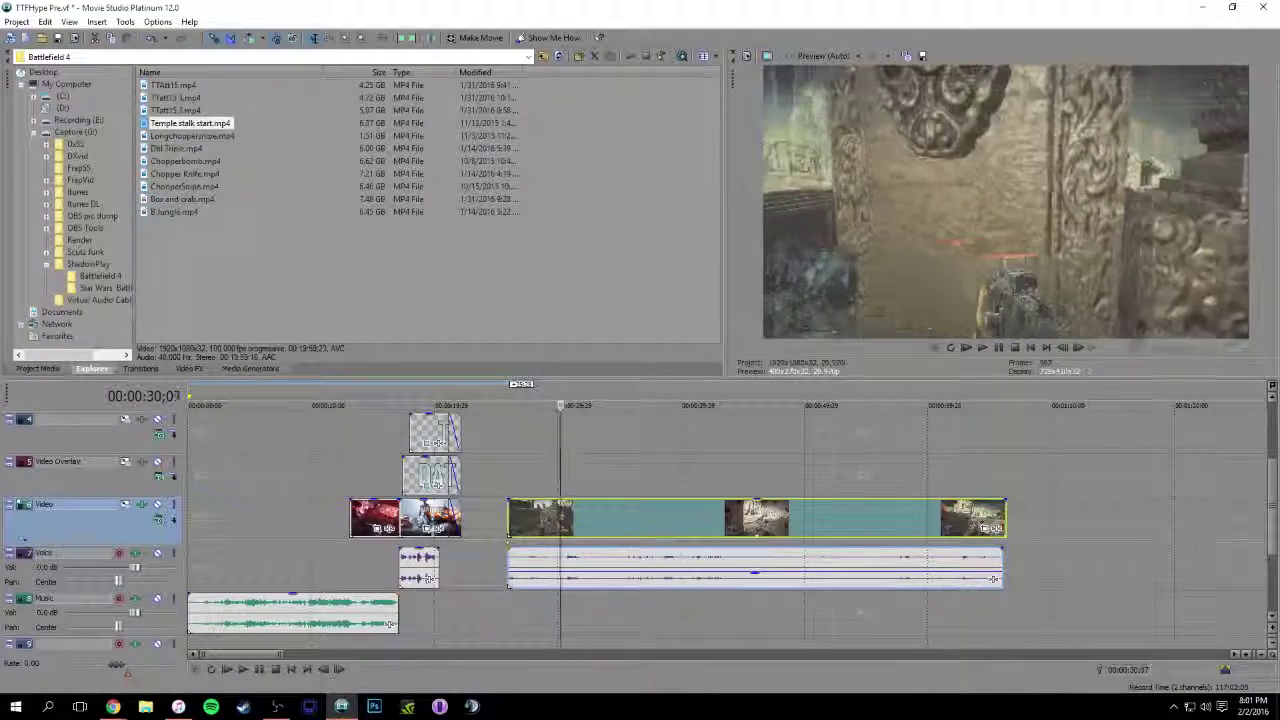
key(Left)
key(Left)
key(s)
click(984, 528)
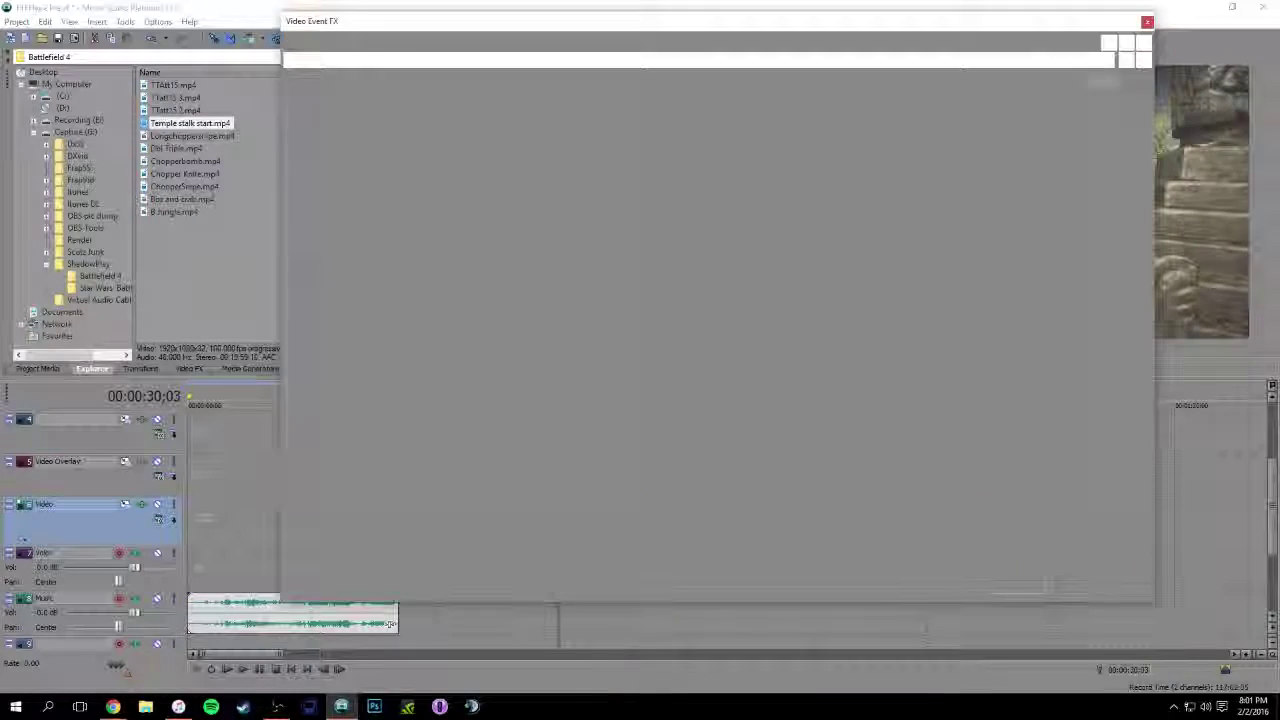
click(1147, 21)
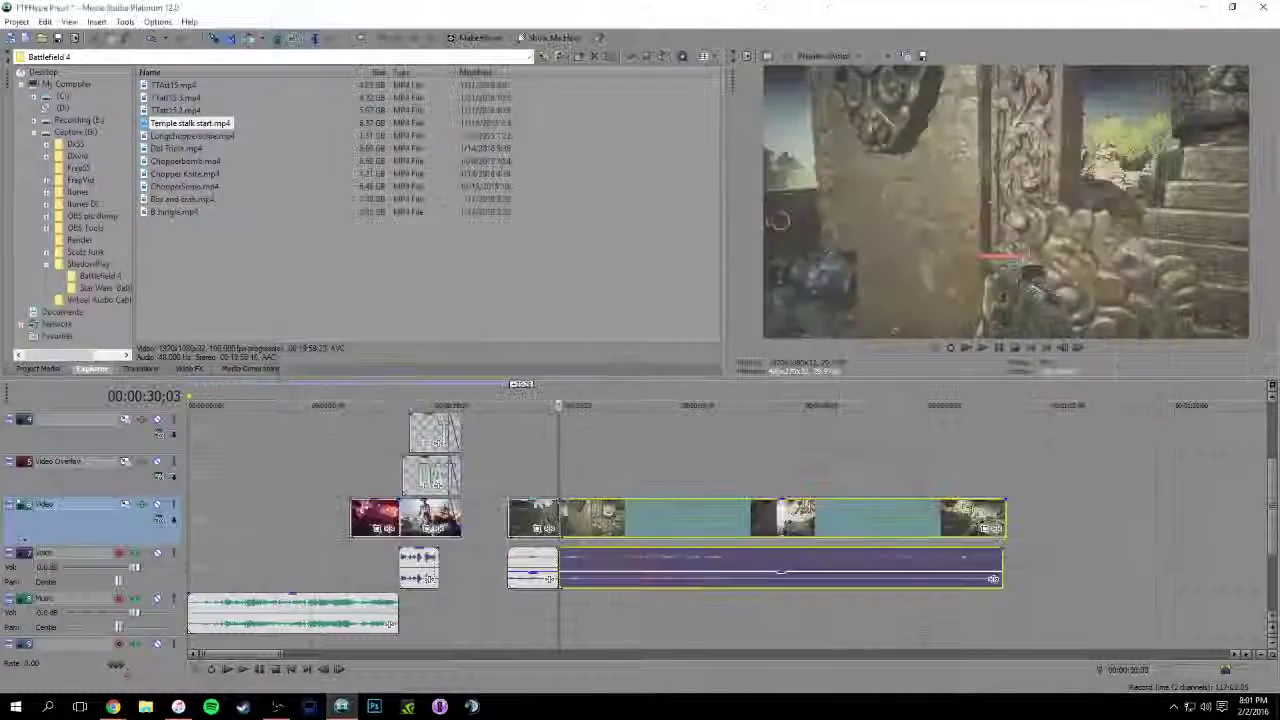
click(512, 520)
key(Delete)
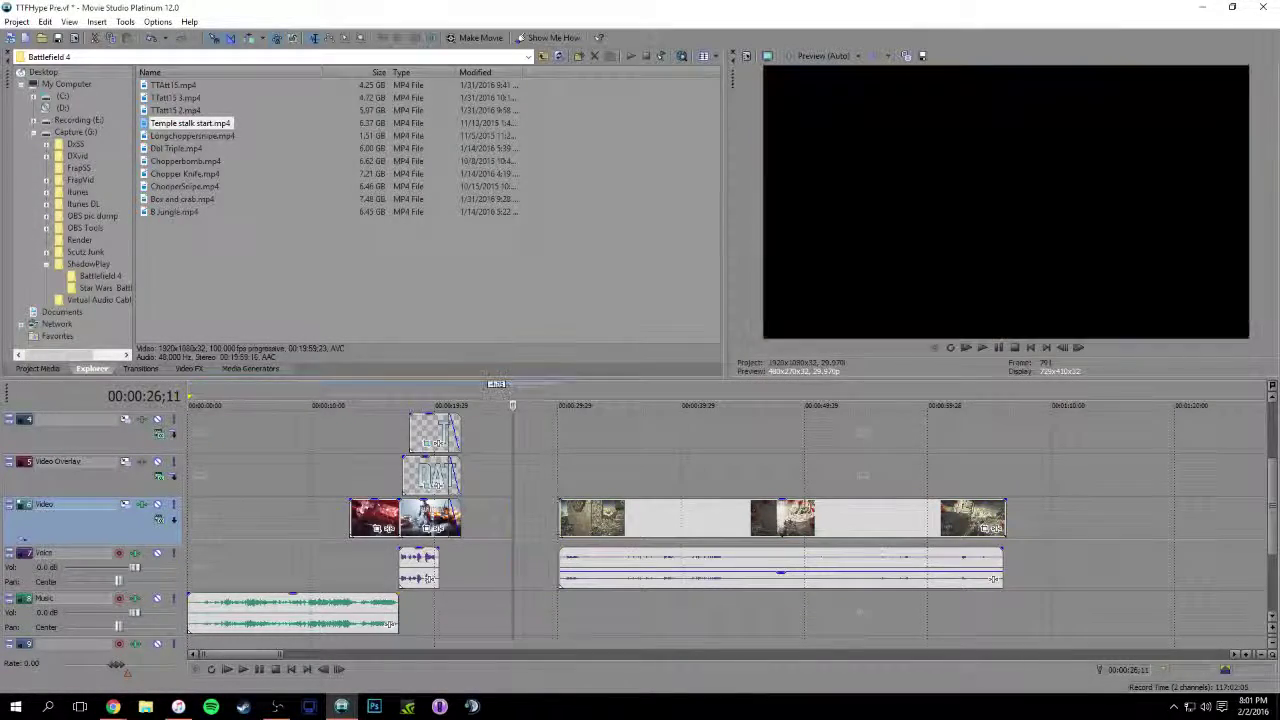
Add a short fade-in to the start of the trimmed Temple stalk clip and play it
drag(561, 500, 597, 501)
click(559, 520)
key(space)
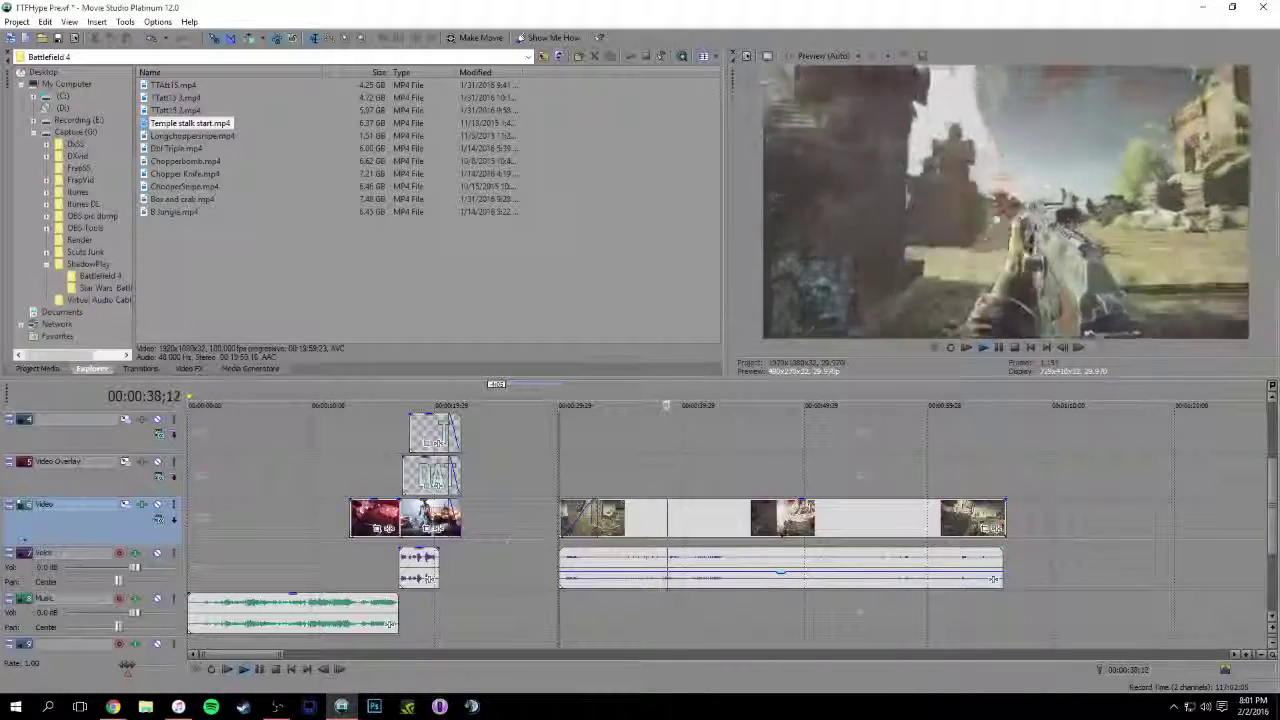
Move the trimmed clip to the project start and play the opening from about 00:00:03;20
drag(700, 517, 329, 517)
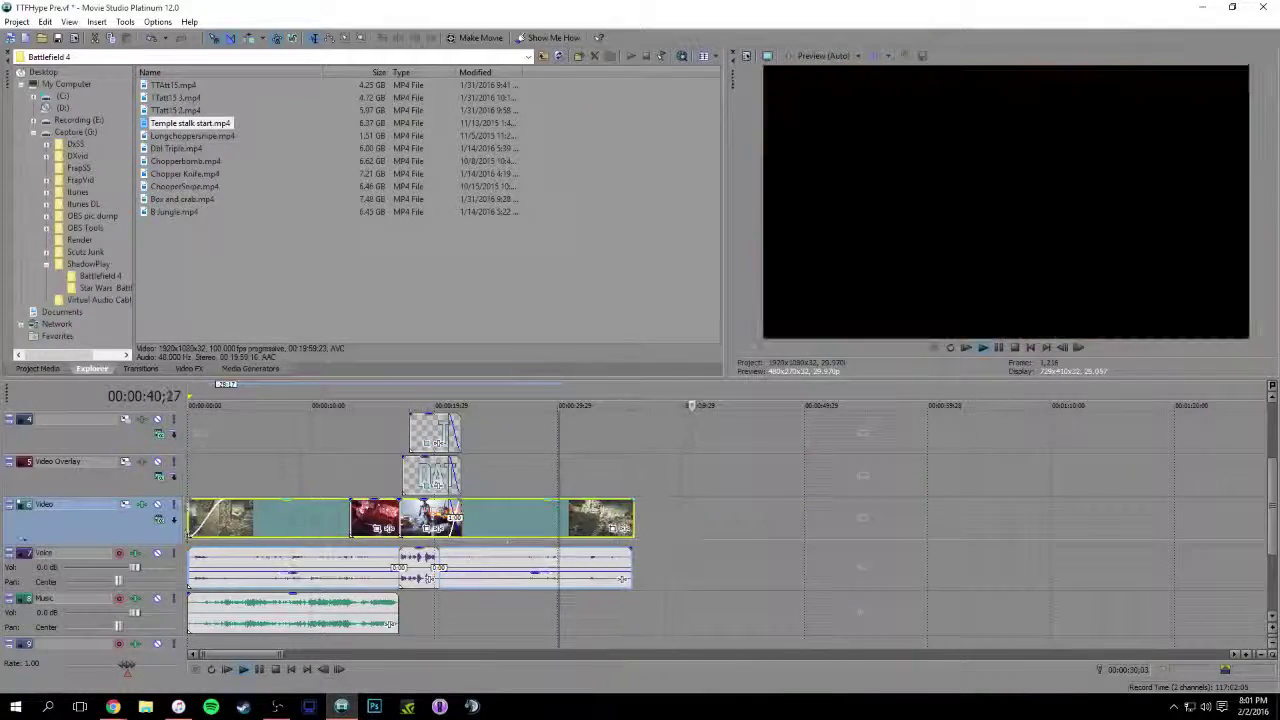
click(232, 517)
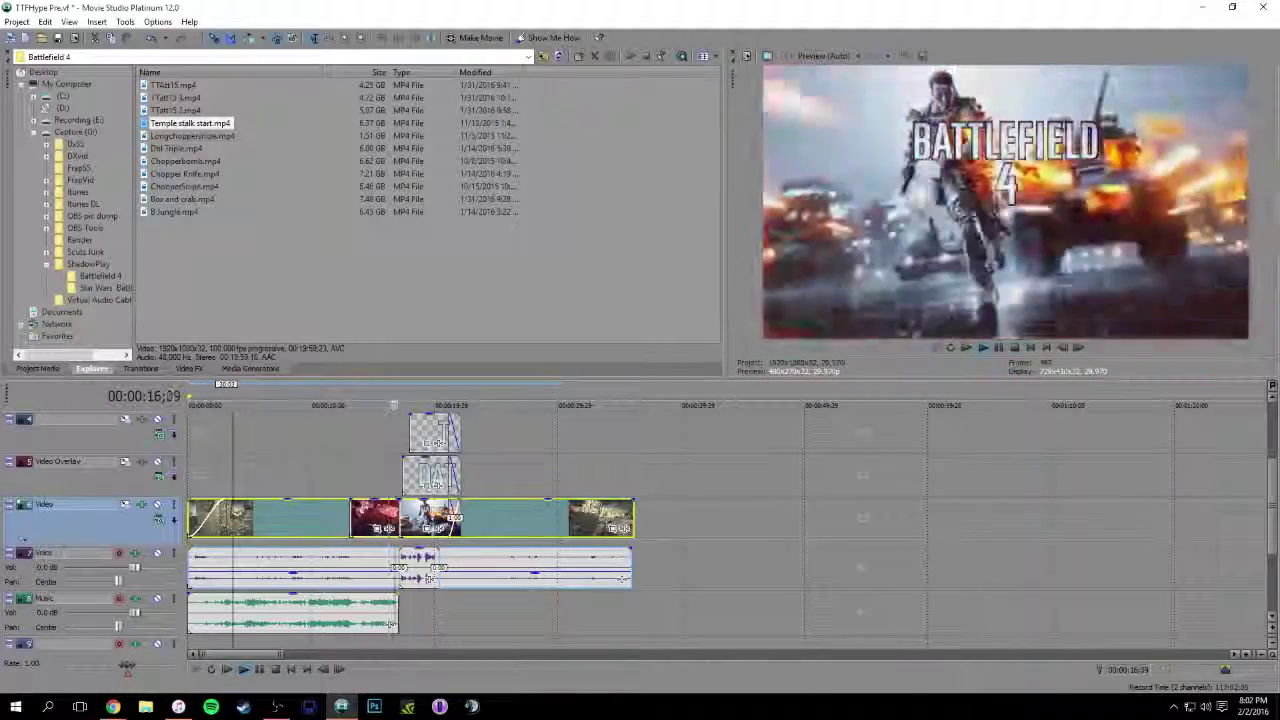
key(space)
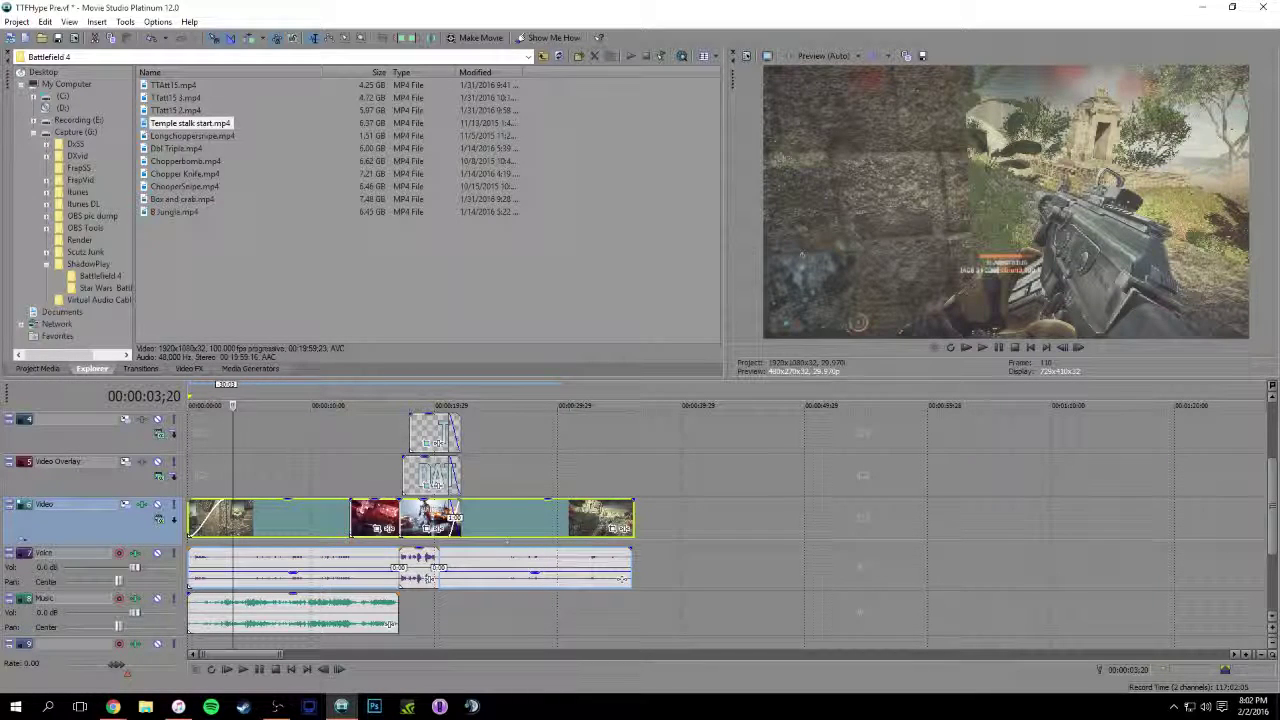
Split the footage at 00:00:00;19, delete the piece before it and close the gap at the project start
click(195, 405)
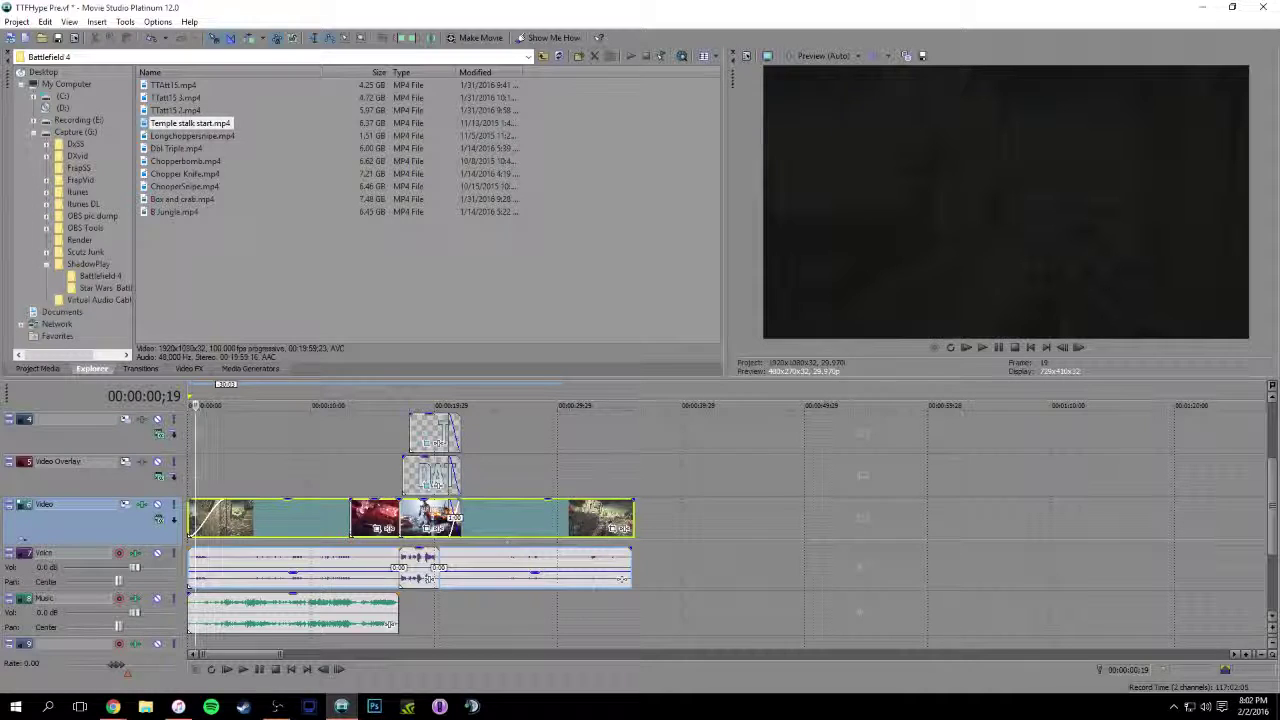
key(s)
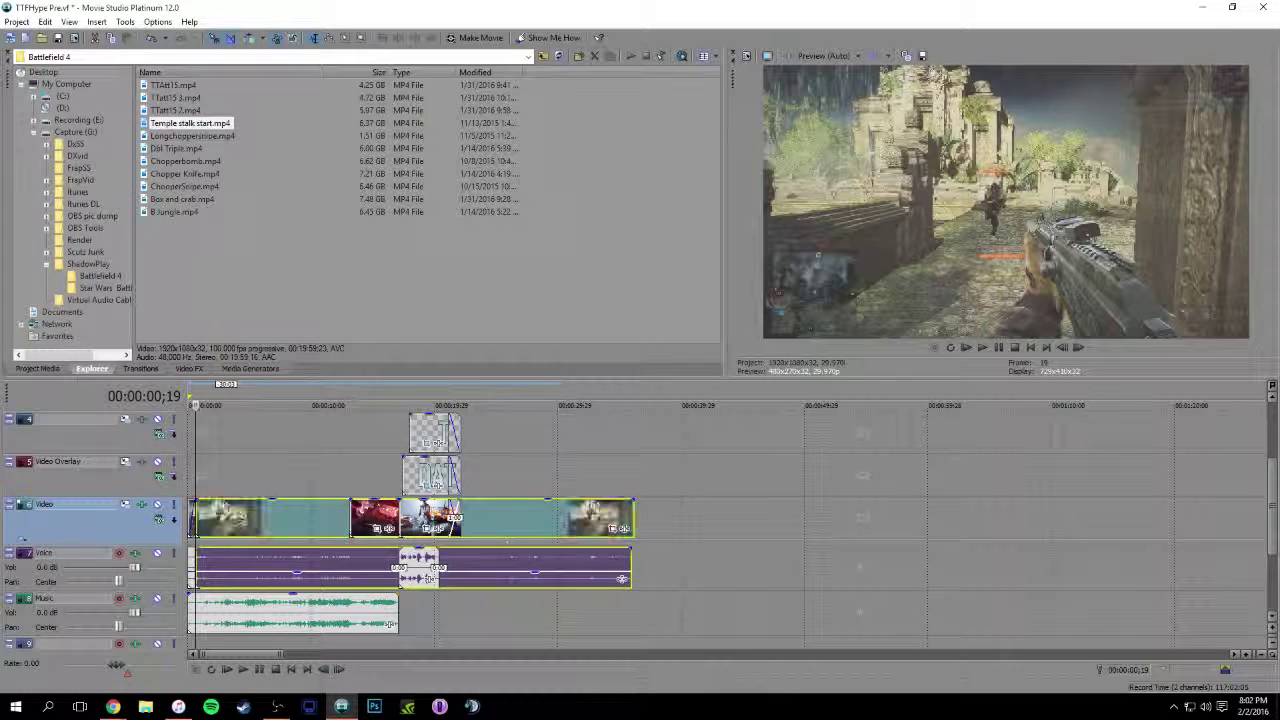
click(191, 517)
key(Delete)
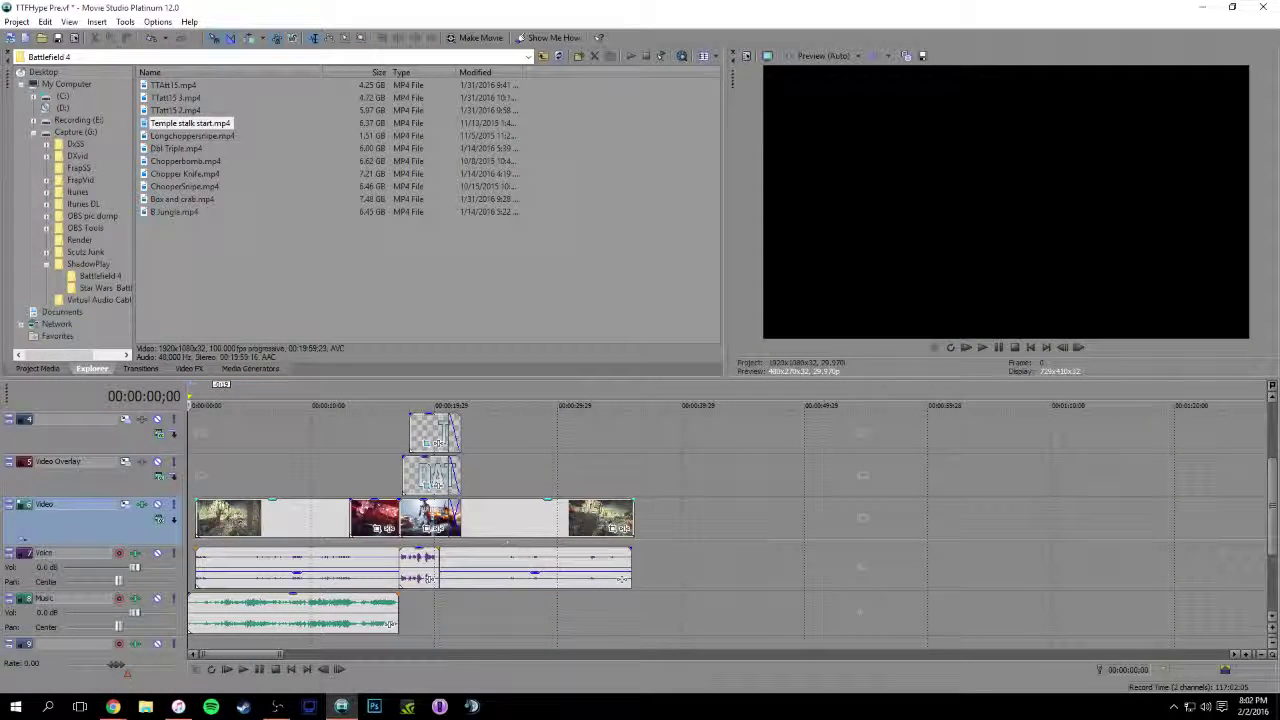
key(ctrl+z)
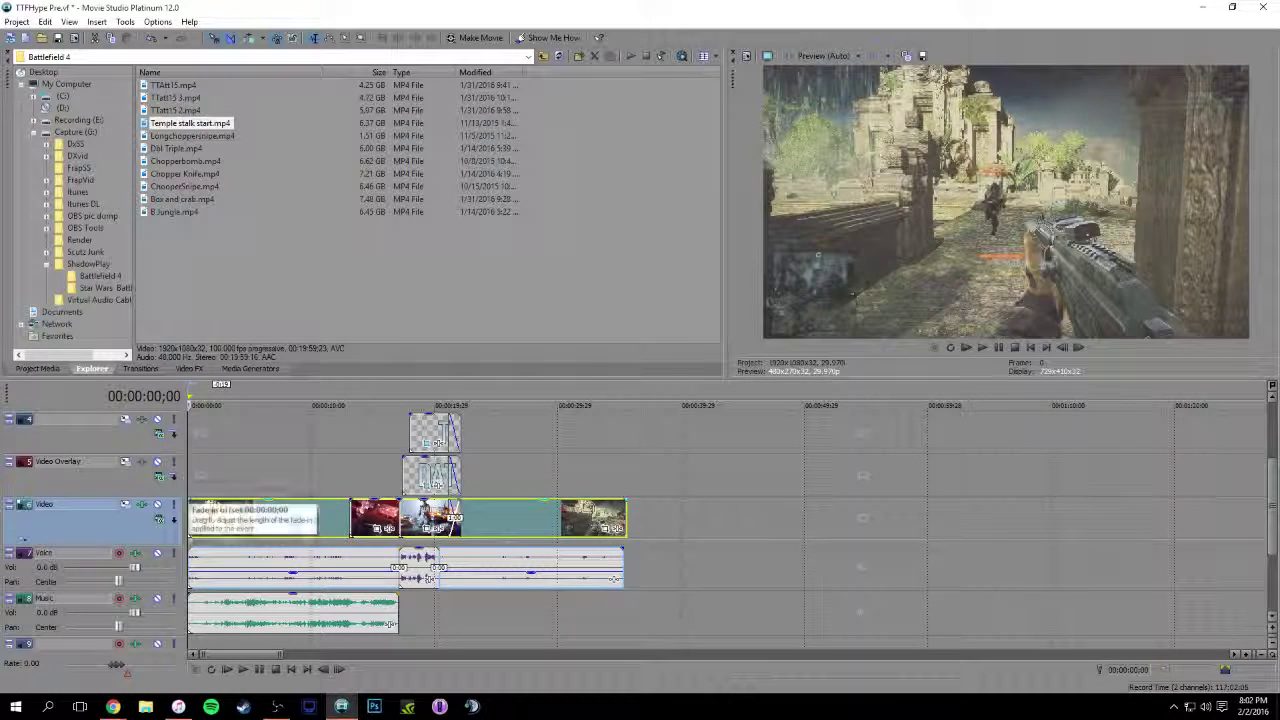
Add a short fade-in to the start of the footage and play the opening to check it
drag(189, 501, 212, 501)
key(space)
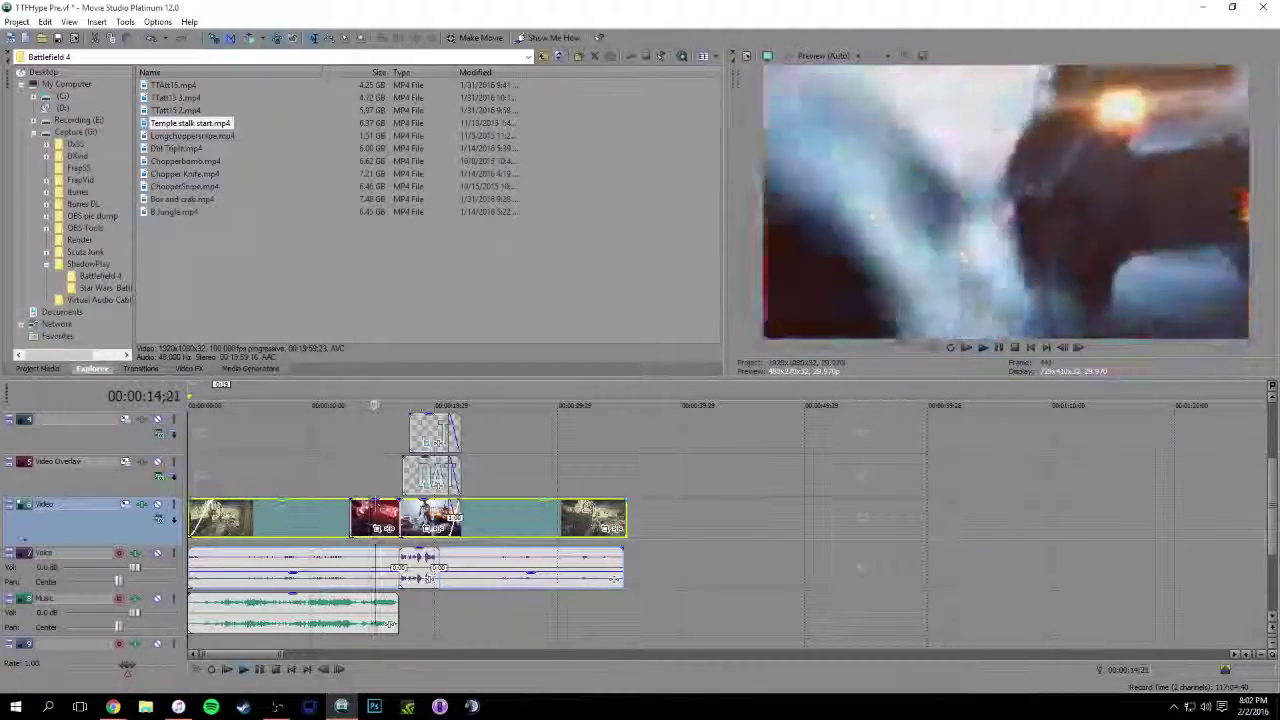
click(333, 405)
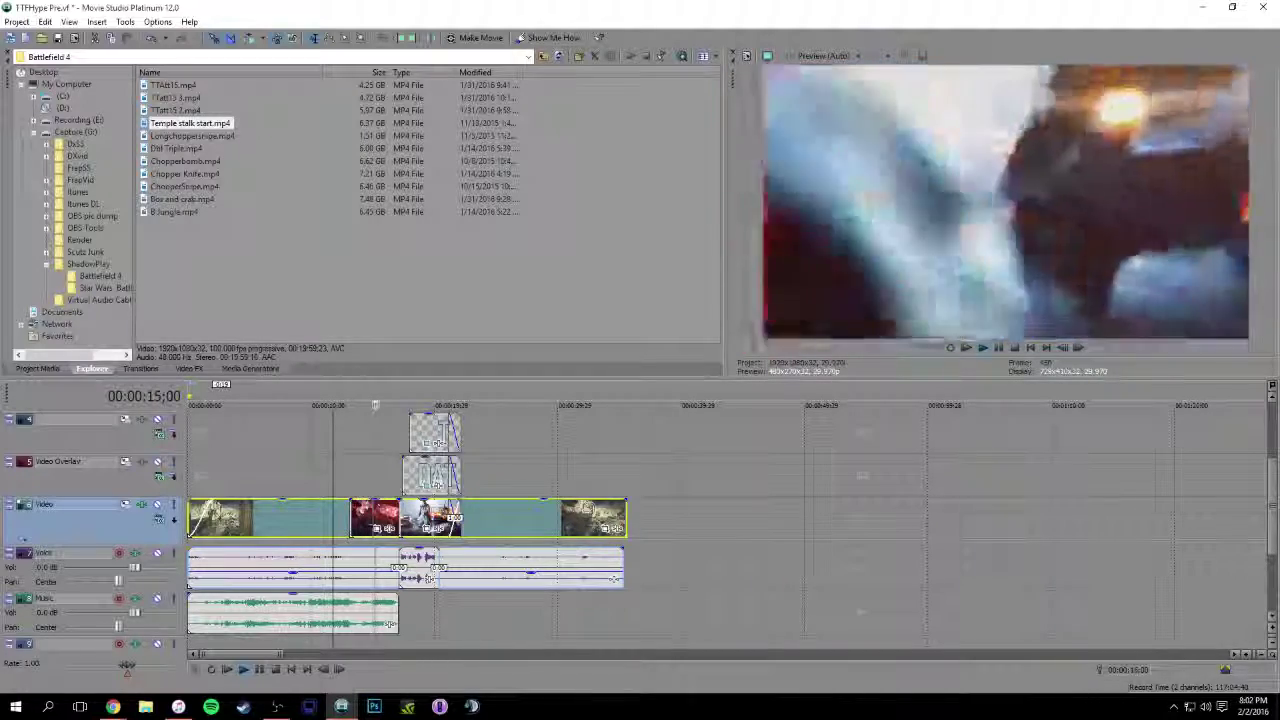
key(space)
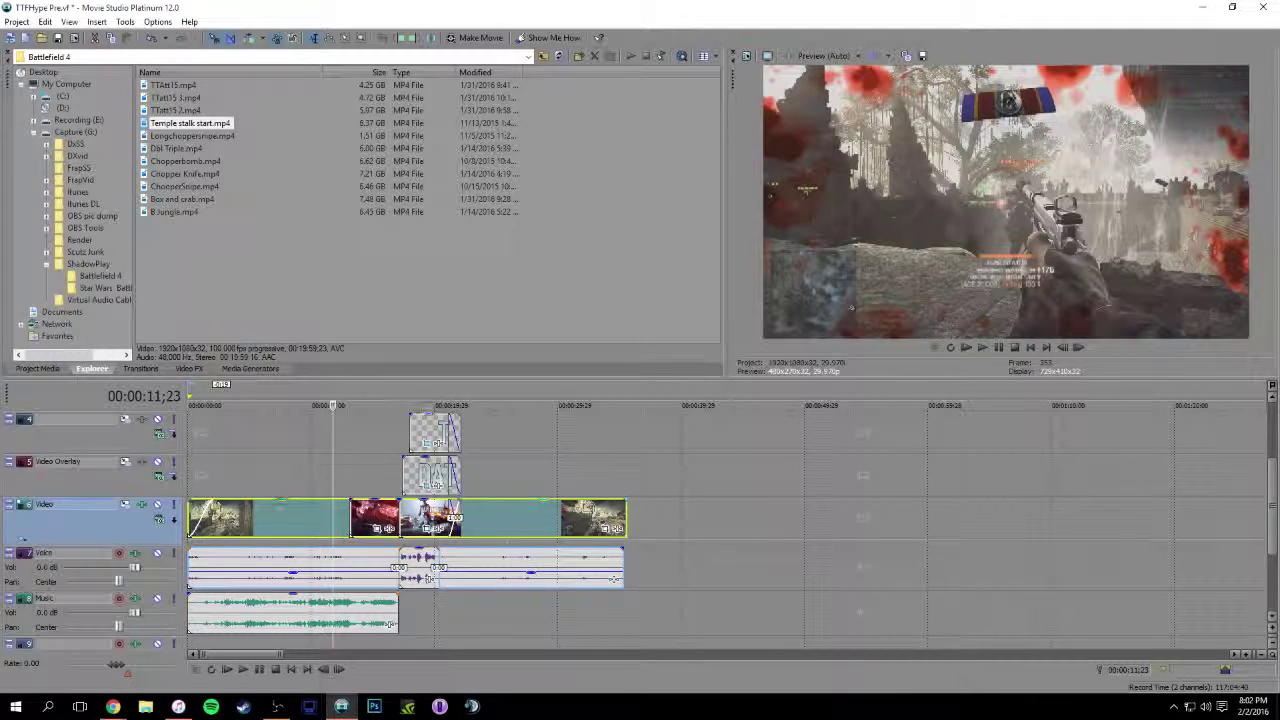
Split the footage where the intro music ends and the Battlefield 4 title image begins, and delete the remainder
key(ctrl+alt+Right)
key(ctrl+alt+Right)
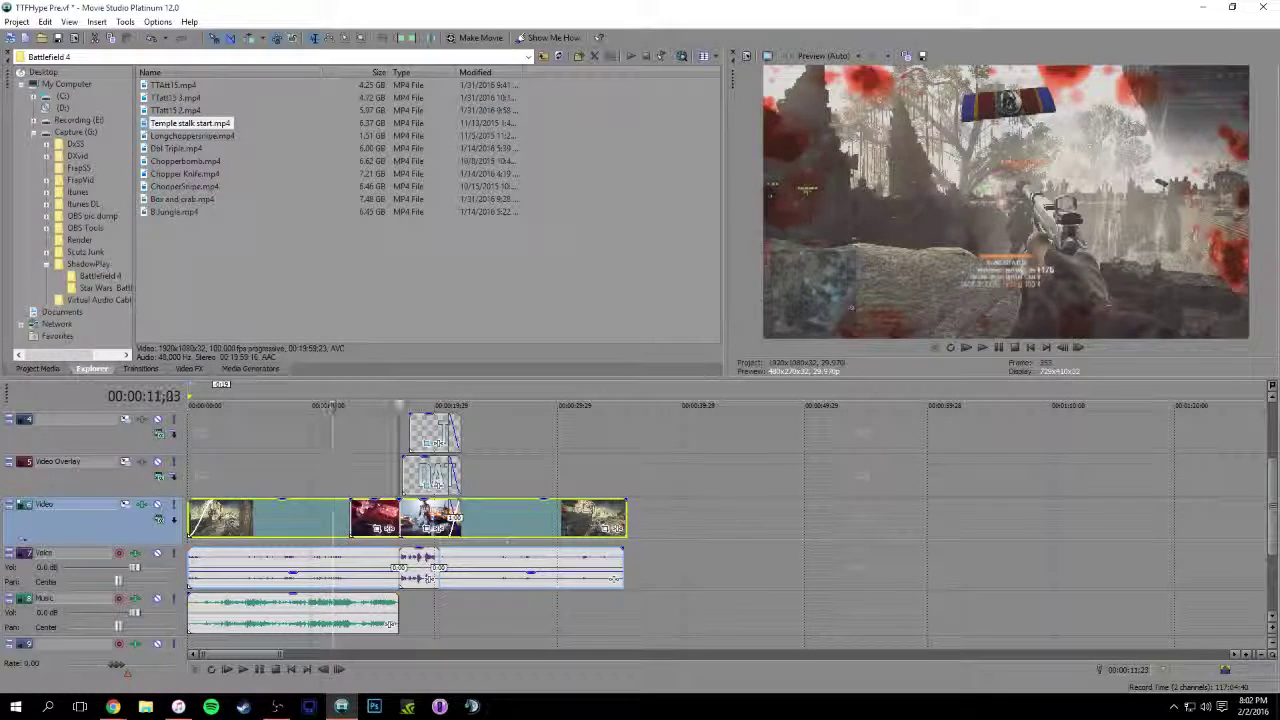
key(s)
click(512, 536)
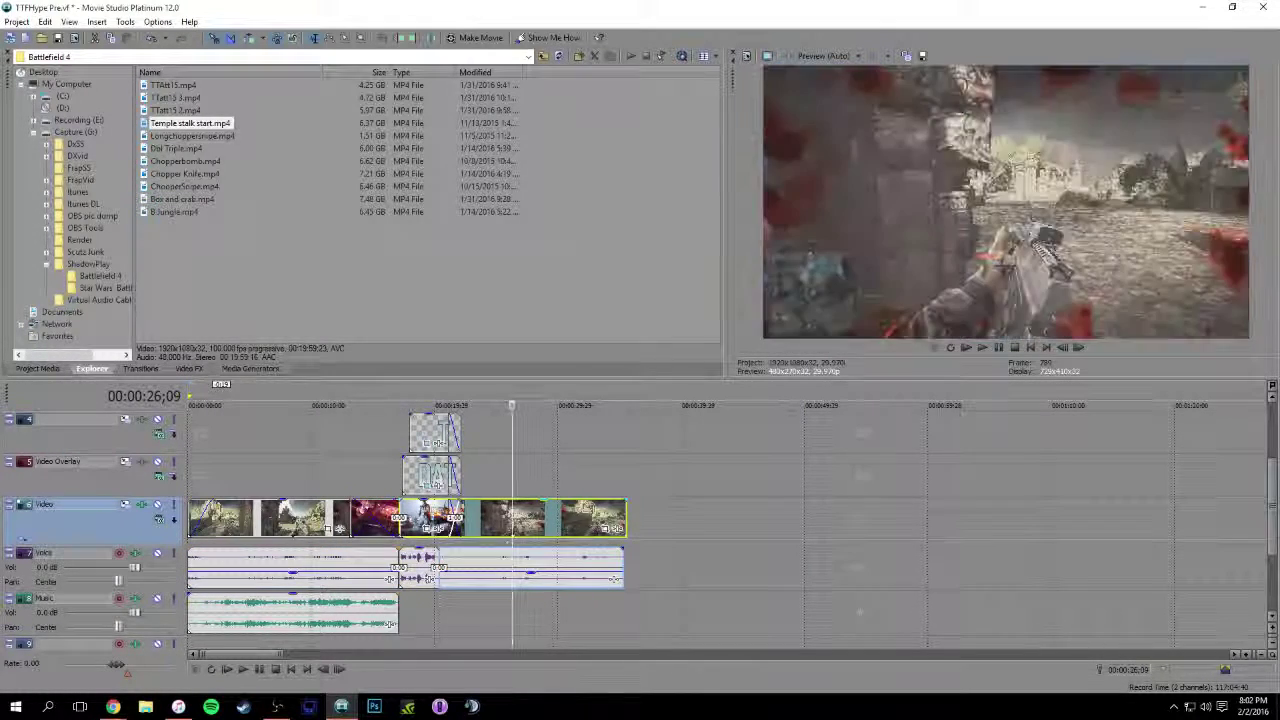
key(Delete)
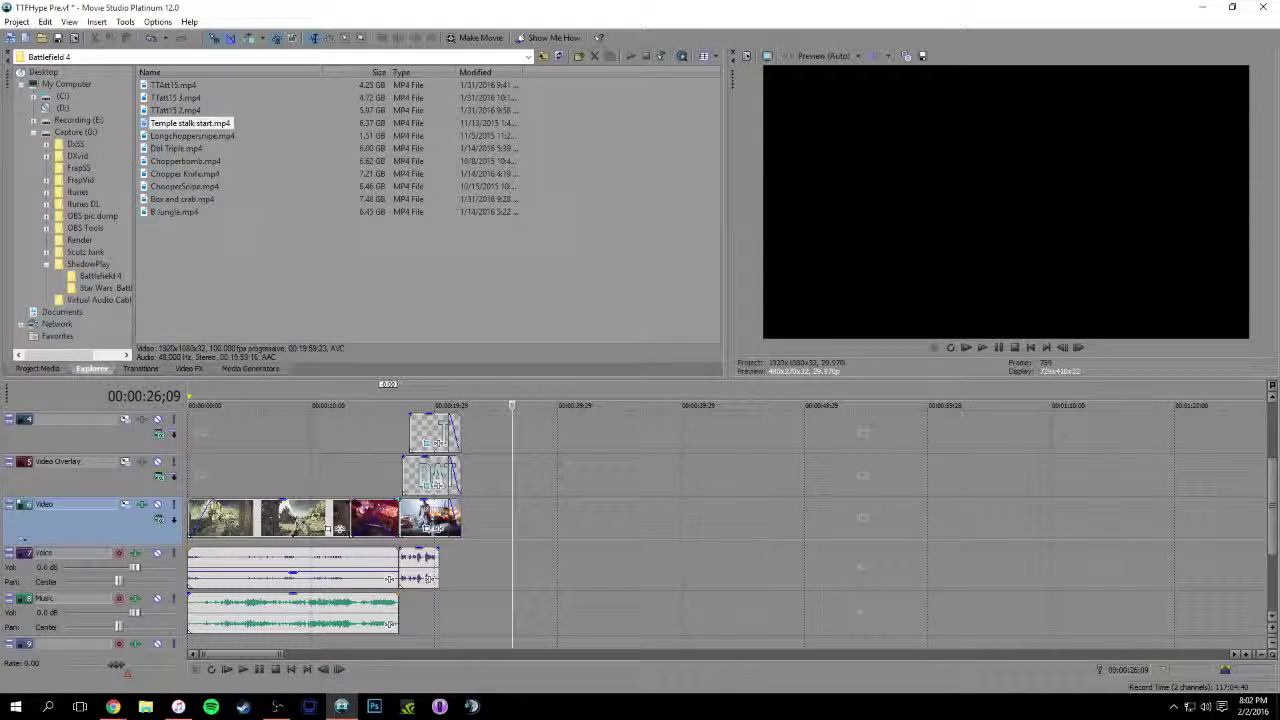
Split the footage and music at 00:00:13;03 and delete the footage piece overlapping the red intro clip
key(shift+space)
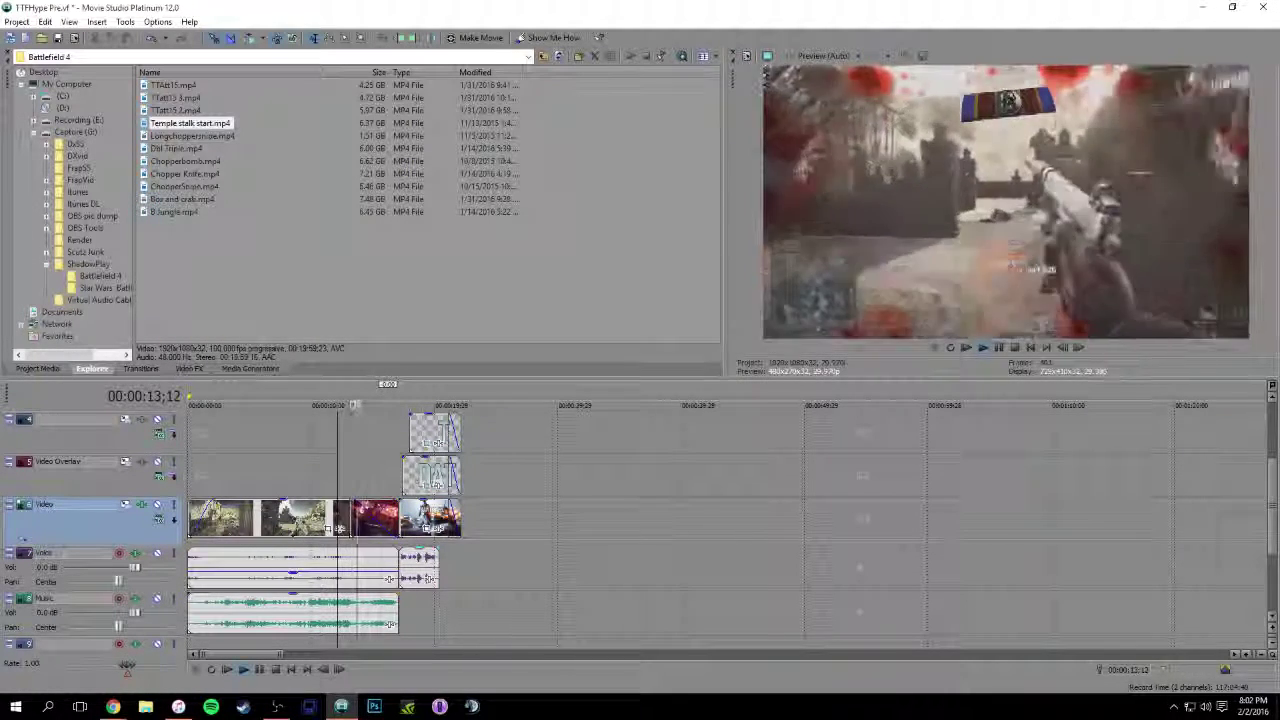
key(space)
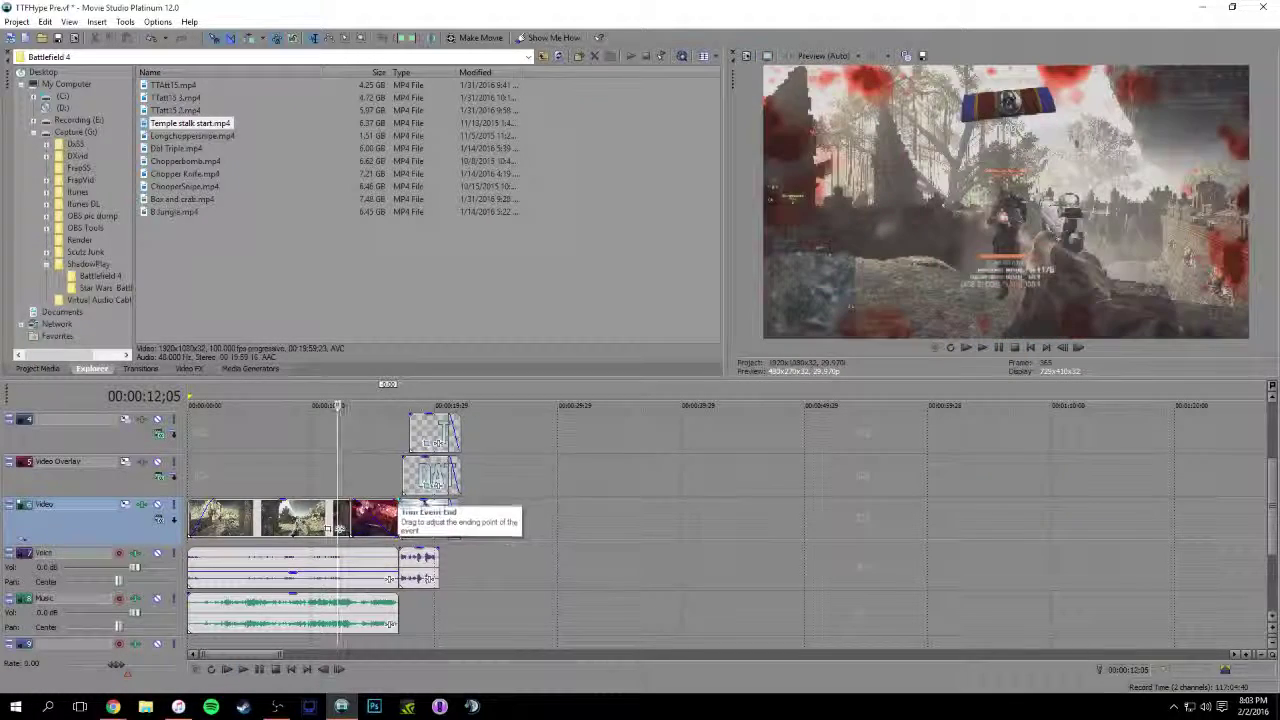
key(ctrl+alt+Right)
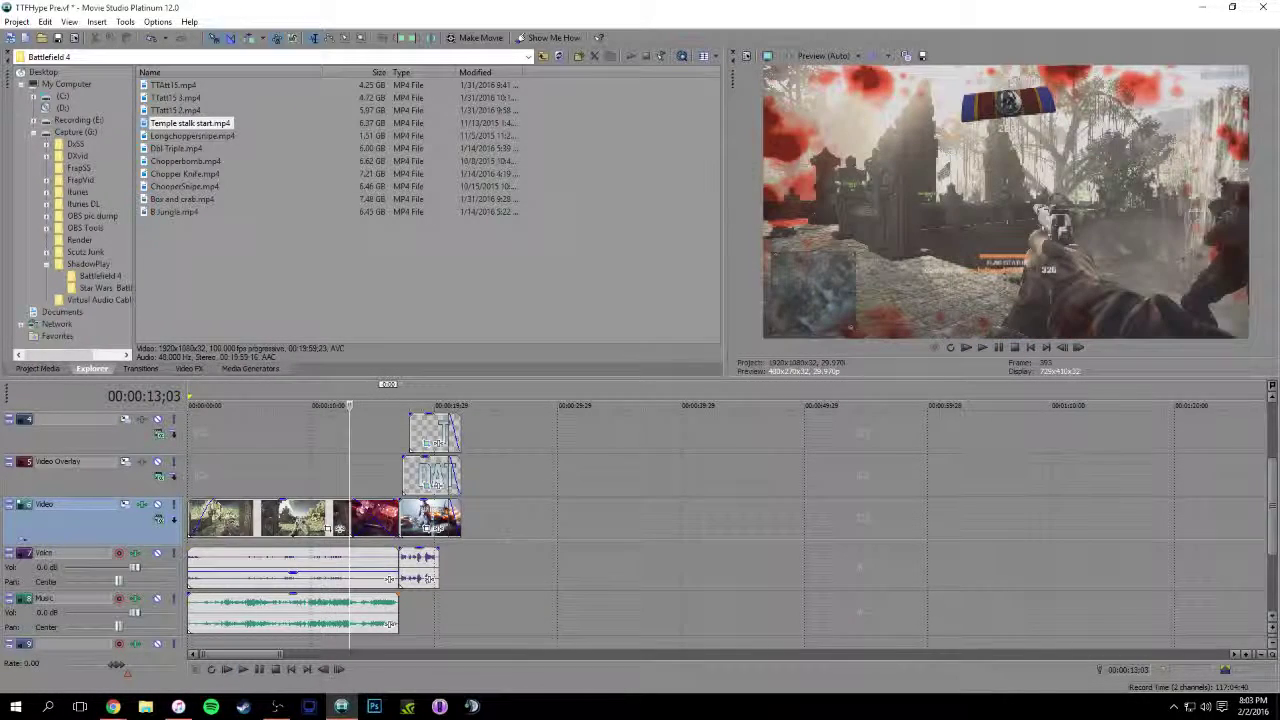
key(s)
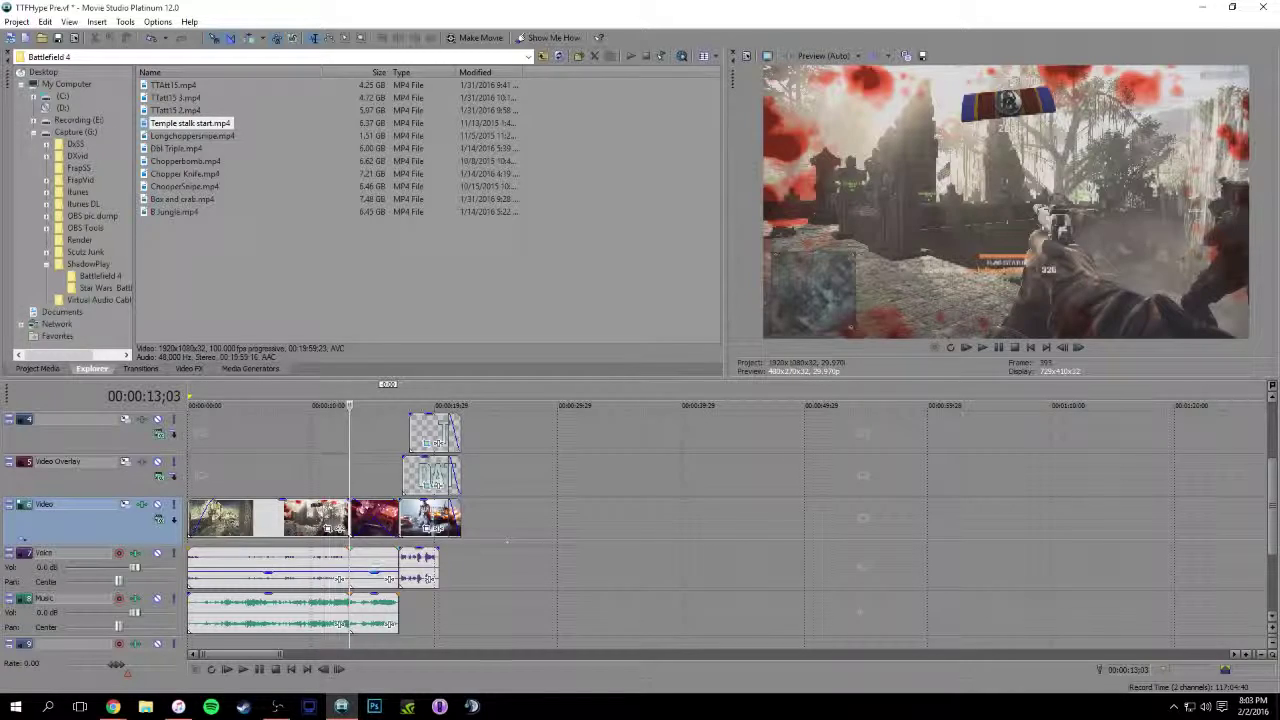
key(s)
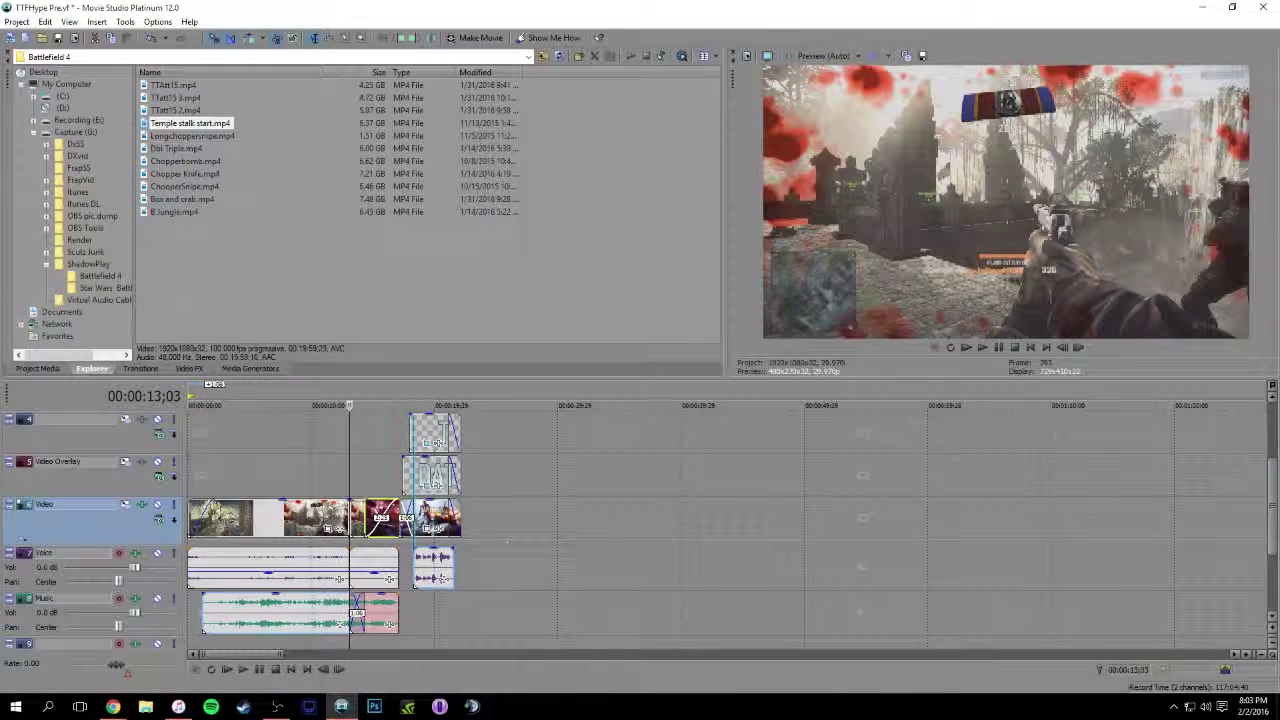
drag(374, 517, 576, 517)
key(Delete)
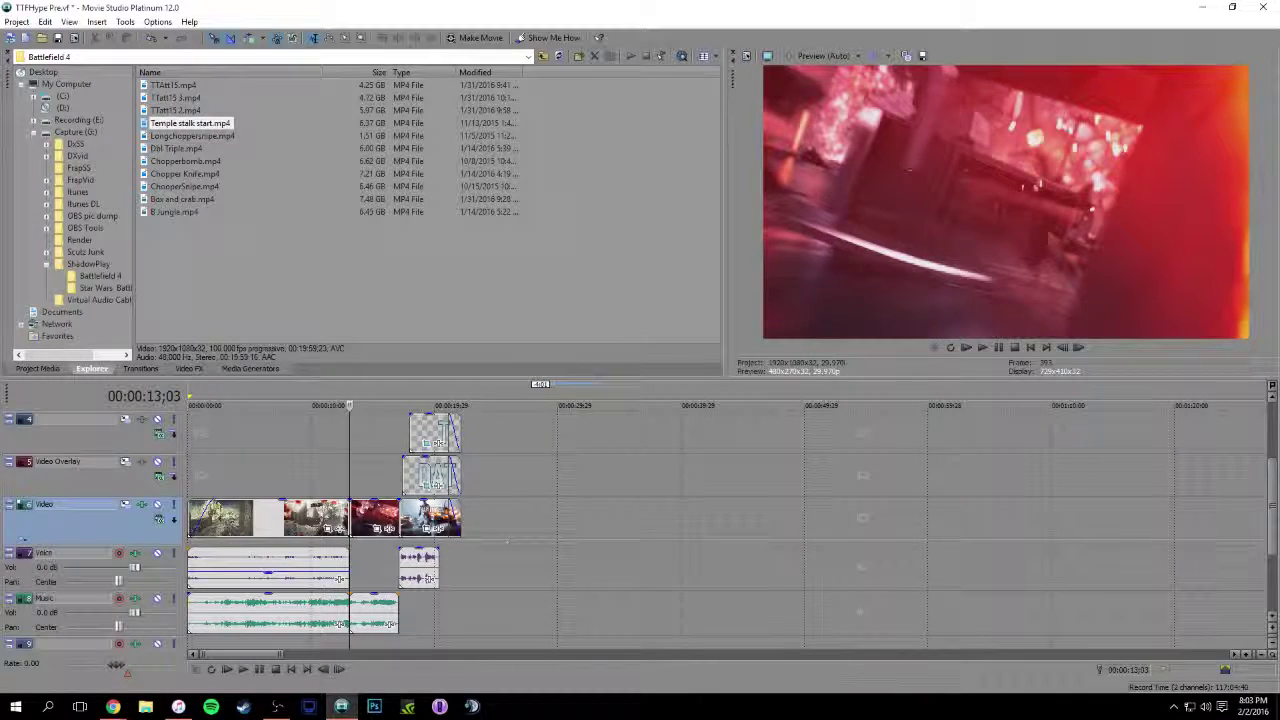
Play the edited opening from about 00:00:06 through the Battlefield 4 title to check the transition
click(196, 405)
click(258, 405)
key(space)
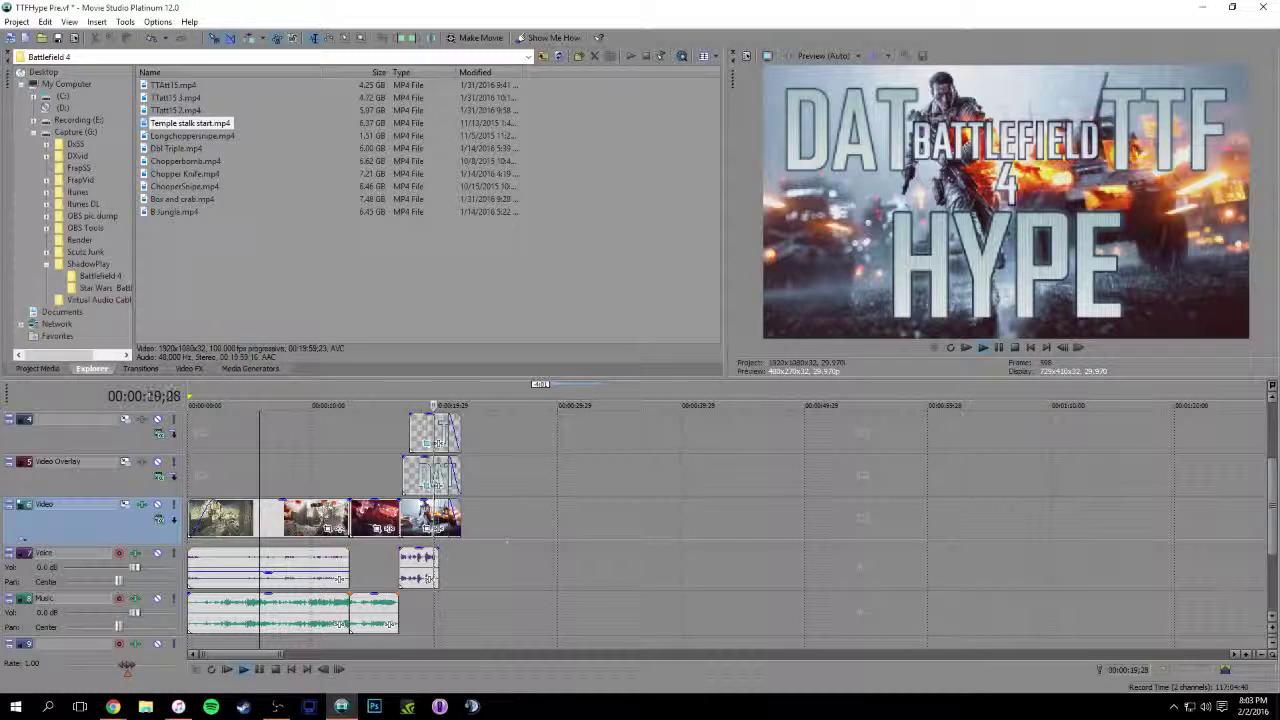
key(space)
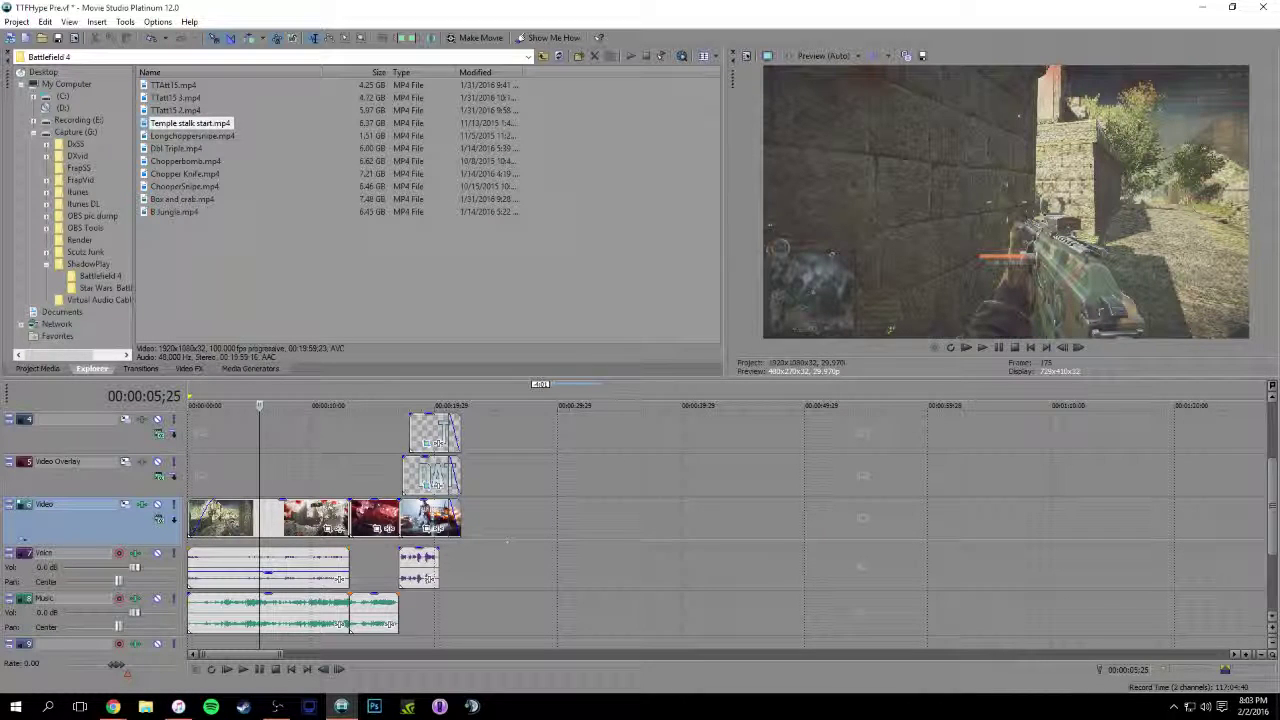
key(alt+Tab)
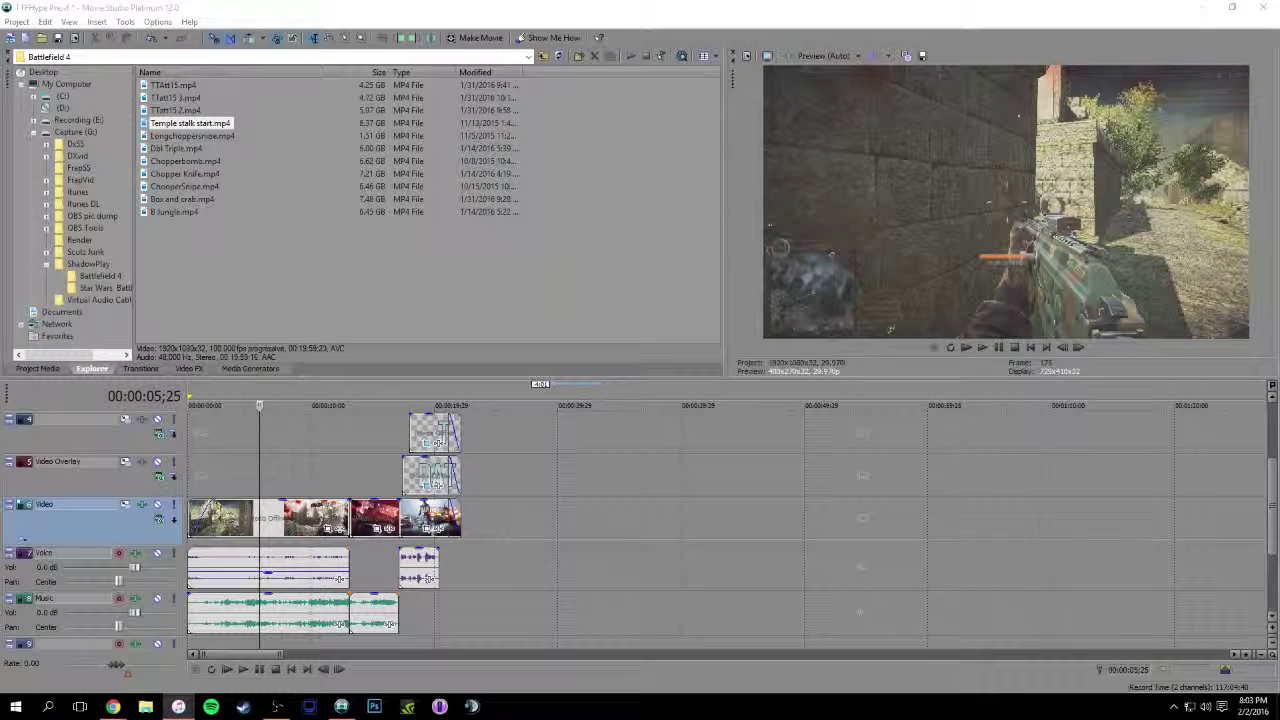
key(alt+Tab)
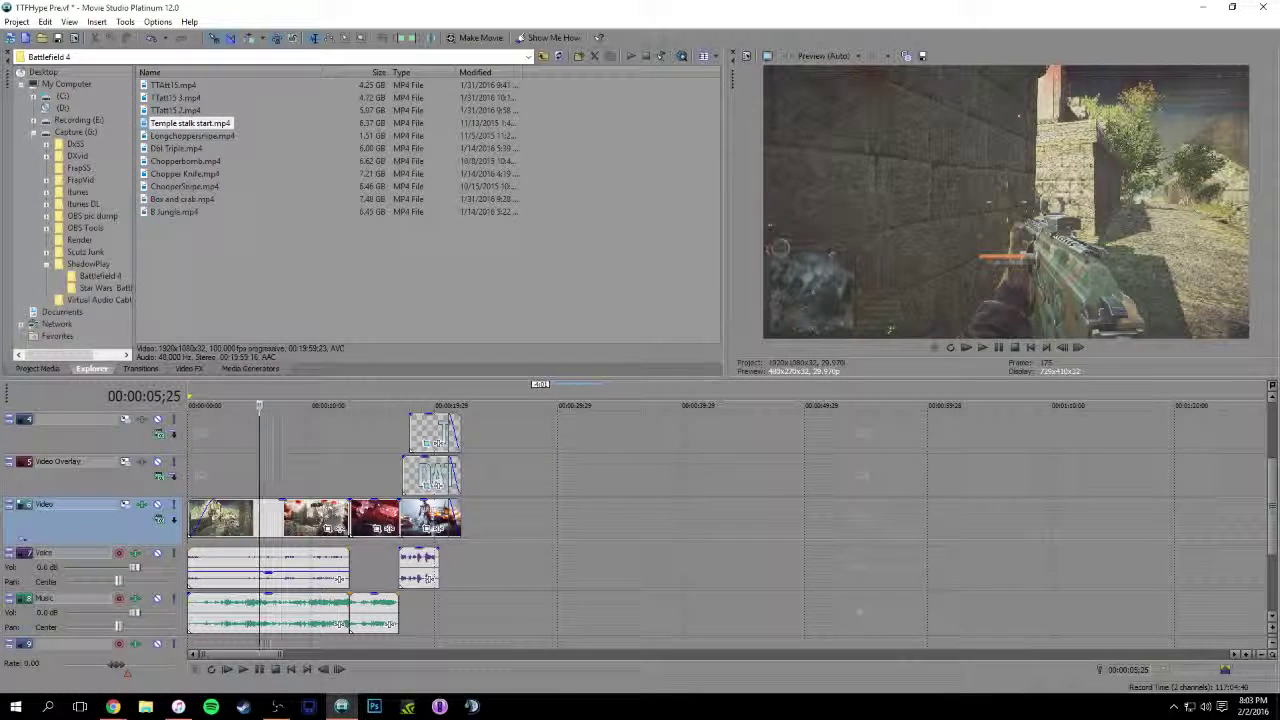
Save the project under the new name TicTac12.vf in the Movie Studio Platinum 12.0 Projects folder
click(16, 21)
click(178, 96)
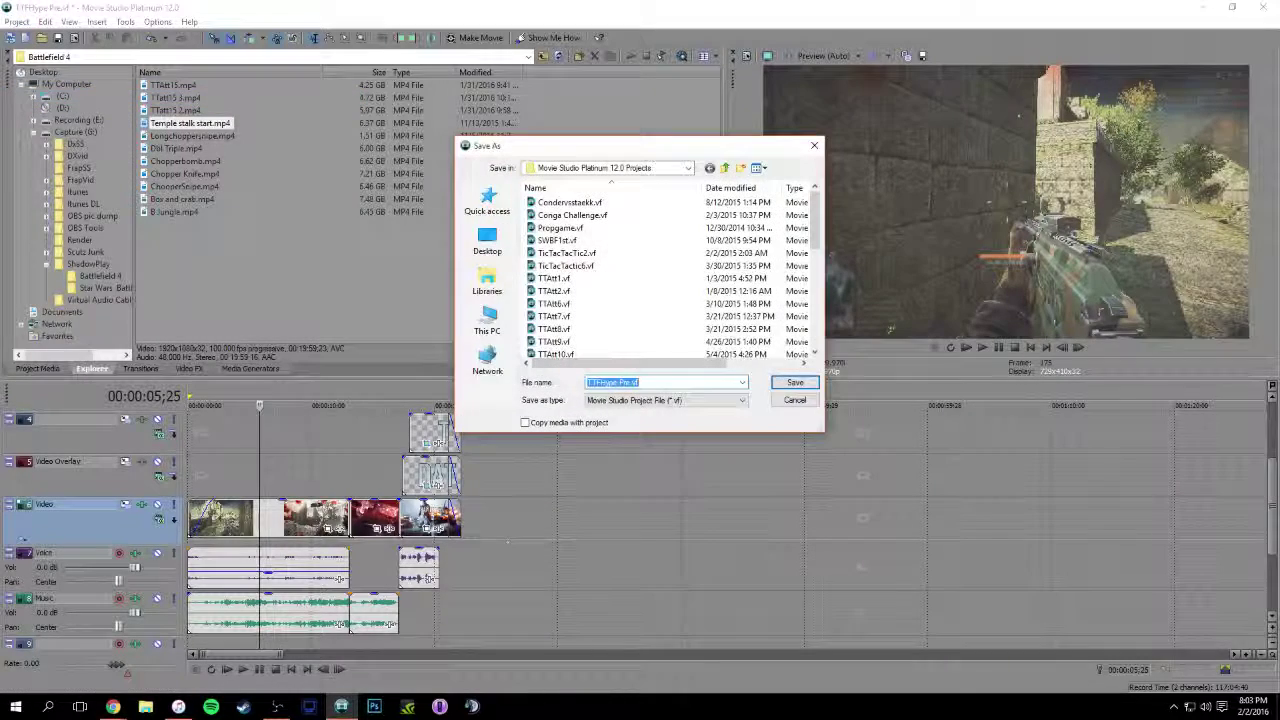
click(631, 382)
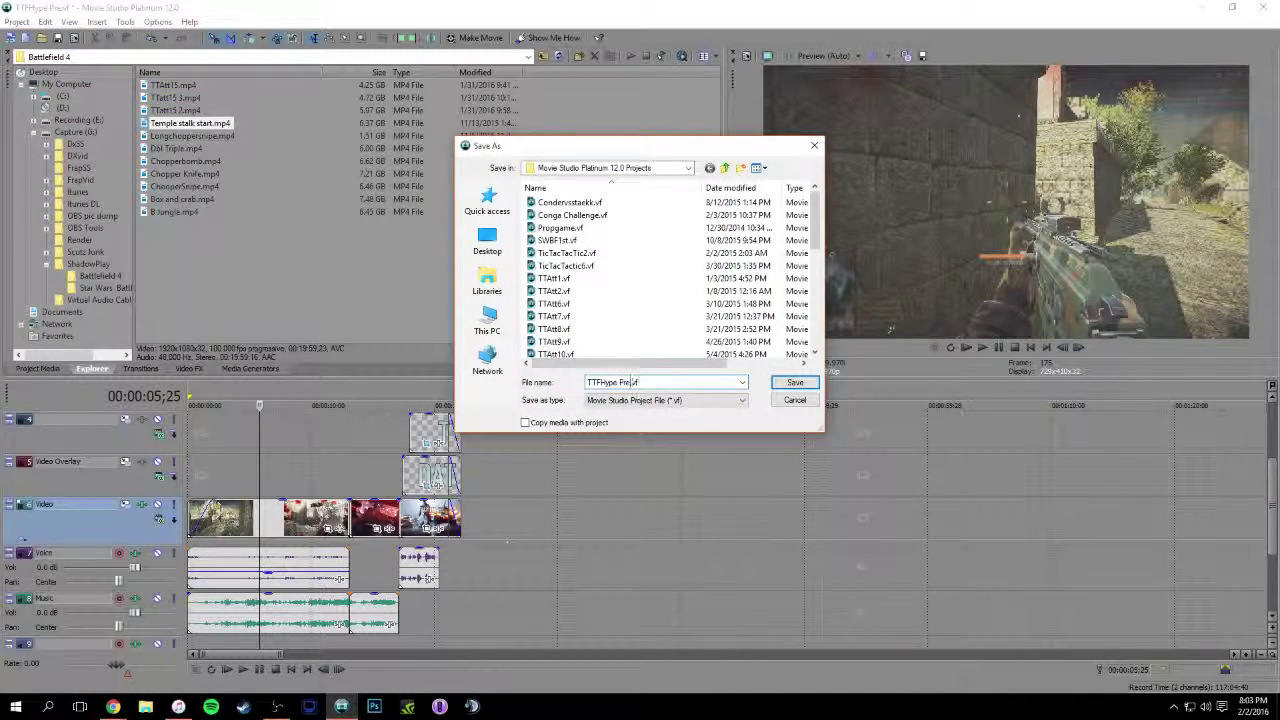
key(BackSpace)
key(BackSpace)
text(icTac)
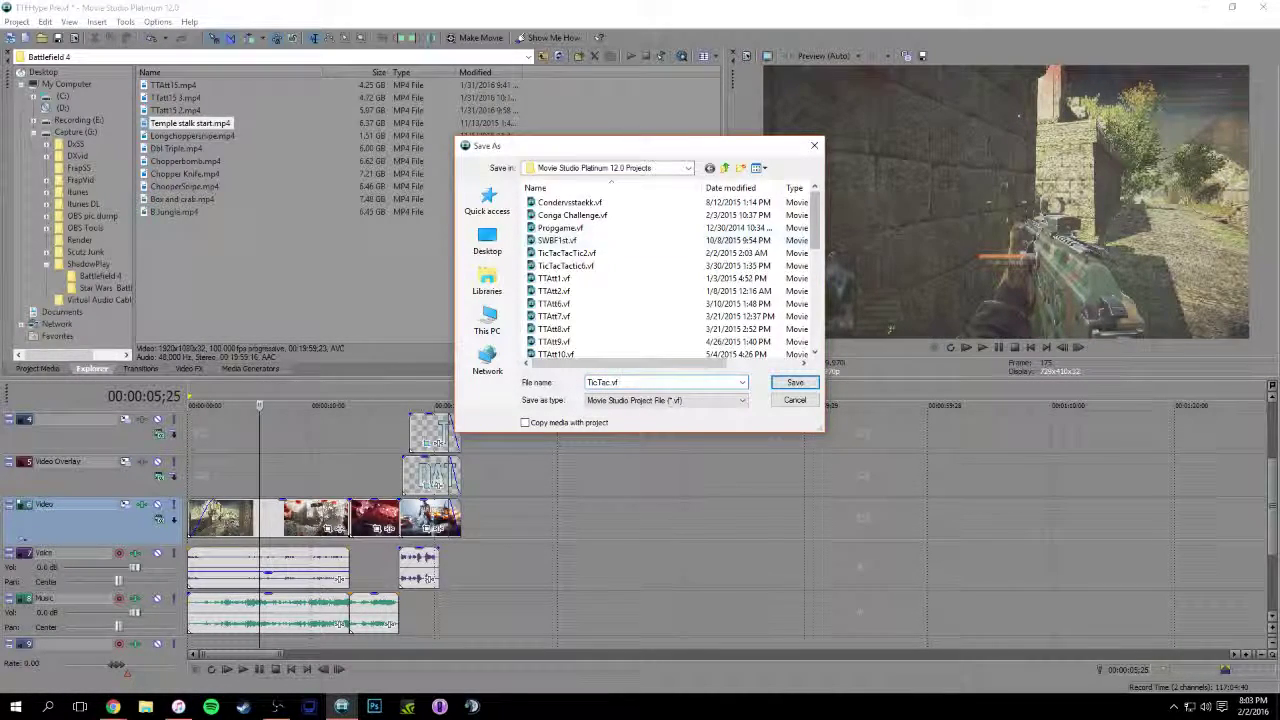
drag(815, 228, 815, 325)
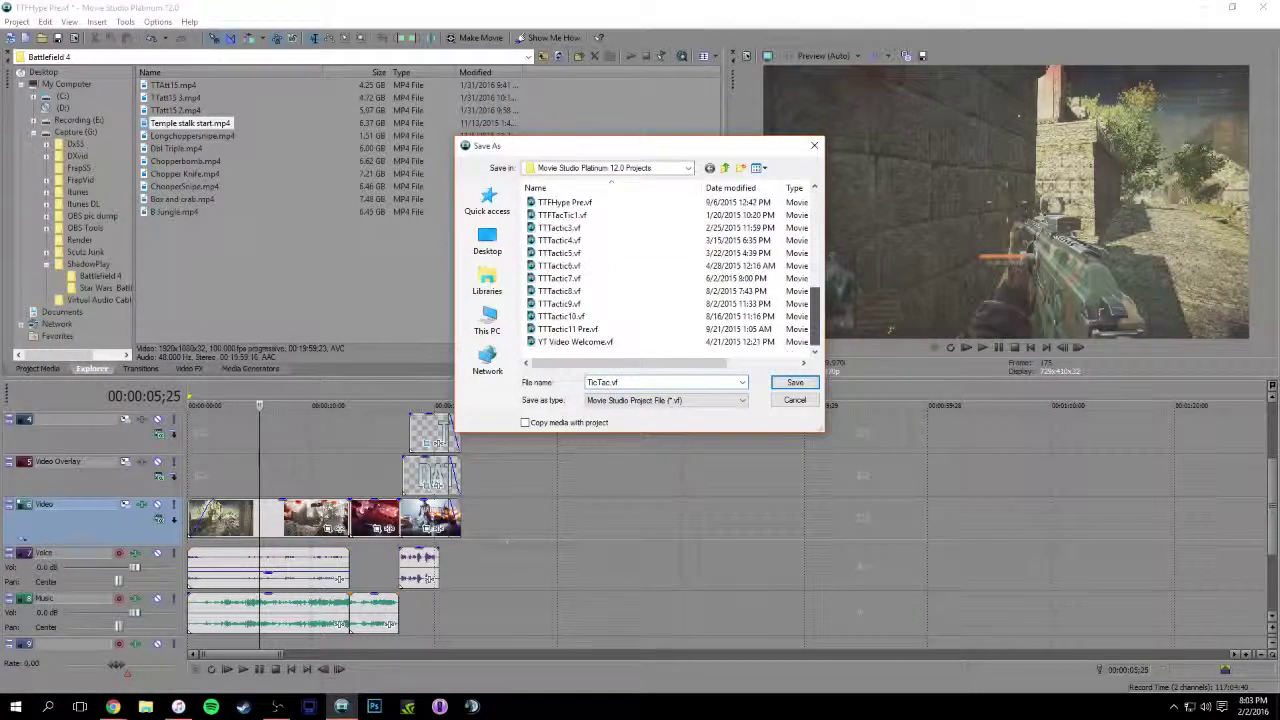
click(612, 382)
text(12)
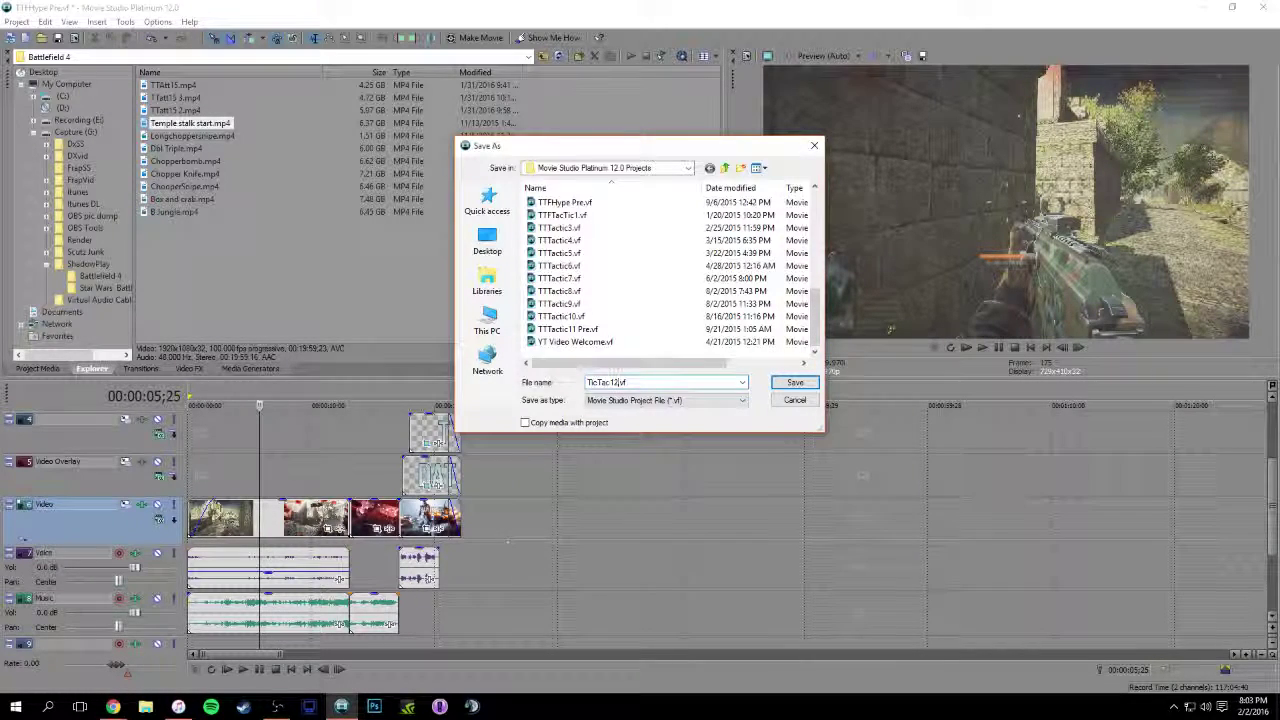
key(Return)
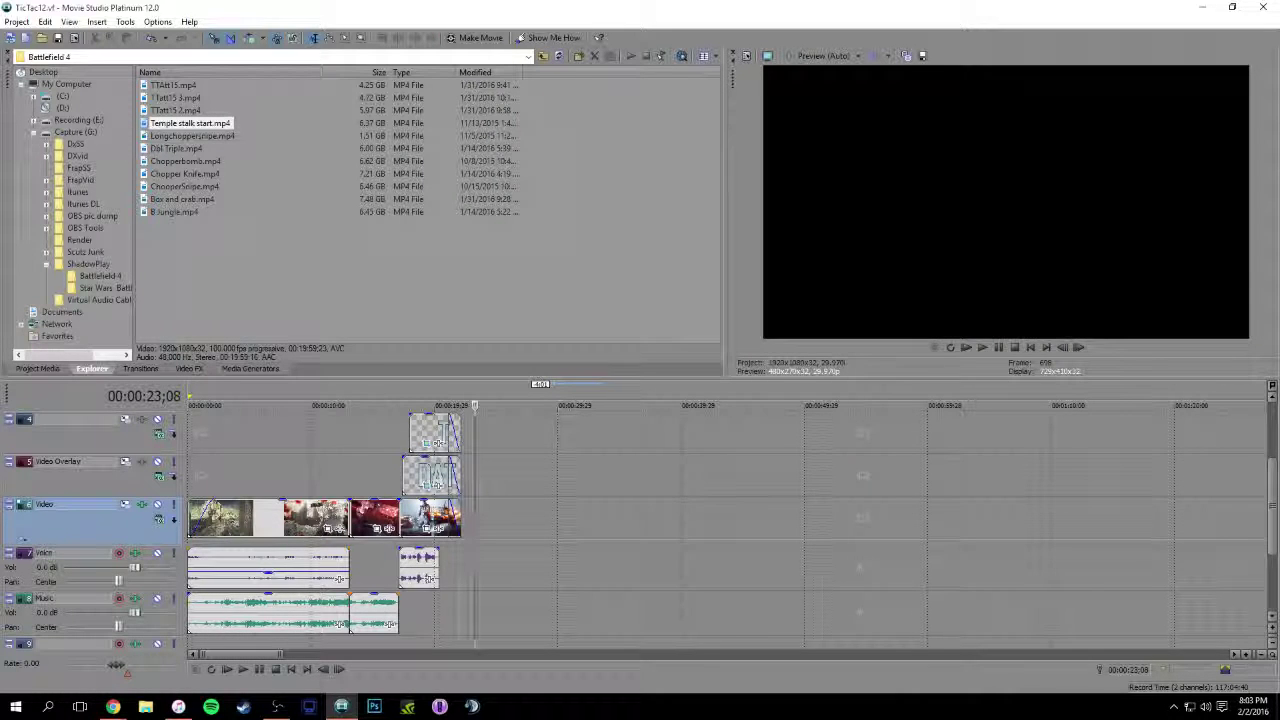
Add the Dbl Triple.mp4 footage to the Video and Voice tracks directly after the Battlefield 4 title
click(192, 135)
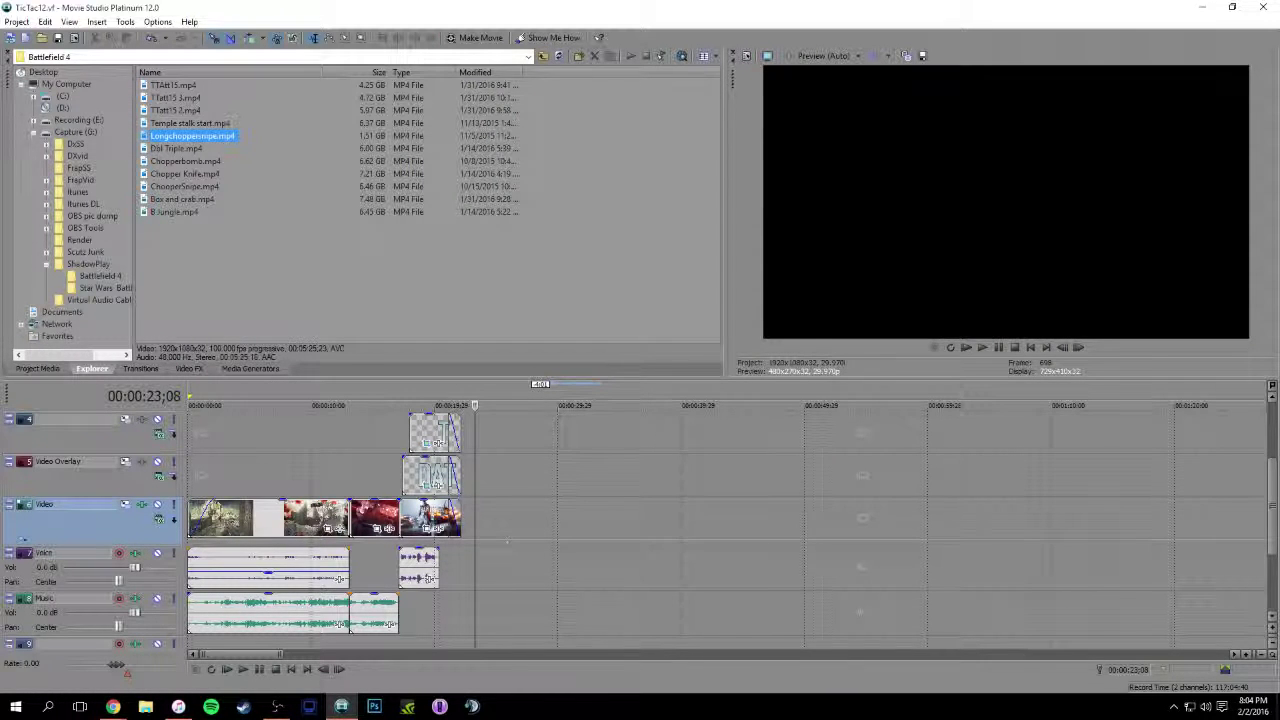
click(185, 173)
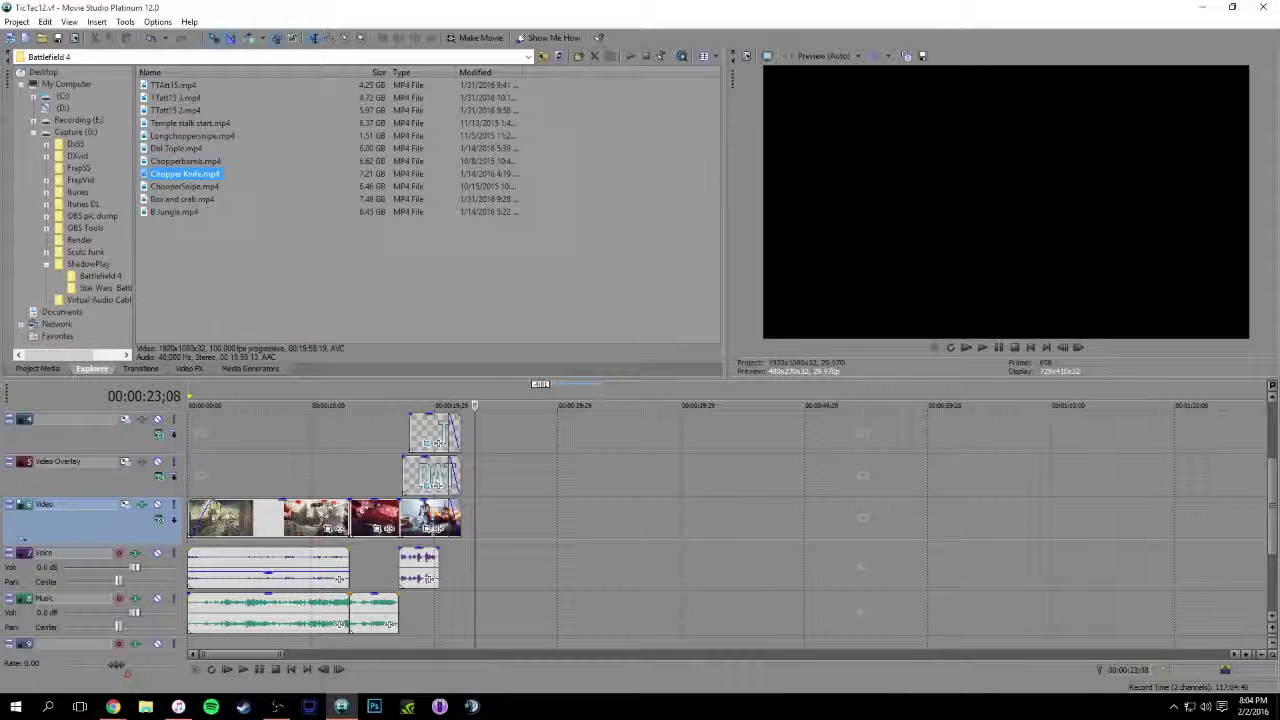
click(176, 148)
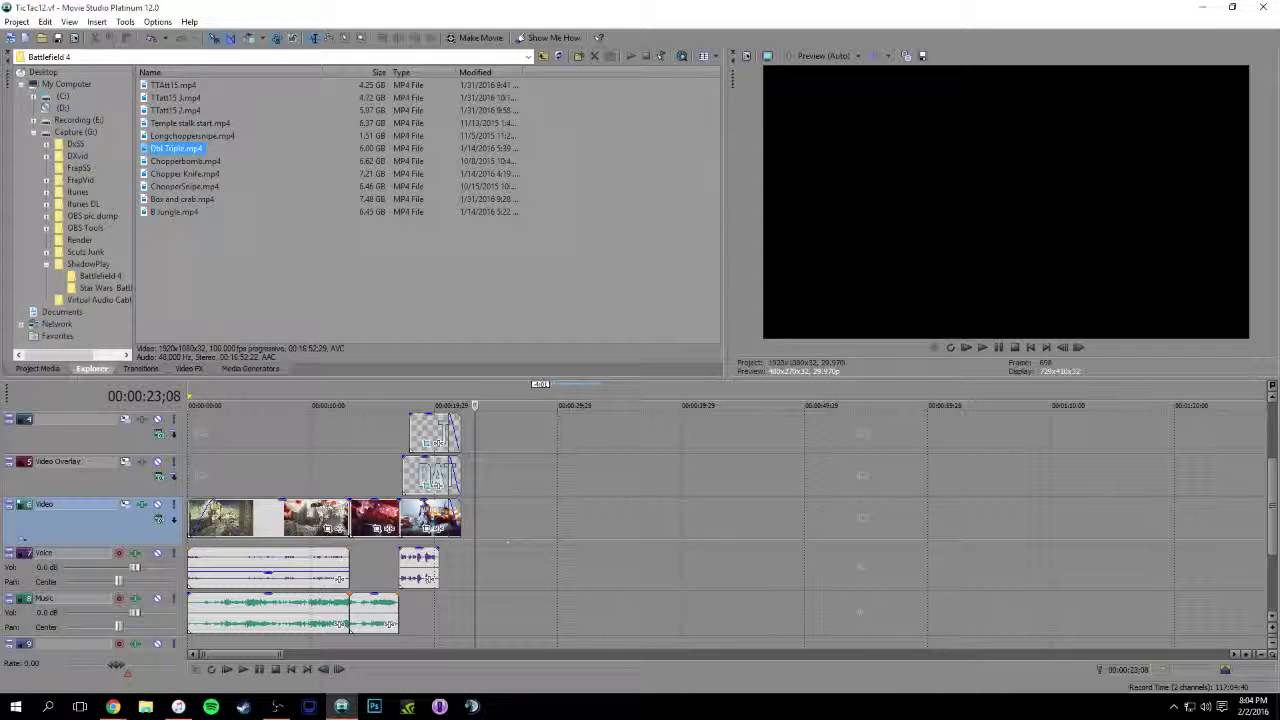
drag(508, 541, 500, 525)
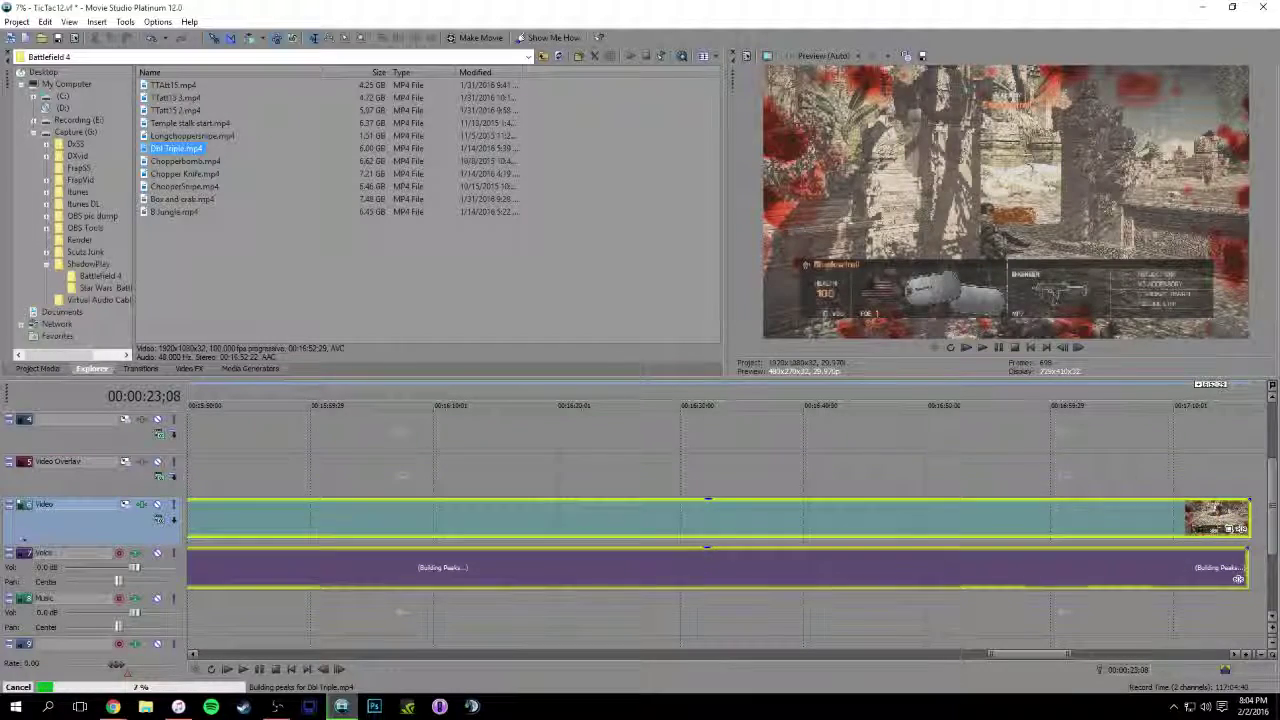
Play the end of the Dbl Triple footage from 00:16:57;08 to check what it contains
click(1016, 405)
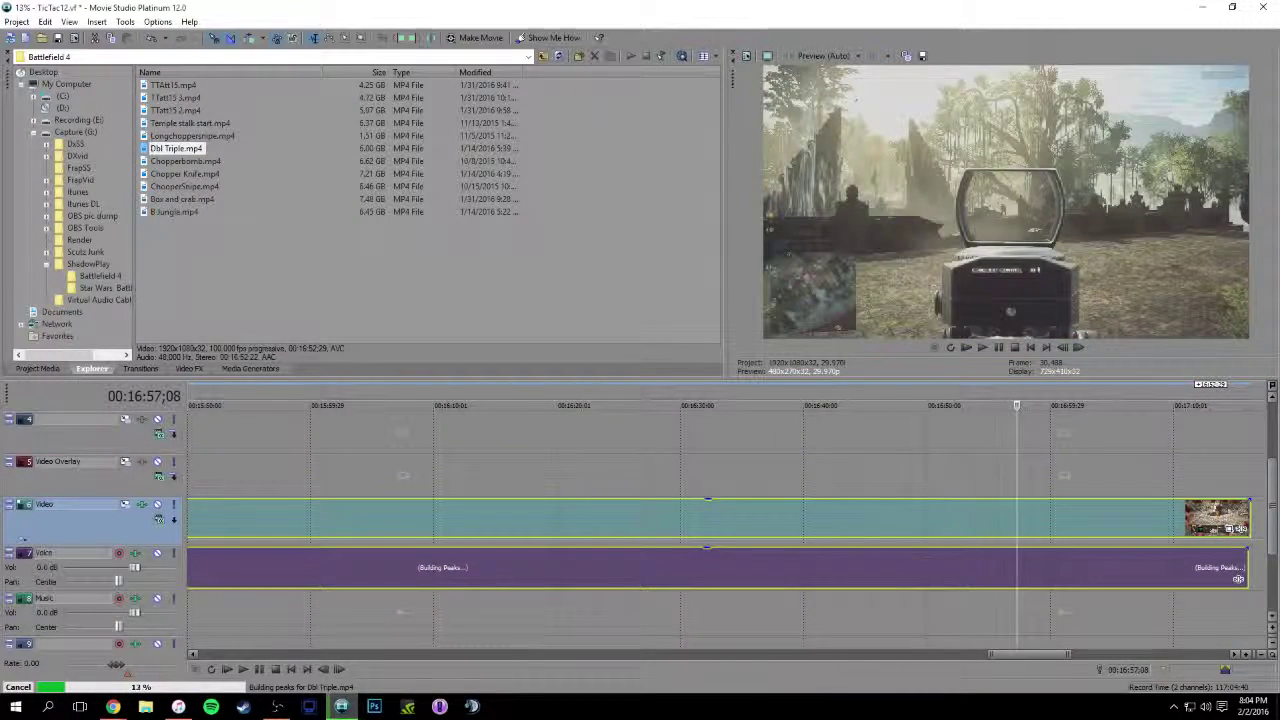
key(space)
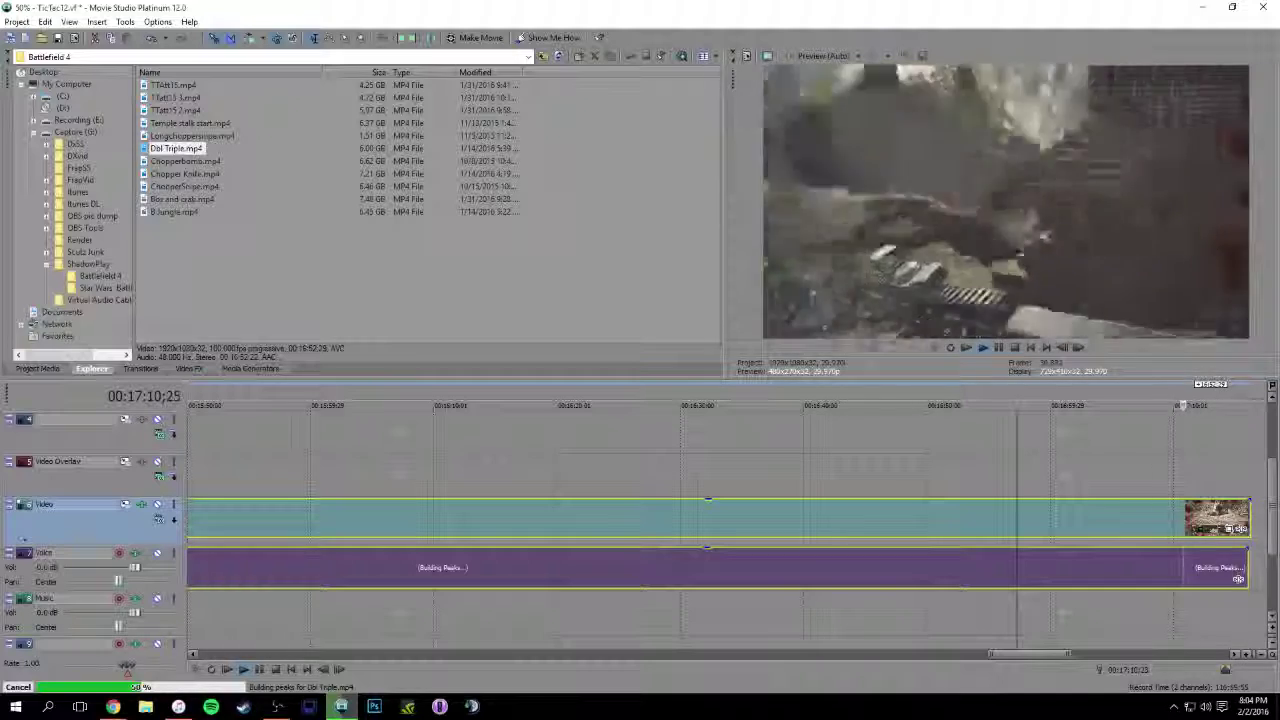
key(space)
Lower the audio level of the Dbl Triple footage on the Voice track to about half height
scroll(726, 530, down, 2)
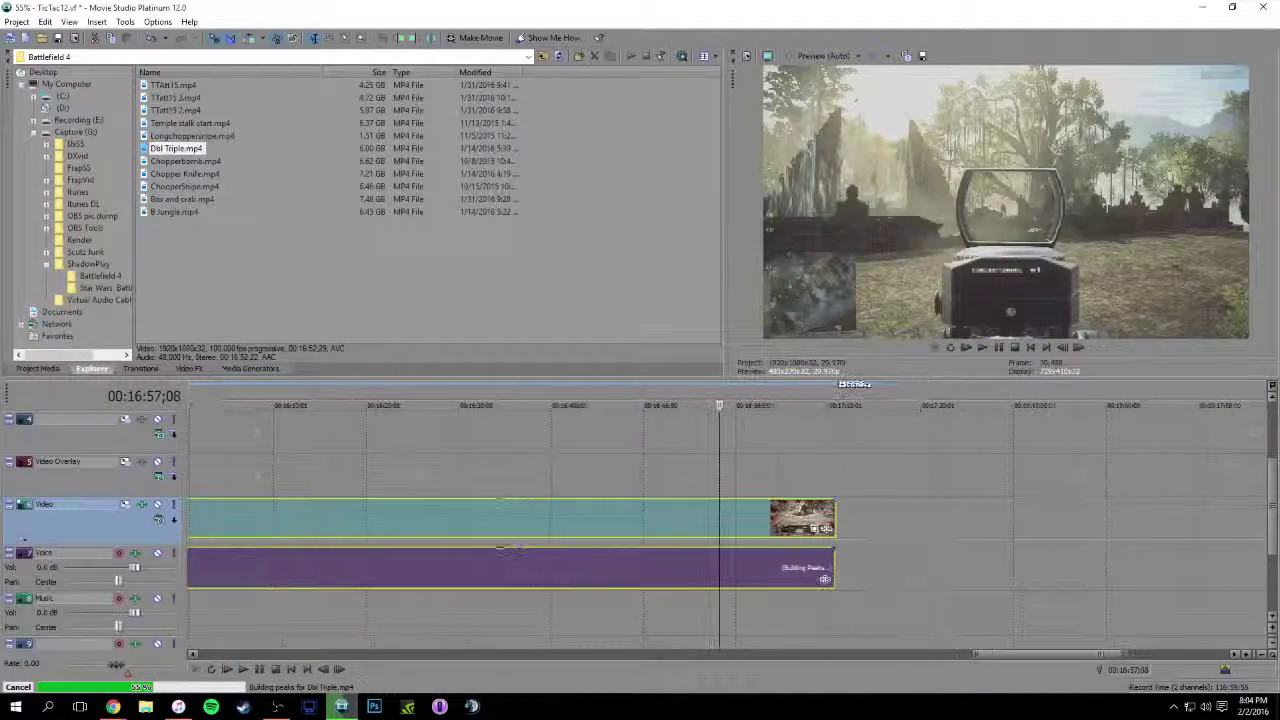
drag(1050, 653, 950, 653)
click(784, 568)
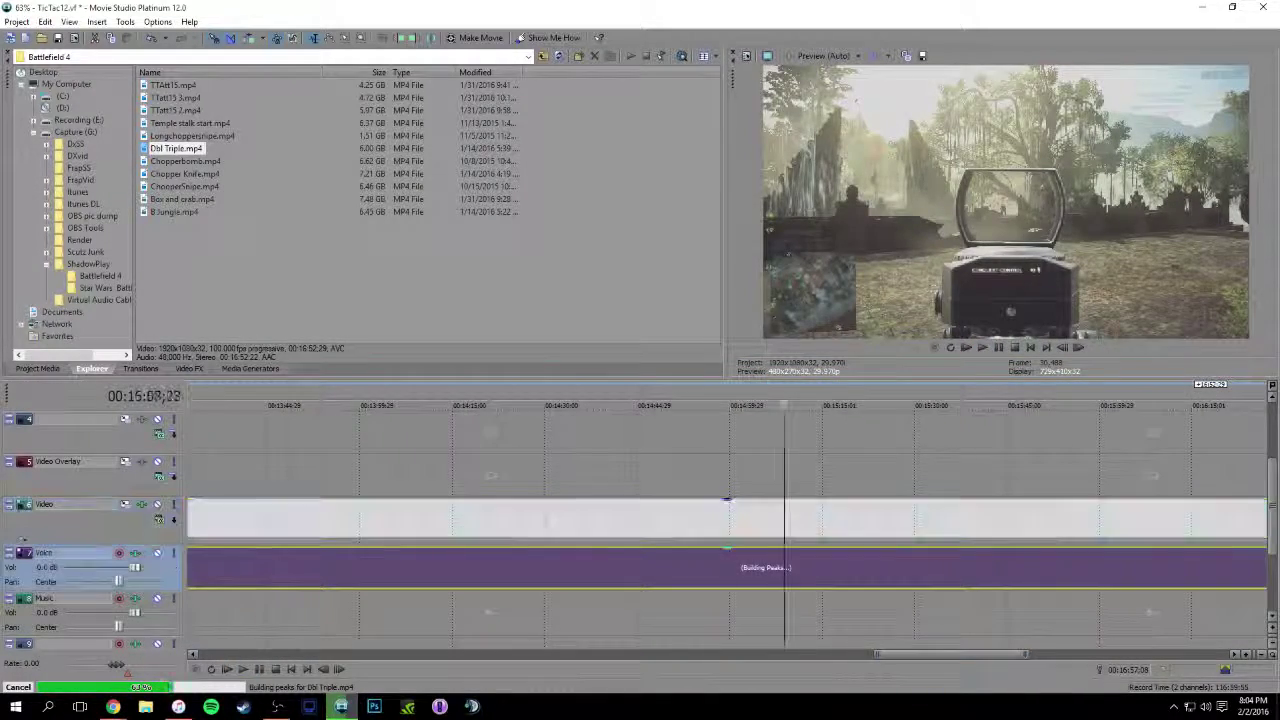
drag(727, 548, 727, 569)
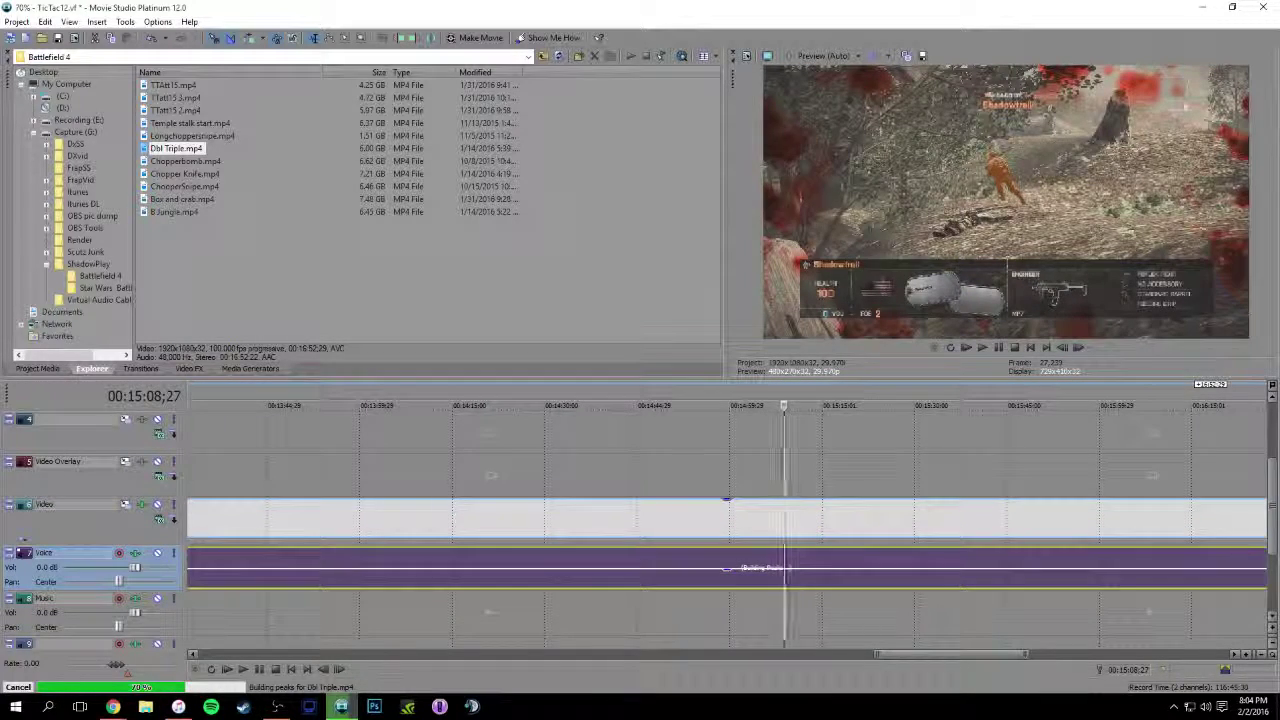
Play the Dbl Triple footage at several points between about 00:12:40 and 00:15:32 to look for the gameplay highlight
click(677, 568)
key(space)
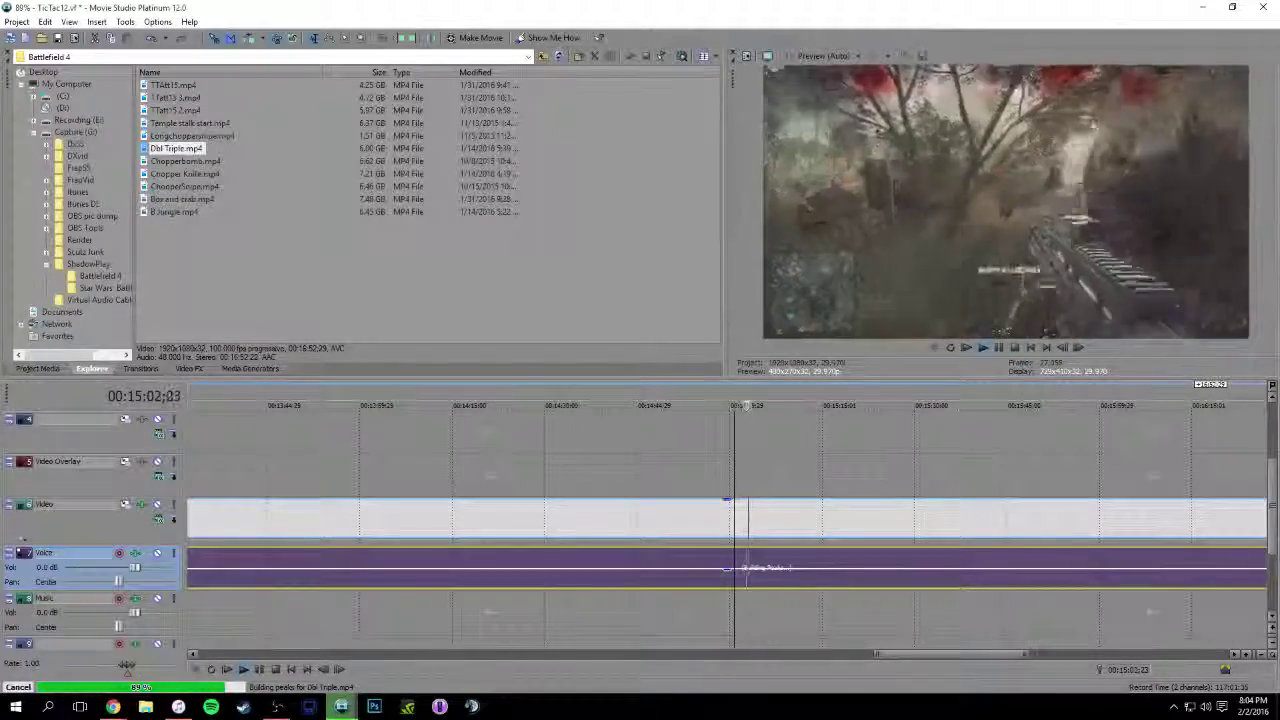
click(806, 405)
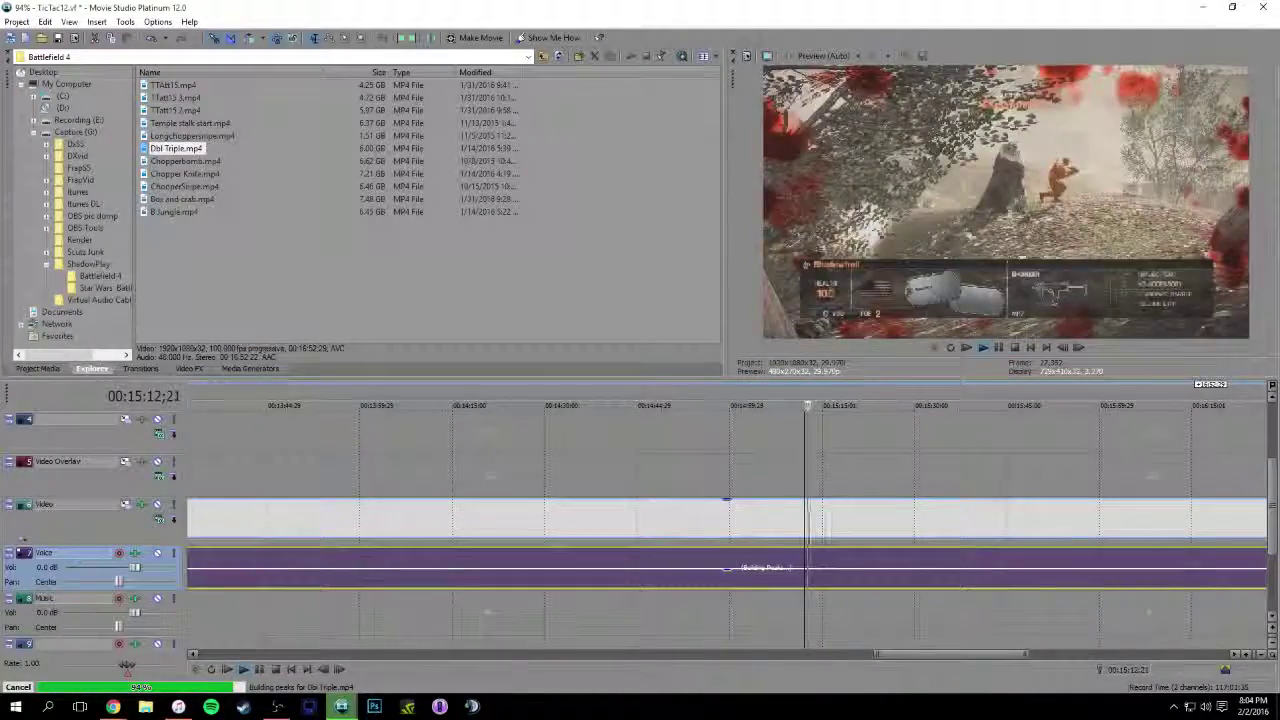
click(890, 520)
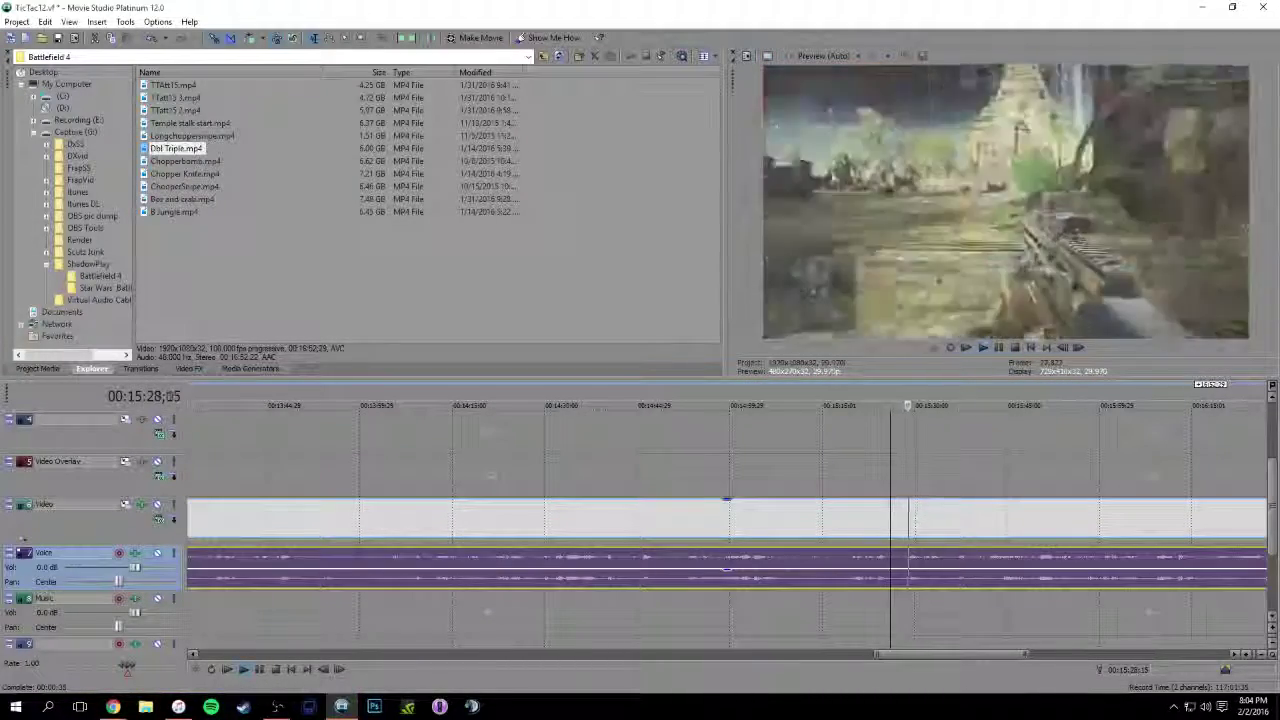
drag(950, 654, 1029, 654)
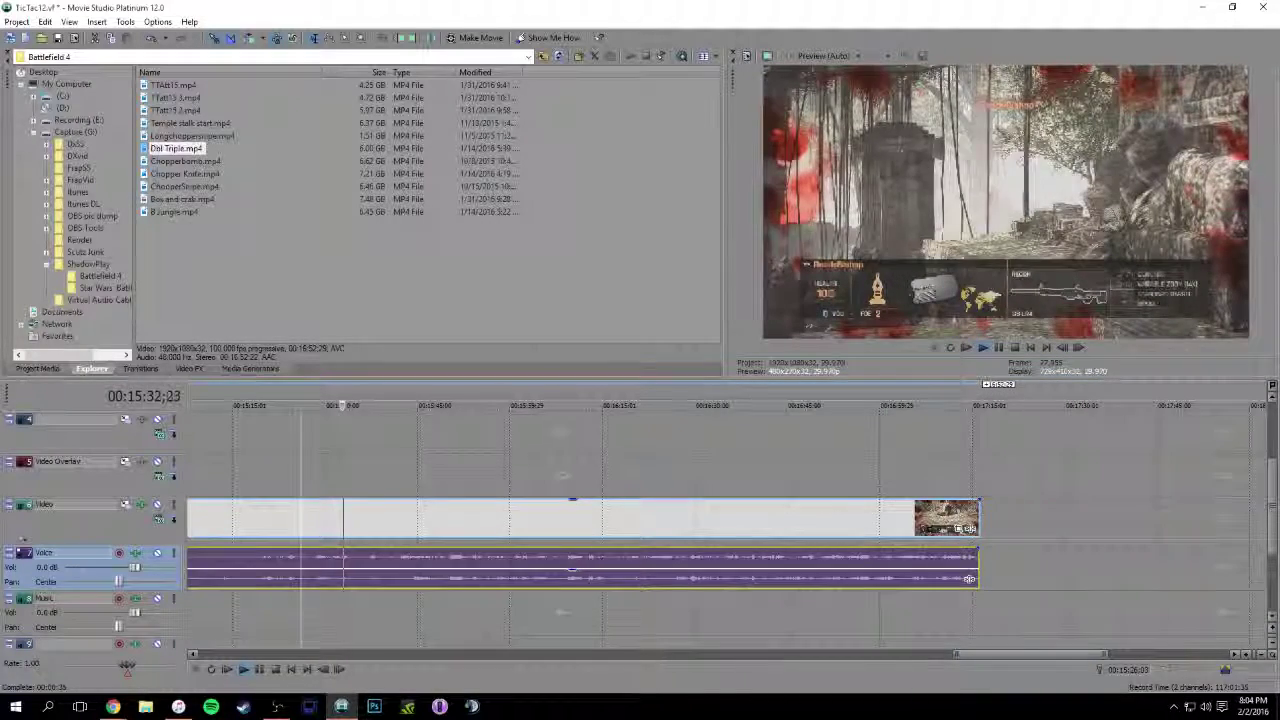
scroll(969, 578, left, 12)
click(722, 570)
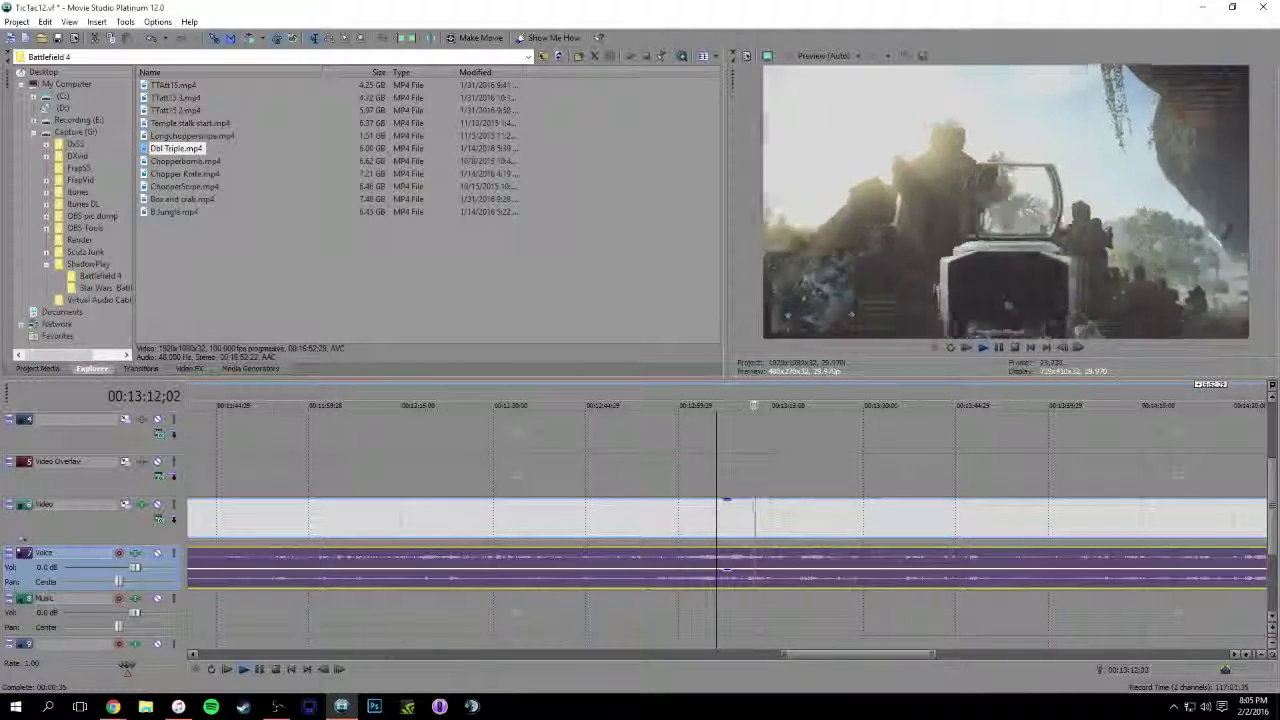
click(605, 470)
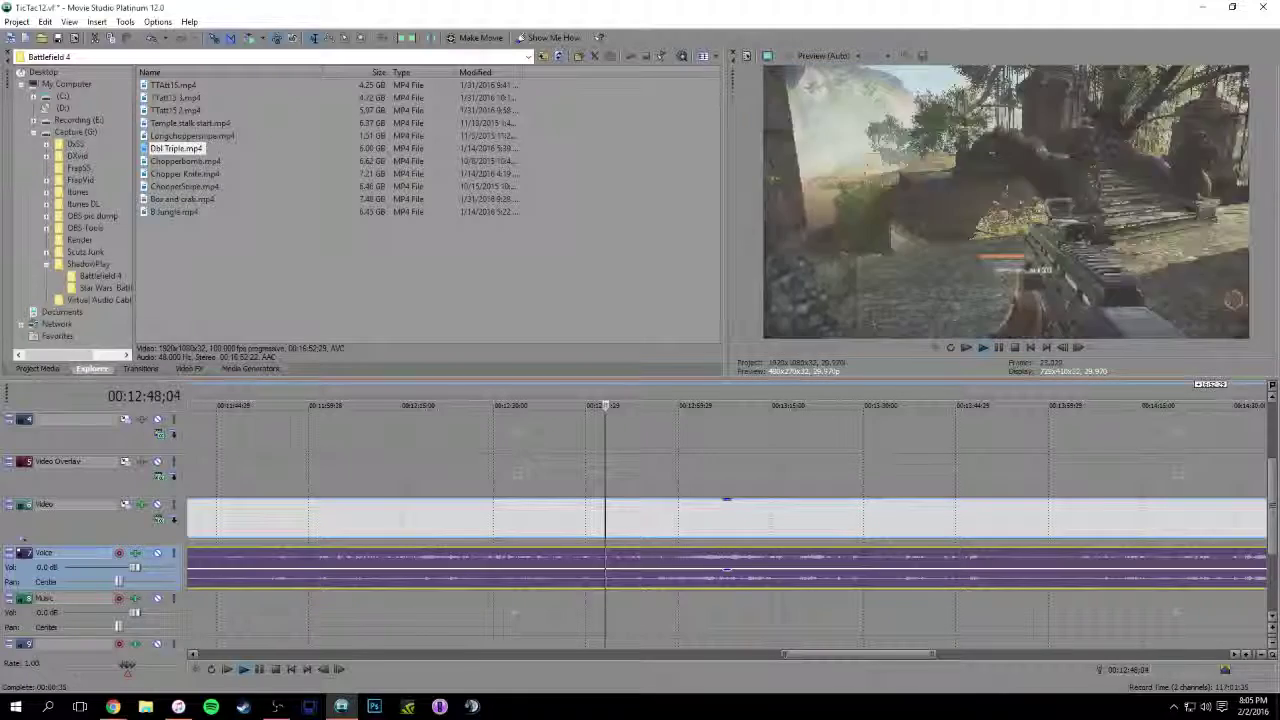
click(566, 405)
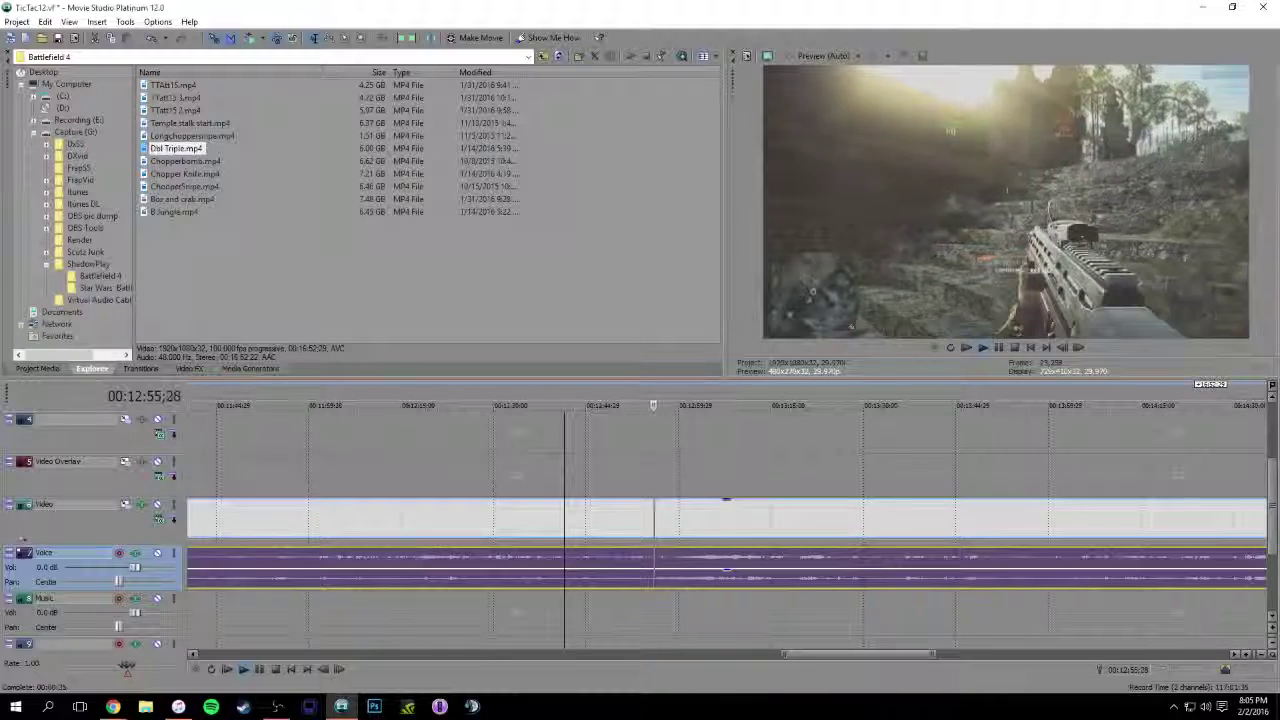
Sample the Dbl Triple footage between about 00:10:16 and 00:13:04 to look for the gameplay highlight
scroll(727, 520, down, 4)
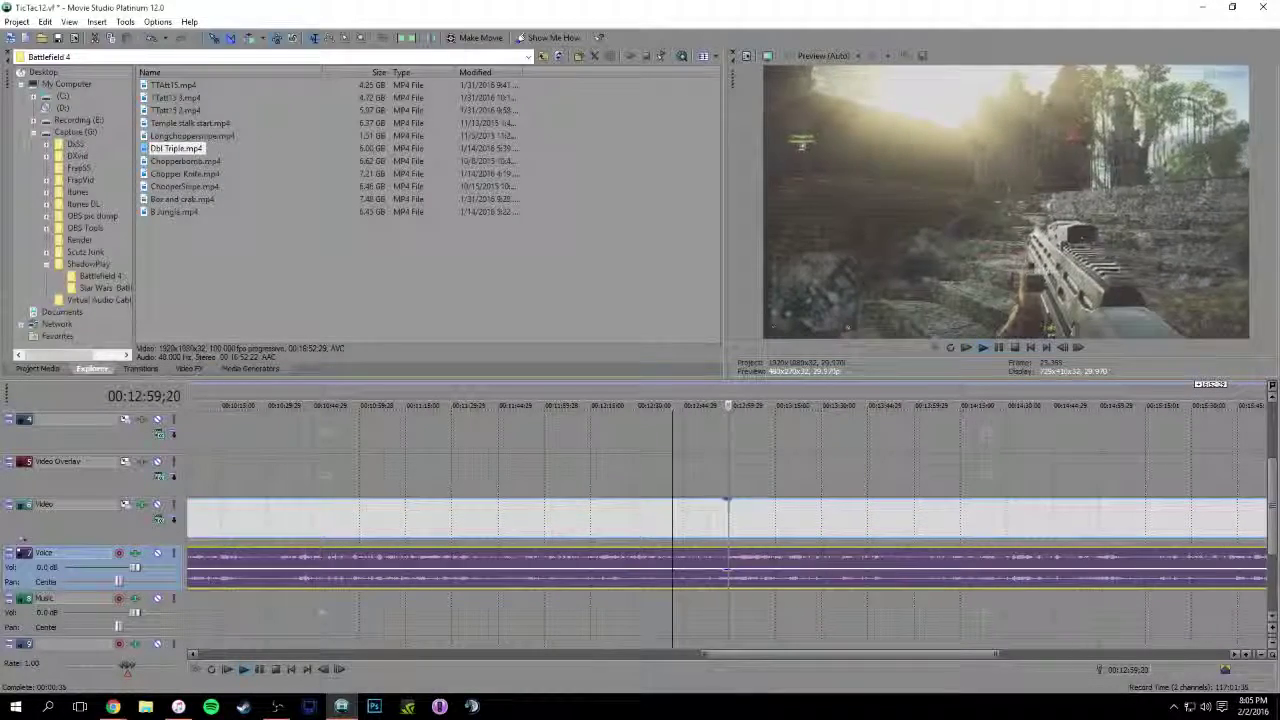
click(291, 520)
click(309, 520)
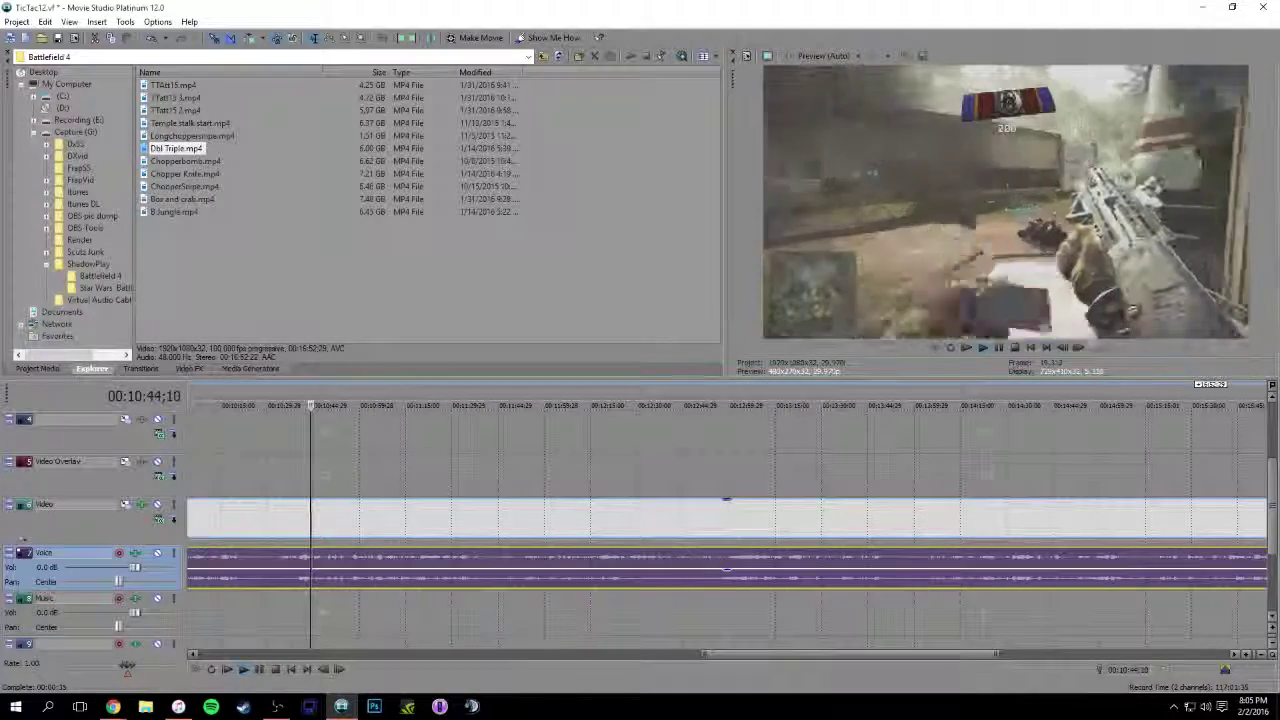
click(338, 520)
click(367, 520)
click(388, 520)
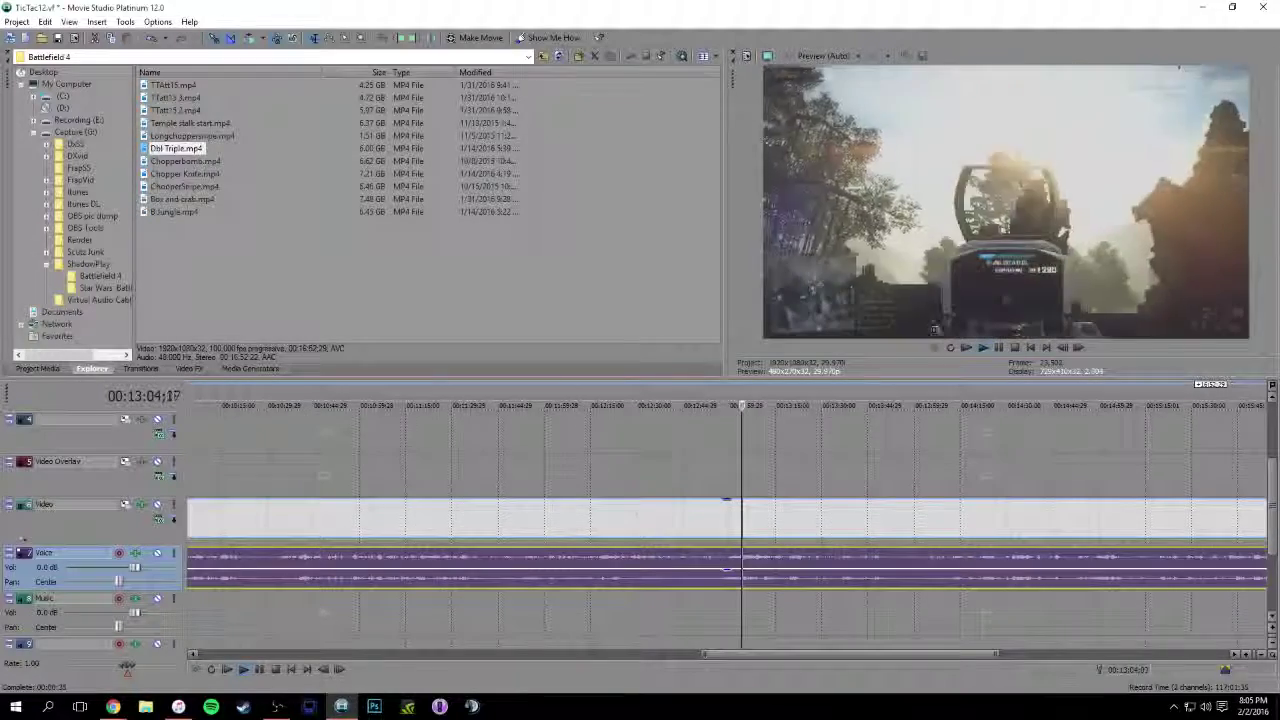
key(space)
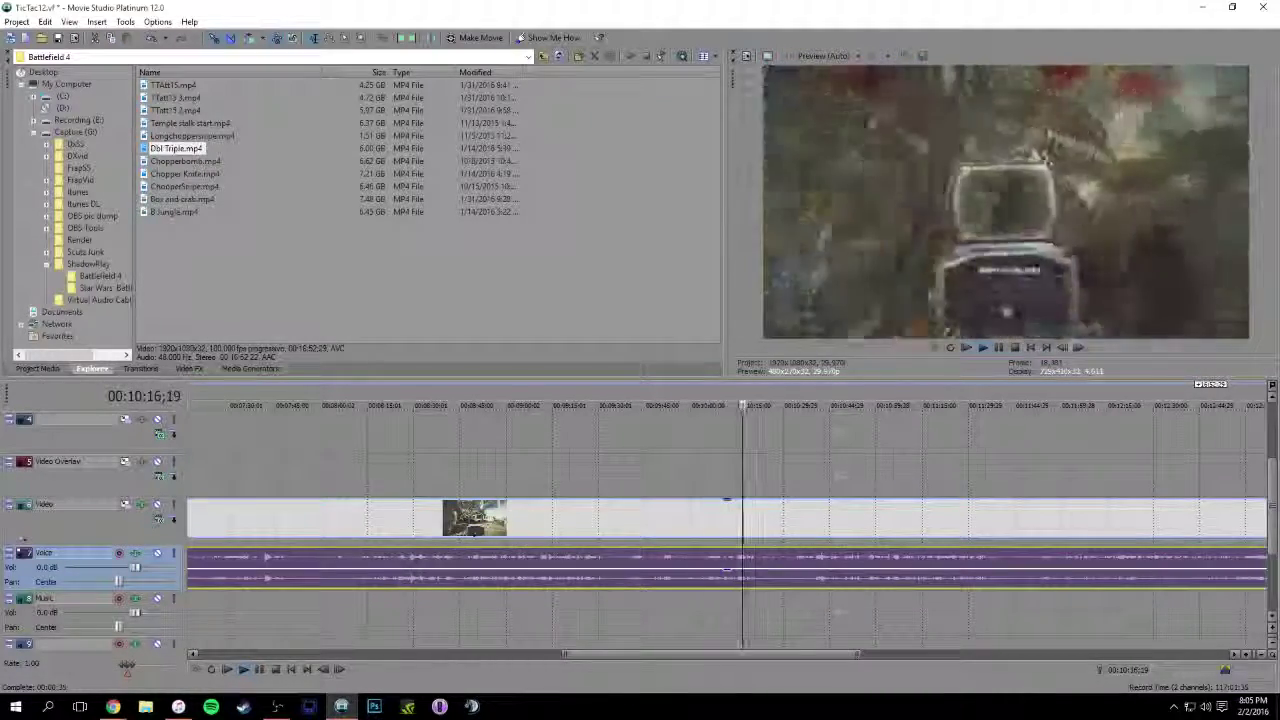
Sample the Dbl Triple footage at points from about 00:08:48 back to 00:03:53 to look for the gameplay highlight
click(396, 405)
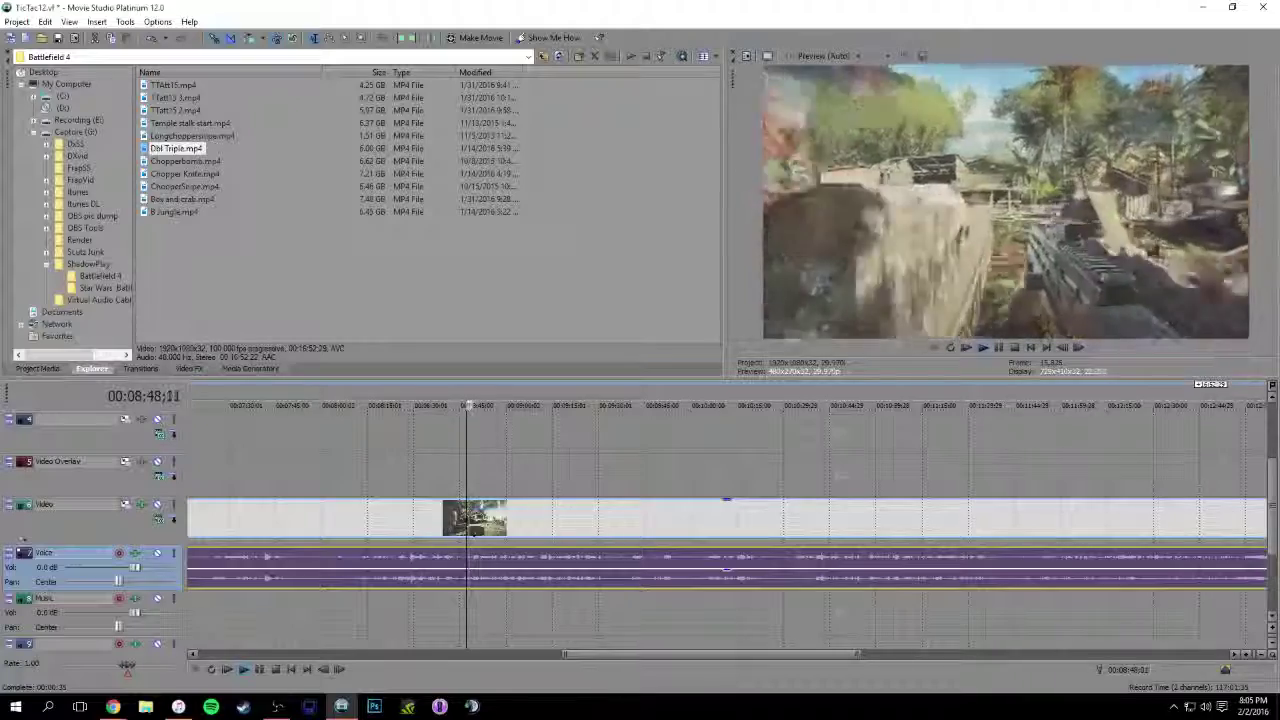
click(421, 515)
key(space)
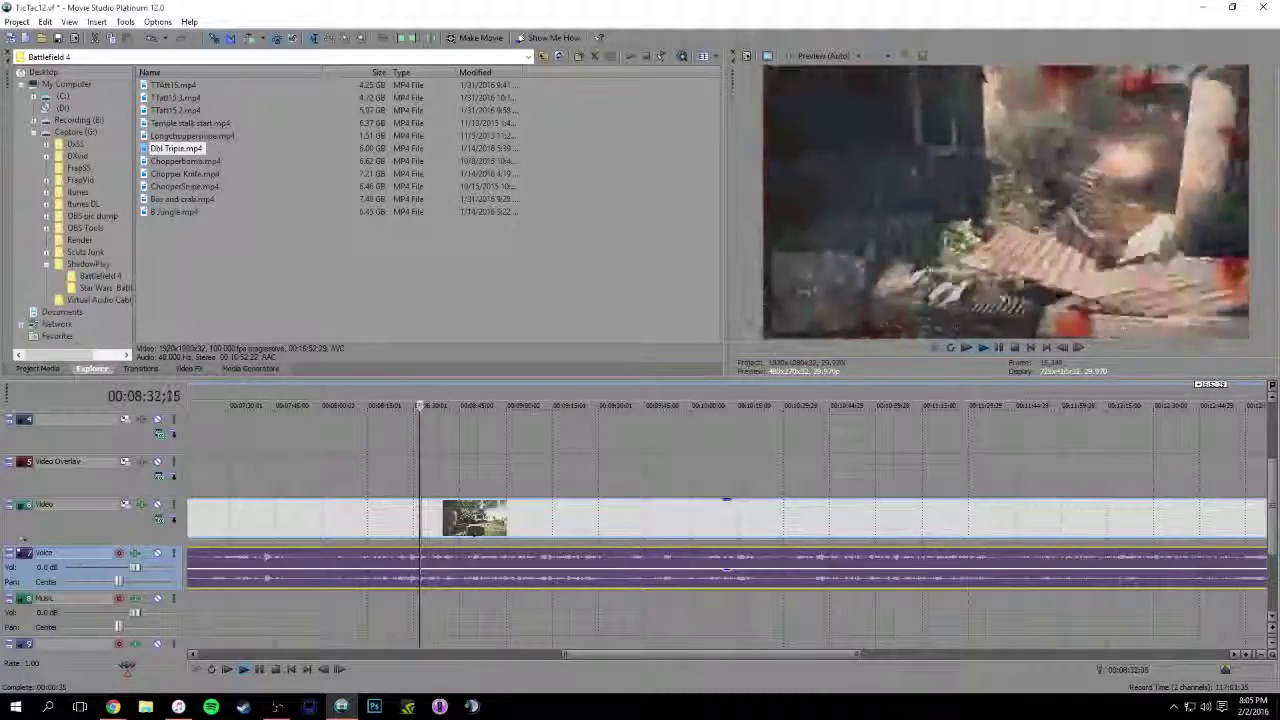
click(404, 515)
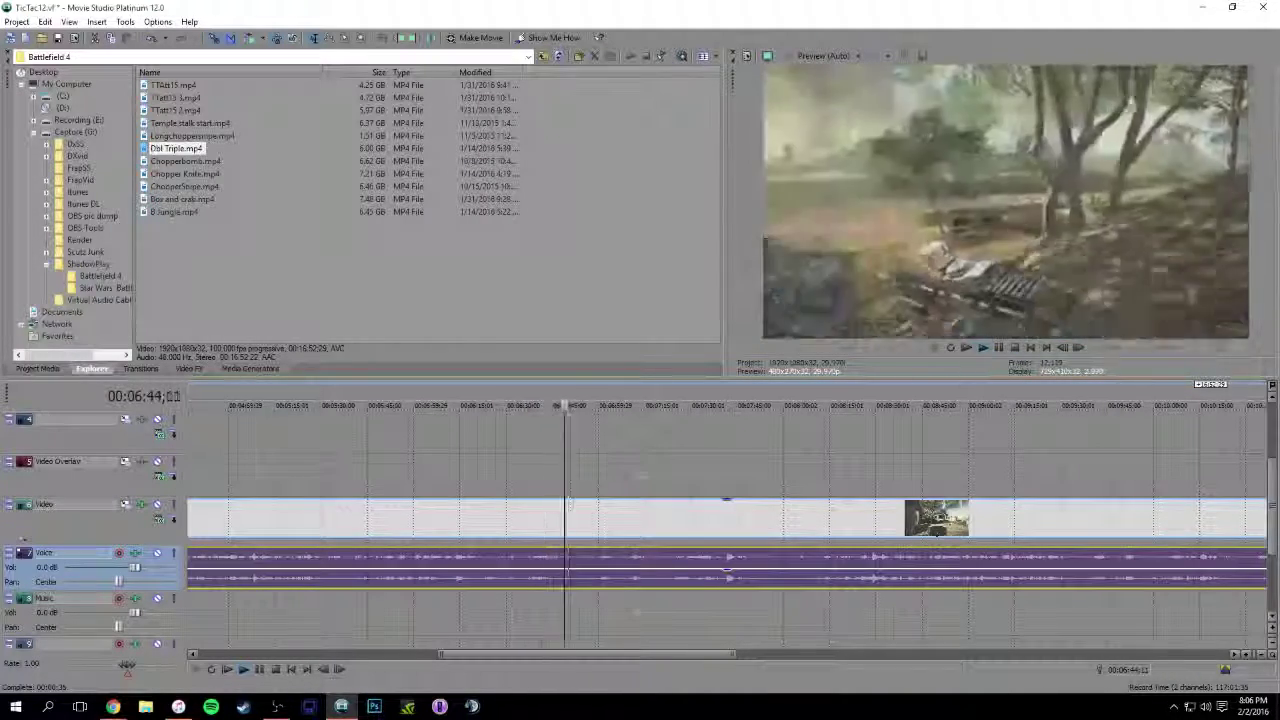
scroll(727, 520, down, 1)
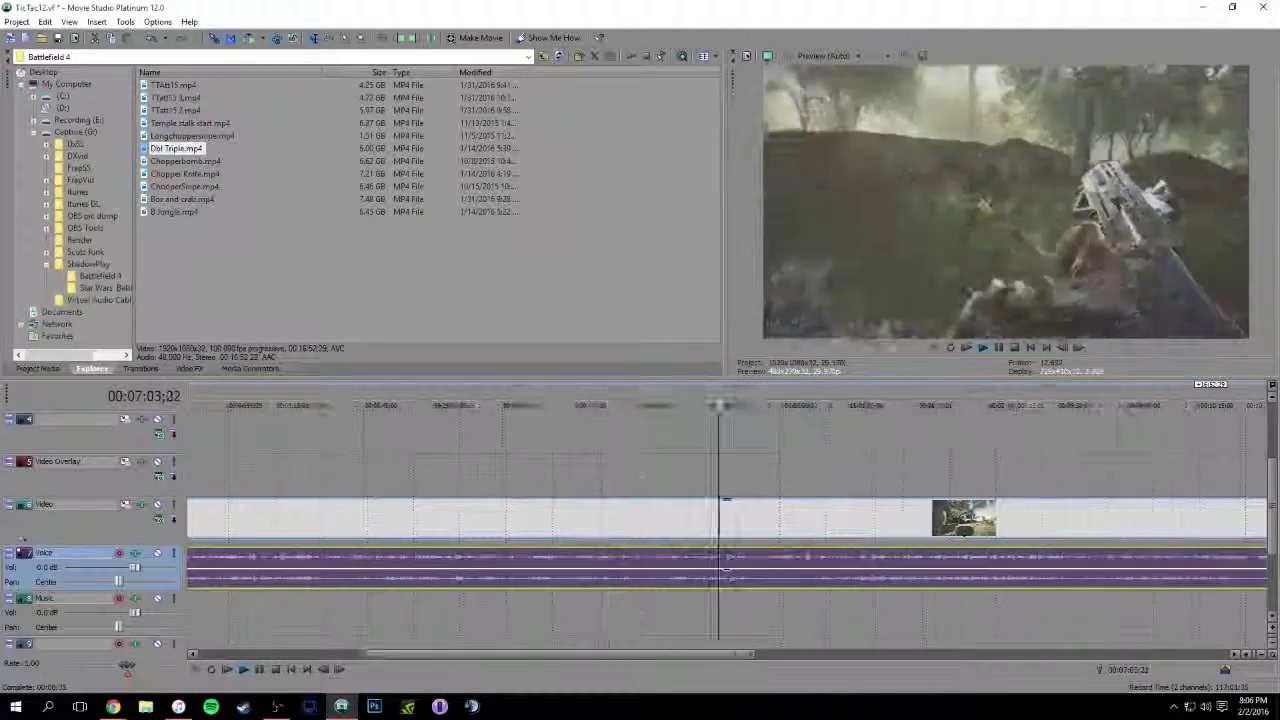
click(272, 450)
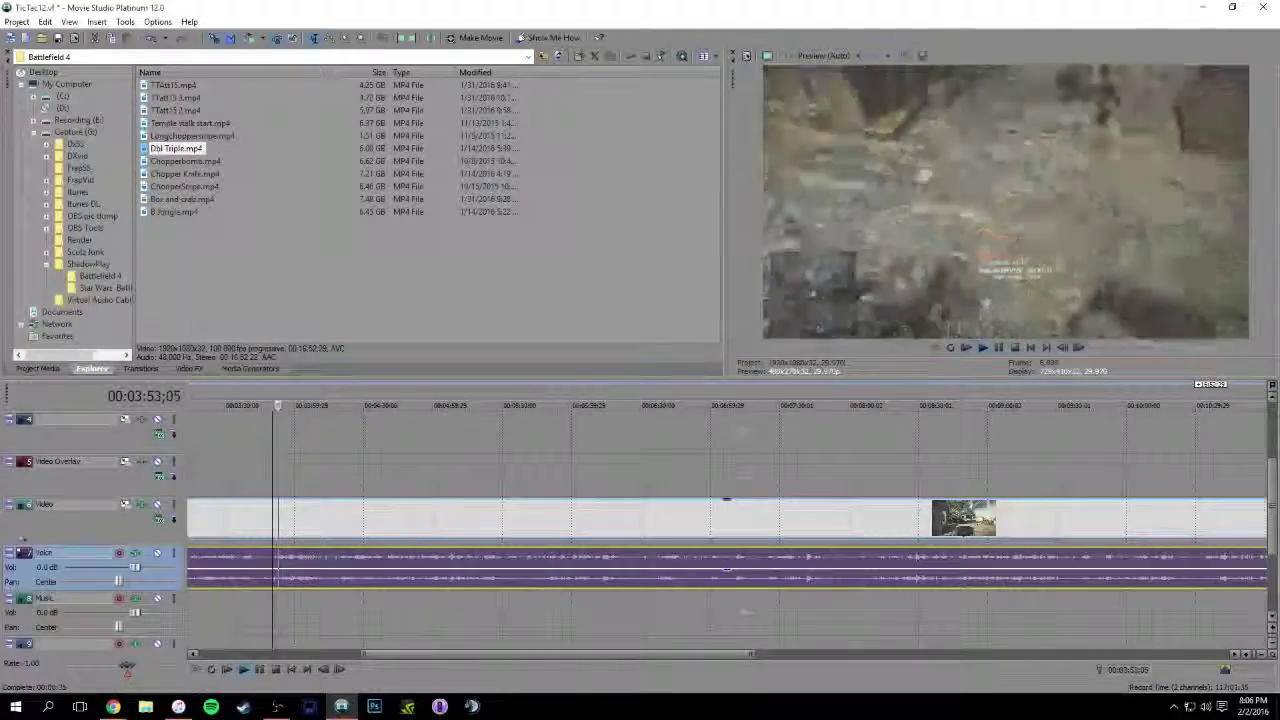
scroll(727, 520, down, 1)
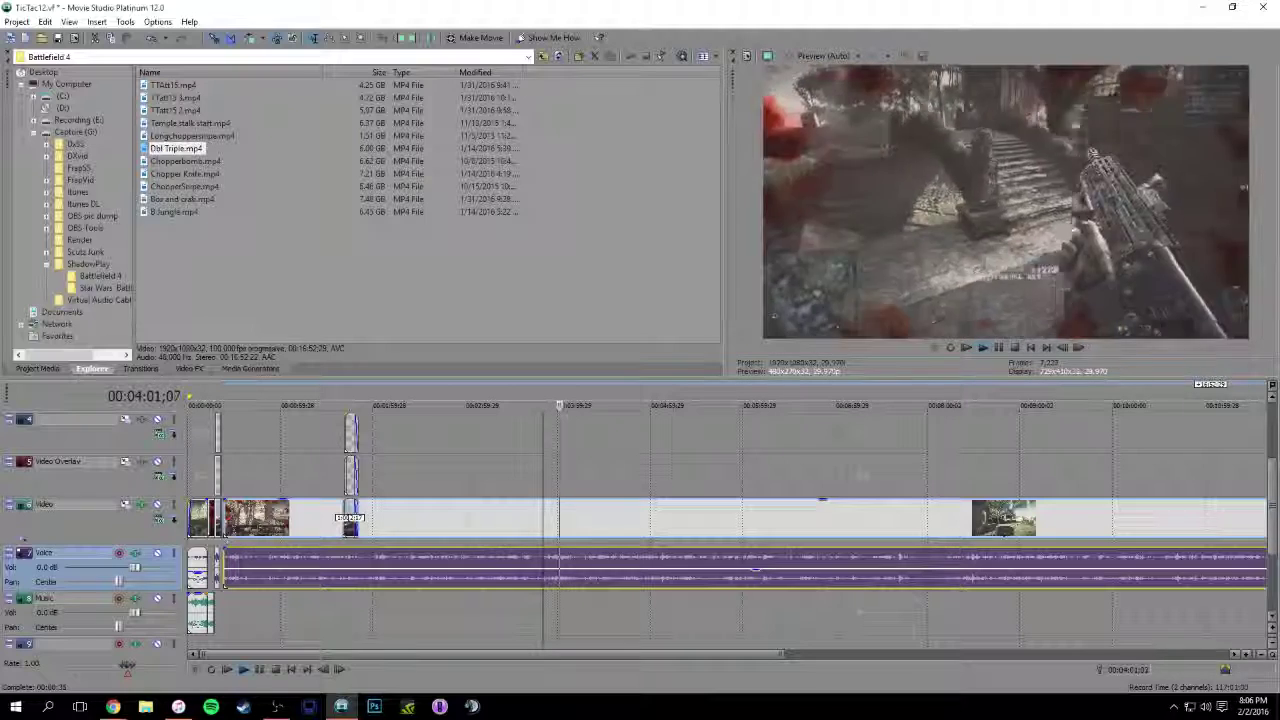
Play the Dbl Triple footage at several points between about 00:03:08 and 00:04:38 to look for the gameplay highlight
click(471, 568)
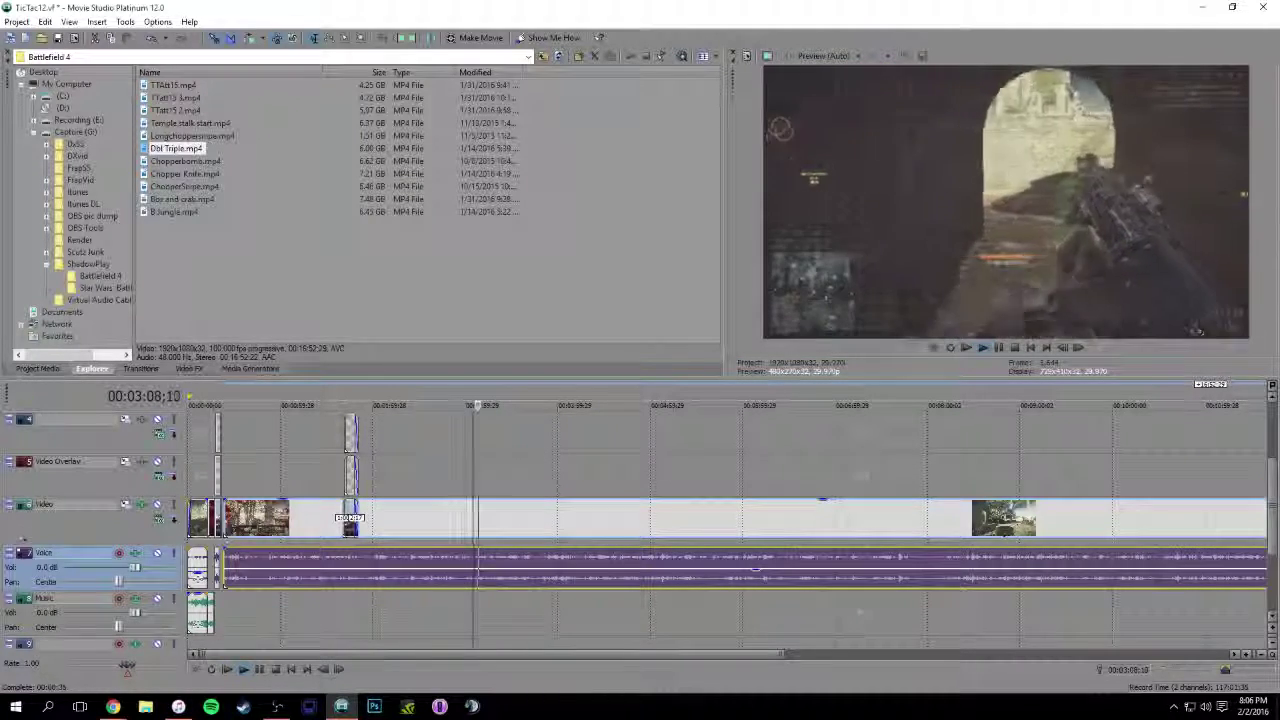
click(497, 405)
click(514, 405)
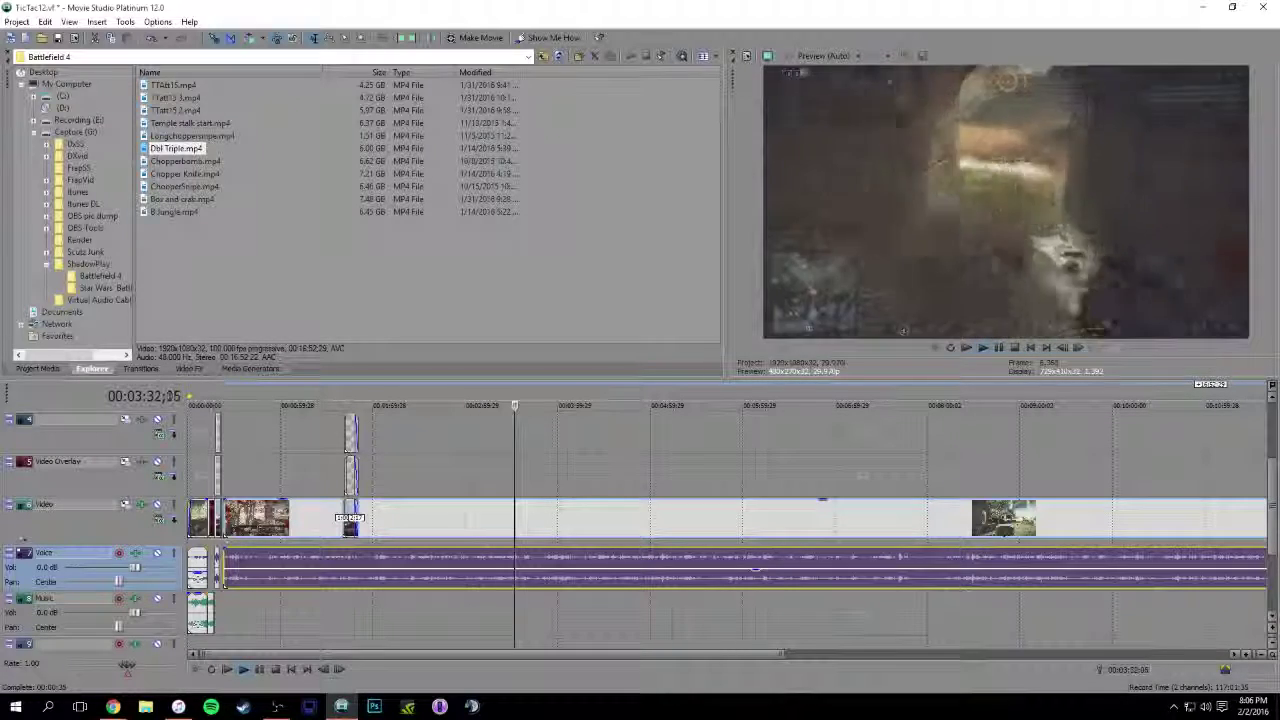
click(528, 558)
click(540, 558)
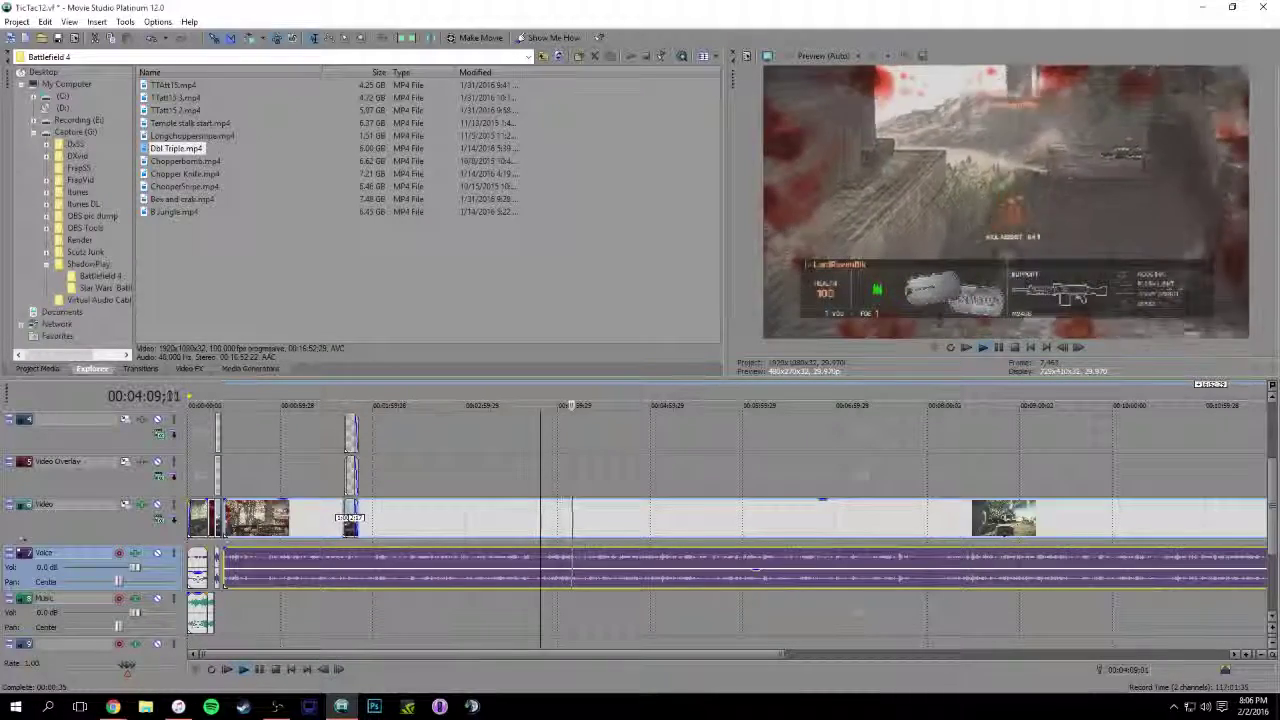
click(587, 568)
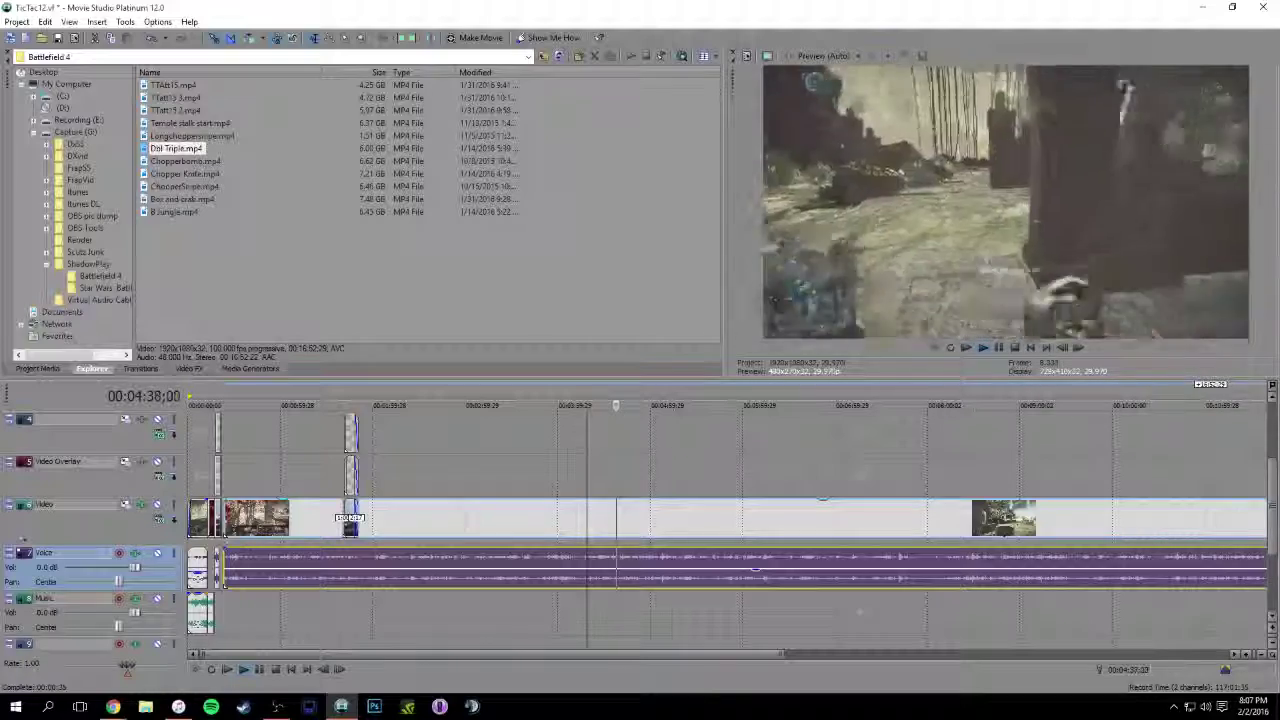
Shift the Dbl Triple footage along its tracks to start at about 00:03:32 and sample it up to about 00:05:24
drag(570, 518, 860, 518)
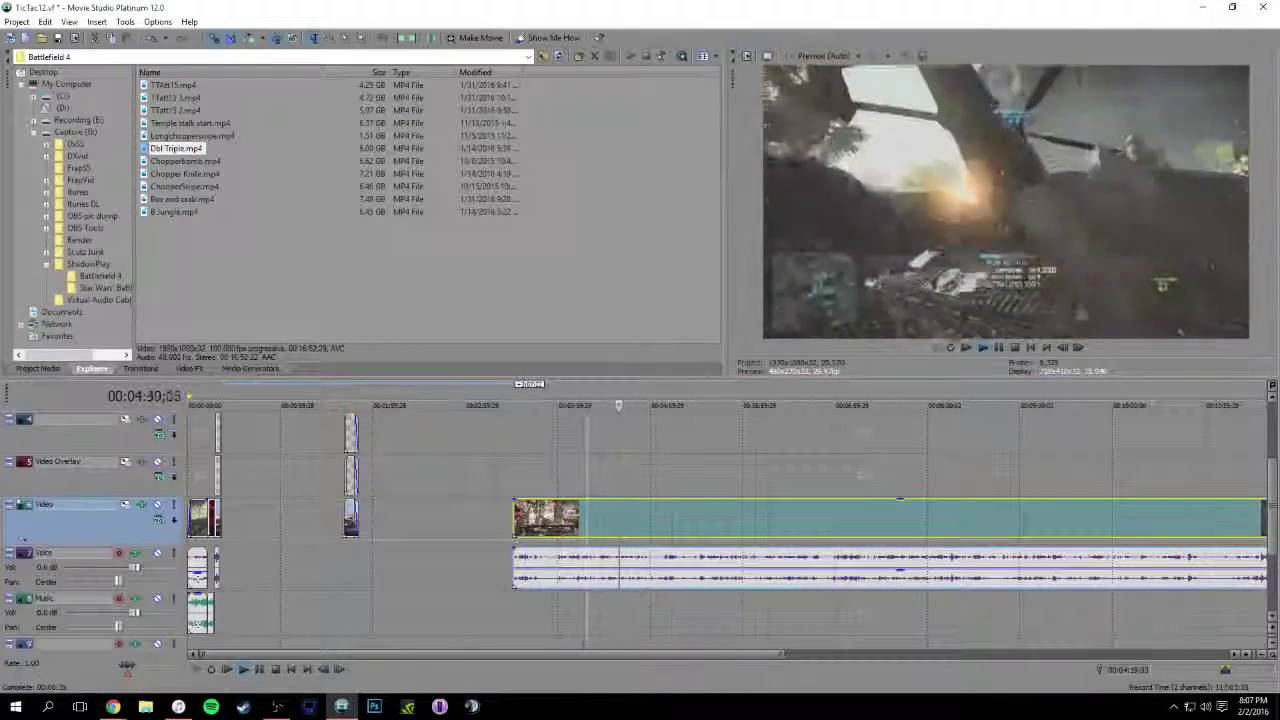
click(521, 530)
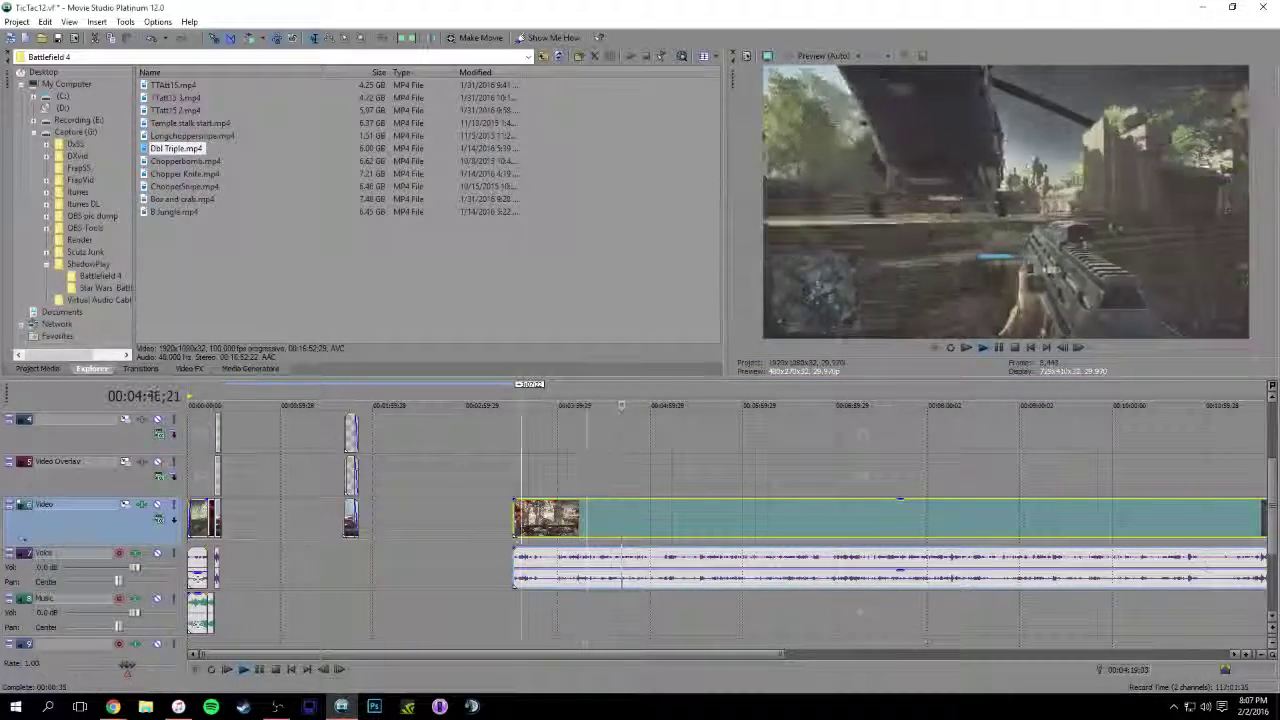
click(543, 530)
click(571, 405)
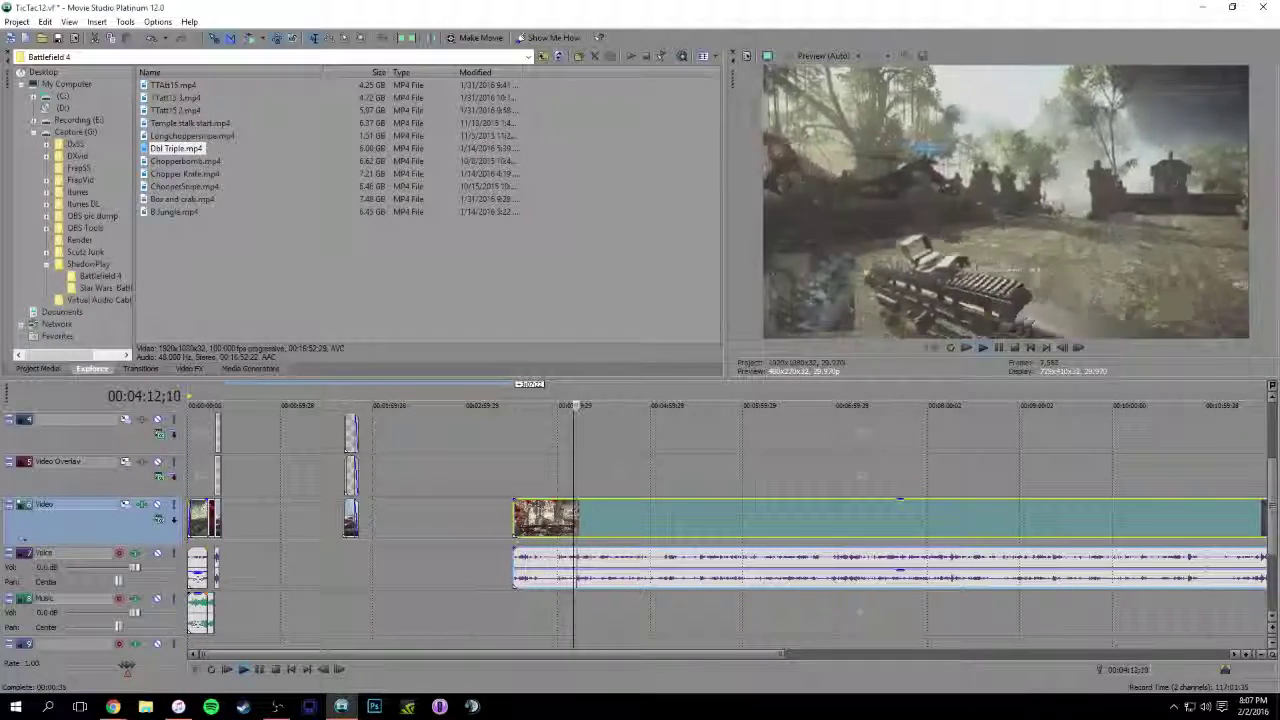
click(594, 405)
click(620, 405)
click(648, 405)
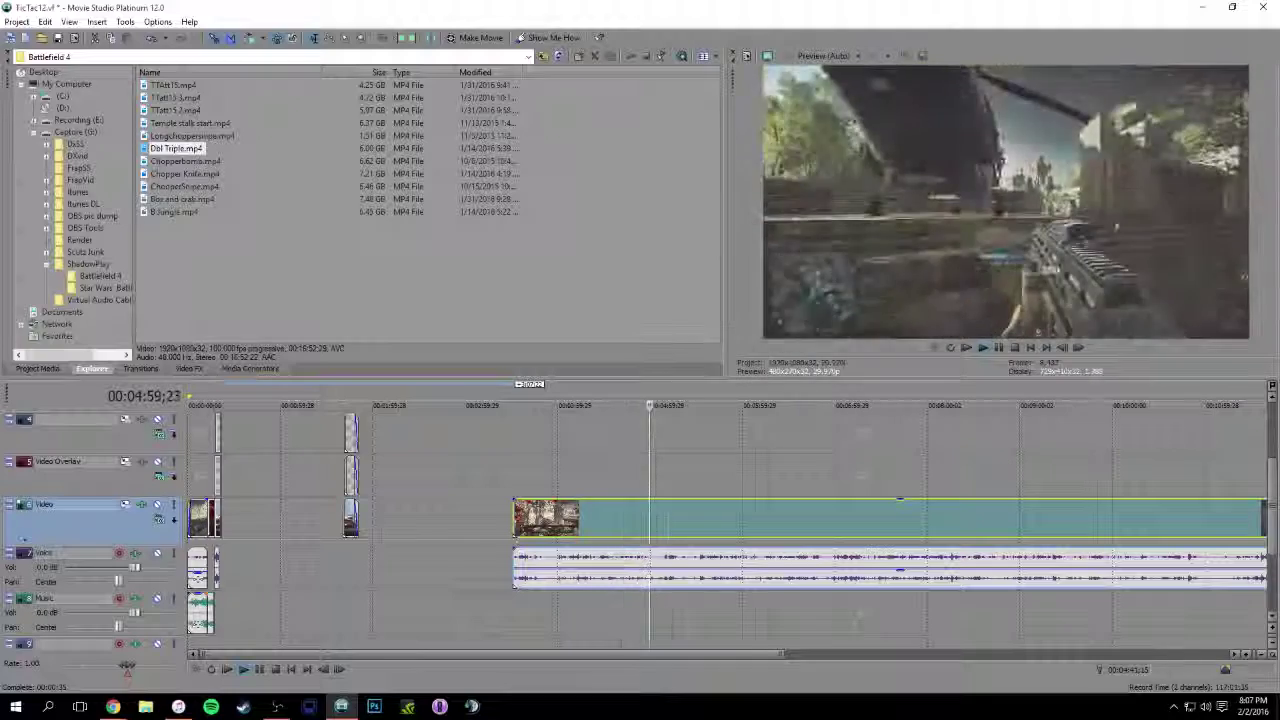
click(676, 405)
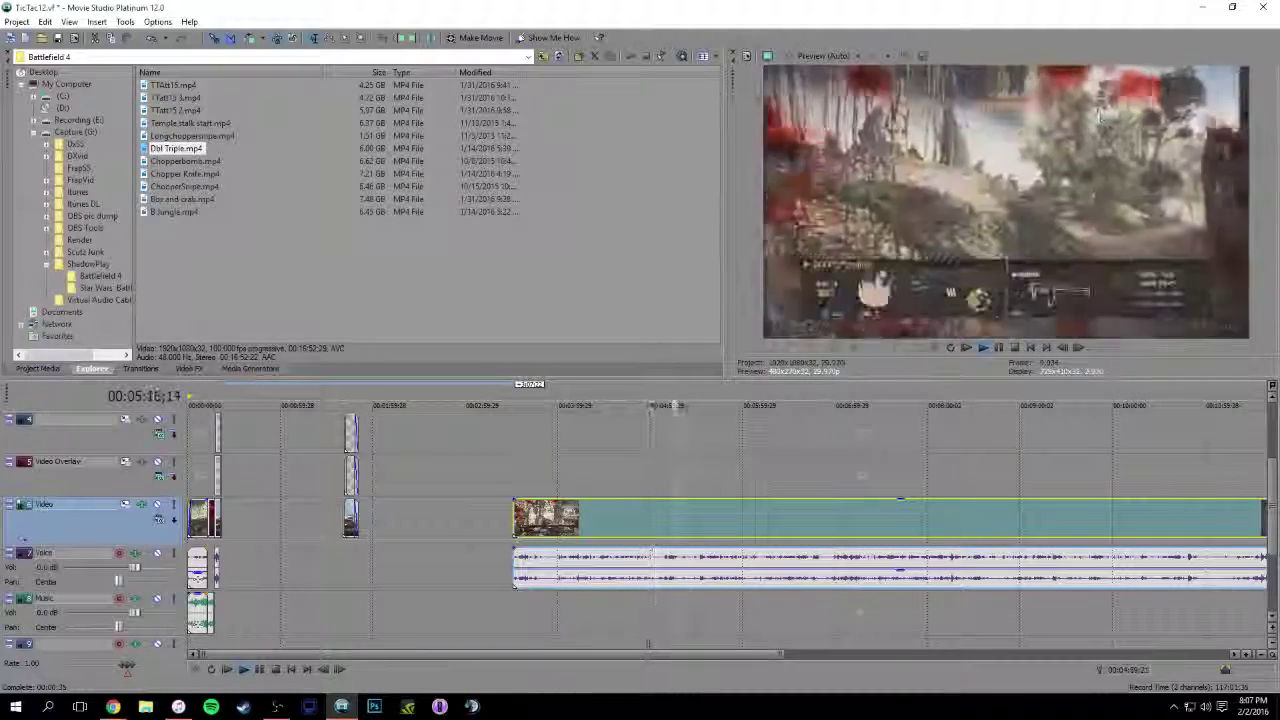
click(686, 405)
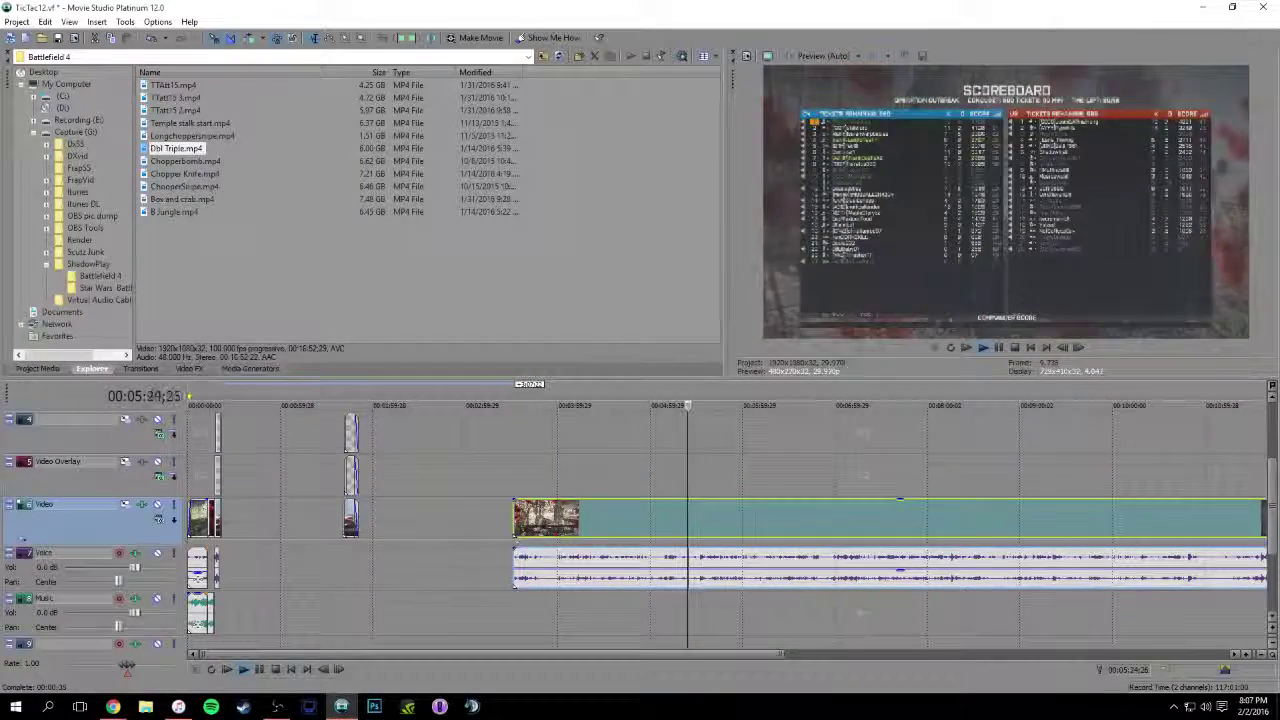
Sample the shifted Dbl Triple footage between about 00:05:43 and 00:09:32 to look for the gameplay highlight
click(712, 405)
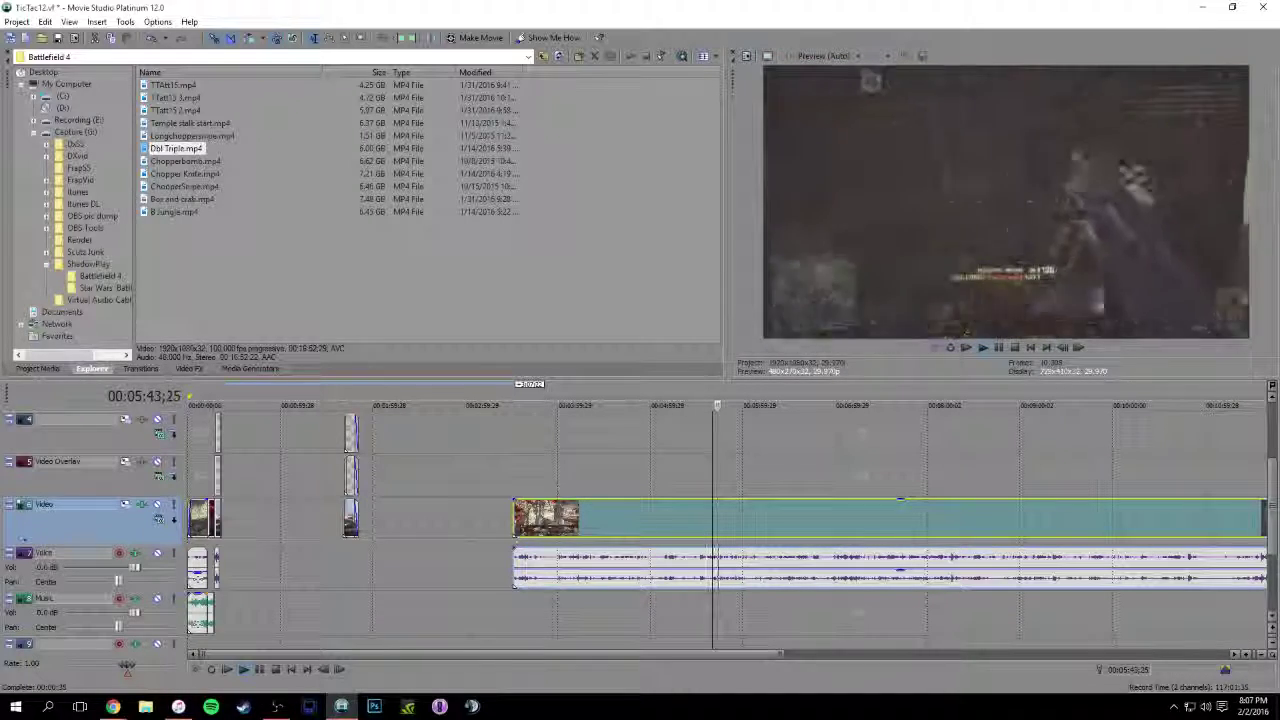
click(729, 575)
click(745, 575)
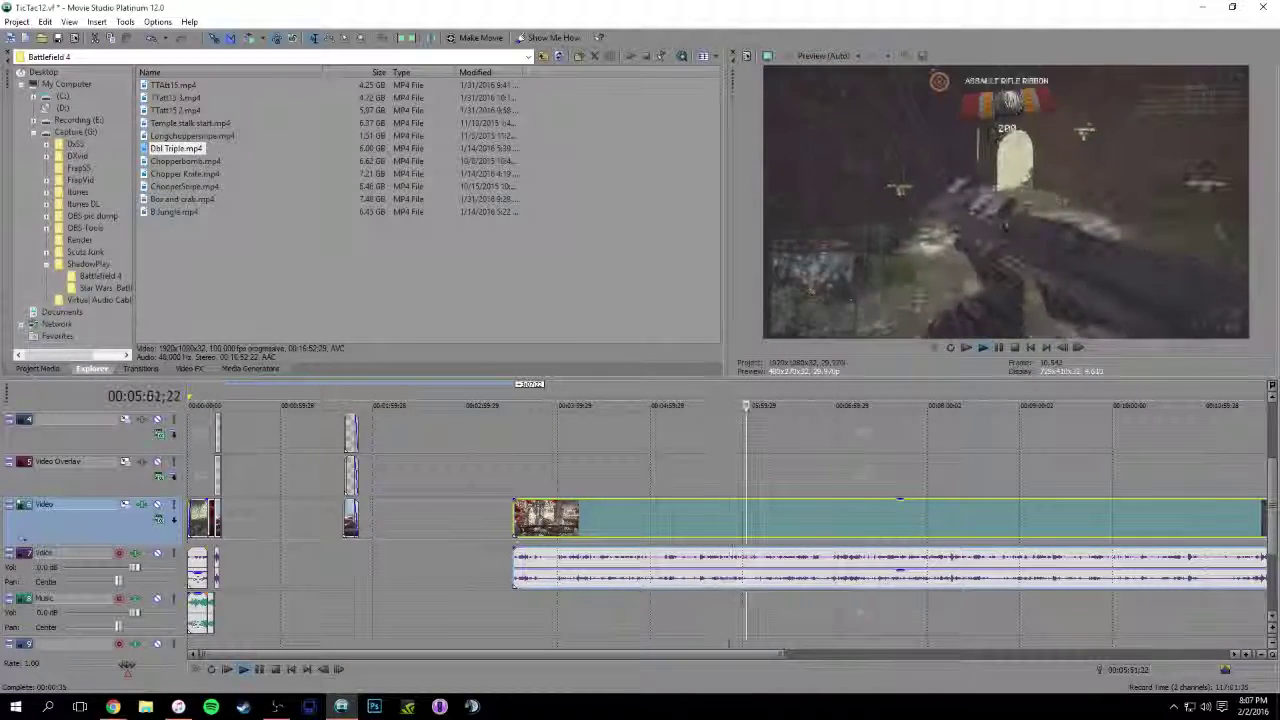
click(758, 575)
drag(775, 405, 1069, 405)
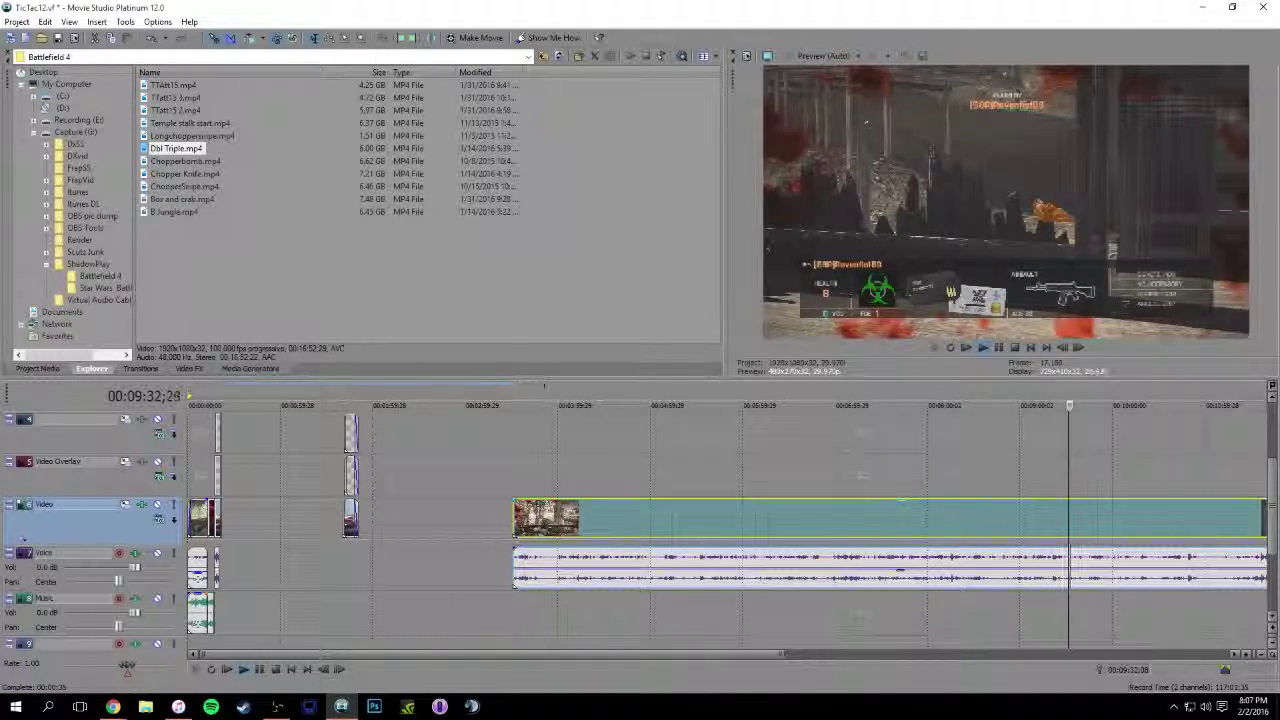
Move the Dbl Triple footage slightly earlier, to about 00:03:15, and sample it from about 00:09:34 to 00:10:53
drag(900, 520, 876, 520)
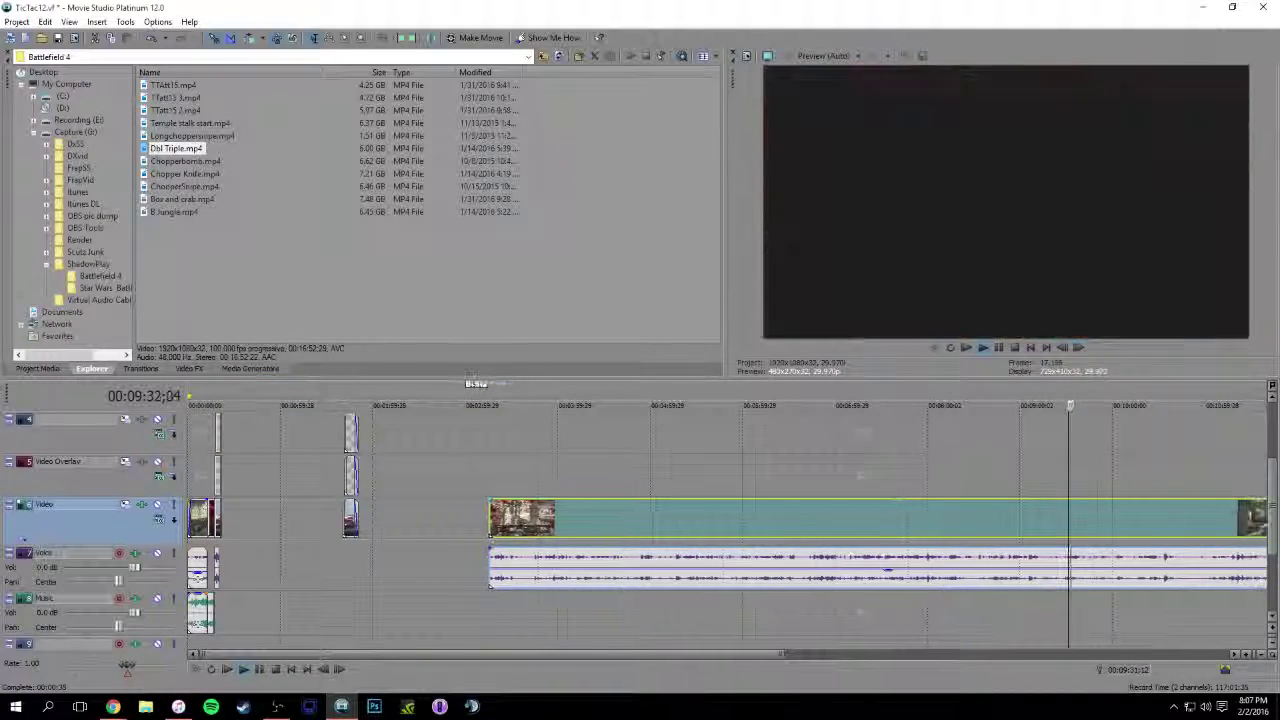
scroll(728, 520, down, 2)
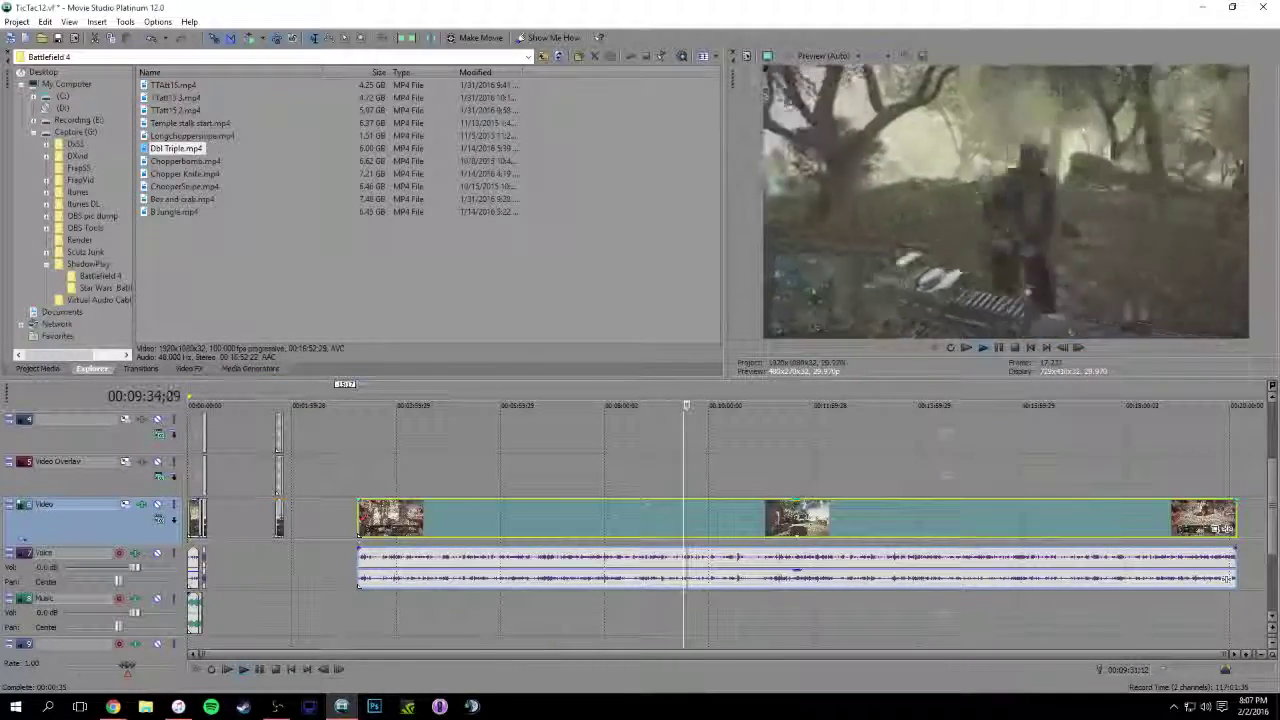
click(695, 520)
drag(695, 405, 753, 405)
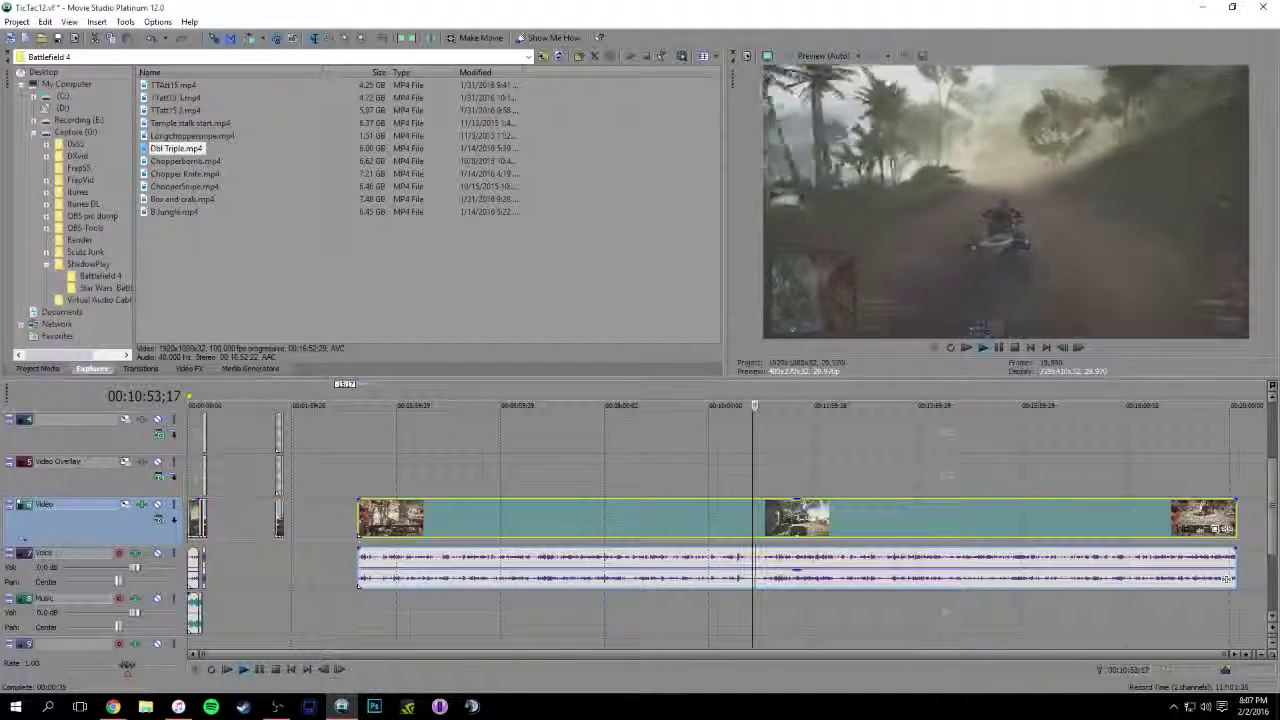
Play the Dbl Triple footage from about 00:15:58 and advance through it beyond 00:17:57 to find the gameplay highlight
scroll(727, 520, up, 2)
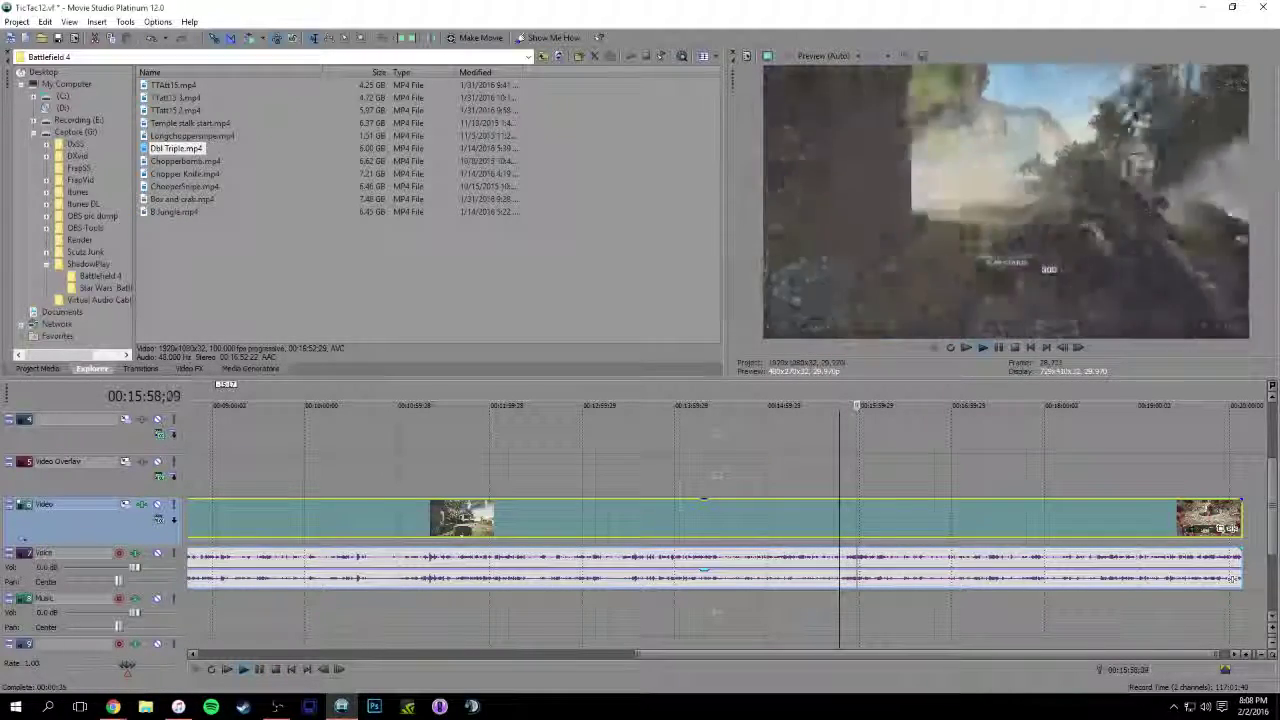
click(872, 518)
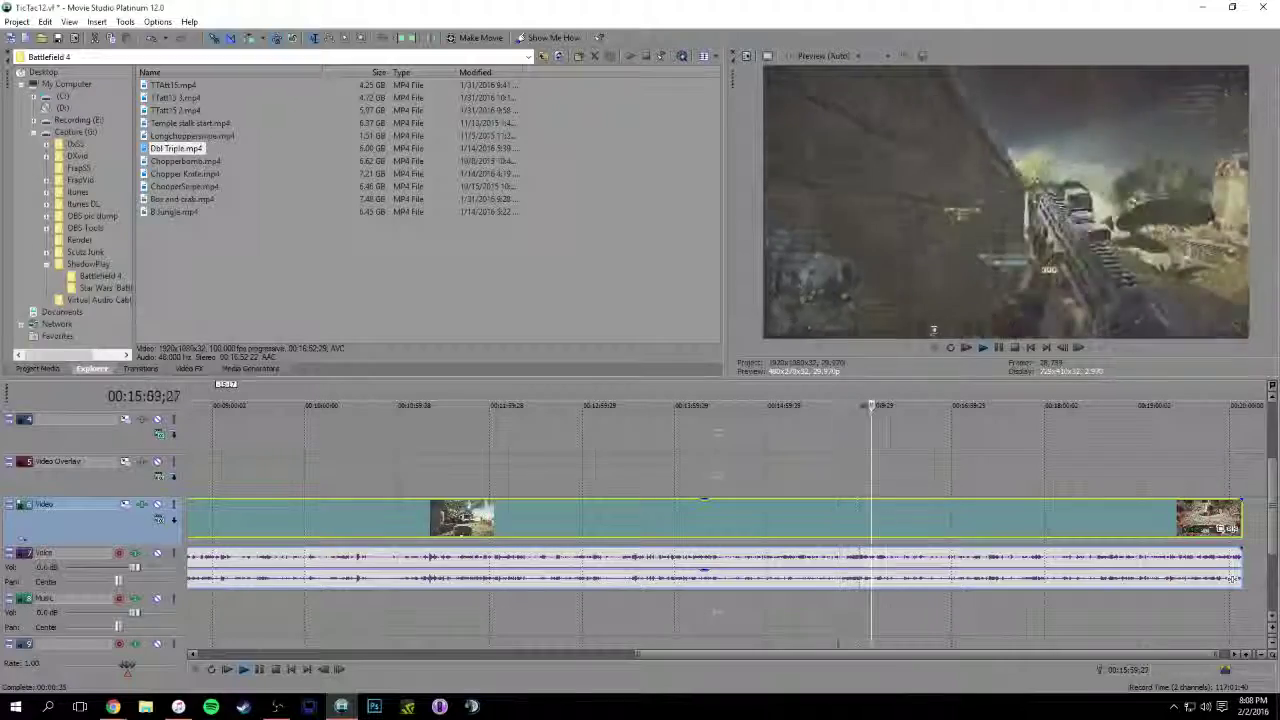
click(887, 518)
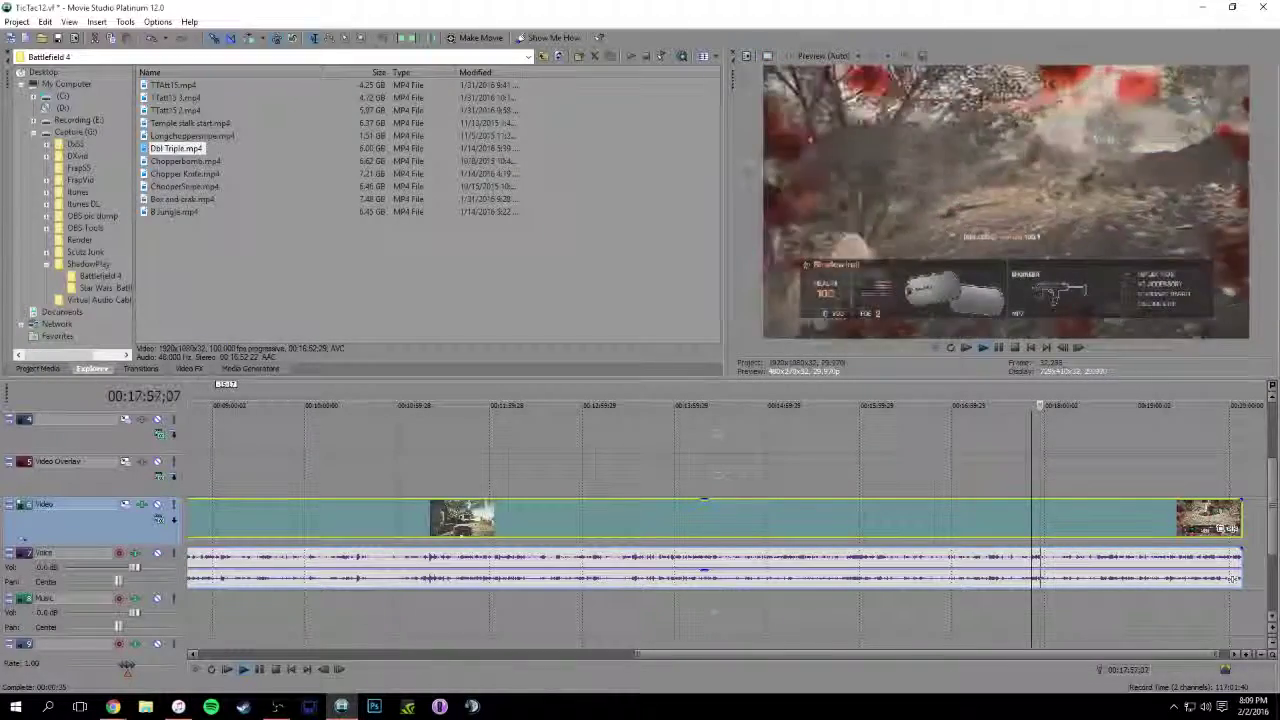
key(Right)
key(Right)
key(Right)
key(Right)
key(Right)
key(Right)
key(Right)
key(Right)
key(Right)
key(Right)
key(Right)
key(Right)
key(Right)
key(Right)
key(Right)
key(Right)
key(Right)
key(Right)
key(Right)
key(Right)
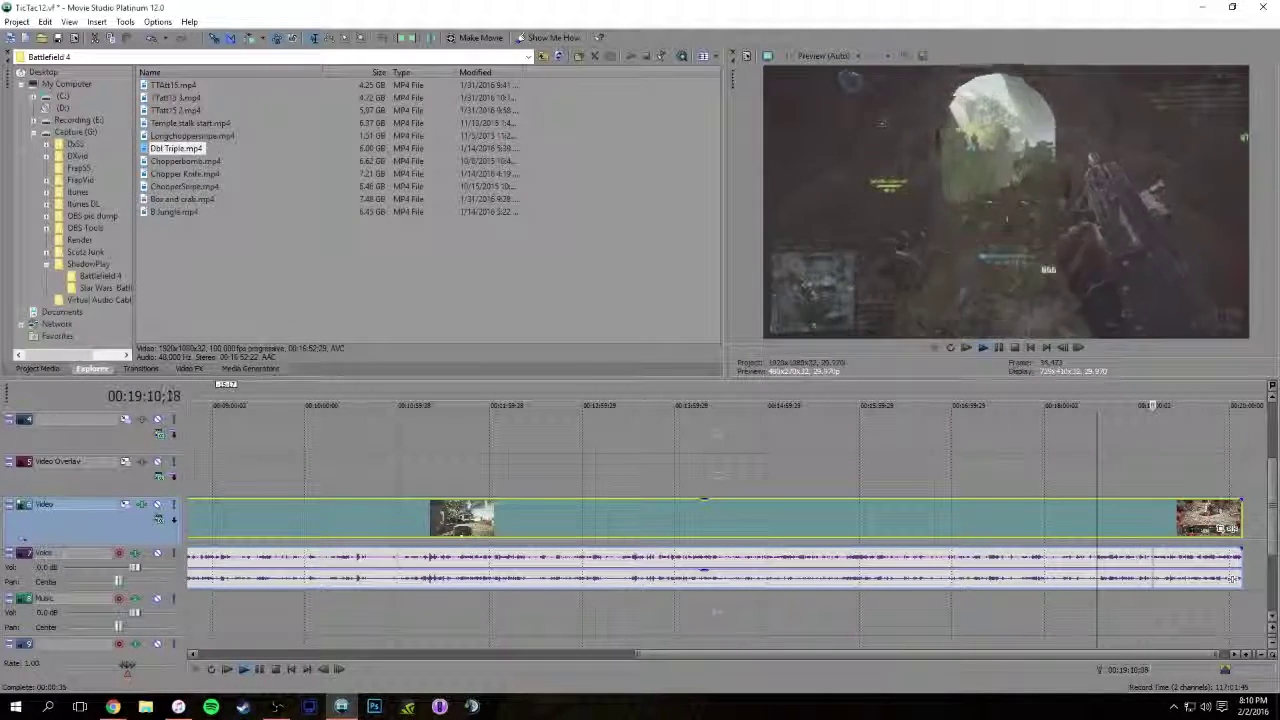
Locate the highlight's start, split the Dbl Triple footage at about 00:18:38 and delete everything before the cut
click(1057, 517)
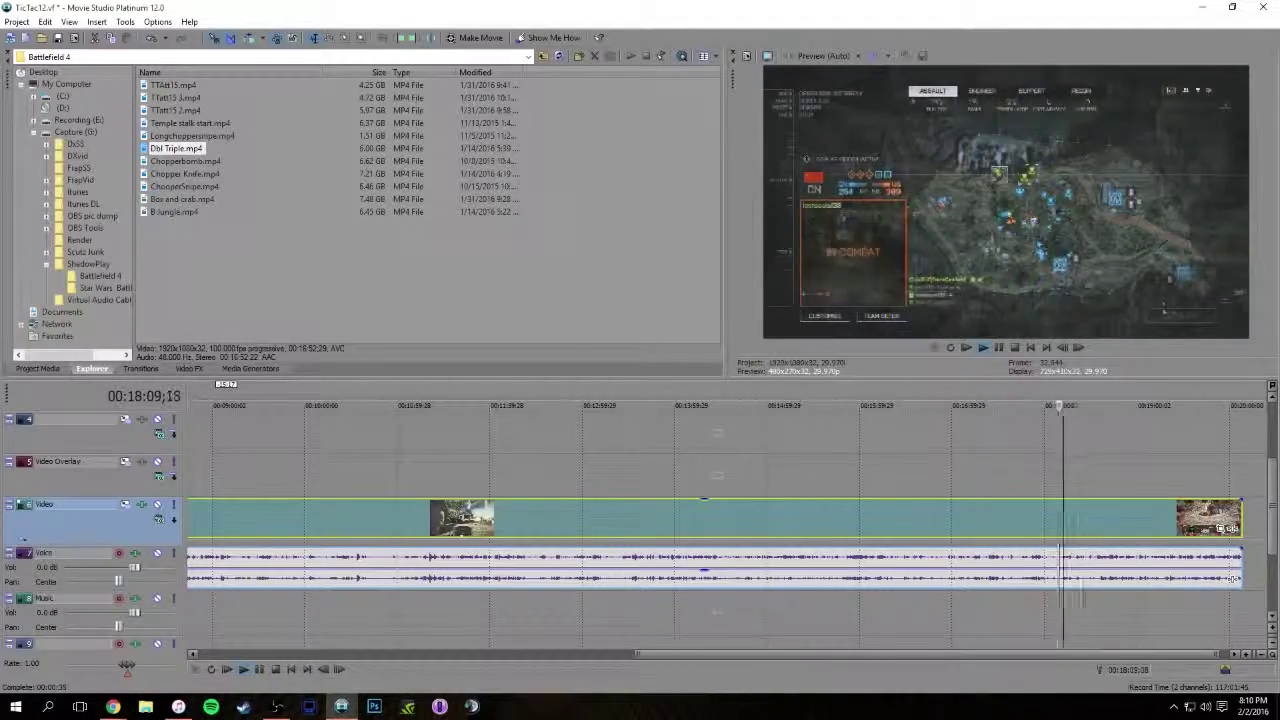
click(1063, 594)
click(1071, 594)
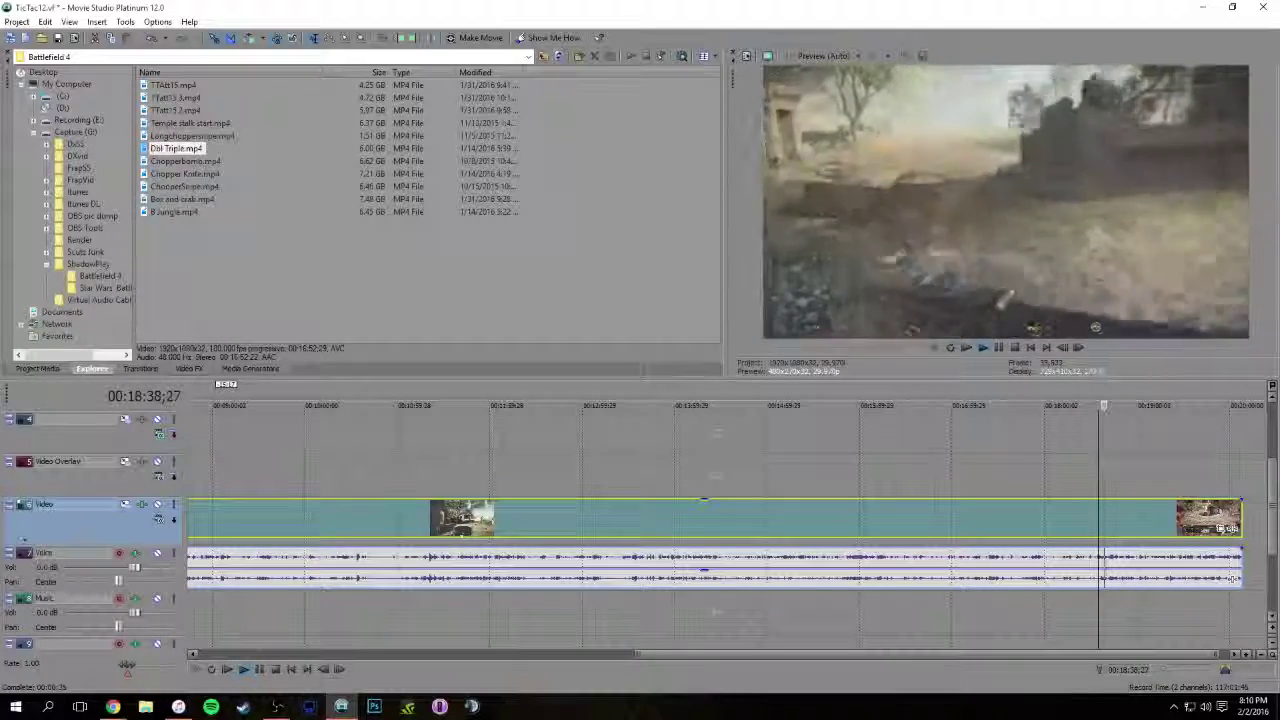
key(space)
key(s)
click(957, 518)
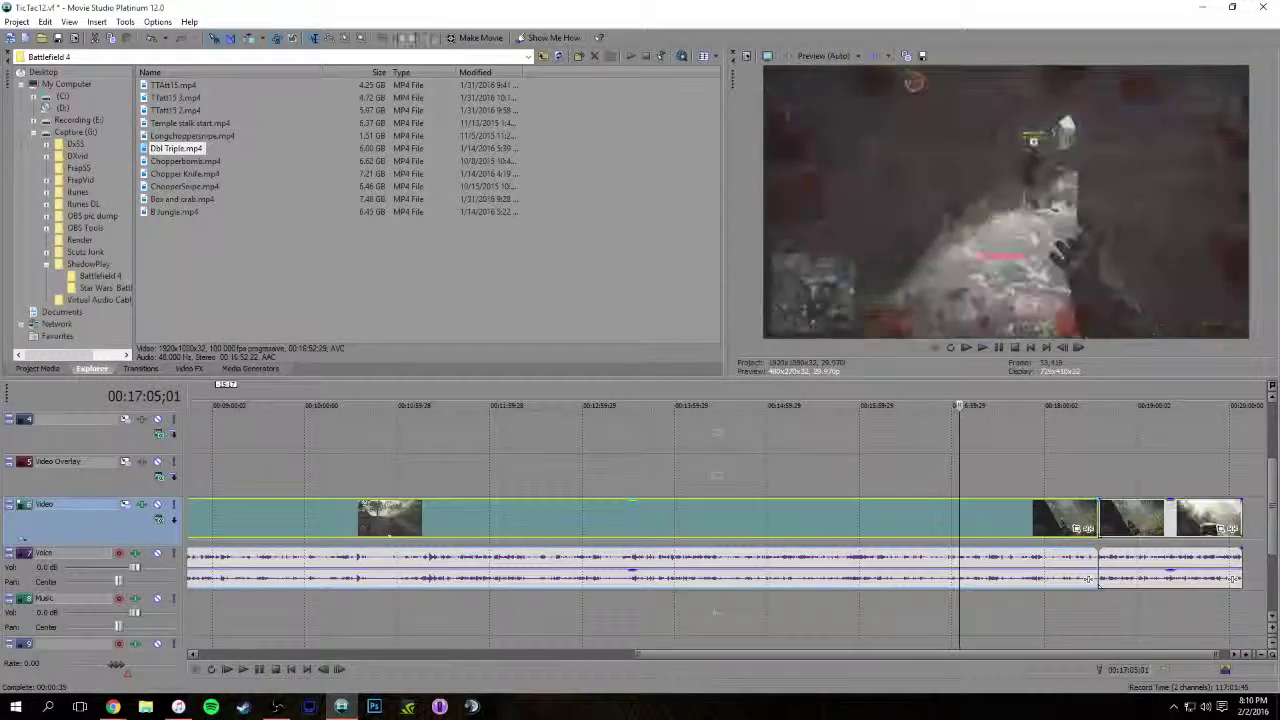
key(Delete)
Bring the remaining highlight clip back near the opening and move the spare title group past it to about 00:04:10
scroll(957, 518, down, 3)
drag(1226, 528, 377, 528)
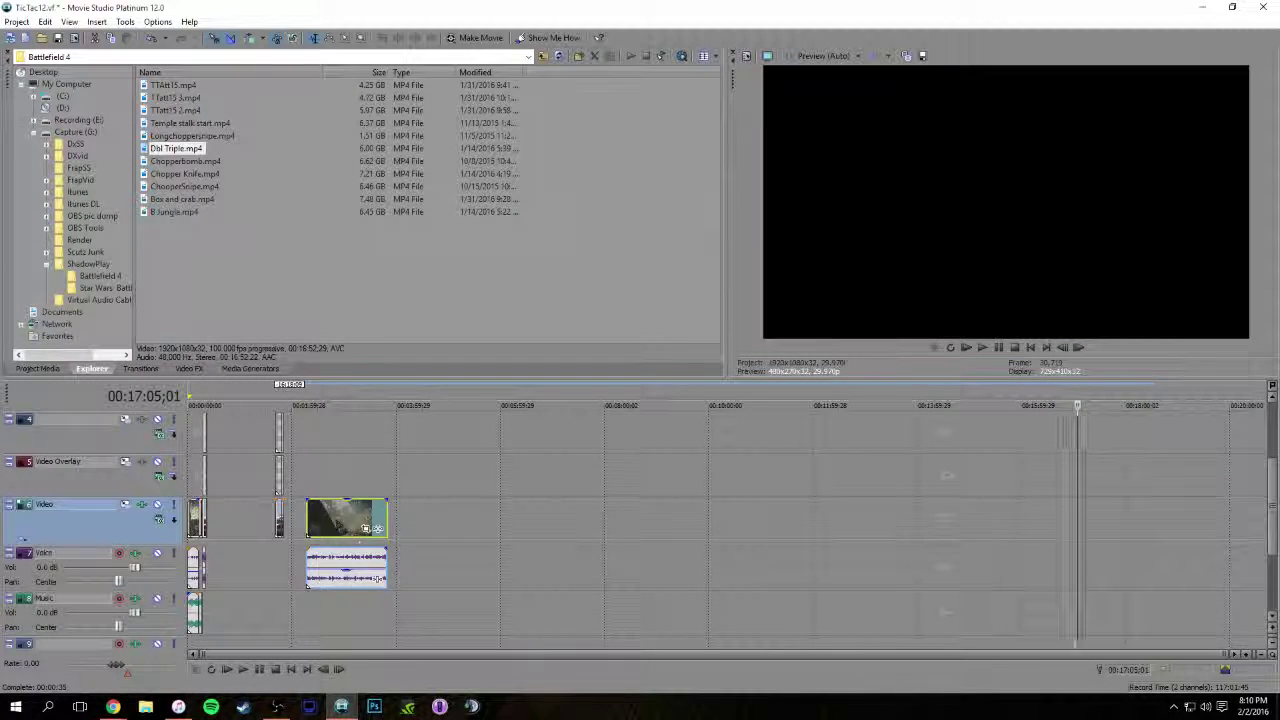
click(256, 475)
scroll(256, 475, up, 3)
drag(514, 475, 972, 475)
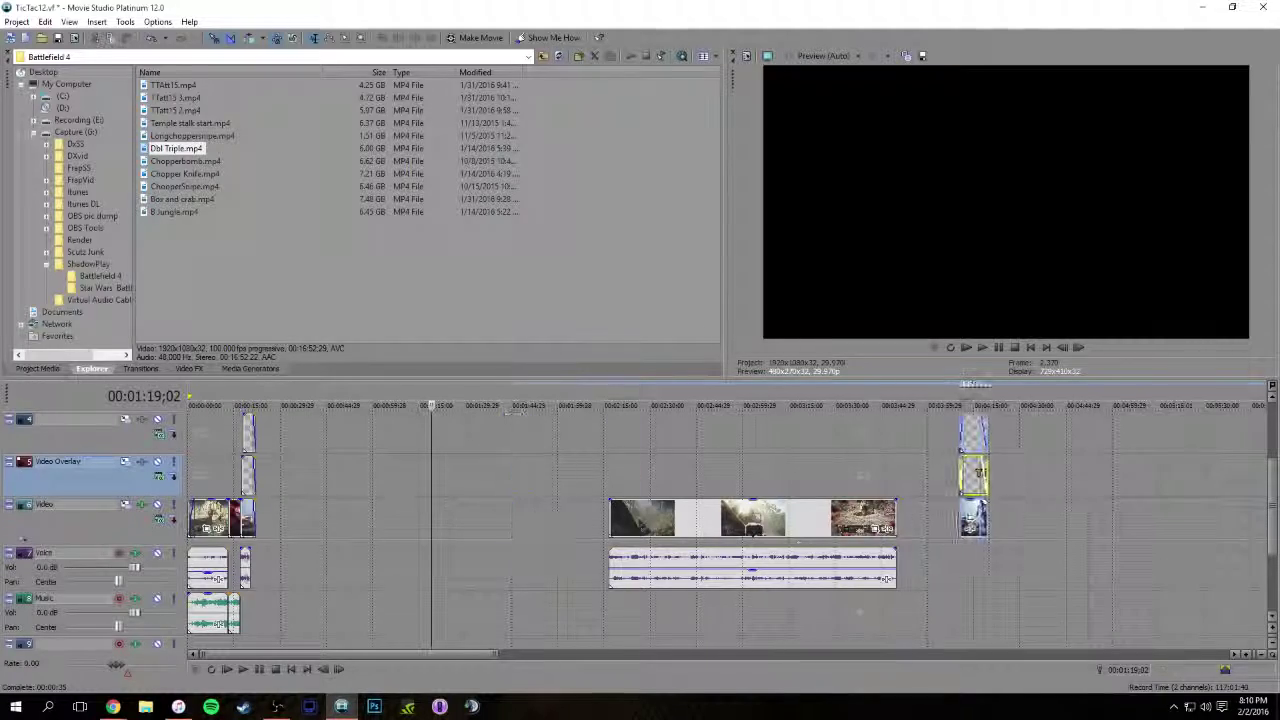
Place the highlight clip right after the opening title with an overlap of about one second and play the transition
drag(753, 518, 405, 518)
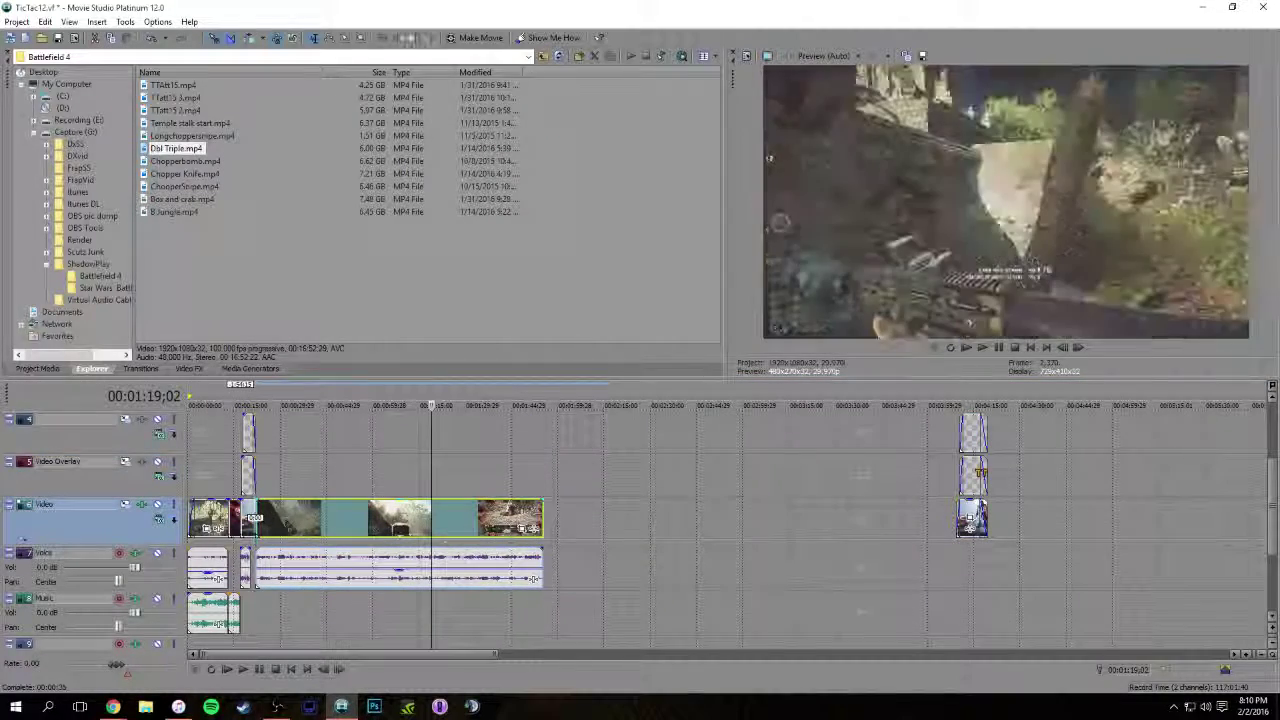
click(275, 432)
scroll(275, 432, up, 3)
scroll(725, 520, up, 2)
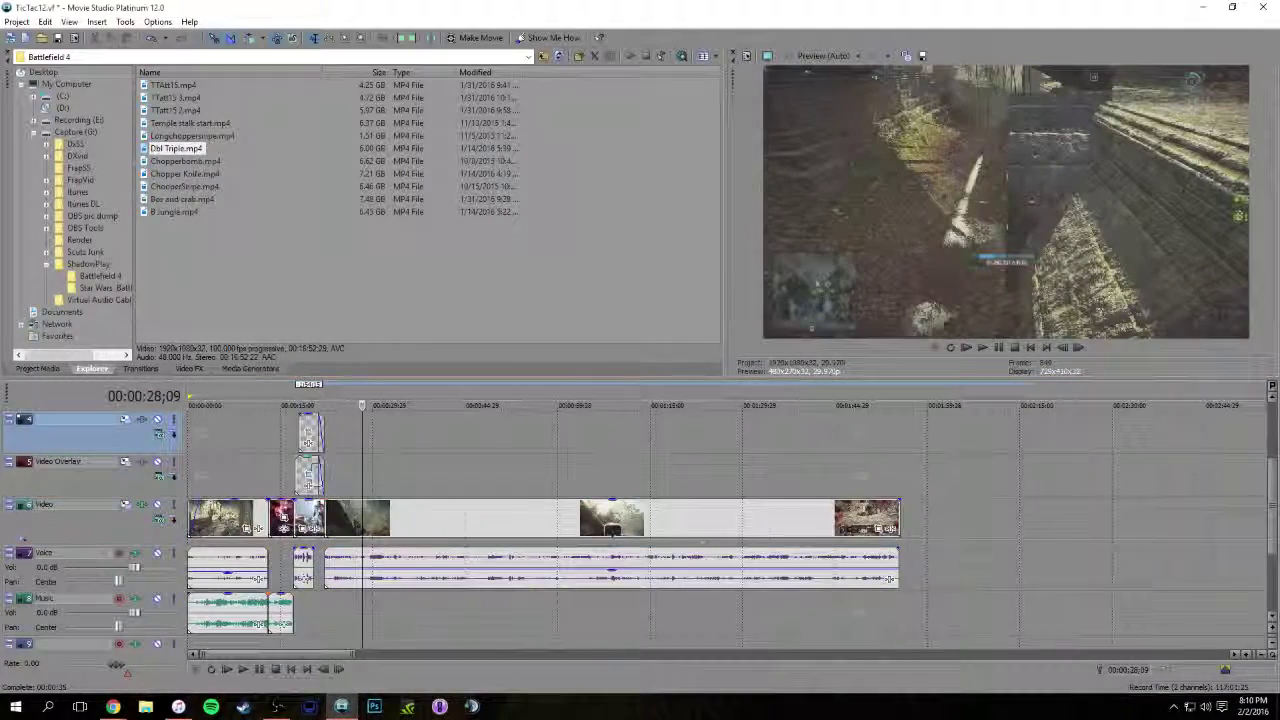
key(ctrl+z)
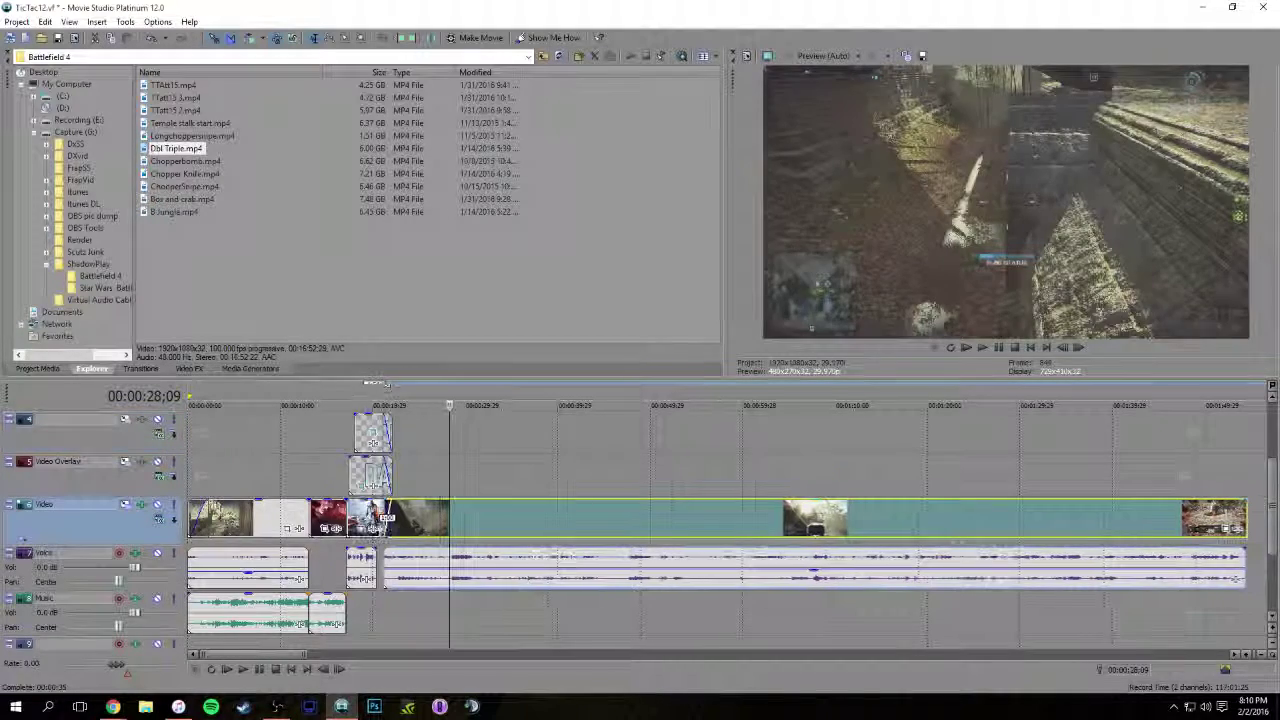
key(space)
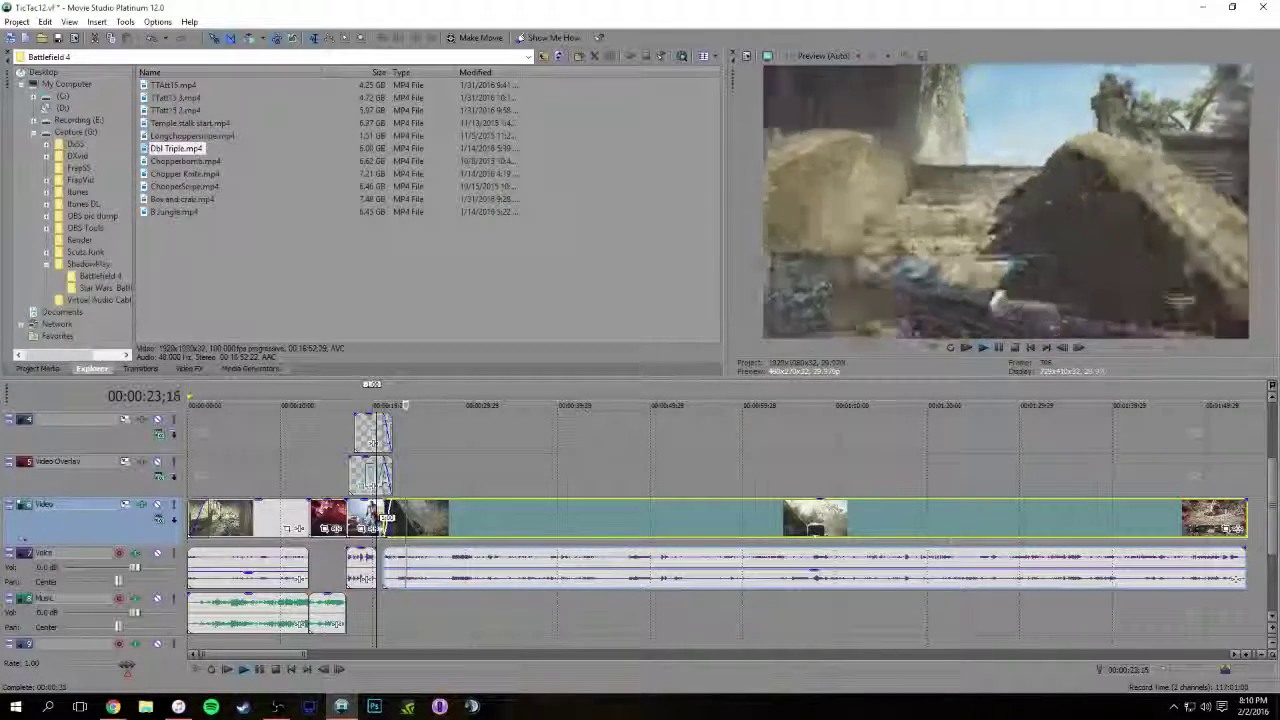
Replay the transition from the Battlefield 4 title into the highlight clip, starting at about 00:00:20
key(space)
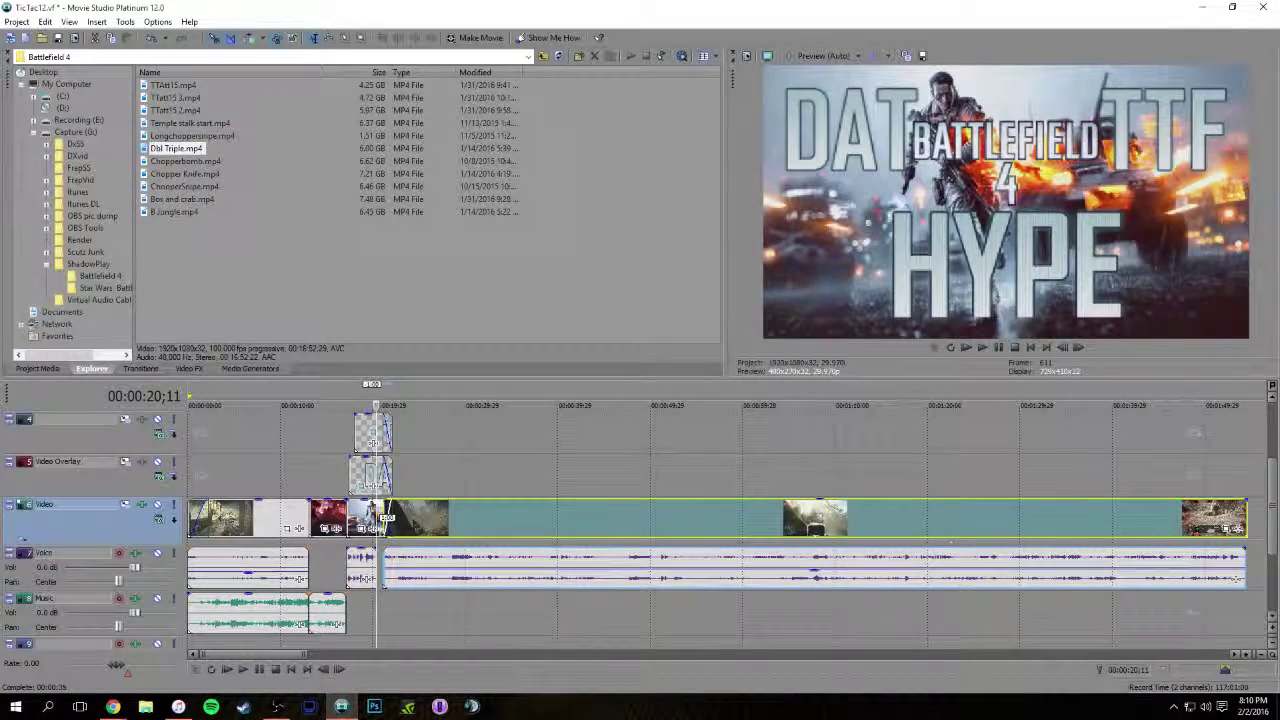
key(space)
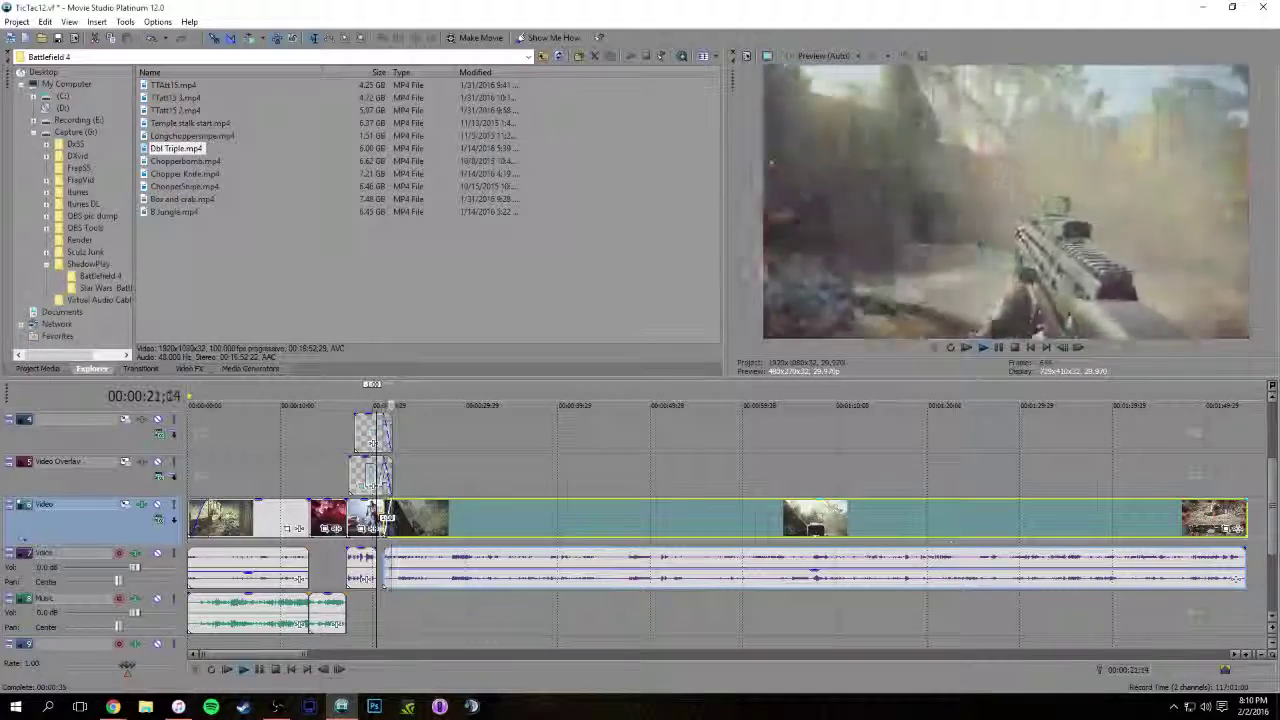
key(space)
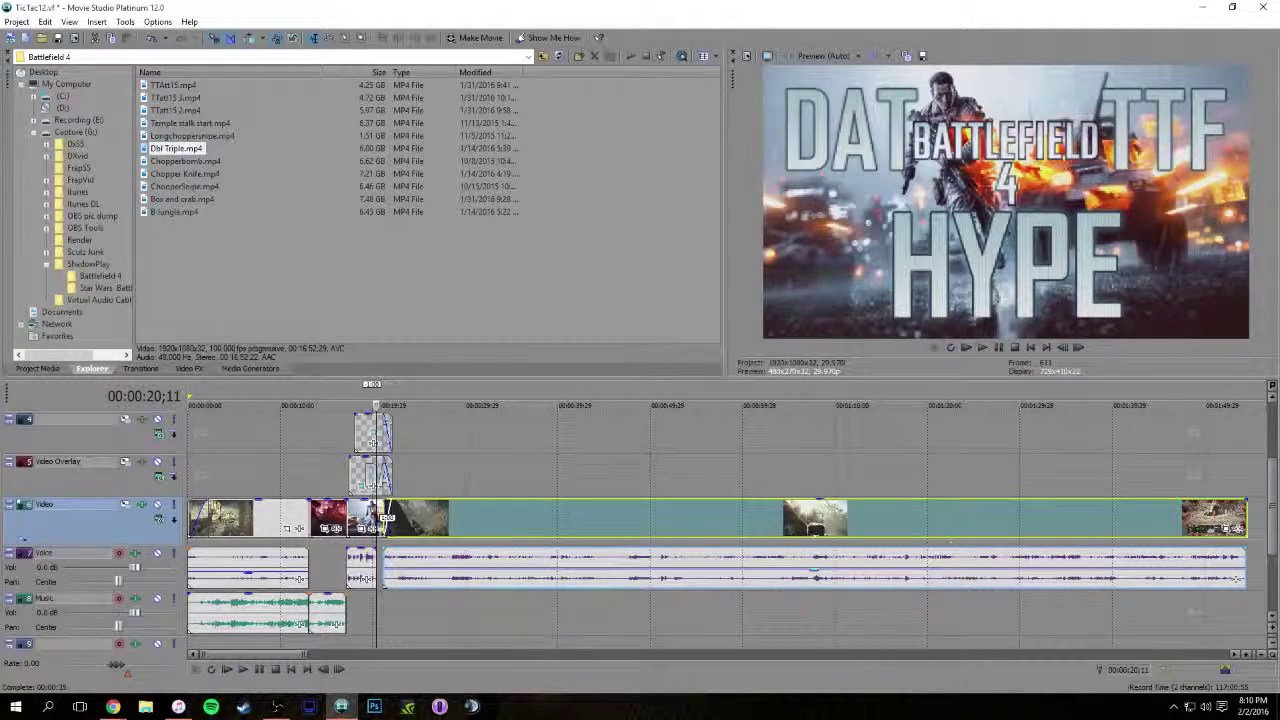
Adjust the event properties of the Dbl Triple highlight clip on the Video track
click(643, 518)
right_click(643, 518)
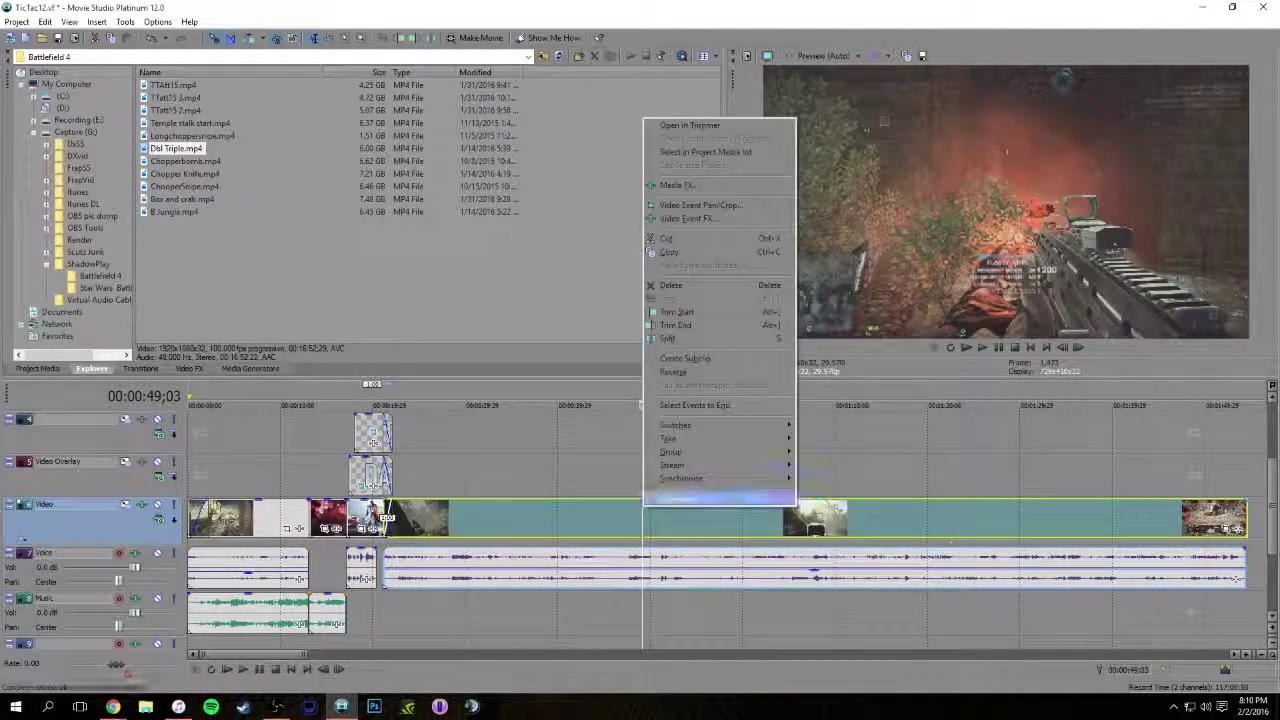
click(680, 505)
click(603, 153)
click(683, 466)
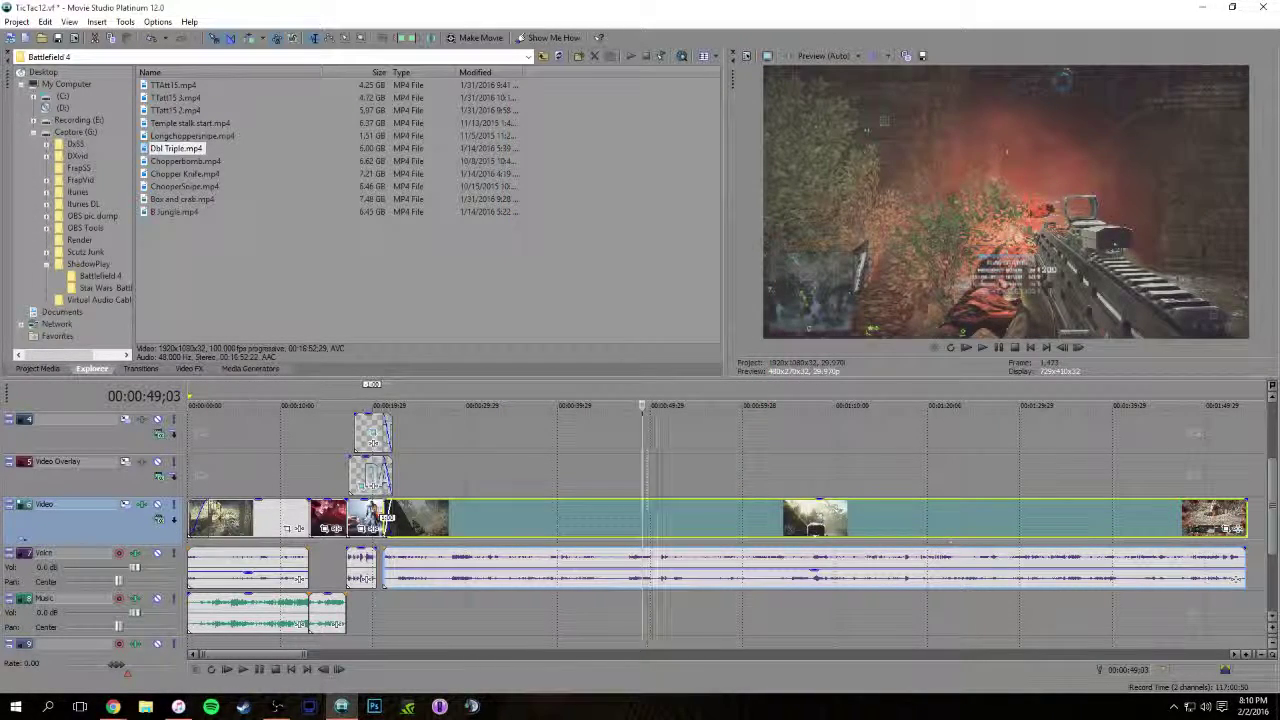
Add a default NewBlue Titler EX title to the Video Overlay track at about 00:00:24 over the highlight clip
click(405, 518)
key(space)
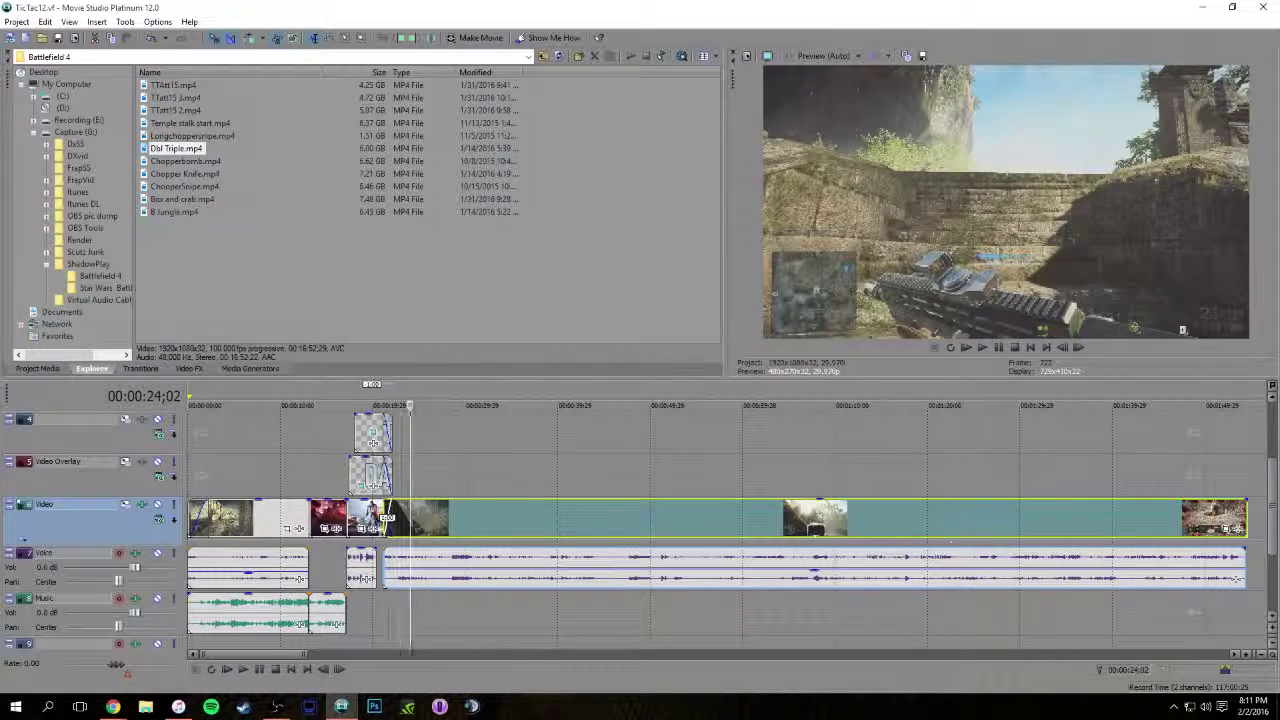
click(250, 368)
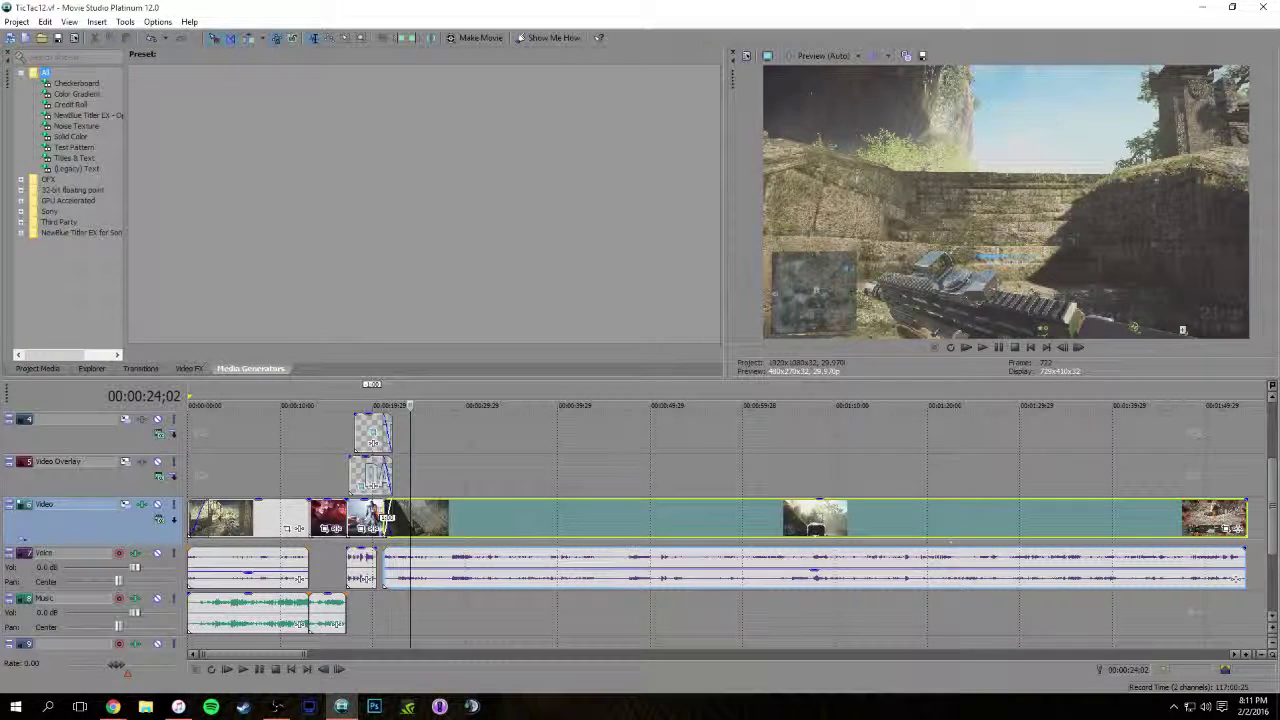
click(20, 232)
click(80, 243)
drag(171, 105, 440, 478)
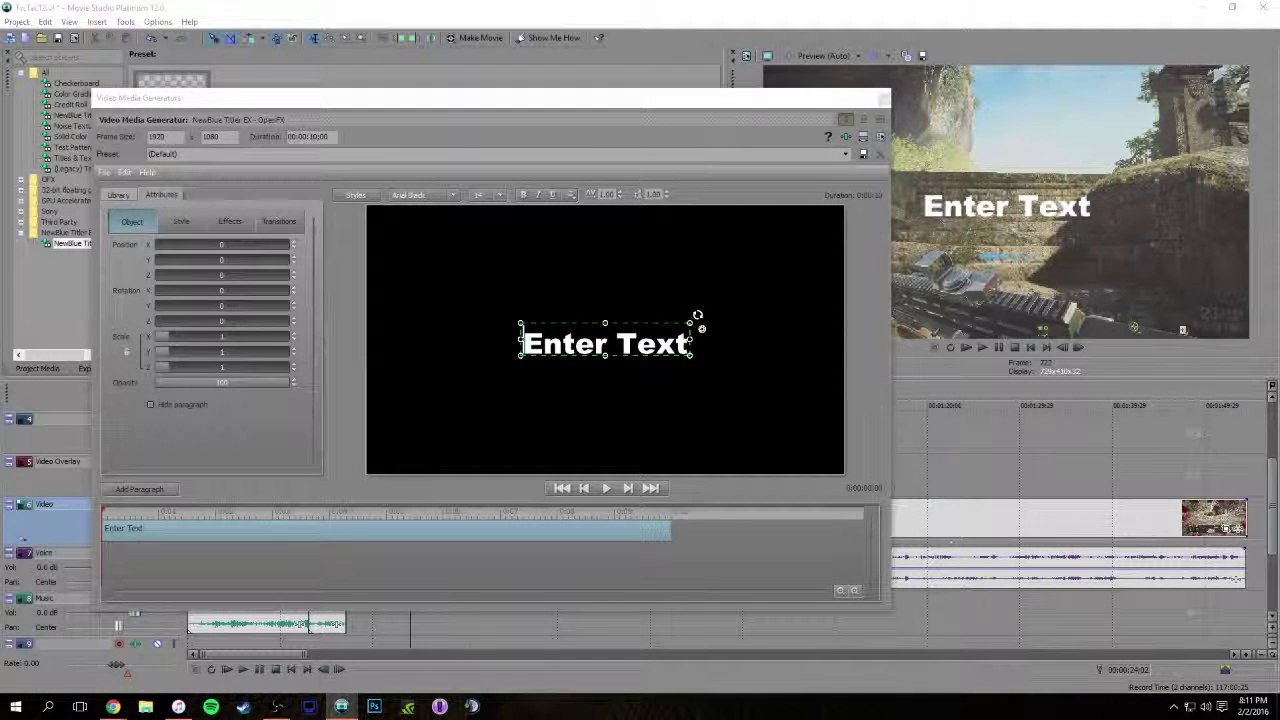
Replace the title's placeholder text with "TicTac TacTics"
key(BackSpace)
key(BackSpace)
key(BackSpace)
key(BackSpace)
key(BackSpace)
key(BackSpace)
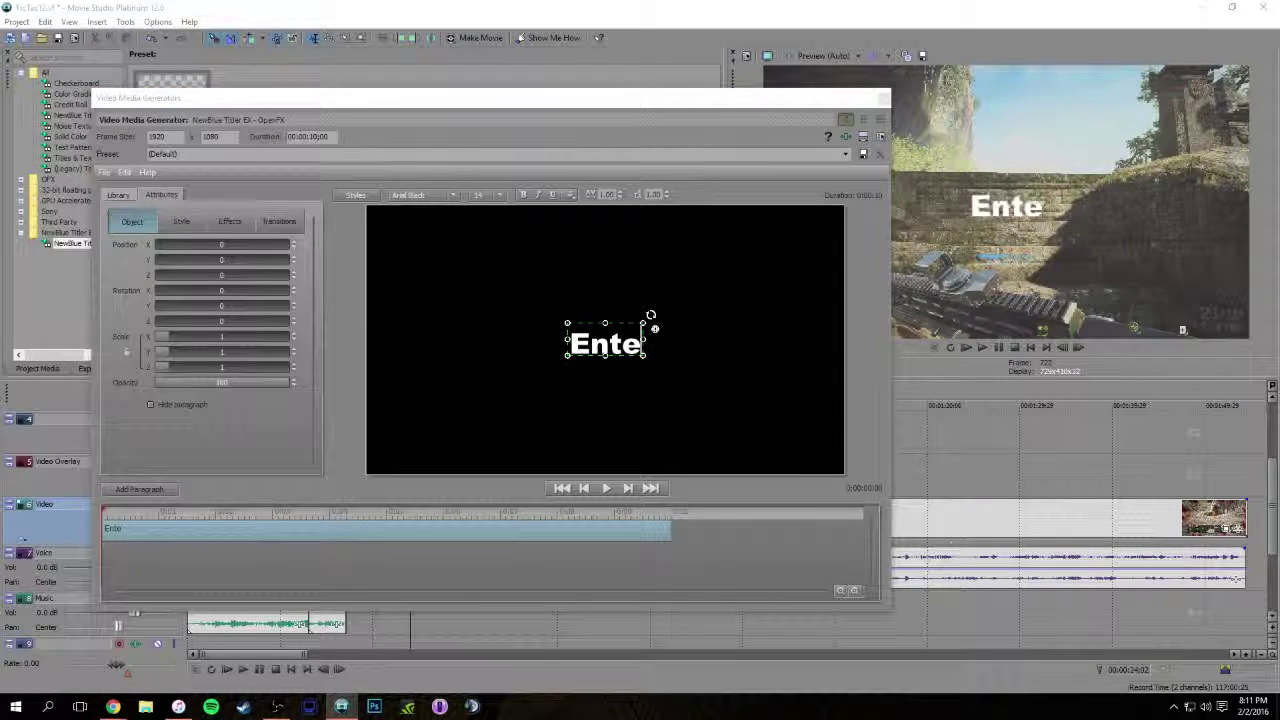
key(BackSpace)
key(BackSpace)
key(BackSpace)
key(BackSpace)
text(TicTac)
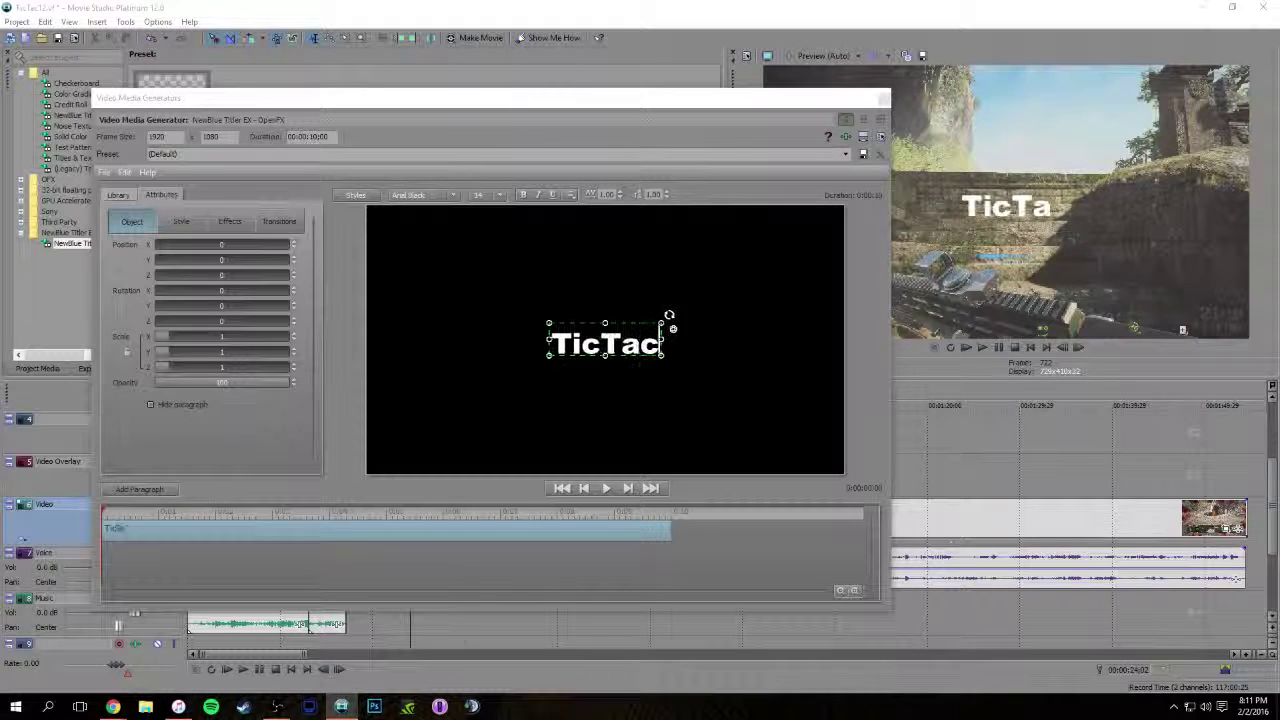
text( TacTic)
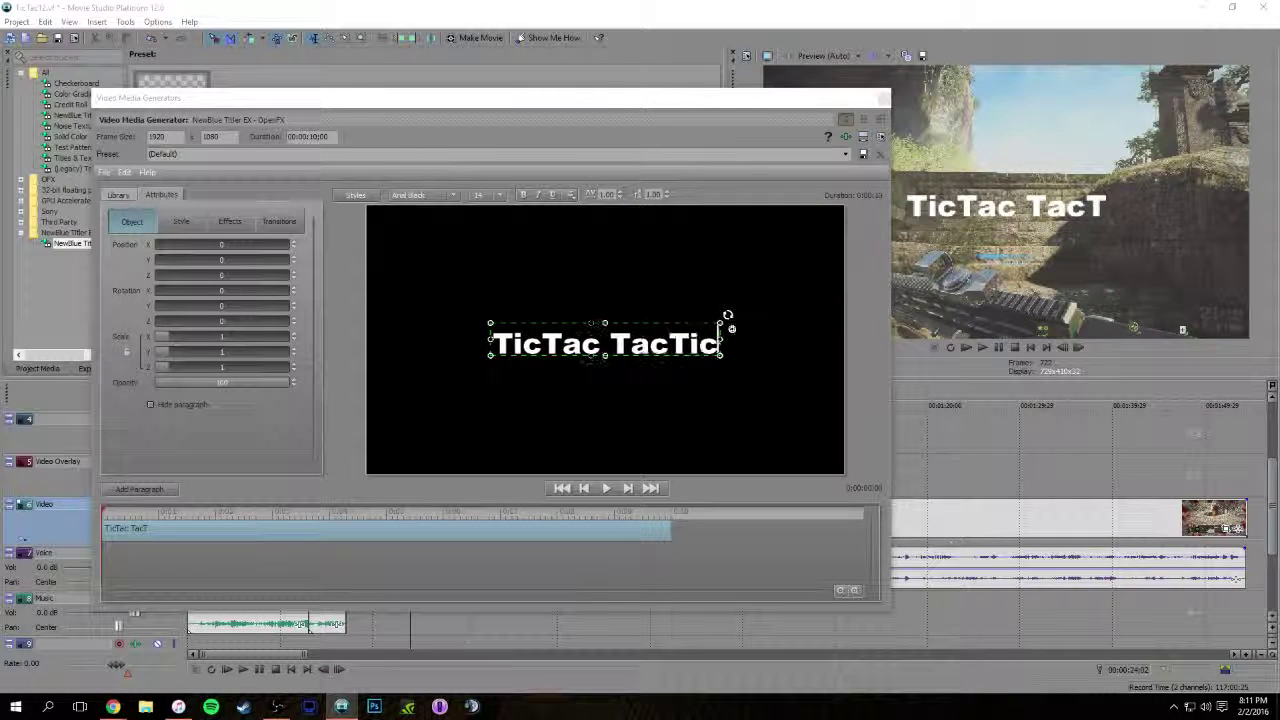
text(s)
Add a second line reading "Triple Double" to the title
key(Return)
text(D)
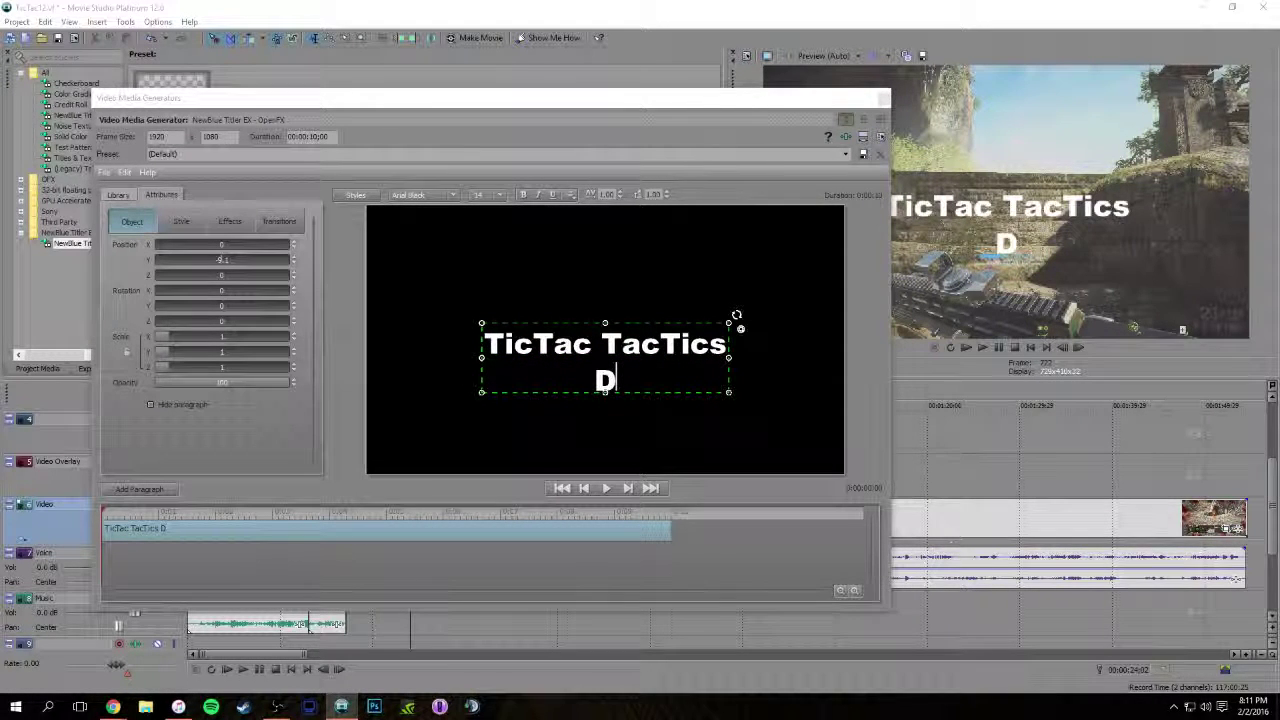
key(BackSpace)
text(Trible)
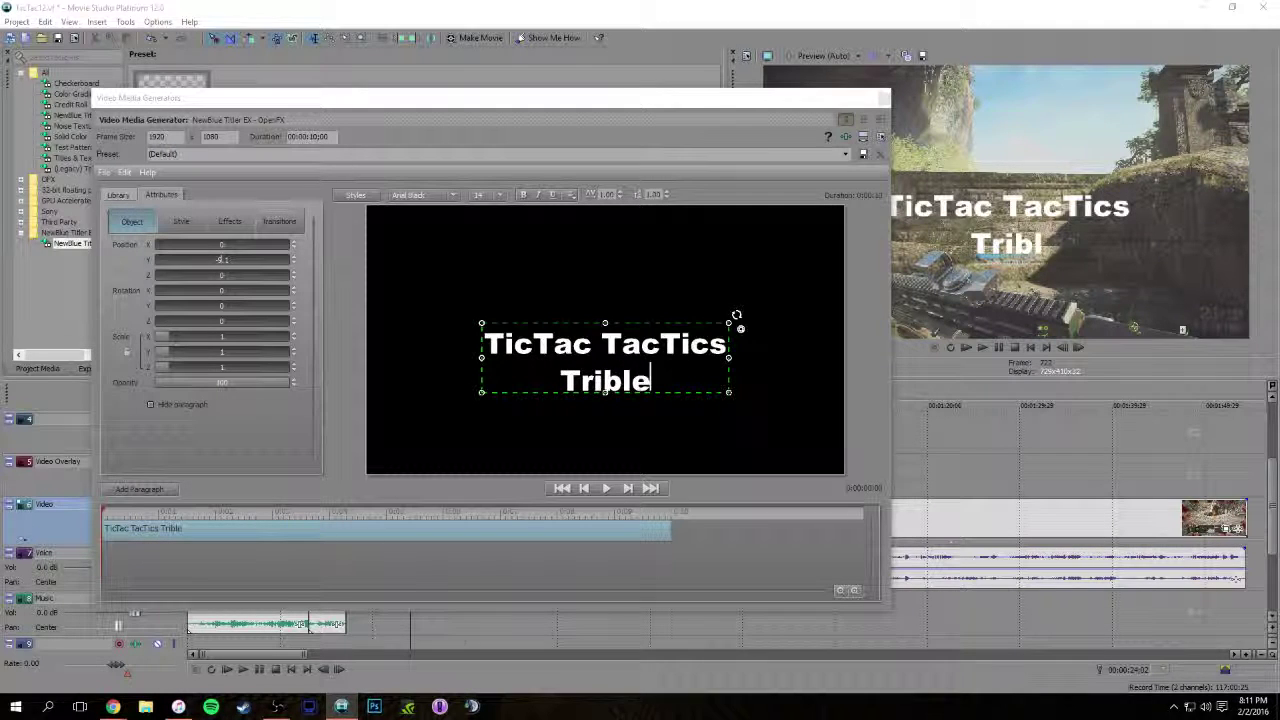
key(BackSpace)
key(BackSpace)
key(BackSpace)
text(ple )
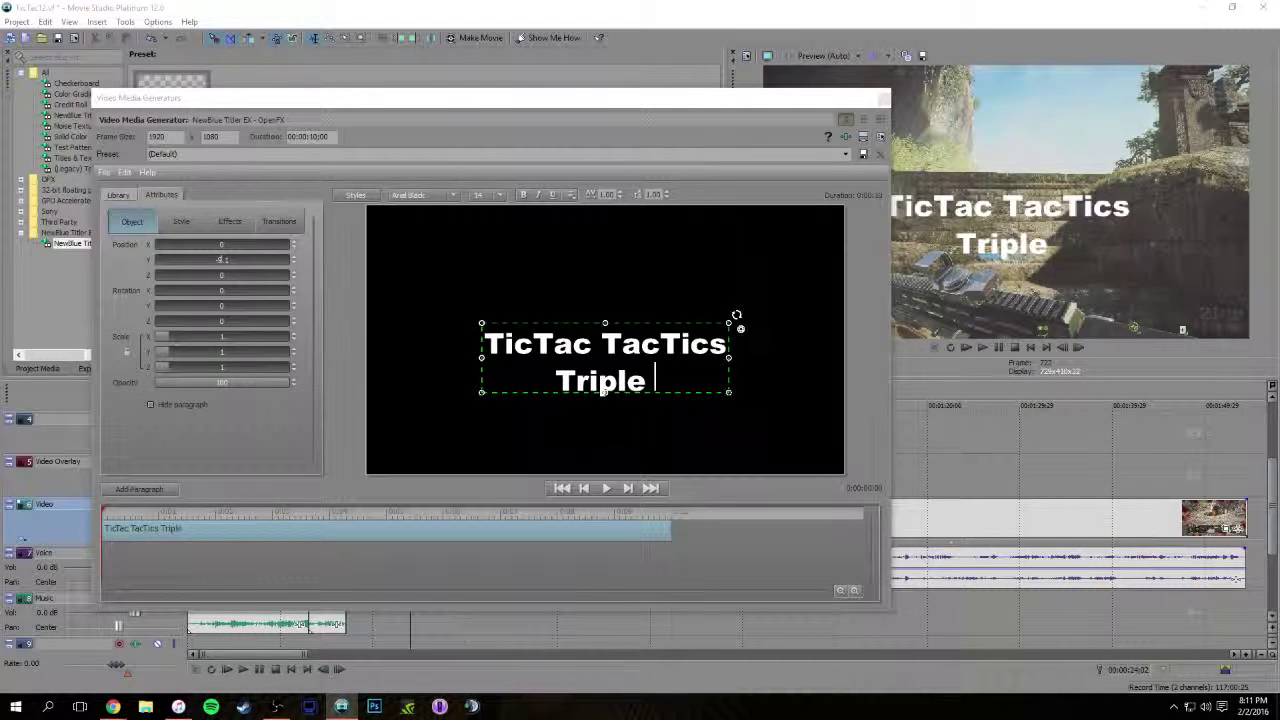
text(Doul)
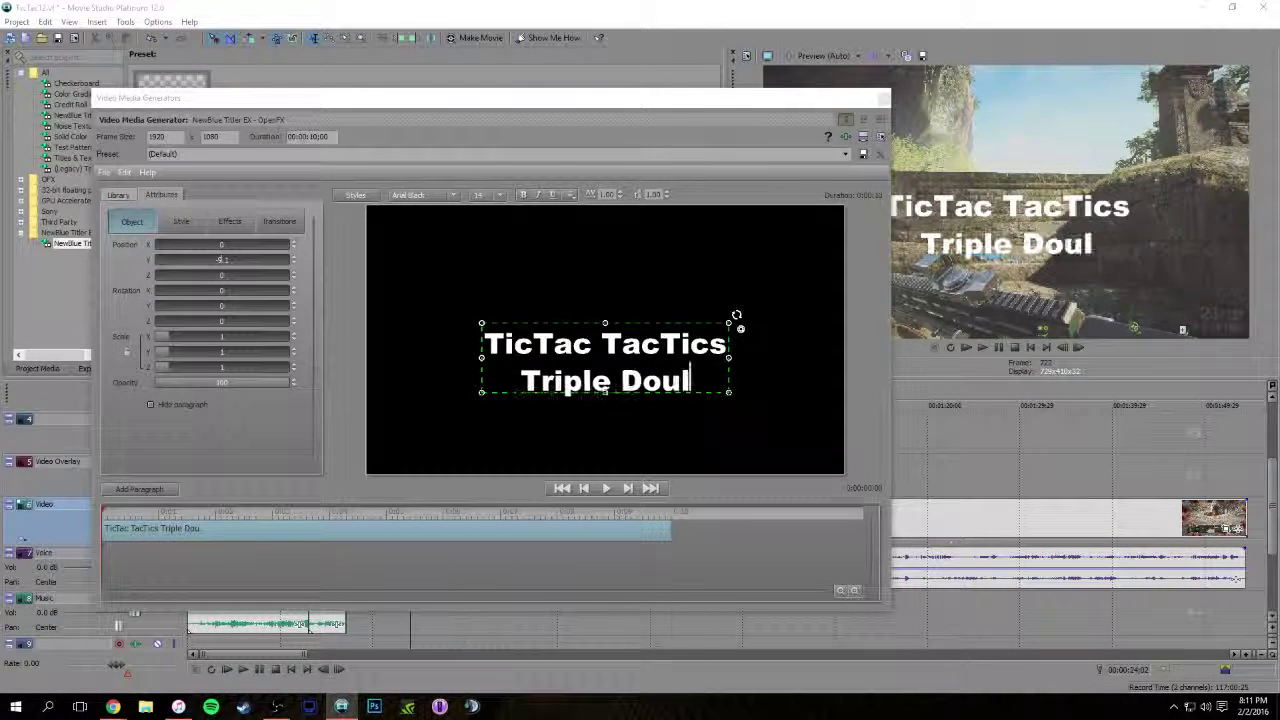
key(BackSpace)
key(BackSpace)
text(uble)
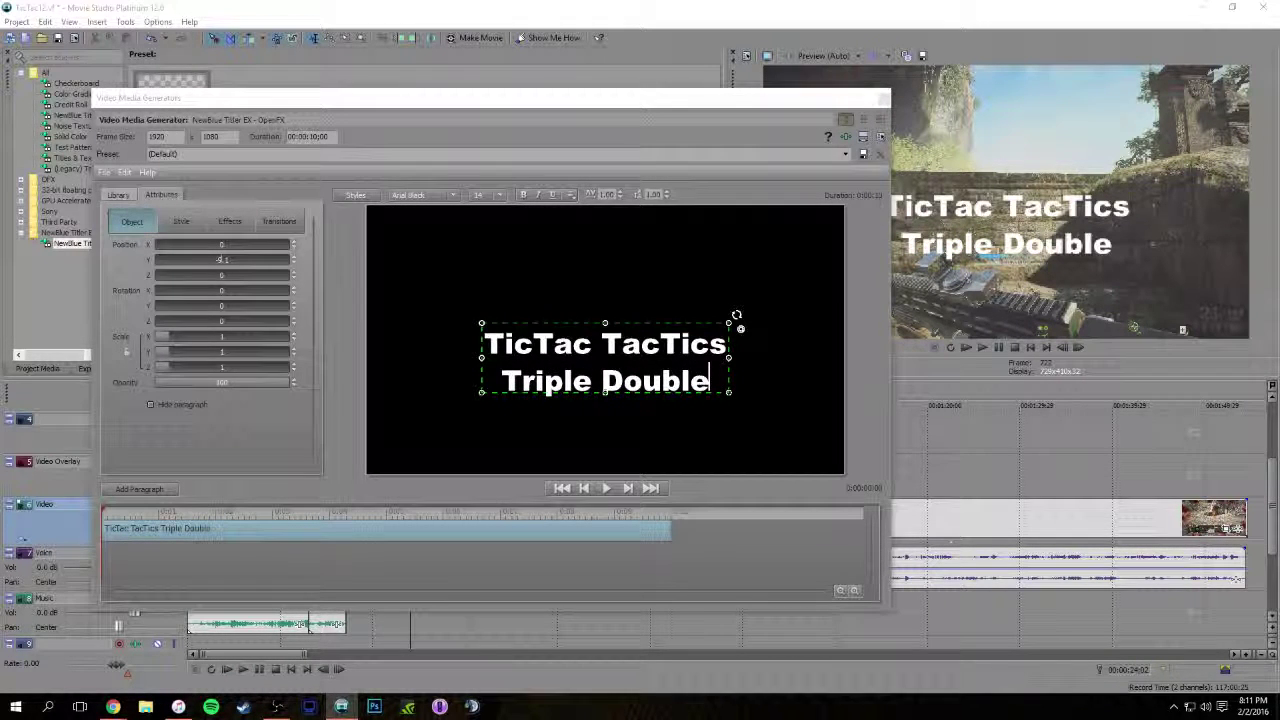
Left-align the two-line title and move it to the lower-left area of the video frame
click(570, 194)
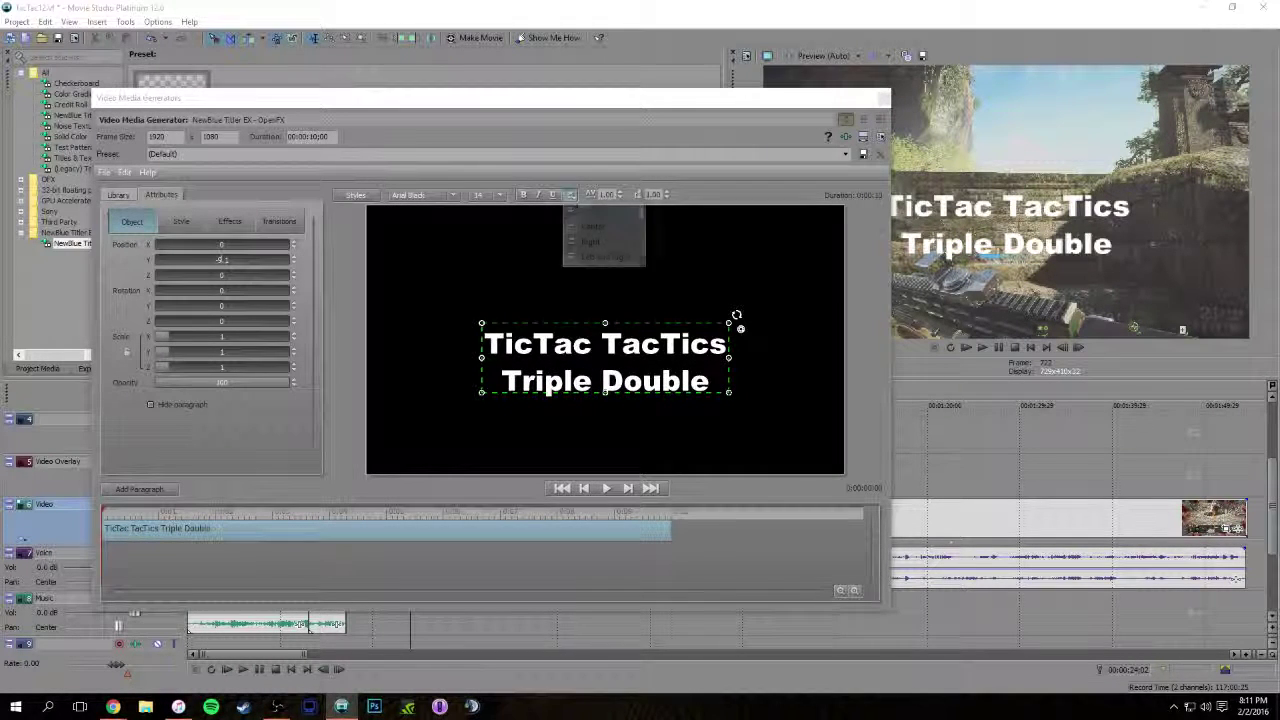
click(588, 211)
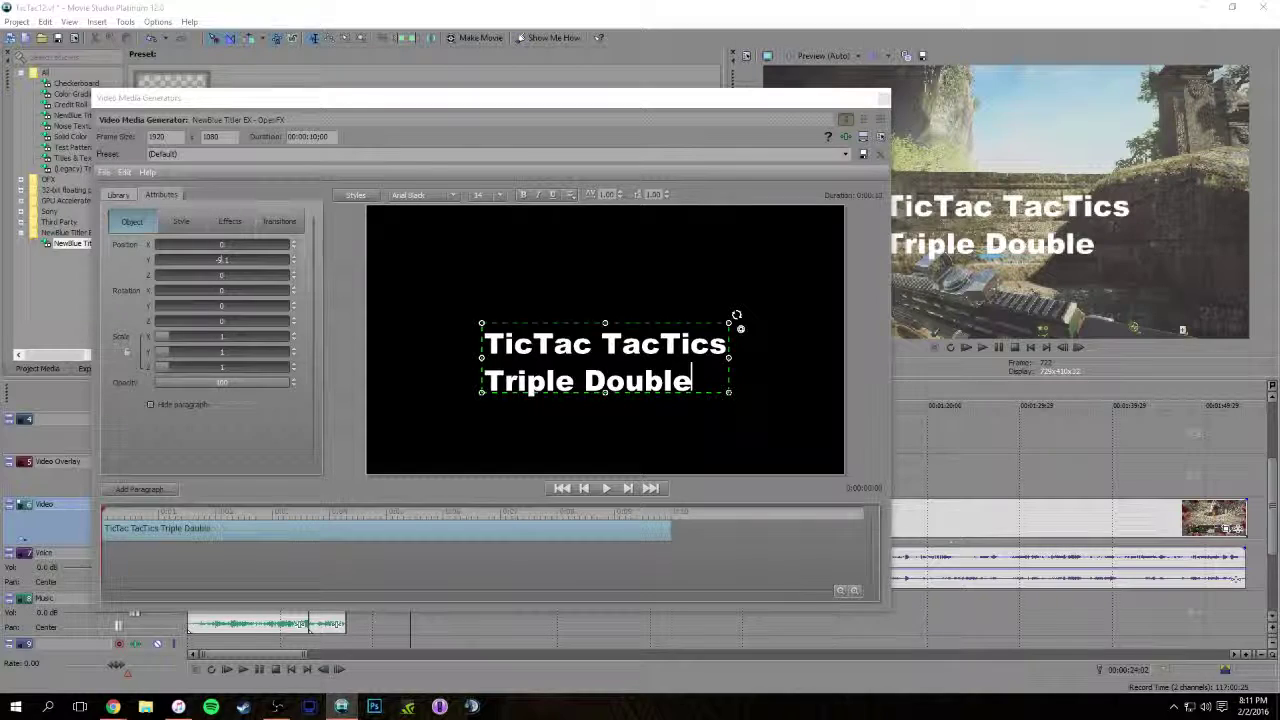
drag(605, 357, 508, 419)
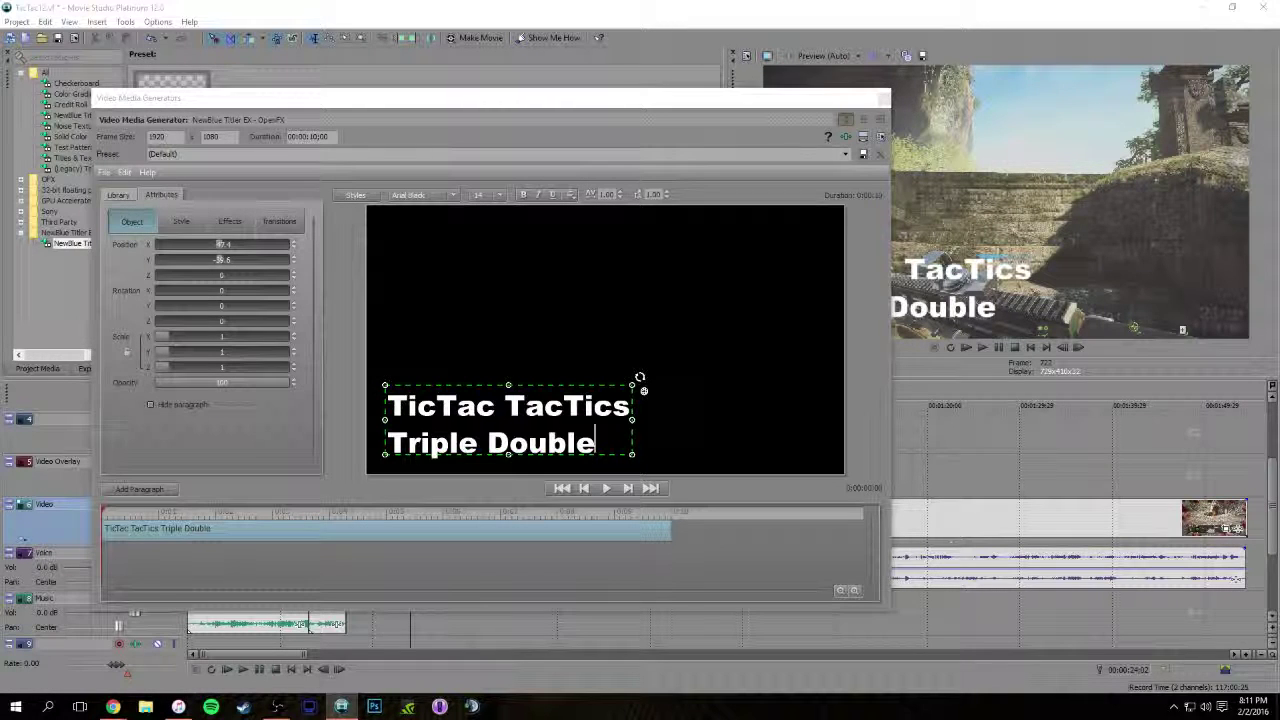
drag(643, 390, 657, 380)
Apply a metallic, chrome-like style from the Titler's style library to the title text
click(355, 195)
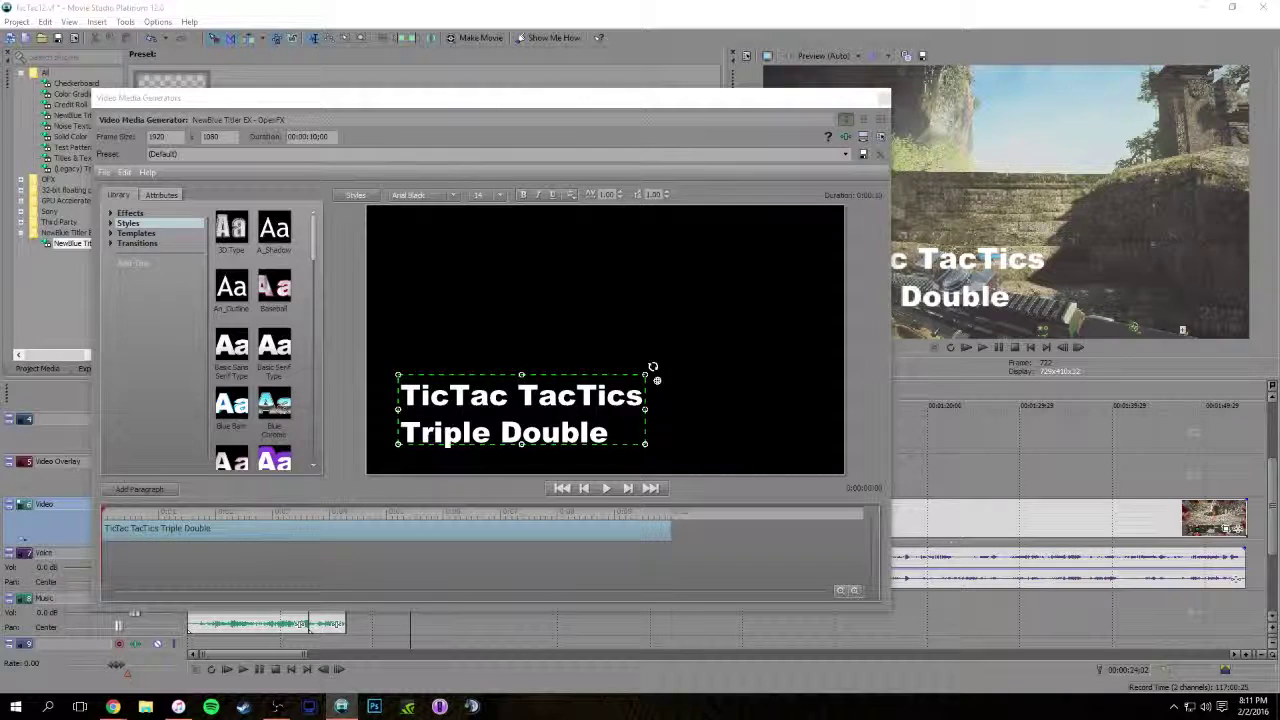
scroll(262, 338, down, 4)
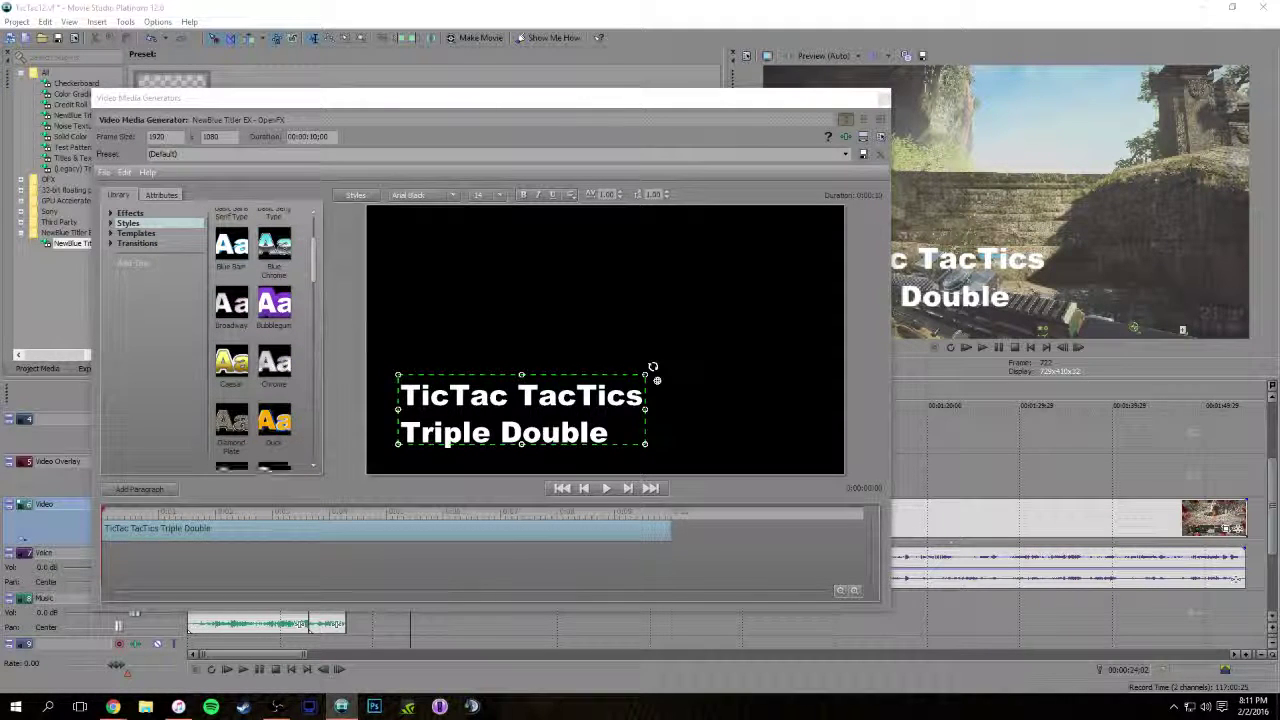
scroll(262, 338, up, 1)
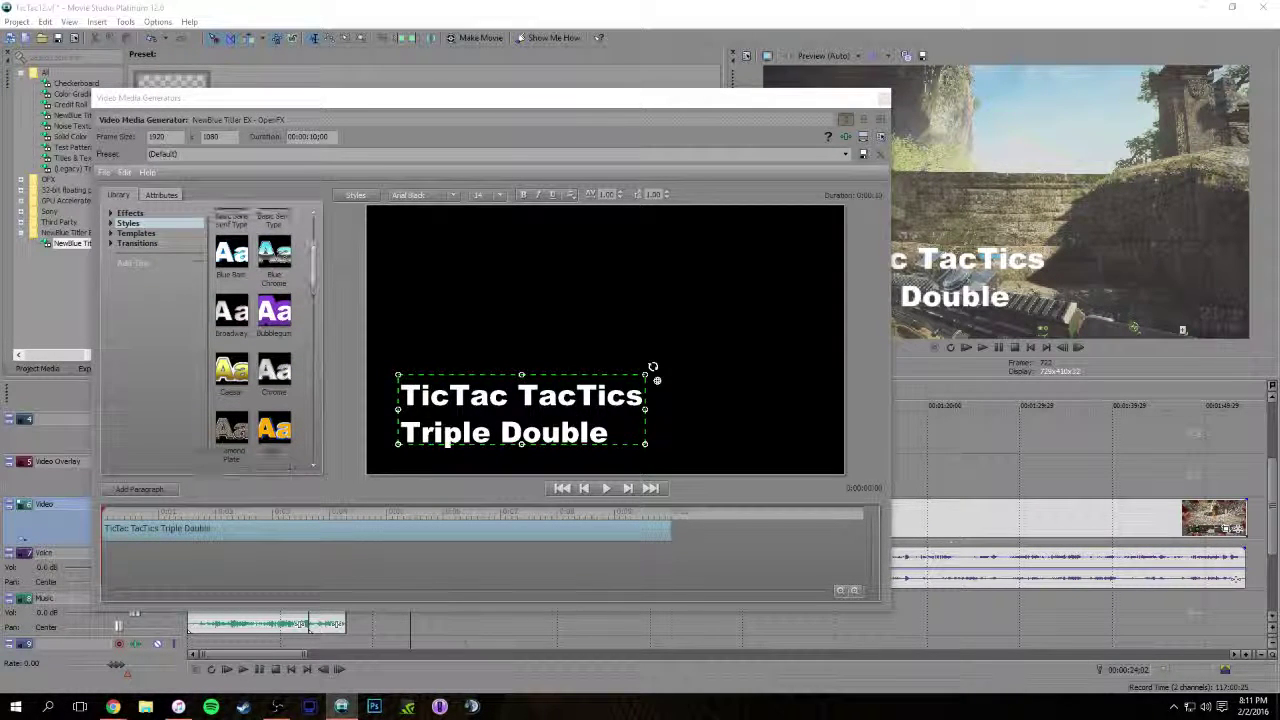
Set the color of the title style's 3D Outline 1 to orange
click(161, 194)
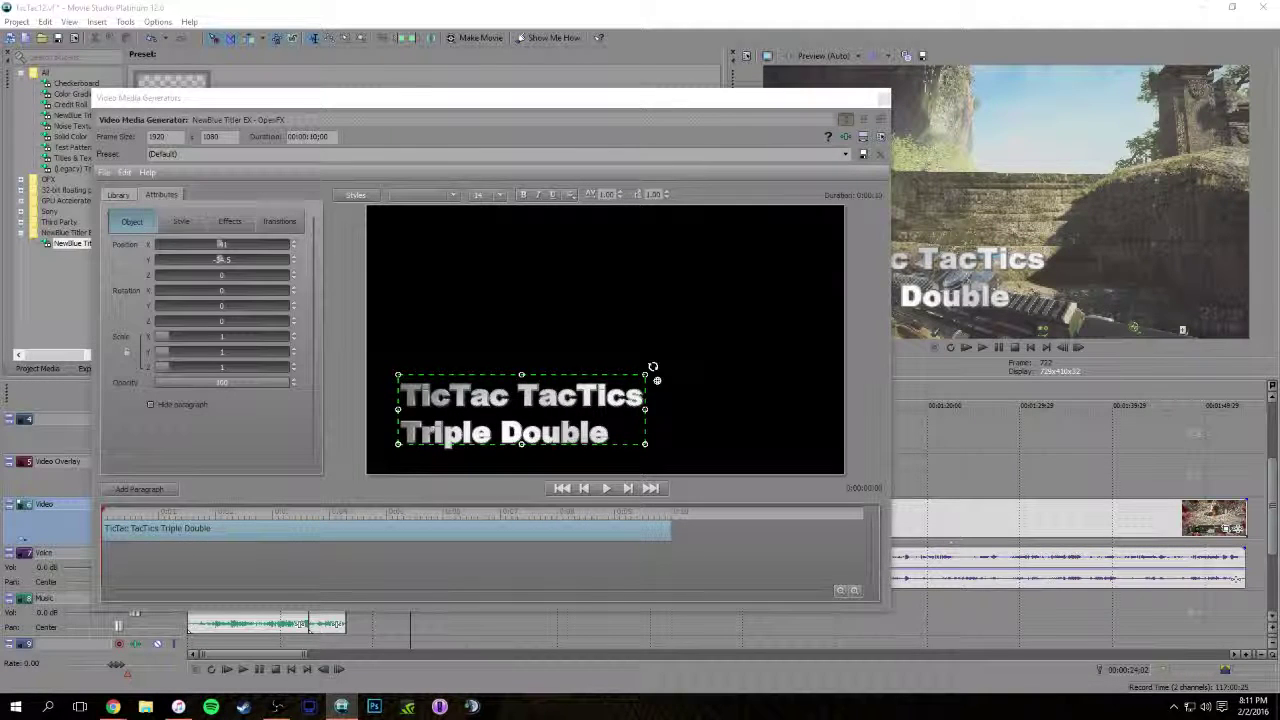
click(181, 221)
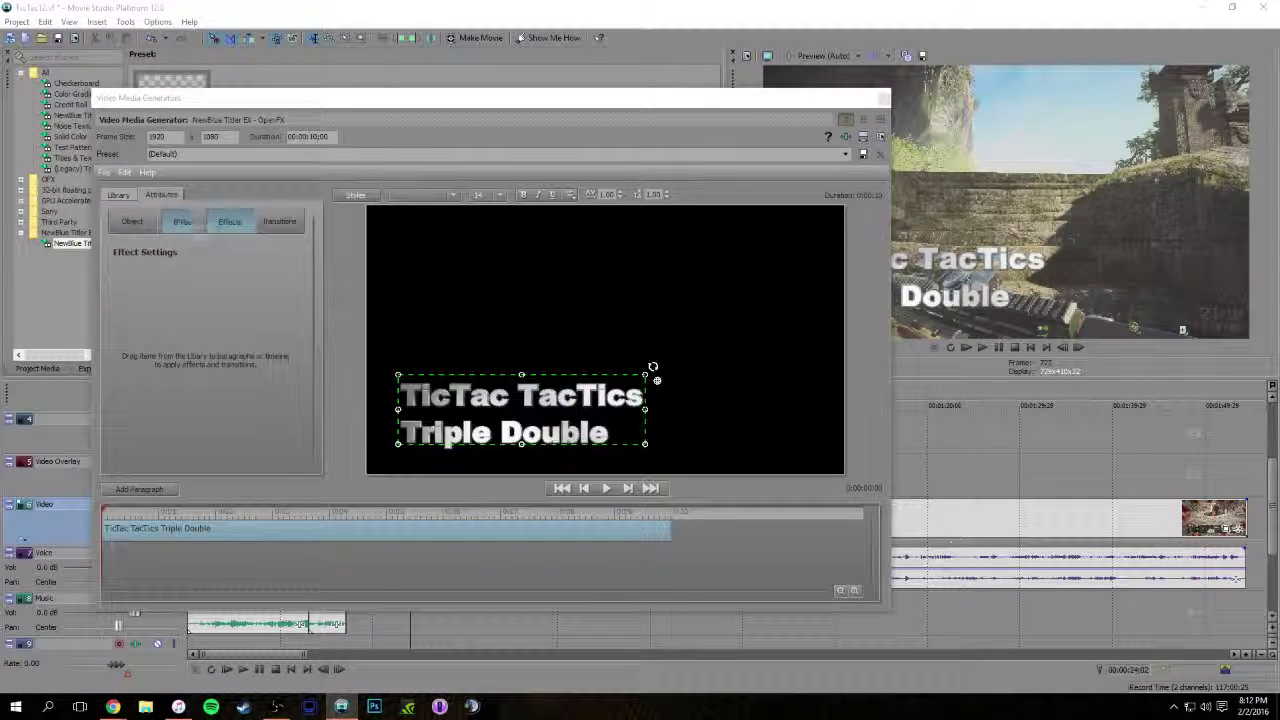
scroll(189, 427, down, 3)
scroll(189, 399, down, 3)
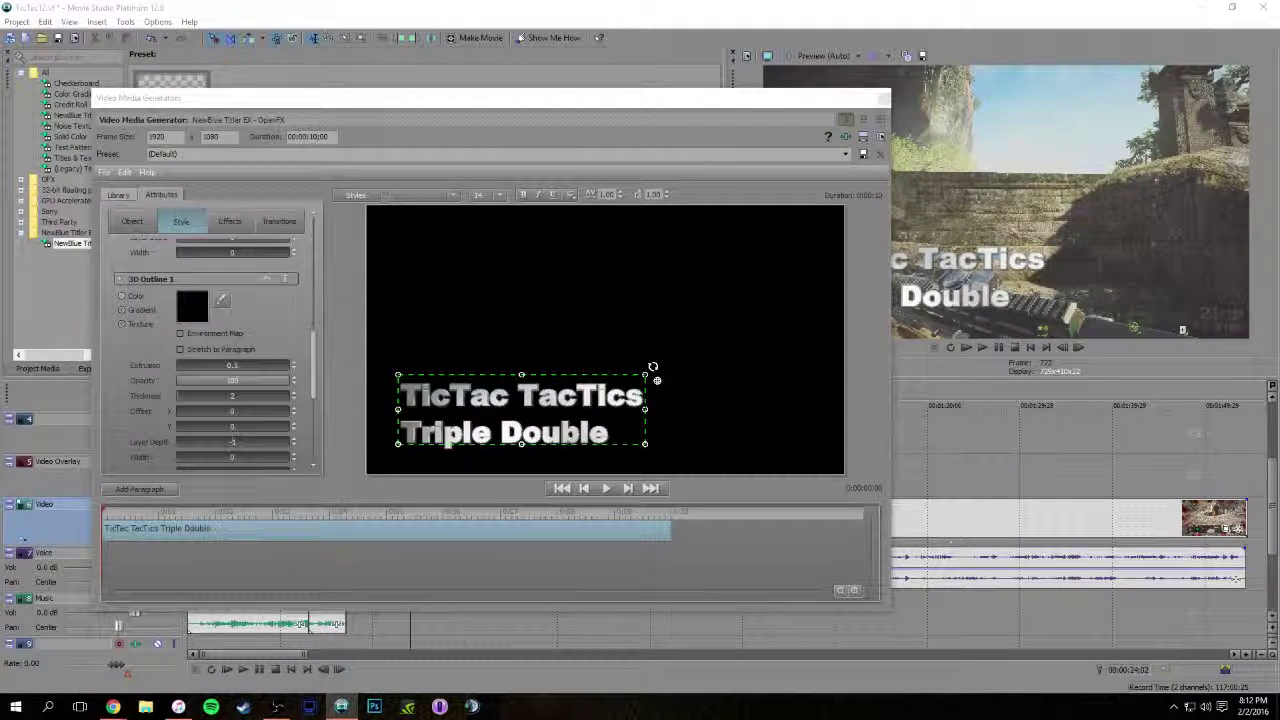
click(191, 292)
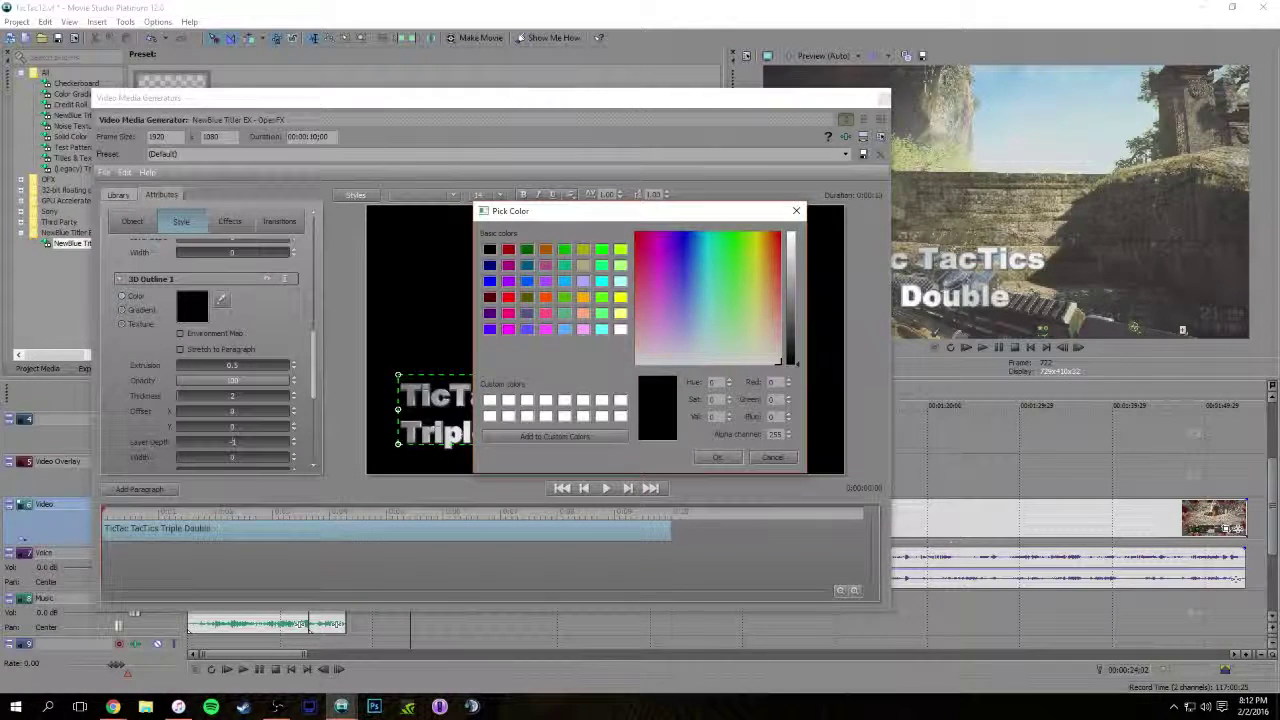
click(583, 297)
click(717, 457)
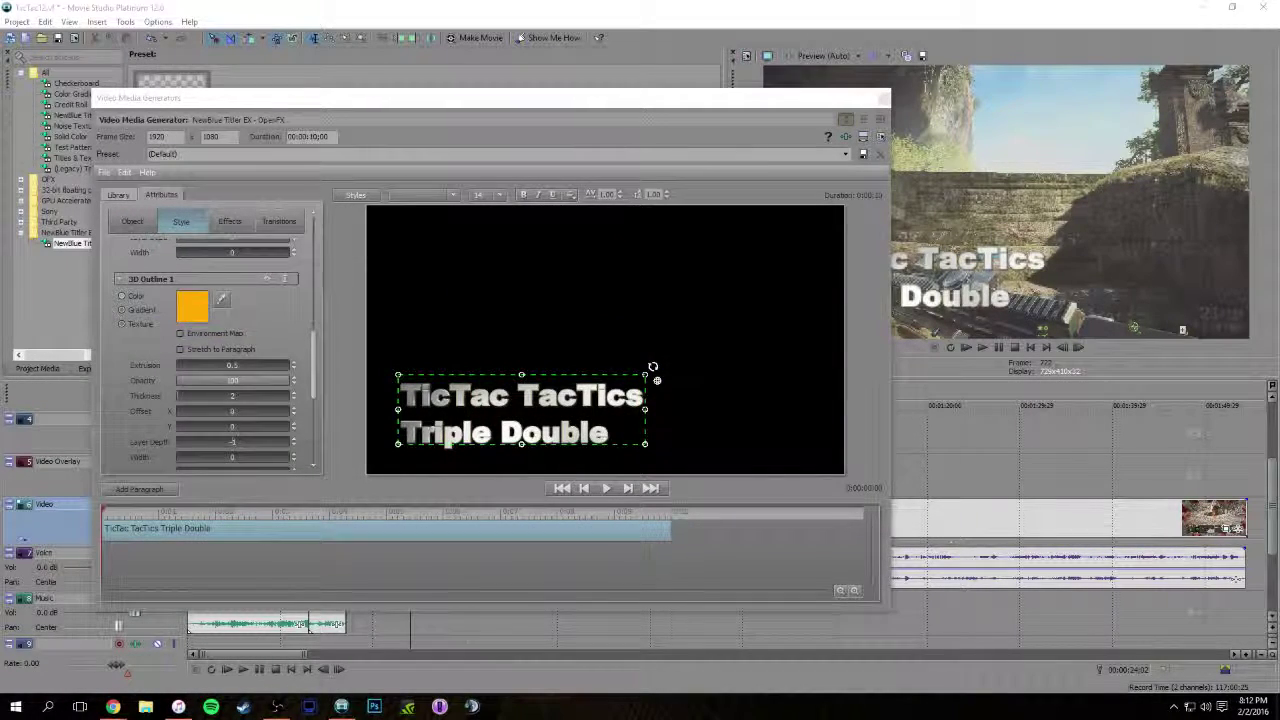
scroll(210, 350, down, 3)
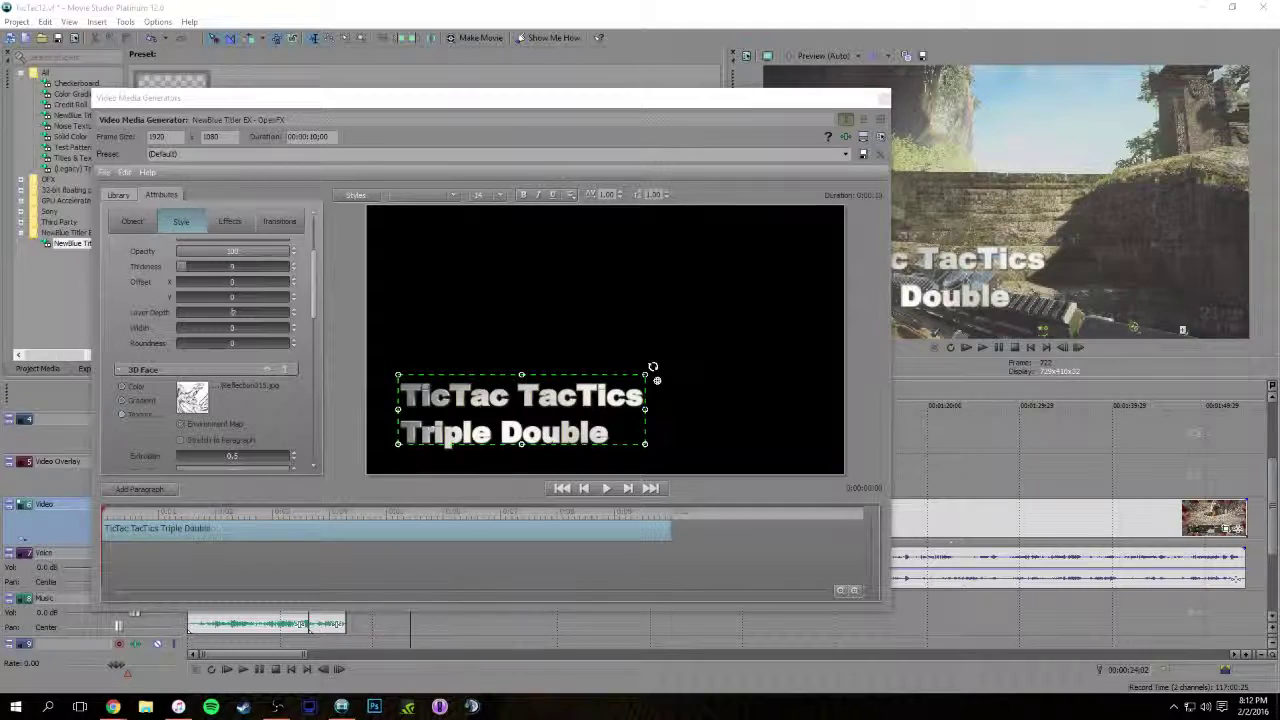
click(192, 397)
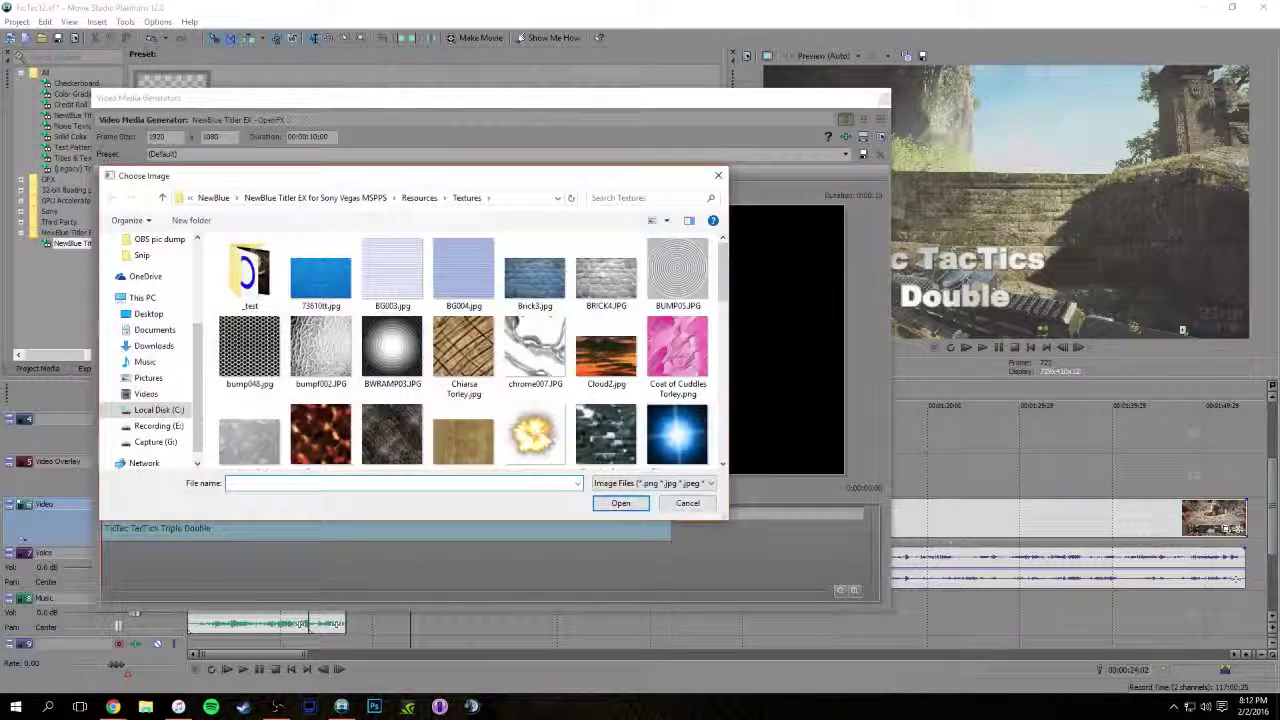
key(Escape)
Set the color of the title style's Outline layer to the same orange as its 3D outline
scroll(231, 360, down, 4)
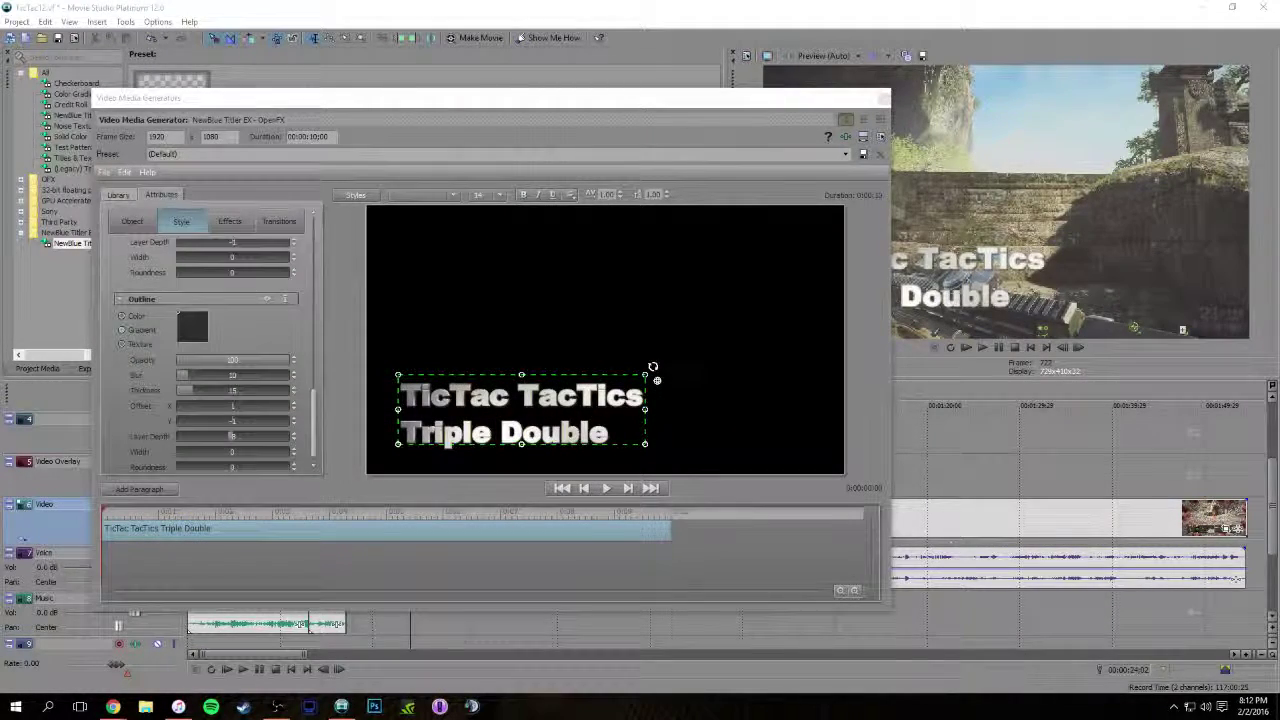
click(179, 314)
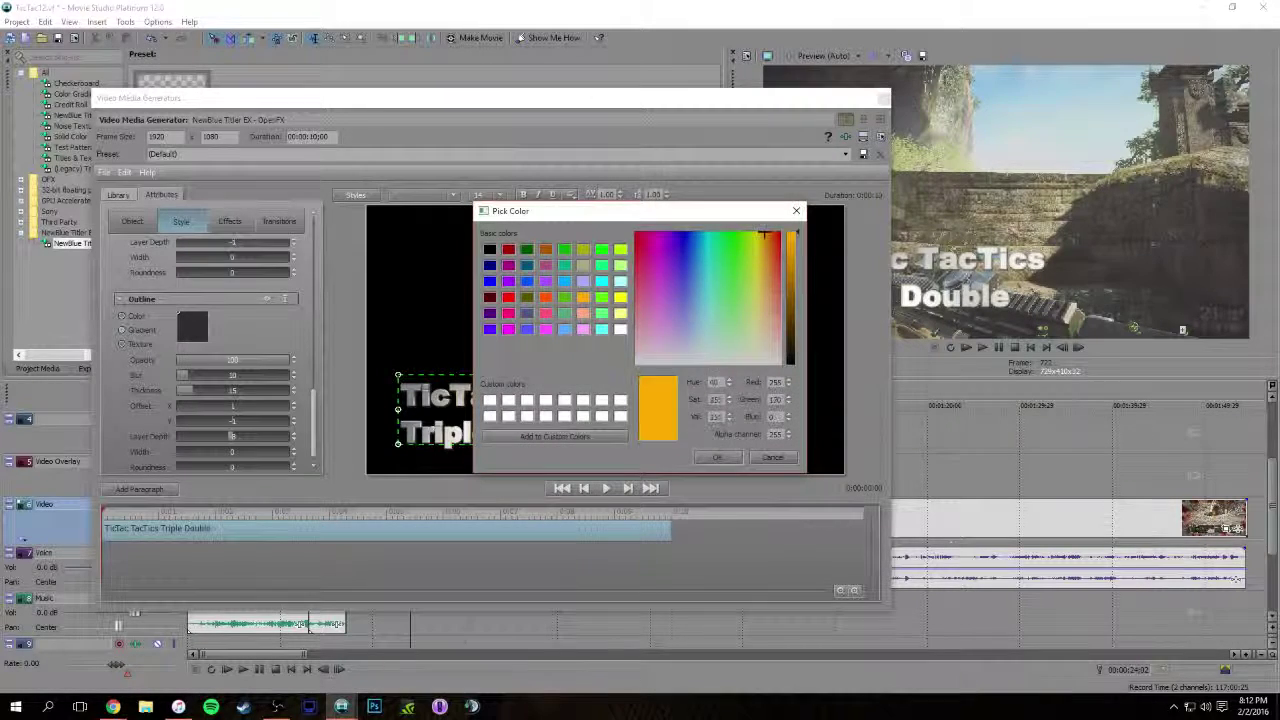
click(717, 457)
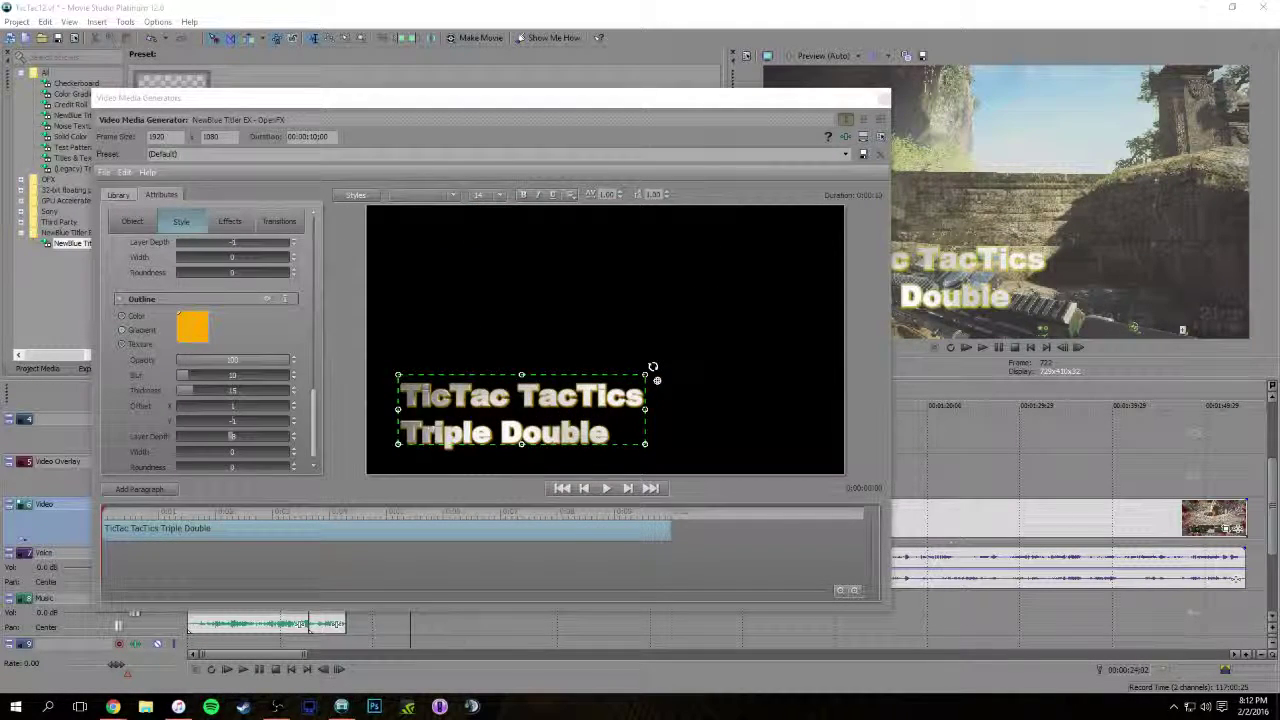
Enlarge the title slightly within the lower-left area of the frame and close the title editor
scroll(210, 360, down, 8)
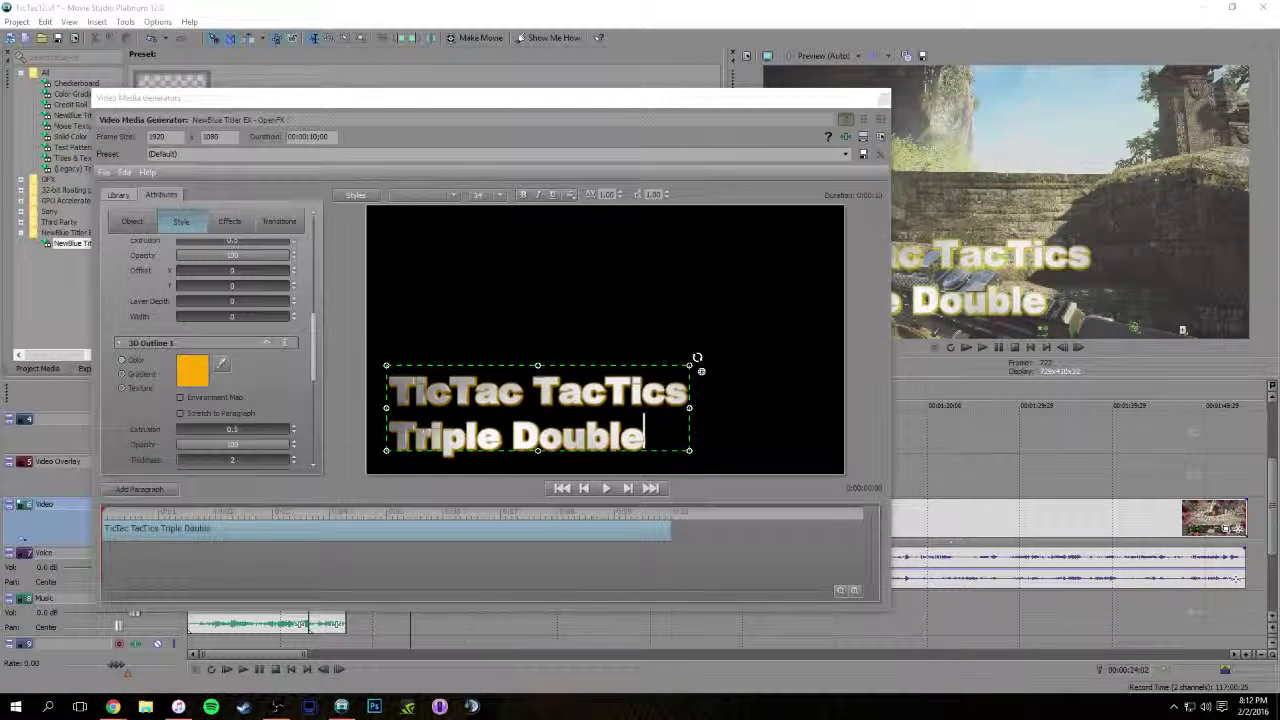
click(884, 97)
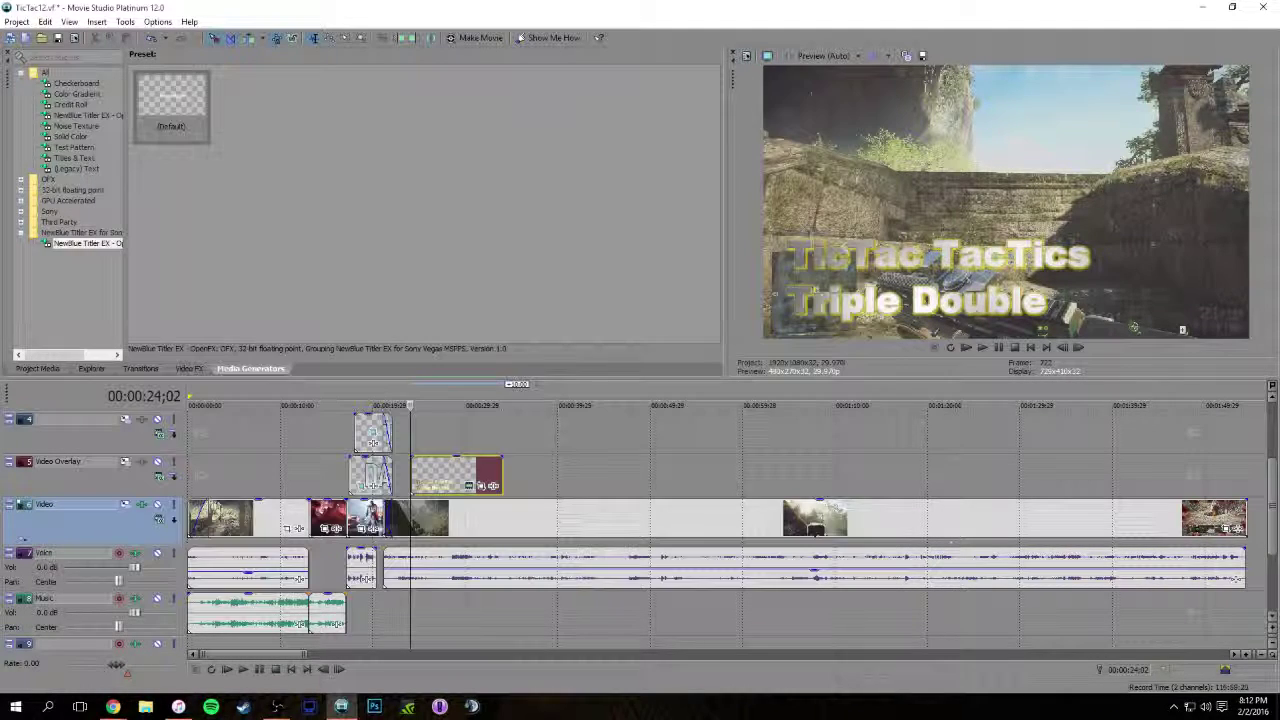
drag(412, 460, 412, 463)
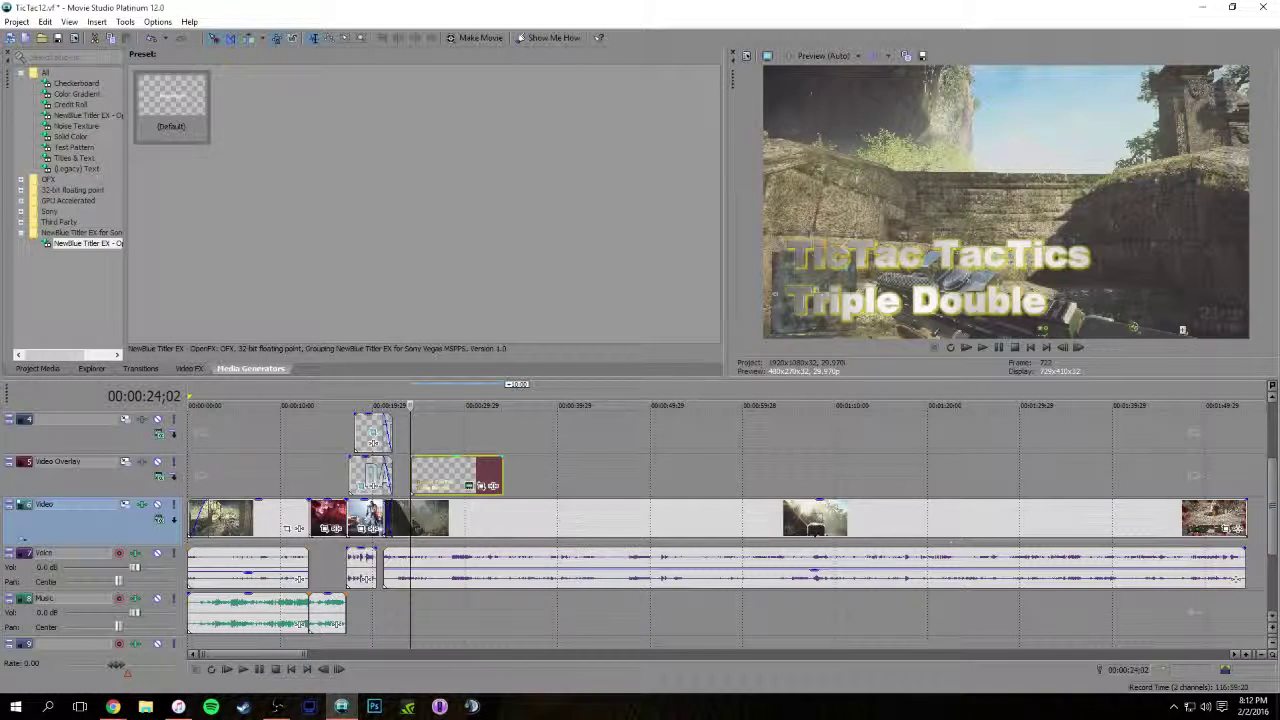
Shorten the title event on the Video Overlay track, give it a short fade-in and fade-out, and play it back
drag(502, 470, 476, 470)
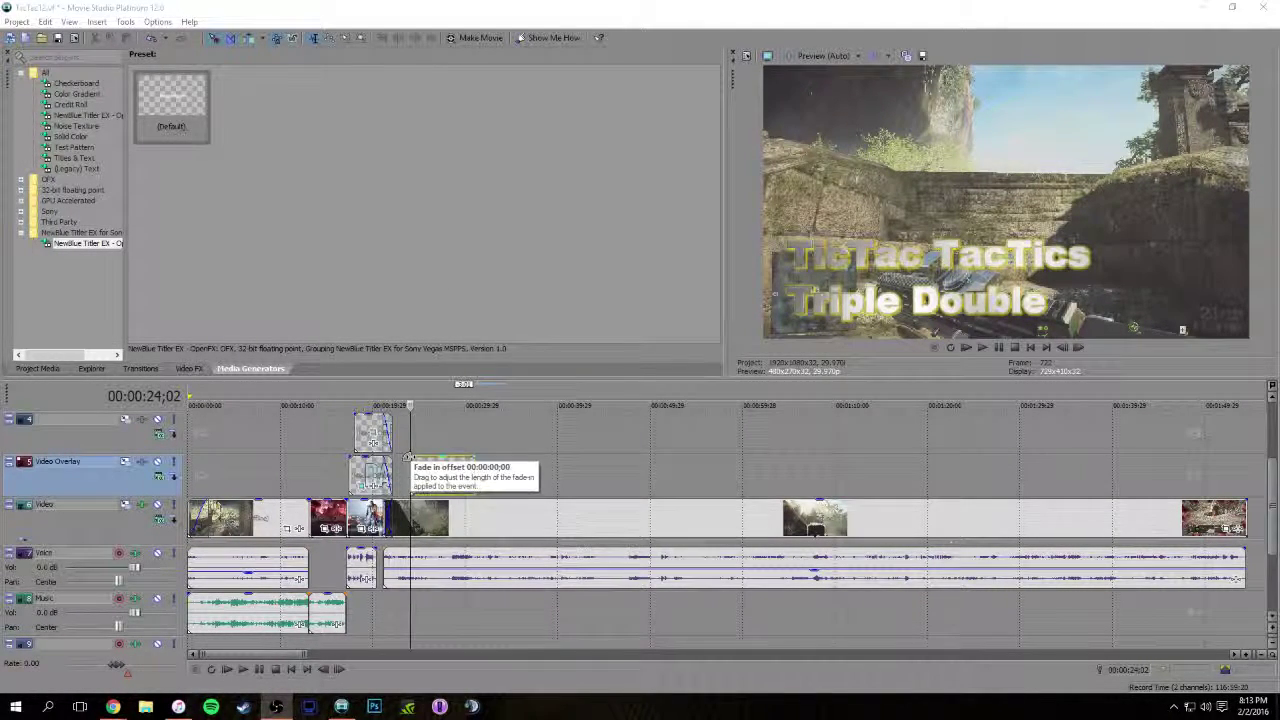
drag(408, 457, 418, 459)
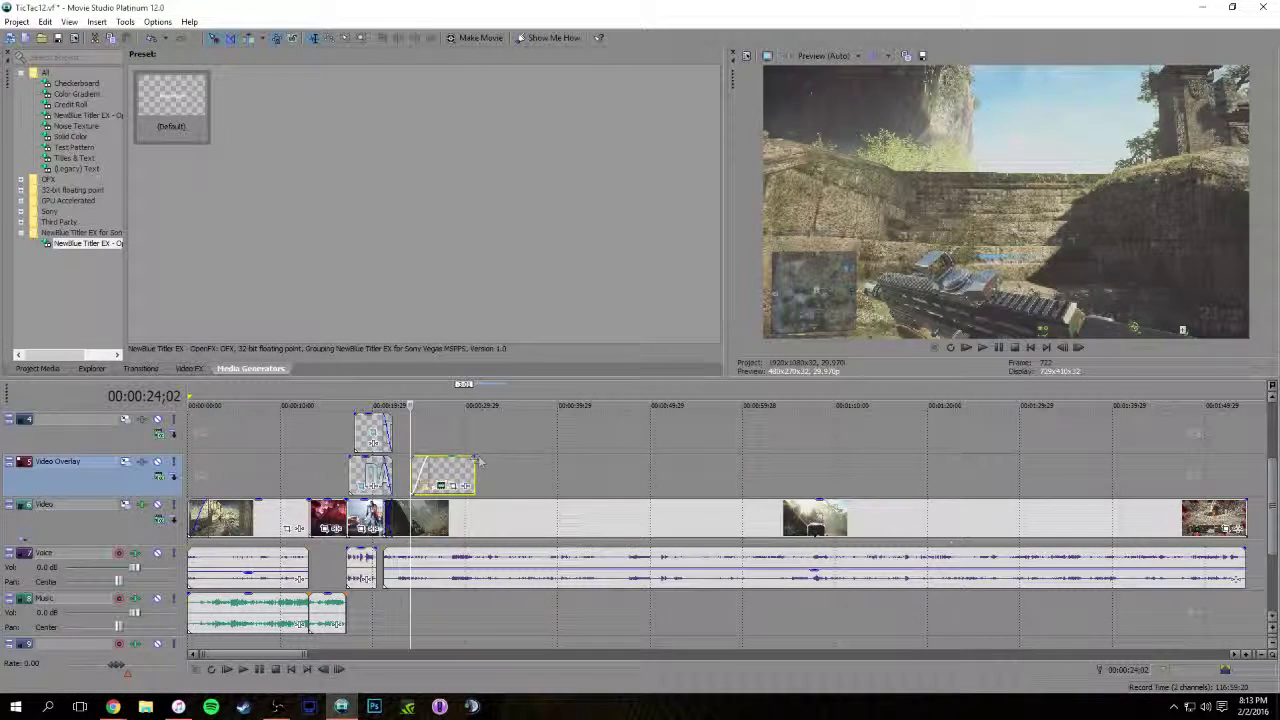
drag(474, 459, 469, 459)
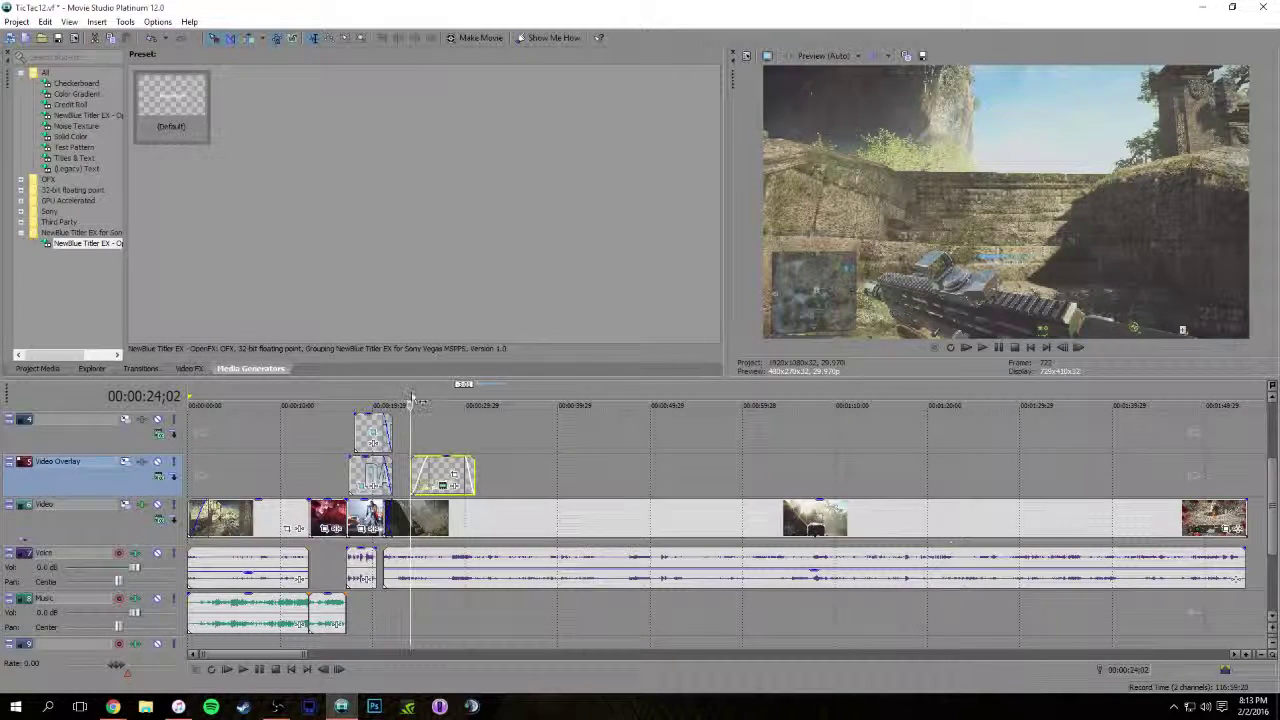
key(space)
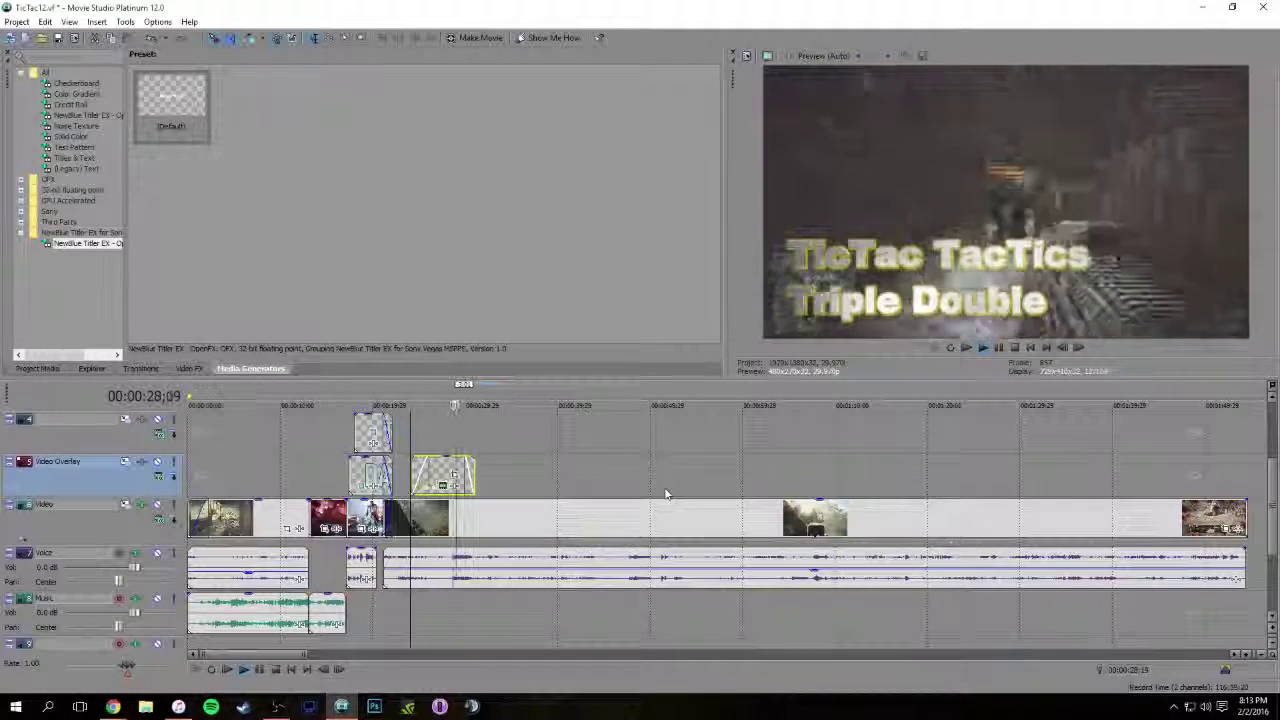
key(space)
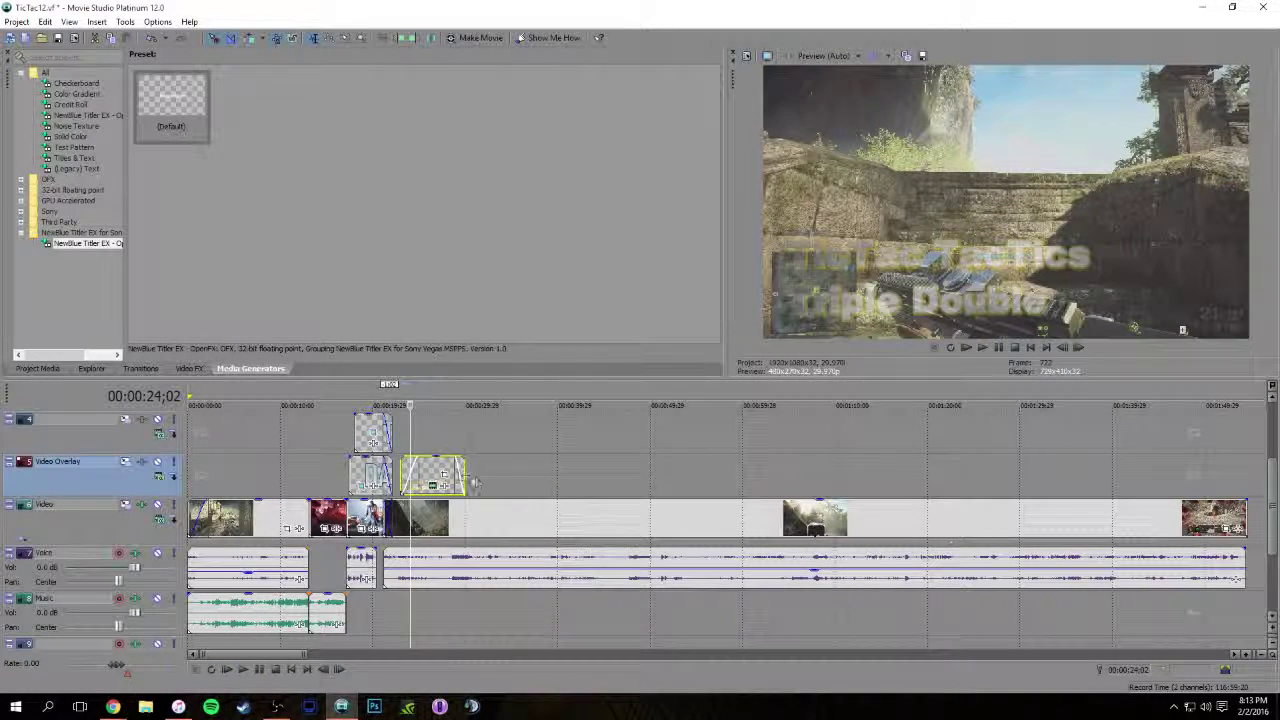
Shift the title event slightly earlier on the Video Overlay track, trim its end shorter, and play it back from just before it
drag(463, 474, 455, 476)
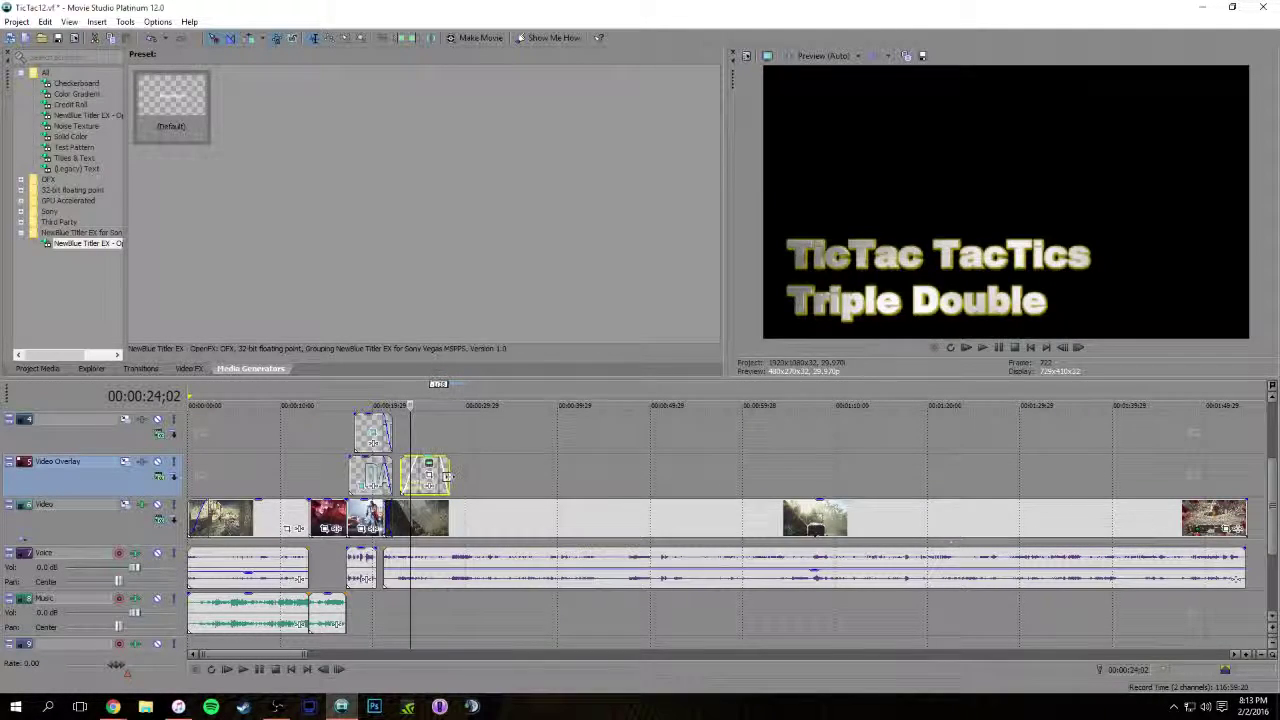
drag(448, 476, 450, 476)
click(393, 404)
key(space)
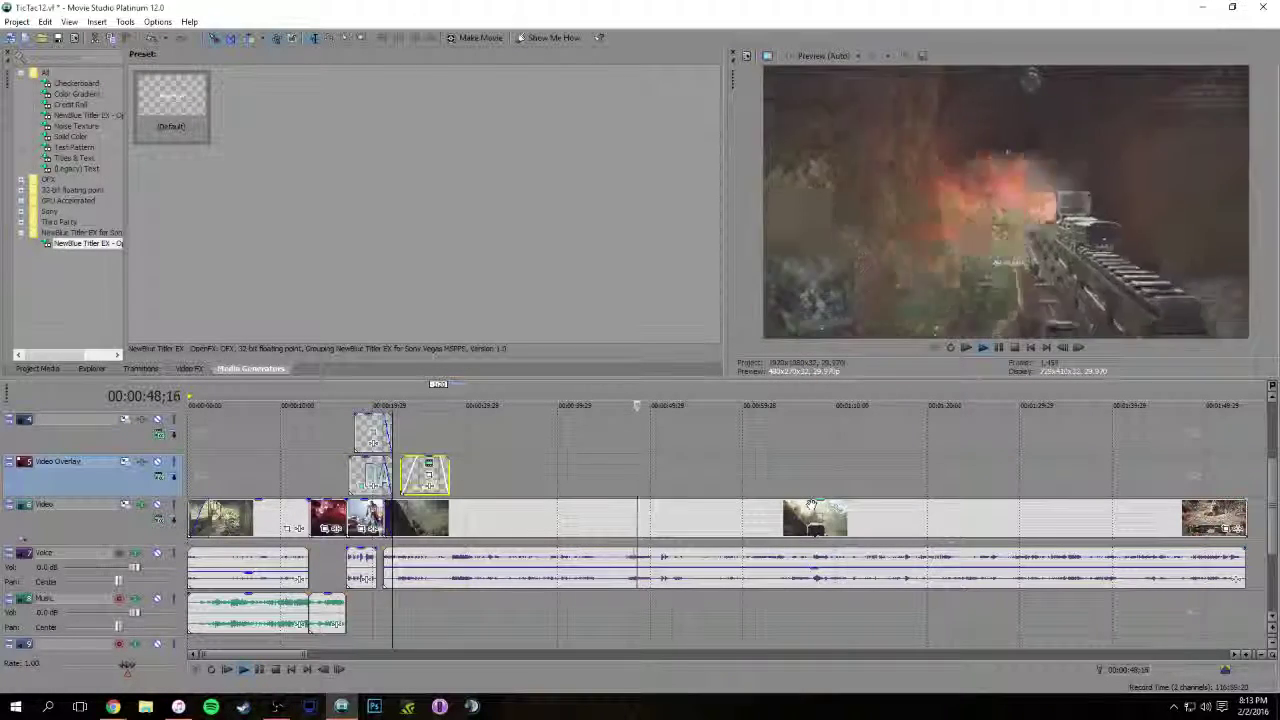
Split the Dbl Triple gameplay clip and its audio at 00:00:56;02 and delete the part after the cut
scroll(1057, 460, down, 1)
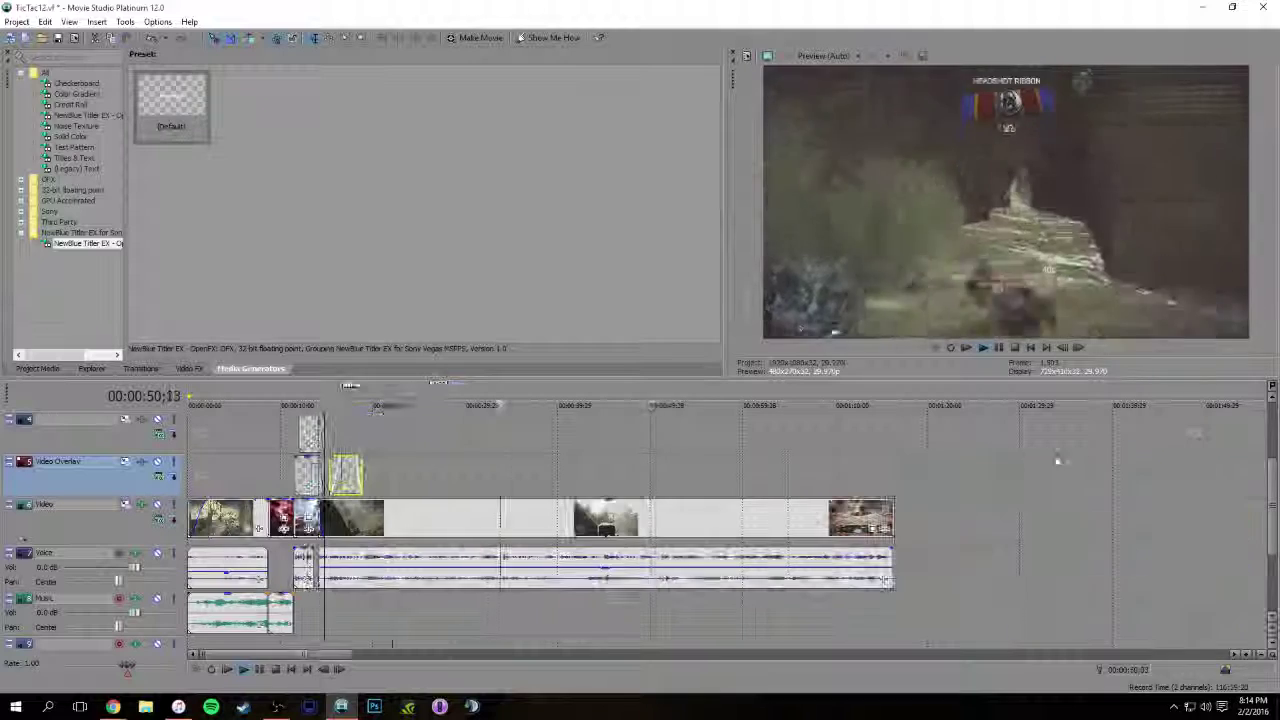
scroll(837, 486, up, 1)
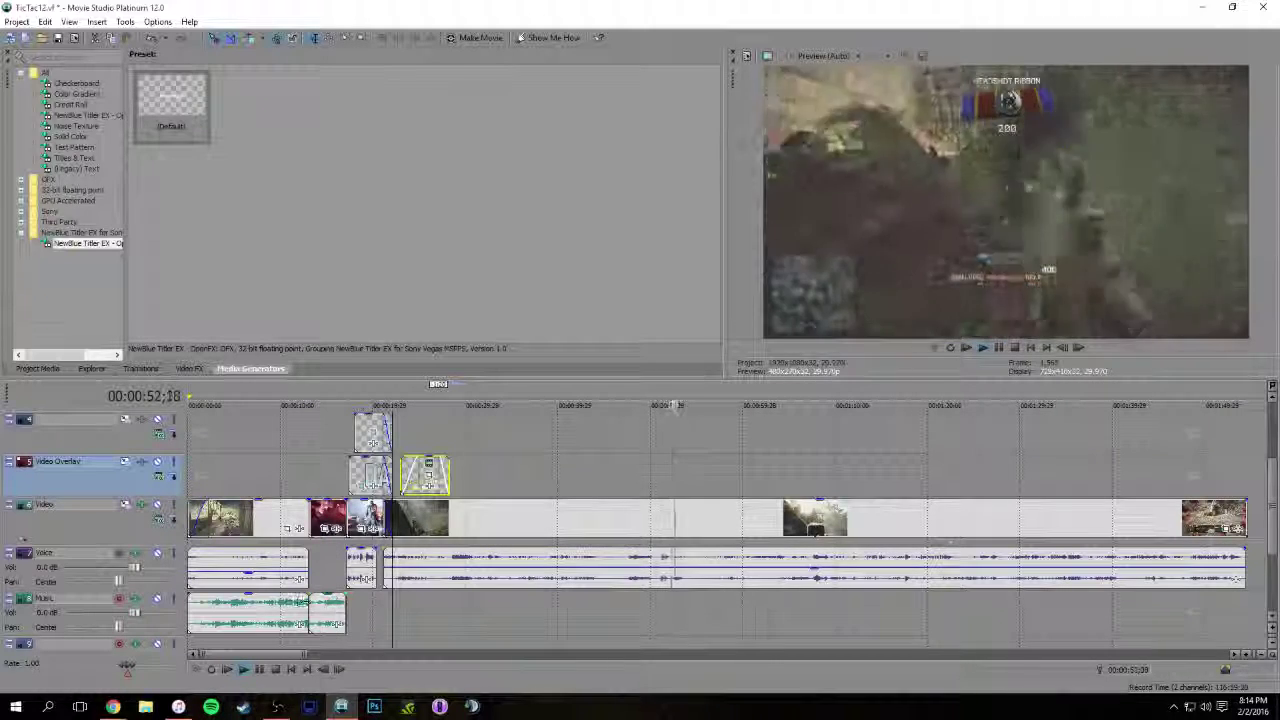
click(262, 670)
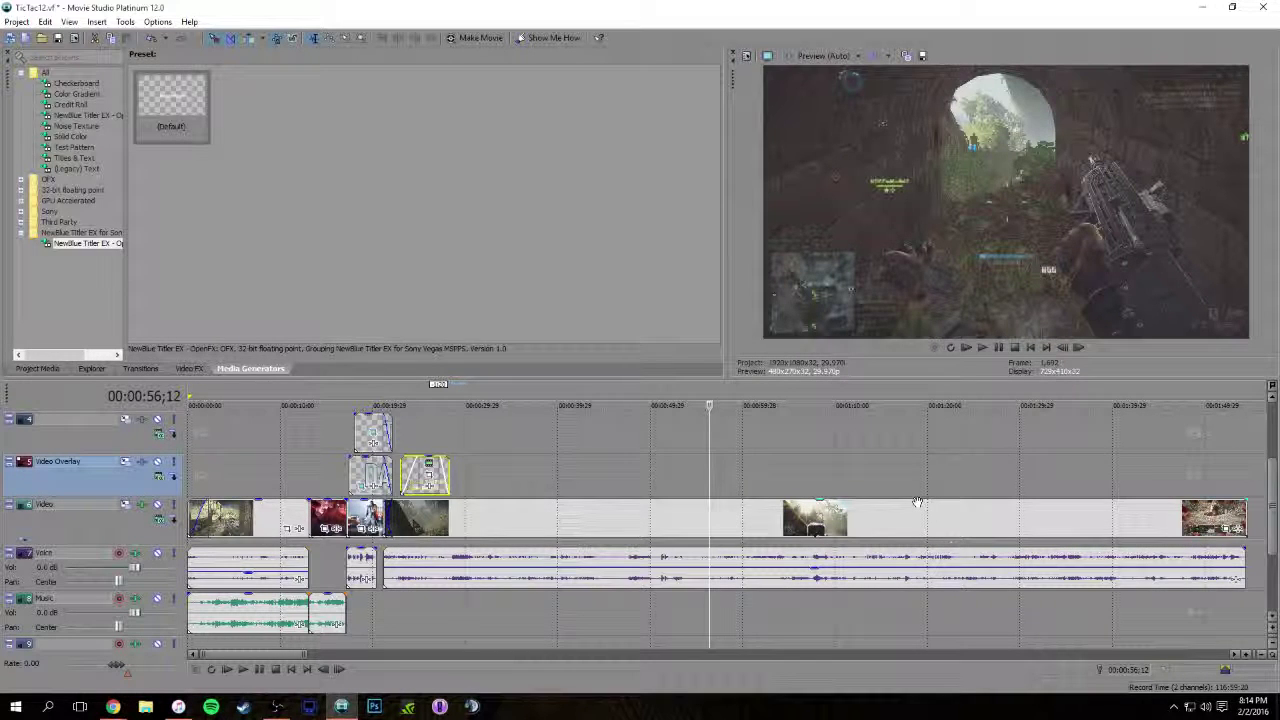
click(711, 518)
key(alt+Left)
key(alt+Left)
key(alt+Left)
key(alt+Left)
key(alt+Left)
key(alt+Left)
key(alt+Left)
key(alt+Left)
key(alt+Left)
key(alt+Left)
key(alt+Left)
key(alt+Left)
key(alt+Left)
key(alt+Left)
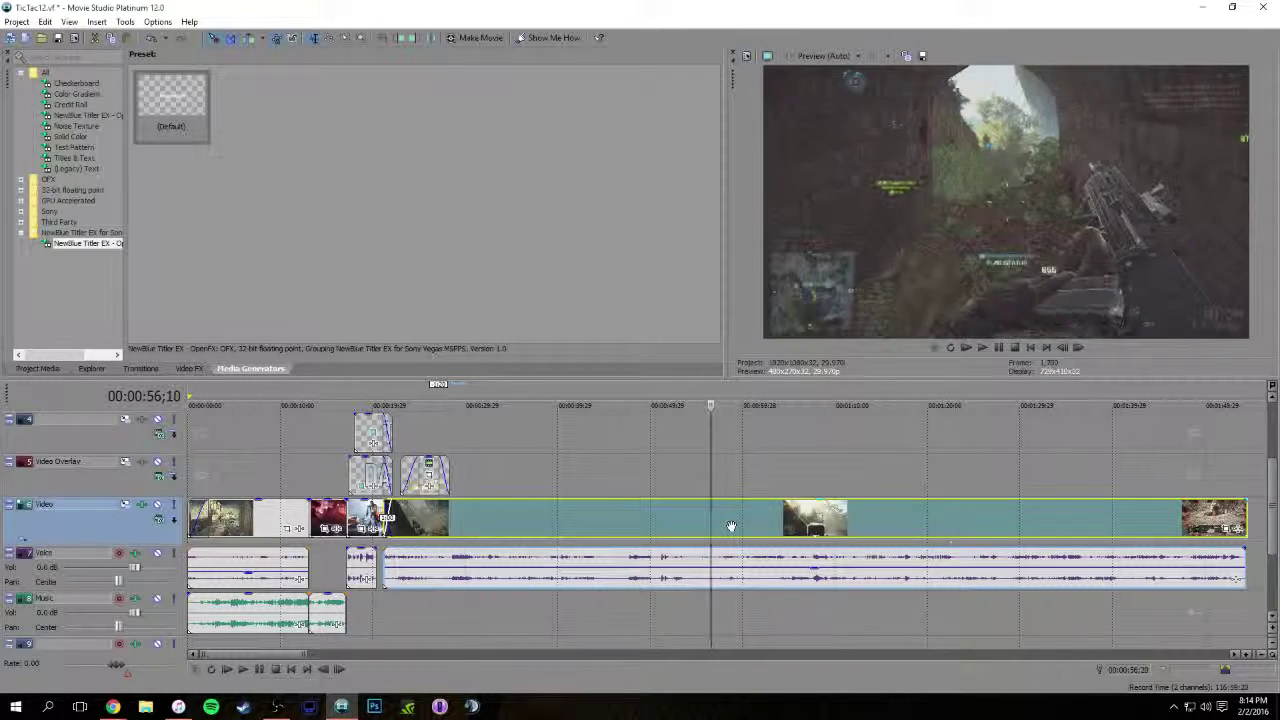
key(s)
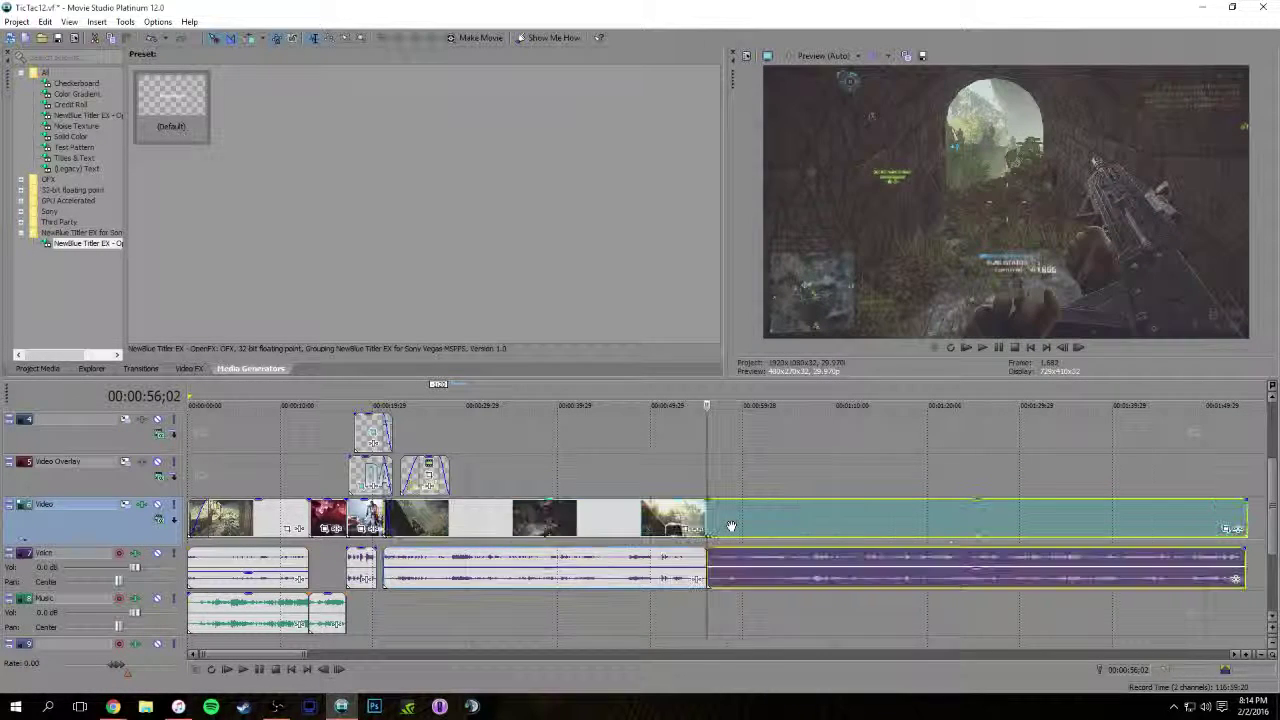
click(790, 516)
key(Delete)
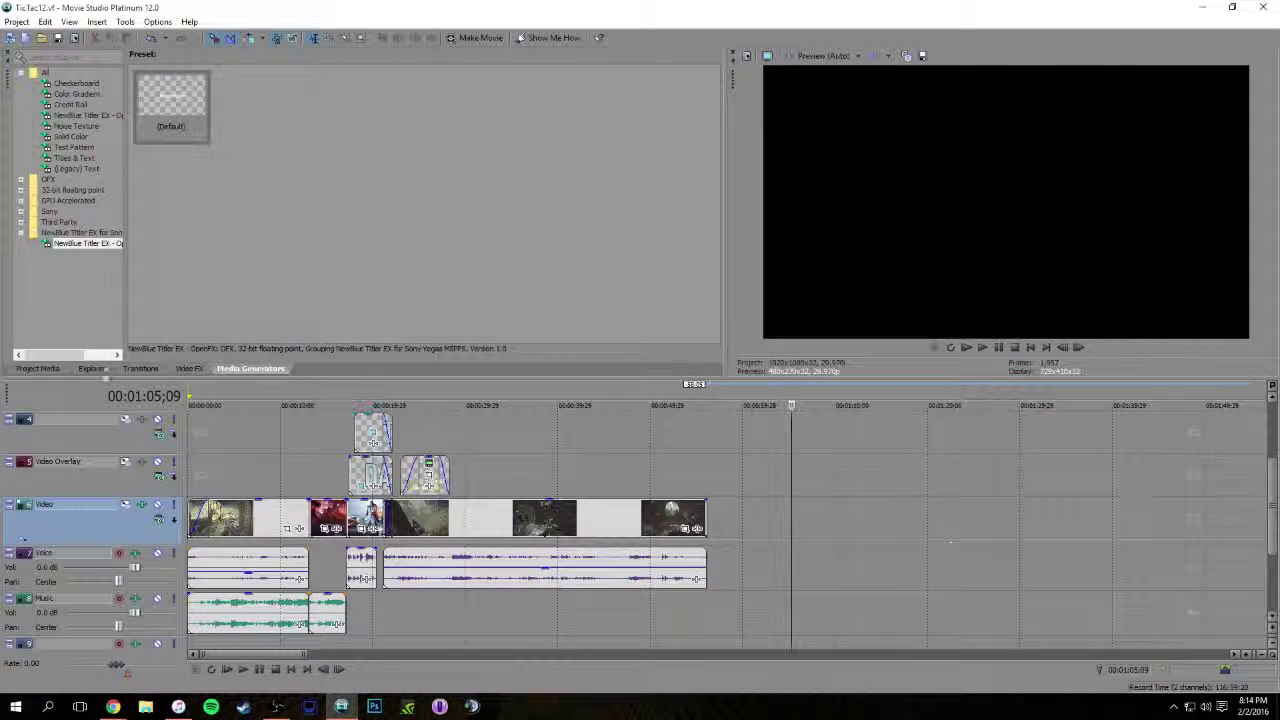
Add B Jungle.mp4 from the Battlefield 4 folder to the Video track after the trimmed gameplay clip
click(95, 369)
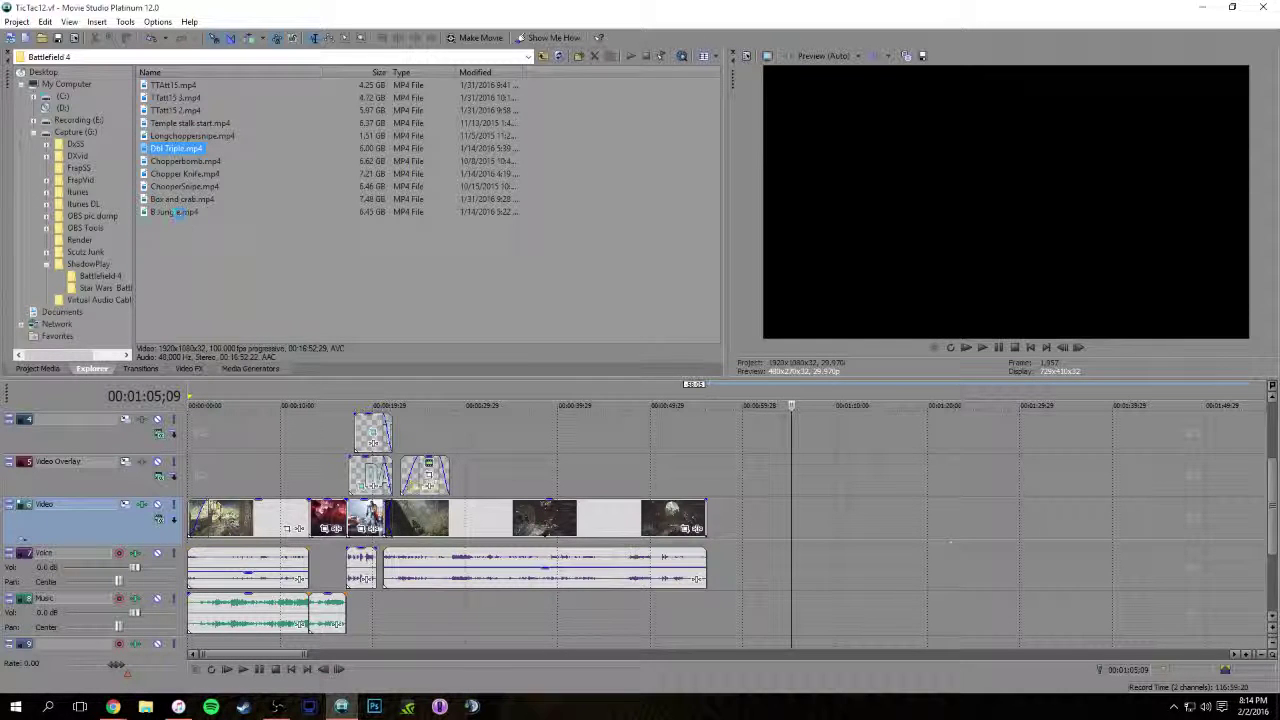
click(181, 213)
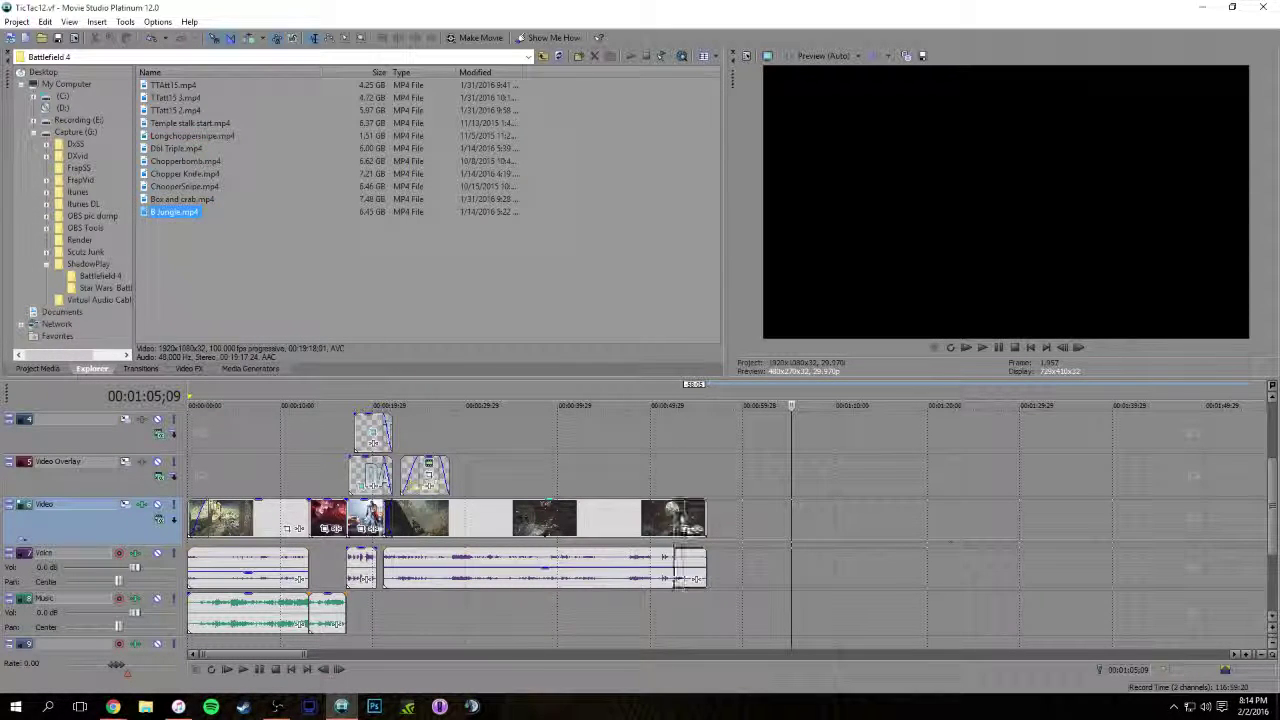
drag(726, 528, 729, 529)
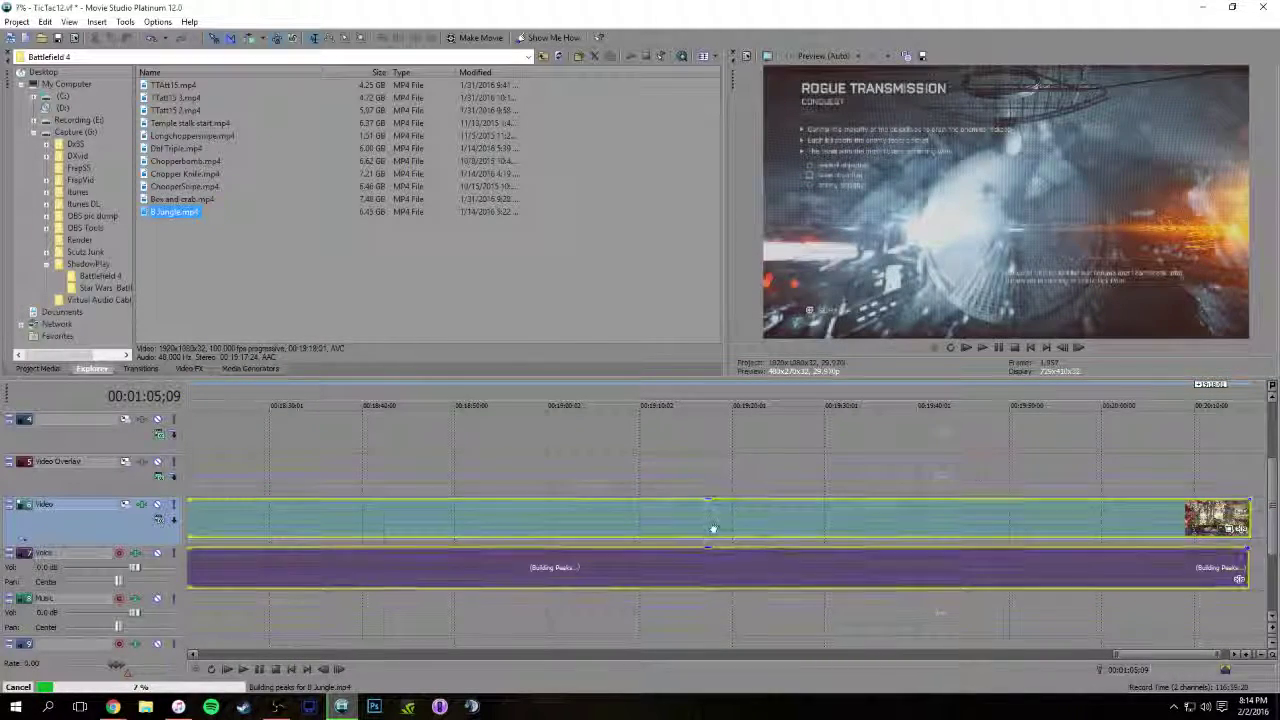
Disable resampling for the B Jungle video event and lower the gain of its audio event to -7.0 dB
right_click(714, 532)
click(752, 516)
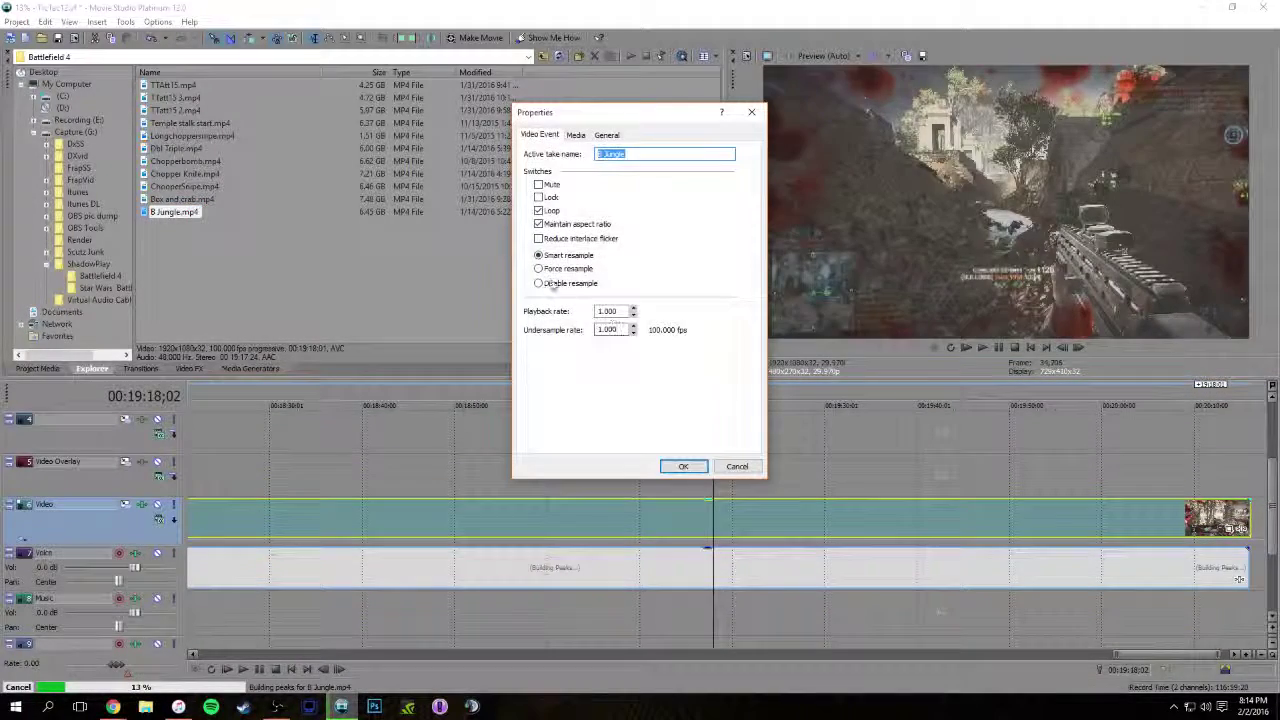
click(681, 465)
click(699, 556)
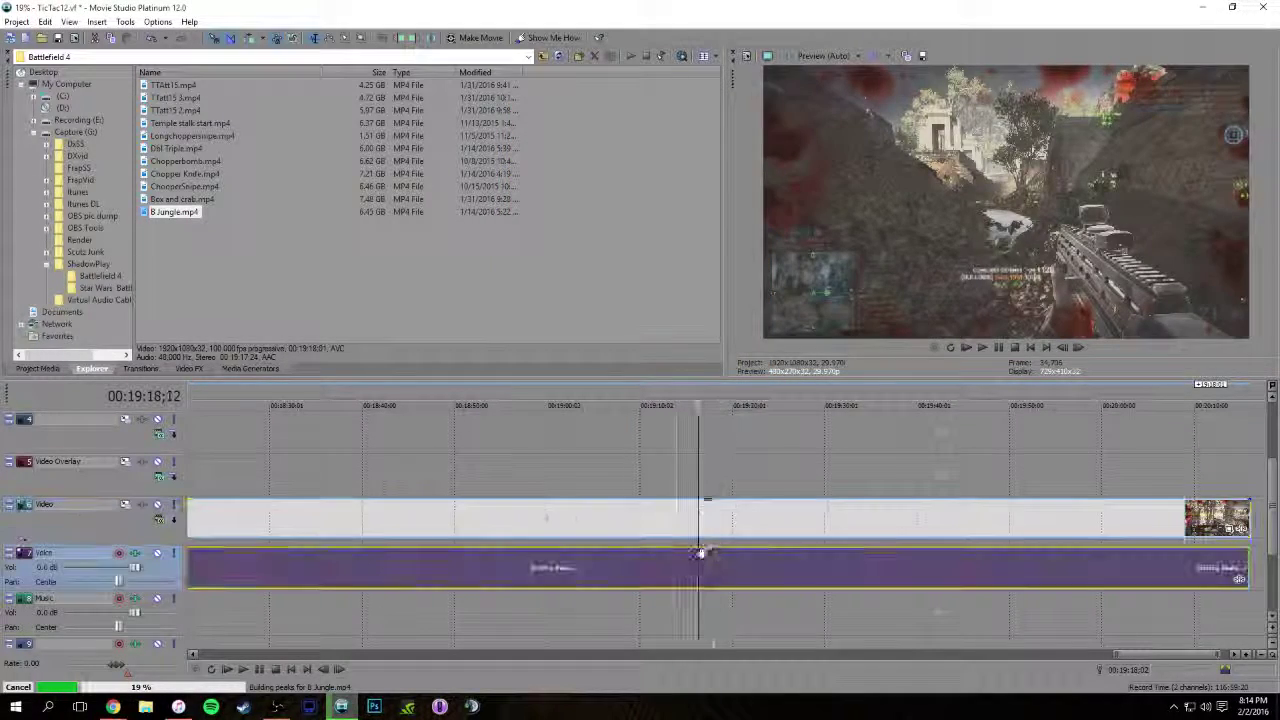
drag(708, 553, 713, 576)
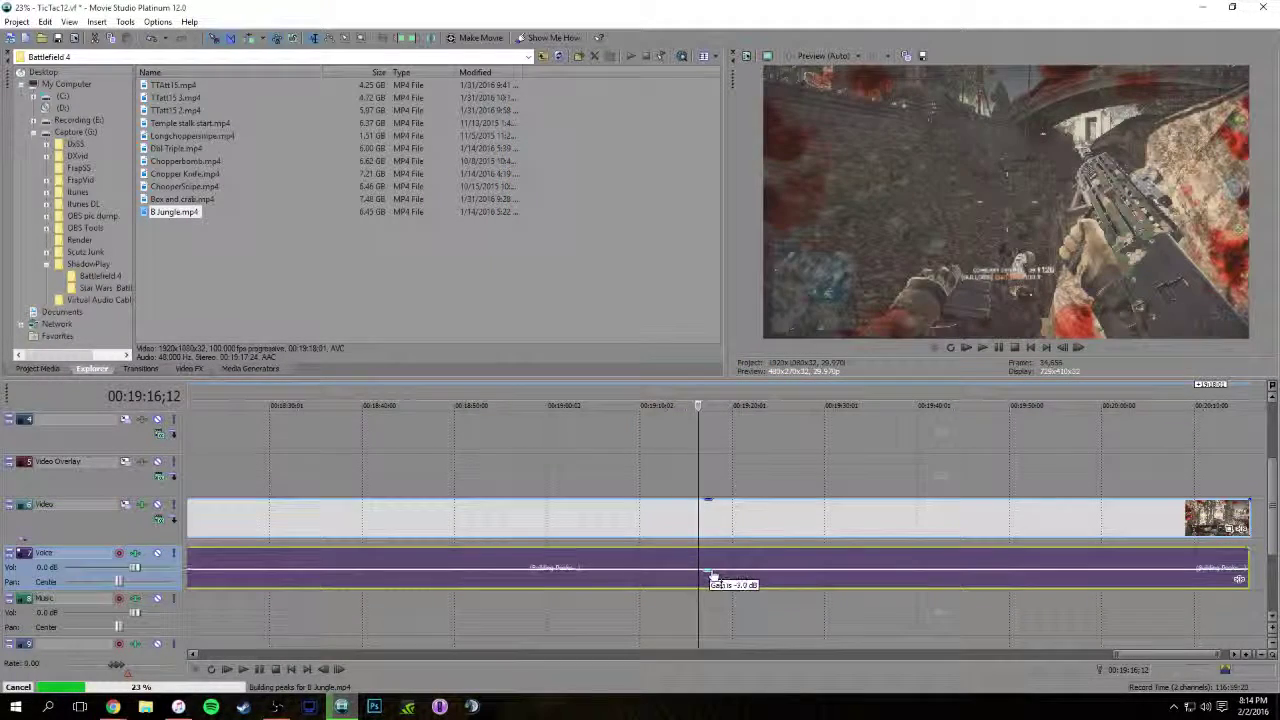
Play the B Jungle clip to find its highlight, split it at 00:19:27;08, and delete everything before the cut
click(937, 400)
key(space)
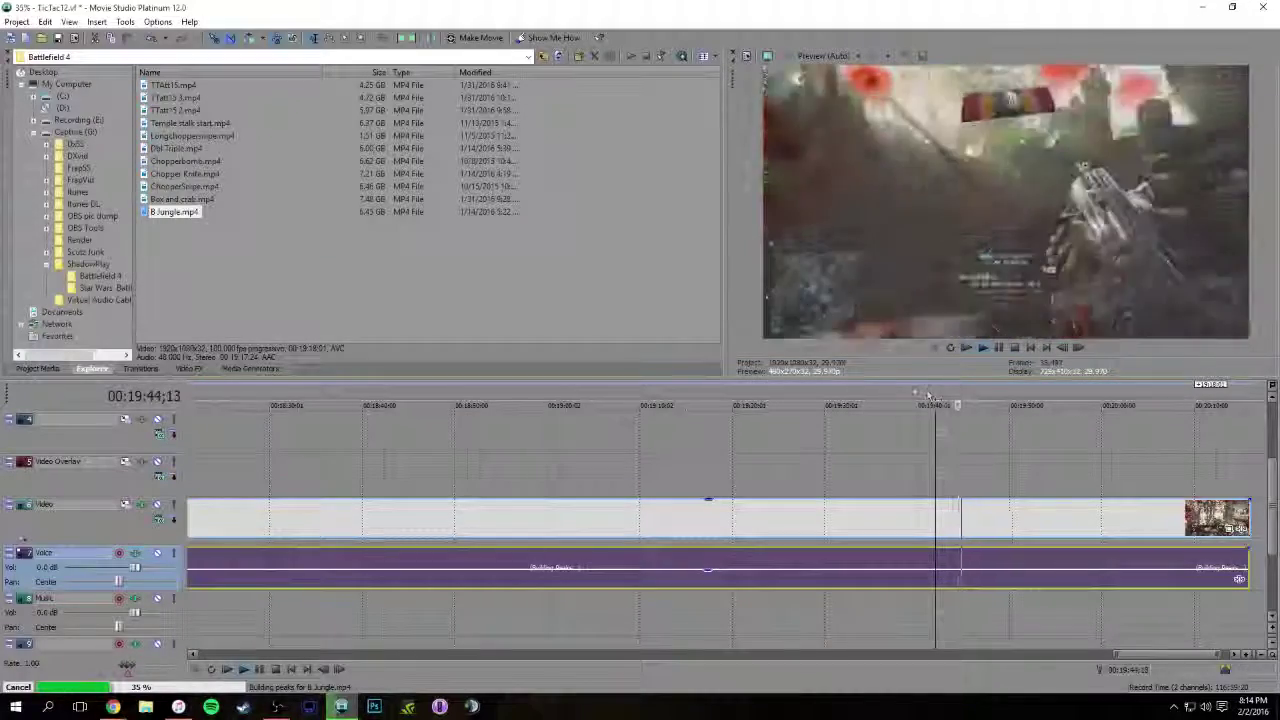
click(850, 400)
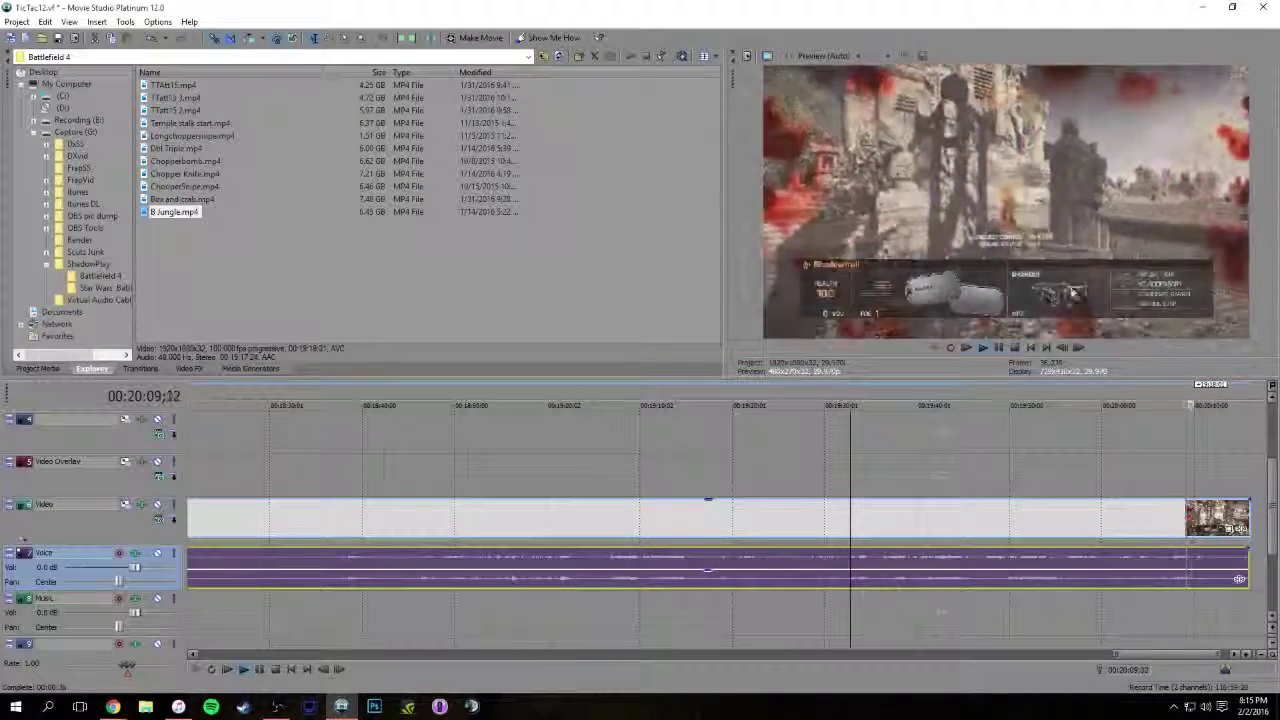
key(space)
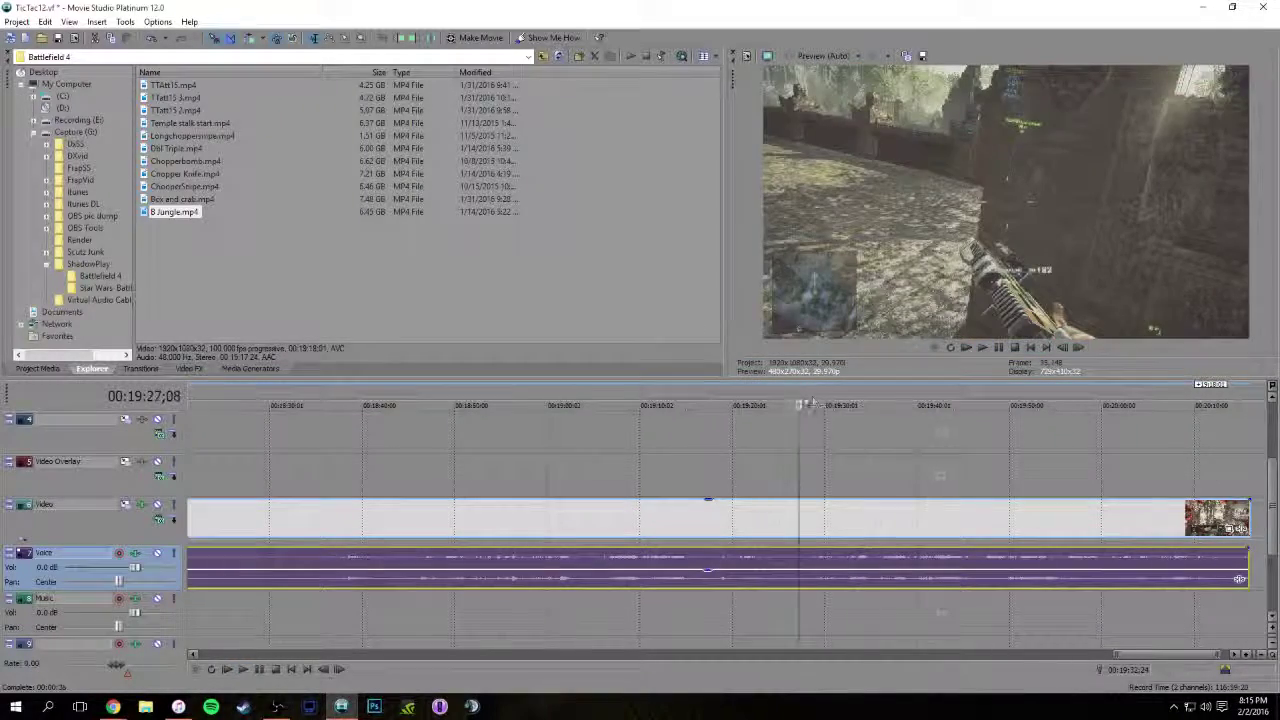
key(space)
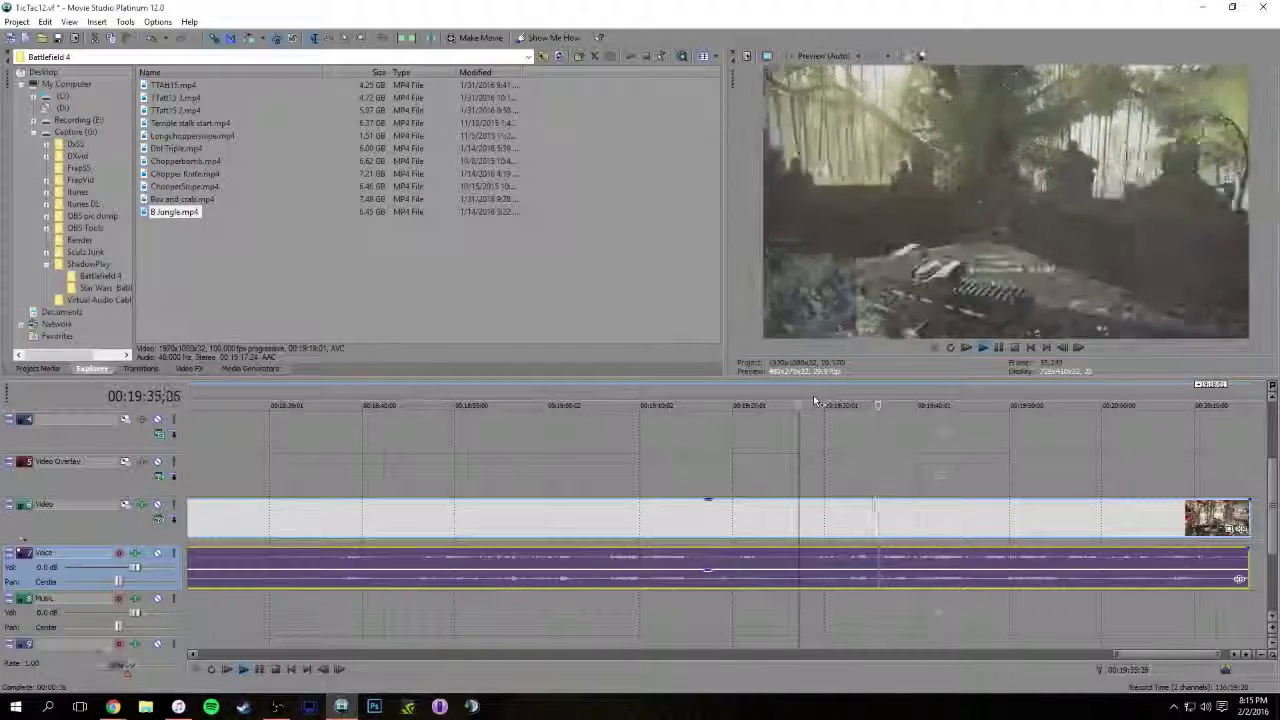
key(space)
key(s)
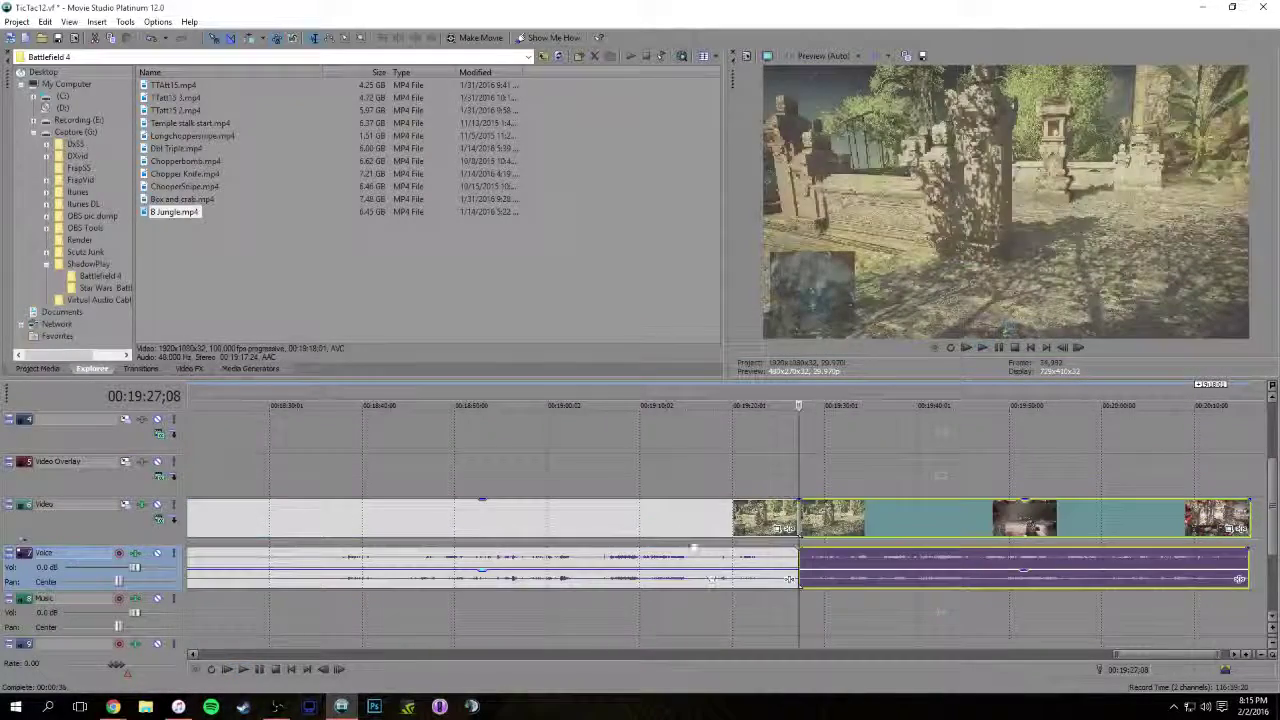
click(677, 522)
key(Delete)
Move the remaining B Jungle segment back along the timeline so it overlaps the end of the Dbl Triple clip in a one-second crossfade
scroll(794, 574, down, 1)
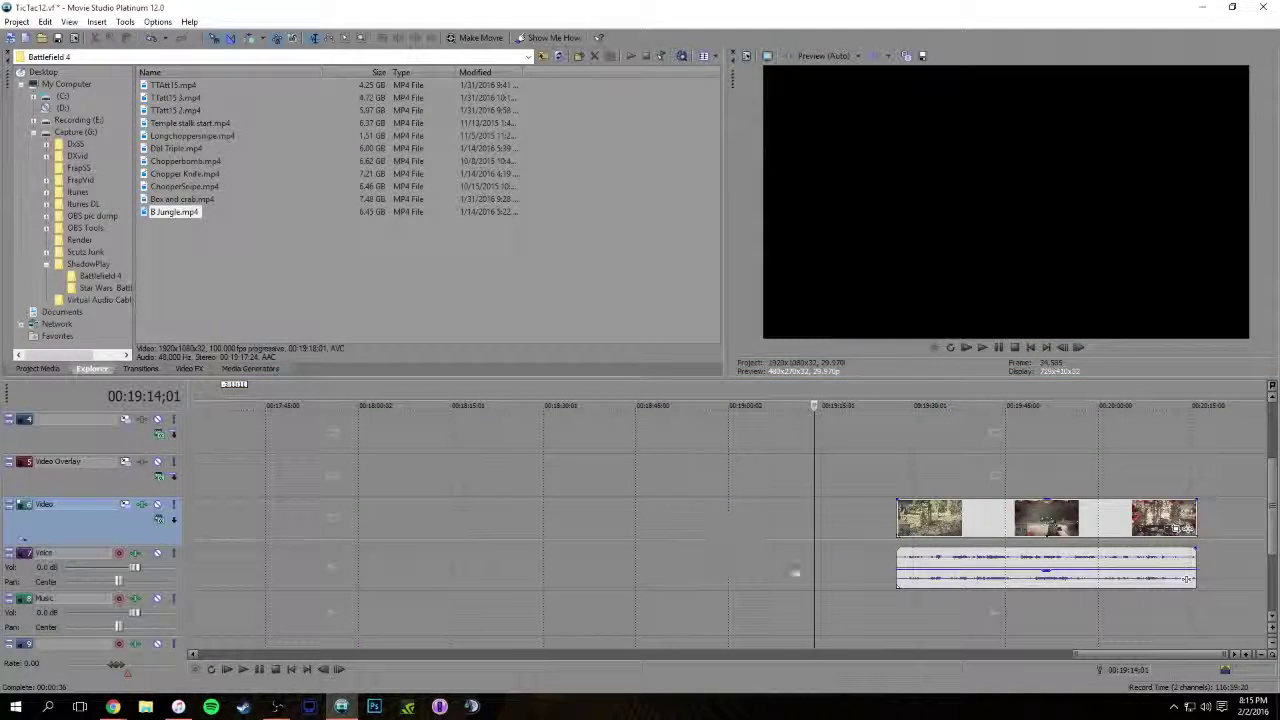
drag(1033, 516, 353, 515)
scroll(335, 467, down, 1)
scroll(400, 478, down, 3)
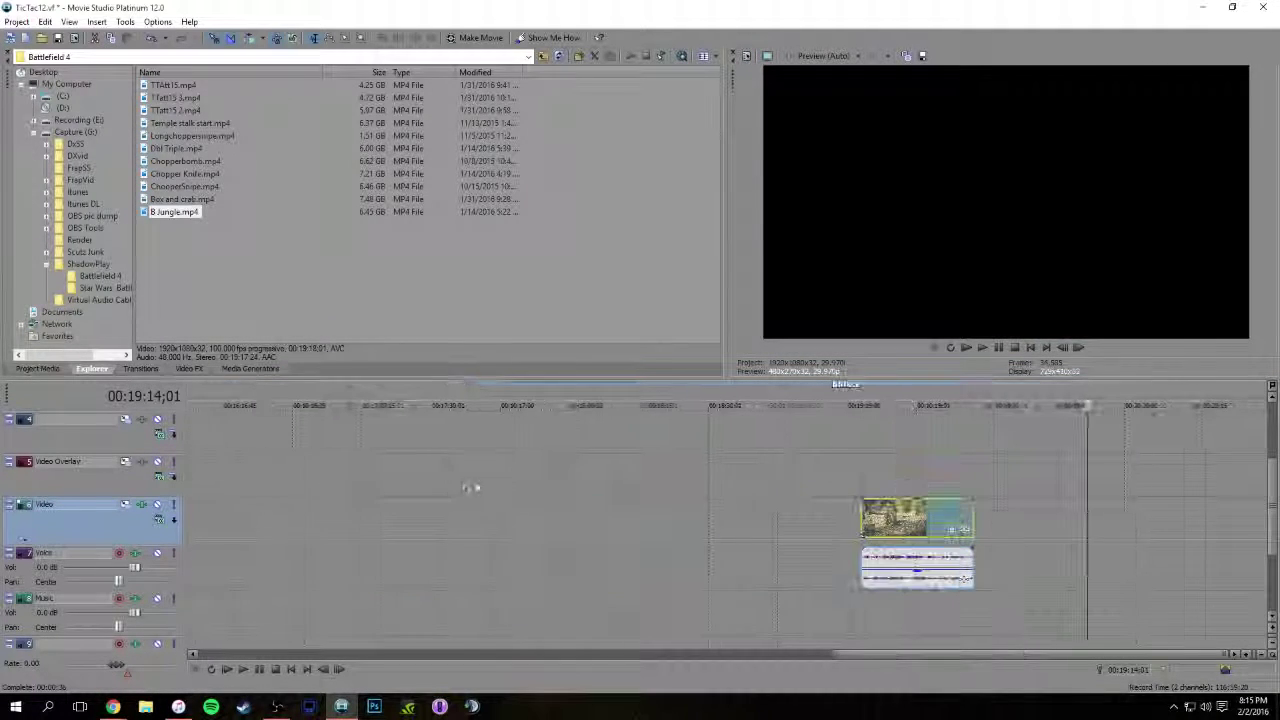
drag(1027, 508, 273, 510)
scroll(272, 457, down, 3)
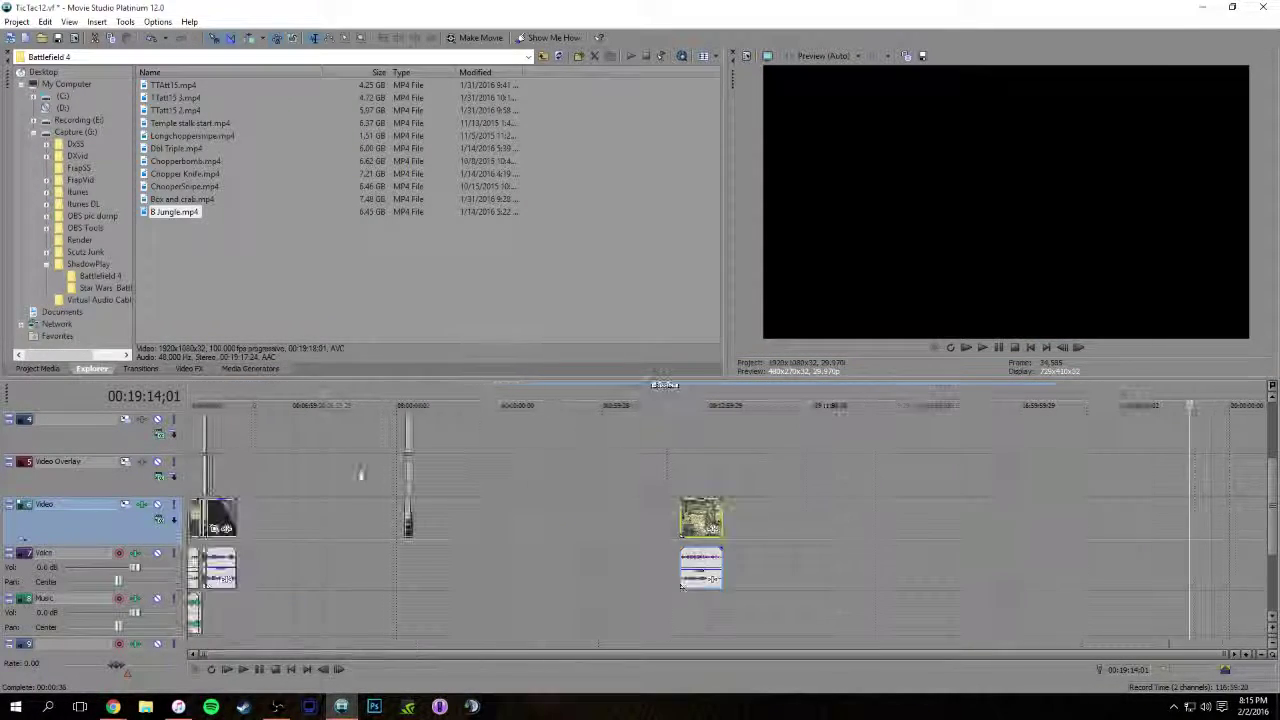
drag(681, 584, 245, 584)
click(243, 470)
scroll(371, 535, up, 6)
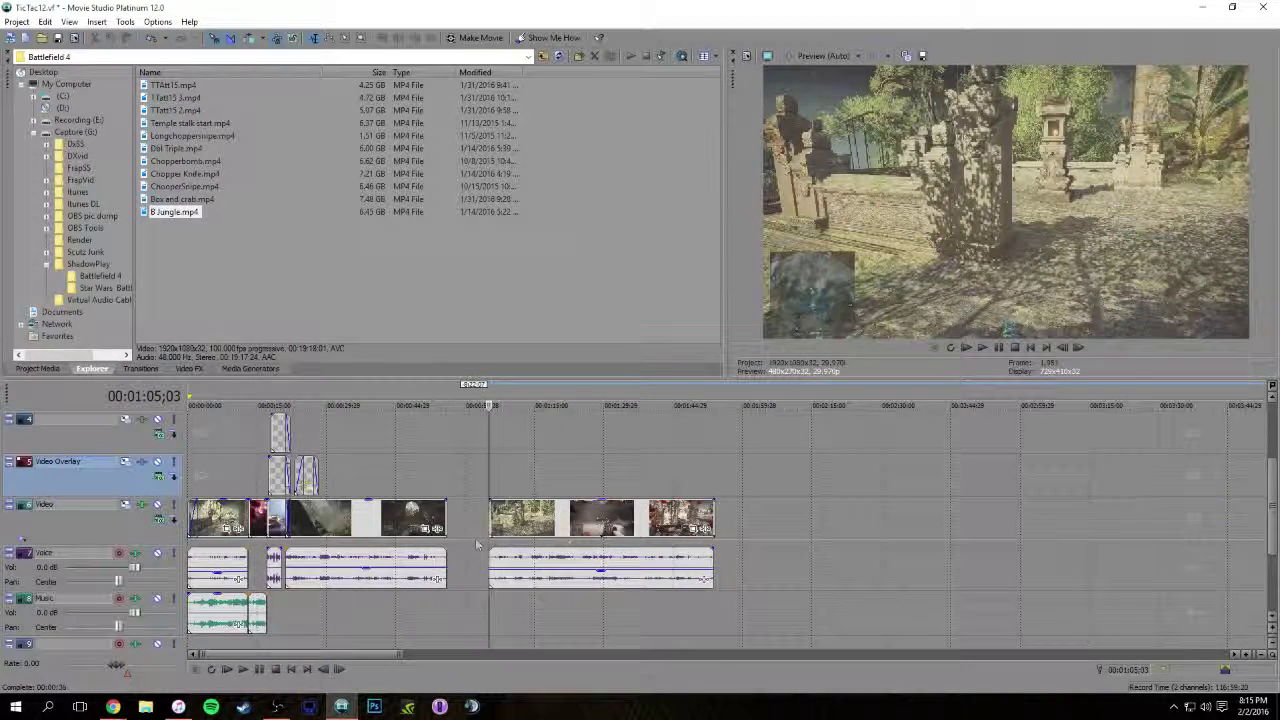
drag(590, 524, 539, 528)
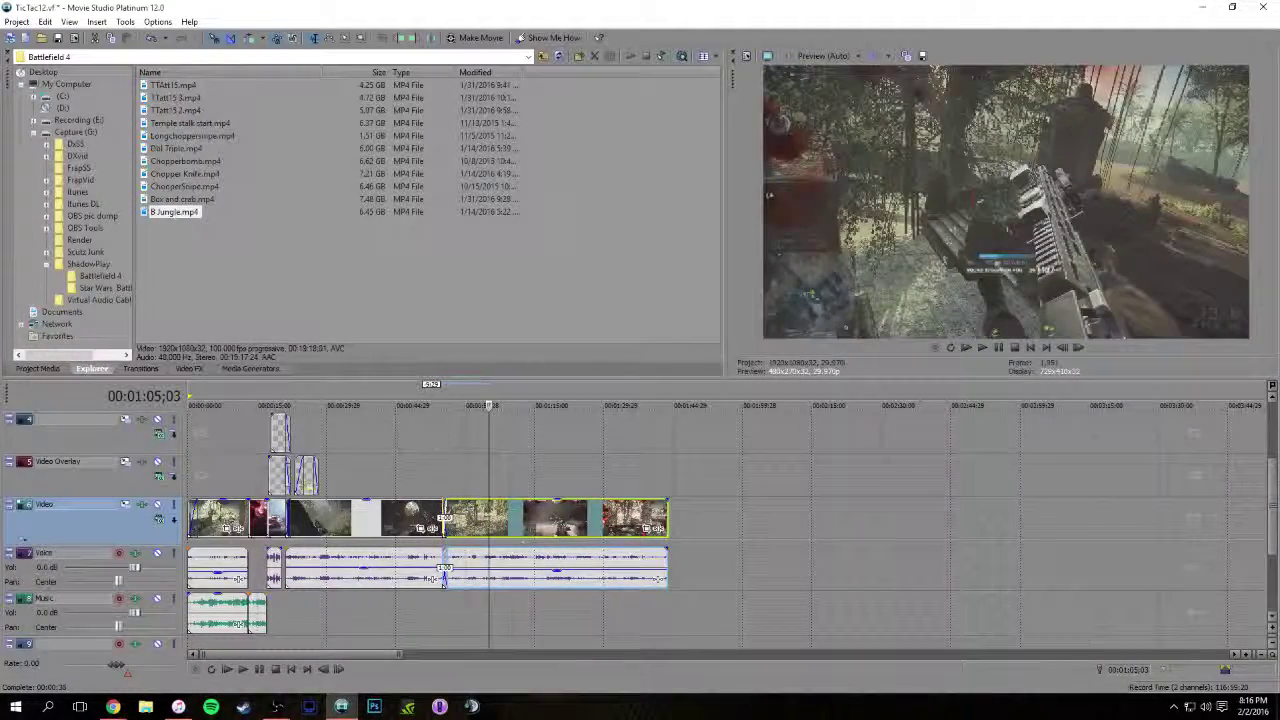
Apply the default Flash transition to the one-second crossfade between the Dbl Triple and B Jungle clips
click(446, 404)
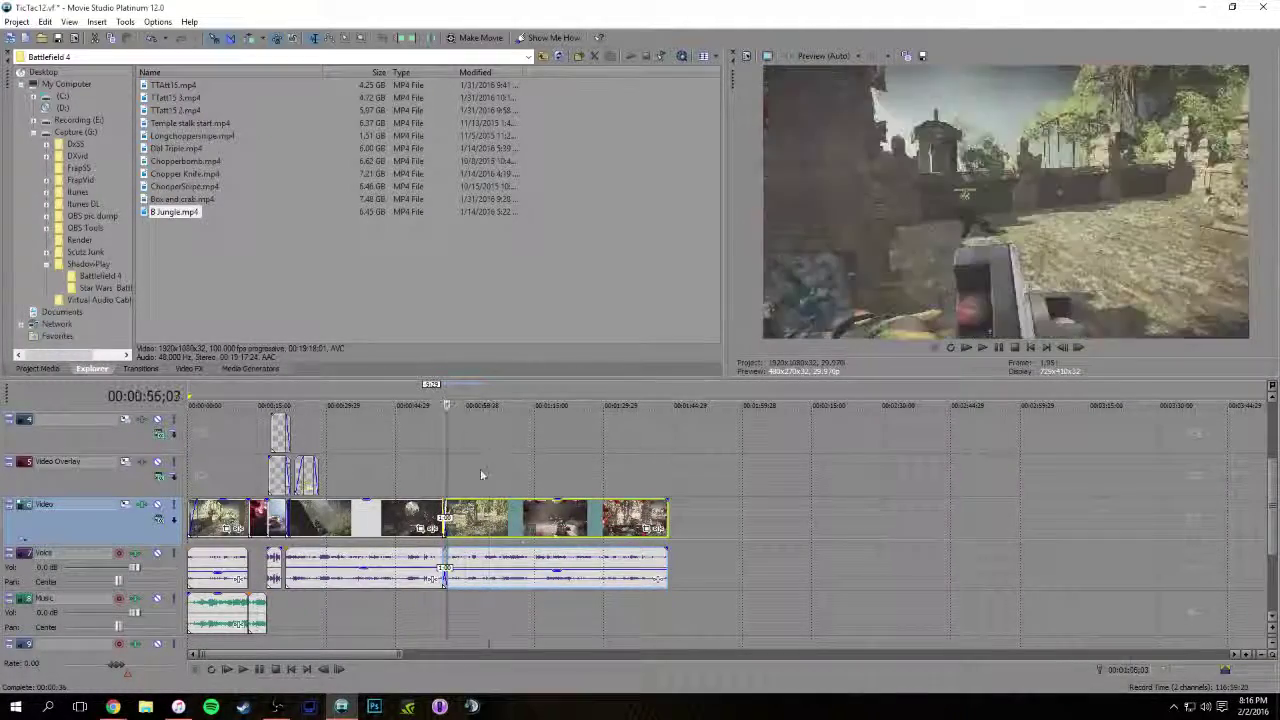
scroll(483, 474, up, 7)
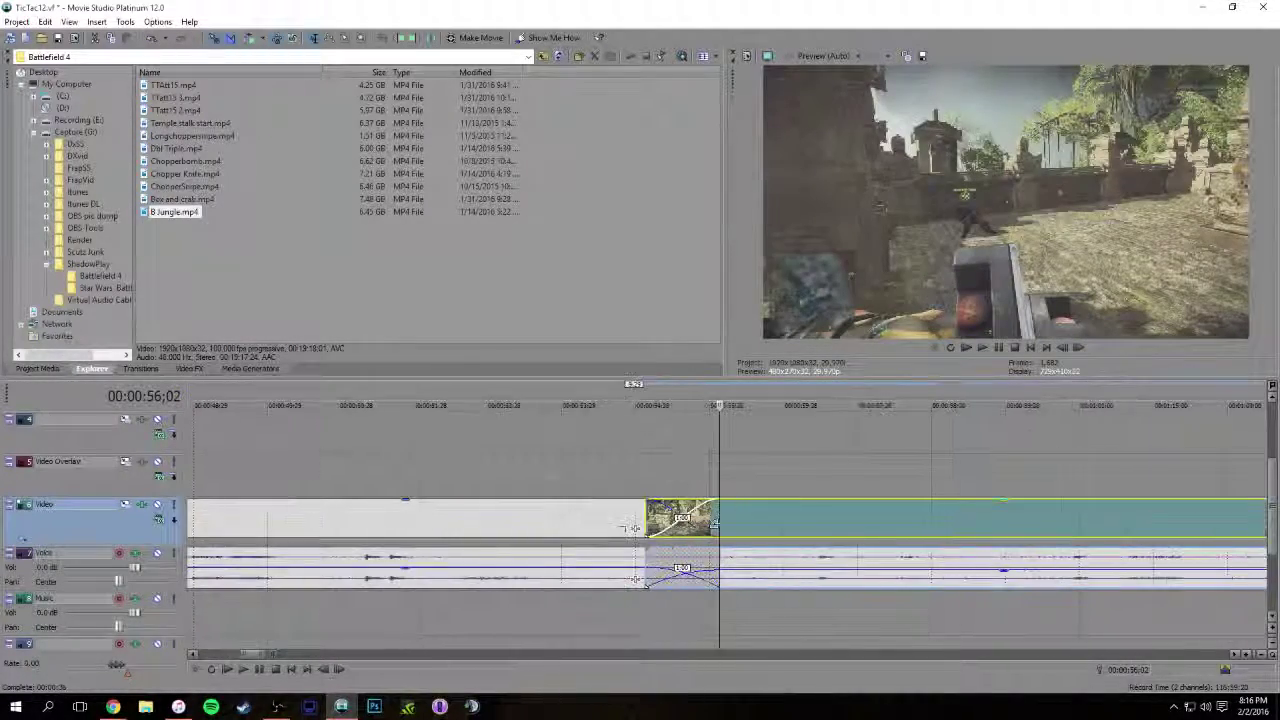
scroll(622, 528, up, 2)
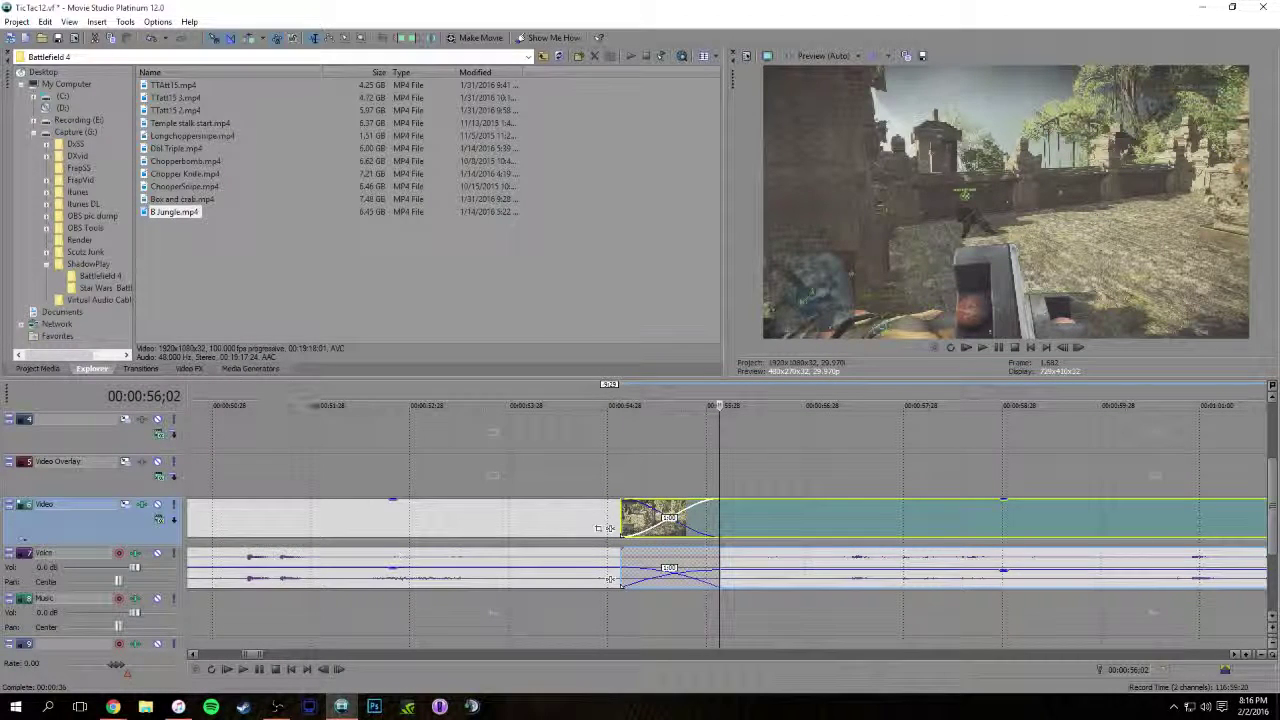
click(130, 369)
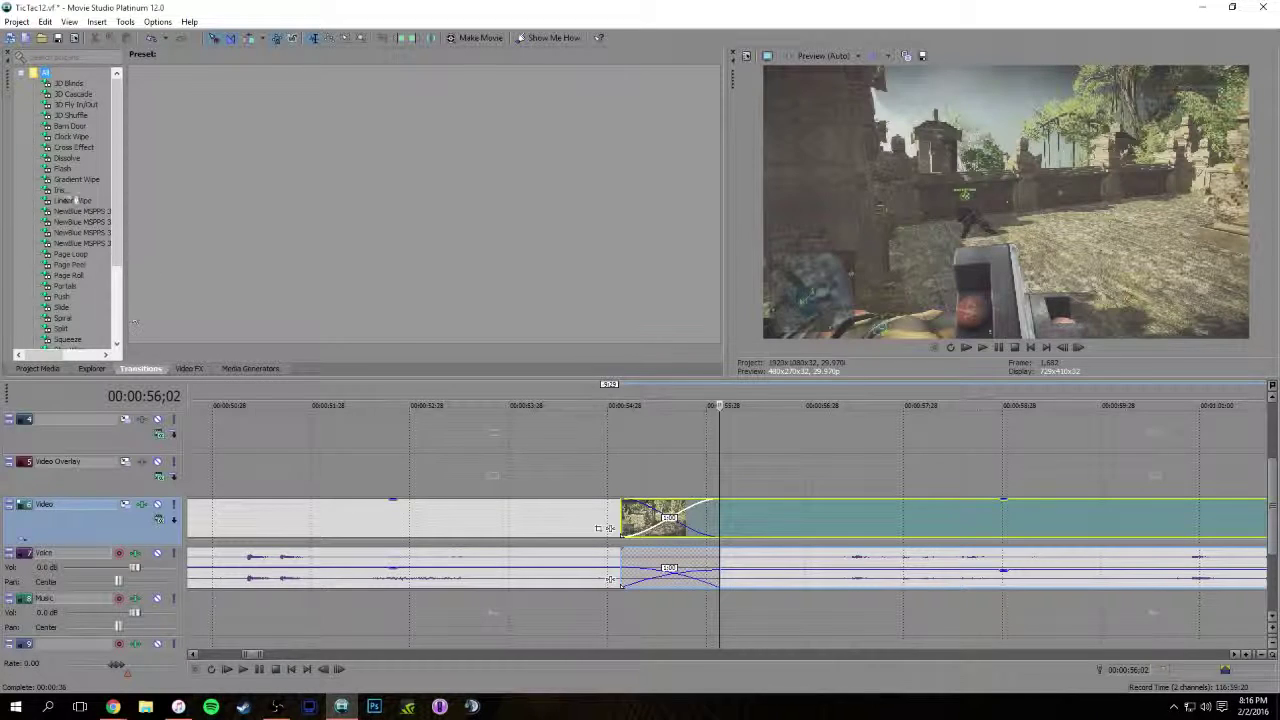
drag(171, 100, 663, 533)
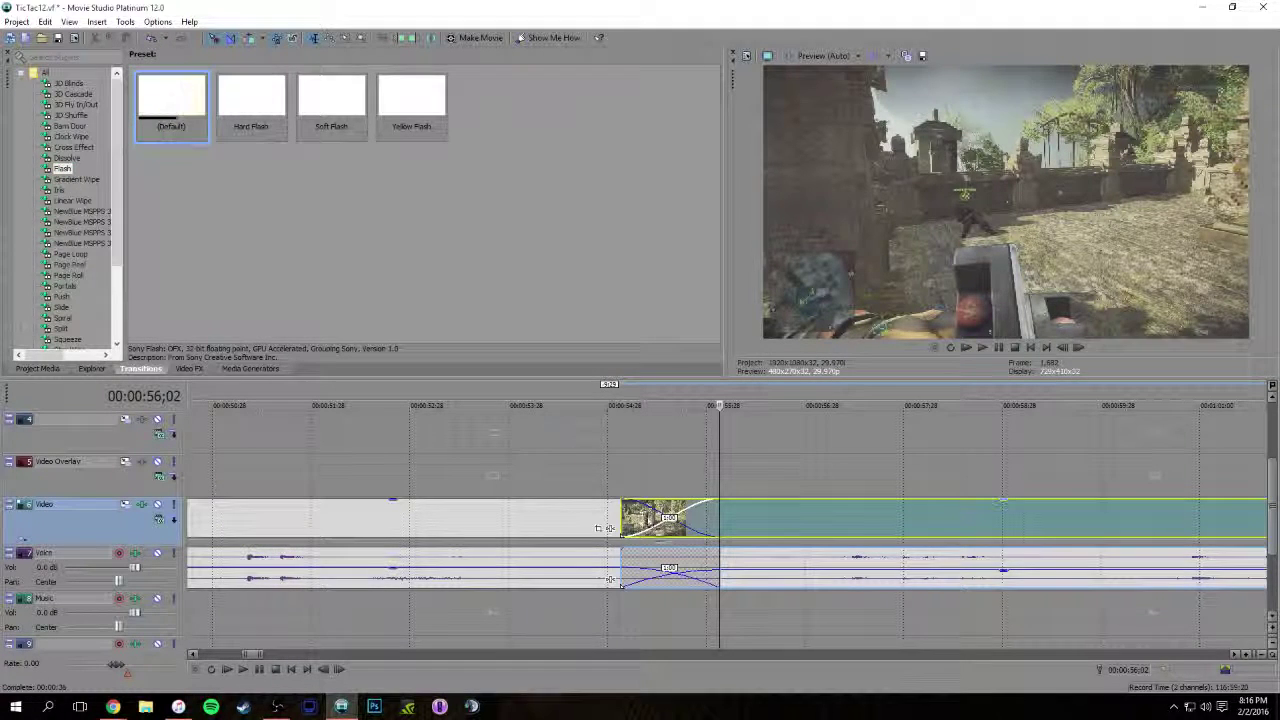
Tint the Flash transition orange with HSV 28, 0.92, 0.91 and play it back from just before the crossfade
click(415, 159)
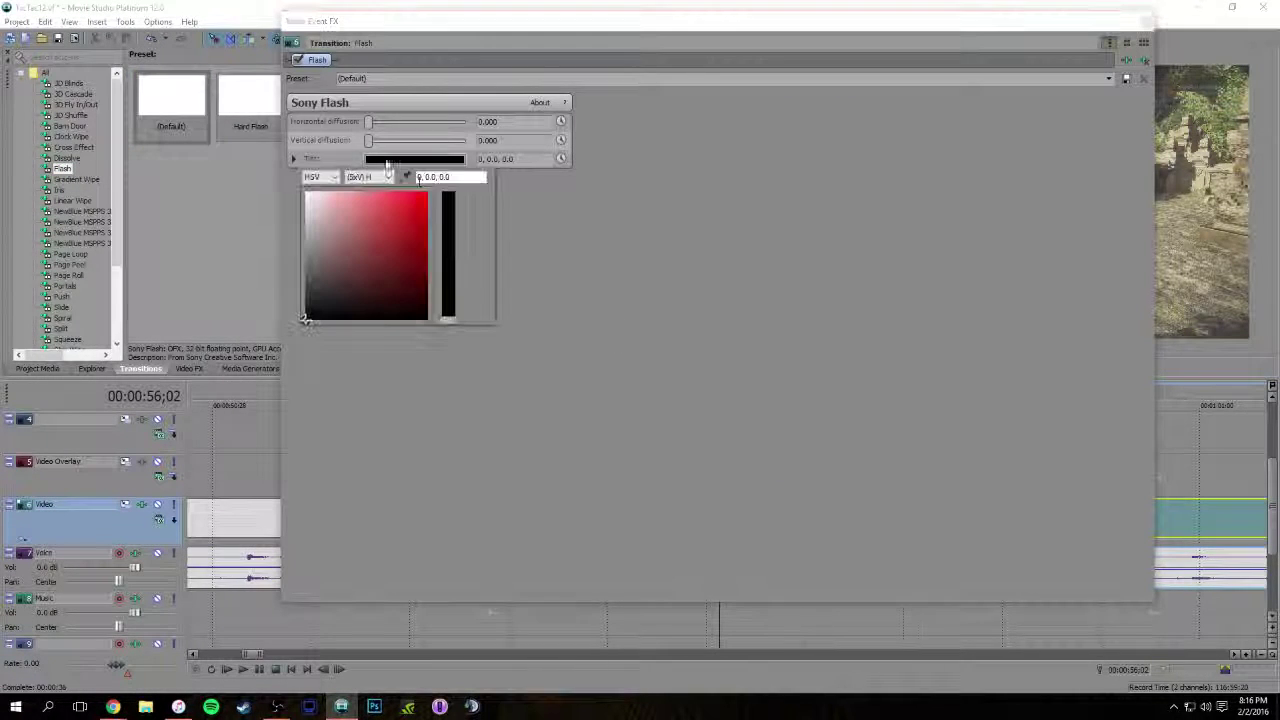
click(418, 203)
drag(455, 330, 452, 314)
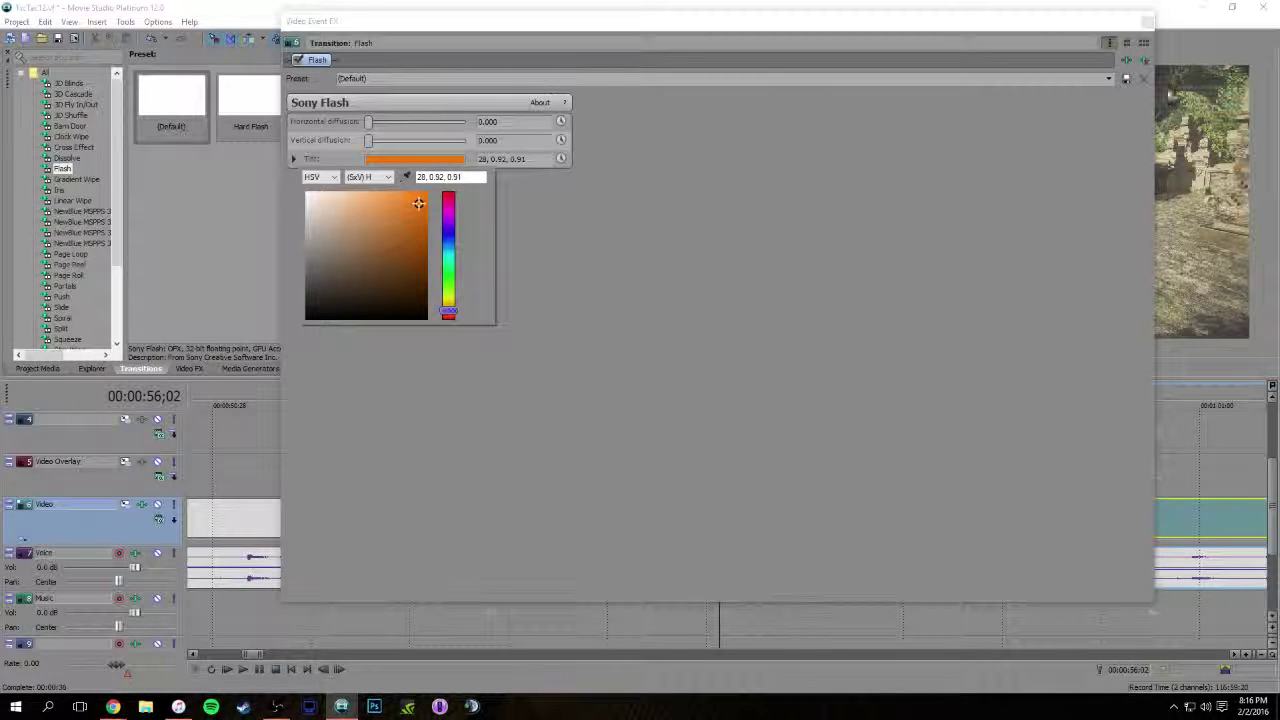
click(1015, 166)
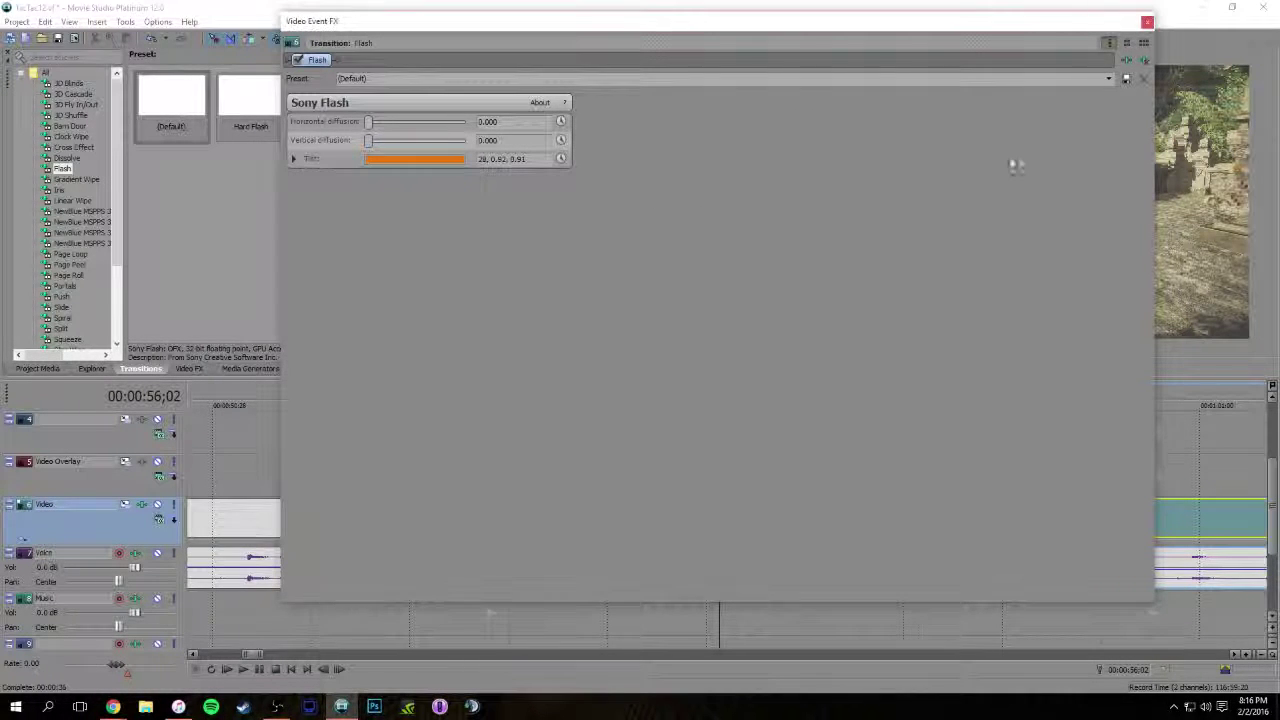
click(1147, 21)
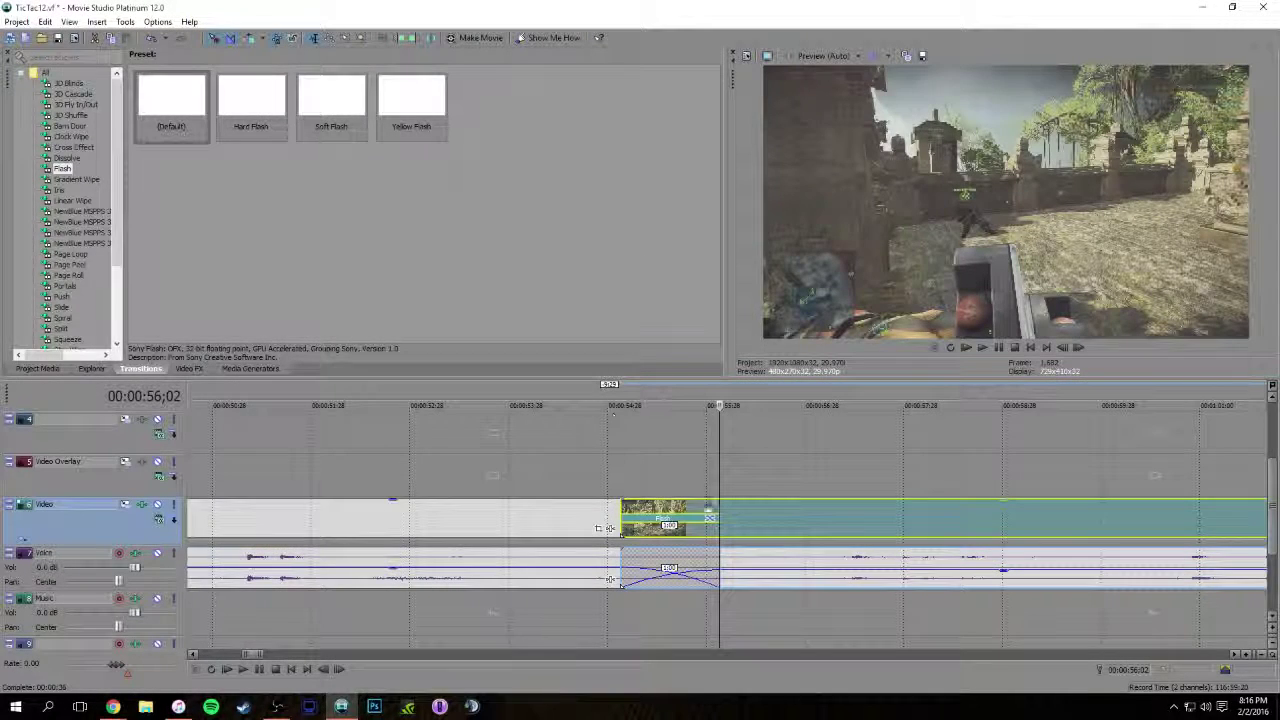
click(607, 405)
key(space)
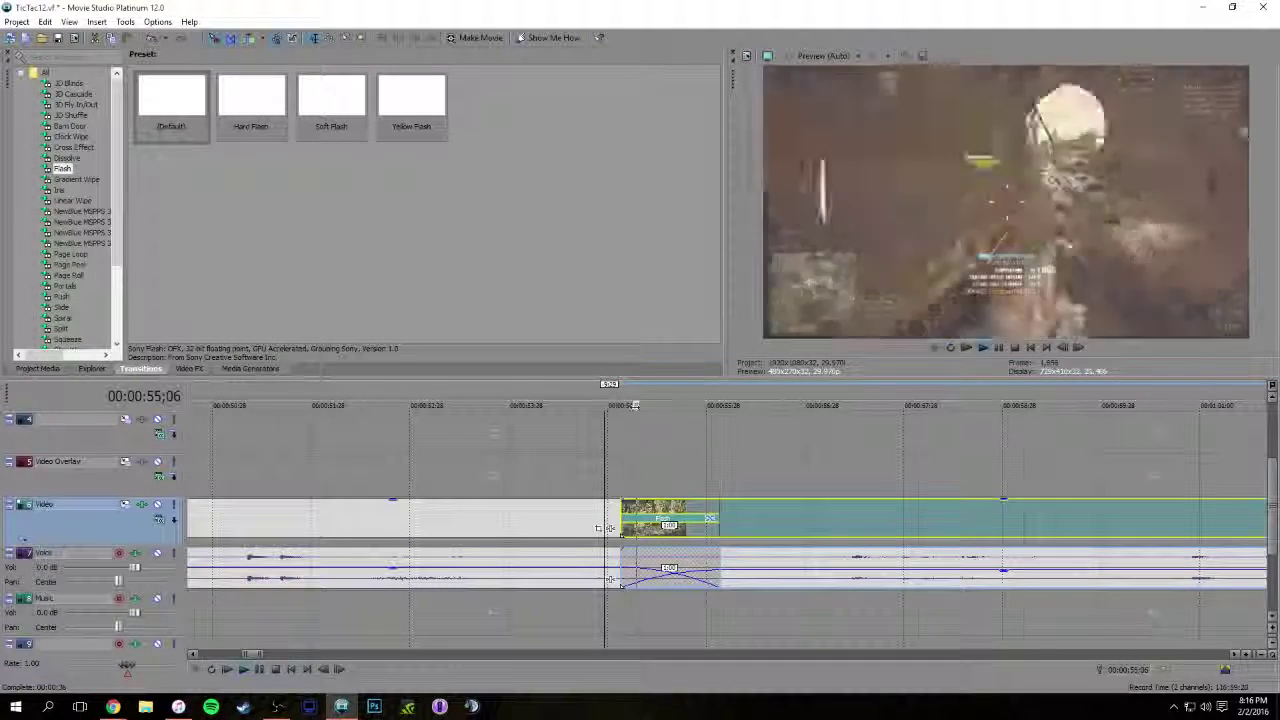
key(space)
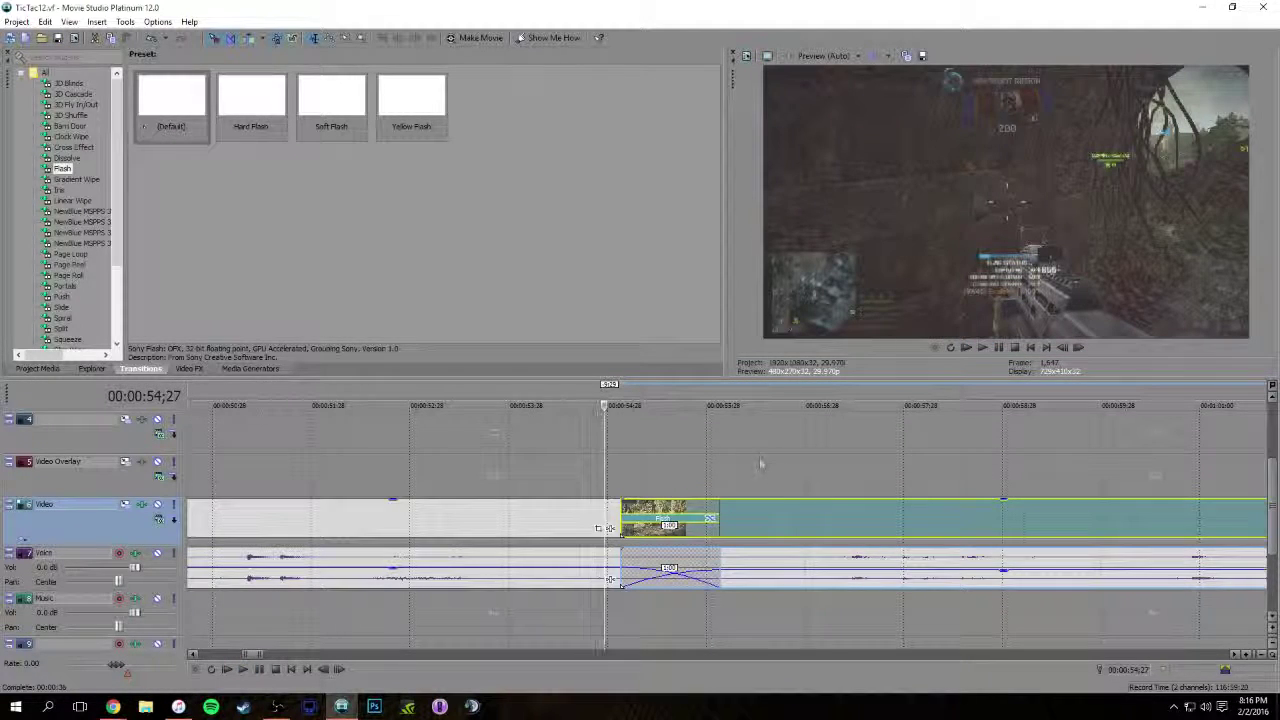
Paste the "TicTac TacTics Triple Double" title onto Video Overlay at 00:00:57;04 as a new source media copy and open it for editing
scroll(763, 464, down, 8)
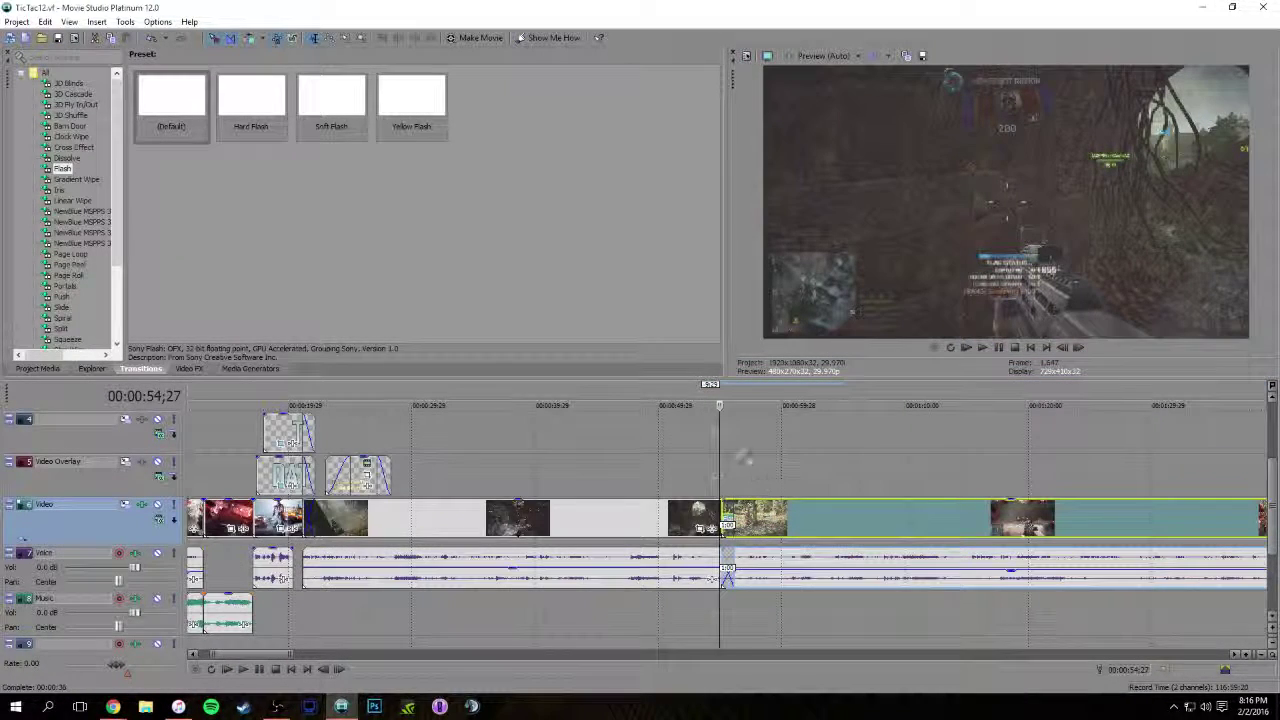
click(357, 472)
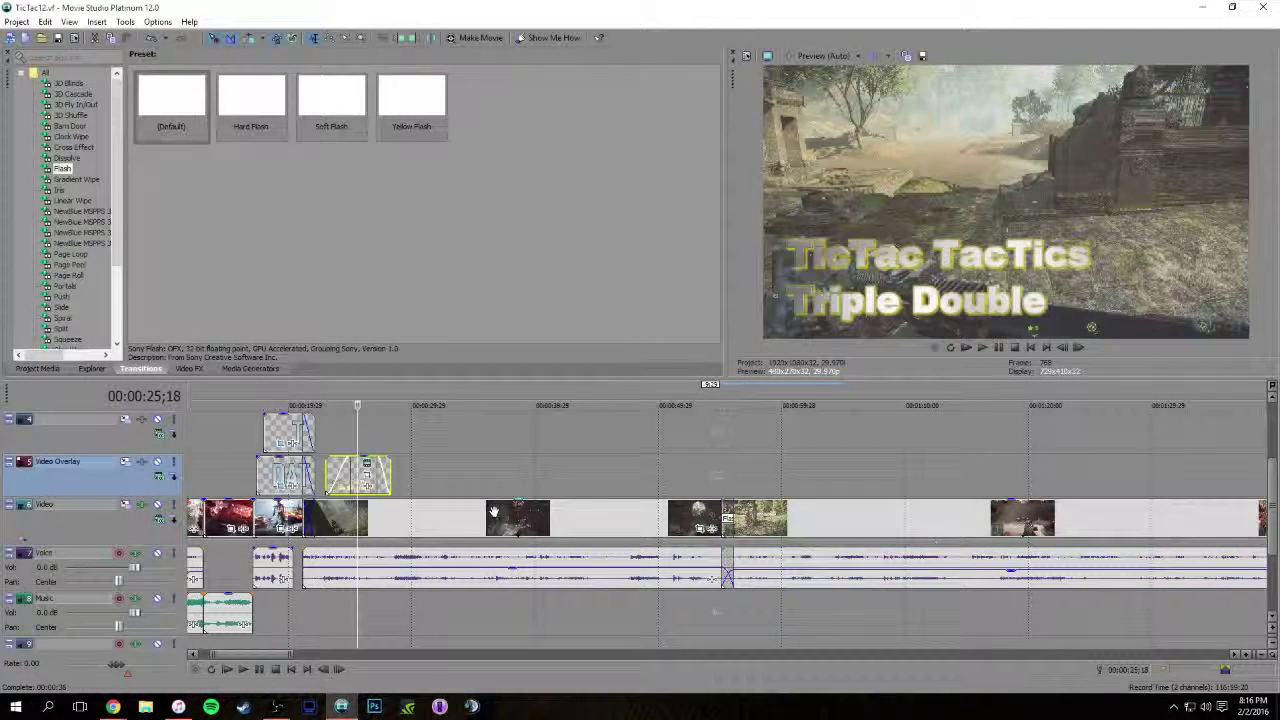
click(746, 472)
key(ctrl+v)
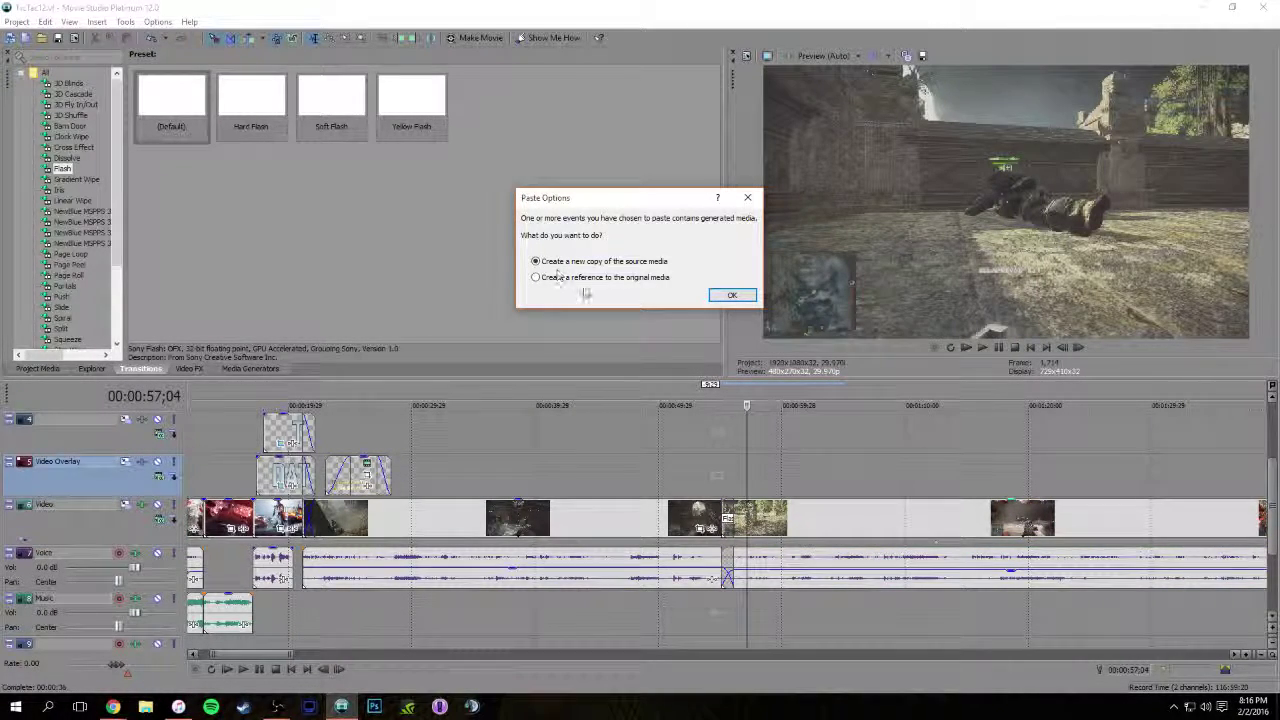
click(732, 295)
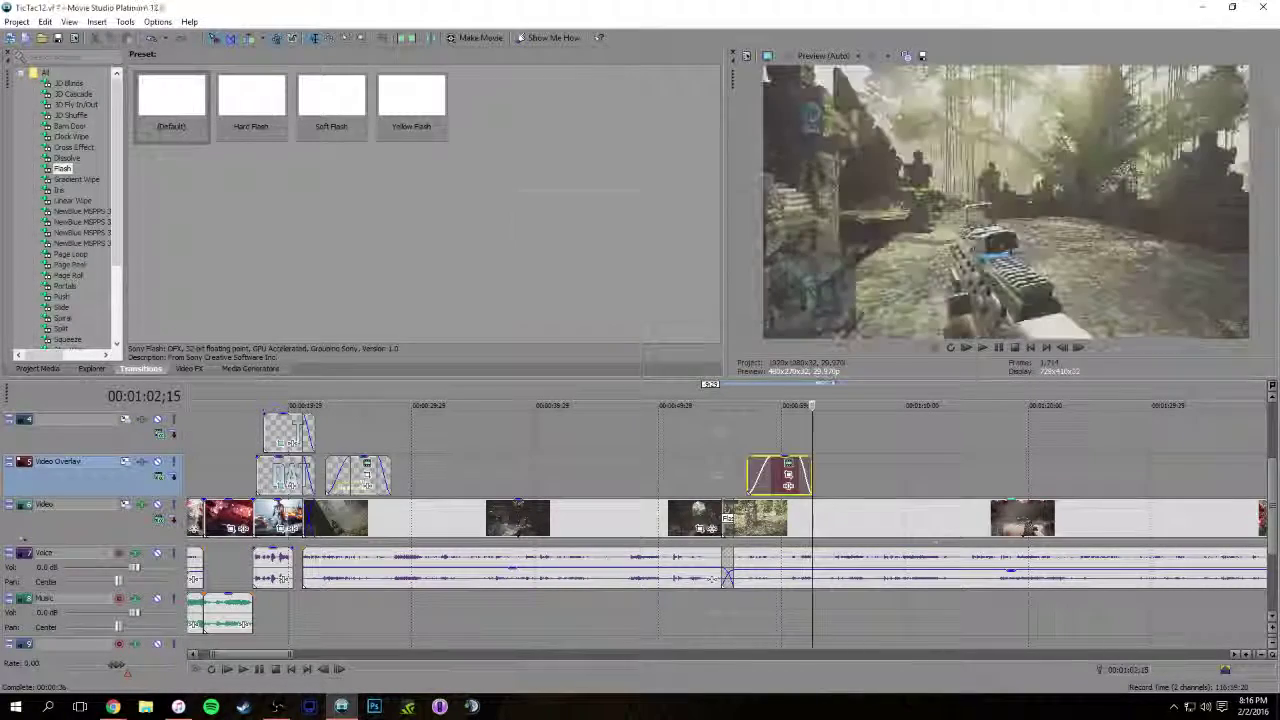
click(781, 484)
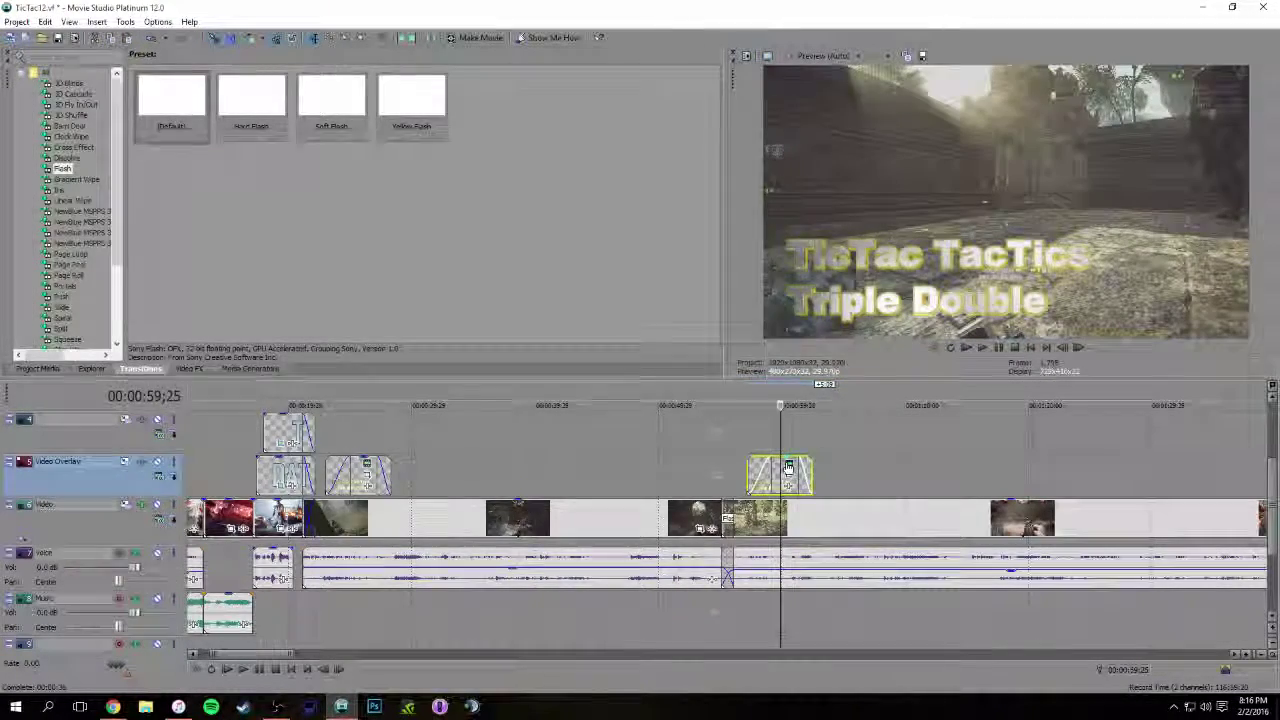
click(788, 464)
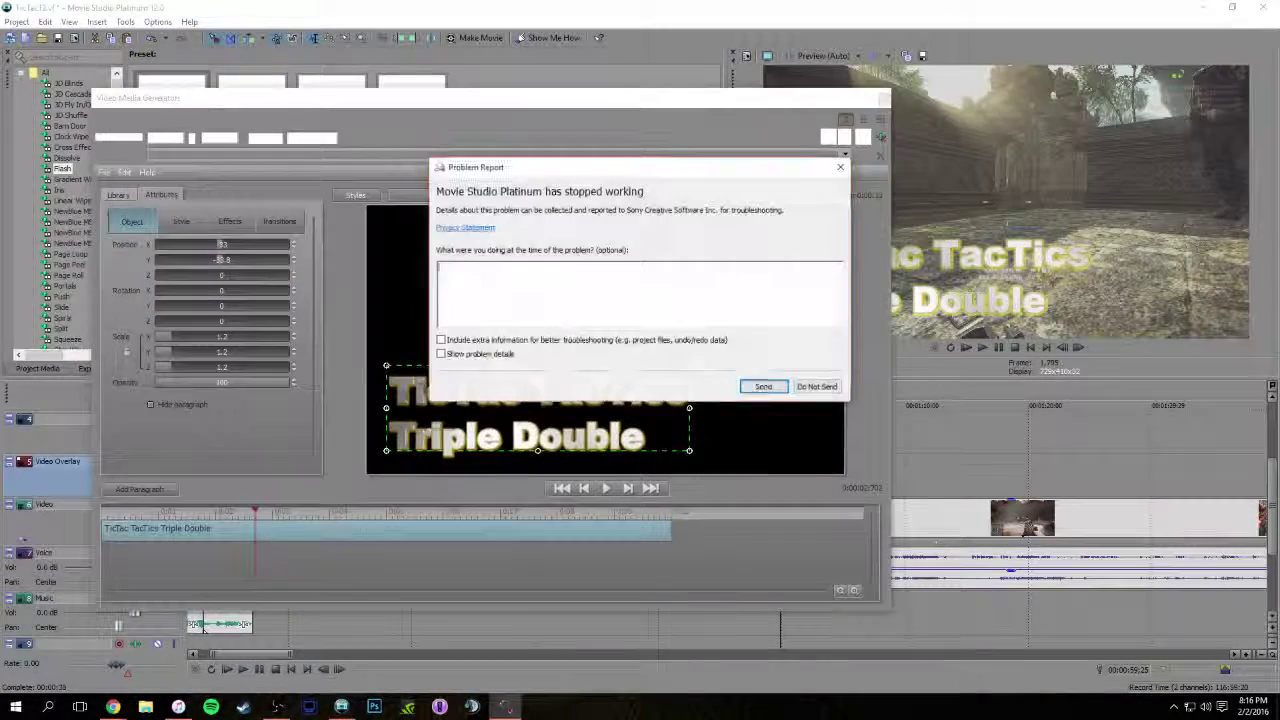
Send the crash problem report, reopen Movie Studio Platinum, and restore the autosaved project
click(764, 386)
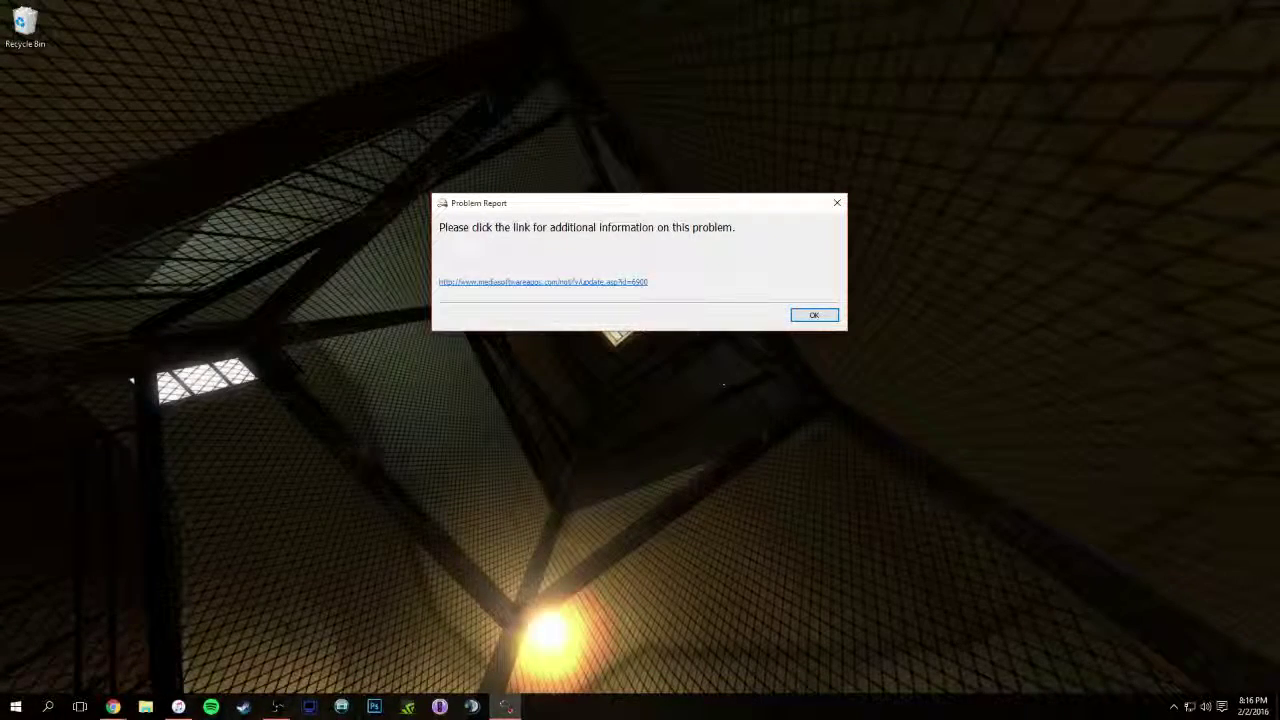
click(814, 315)
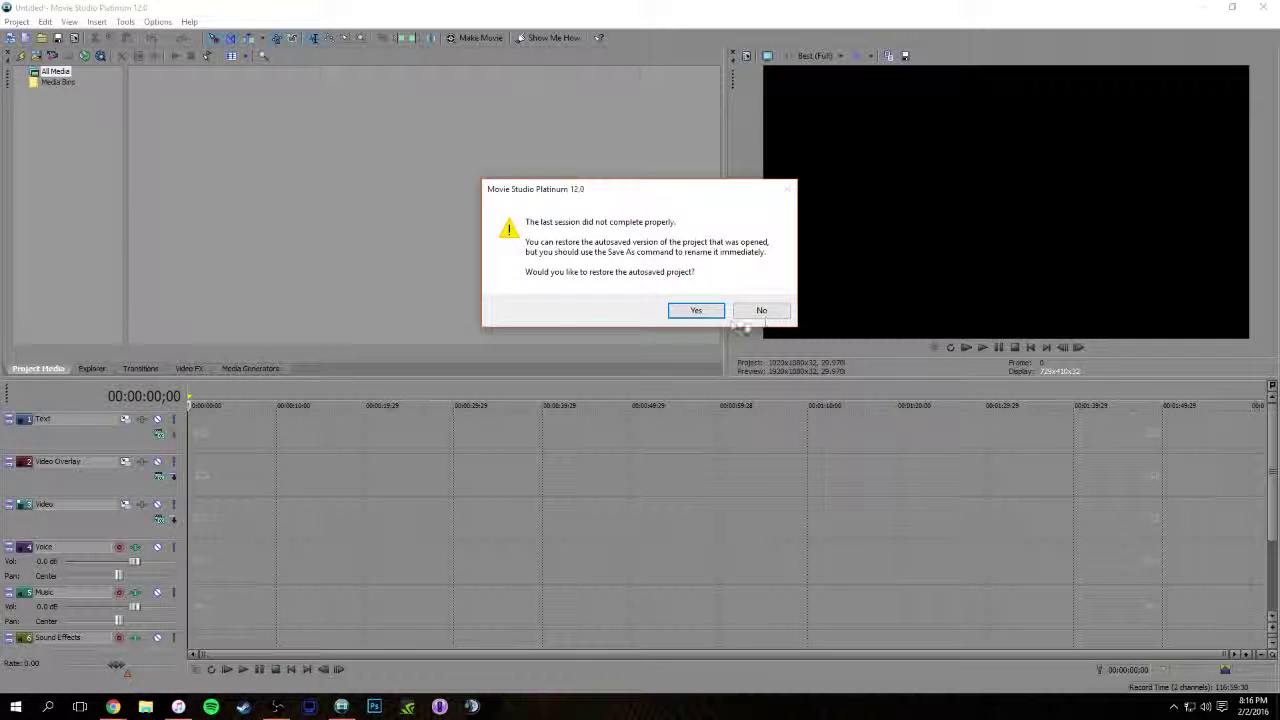
click(697, 312)
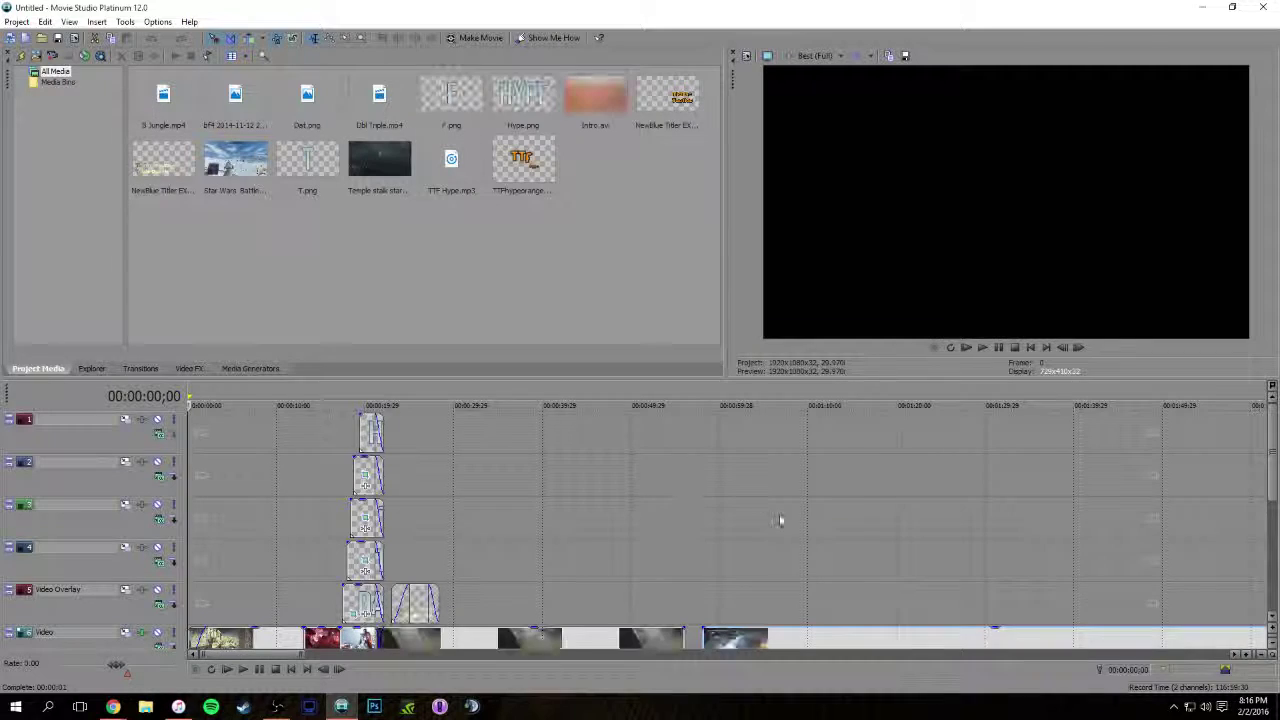
drag(1275, 470, 1266, 535)
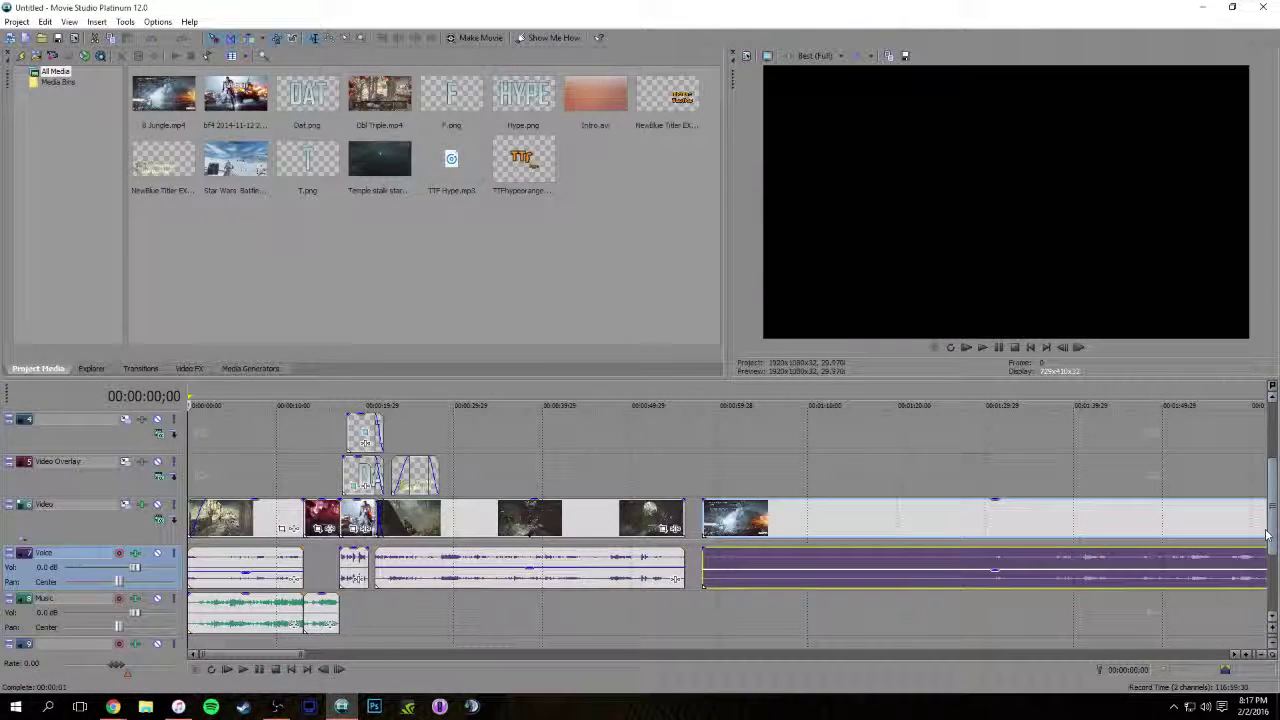
Look through the saved project files in the Movie Studio Platinum 12.0 Projects folder without opening one
click(16, 21)
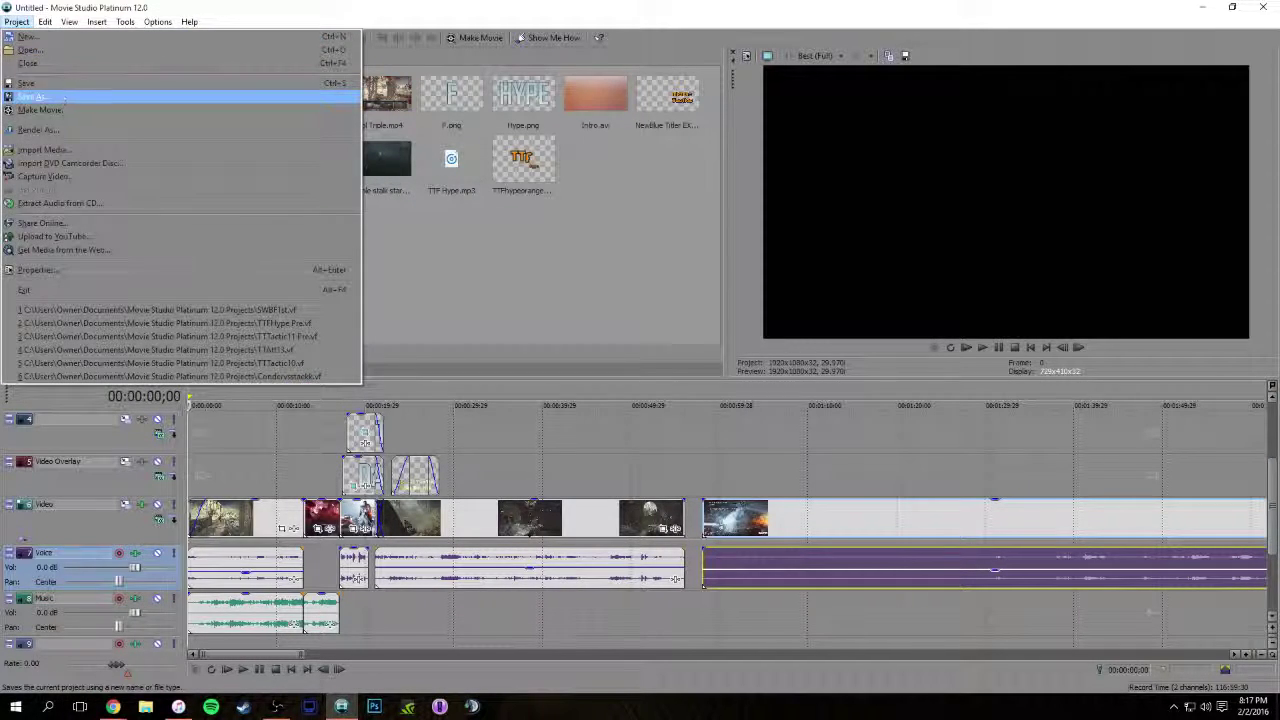
click(30, 49)
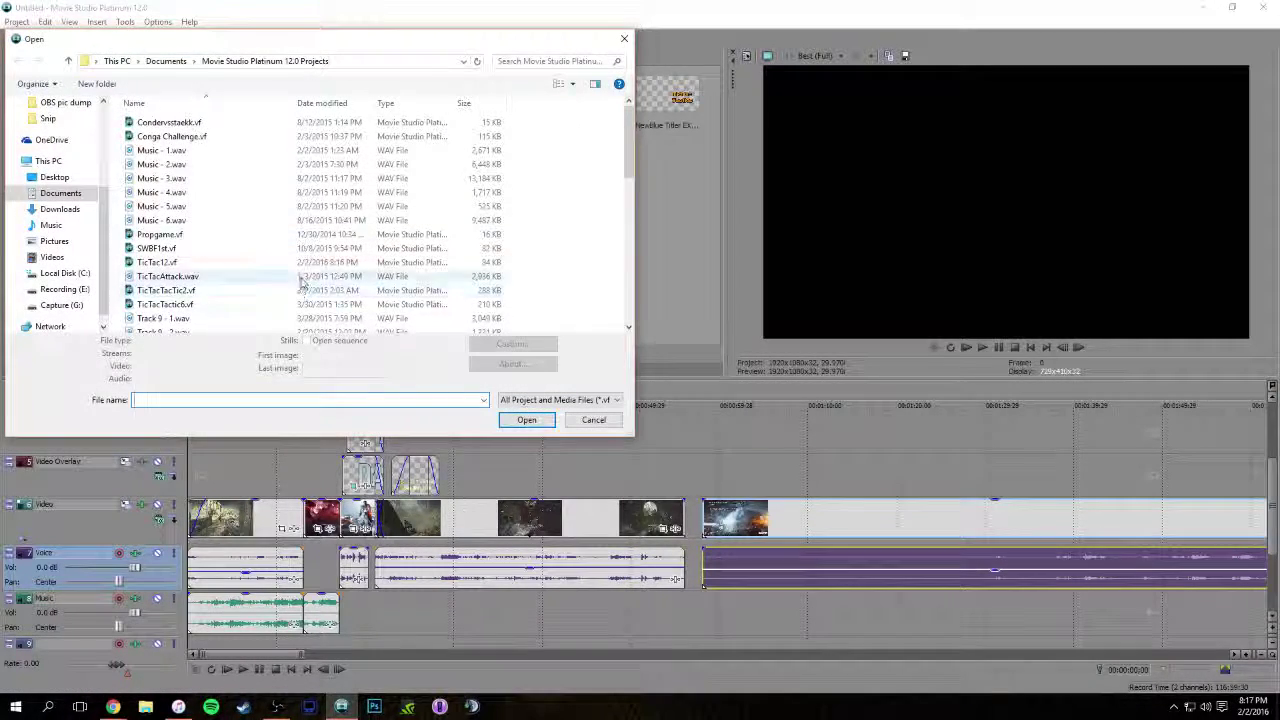
scroll(300, 283, down, 8)
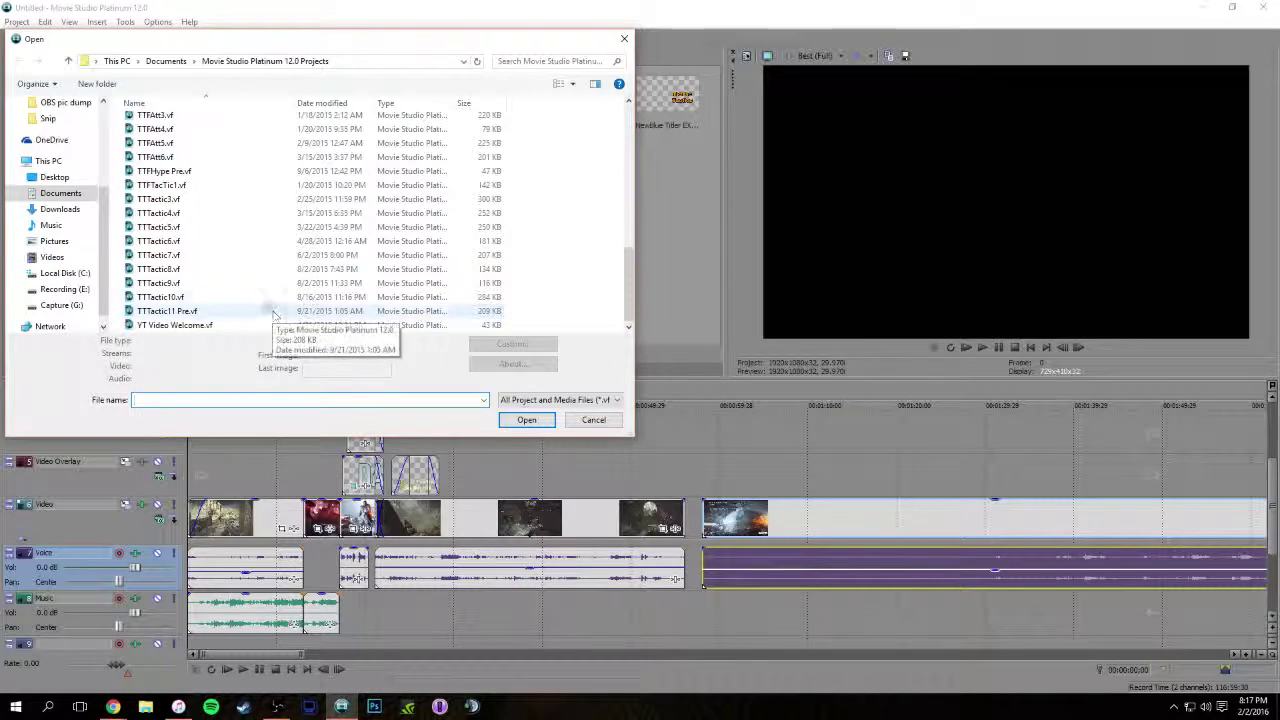
scroll(257, 297, up, 5)
scroll(259, 299, down, 4)
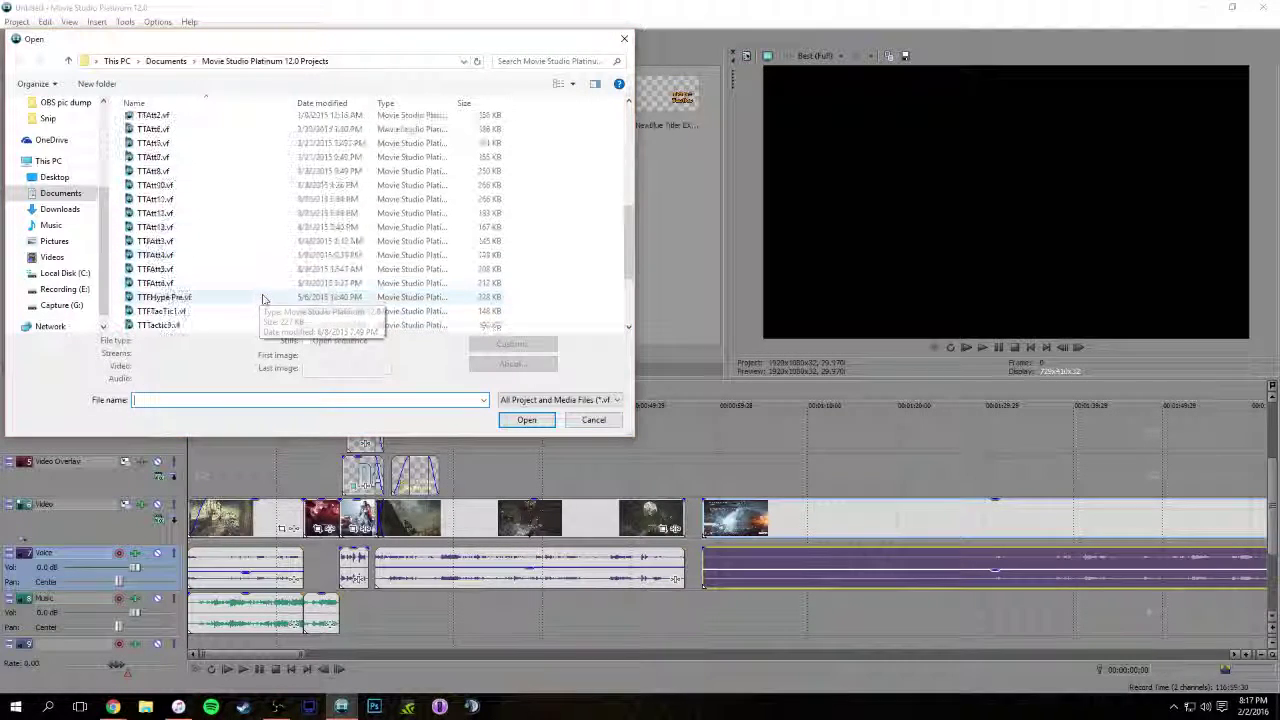
scroll(262, 298, up, 8)
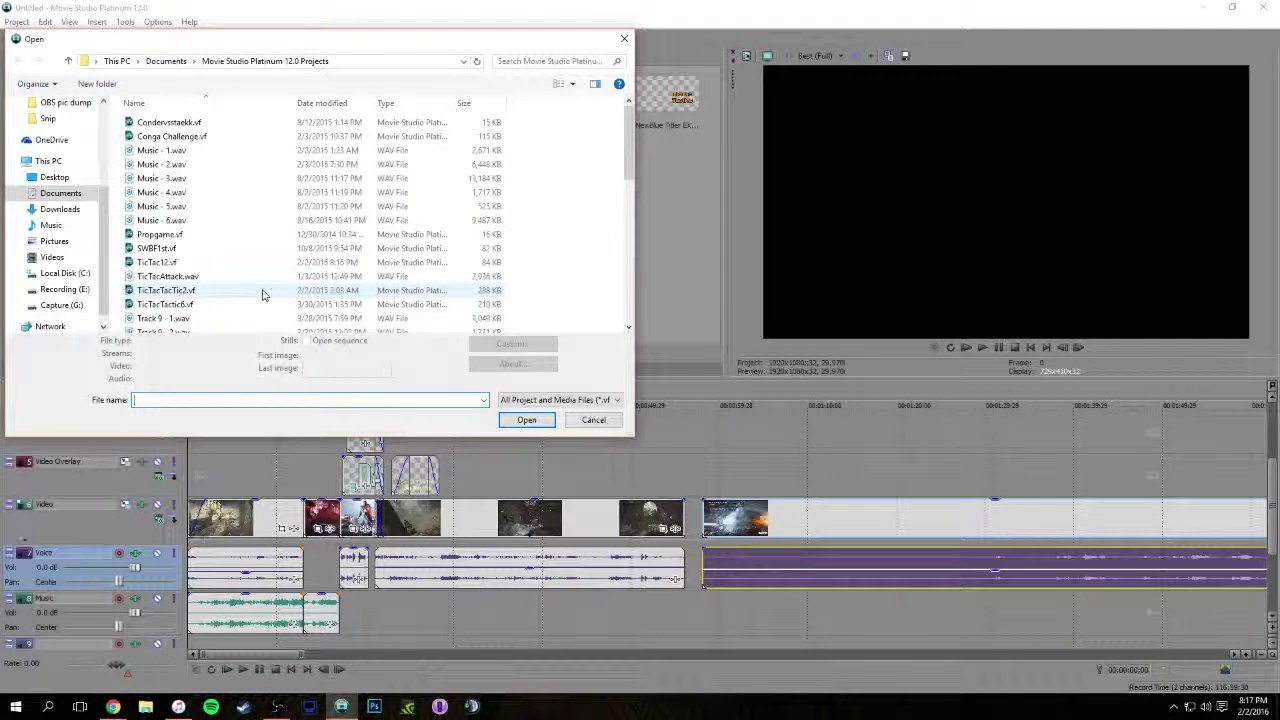
click(258, 292)
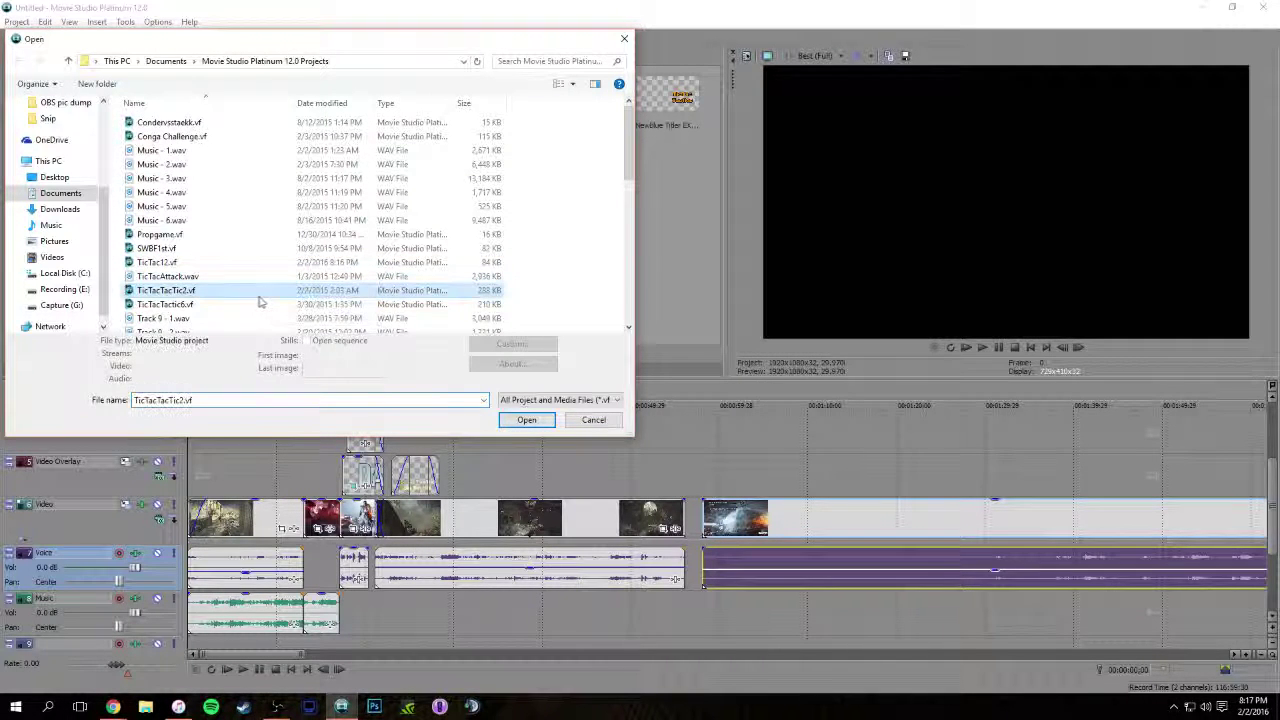
click(263, 305)
scroll(275, 270, down, 5)
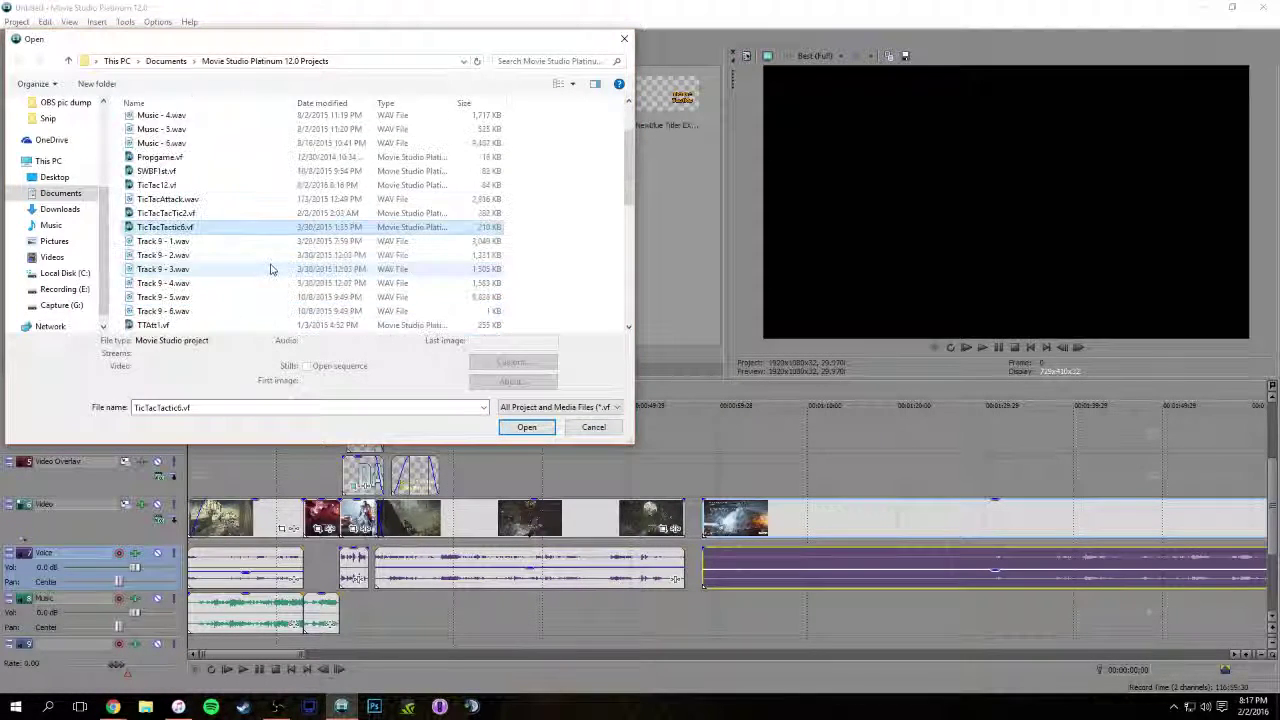
scroll(279, 276, down, 4)
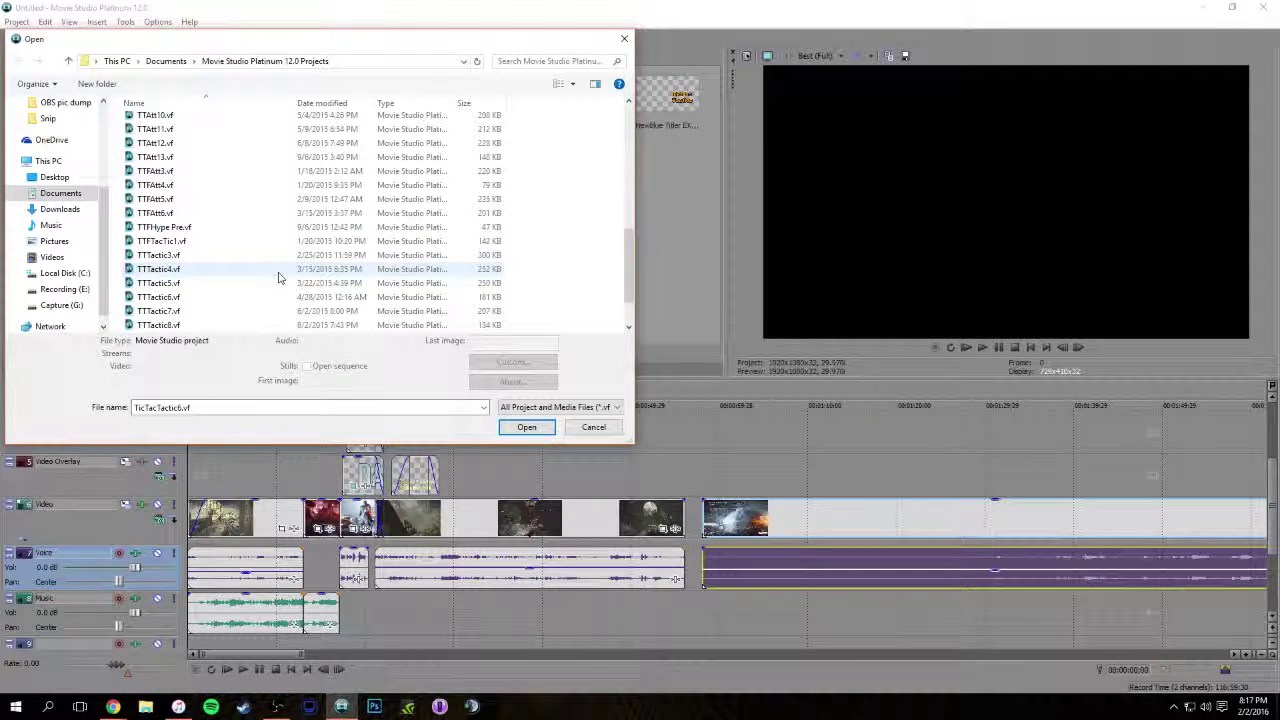
scroll(279, 276, down, 2)
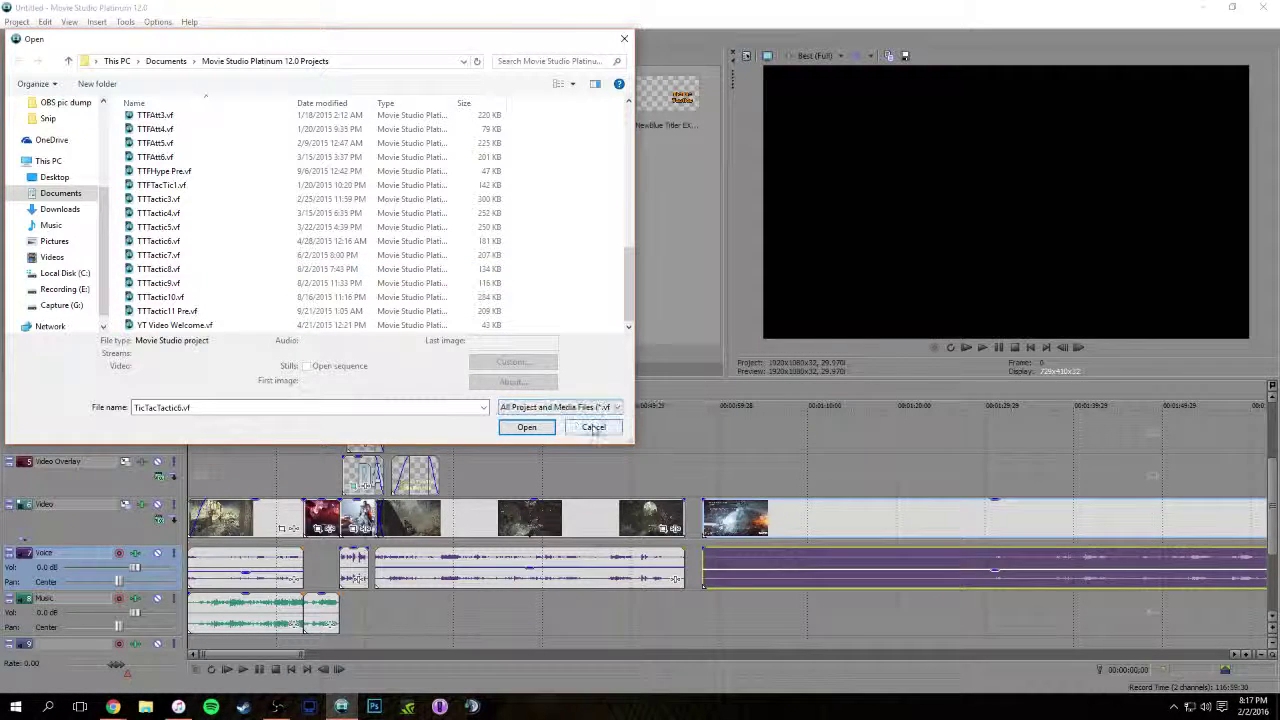
click(594, 427)
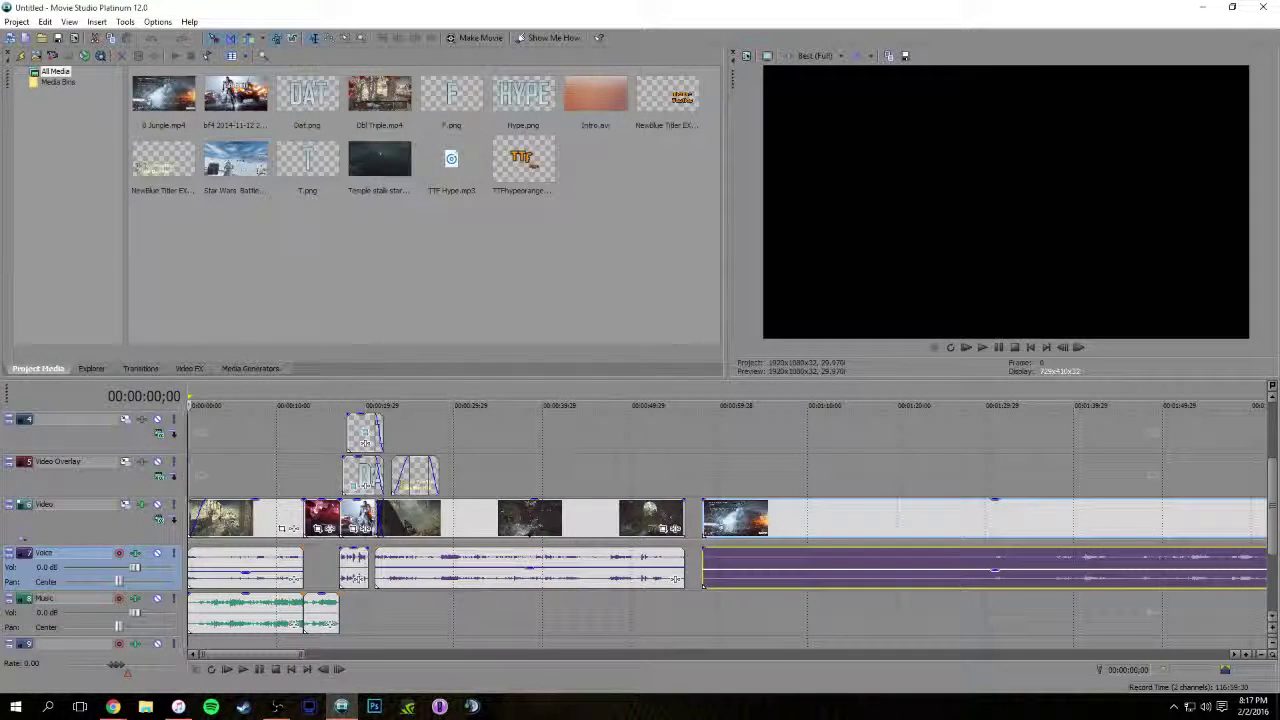
Disable resampling again in the properties of the restored, untrimmed B Jungle video event
click(91, 368)
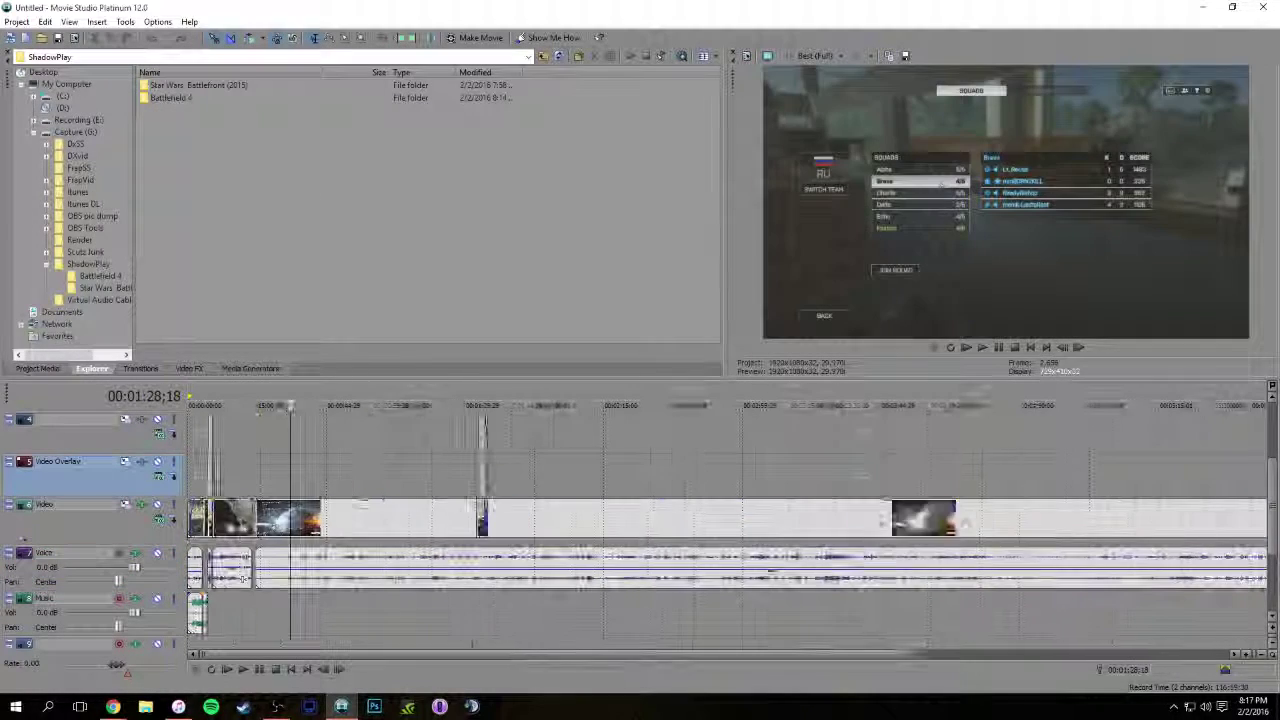
click(976, 516)
right_click(978, 515)
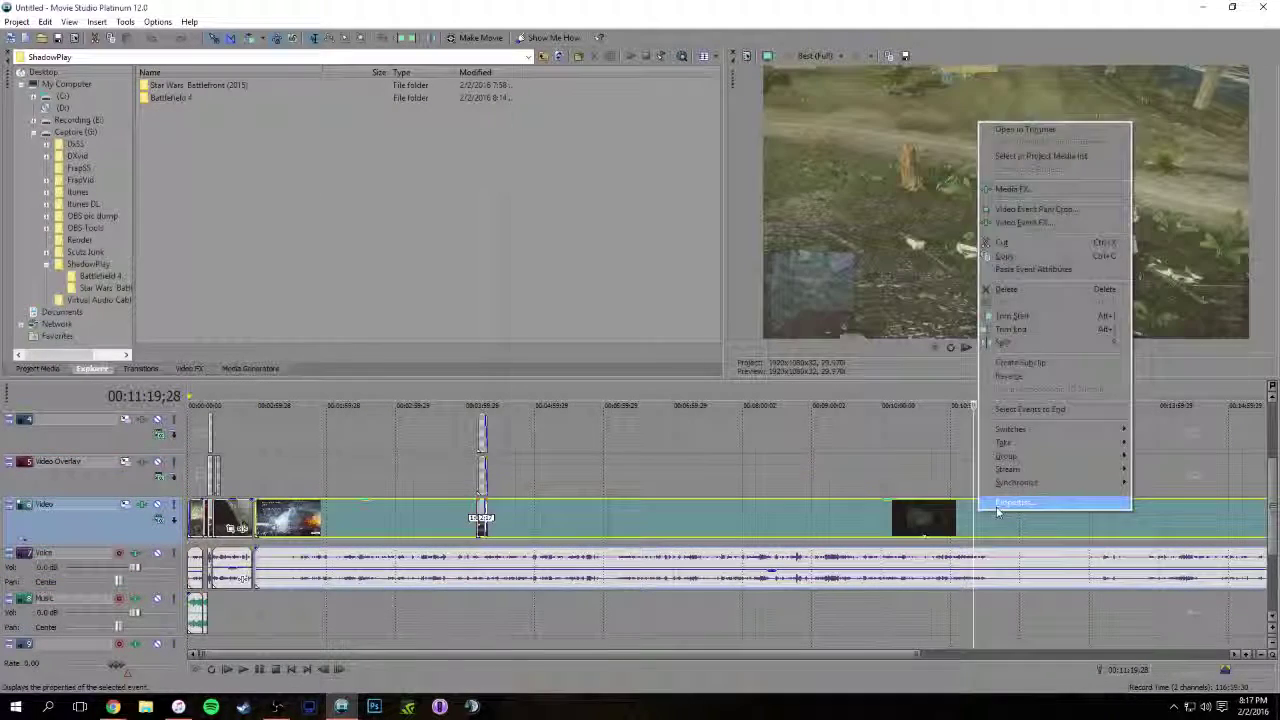
click(1012, 501)
click(698, 467)
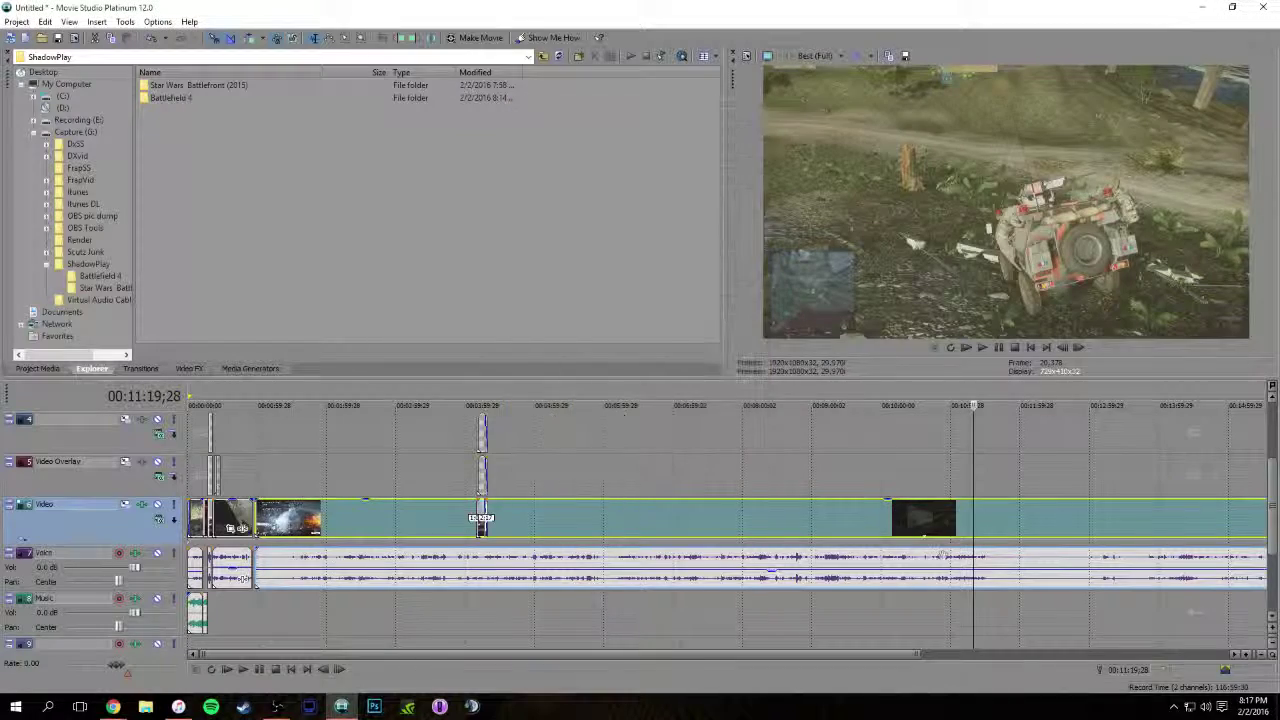
scroll(1012, 520, down, 3)
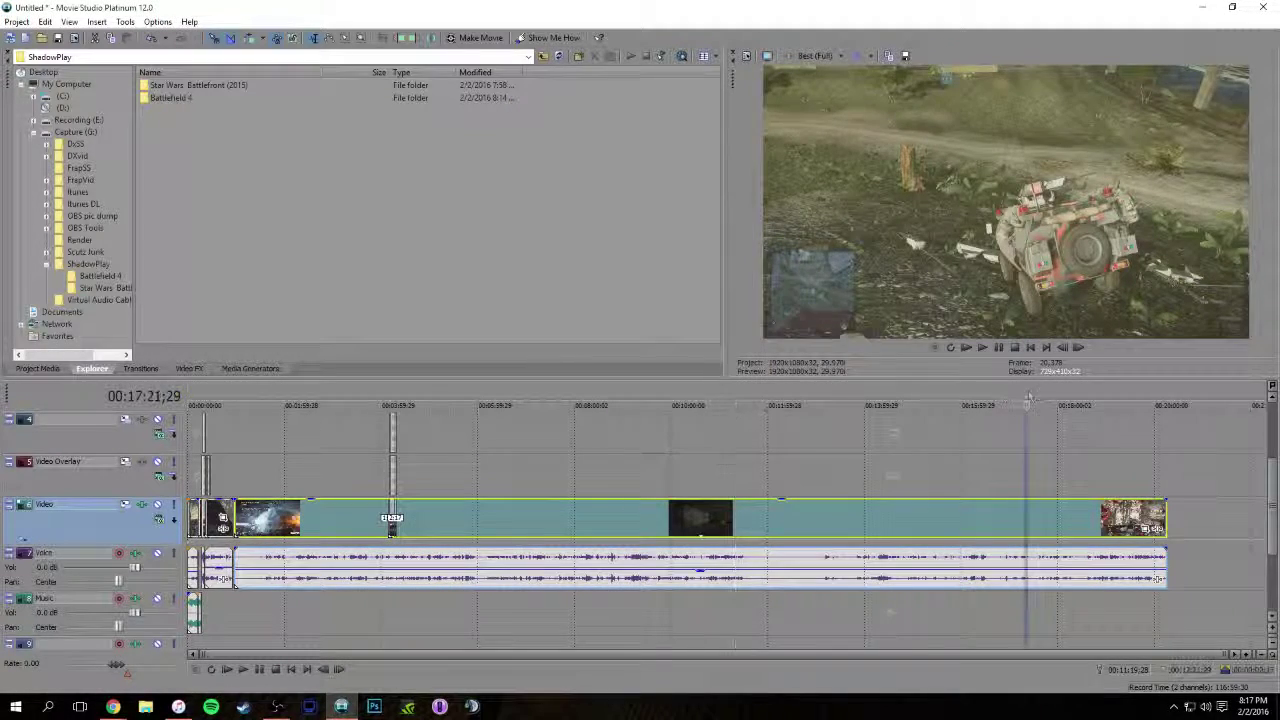
Play through the B Jungle footage between about 00:17:35 and 00:19:18 to look for the start of the highlight
drag(1029, 398, 1037, 401)
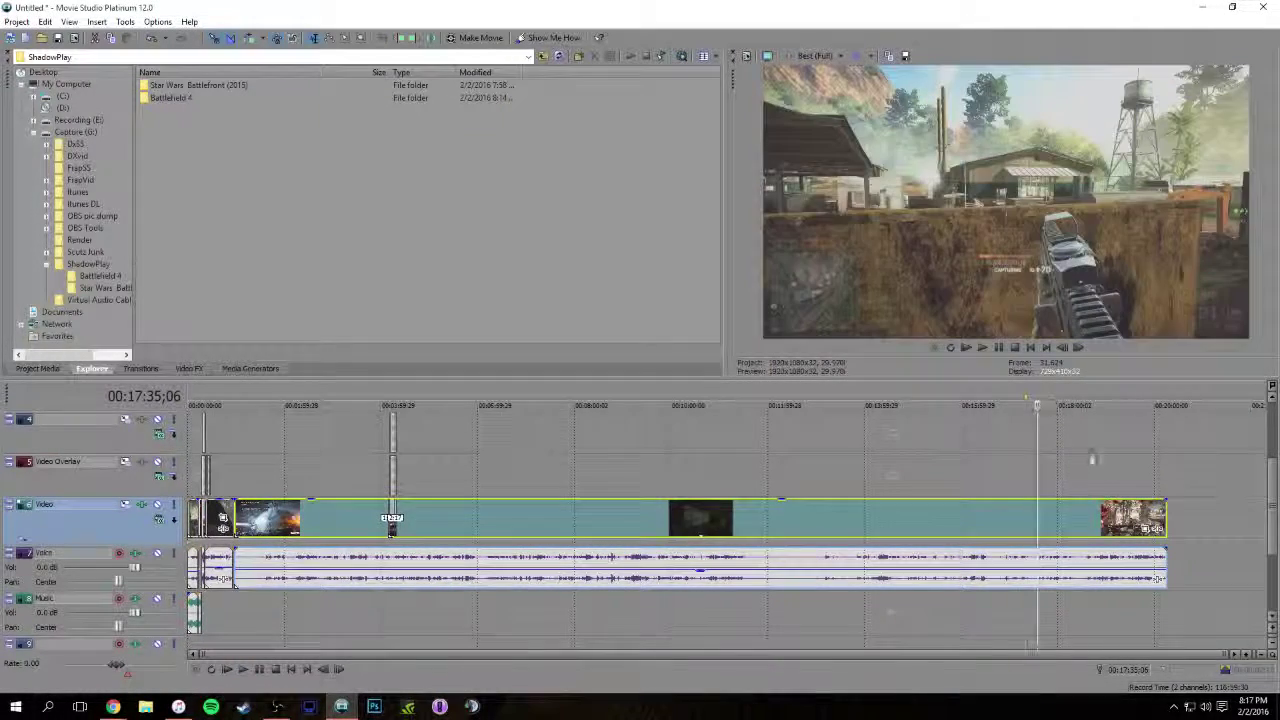
scroll(1092, 458, up, 5)
click(904, 400)
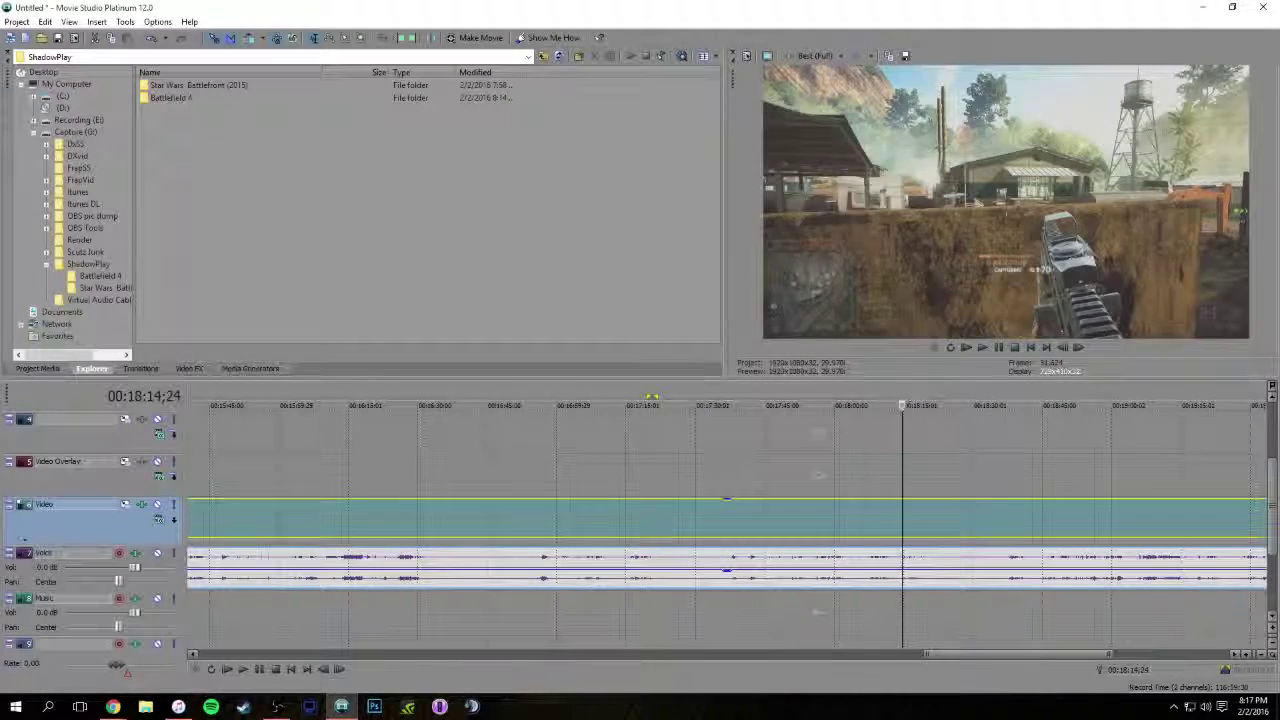
click(983, 402)
key(space)
scroll(1040, 505, down, 1)
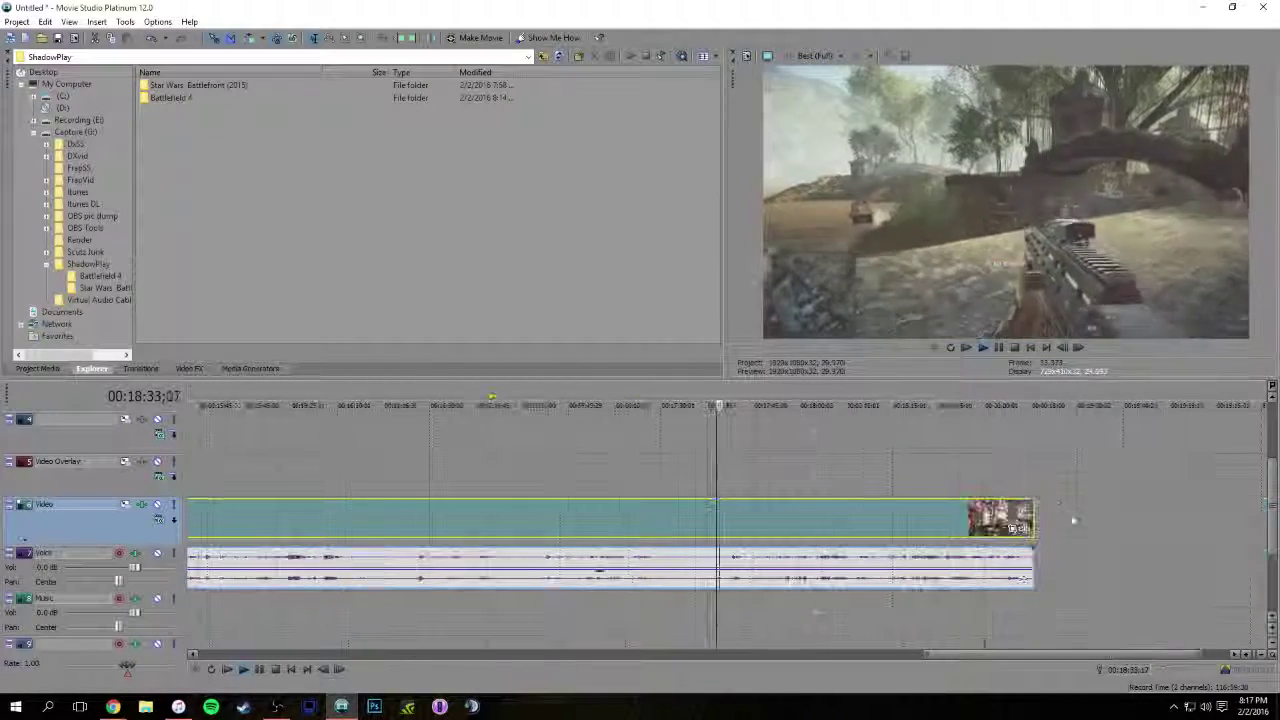
scroll(1040, 515, up, 1)
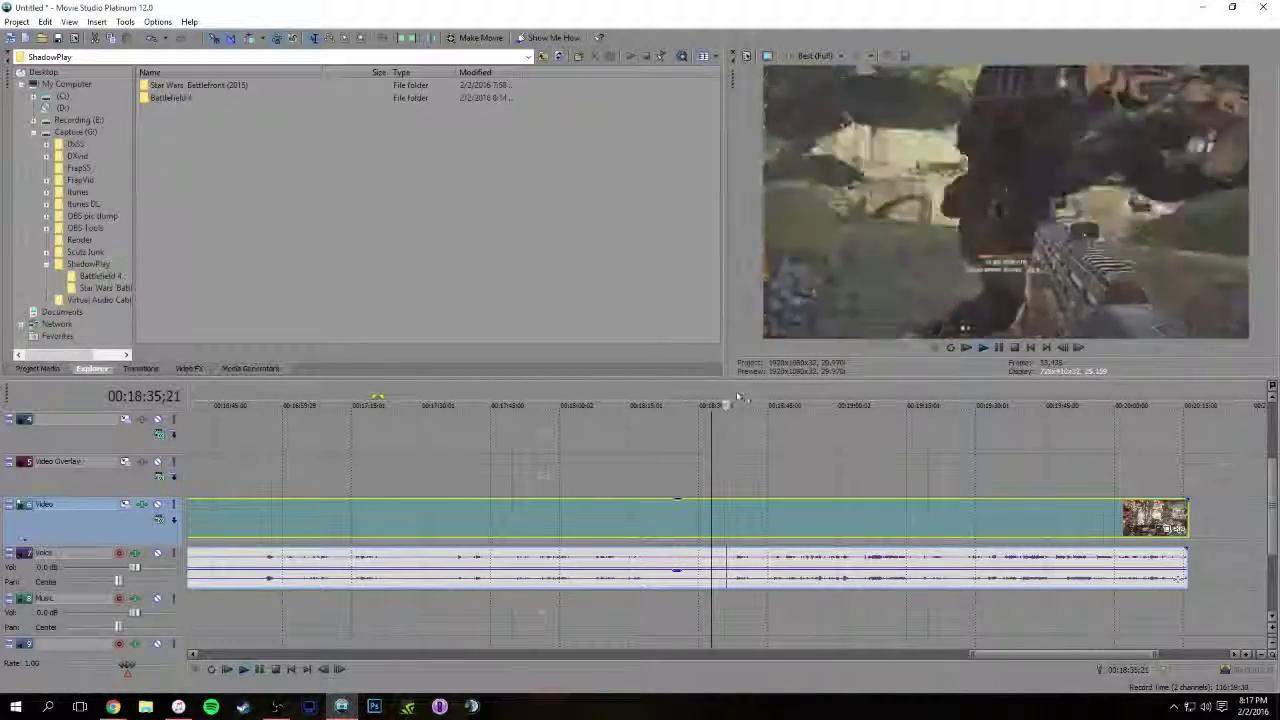
drag(737, 394, 792, 401)
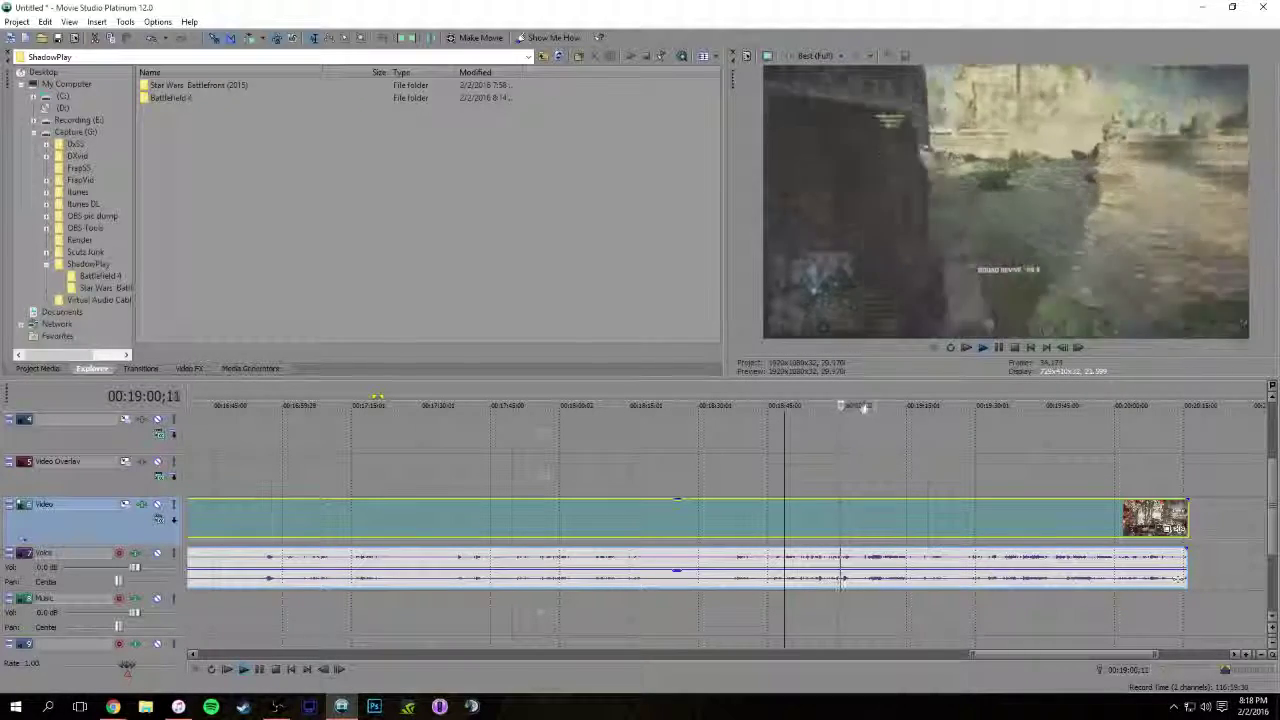
click(866, 405)
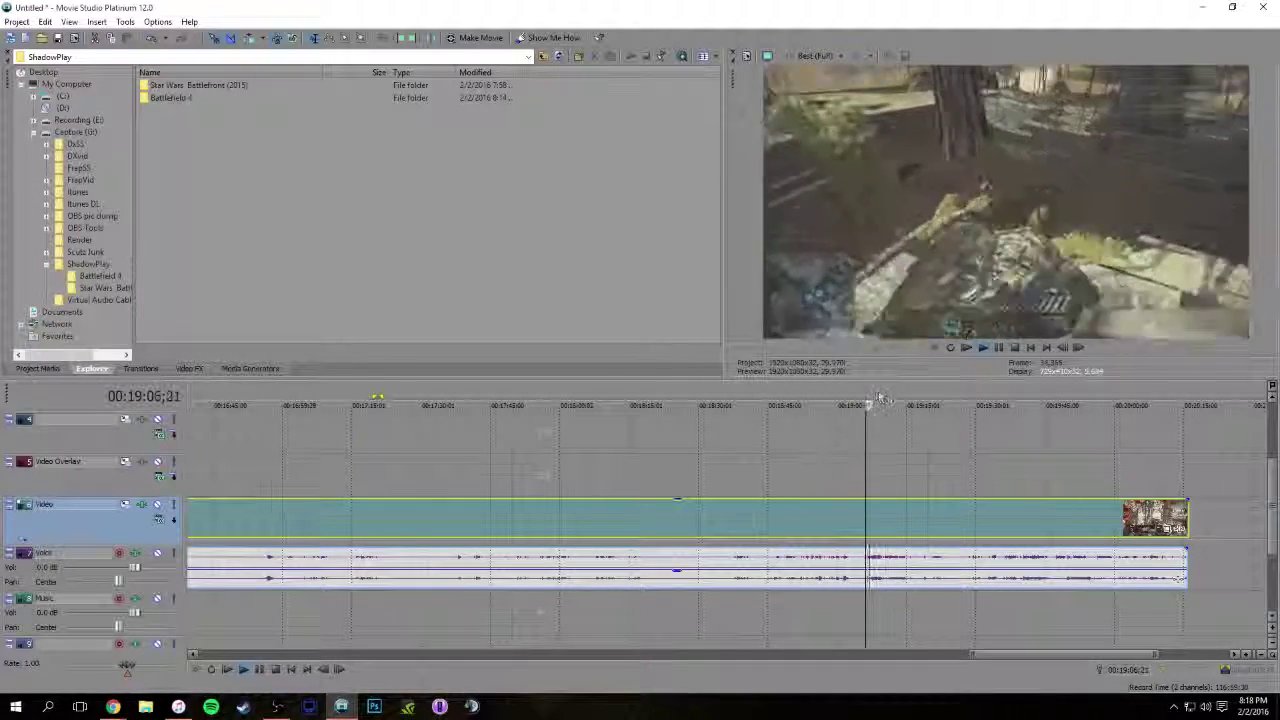
click(879, 398)
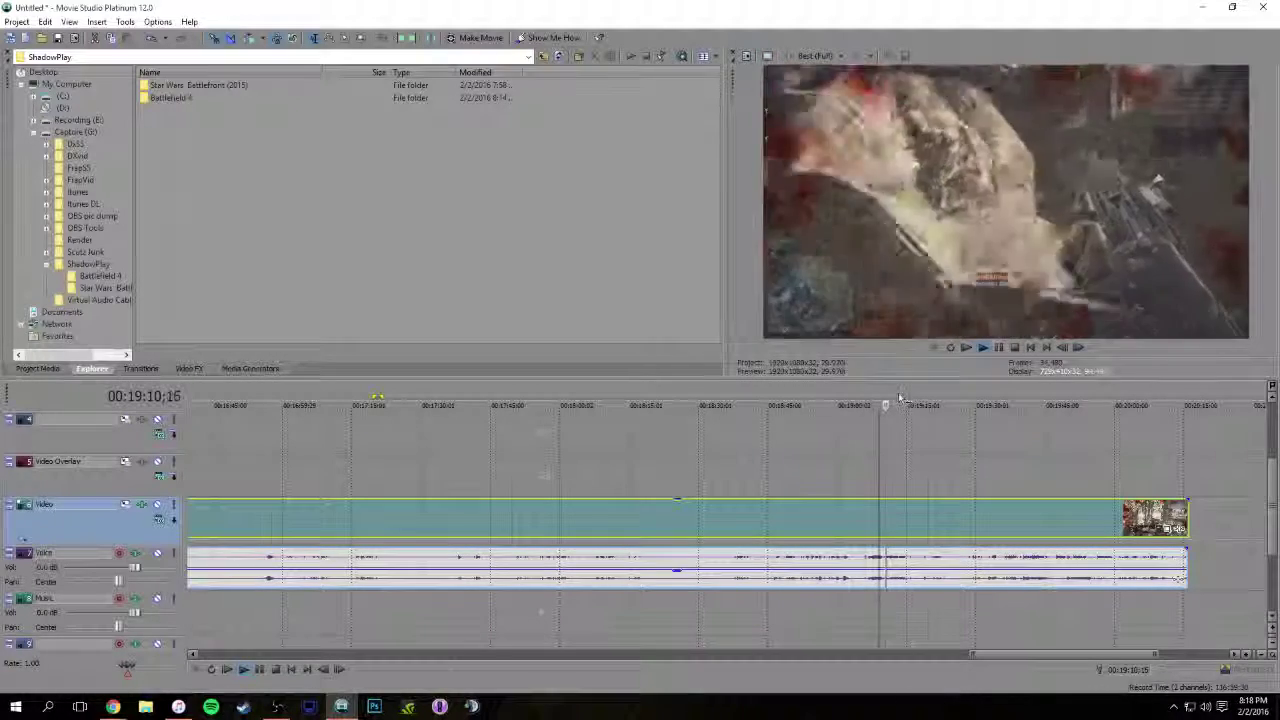
click(899, 400)
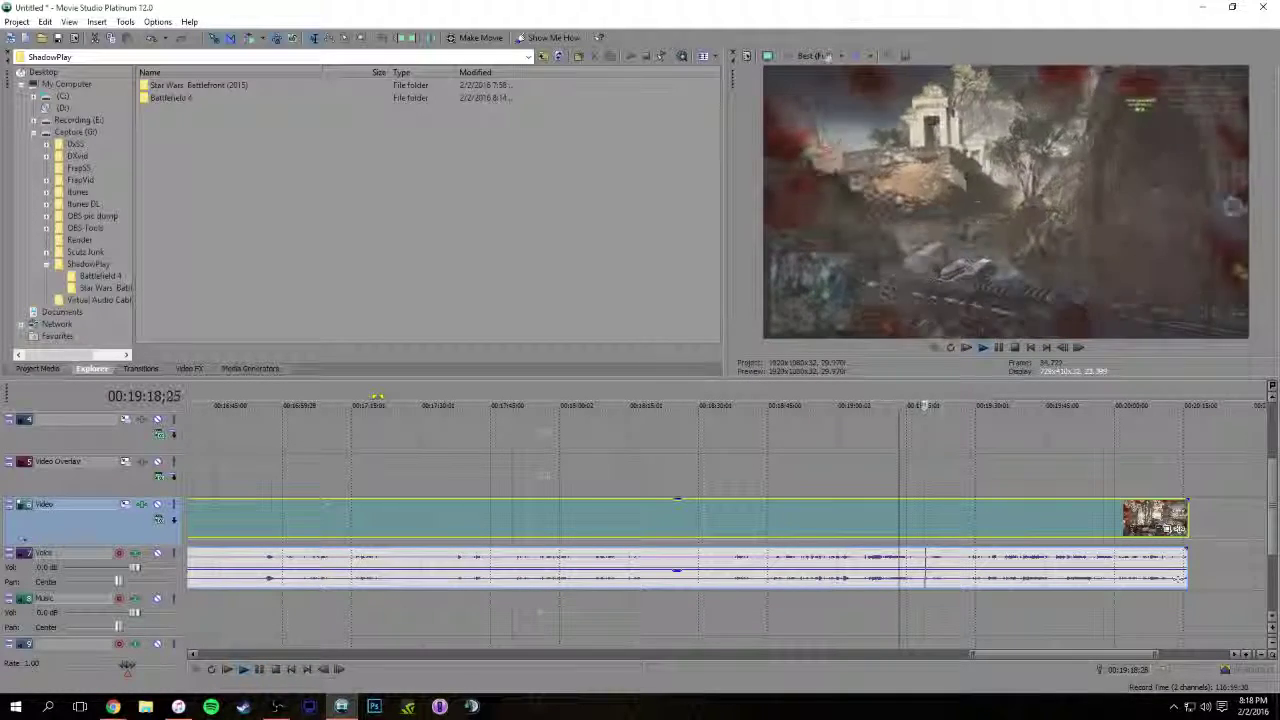
Lower the video preview quality to Preview (Auto)
click(826, 55)
mouse_move(823, 86)
click(905, 87)
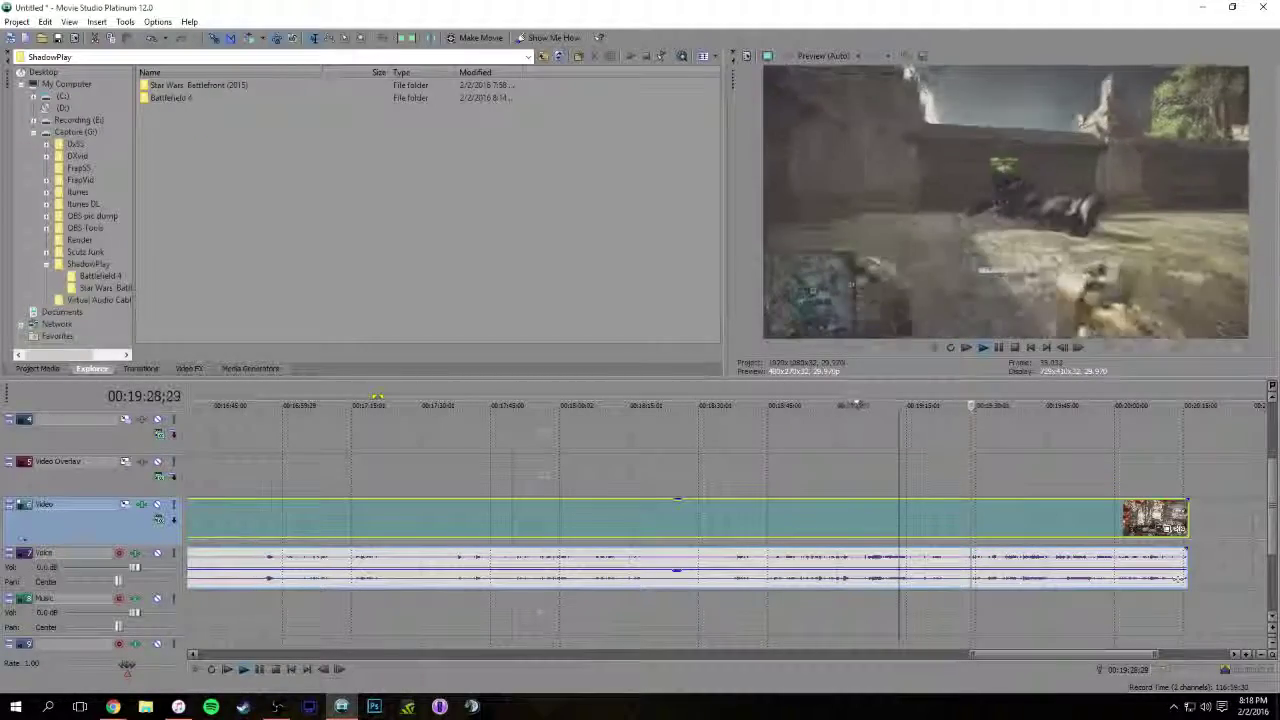
Find the highlight's start by replaying the footage, split the B Jungle clip at about 00:18:45, and delete the part before it
click(862, 404)
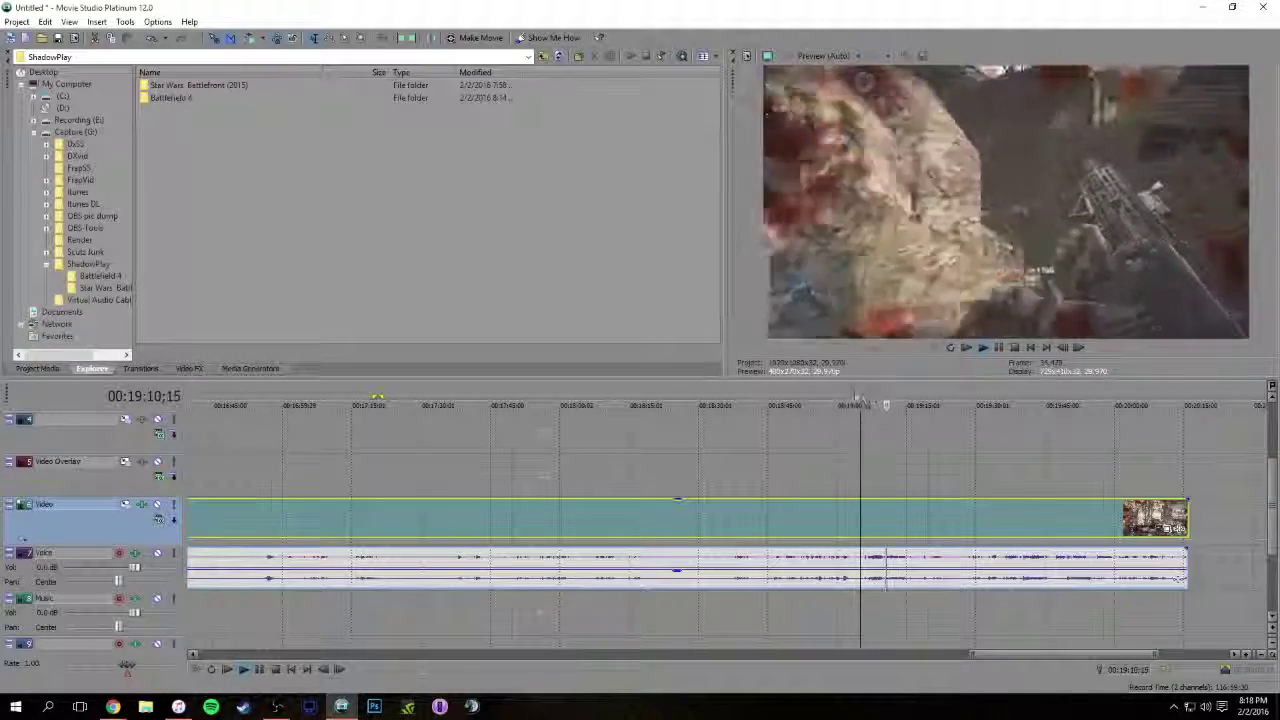
click(849, 400)
click(840, 400)
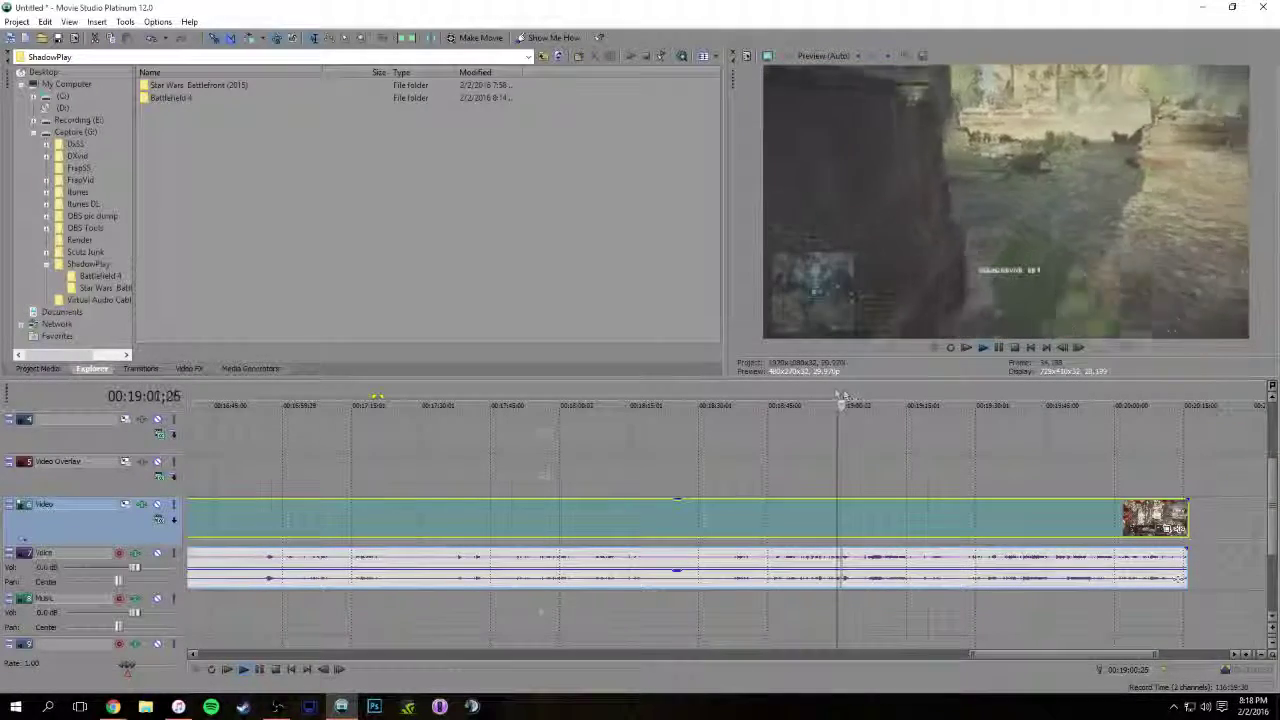
click(836, 398)
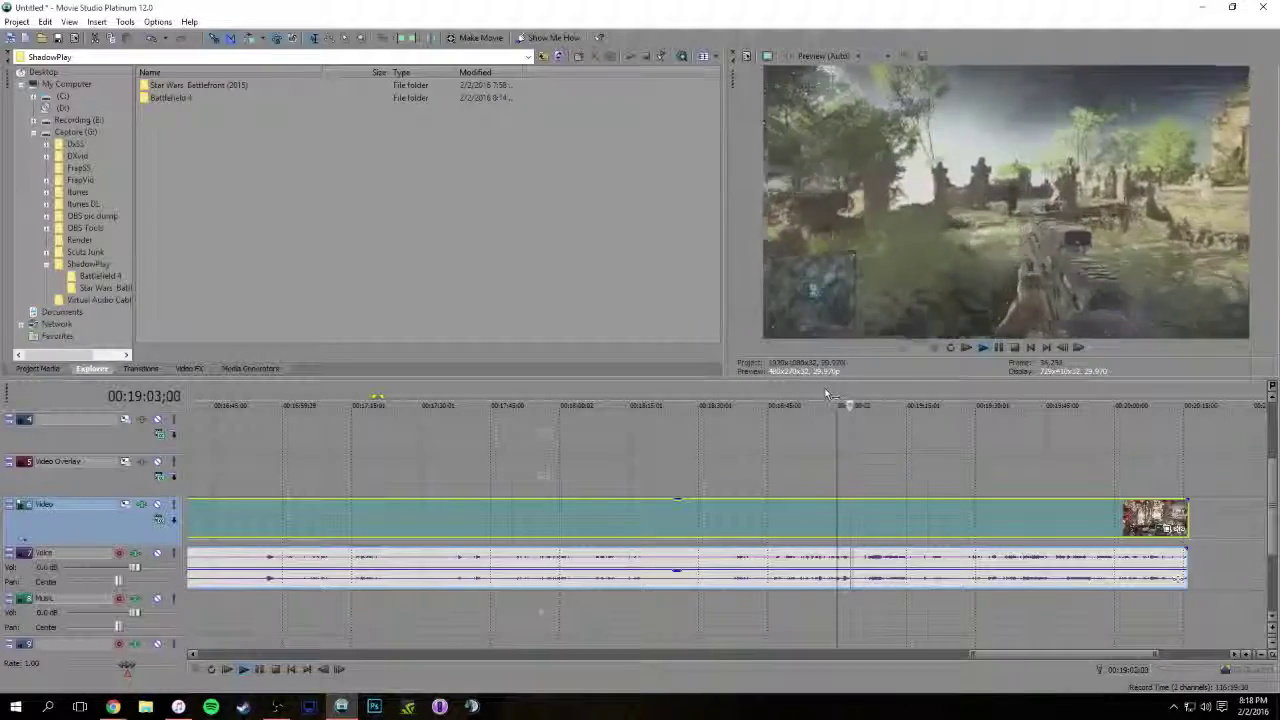
click(795, 397)
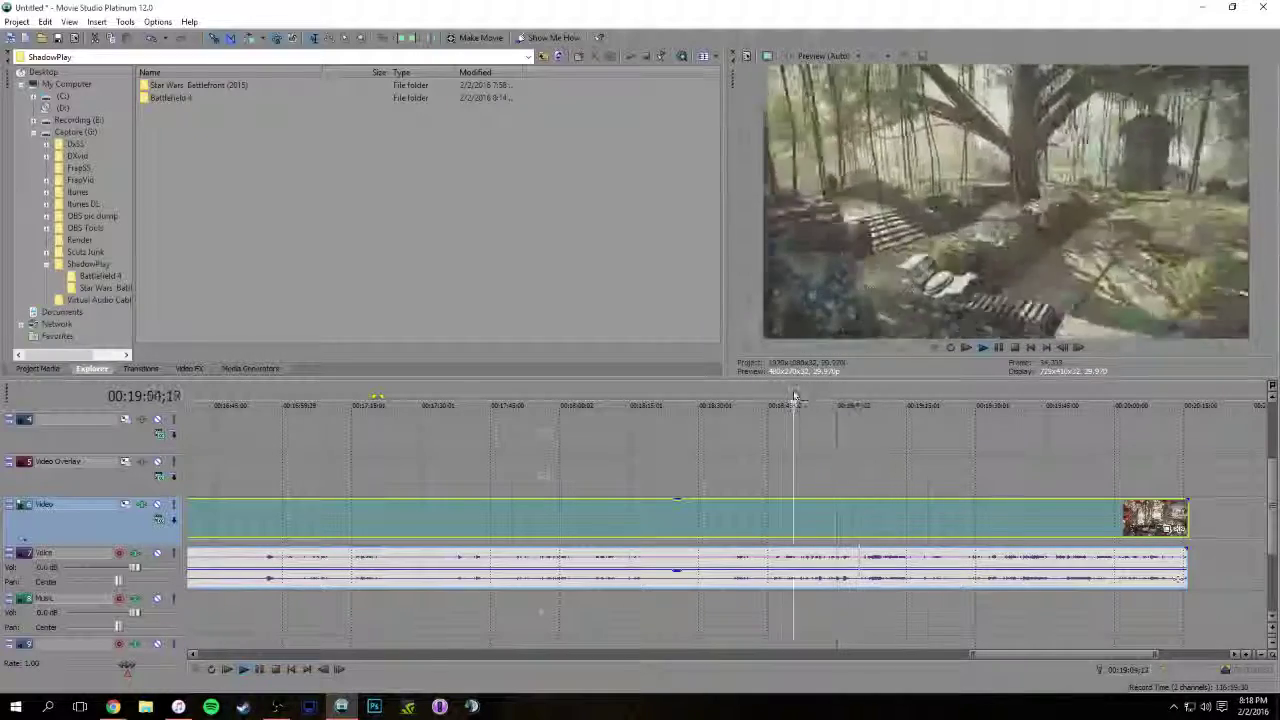
click(770, 398)
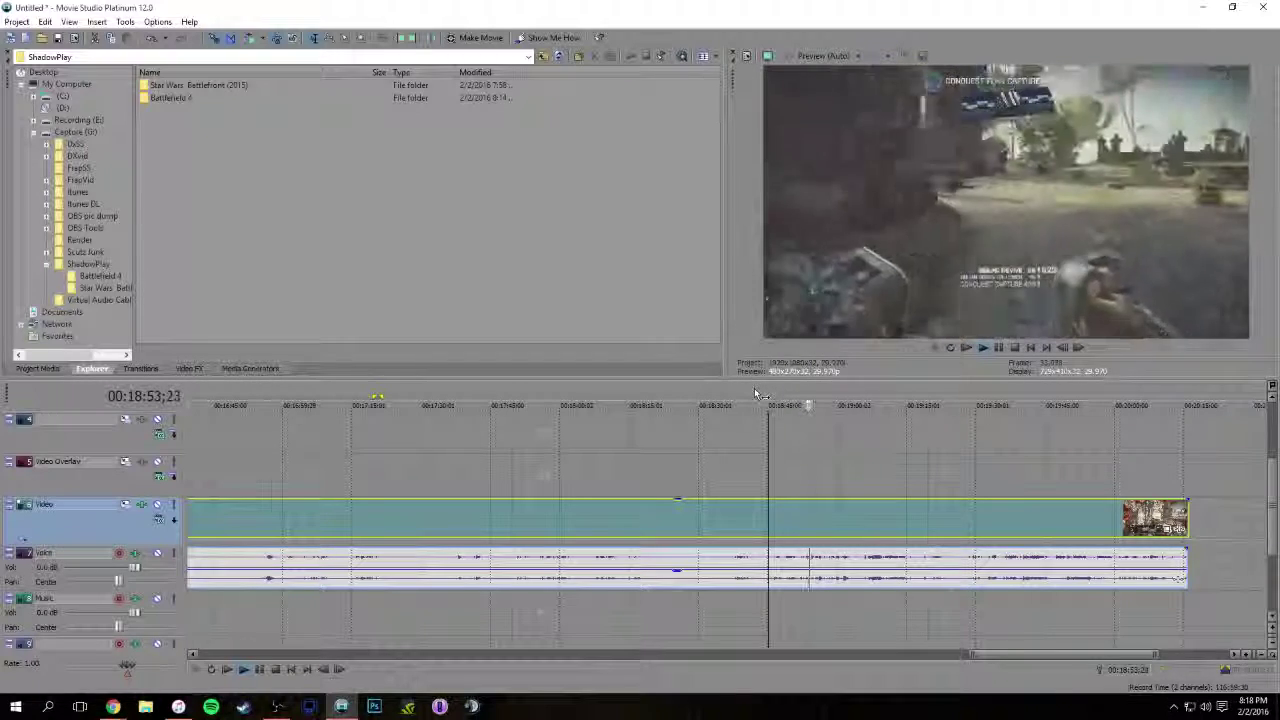
key(space)
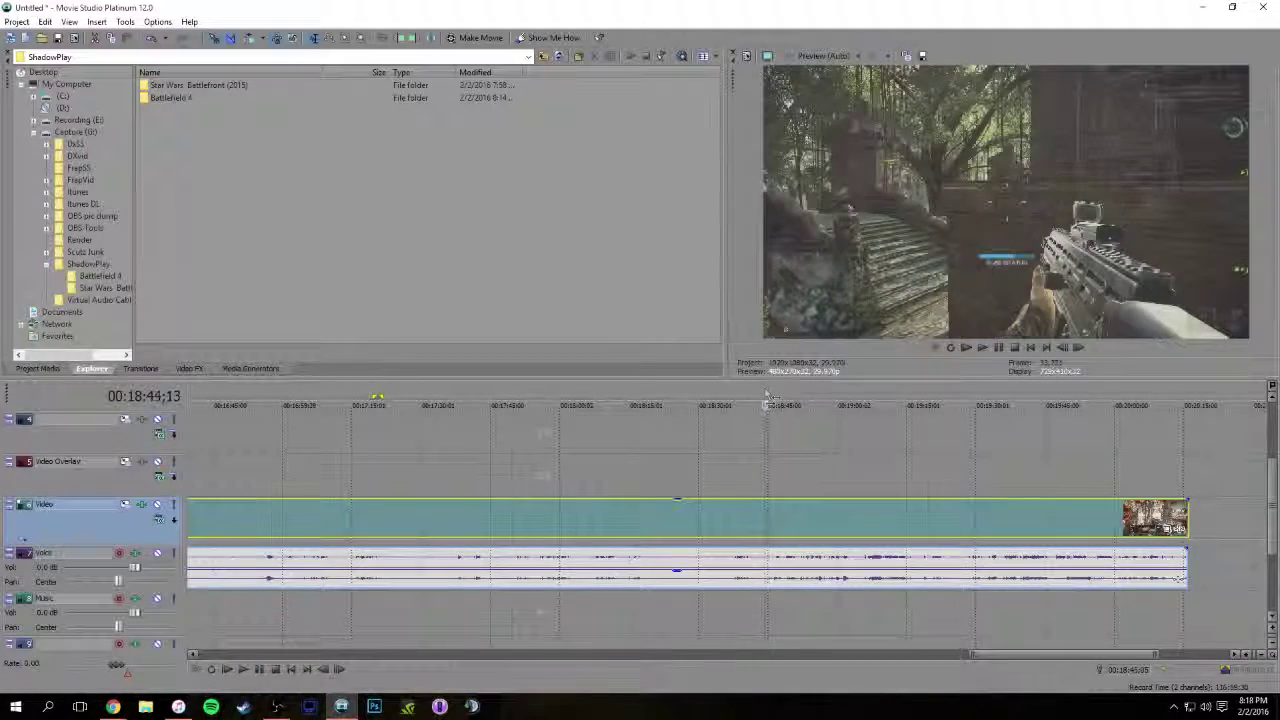
key(s)
click(636, 515)
key(Delete)
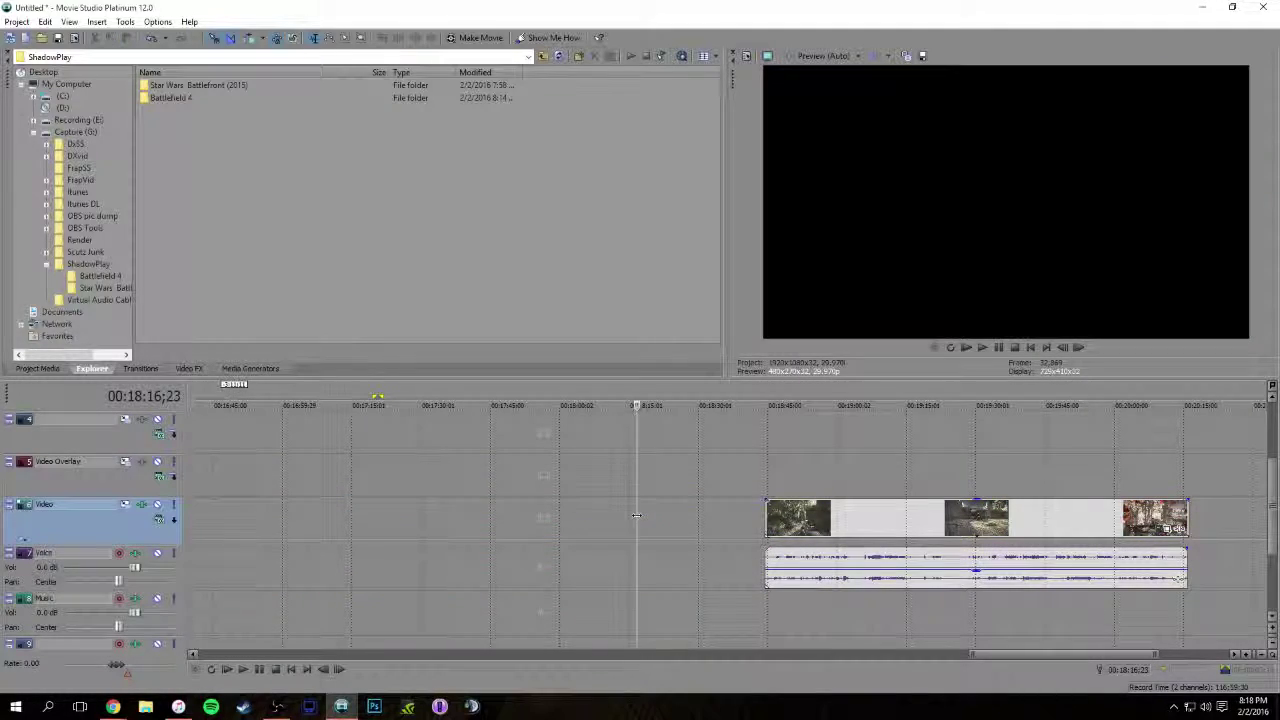
Replay the remaining B Jungle clip and split it at 00:19:18;13
click(920, 518)
scroll(897, 506, down, 1)
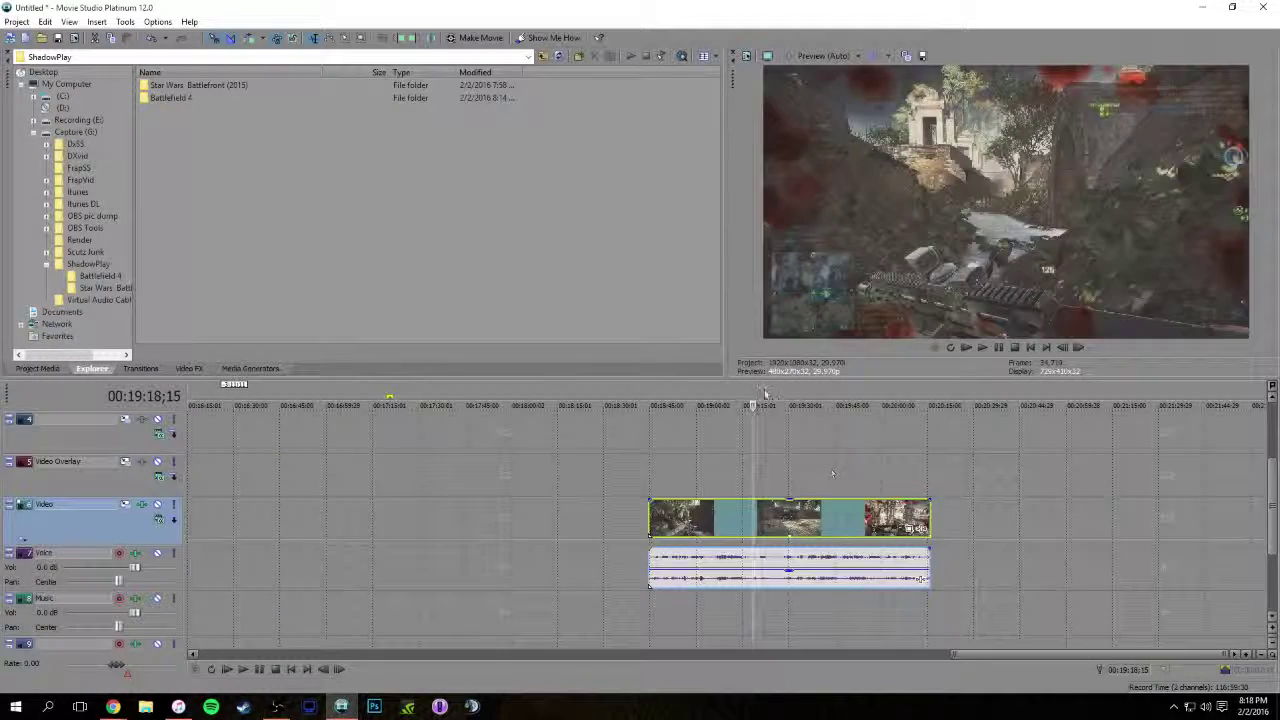
drag(757, 398, 772, 394)
key(space)
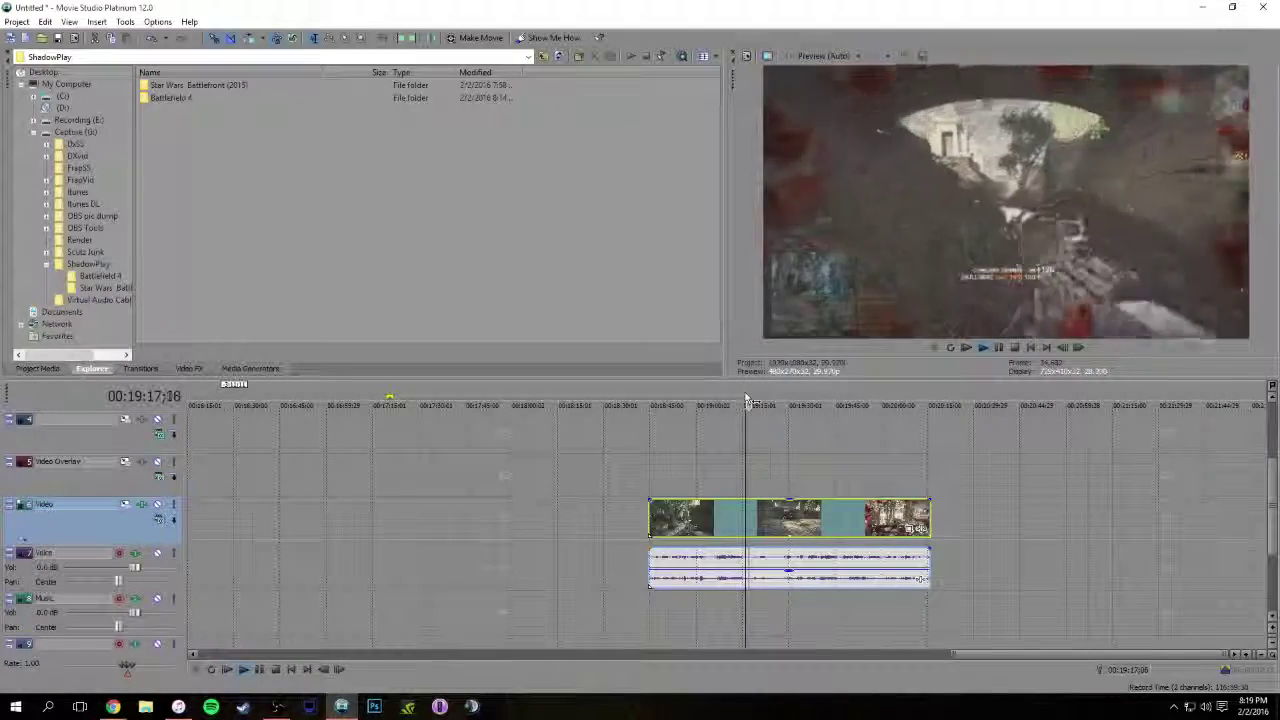
click(727, 401)
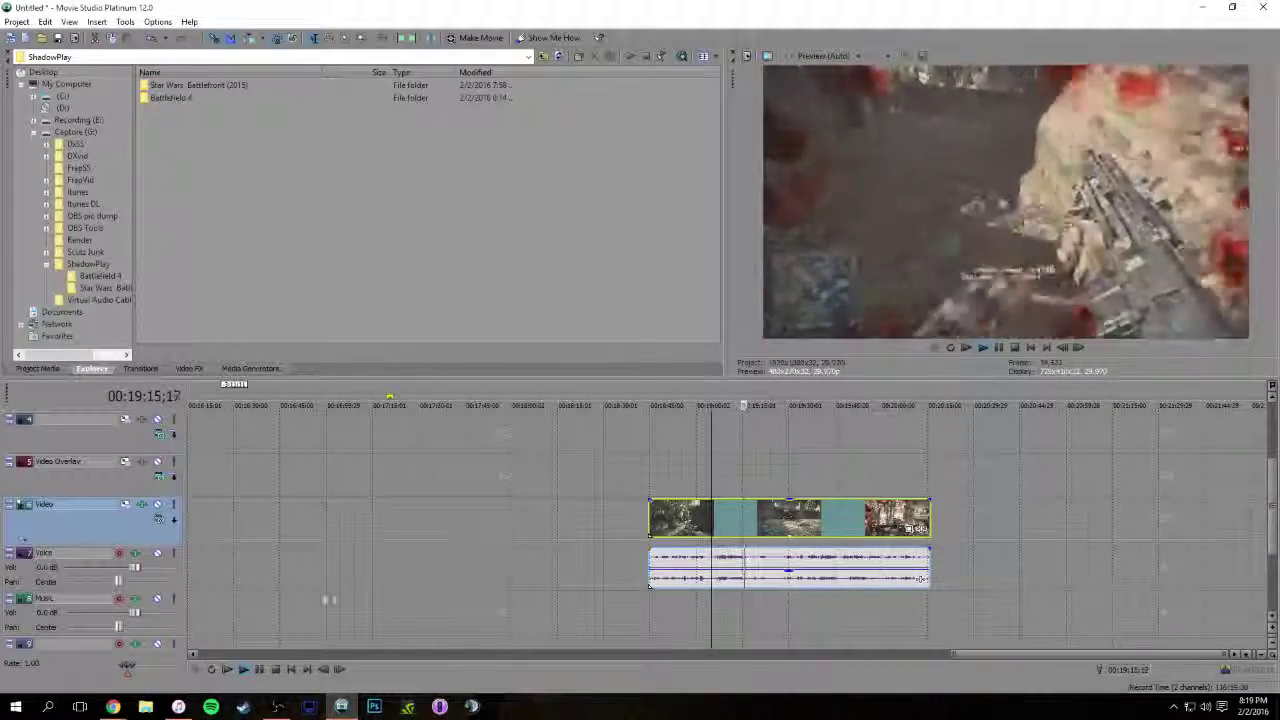
click(260, 672)
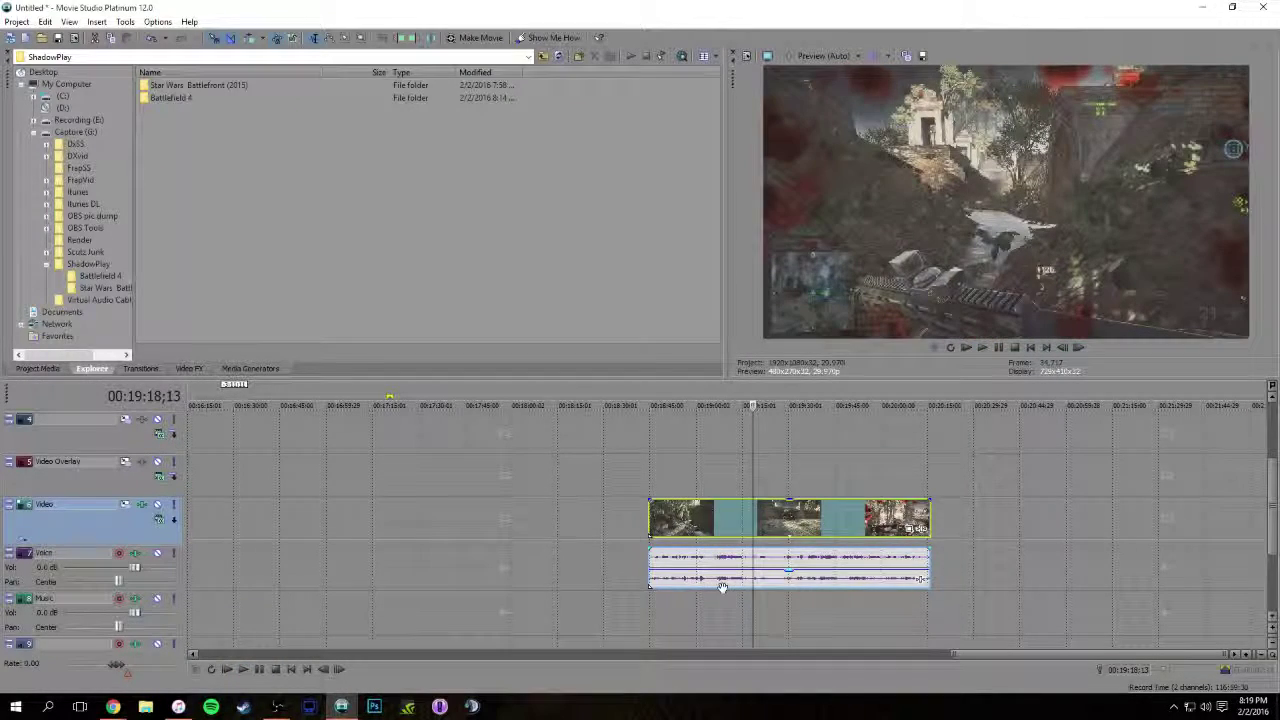
key(s)
Review the footage after the first split and split the clip again at 00:19:31;20
click(811, 402)
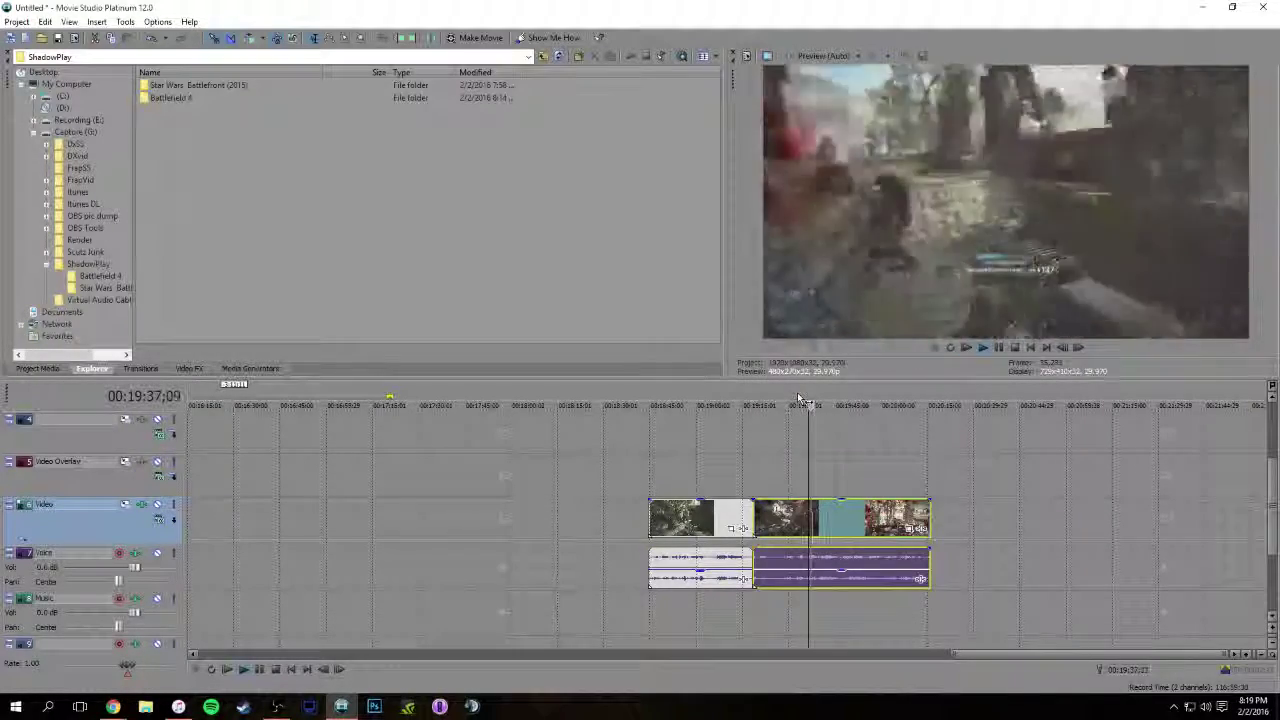
click(794, 398)
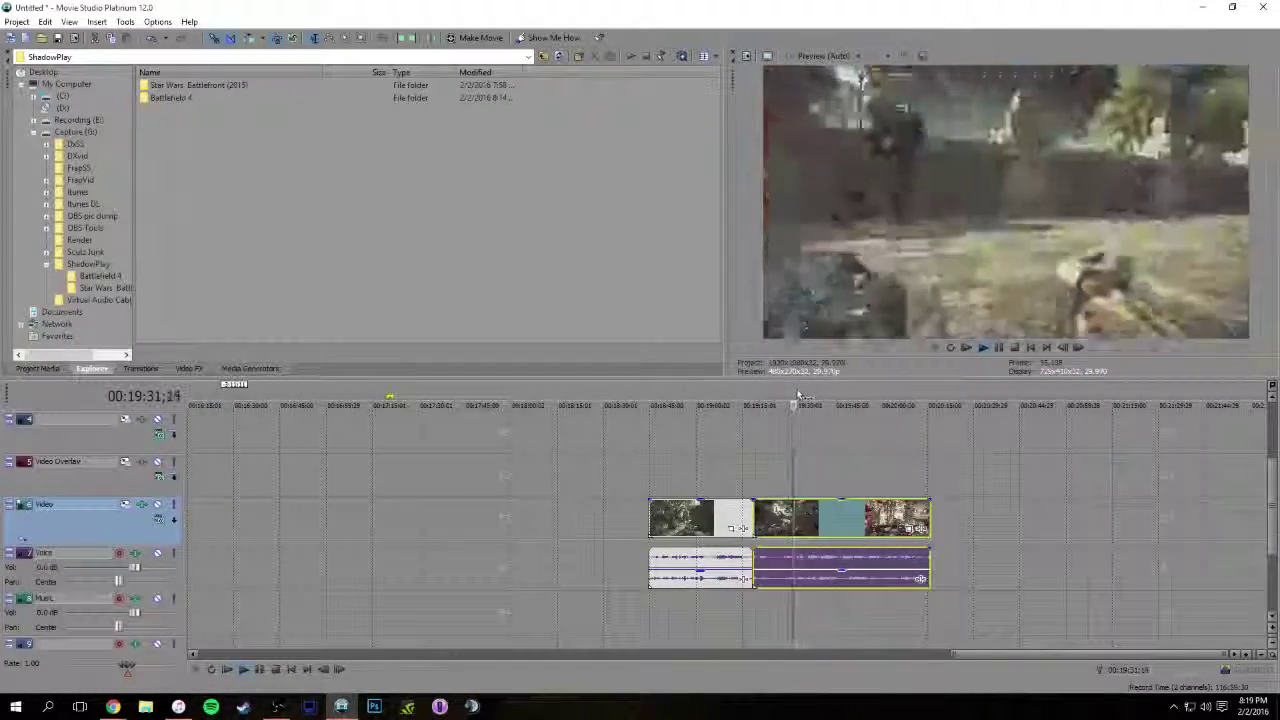
click(791, 400)
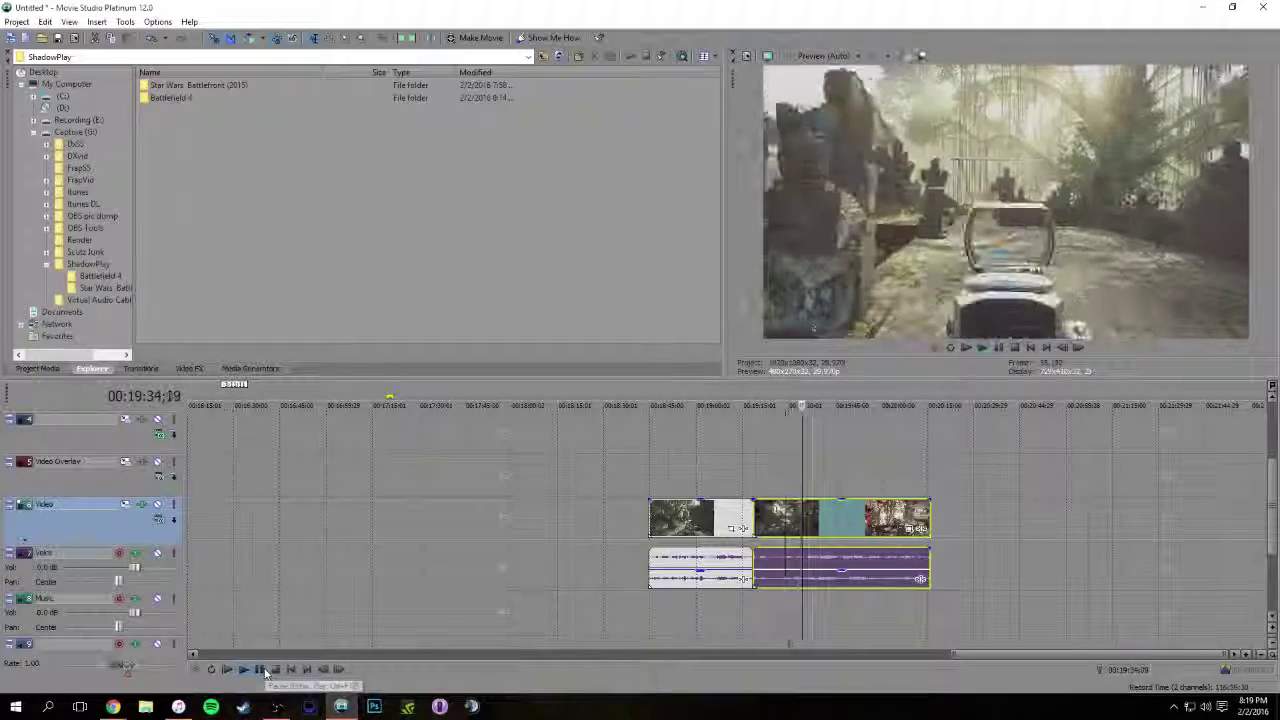
click(261, 670)
click(794, 398)
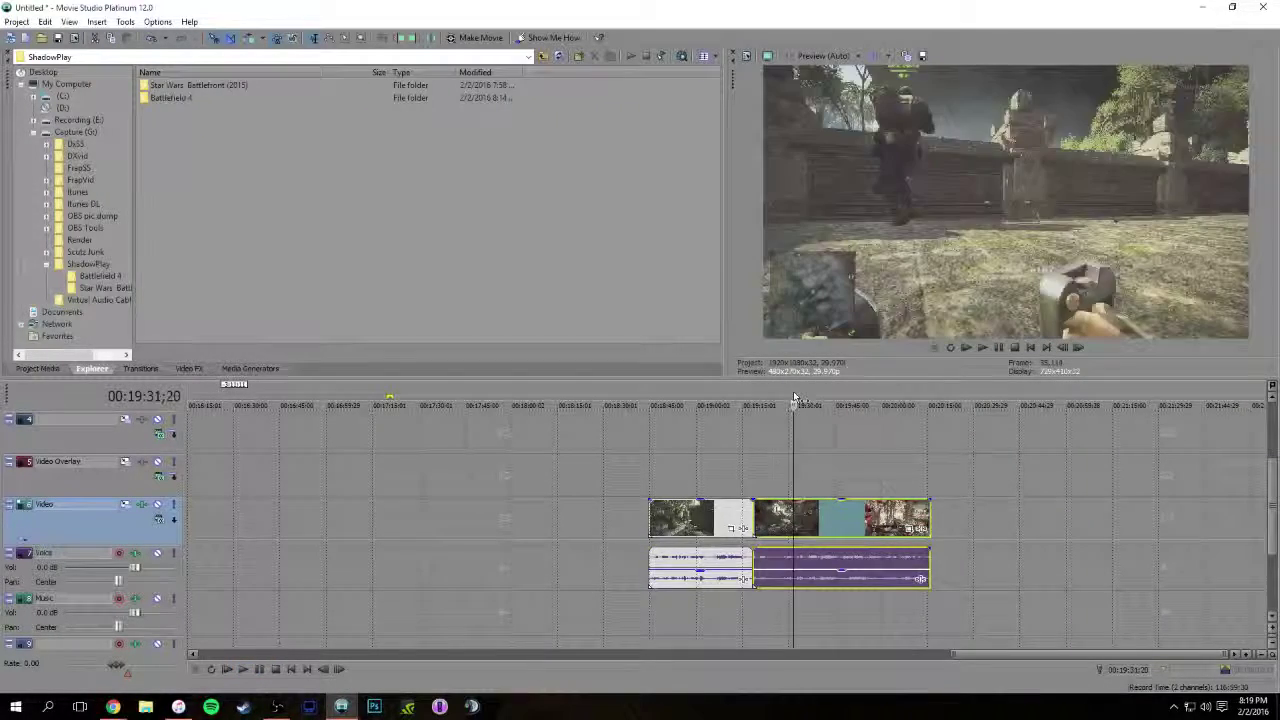
key(s)
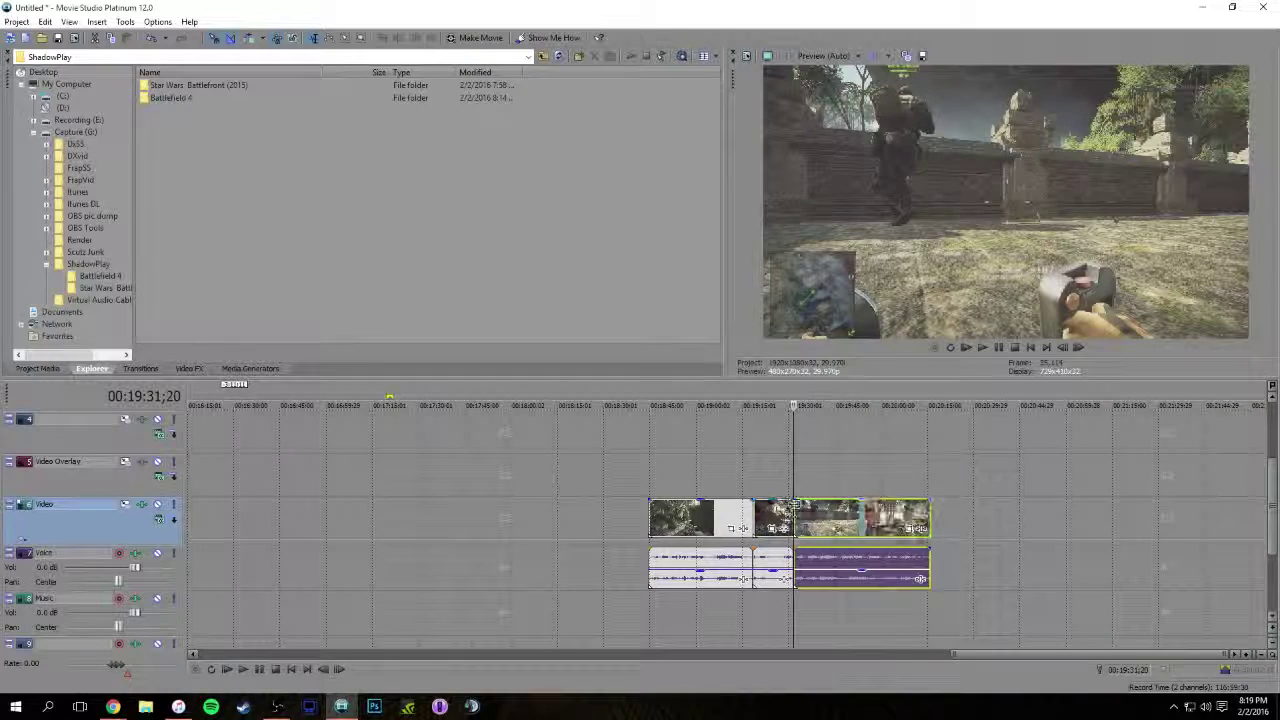
Shorten the middle segment to end at about 00:19:22 and move the last segment back against it
drag(789, 512, 763, 515)
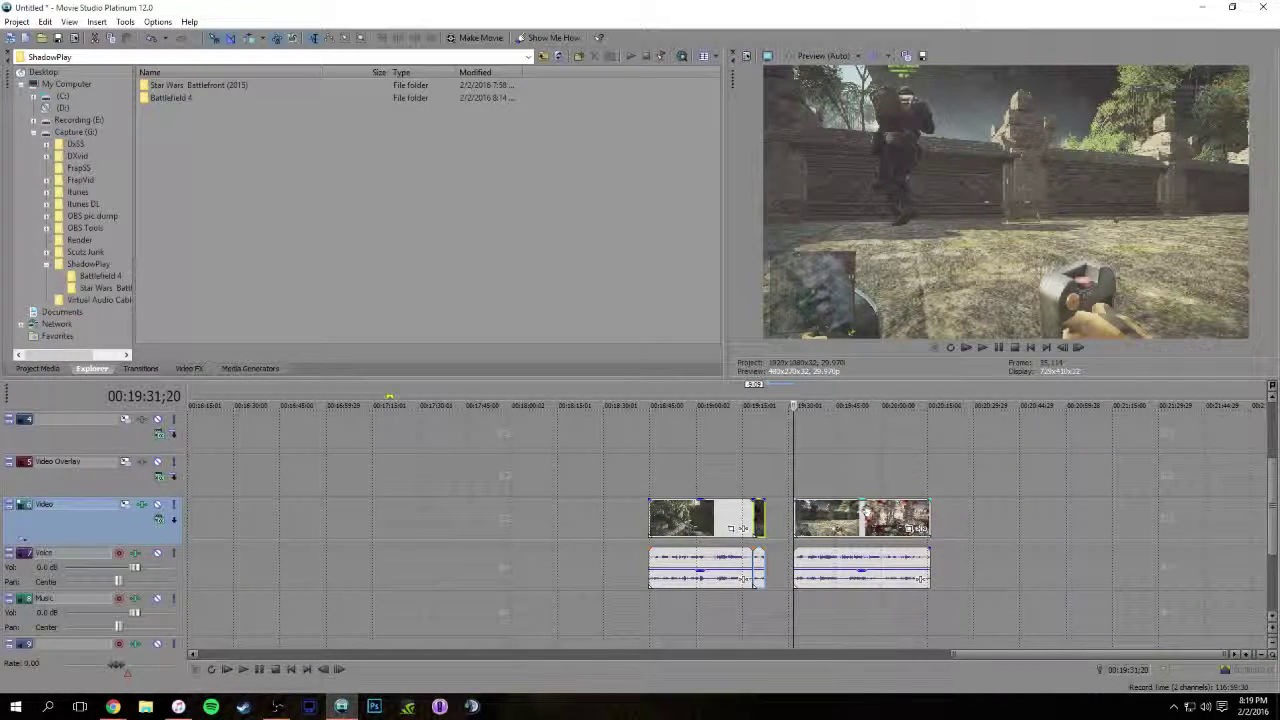
drag(866, 512, 832, 512)
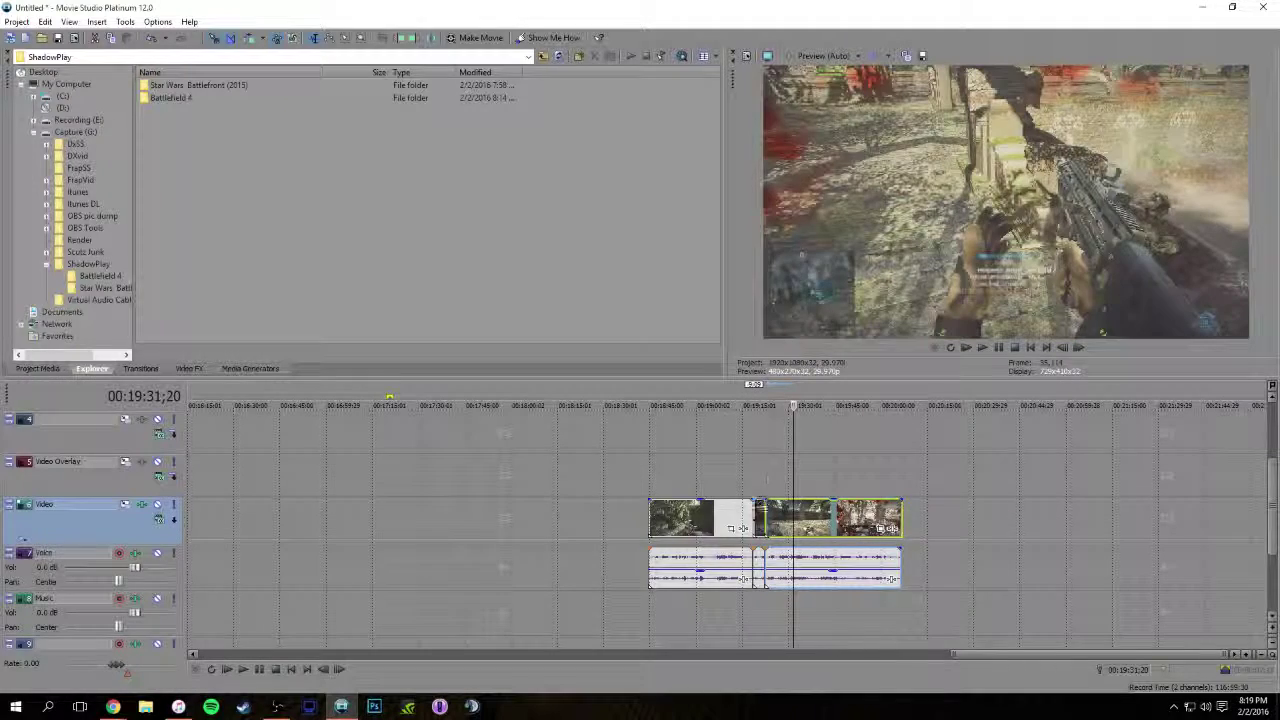
click(759, 466)
scroll(759, 466, up, 5)
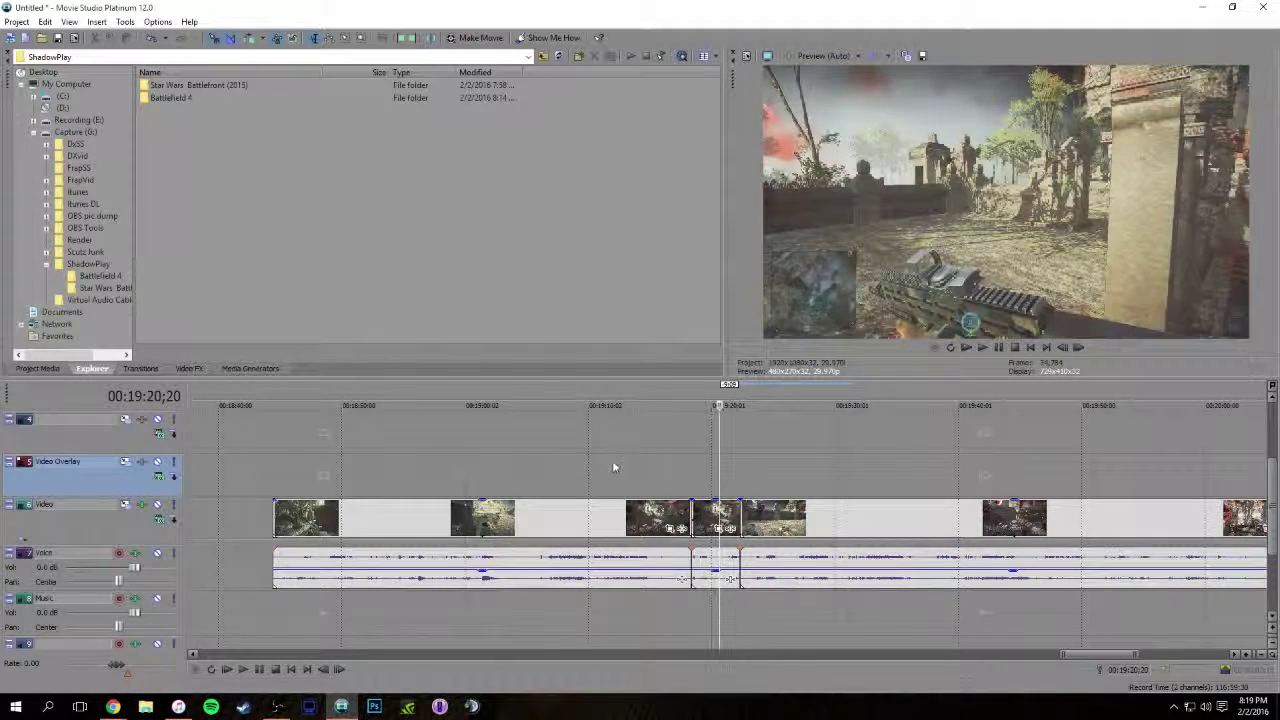
Select the short middle B Jungle segment and browse the video effects' presets, from Chroma Blur through Convolution Kernel, for a suitable look
key(ctrl+a)
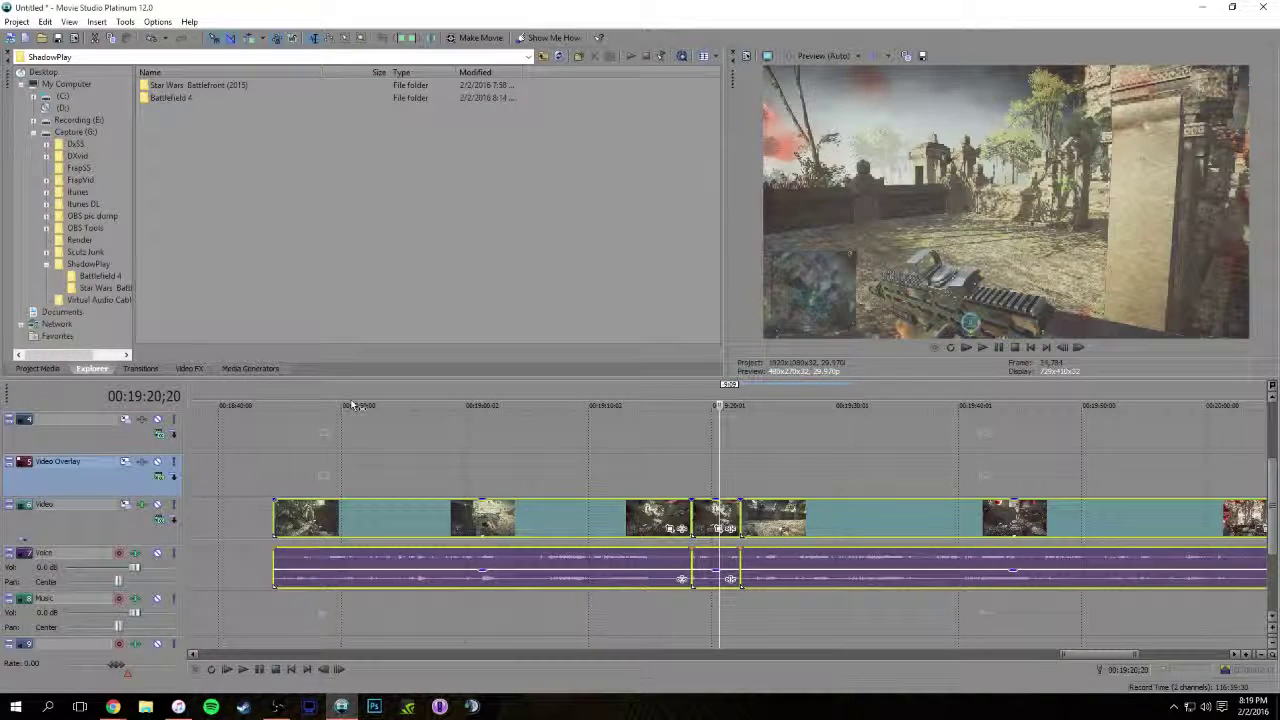
click(708, 520)
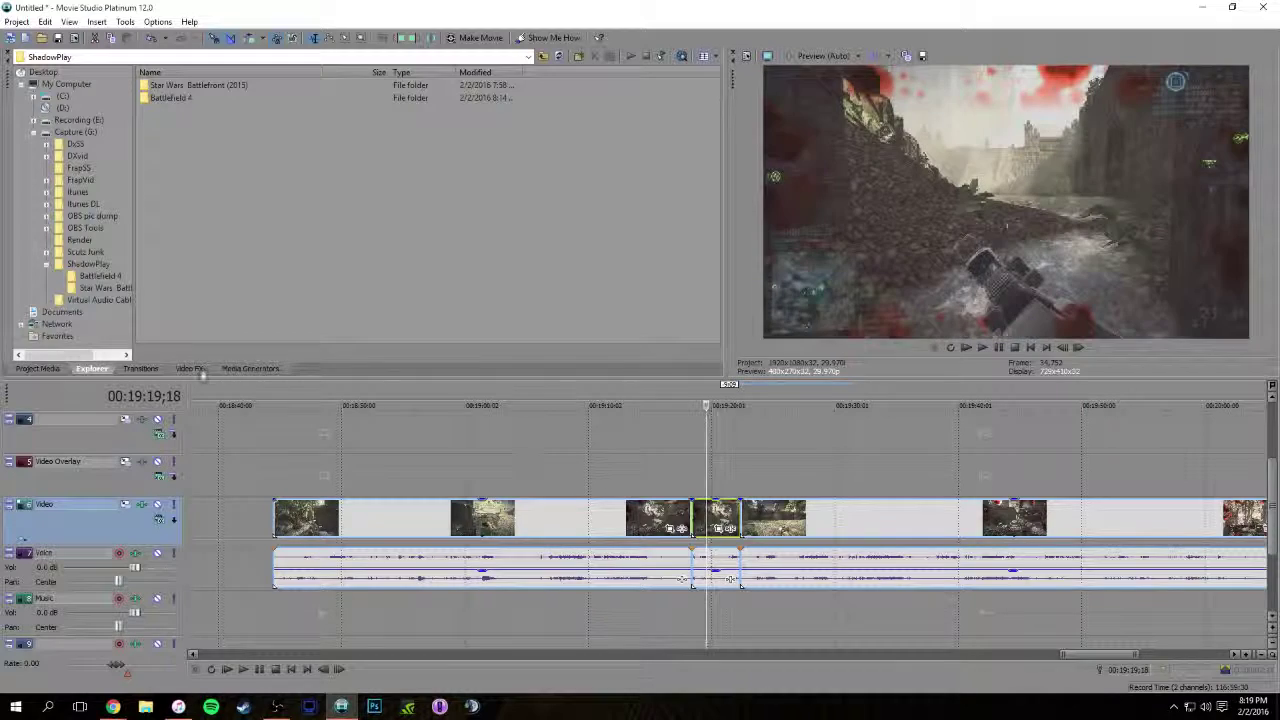
click(196, 369)
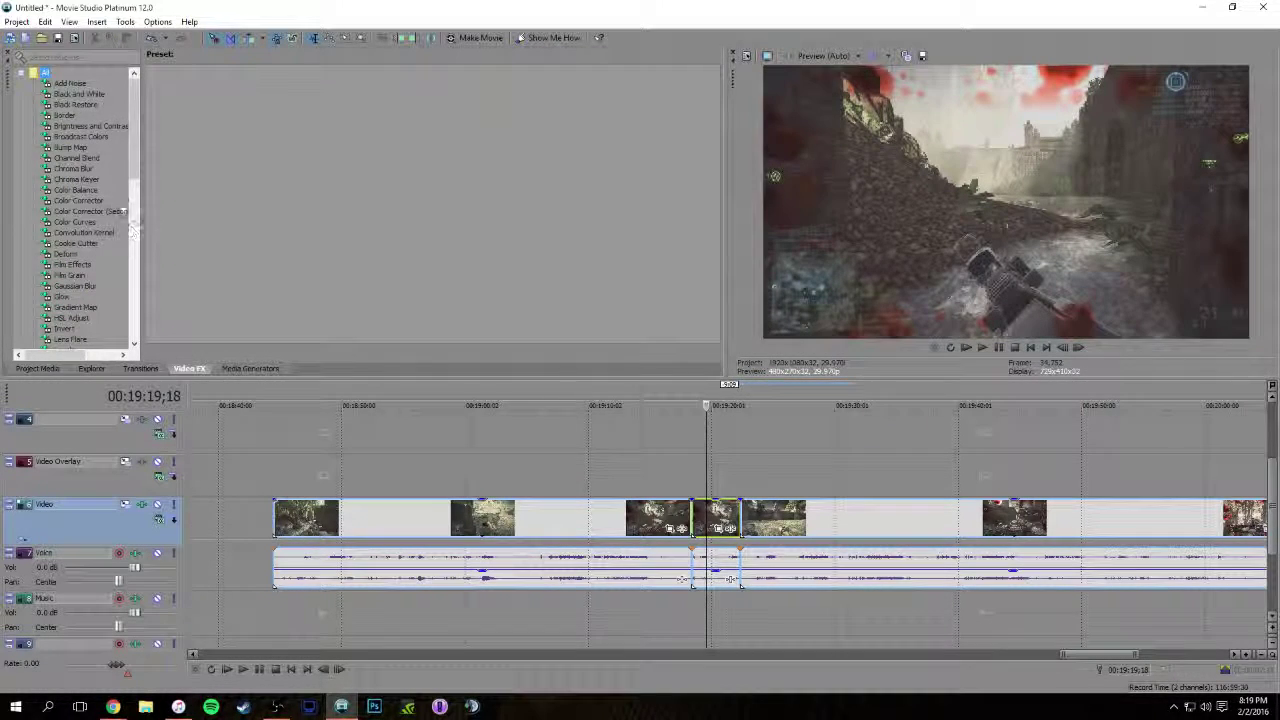
click(90, 169)
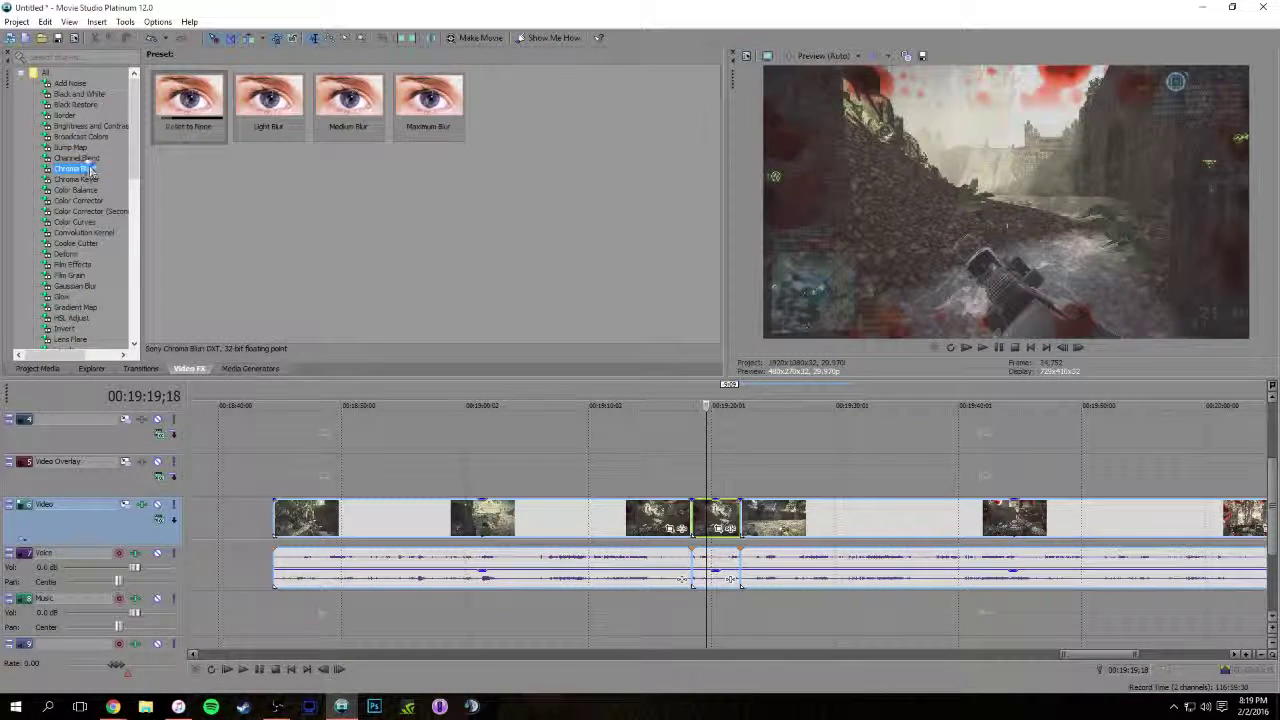
click(88, 159)
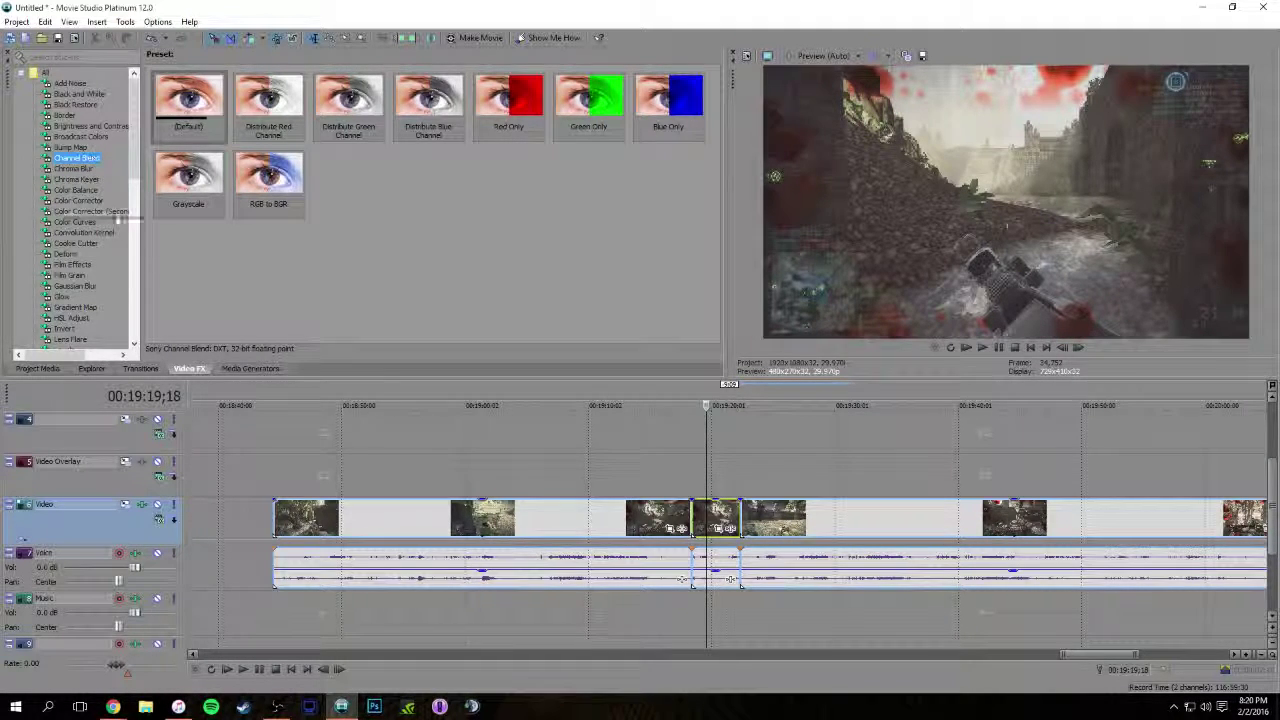
click(97, 201)
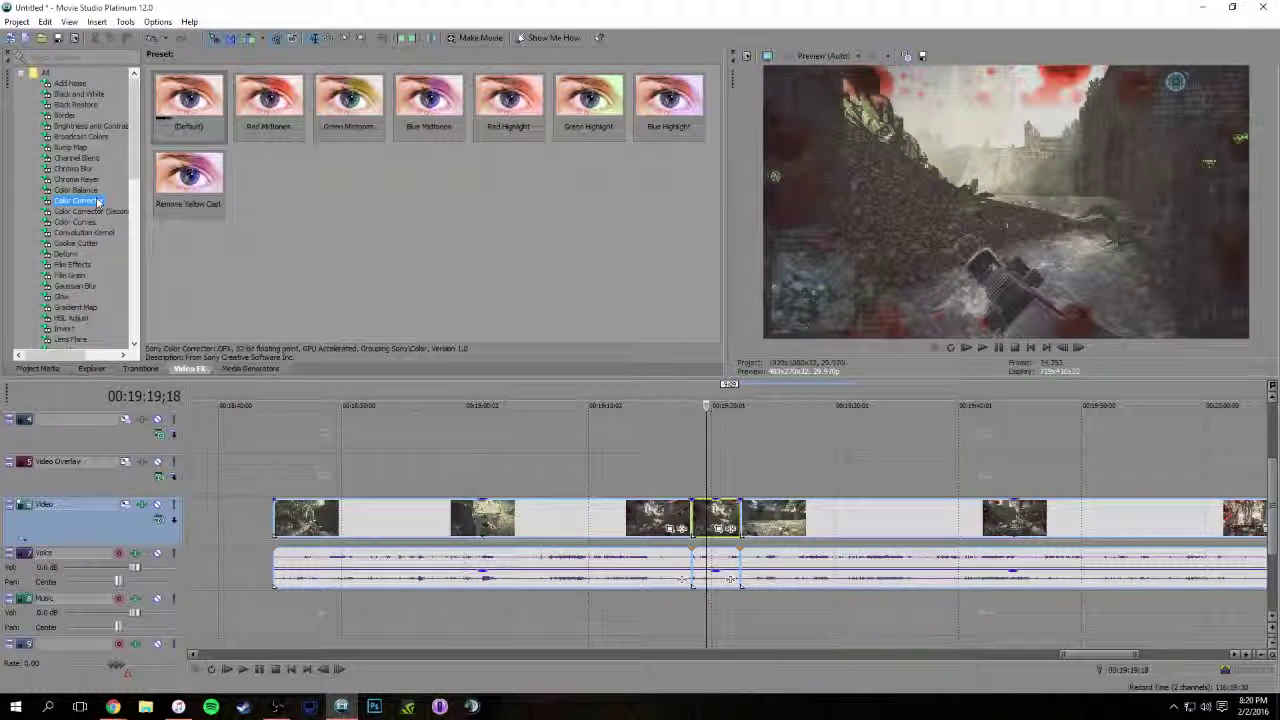
click(100, 211)
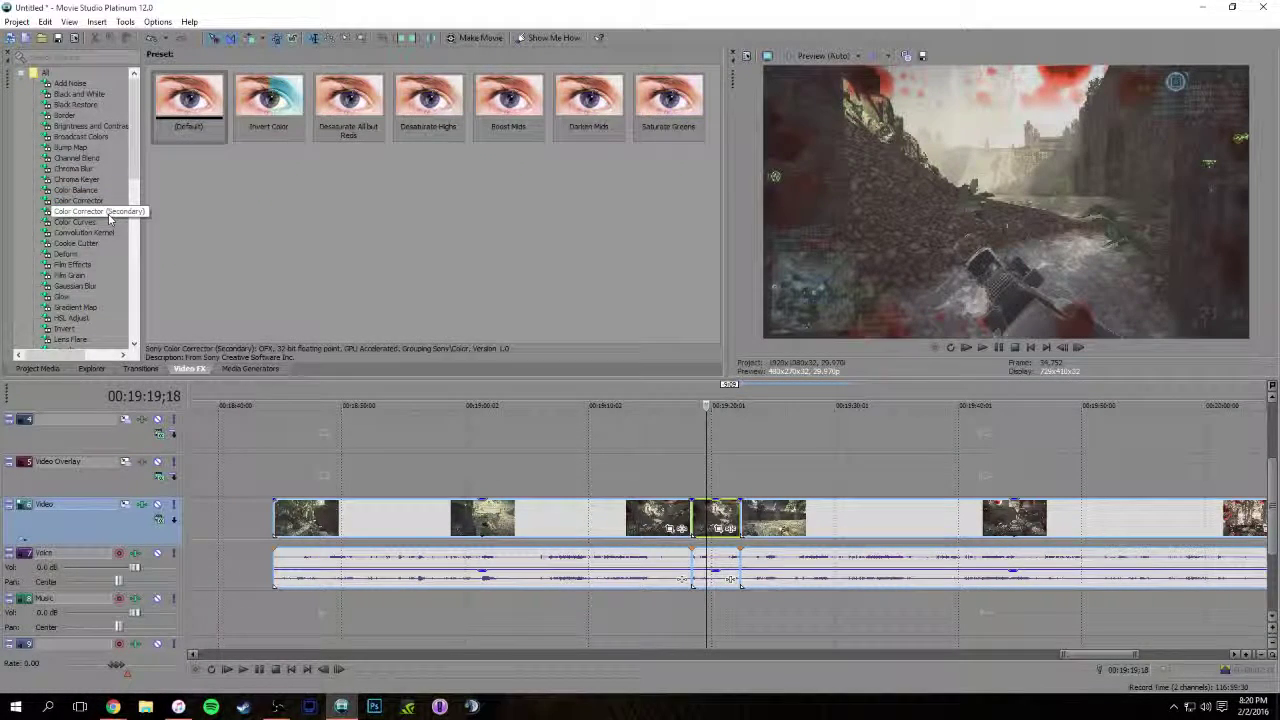
click(105, 232)
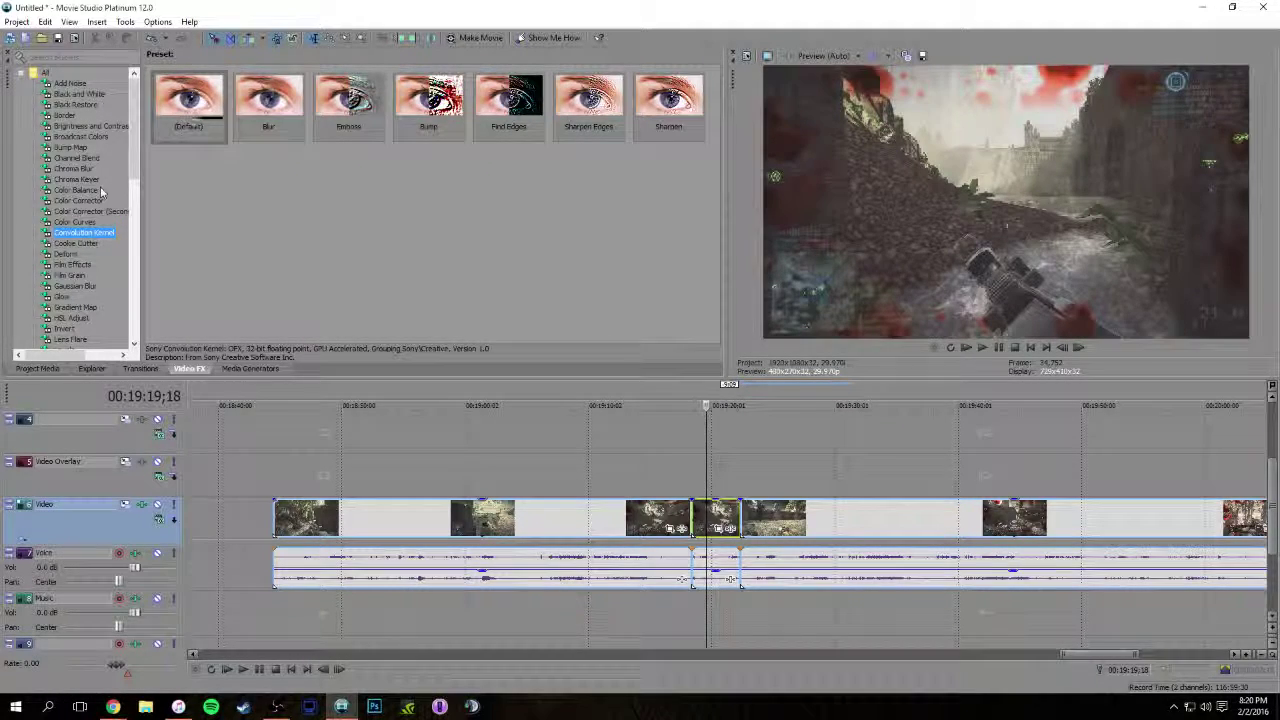
click(92, 159)
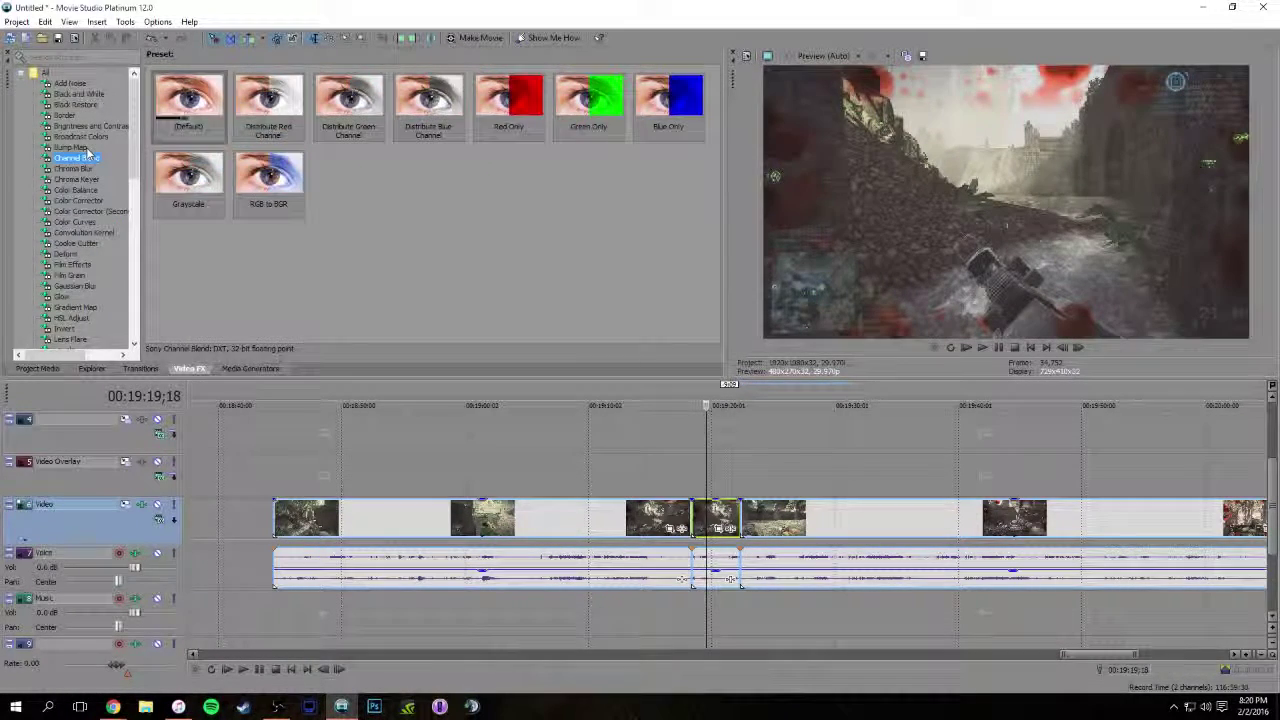
click(86, 148)
click(80, 136)
click(84, 126)
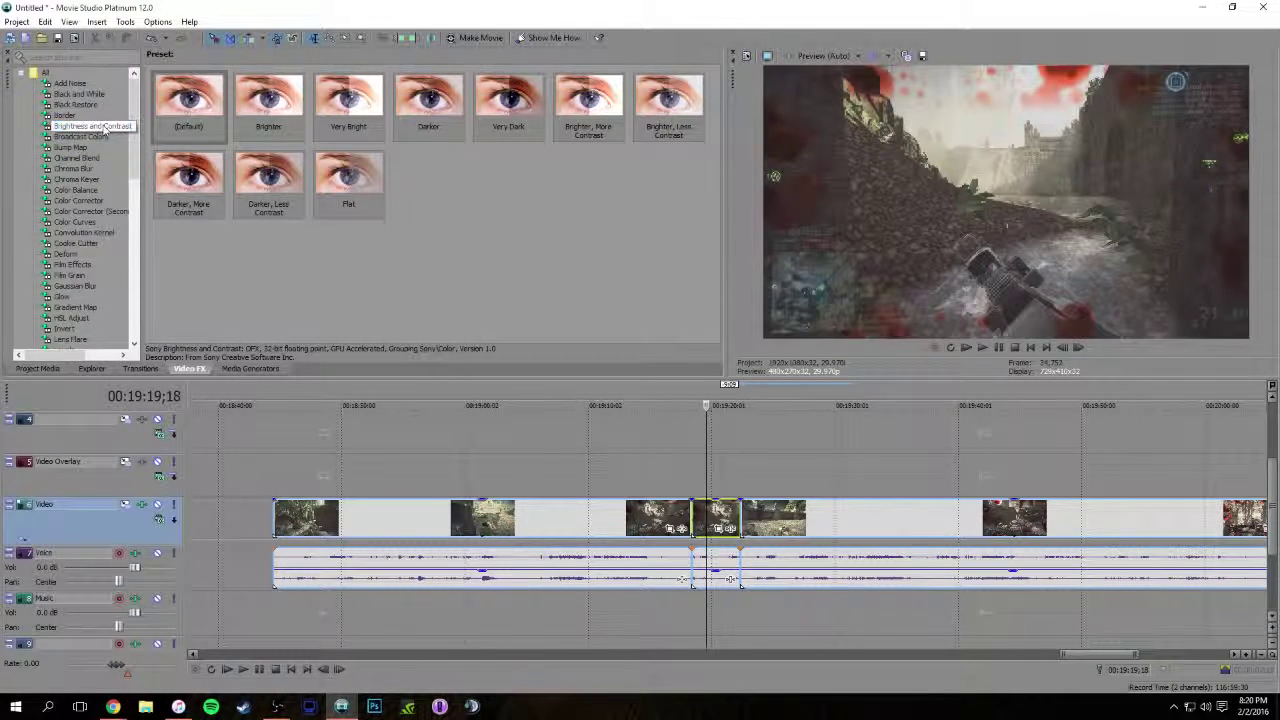
click(137, 188)
drag(137, 188, 137, 125)
click(80, 179)
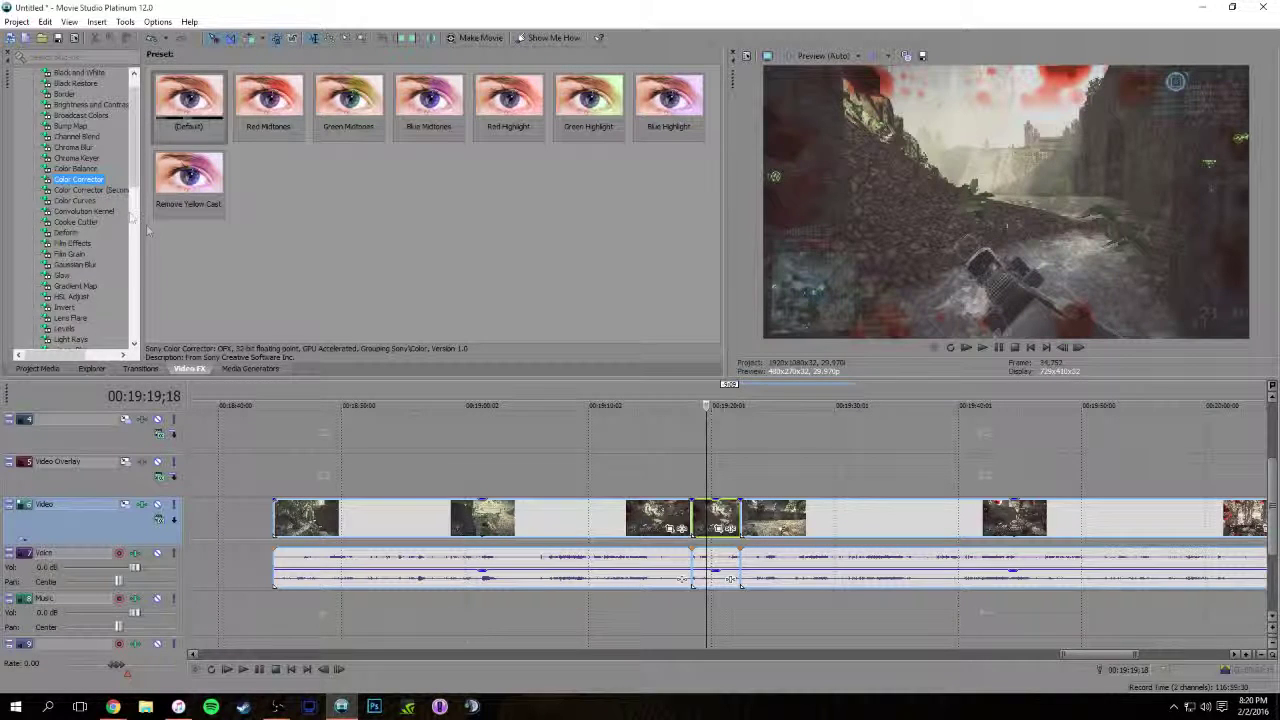
Apply the Color Curves effect with the Yellow Tint preset to the short middle B Jungle segment
click(90, 202)
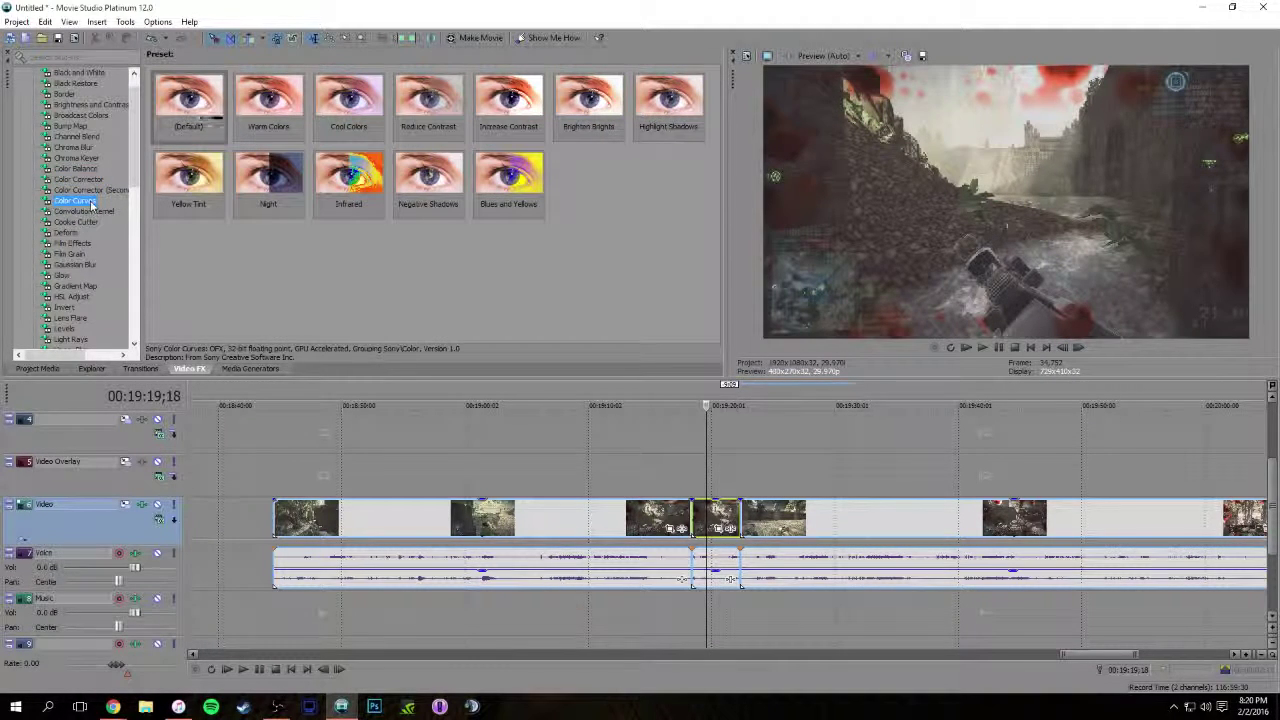
click(188, 180)
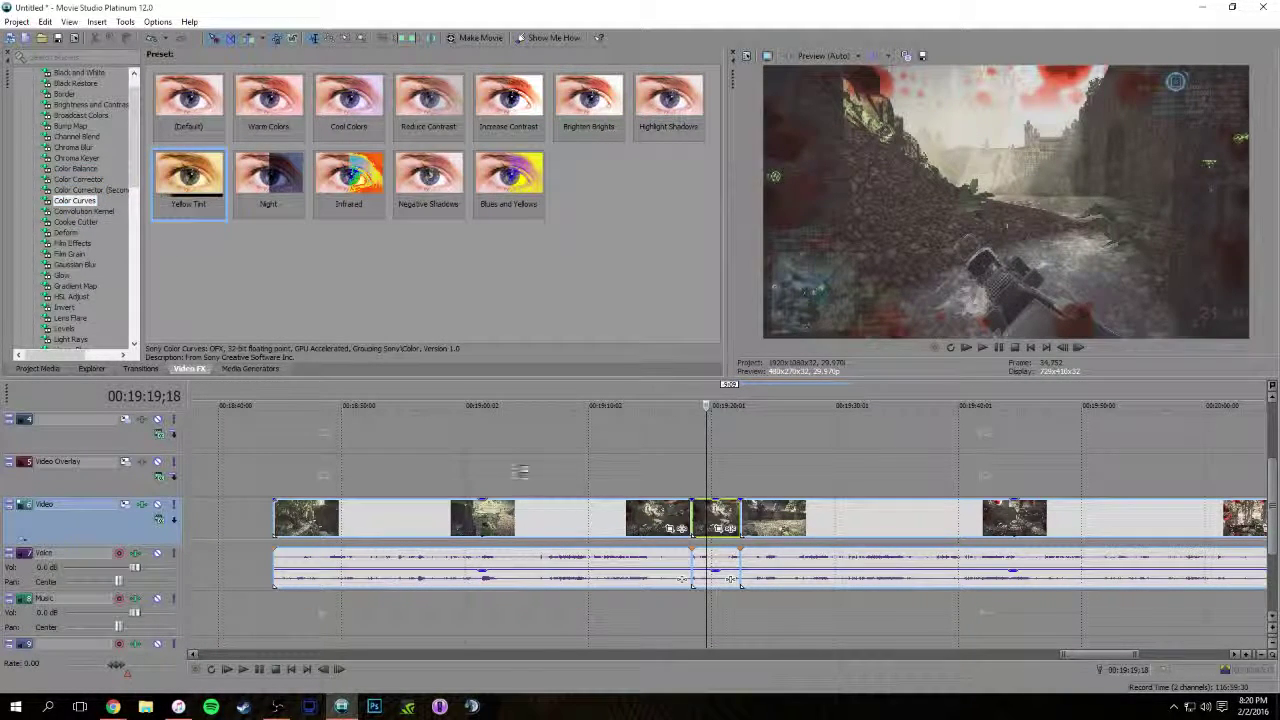
drag(708, 515, 710, 516)
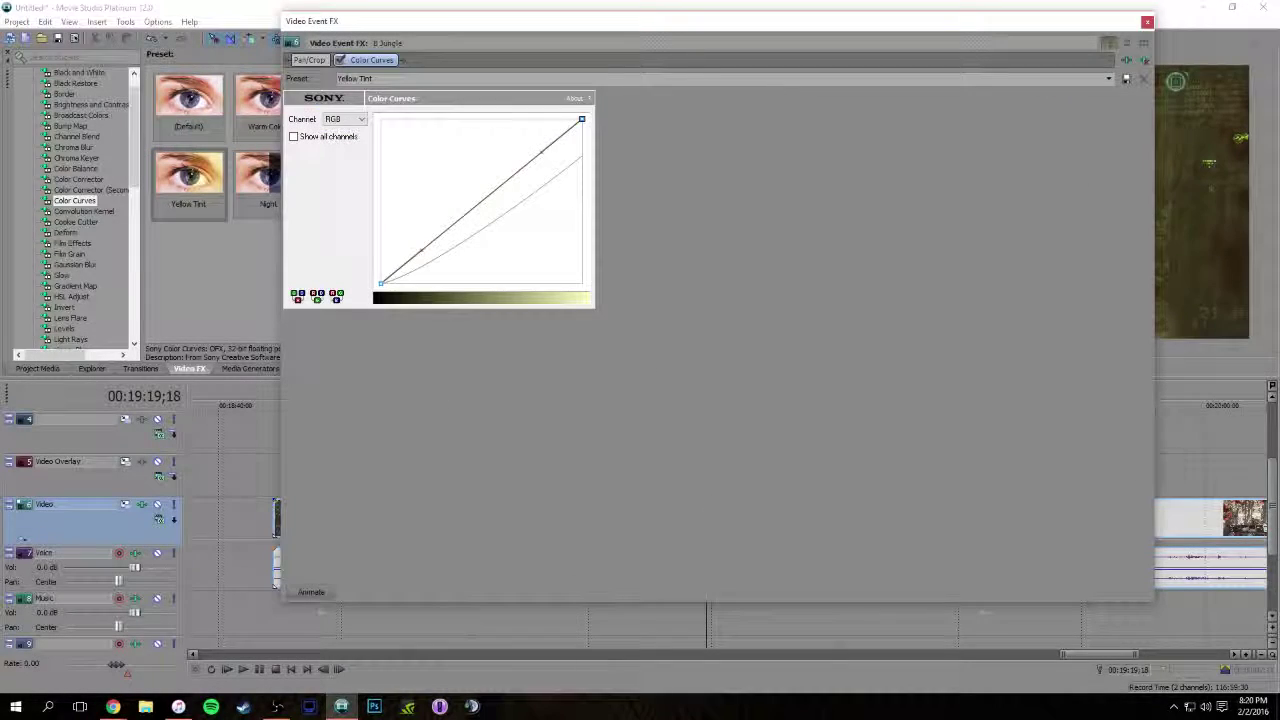
click(1147, 21)
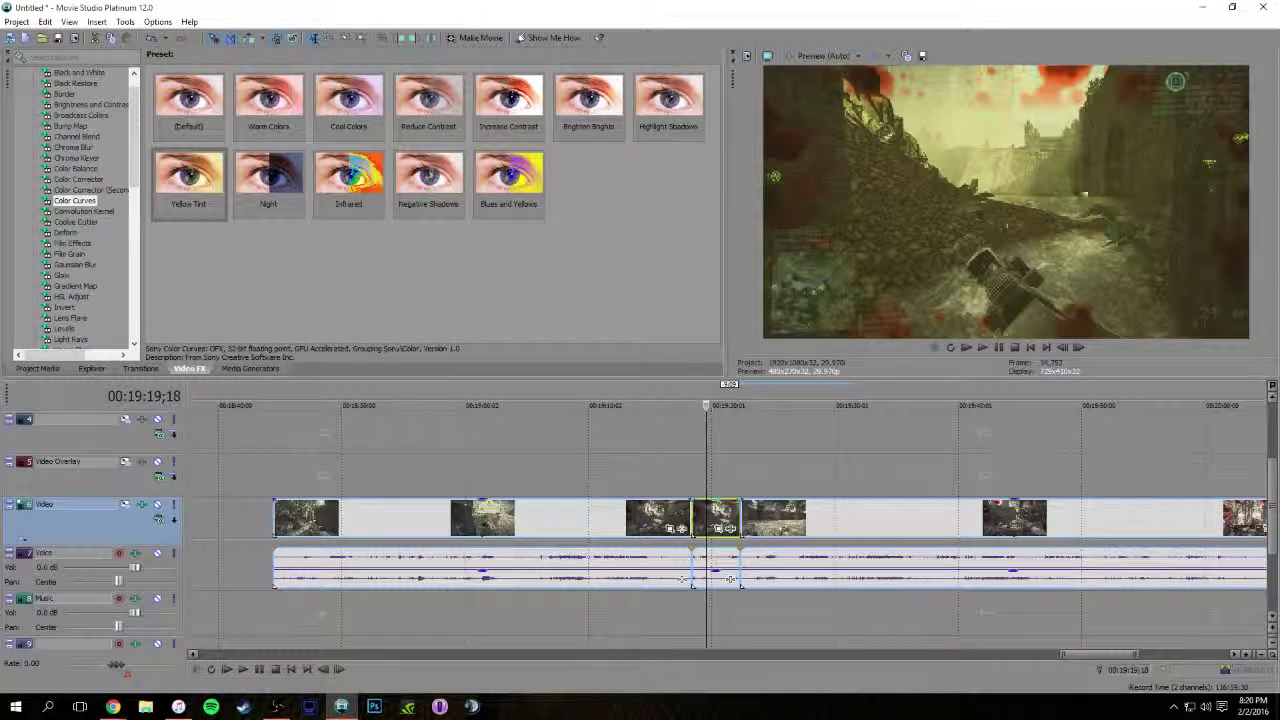
Play through the remaining footage, split the last B Jungle segment at 00:19:46;12, and delete the part after it
key(space)
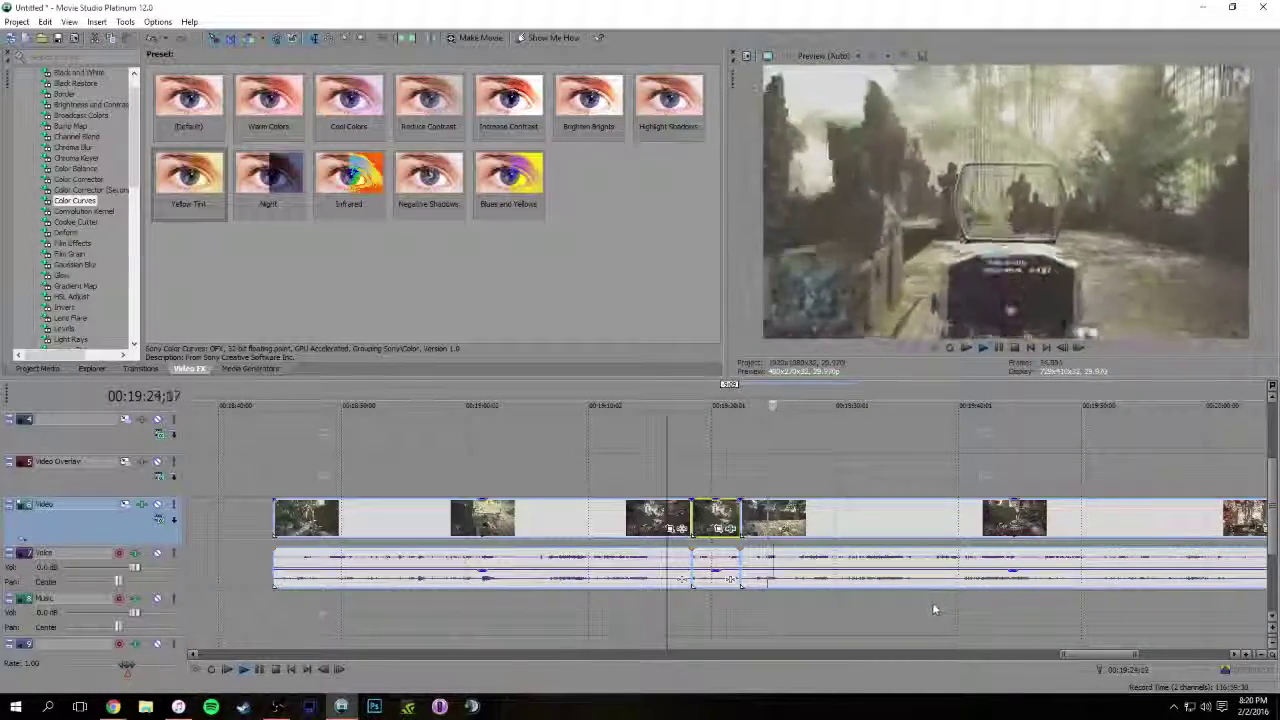
scroll(954, 474, down, 1)
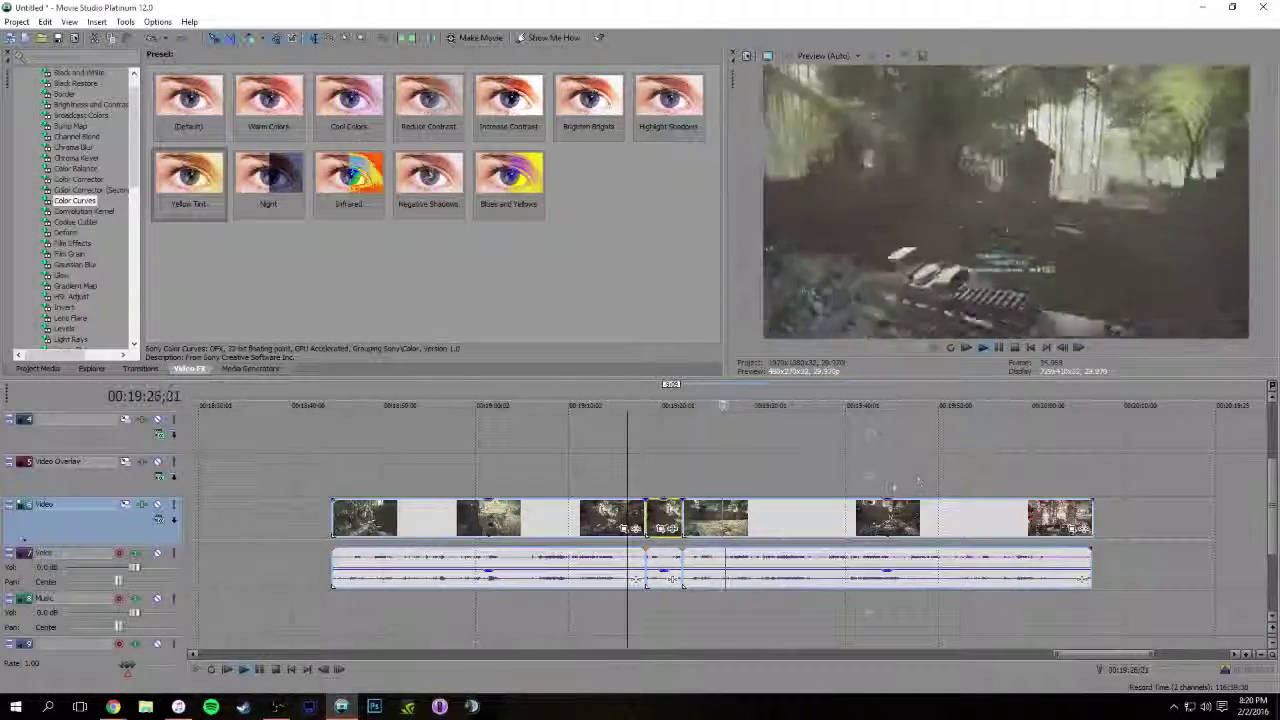
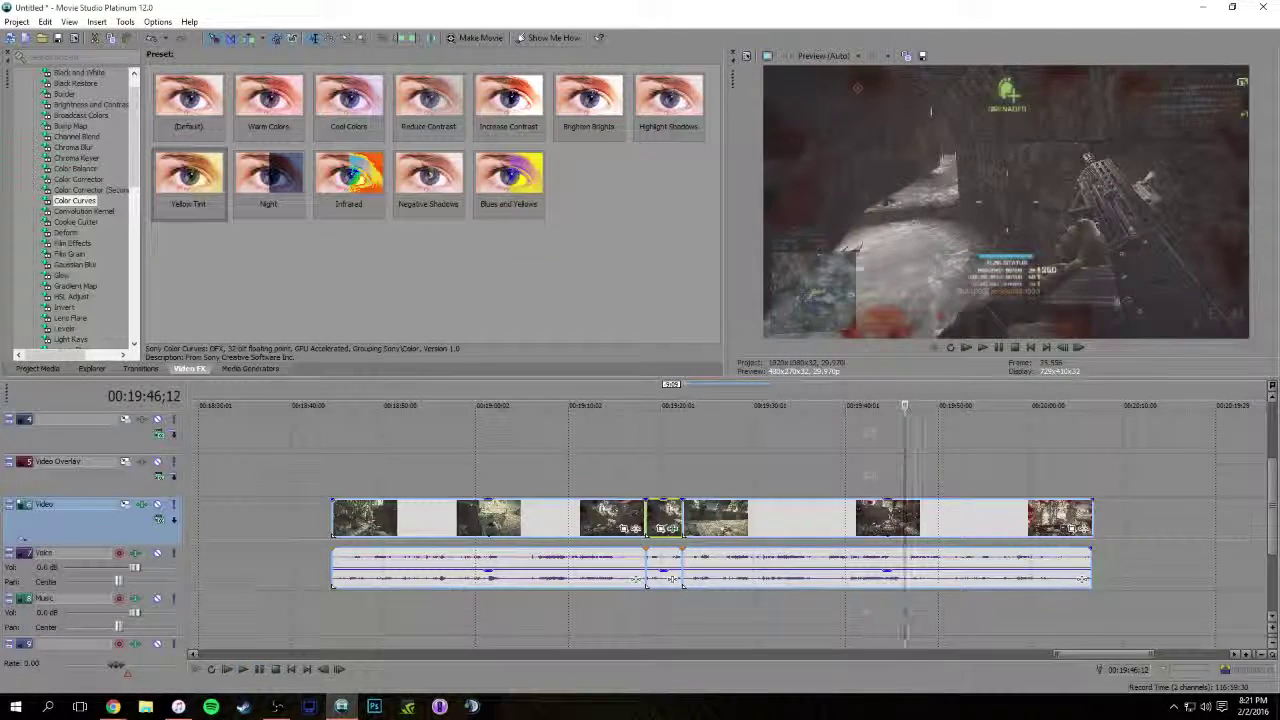
key(s)
click(971, 511)
key(Delete)
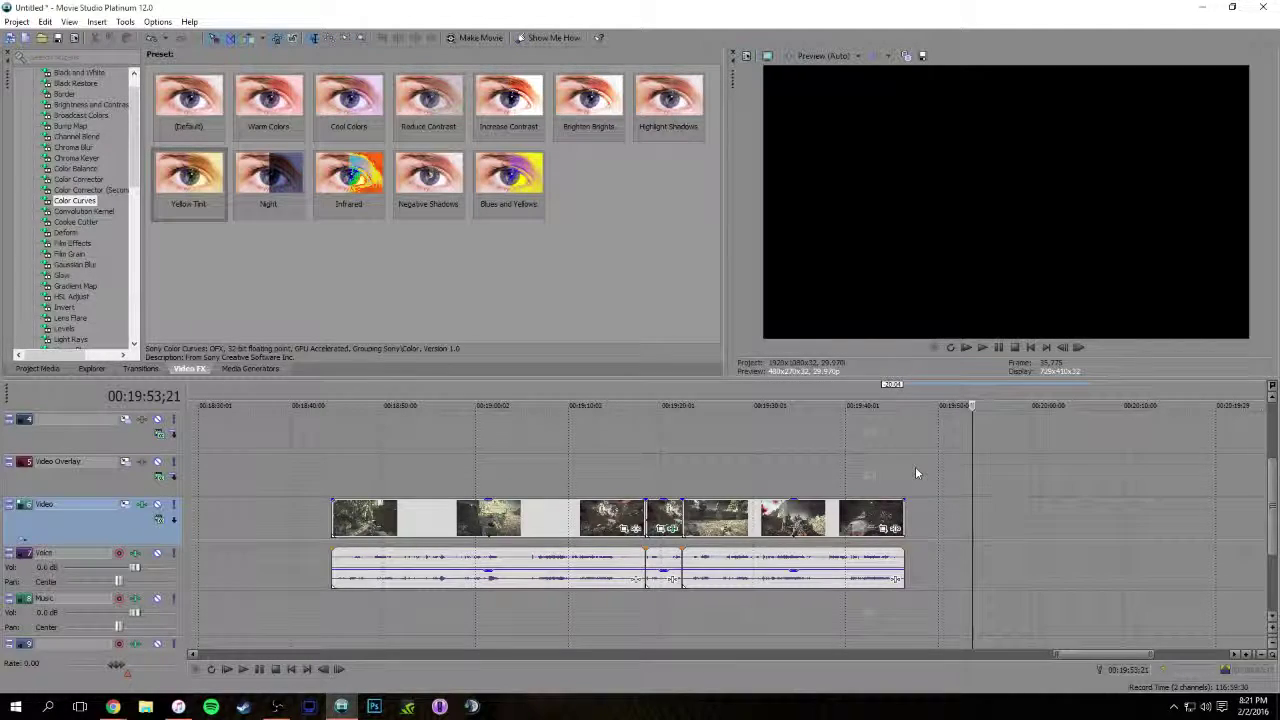
Move the three B Jungle segments together earlier on the timeline so they start at about 00:14:50
scroll(917, 473, down, 2)
click(557, 512)
scroll(556, 509, up, 3)
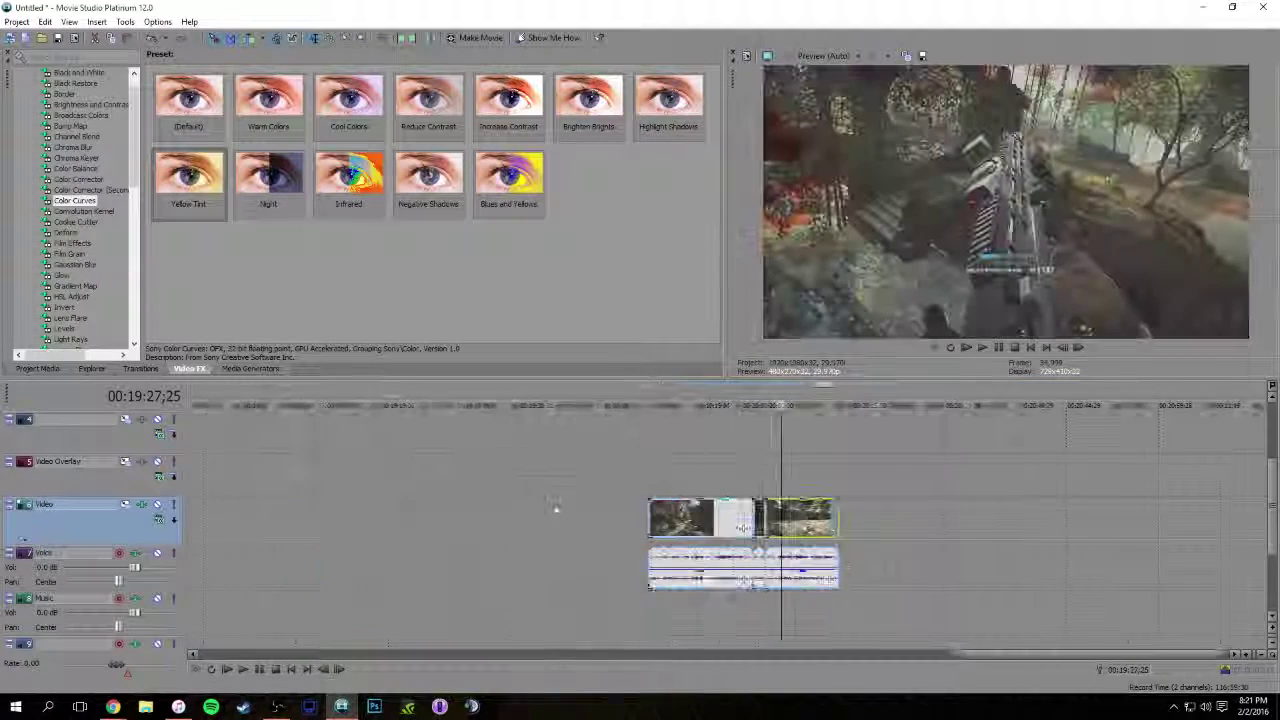
scroll(556, 507, down, 1)
drag(822, 522, 264, 500)
drag(363, 523, 383, 523)
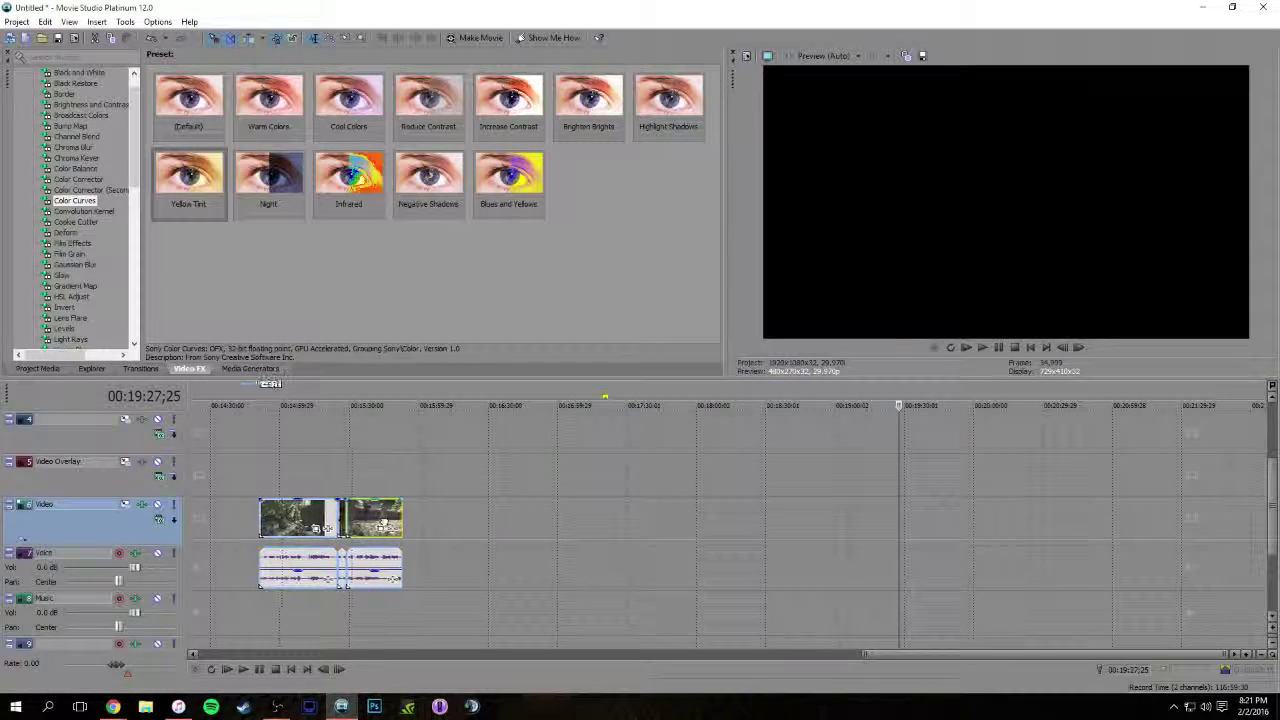
Save the project as TicTac12.vf, replacing the existing project file of that name
click(16, 21)
click(40, 95)
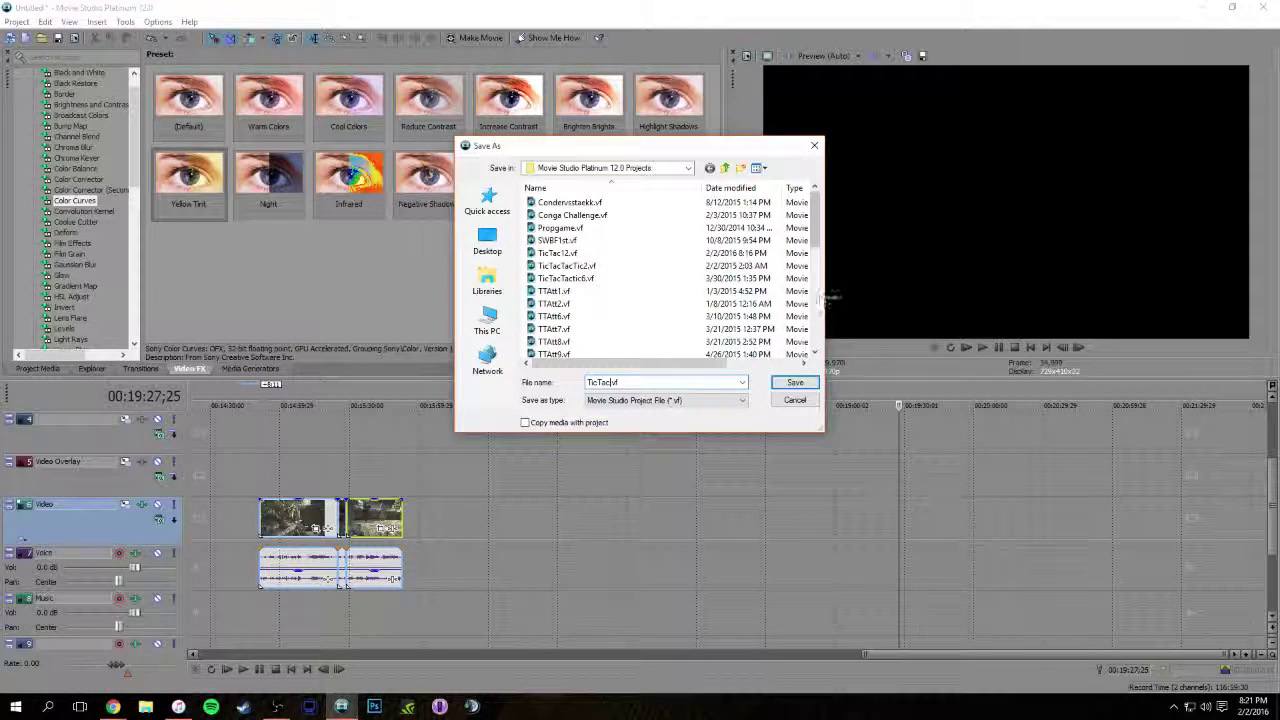
click(814, 300)
drag(814, 300, 814, 333)
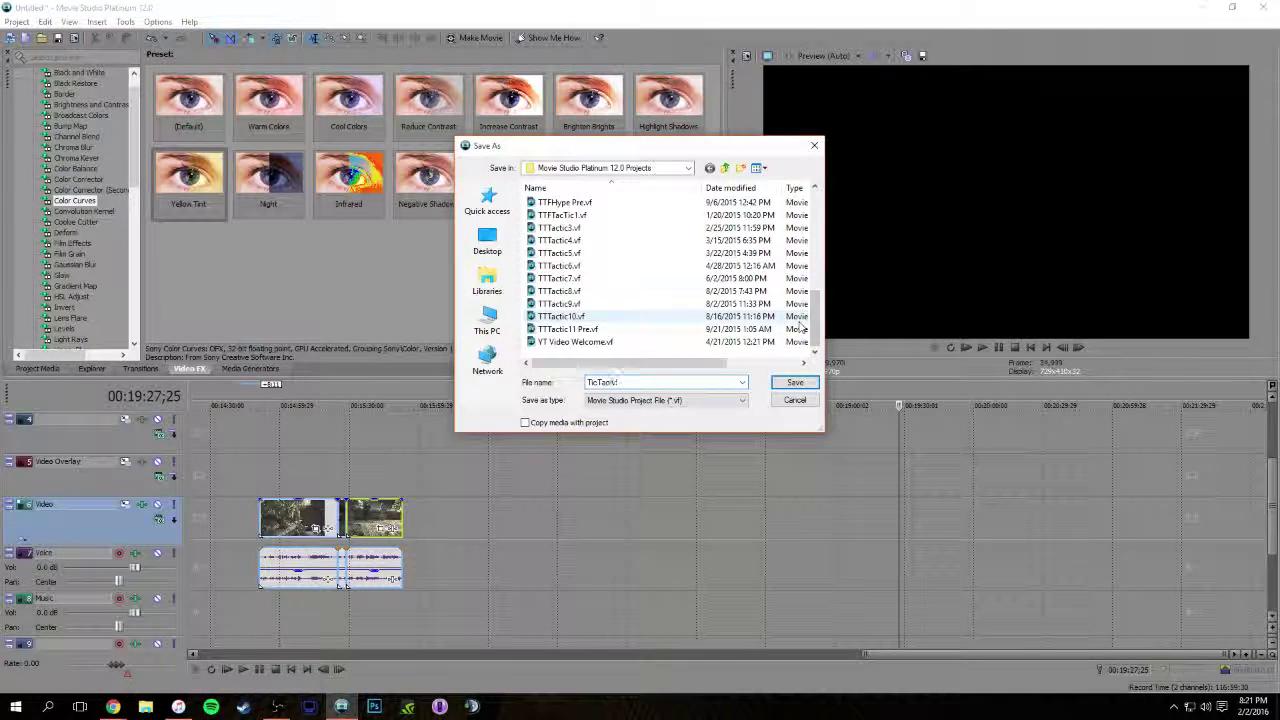
key(BackSpace)
key(BackSpace)
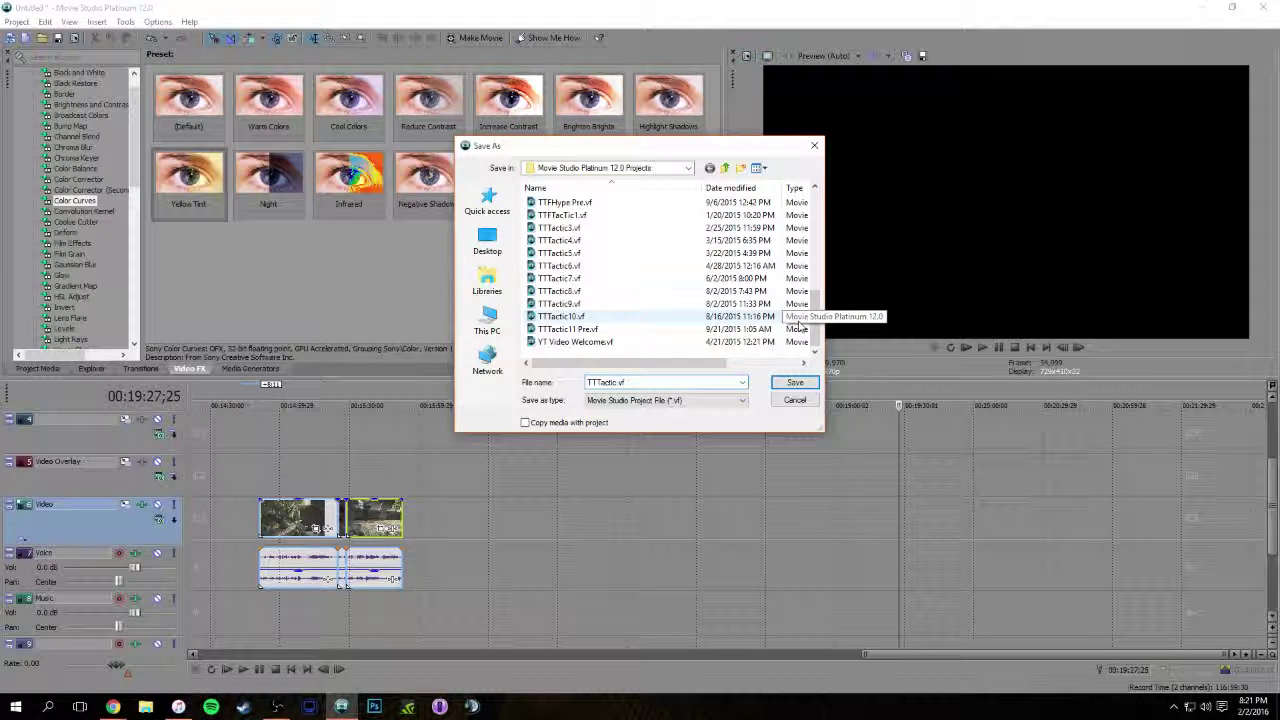
text(12)
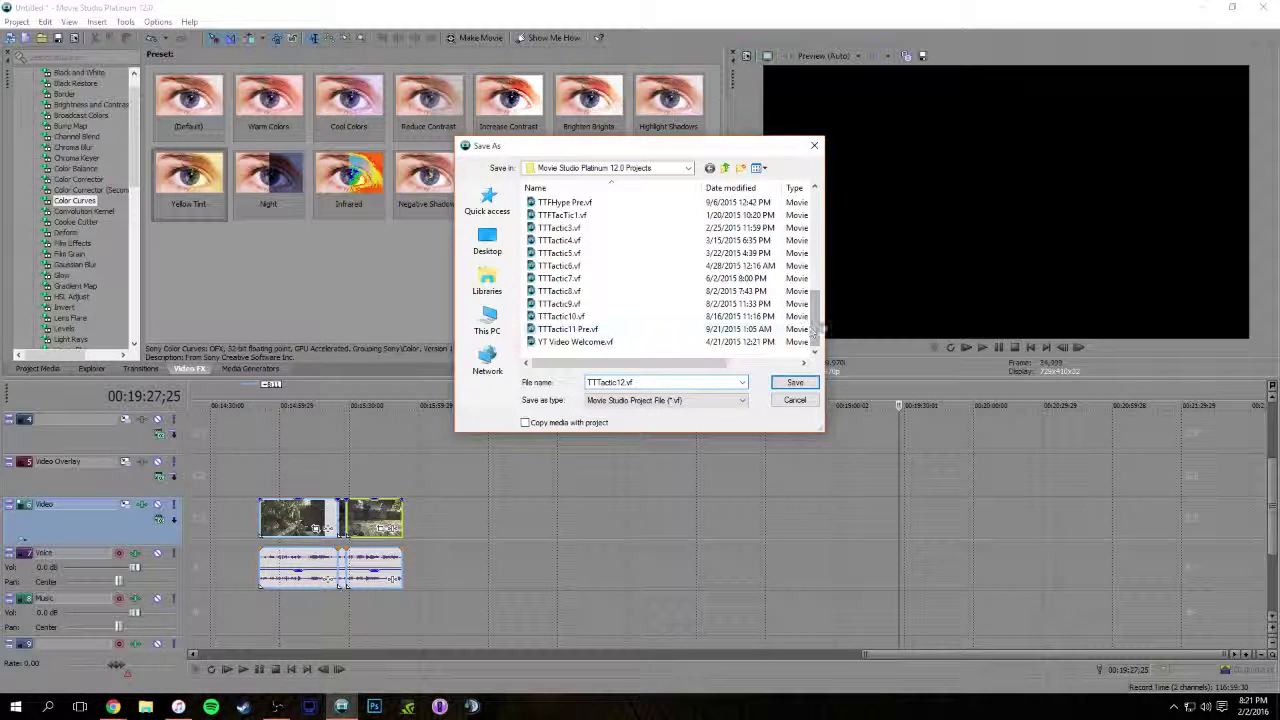
click(740, 188)
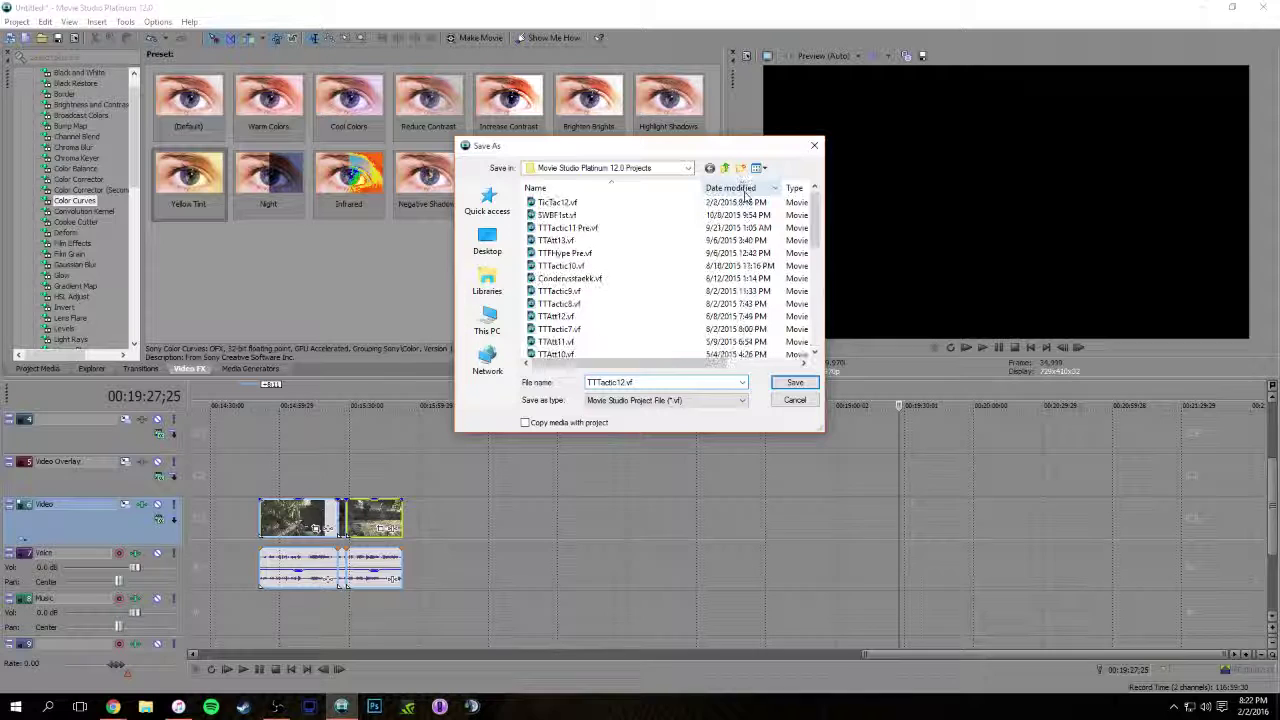
click(575, 203)
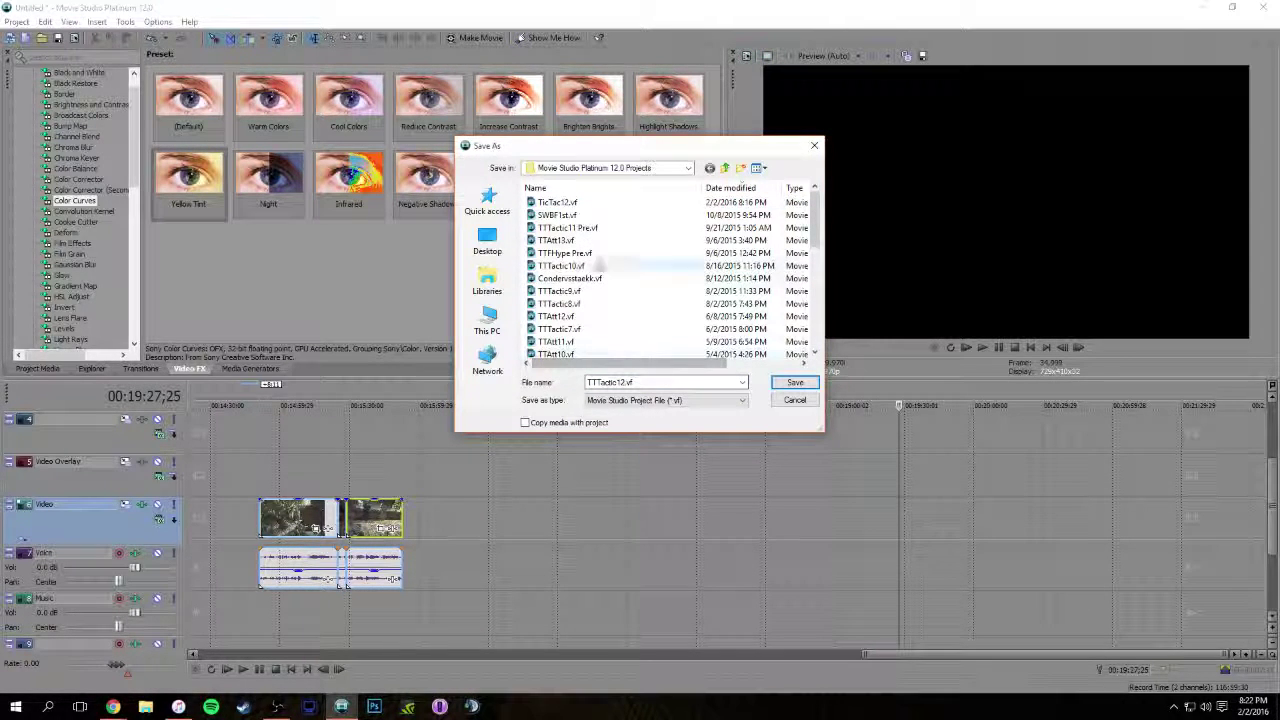
click(794, 382)
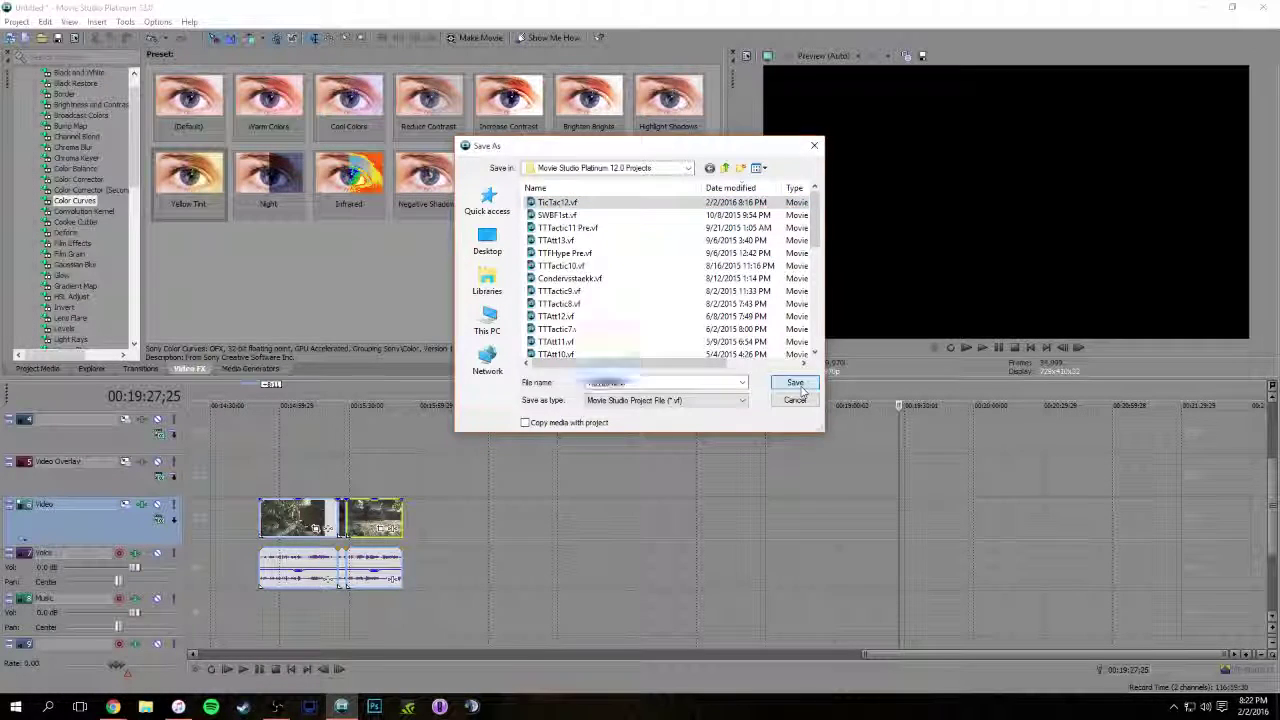
click(675, 356)
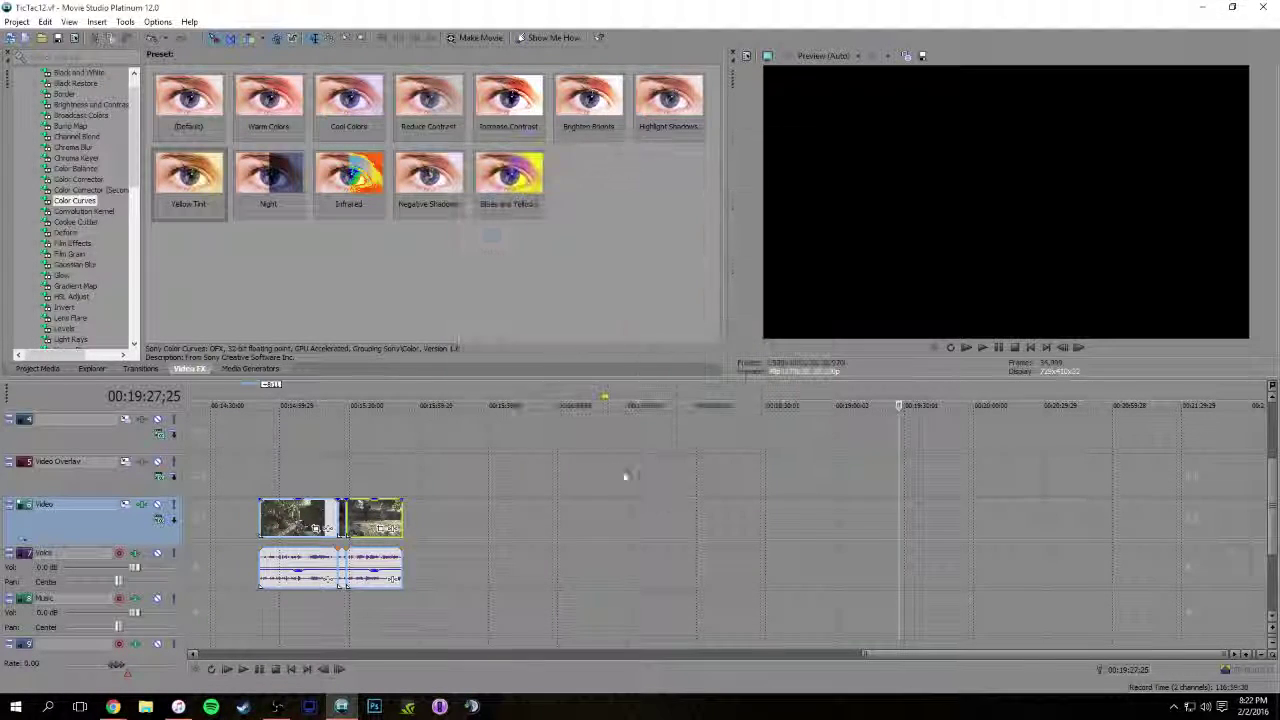
Bring the B Jungle segments forward to the preceding gameplay clip and overlap them with its end for a one-second crossfade
scroll(536, 549, down, 1)
drag(608, 516, 254, 514)
scroll(256, 481, down, 2)
drag(731, 508, 254, 508)
click(249, 469)
scroll(249, 469, up, 5)
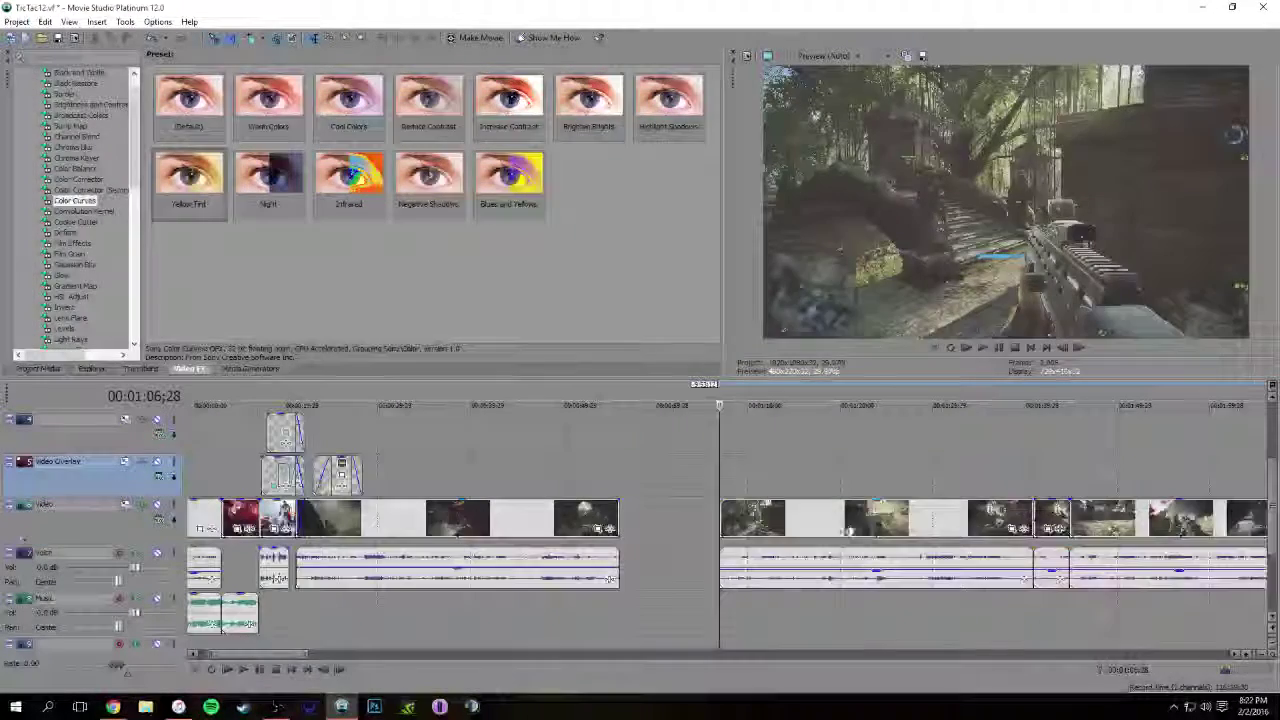
drag(838, 531, 729, 532)
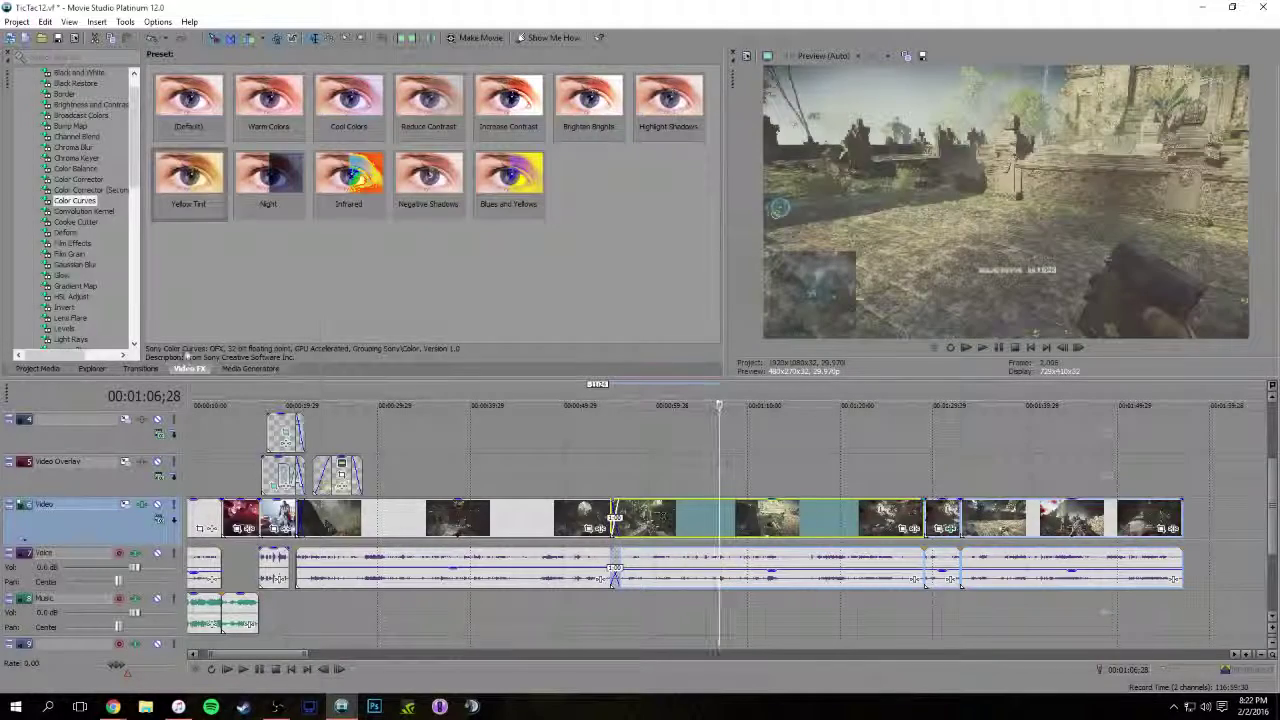
Replace the crossfade before the B Jungle segments with the default Flash transition and tint it orange at HSV 24, 0.92, 0.9
click(141, 368)
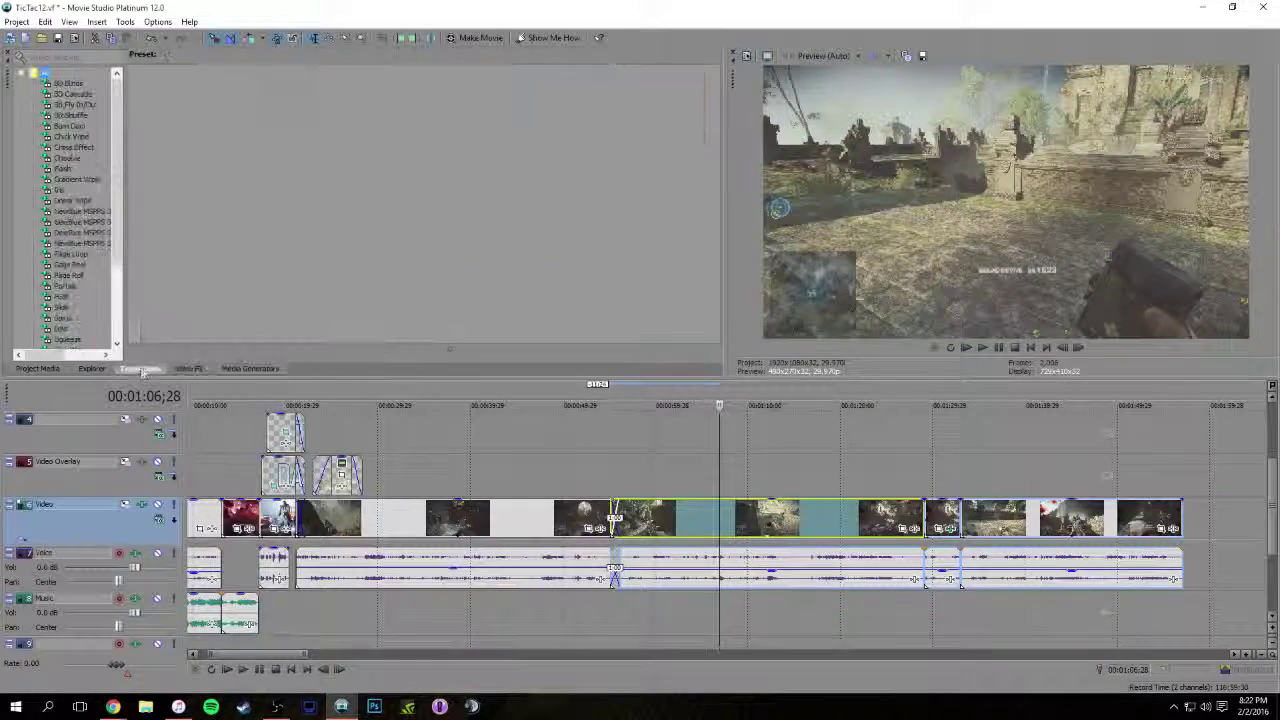
click(62, 168)
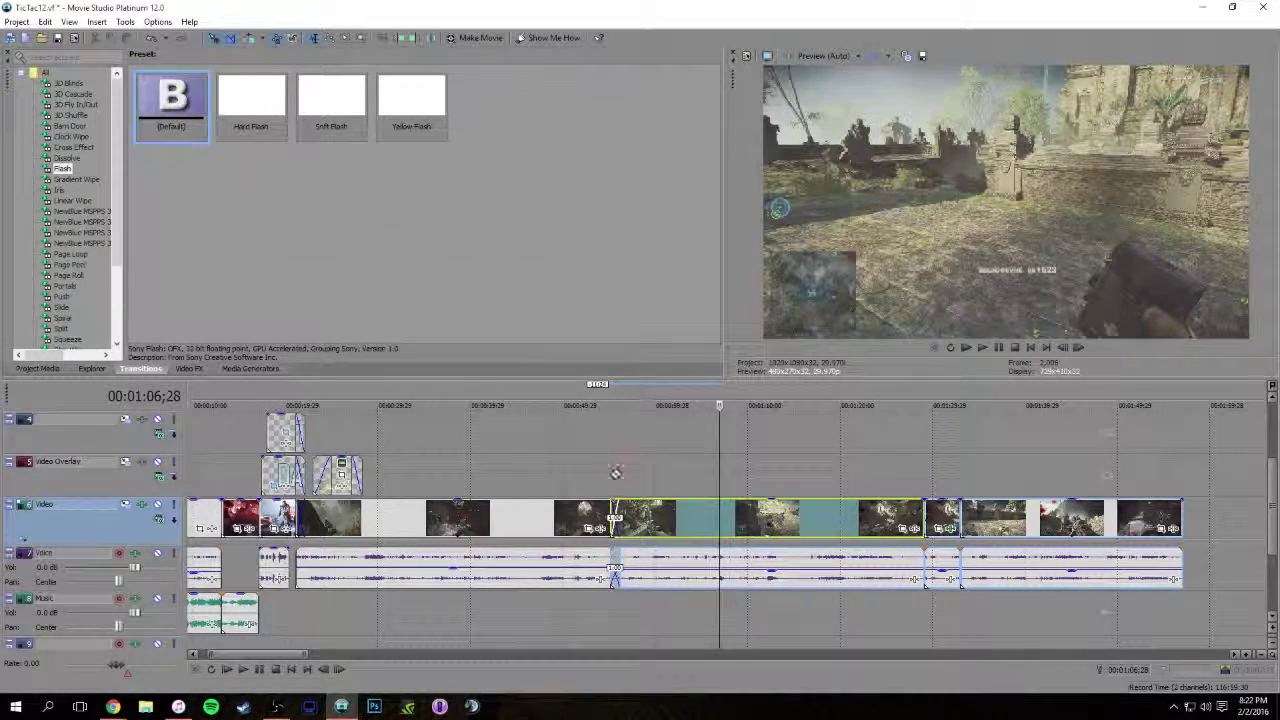
drag(614, 520, 621, 518)
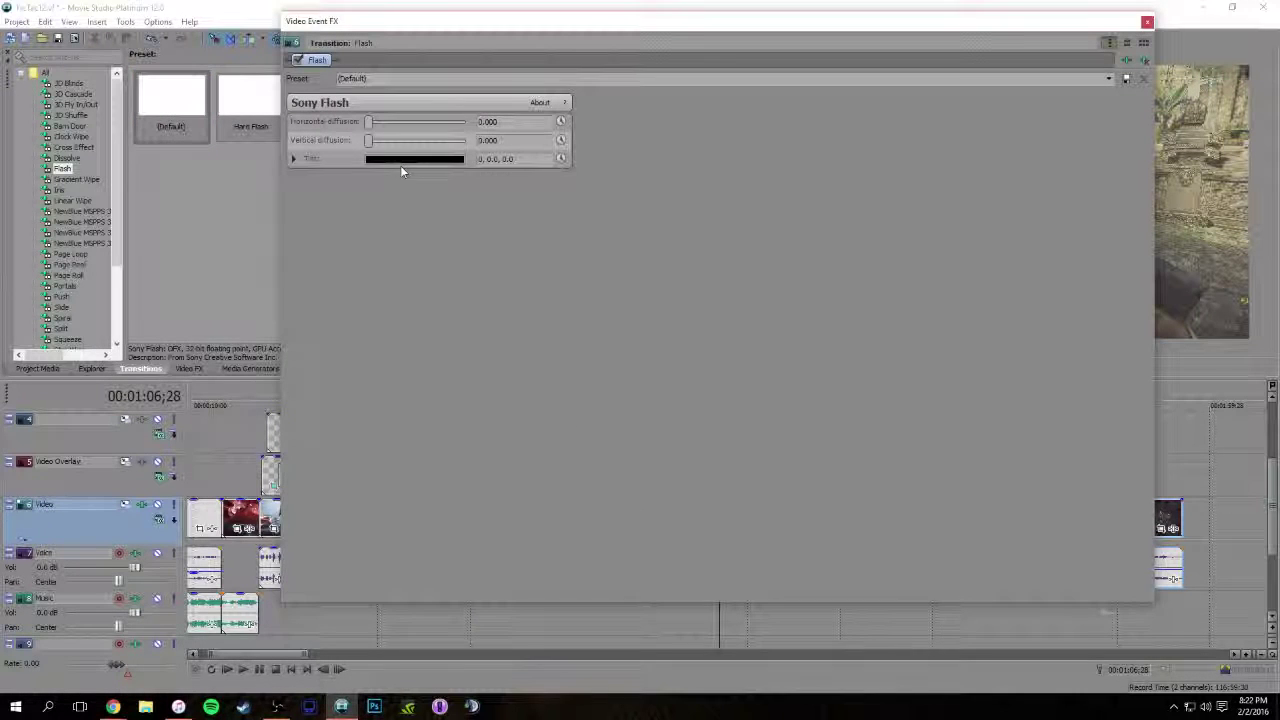
click(401, 160)
click(418, 207)
drag(450, 320, 452, 316)
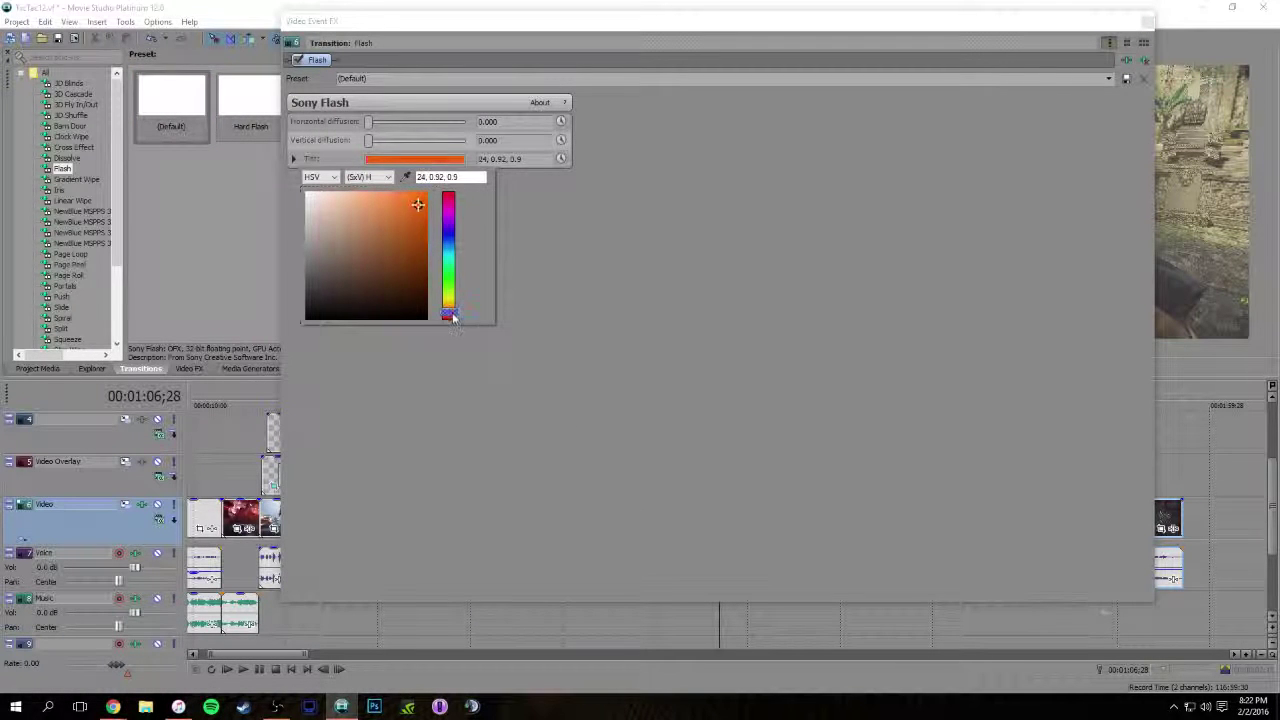
Play back the end of the gameplay clip and the orange Flash transition into the B Jungle segments
click(1147, 22)
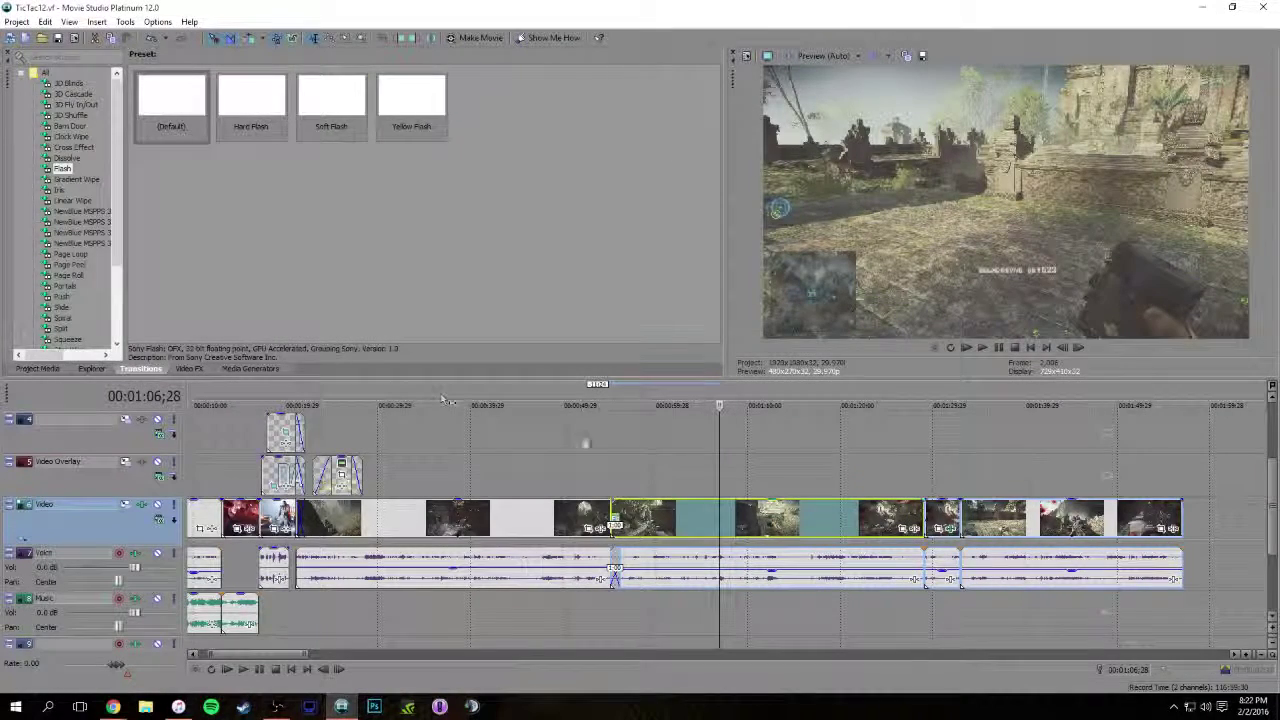
click(586, 418)
key(space)
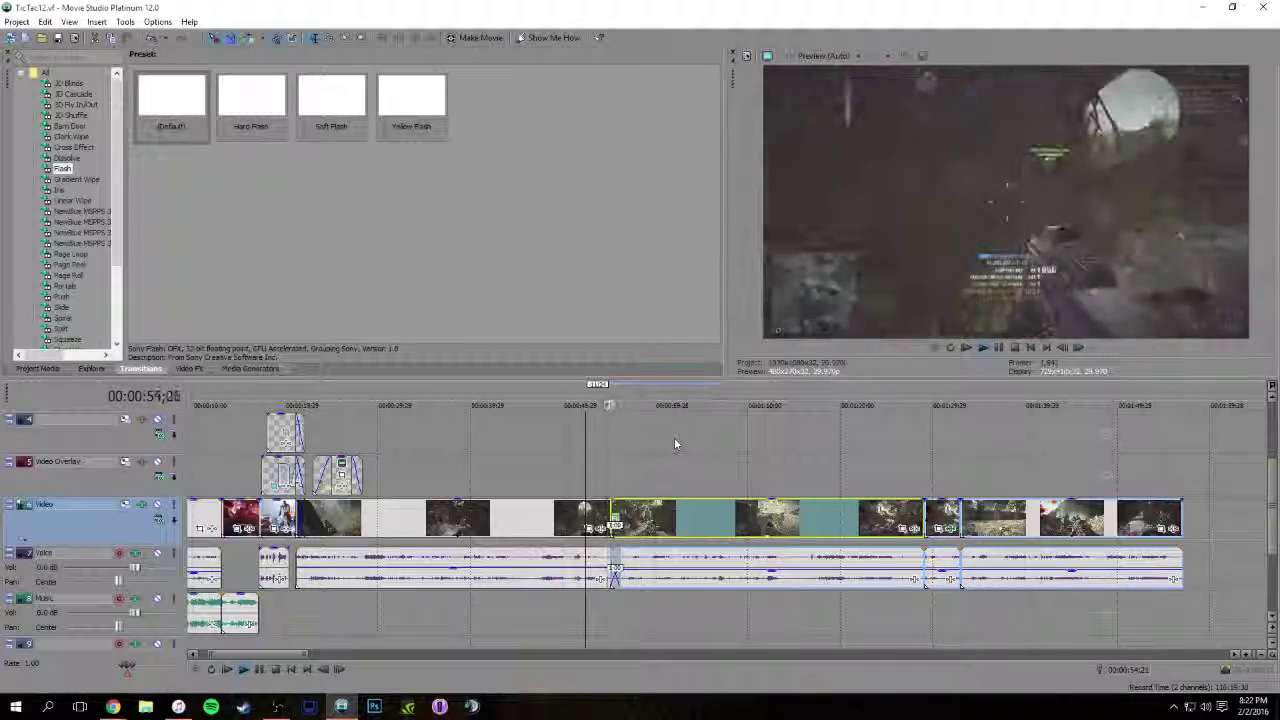
key(space)
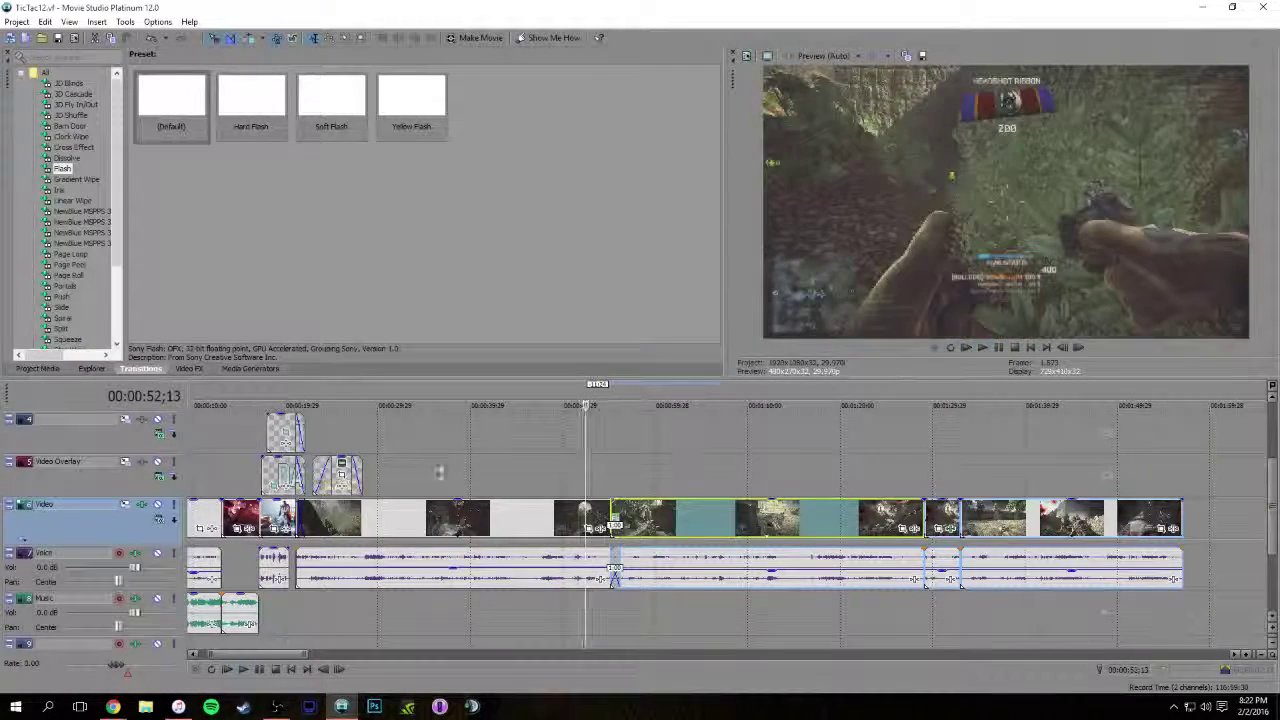
Paste a copy of the "TicTac TacTics Triple Double" title onto the Video Overlay track at 00:00:58;06, above the first B Jungle segment
click(331, 432)
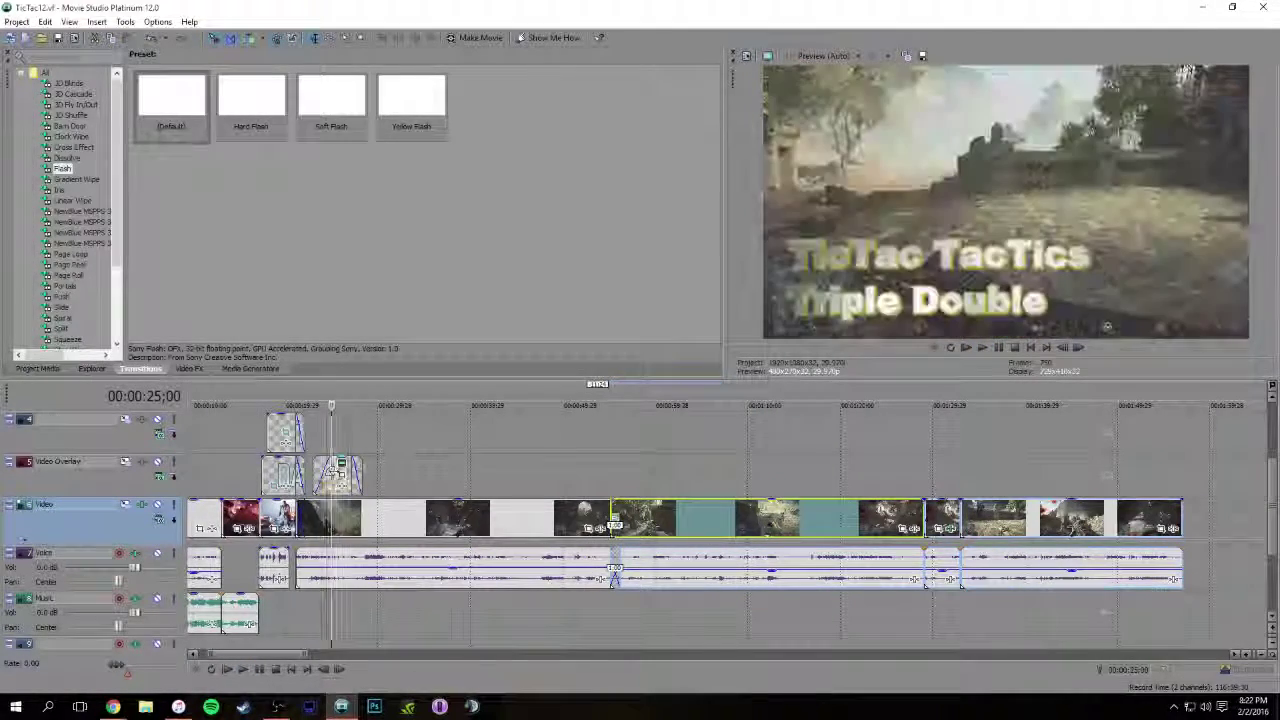
scroll(376, 470, up, 4)
click(741, 472)
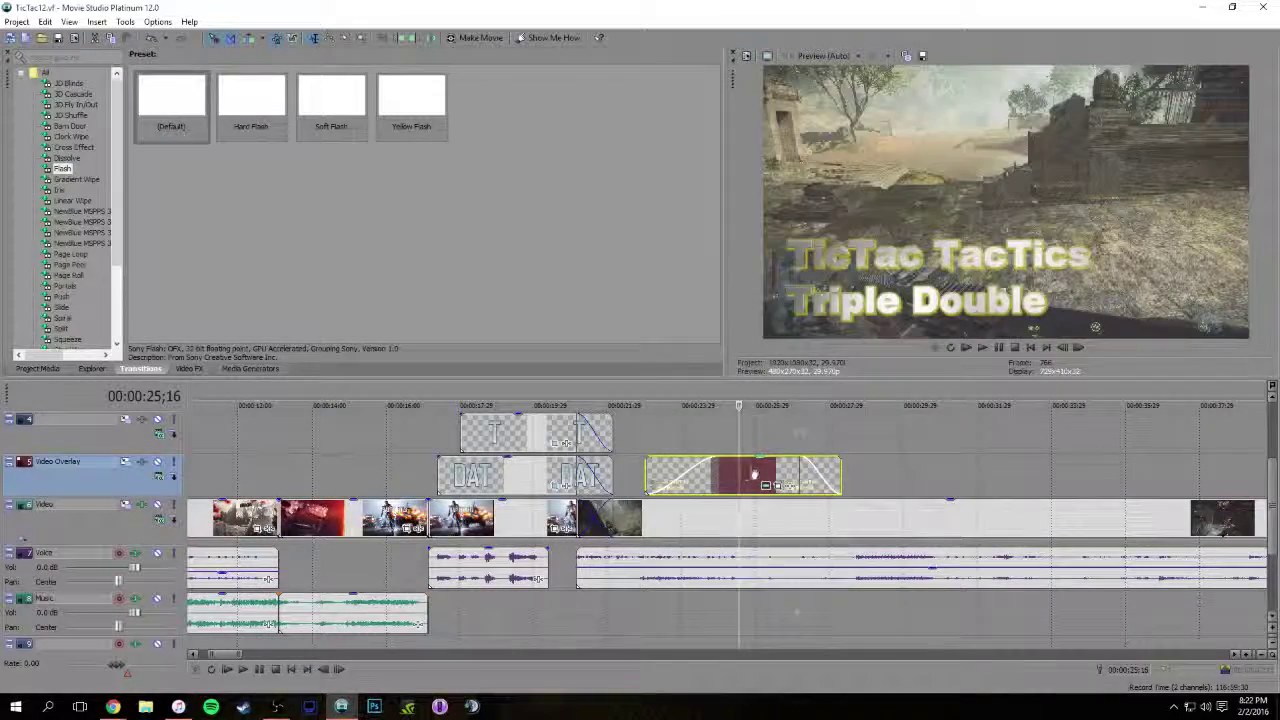
scroll(962, 483, down, 5)
click(726, 463)
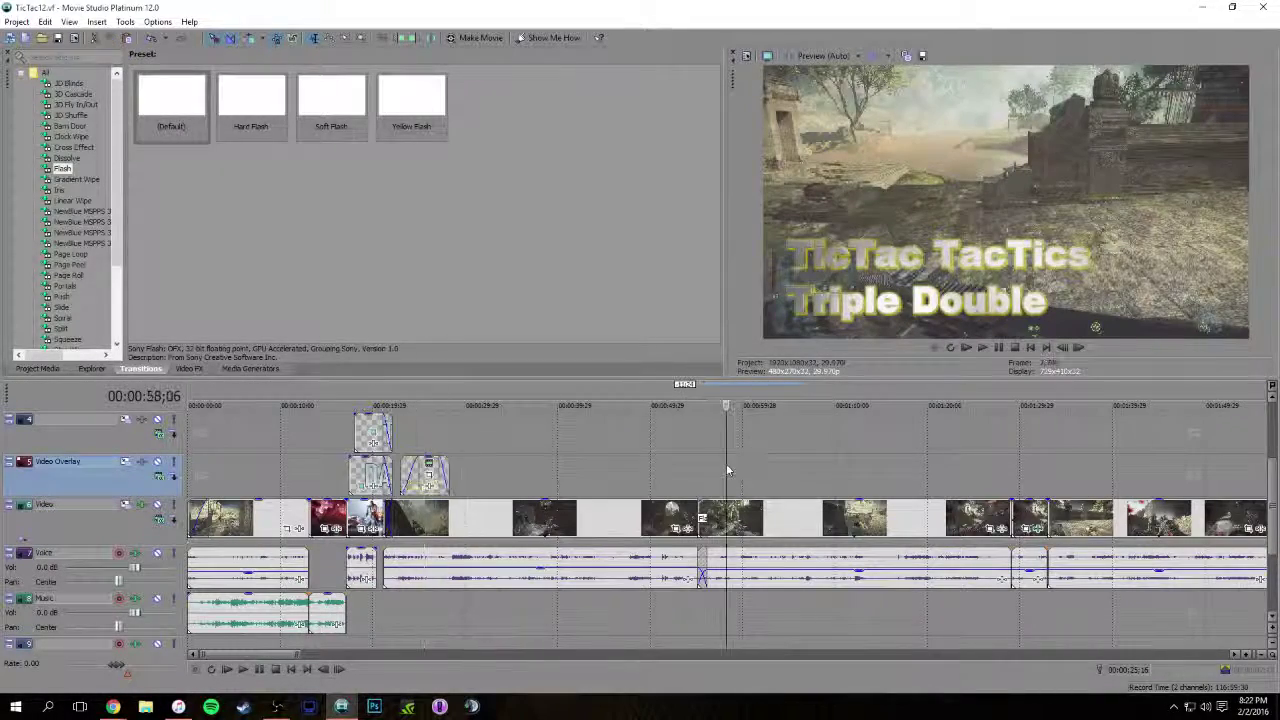
key(ctrl+v)
click(744, 300)
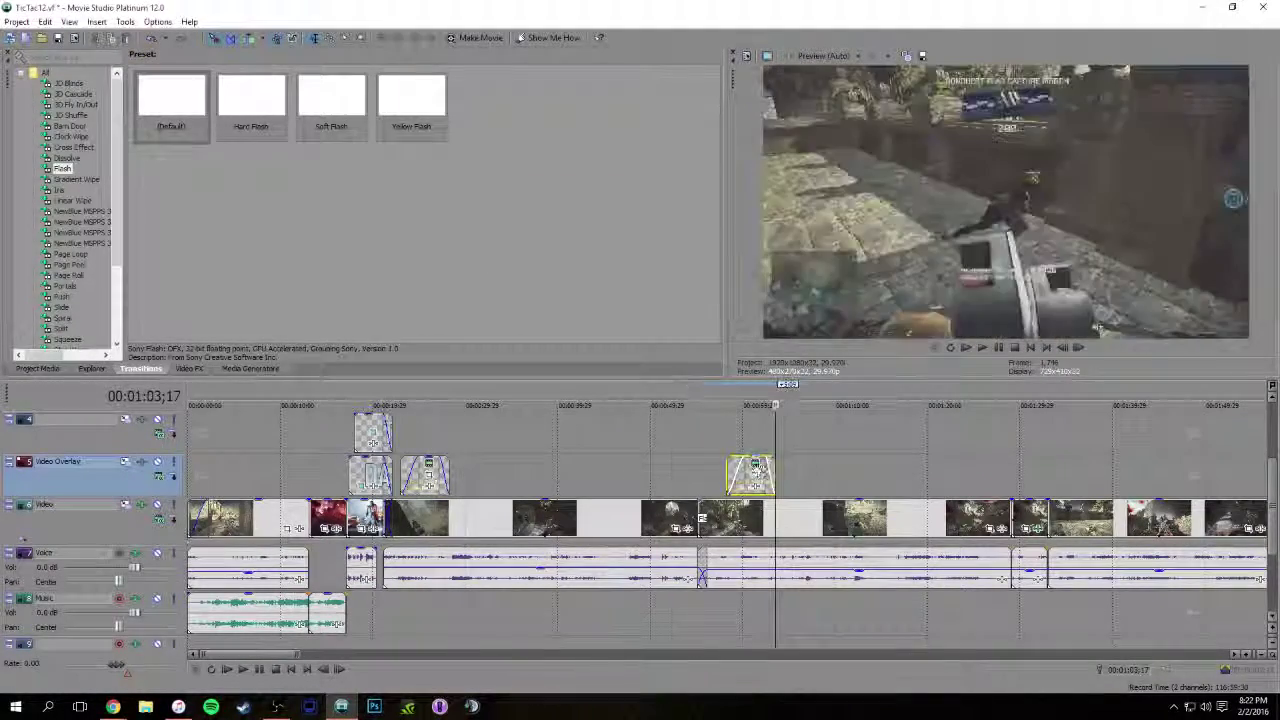
Move the copied title about a second and a half earlier so it starts shortly after the Flash transition
click(750, 474)
click(744, 474)
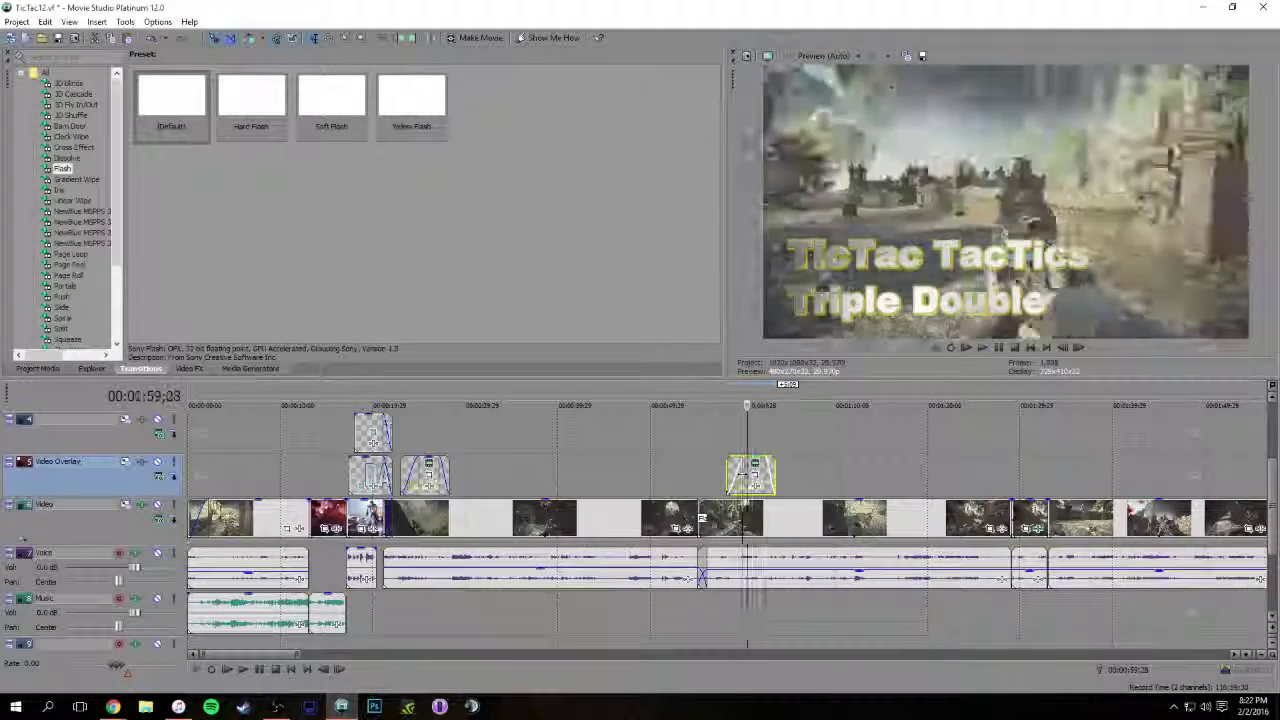
click(838, 474)
scroll(738, 480, up, 2)
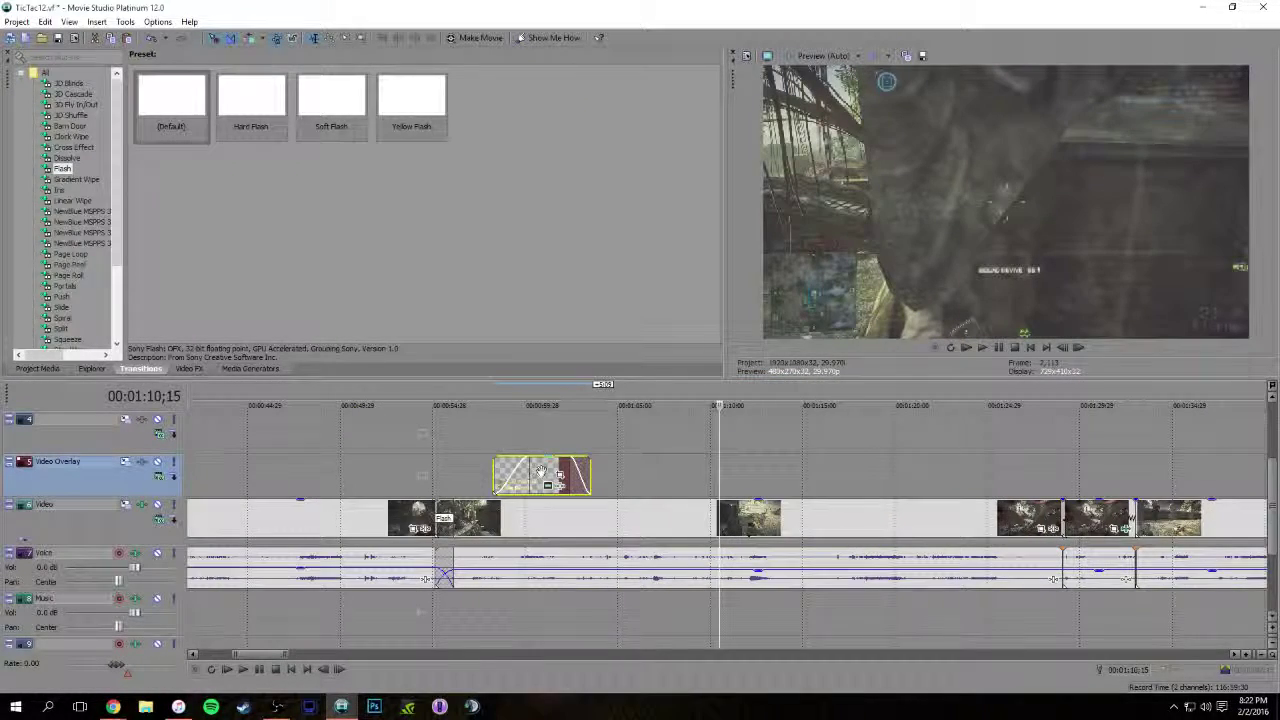
drag(541, 474, 516, 478)
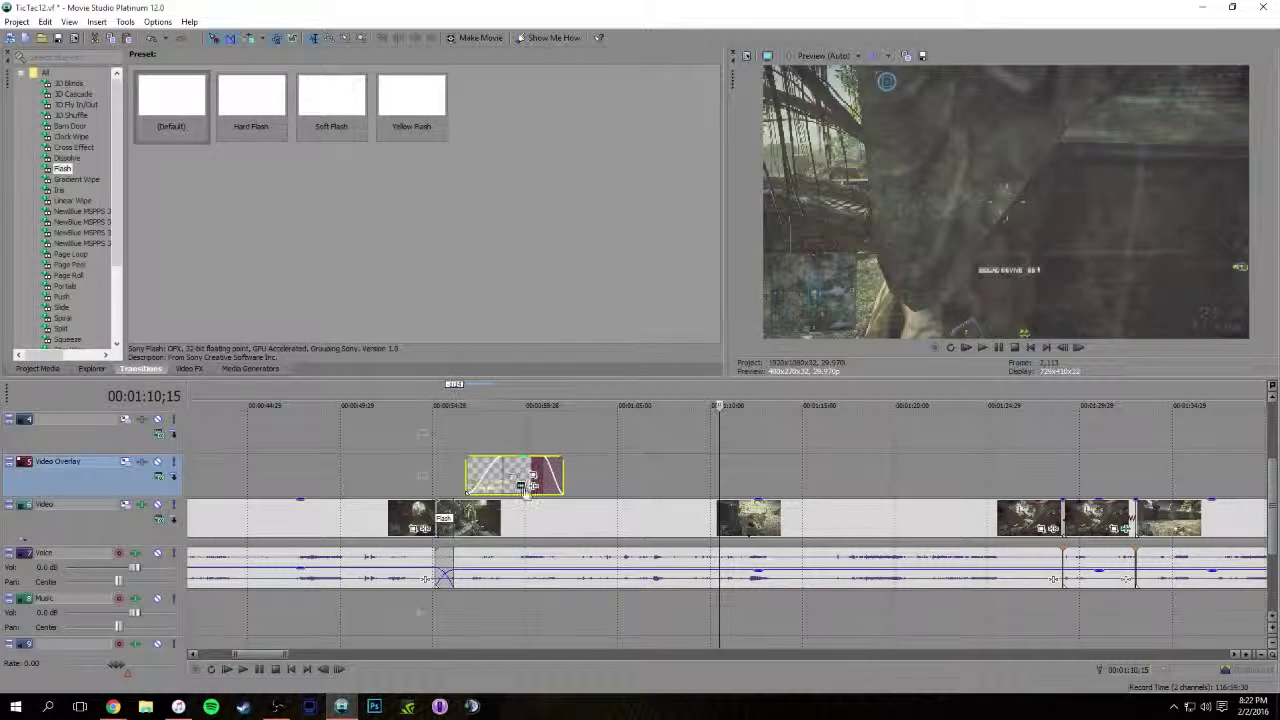
Replace the text of the copied title with "Jungle Bee"
click(531, 487)
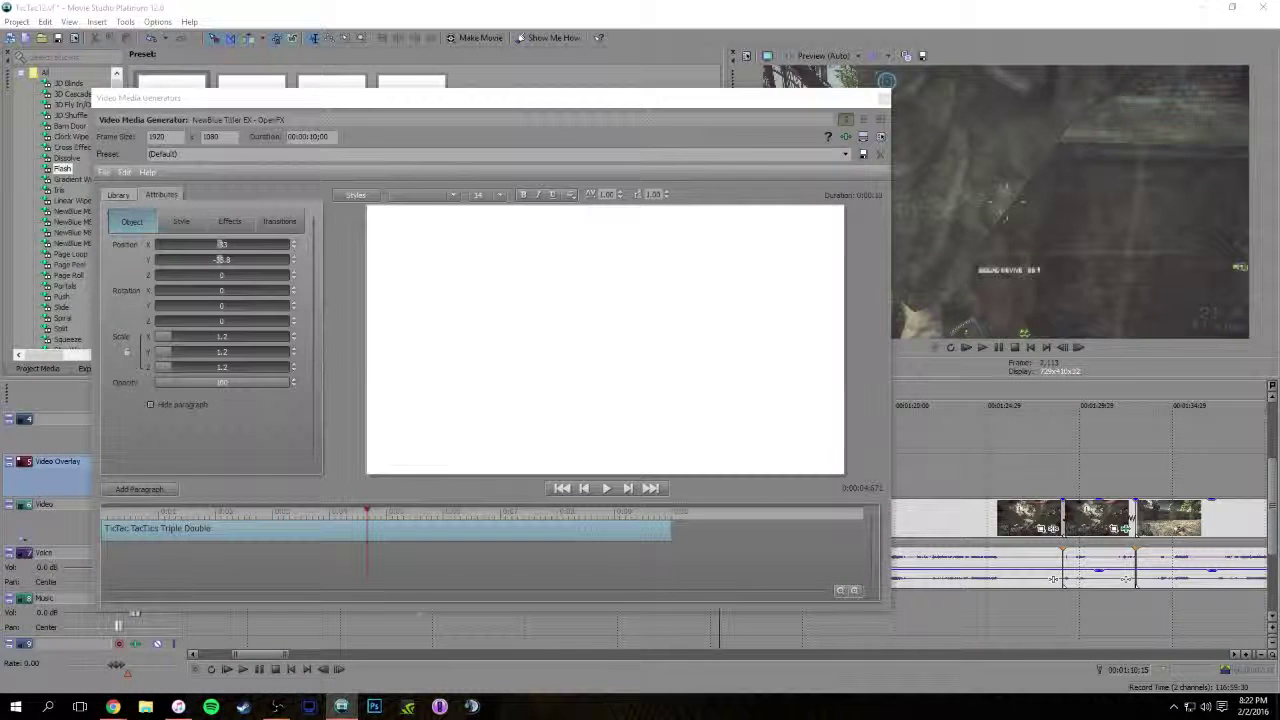
click(226, 531)
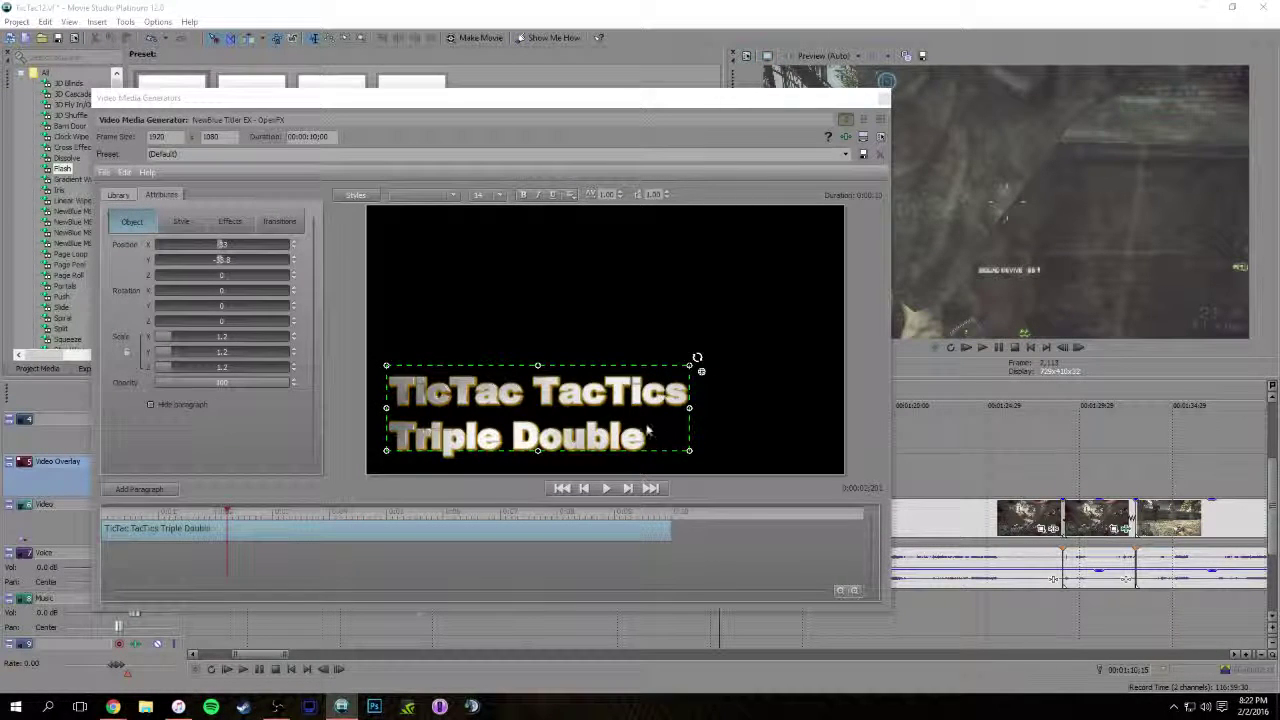
key(BackSpace)
key(BackSpace)
key(BackSpace)
key(BackSpace)
key(BackSpace)
key(BackSpace)
key(BackSpace)
key(BackSpace)
key(BackSpace)
key(BackSpace)
key(BackSpace)
key(BackSpace)
key(BackSpace)
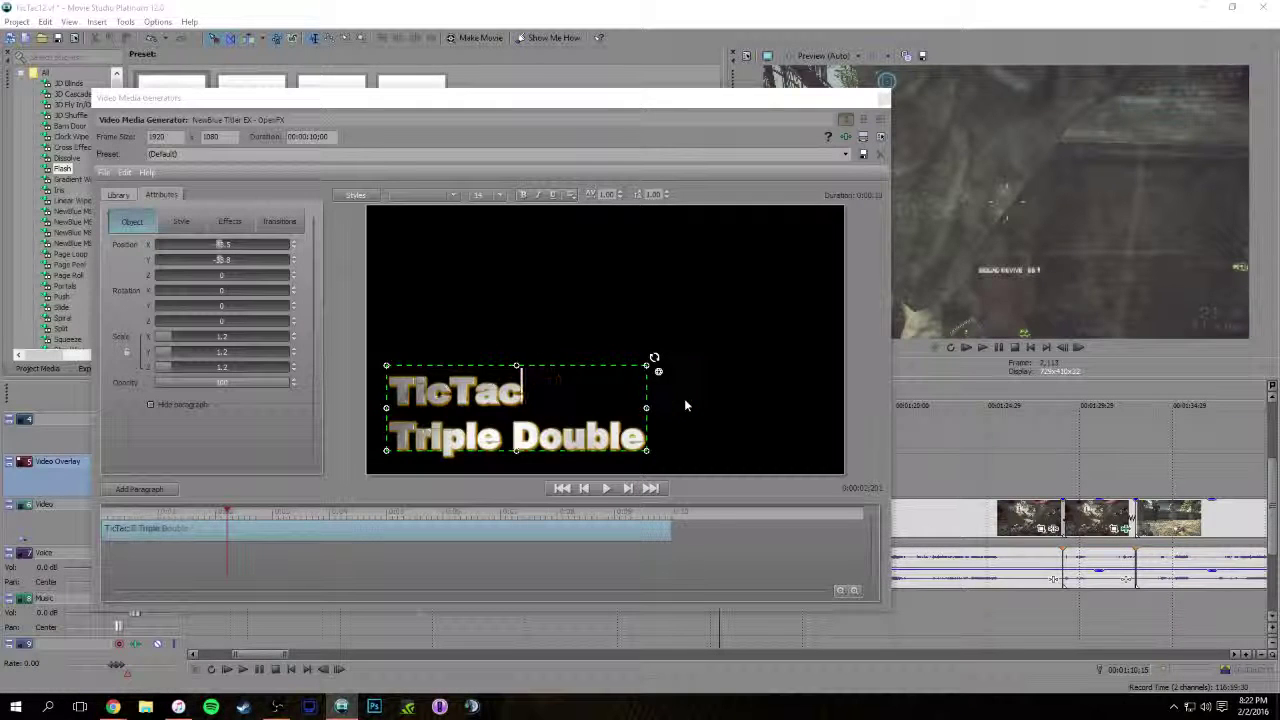
key(BackSpace)
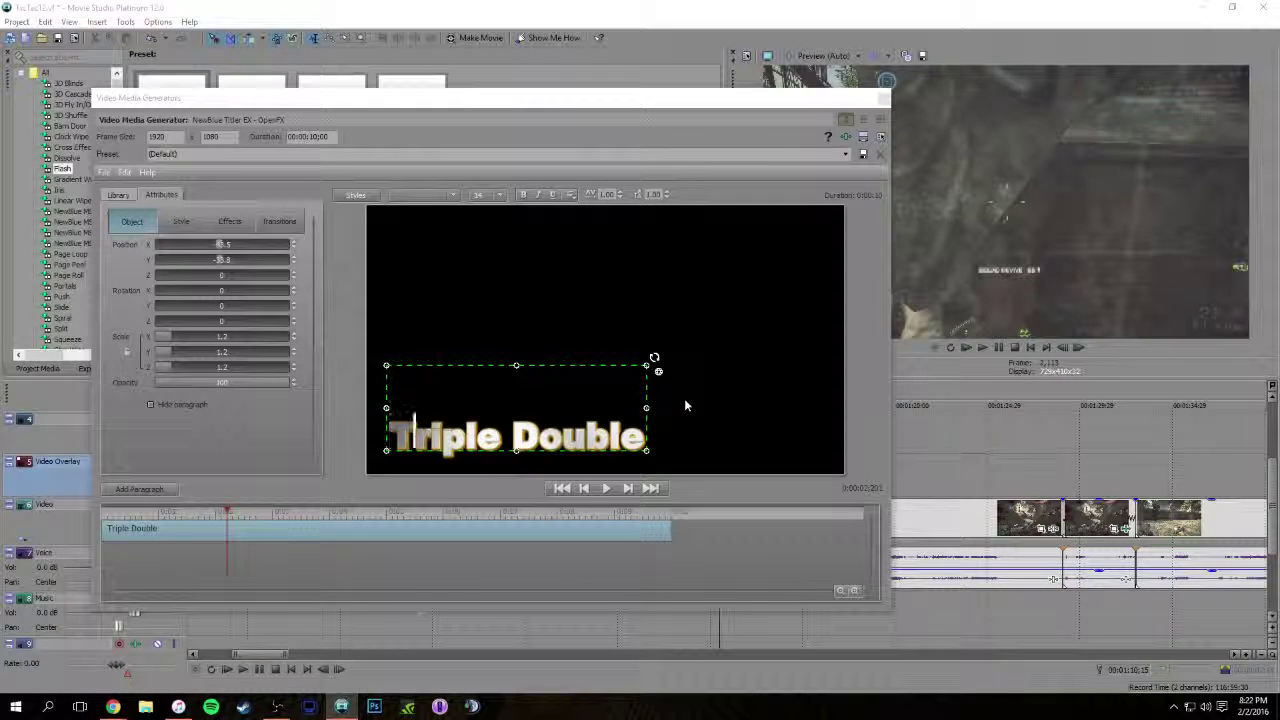
key(BackSpace)
key(BackSpace)
key(BackSpace)
key(BackSpace)
key(BackSpace)
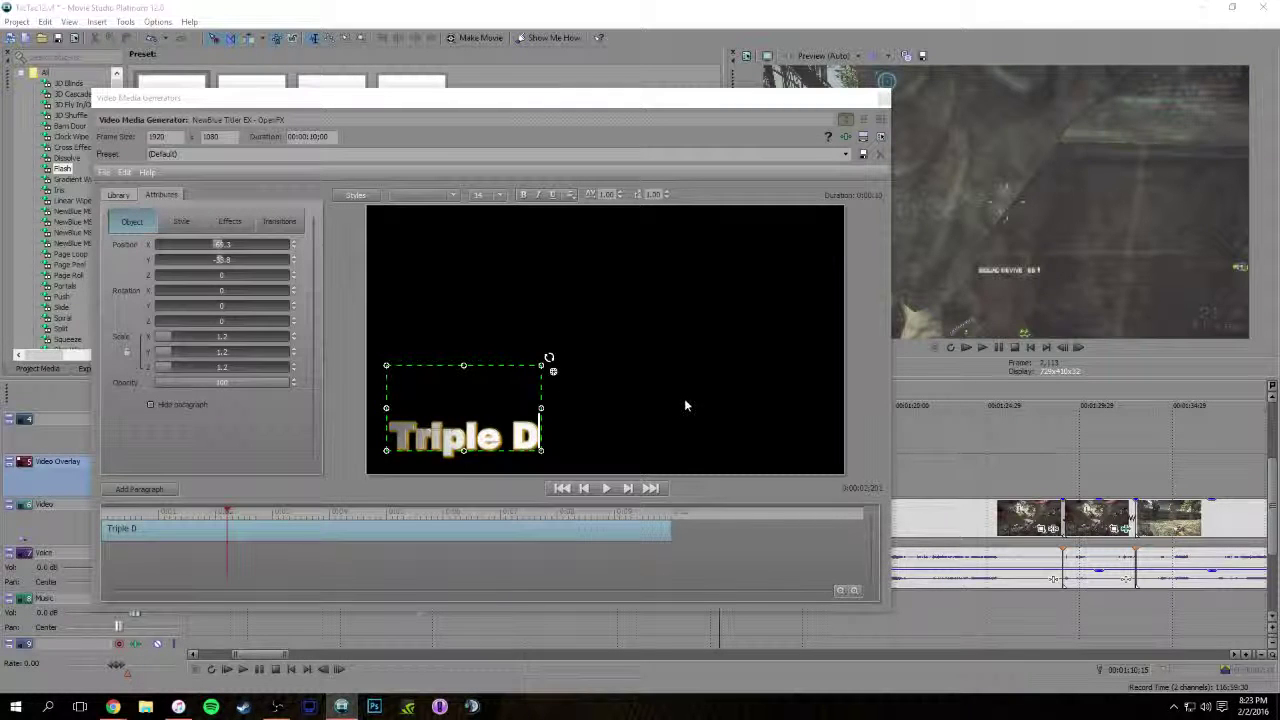
key(BackSpace)
key(BackSpace)
key(BackSpace)
key(BackSpace)
key(BackSpace)
key(BackSpace)
key(BackSpace)
key(BackSpace)
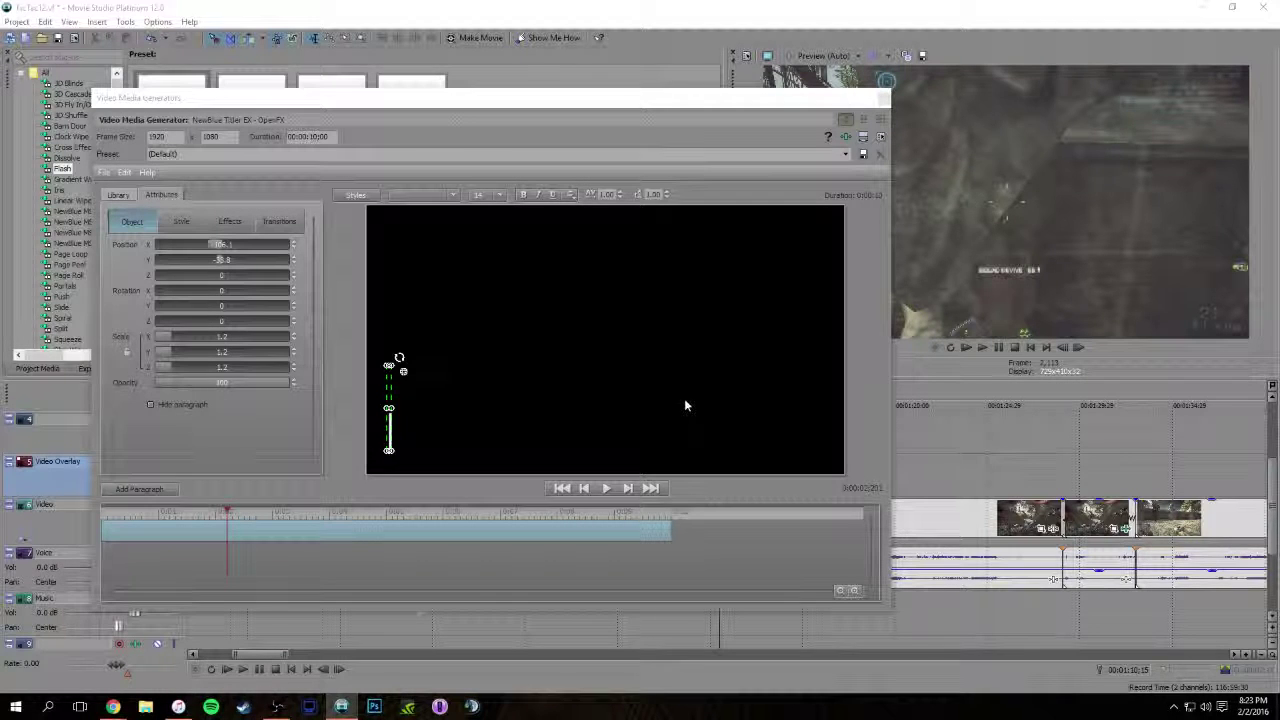
text(Jungle B)
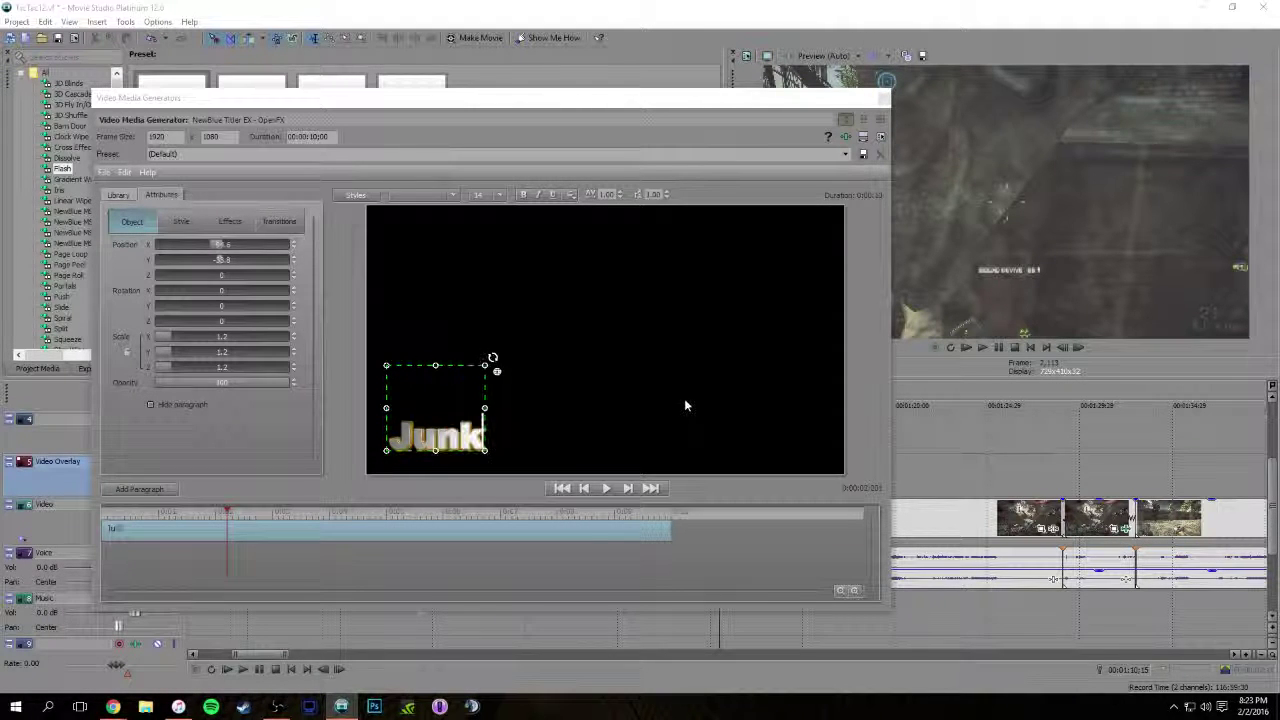
text(ee)
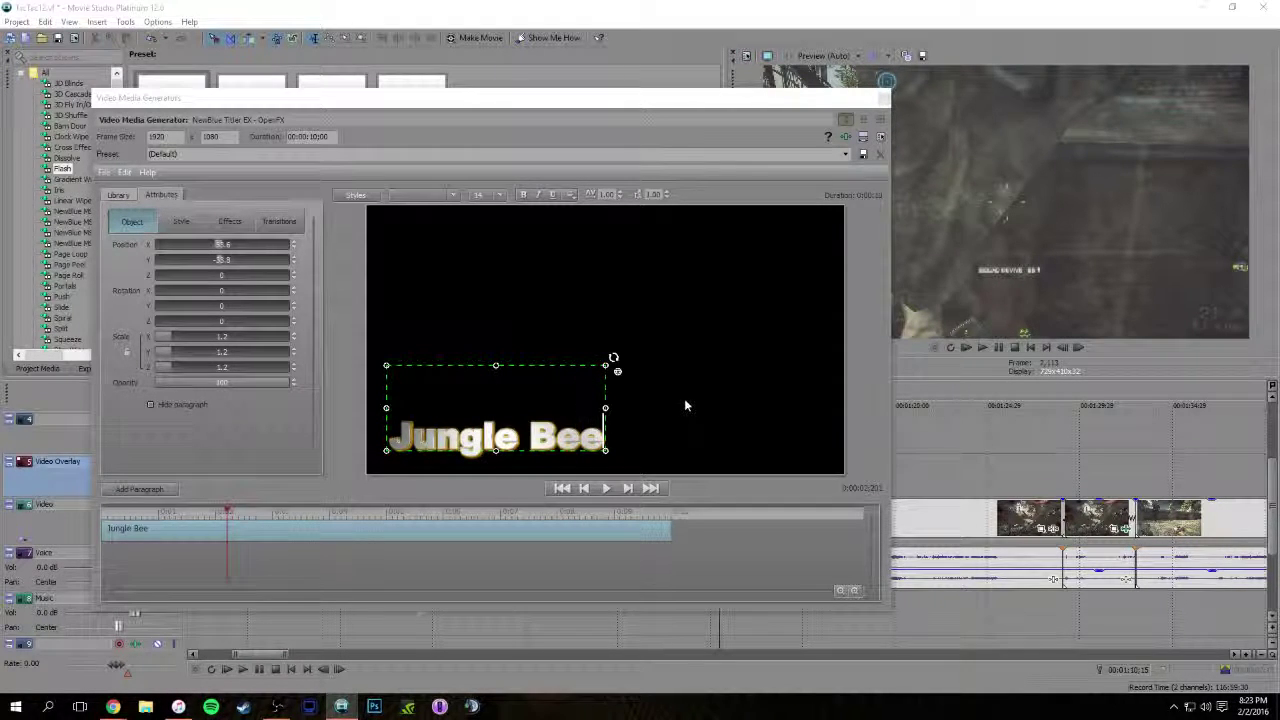
click(884, 100)
Play back the "Jungle Bee" title over the first B Jungle segment from 00:00:57;16
click(481, 402)
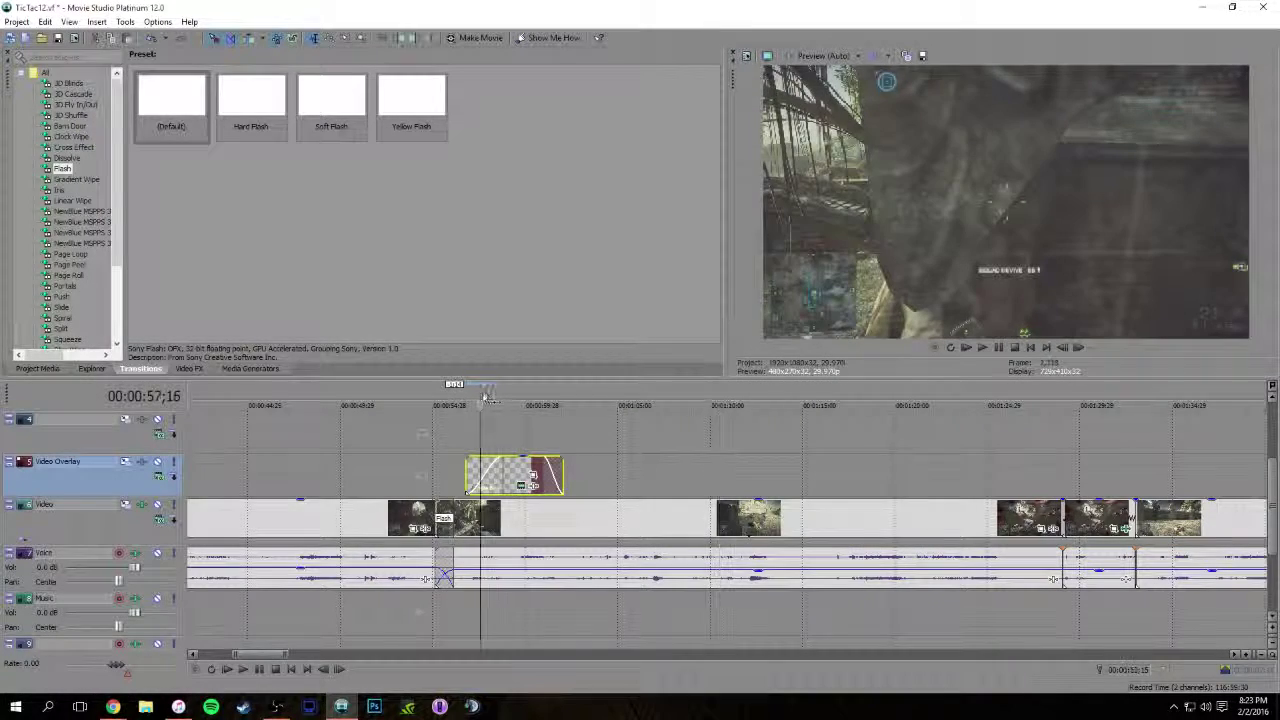
key(space)
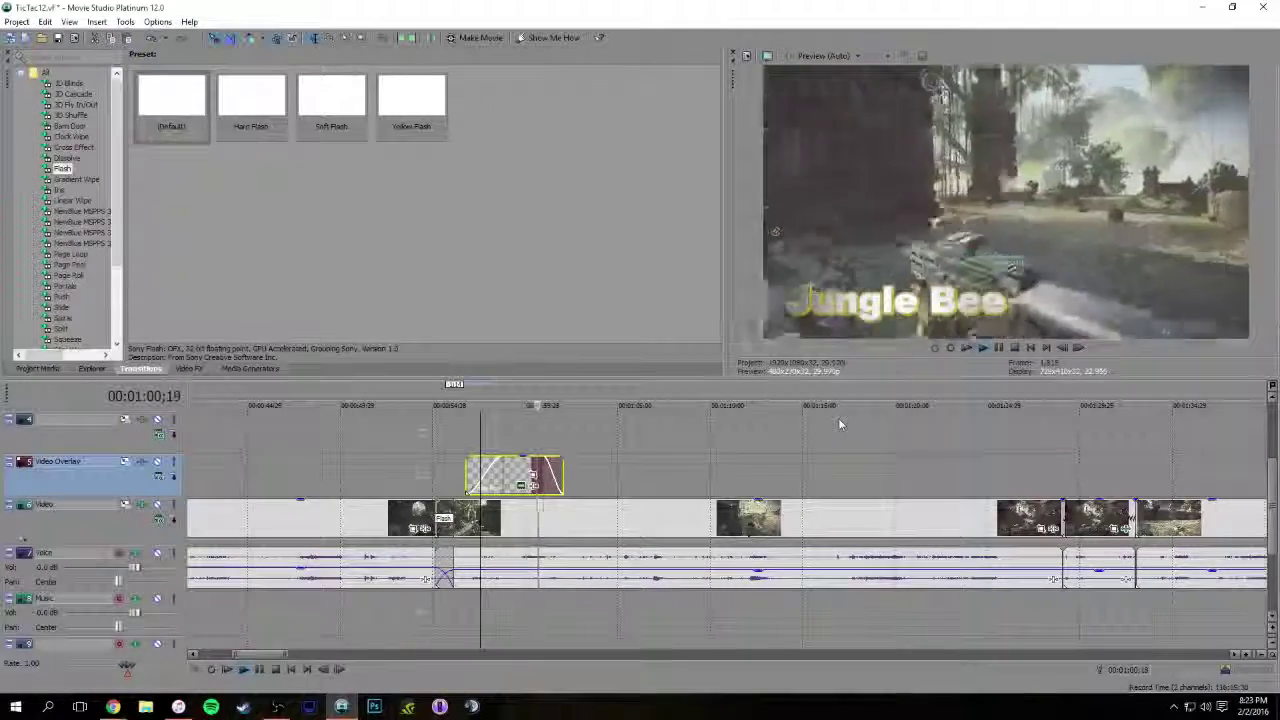
key(space)
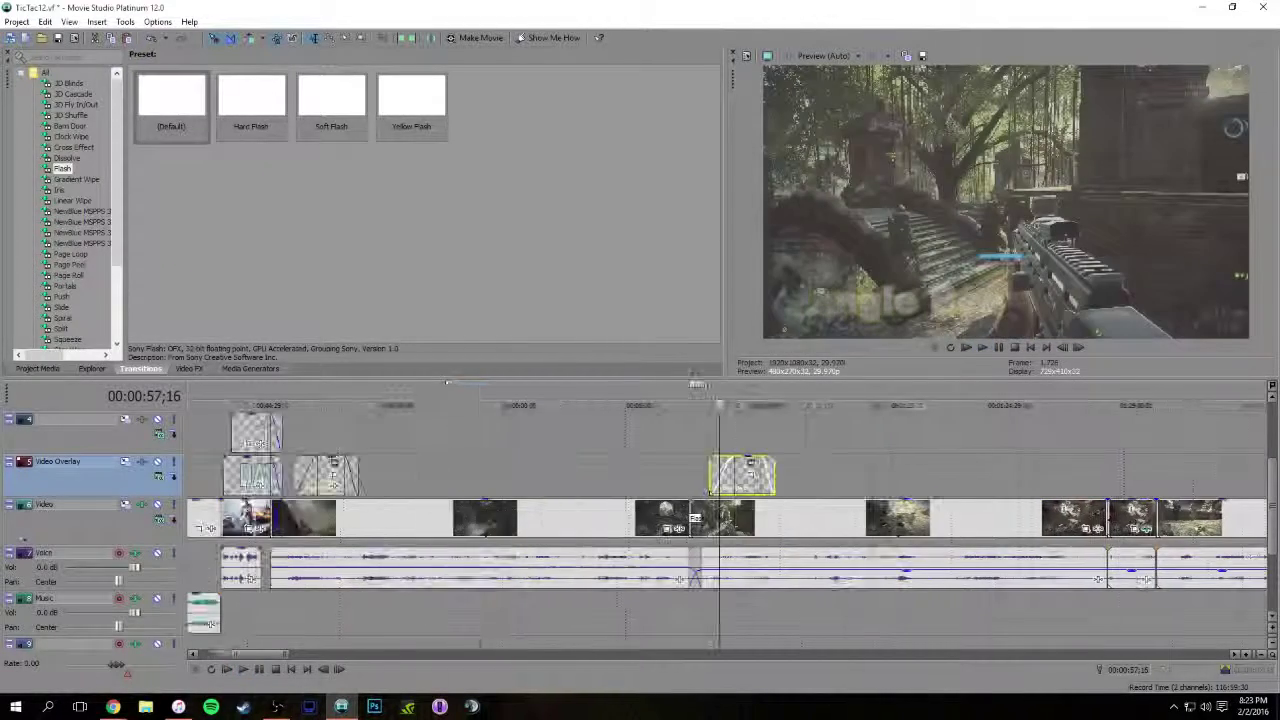
Add Box and crab.mp4 from the Battlefield 4 folder to the Video track after the last B Jungle segment
scroll(792, 438, down, 8)
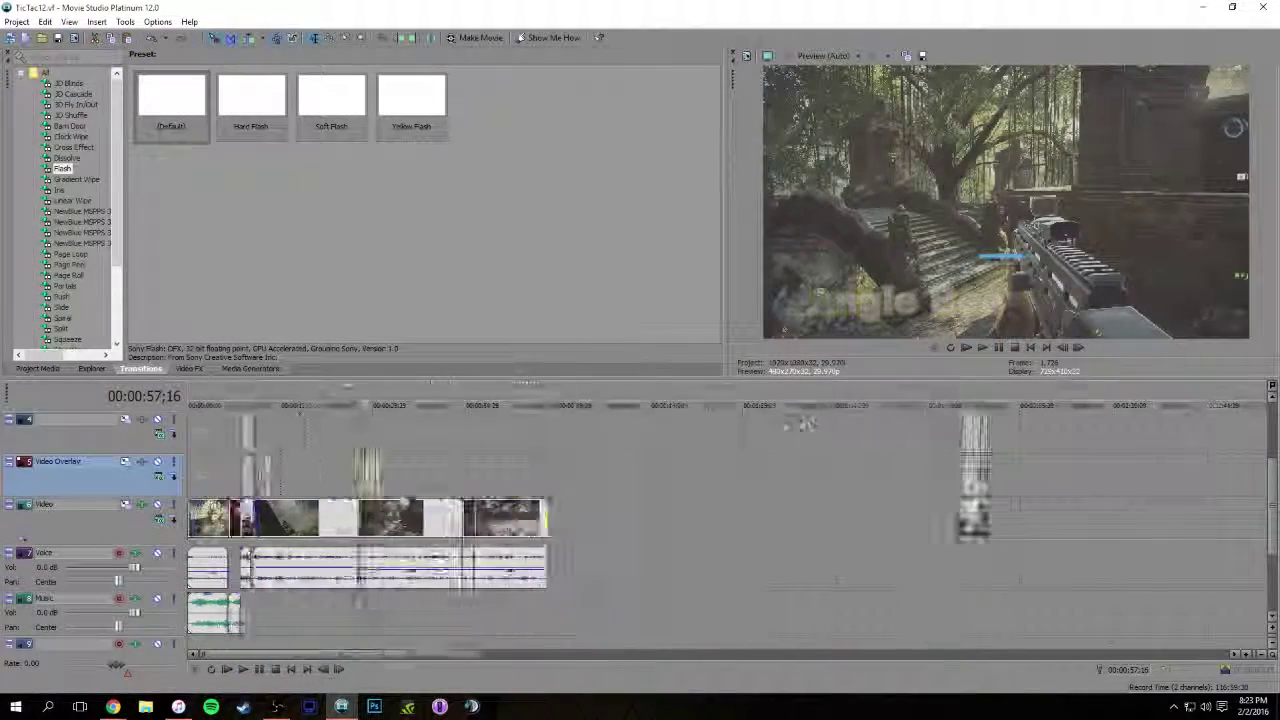
click(741, 462)
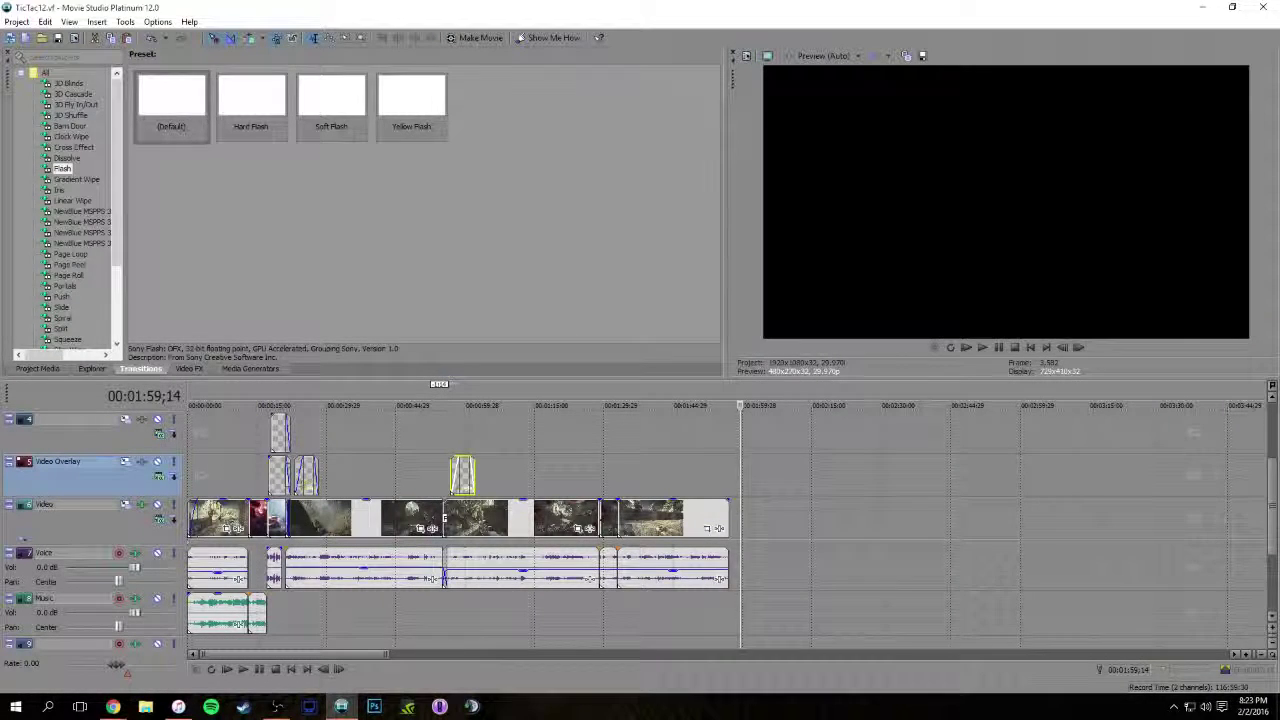
click(91, 368)
double_click(170, 85)
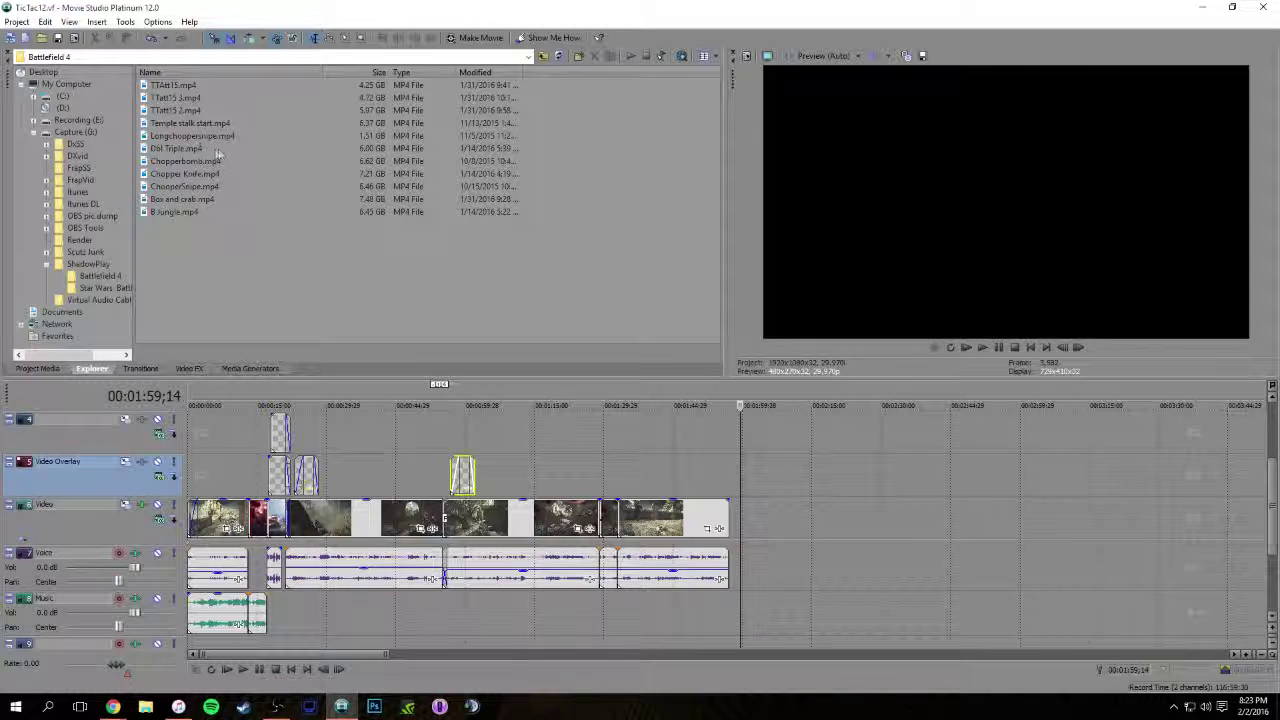
click(182, 213)
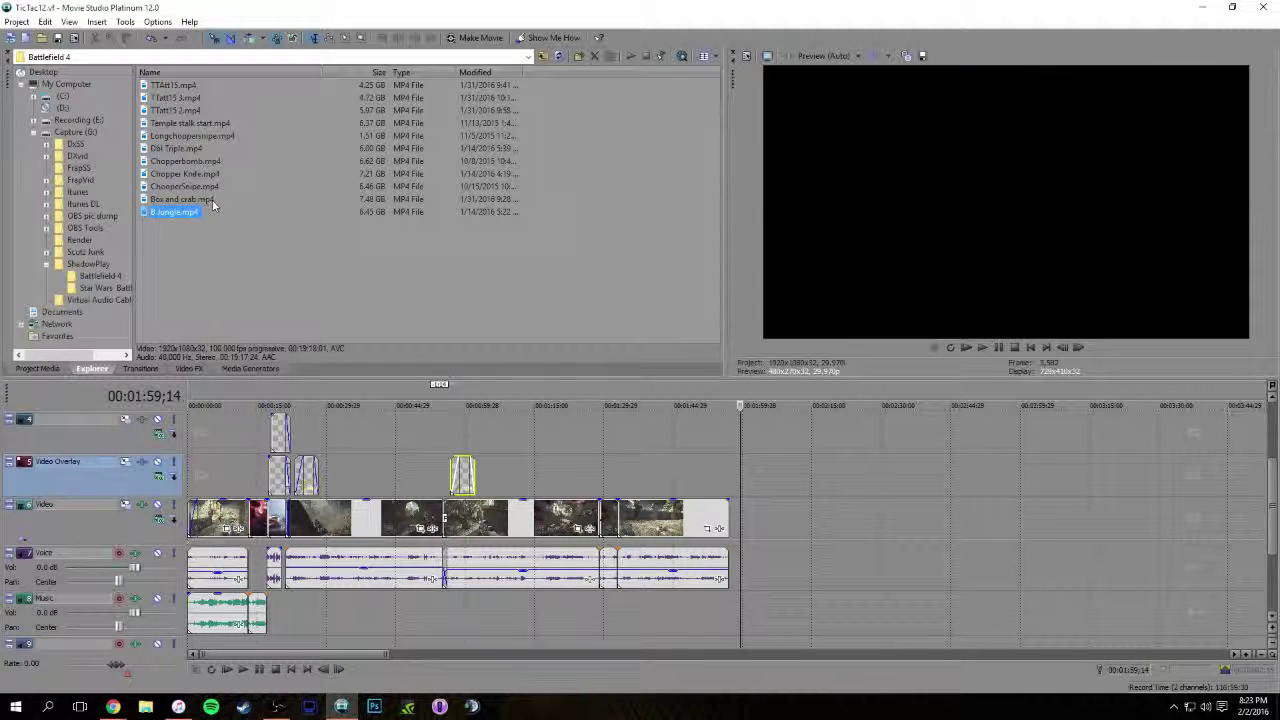
click(212, 201)
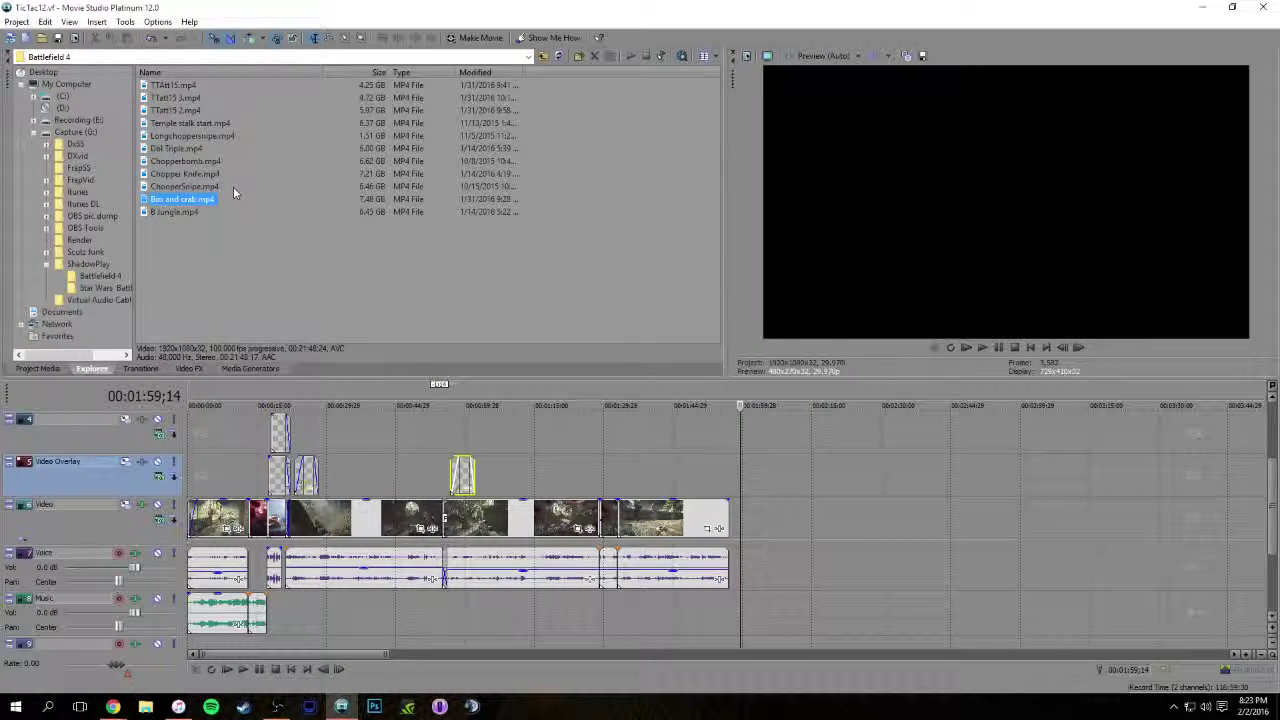
drag(169, 206, 760, 530)
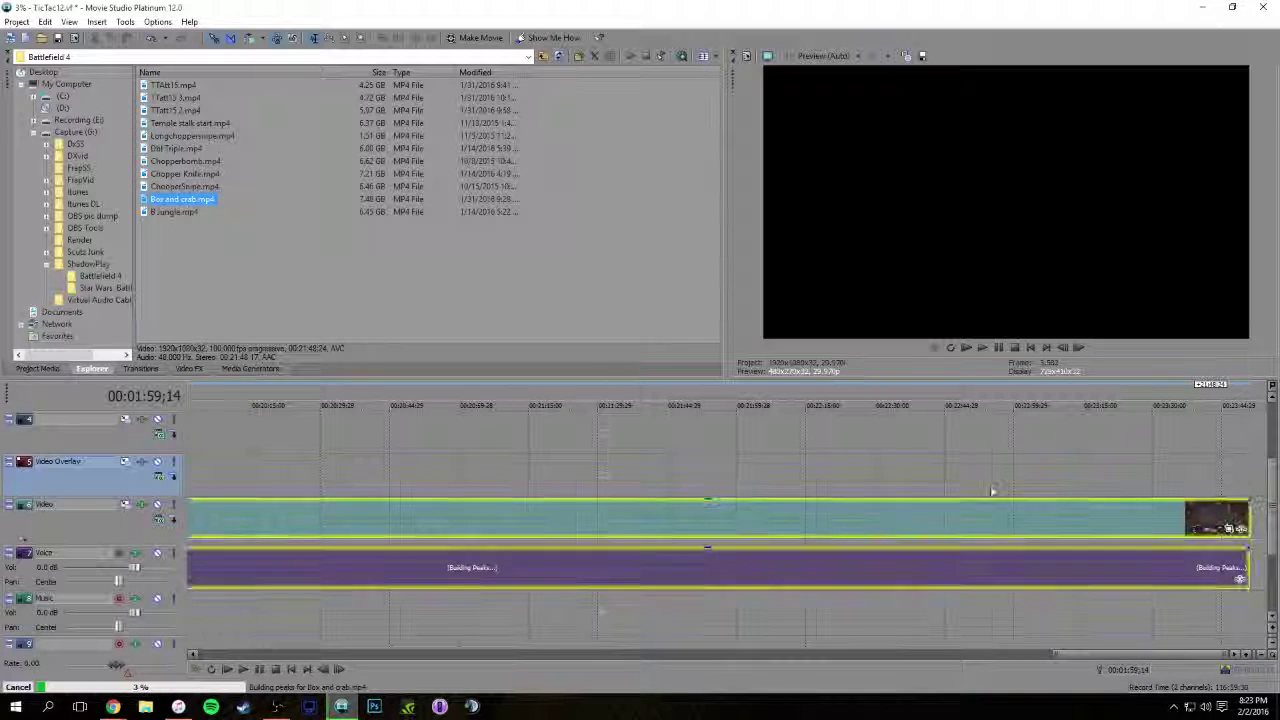
Lower the audio gain of the Box and crab clip to about -3.8 dB
click(702, 571)
right_click(702, 571)
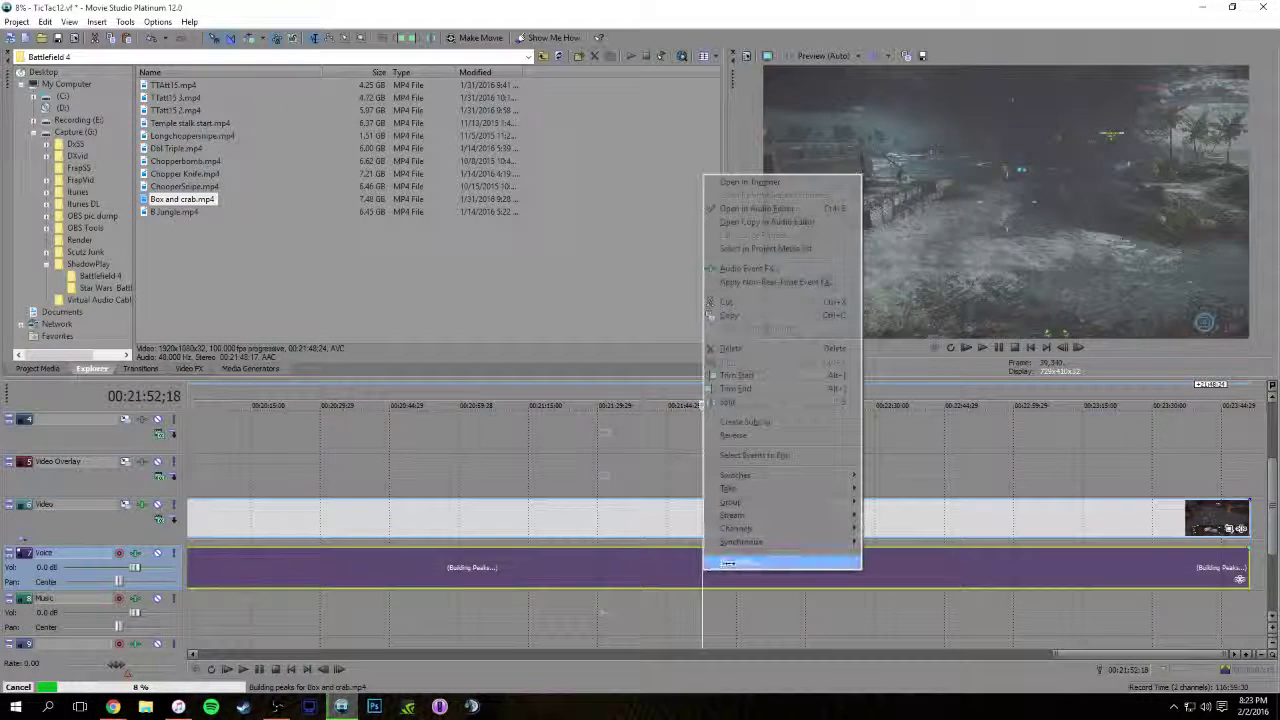
click(662, 570)
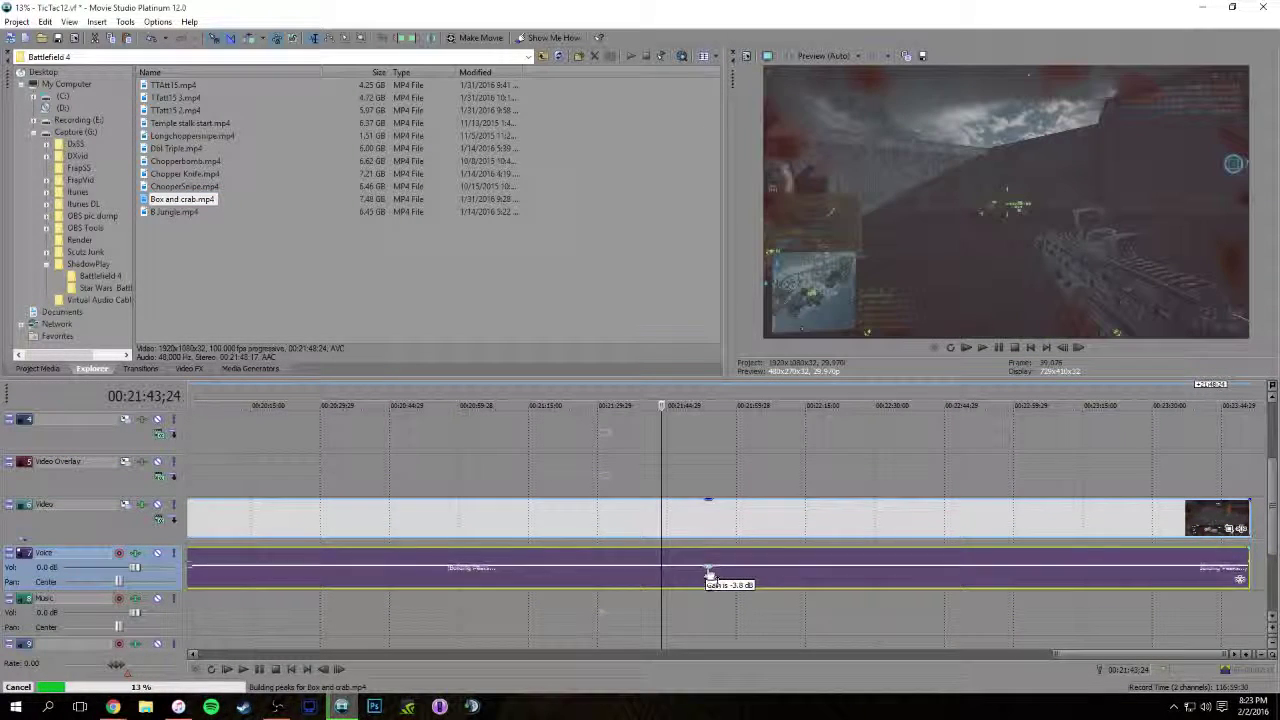
Disable resampling for the Box and crab video event in its properties
click(711, 522)
right_click(711, 522)
click(748, 516)
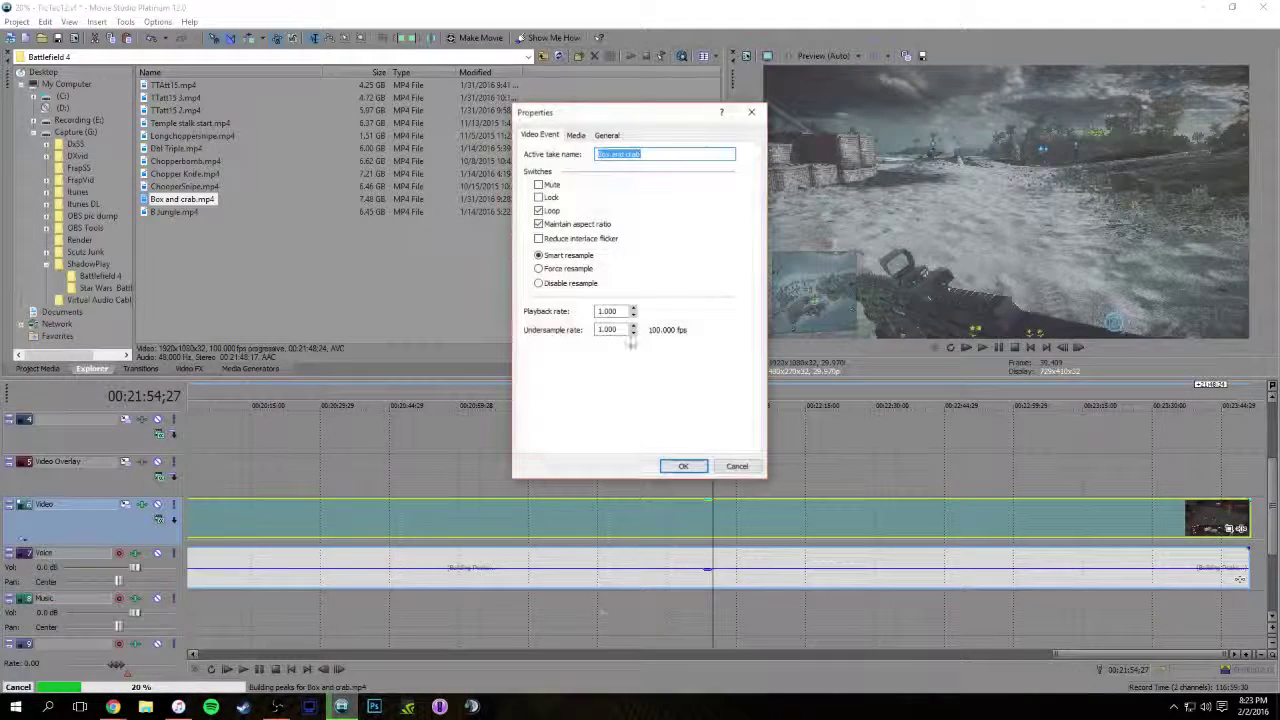
click(540, 283)
click(682, 467)
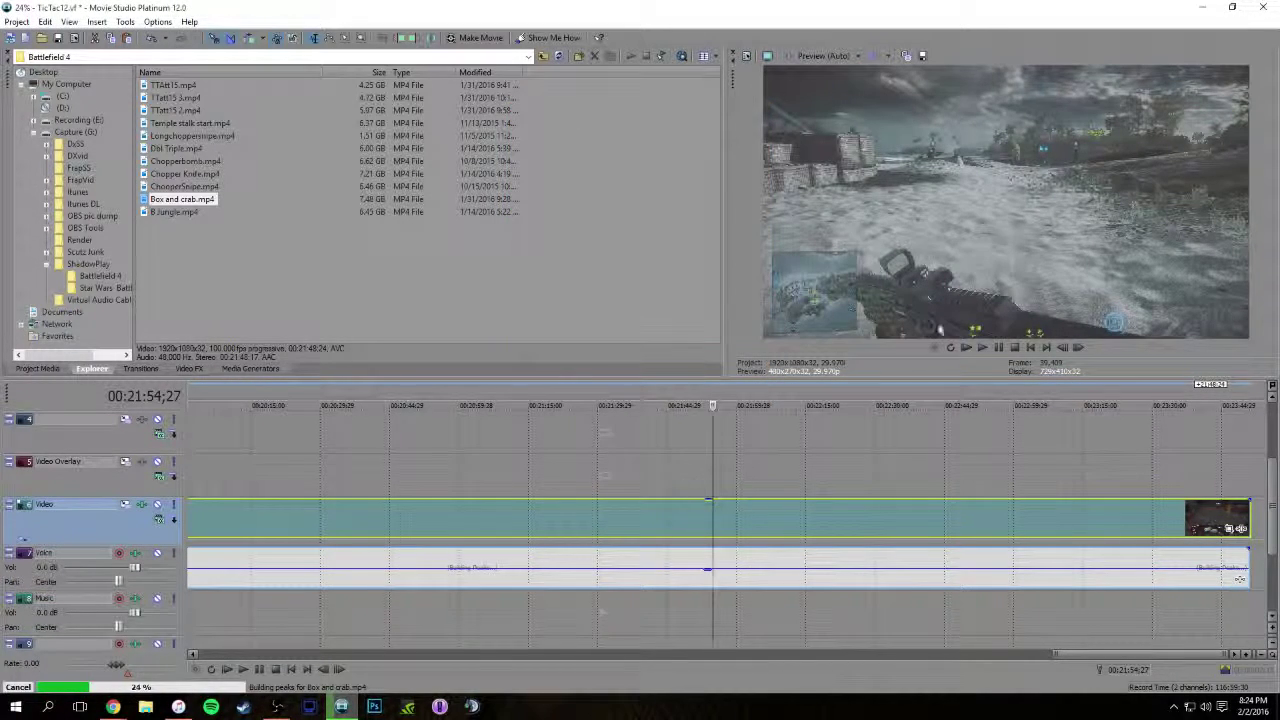
Skim the last stretch of the Box and crab clip from about 00:22:06 to 00:23:33 for the end of the action
click(765, 404)
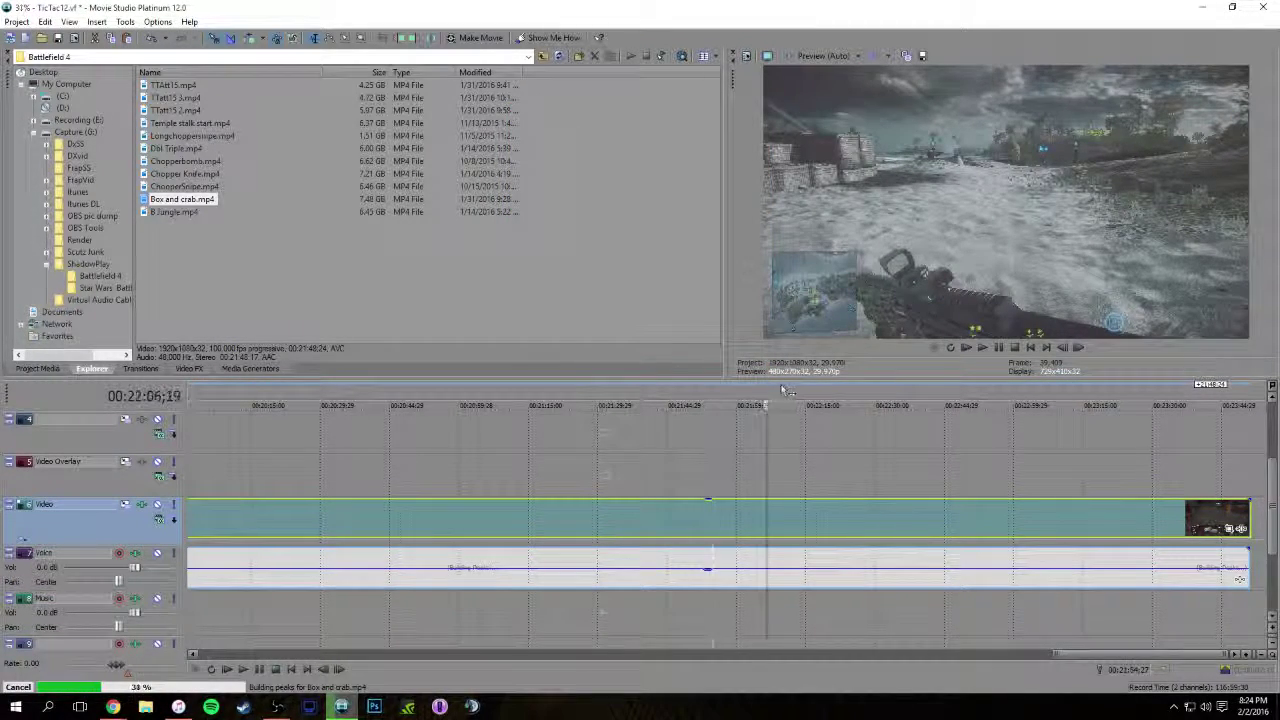
click(811, 391)
click(863, 388)
click(862, 390)
click(909, 390)
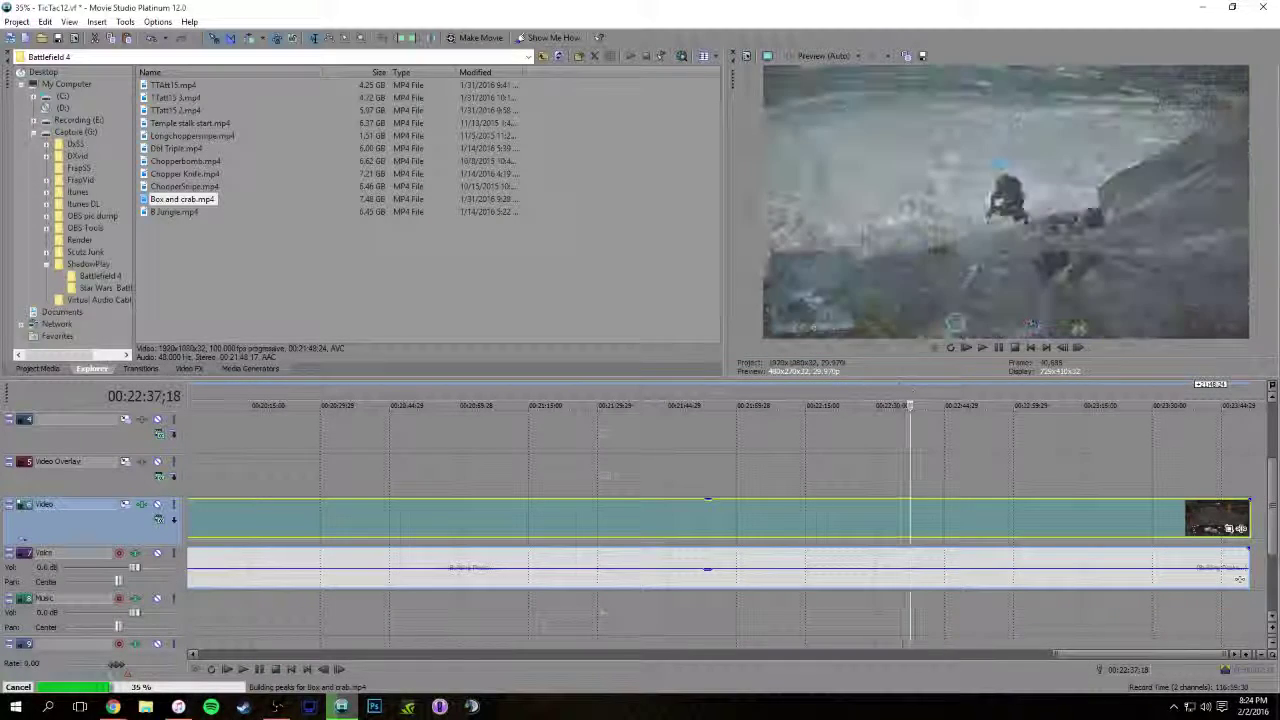
click(1000, 390)
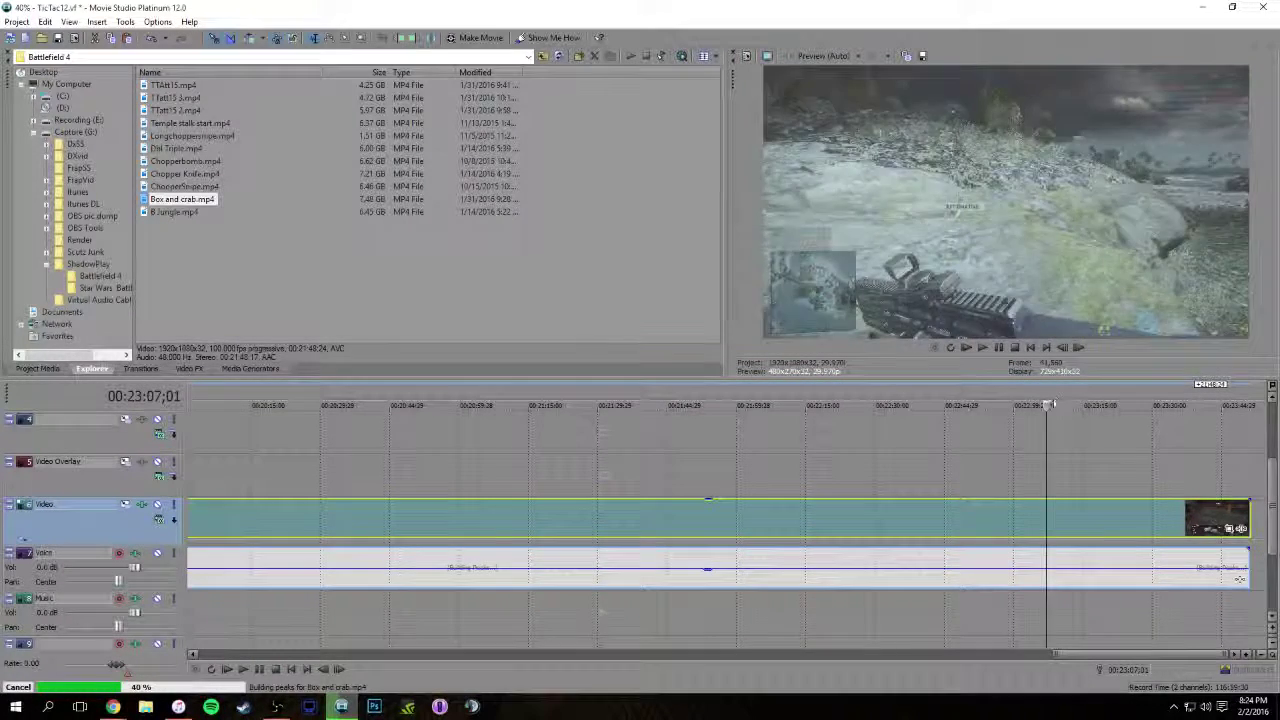
click(1046, 390)
click(1080, 392)
click(1124, 395)
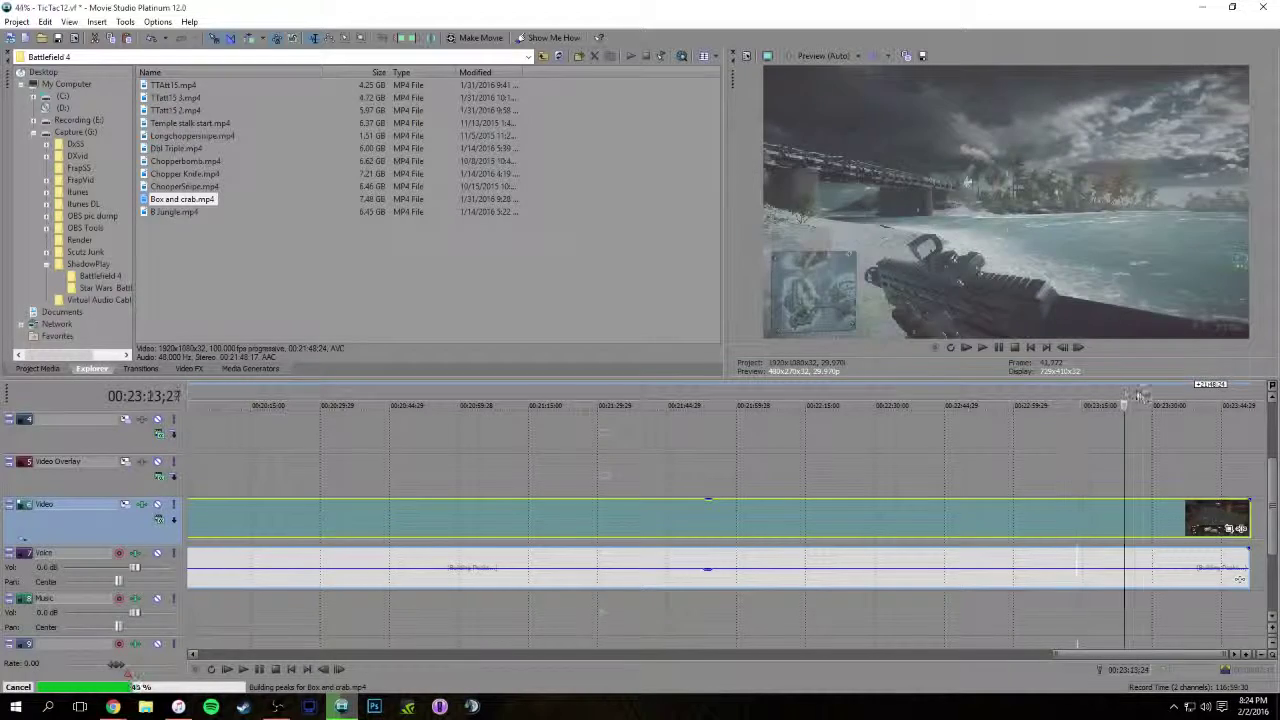
click(1167, 400)
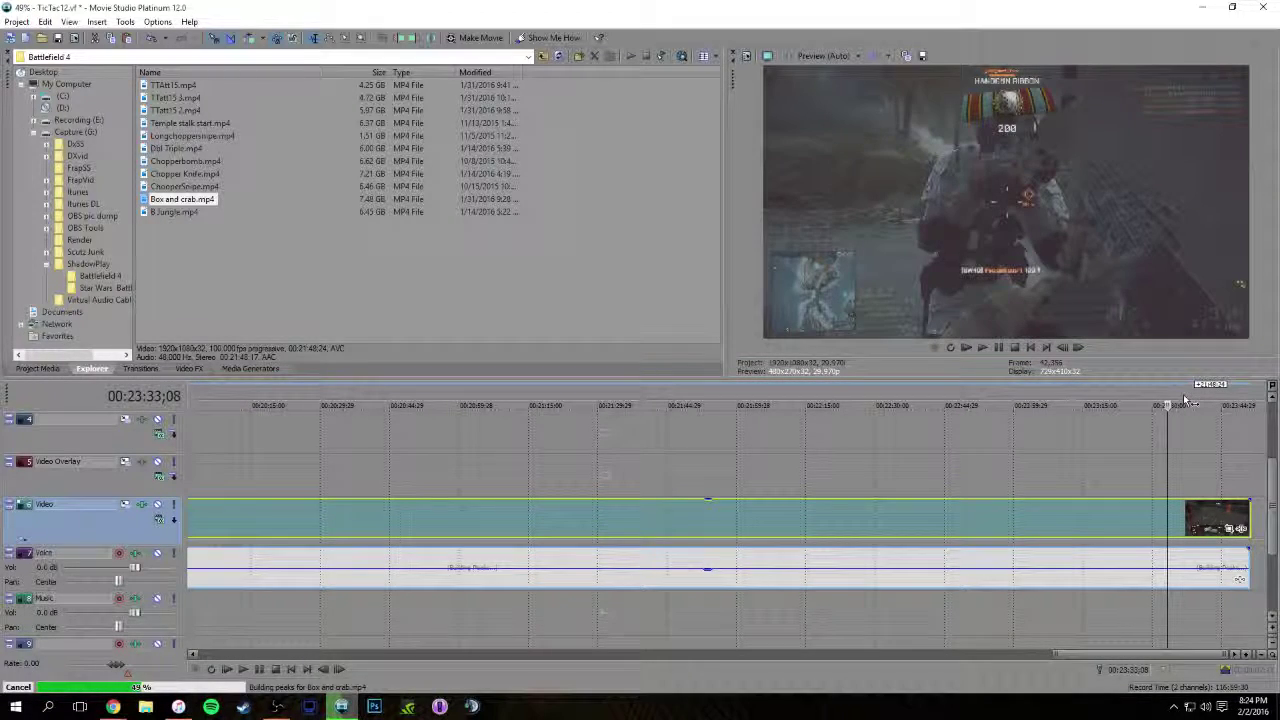
Play back the clip's ending and split the Box and crab video and audio at 00:23:21;02
key(space)
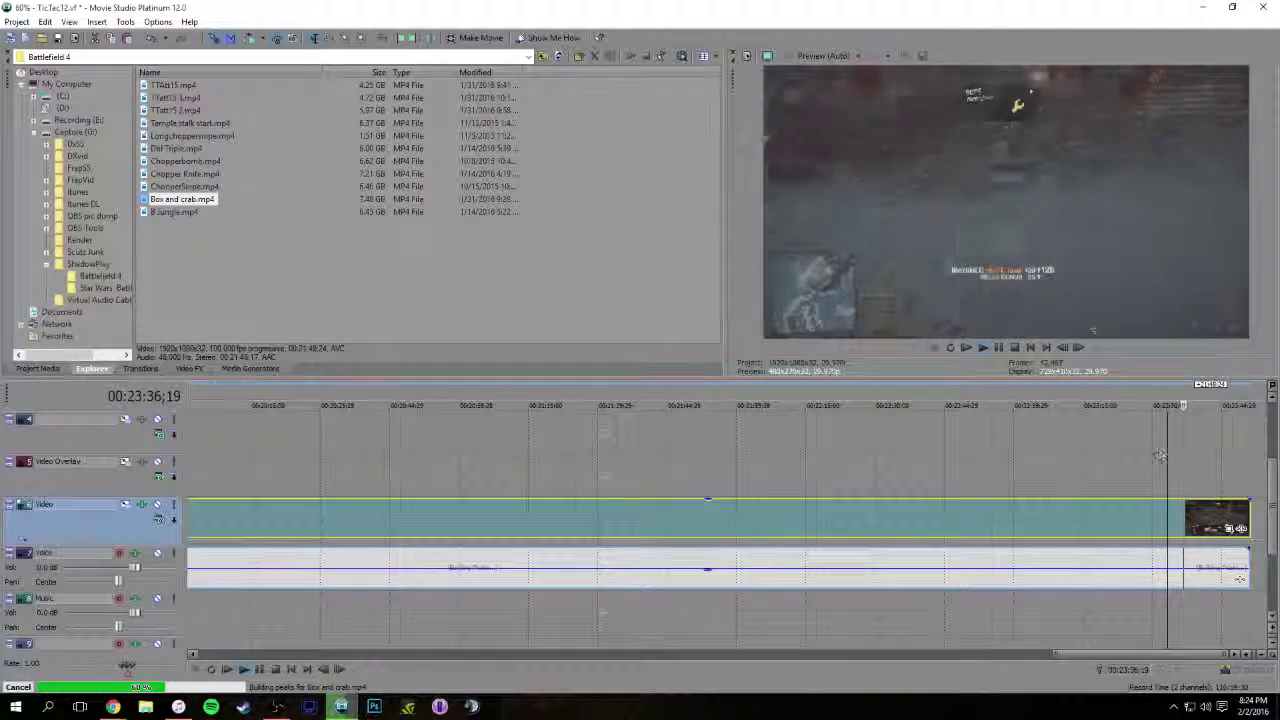
click(1095, 400)
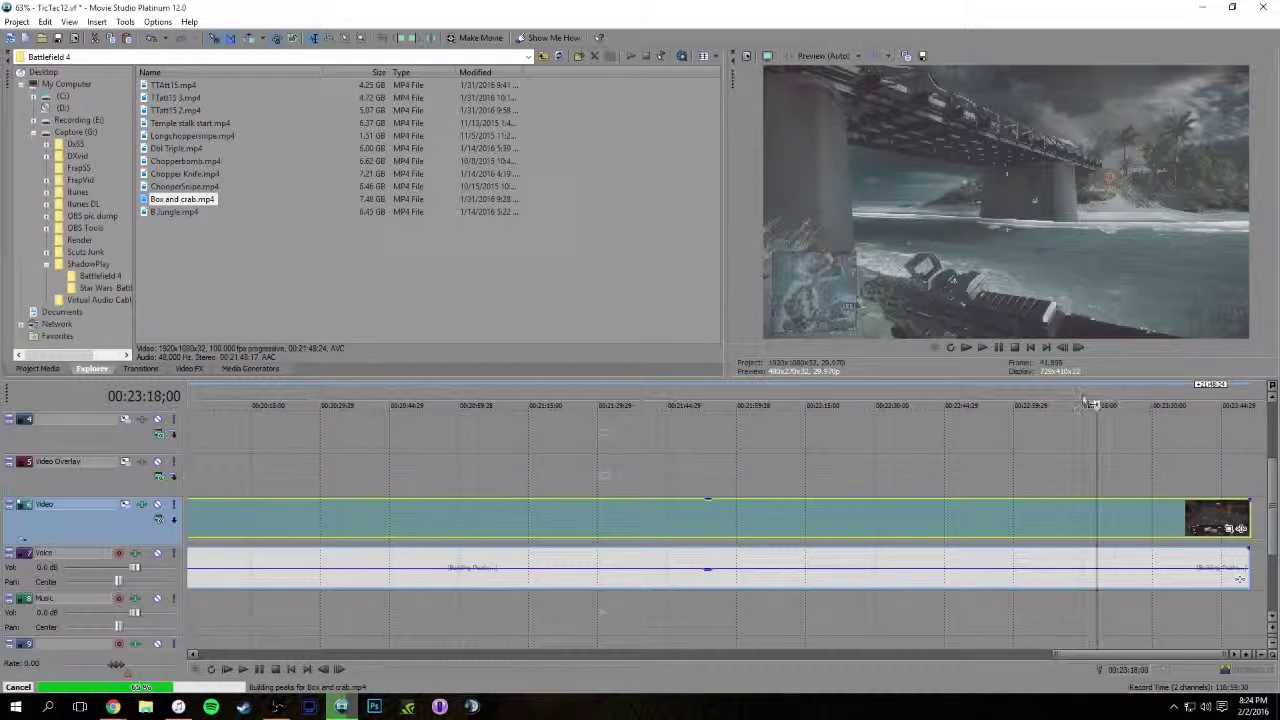
key(space)
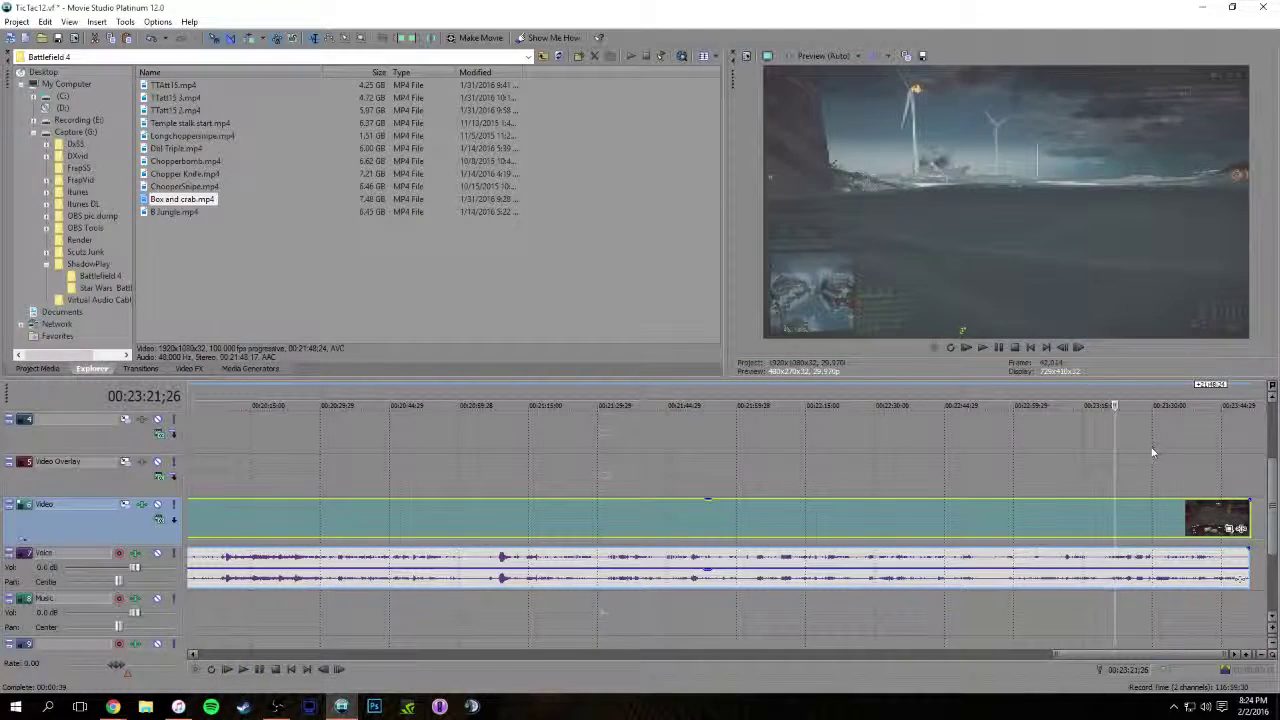
key(space)
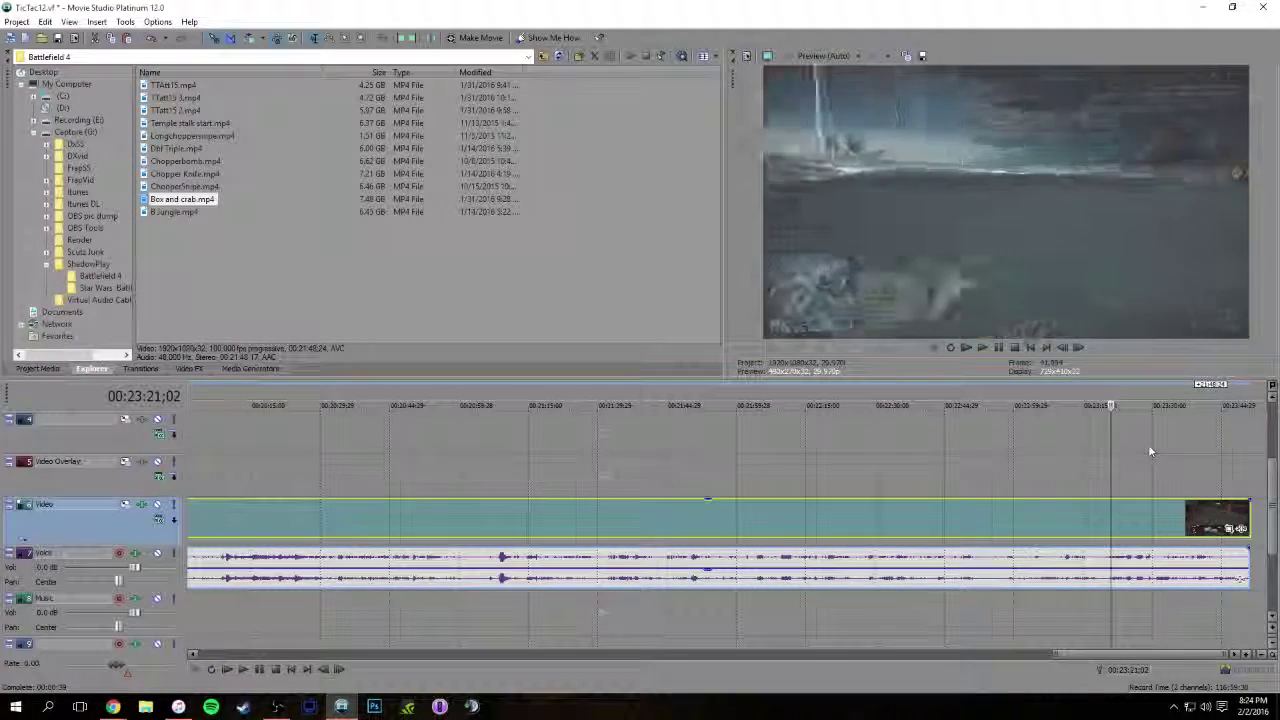
key(s)
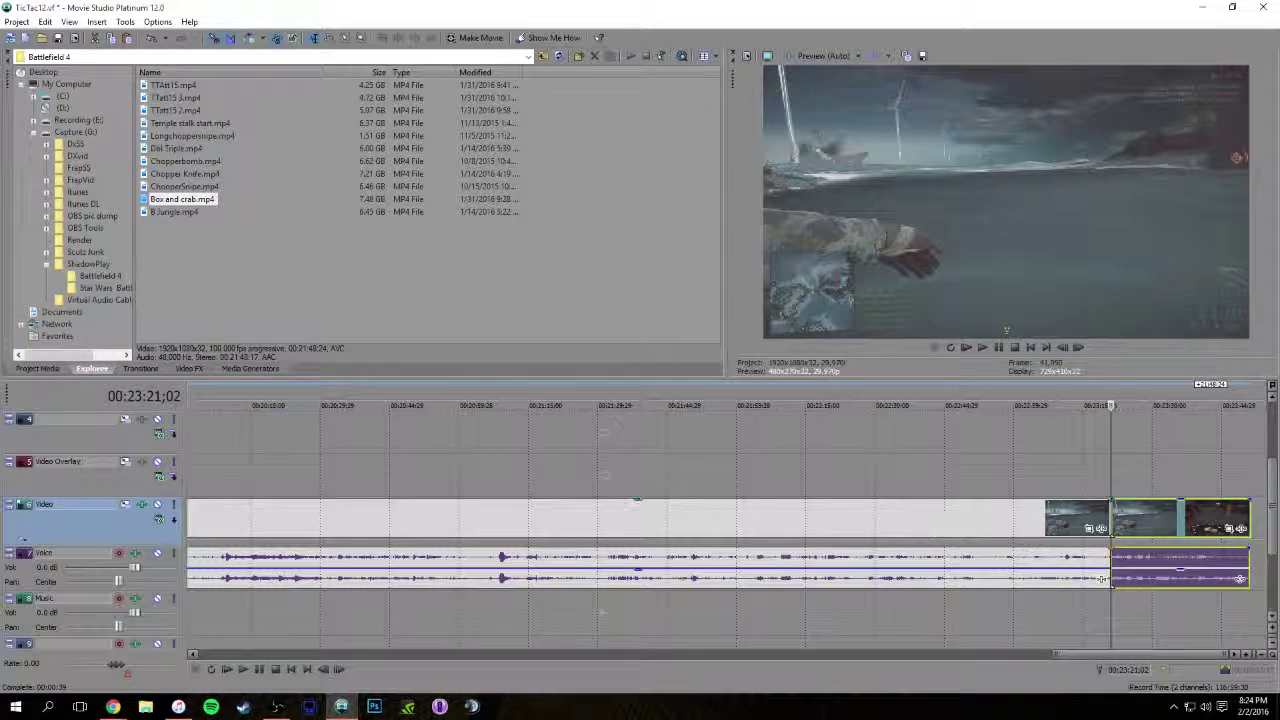
Examine the Box and crab footage in short playback jumps from 00:19:33;07 to beyond 00:22:31;17 for usable moments
click(318, 400)
scroll(424, 399, down, 2)
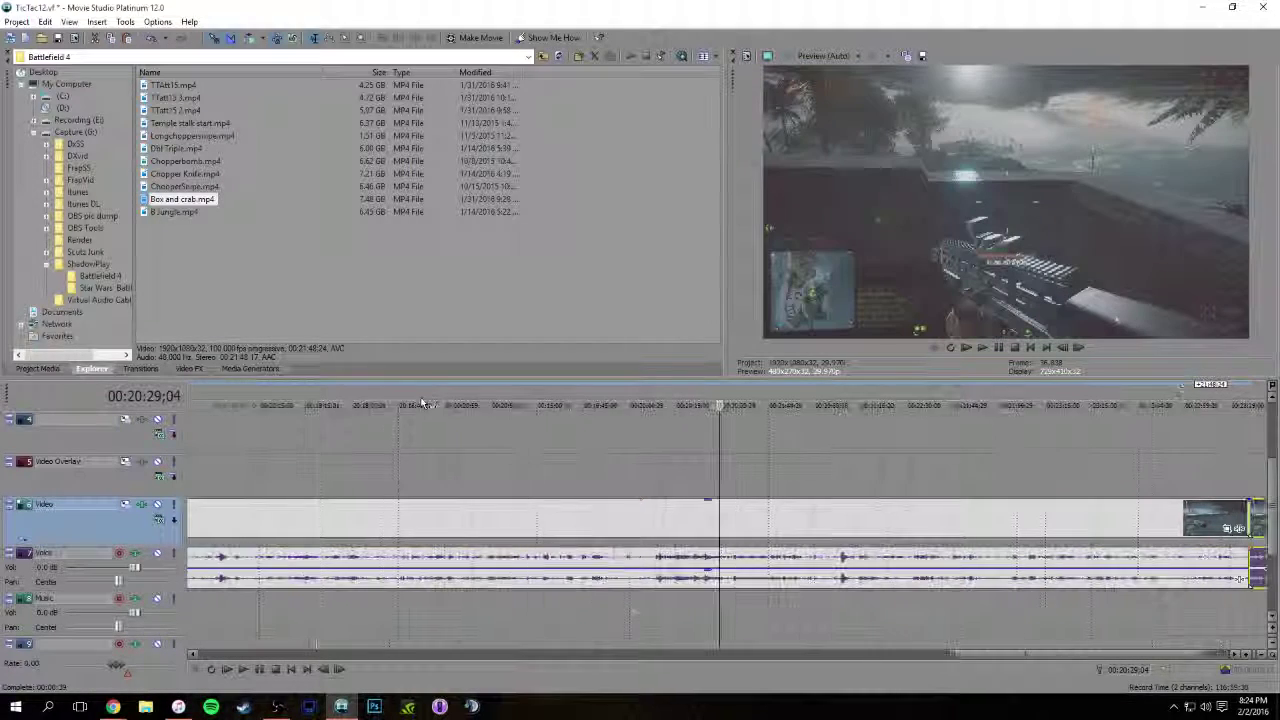
click(652, 400)
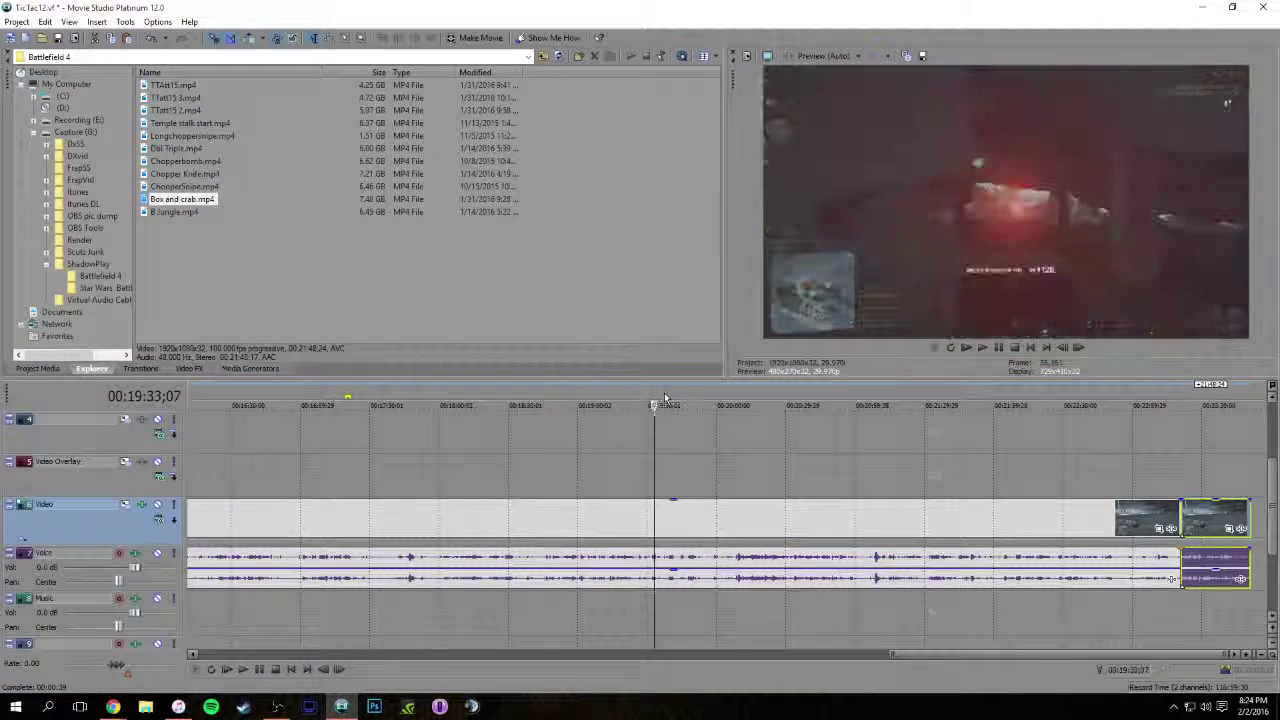
key(space)
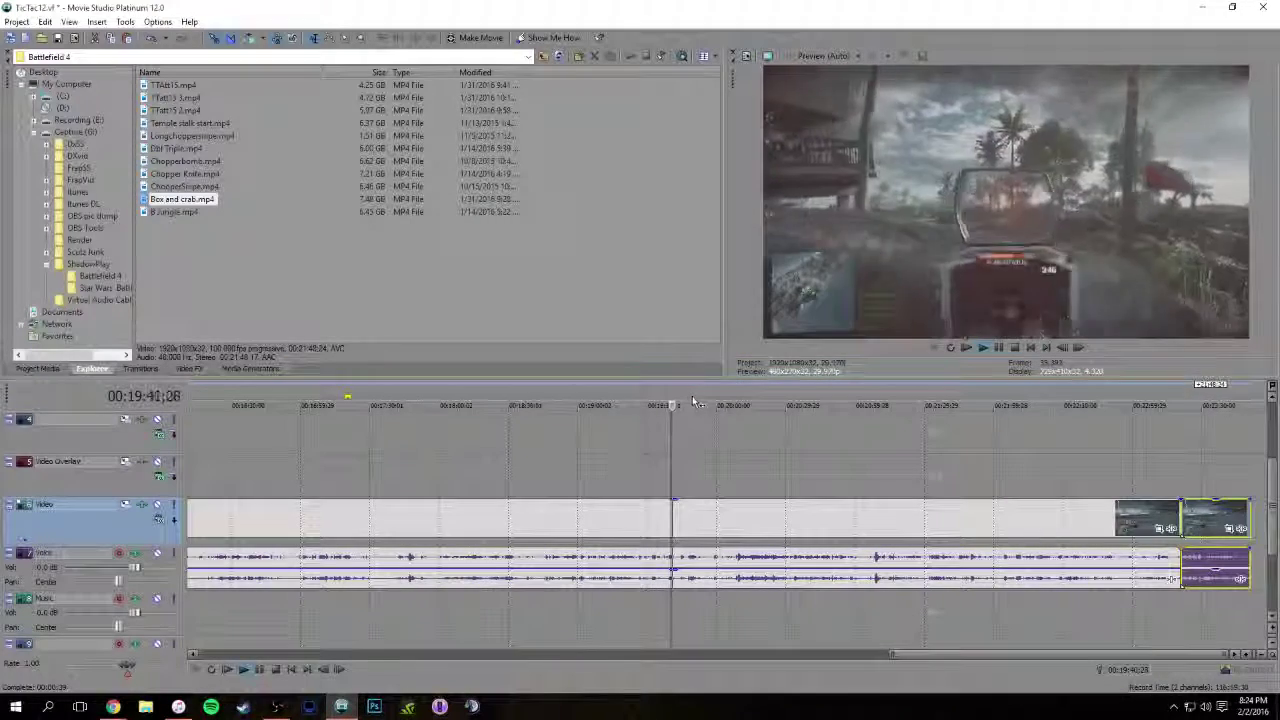
click(695, 400)
click(716, 402)
click(744, 404)
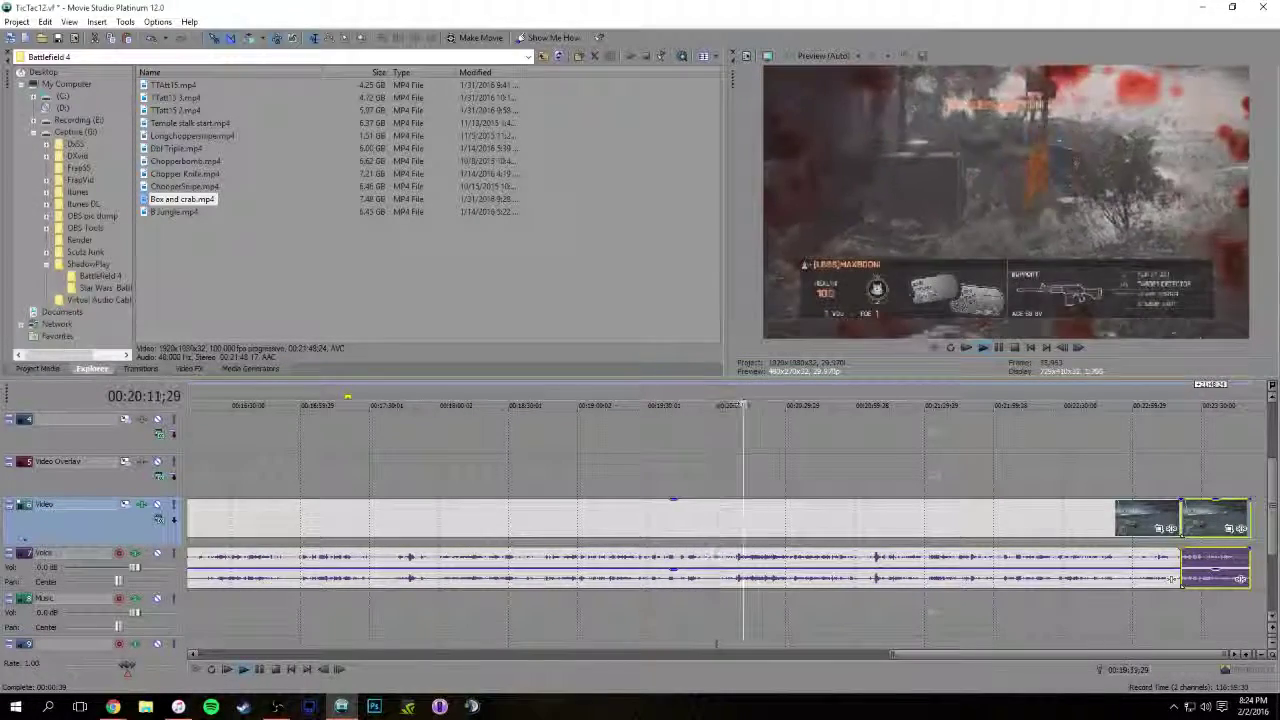
click(769, 399)
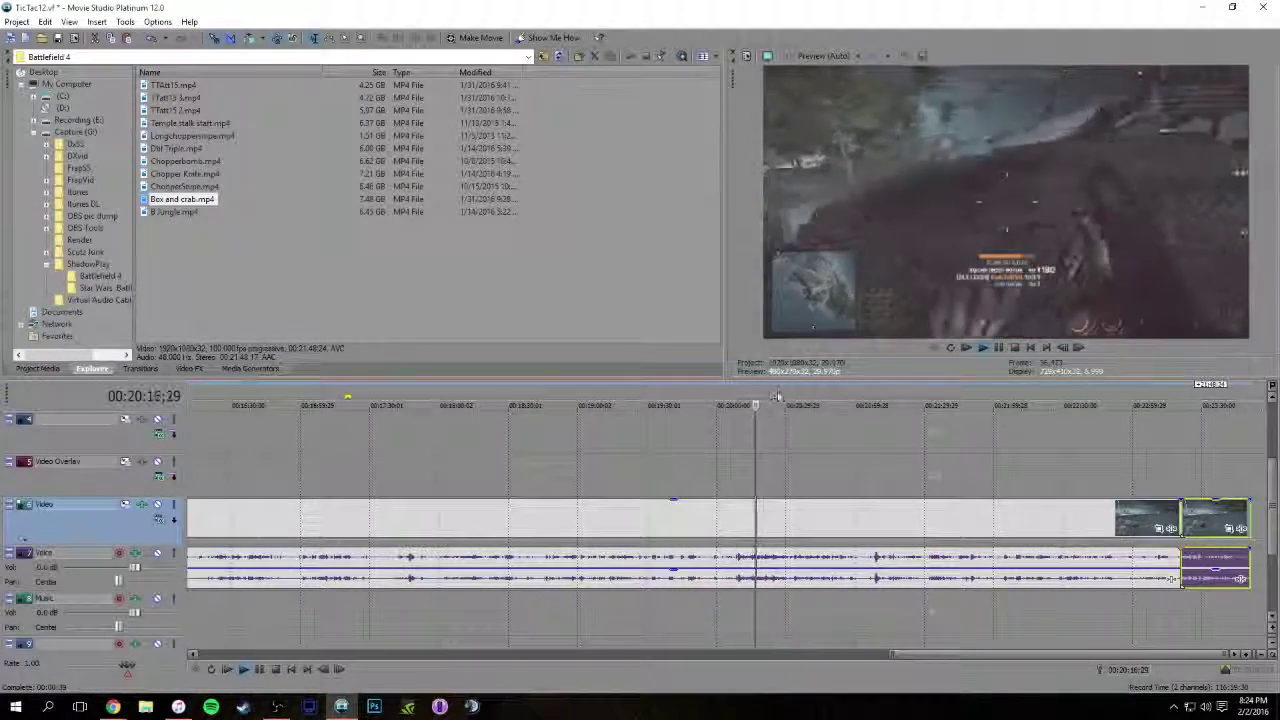
click(777, 403)
click(794, 403)
click(801, 403)
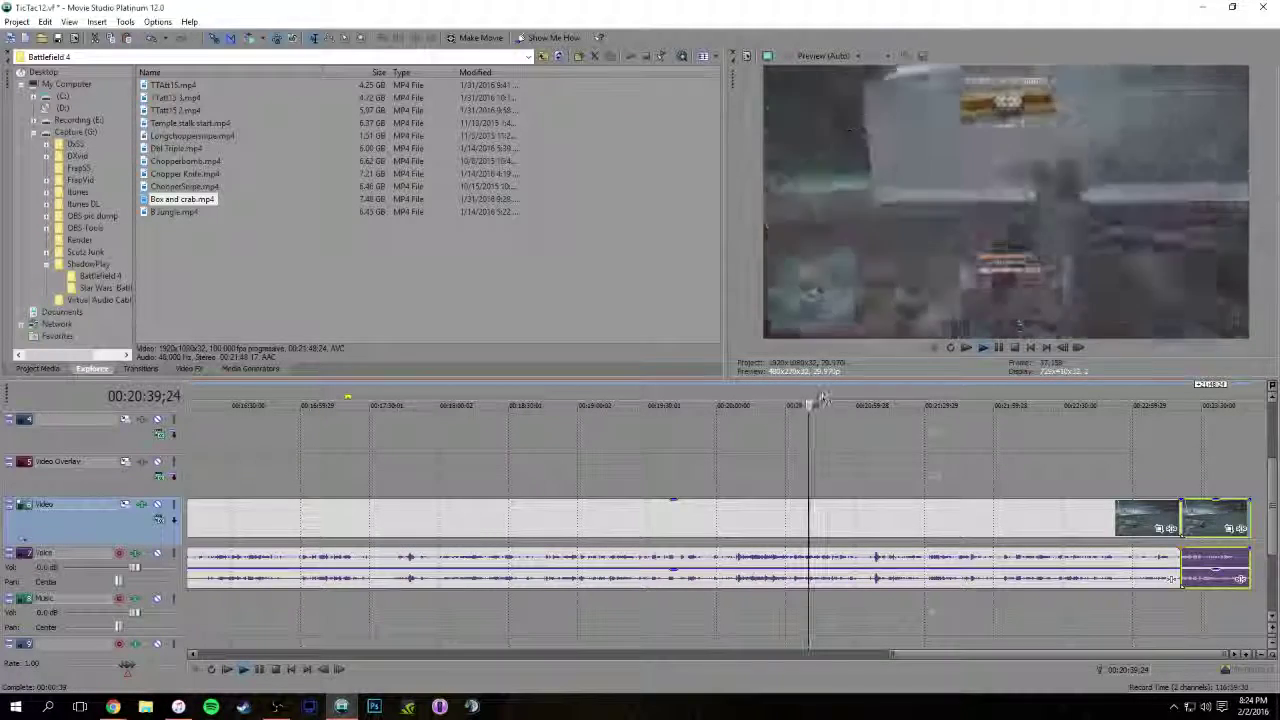
click(809, 403)
click(823, 403)
click(837, 403)
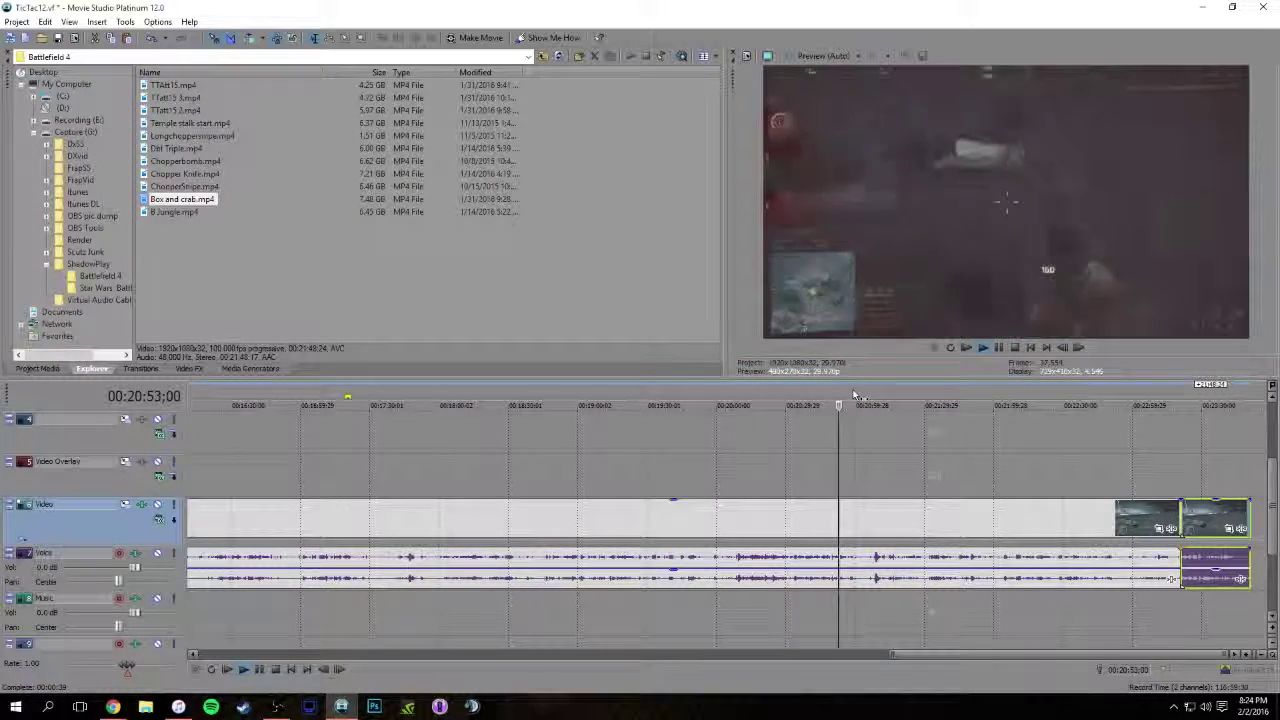
click(854, 403)
click(876, 401)
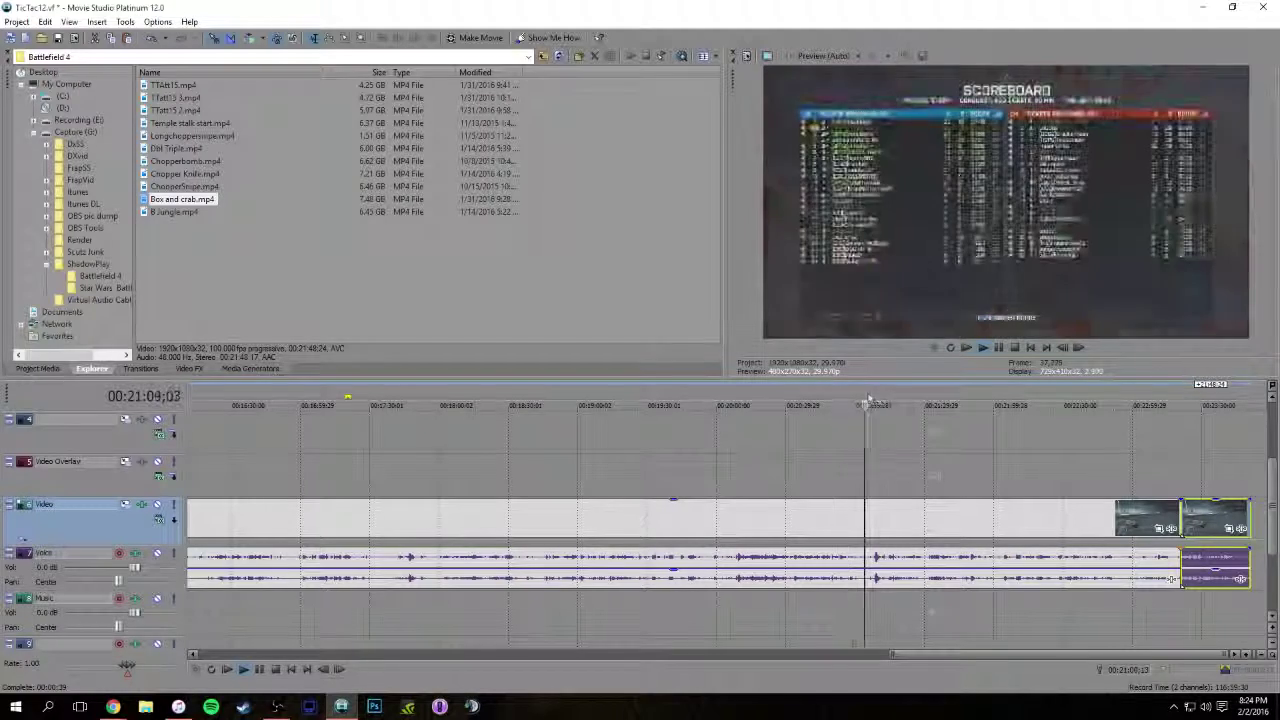
click(883, 401)
click(889, 401)
click(889, 401)
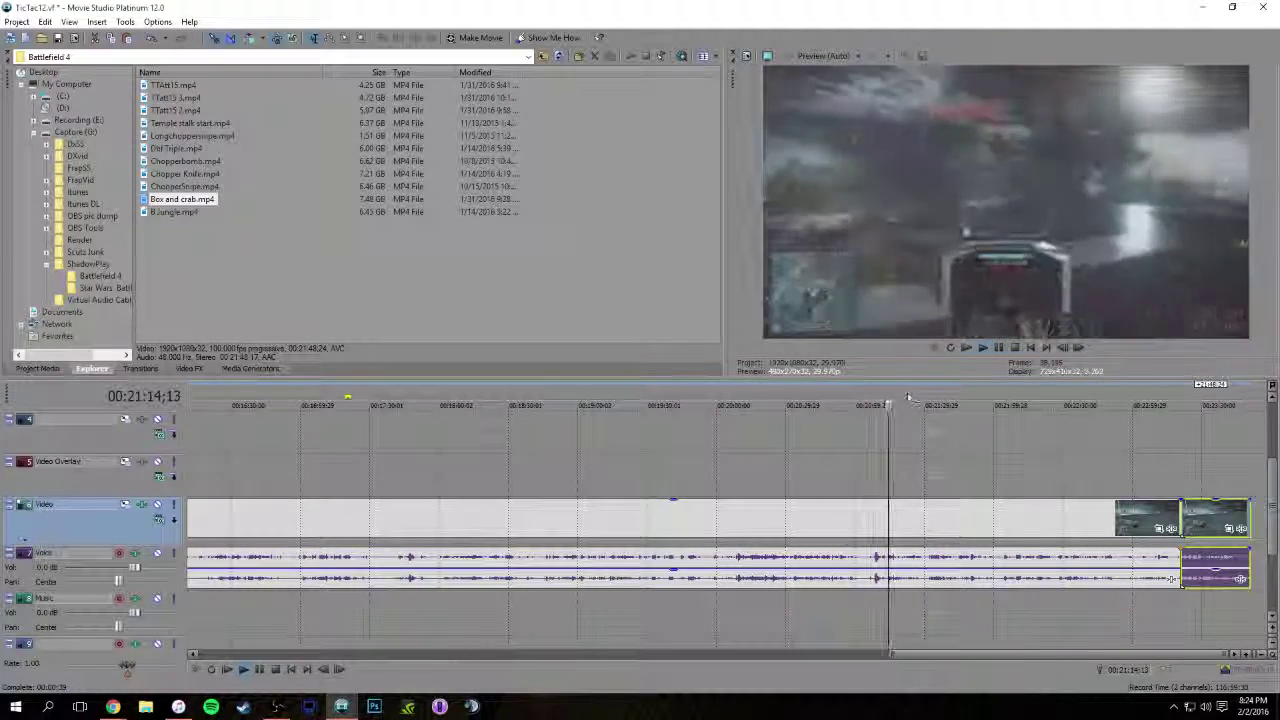
click(907, 401)
click(929, 401)
click(935, 401)
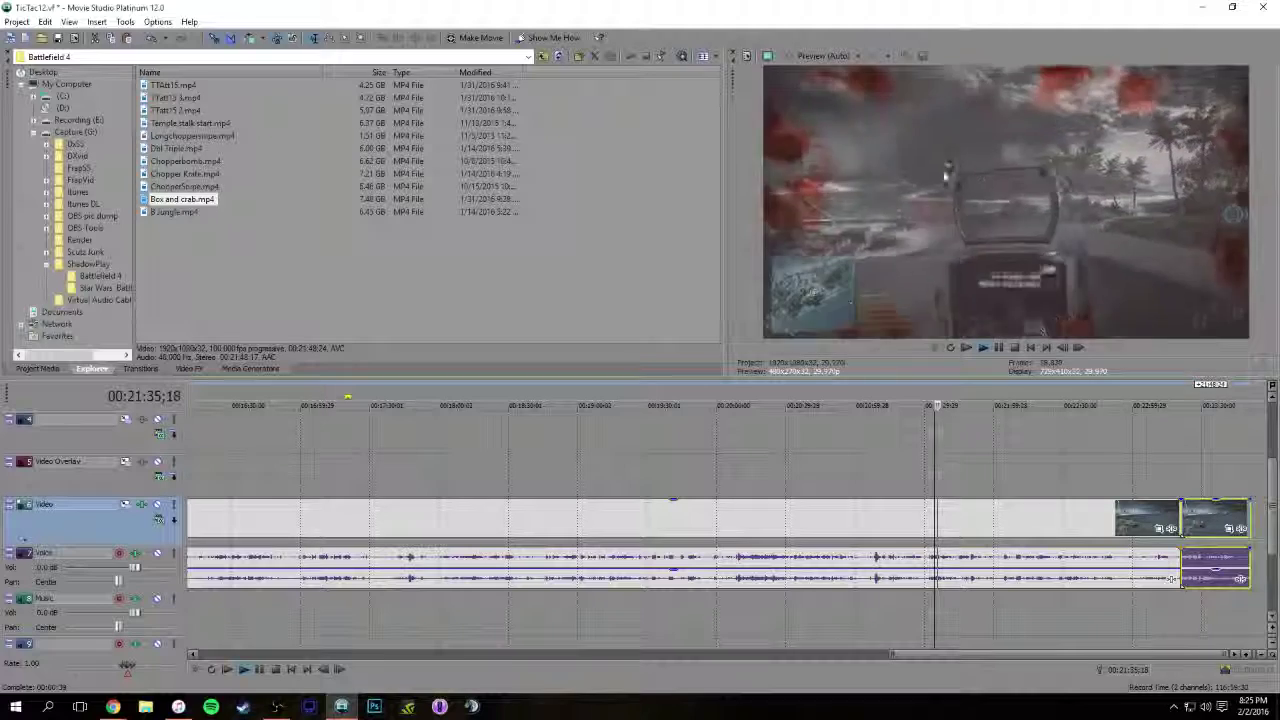
click(951, 401)
click(964, 401)
click(975, 397)
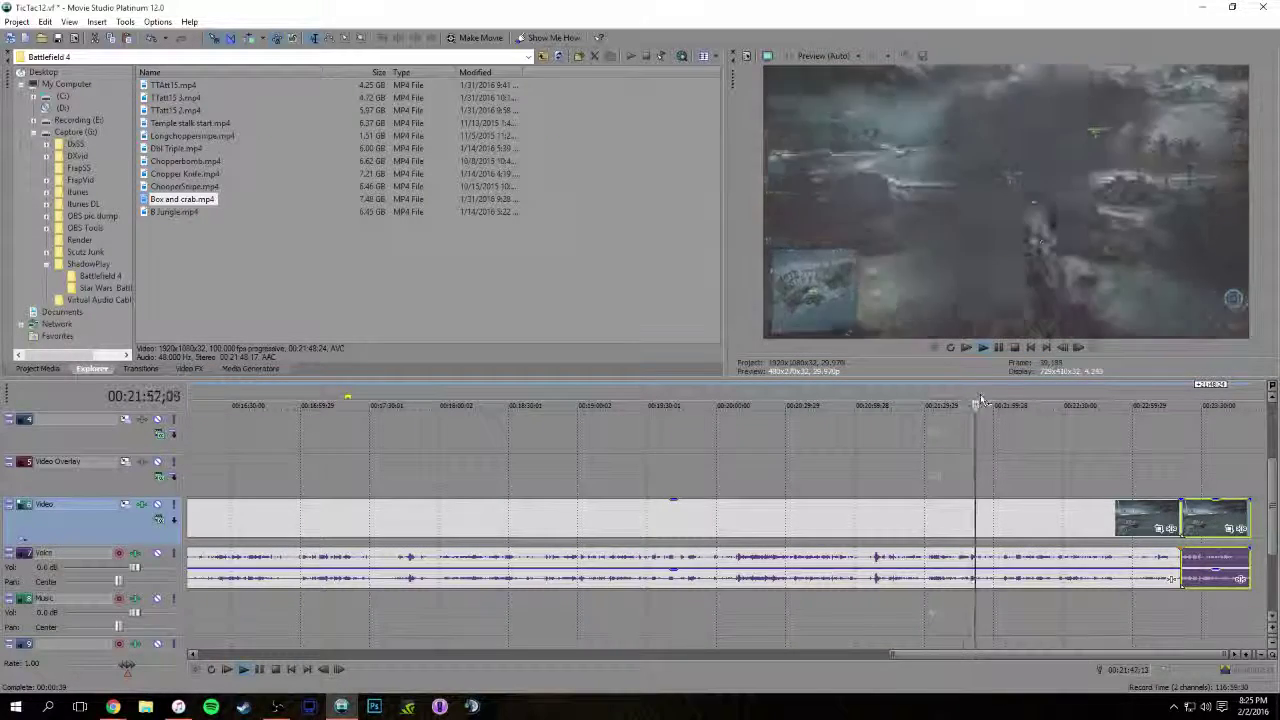
click(988, 397)
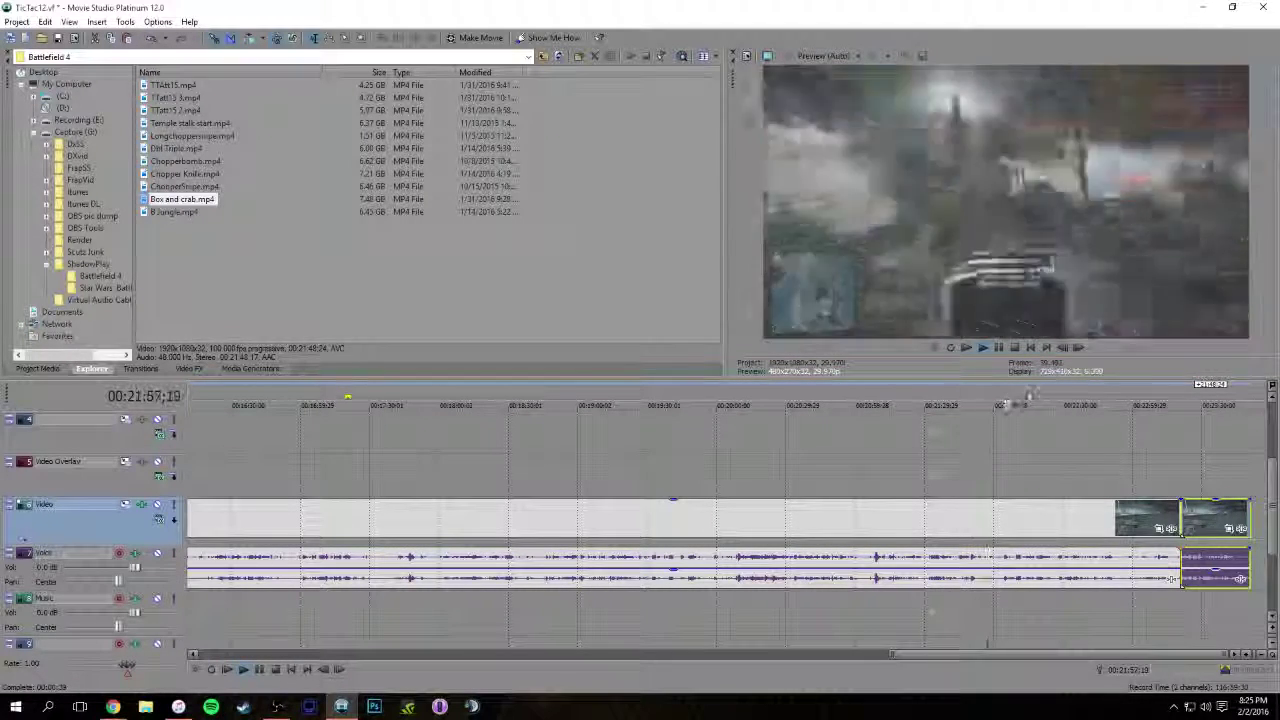
click(1028, 401)
click(1046, 401)
click(1068, 401)
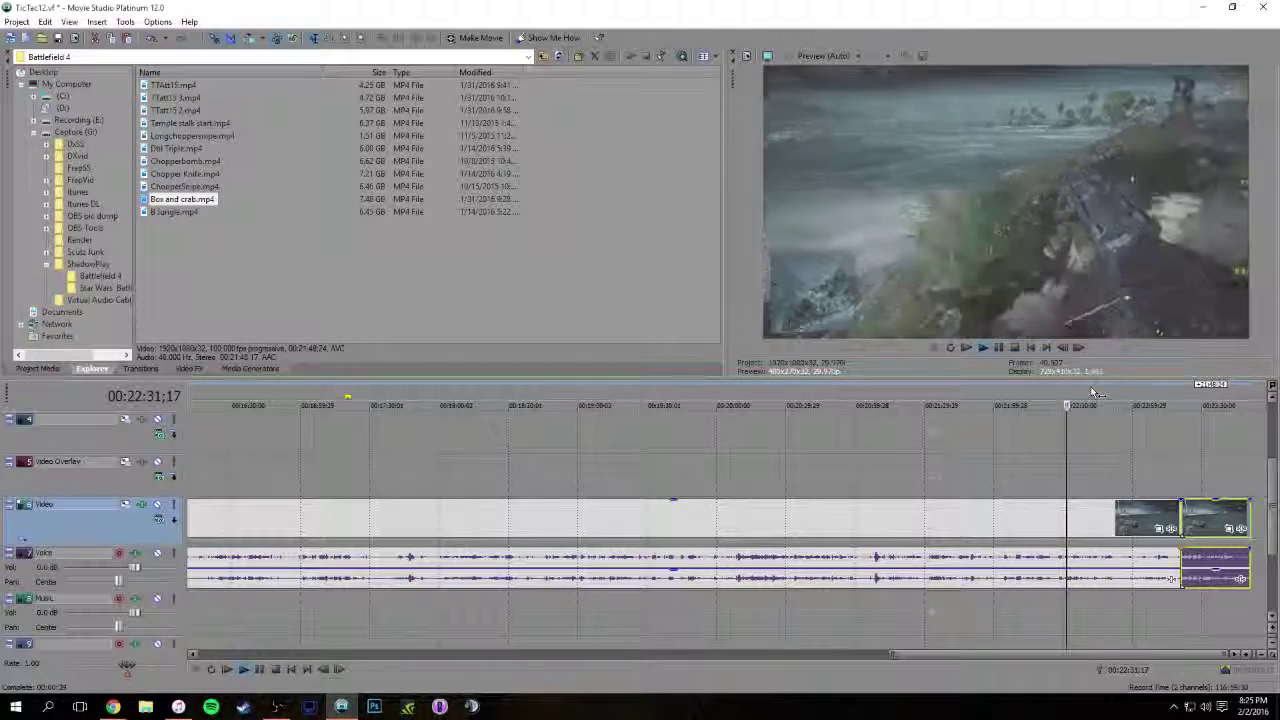
click(1092, 401)
Review the Box and crab footage again from about 00:17:40 to 00:21:45 and check the earlier moment at 00:16:46;16
click(393, 402)
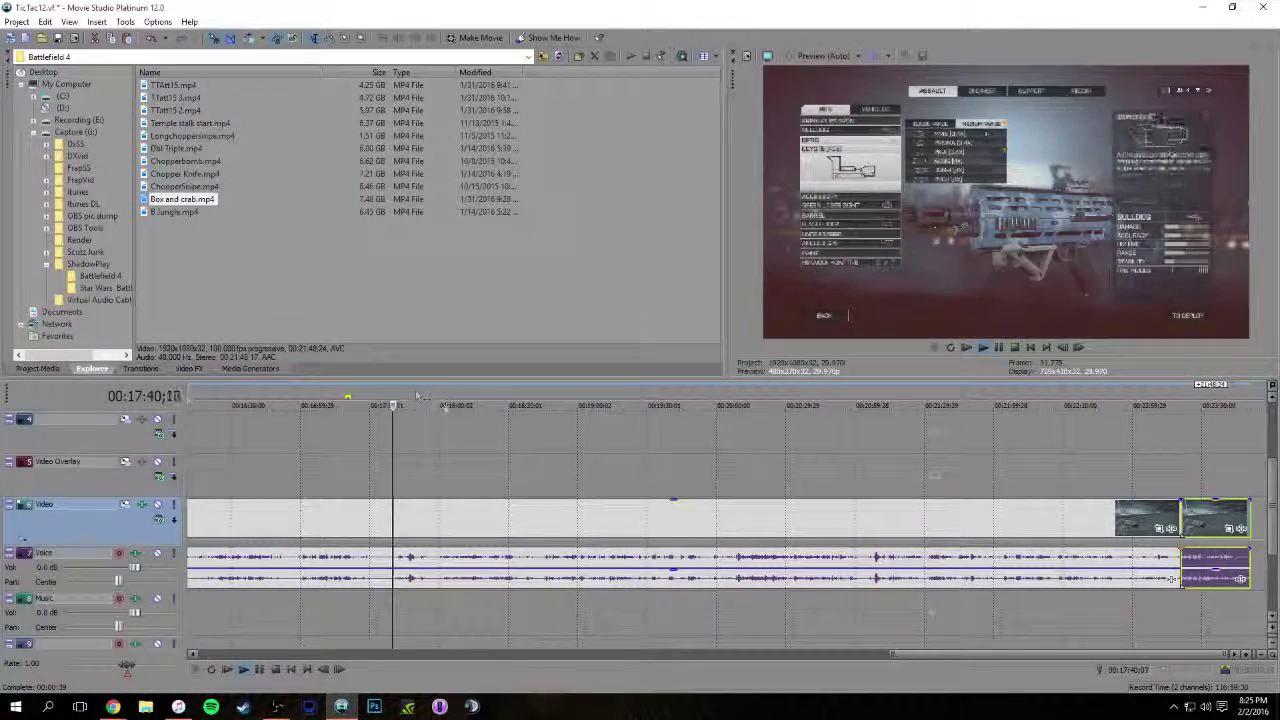
click(410, 396)
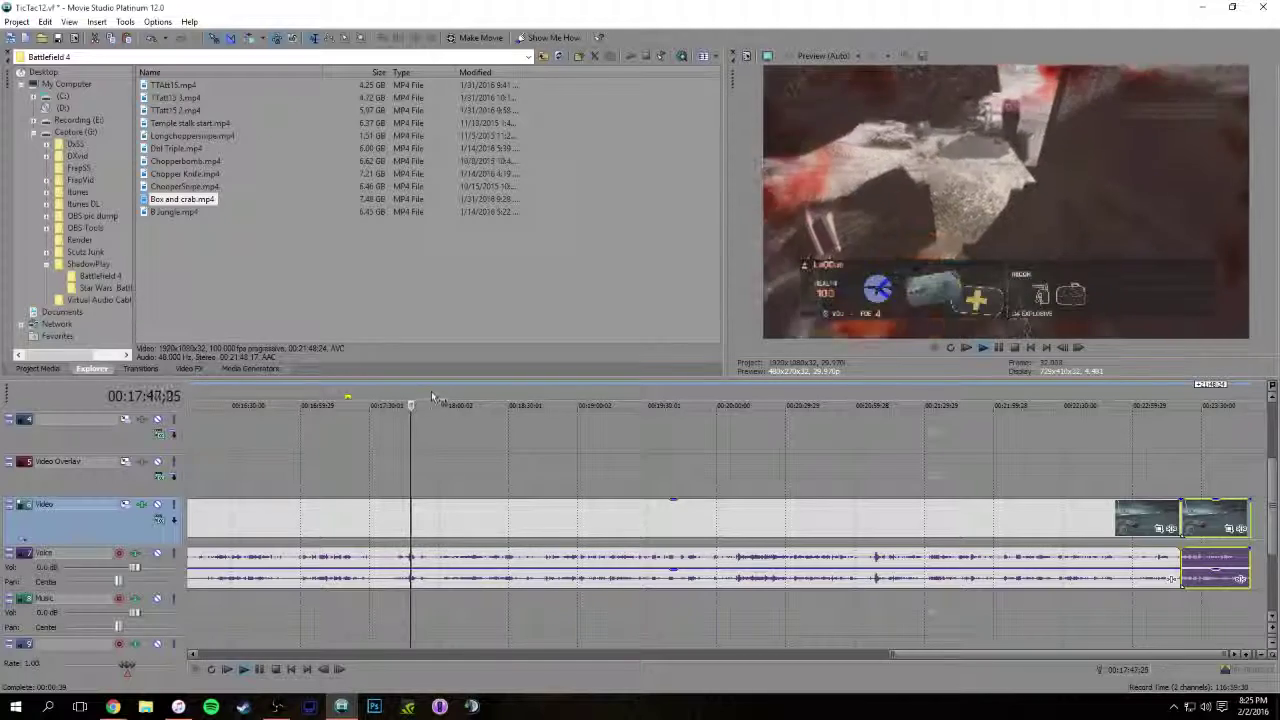
click(431, 396)
click(452, 396)
drag(456, 402, 605, 400)
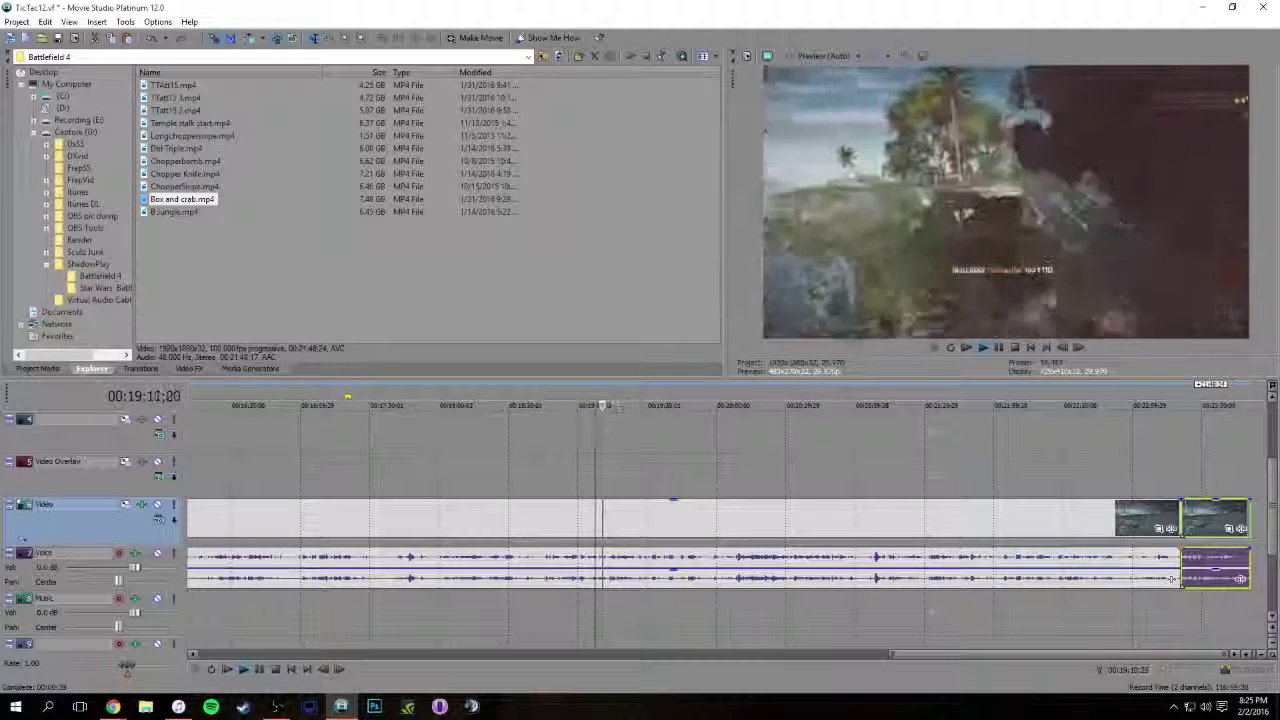
drag(611, 400, 645, 402)
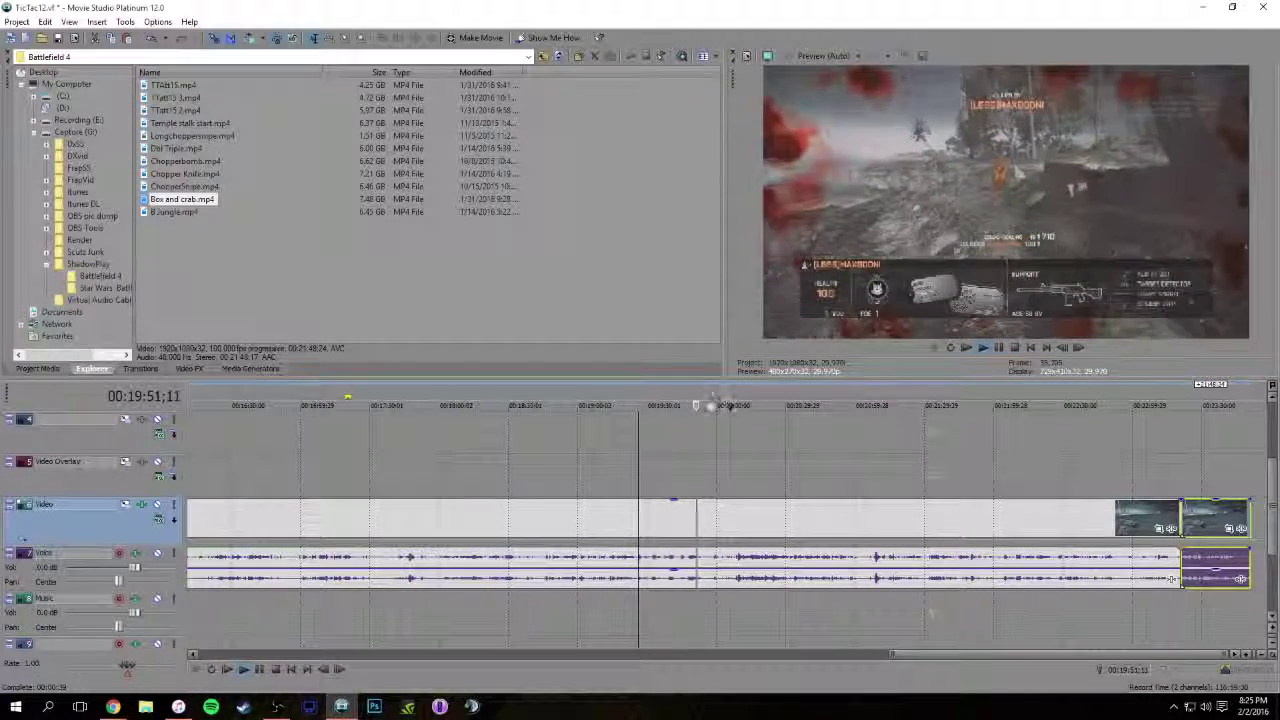
click(728, 405)
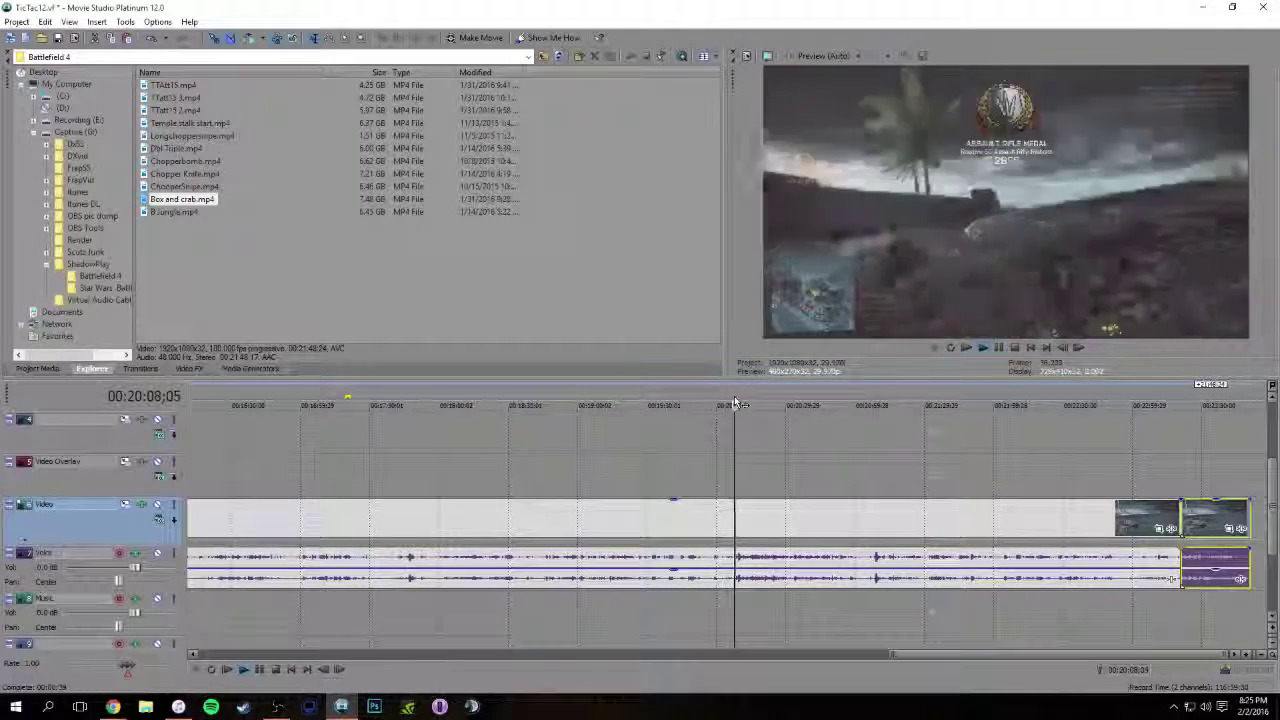
click(741, 405)
click(756, 405)
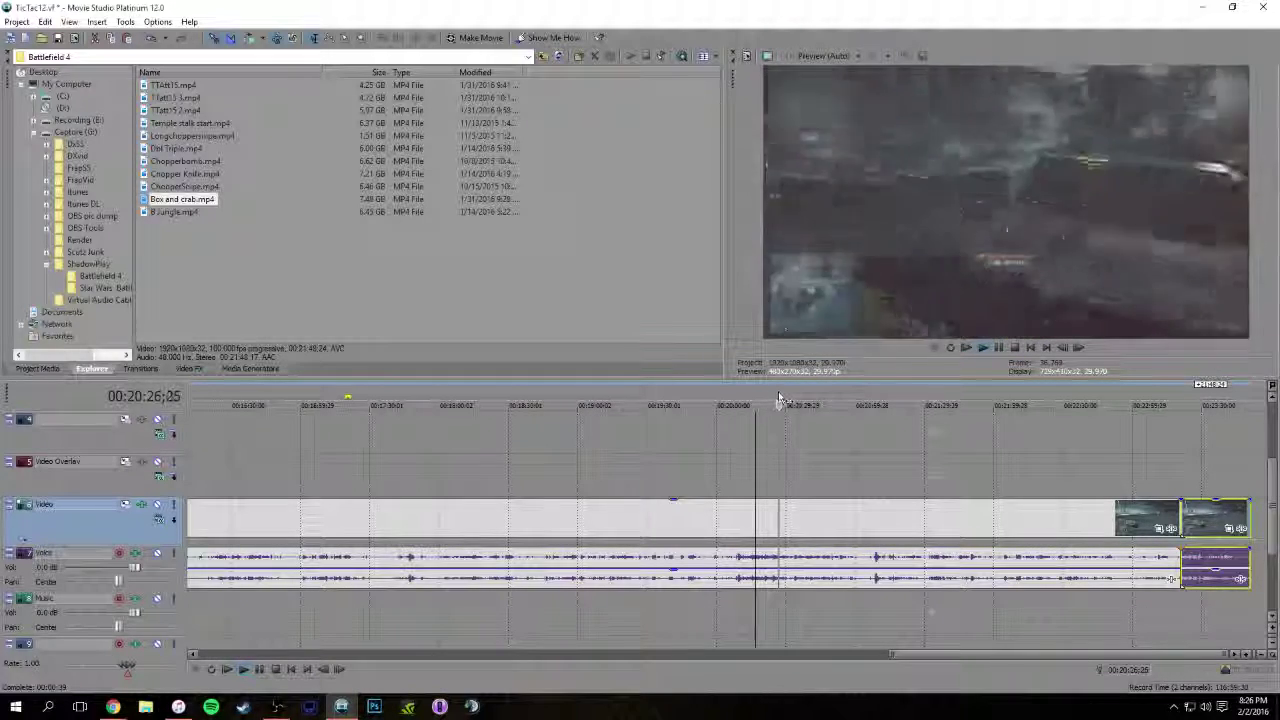
click(789, 398)
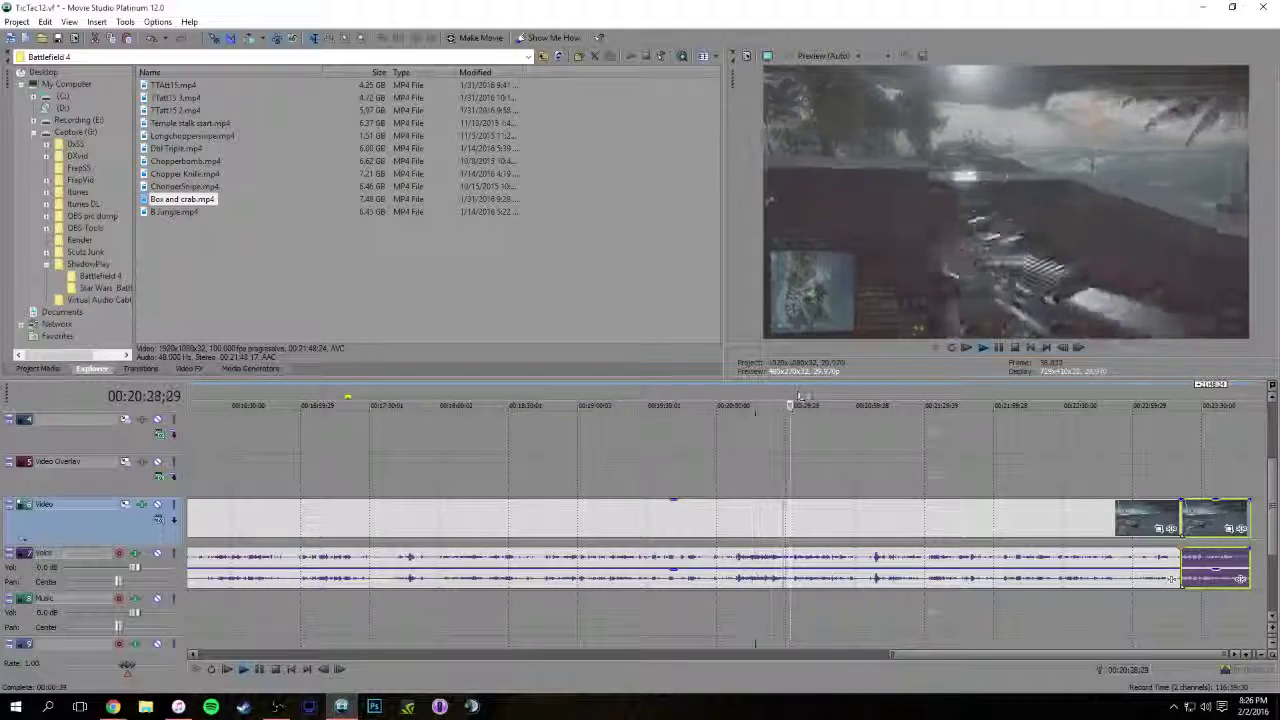
click(809, 397)
click(826, 400)
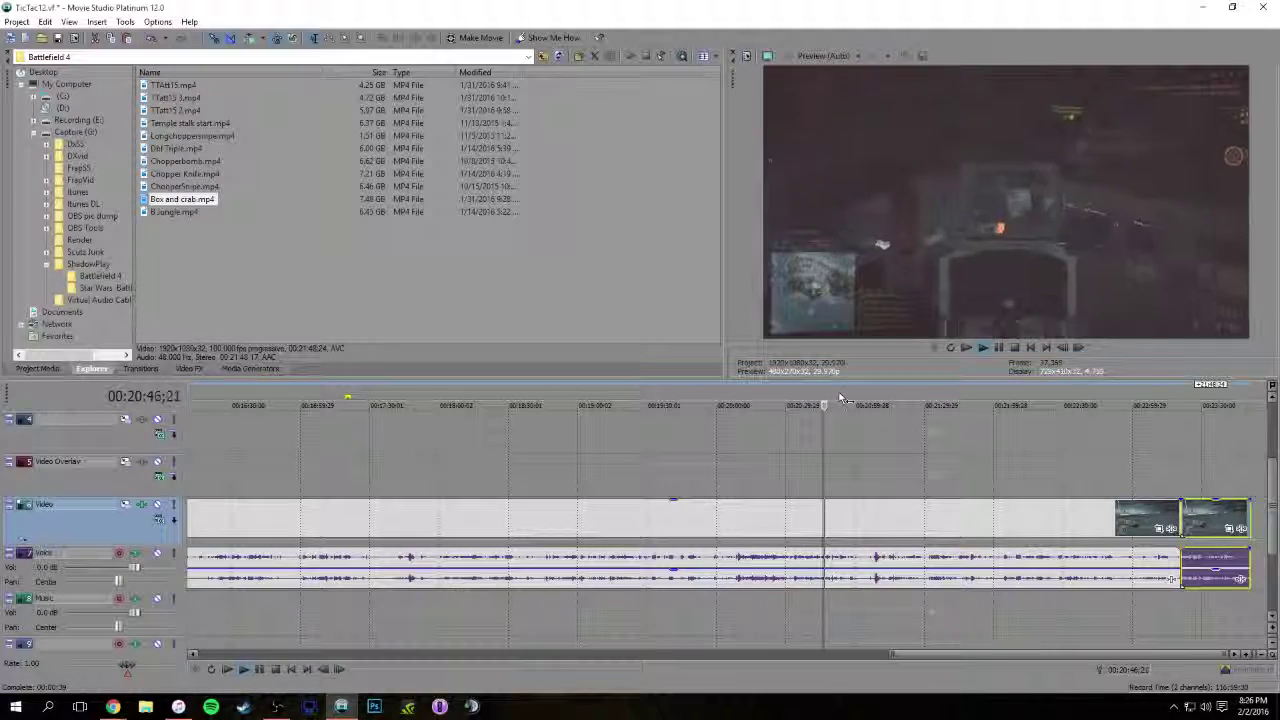
click(845, 400)
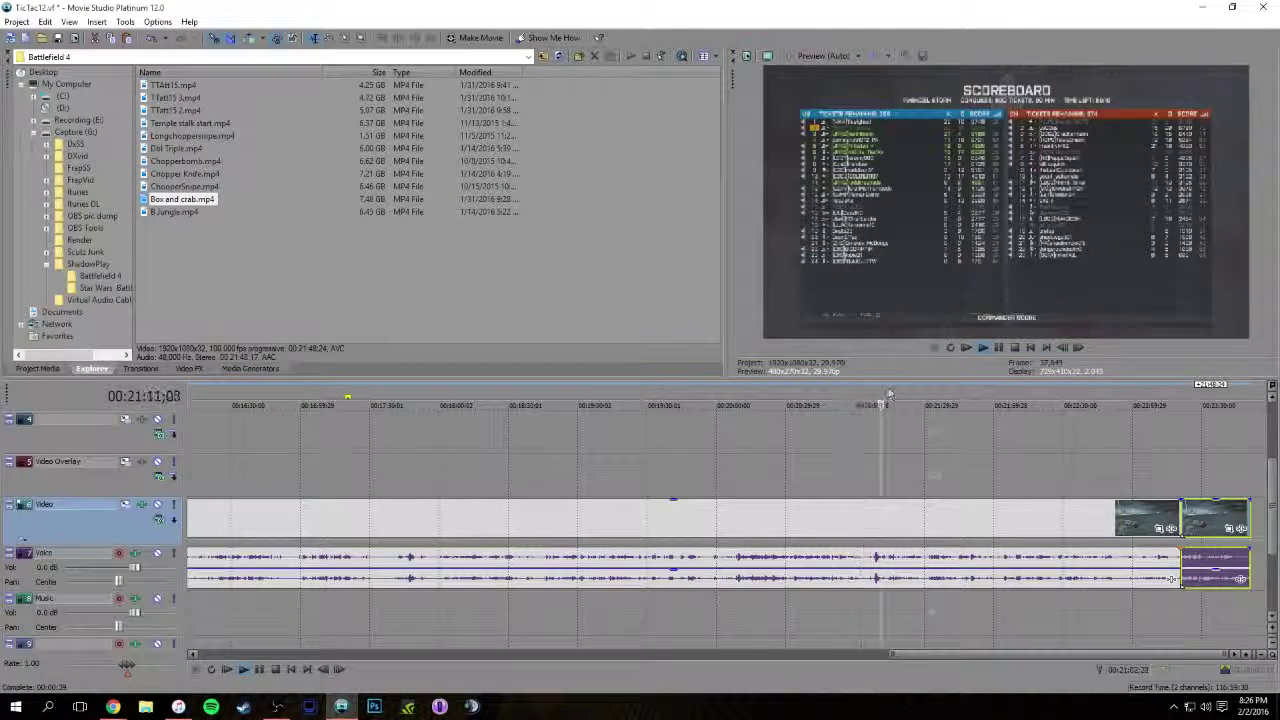
click(901, 389)
click(917, 395)
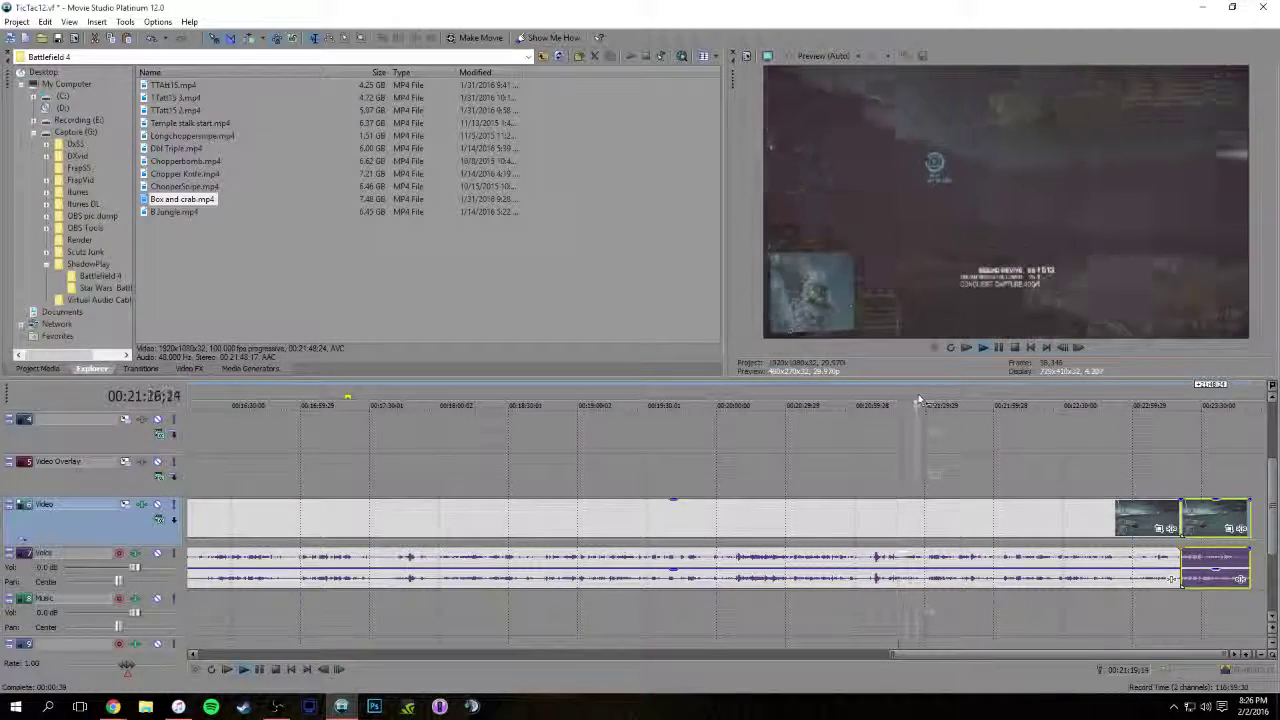
drag(919, 400, 958, 400)
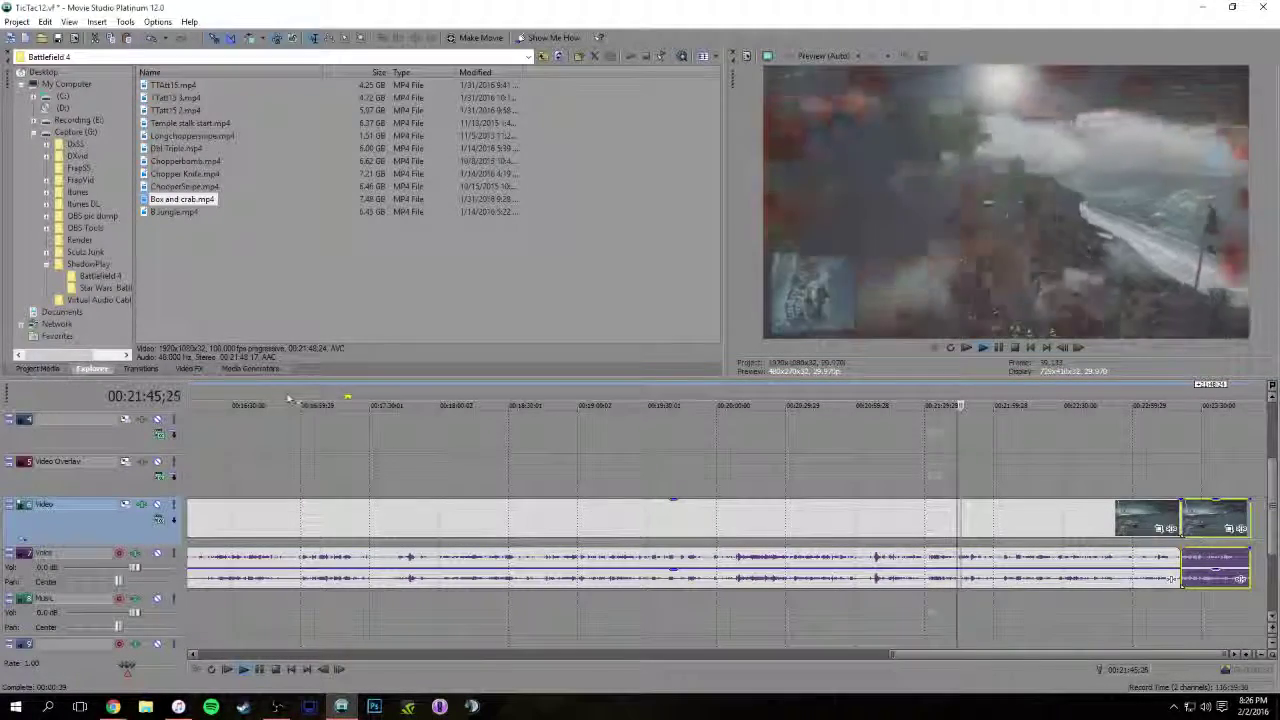
click(266, 400)
scroll(413, 432, down, 3)
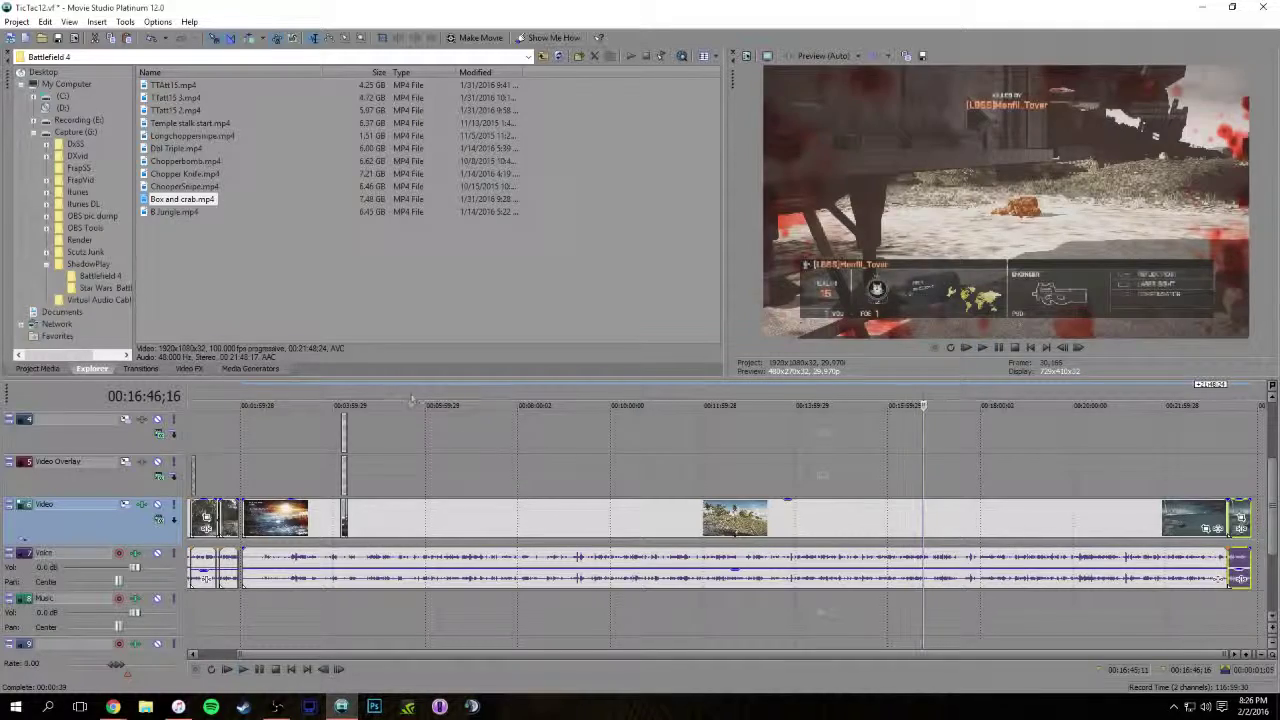
Move the long Box and crab clip later on the timeline, past the short clip, and skim it from 00:08:56;24 to 00:10:15;15
drag(555, 518, 586, 517)
click(561, 398)
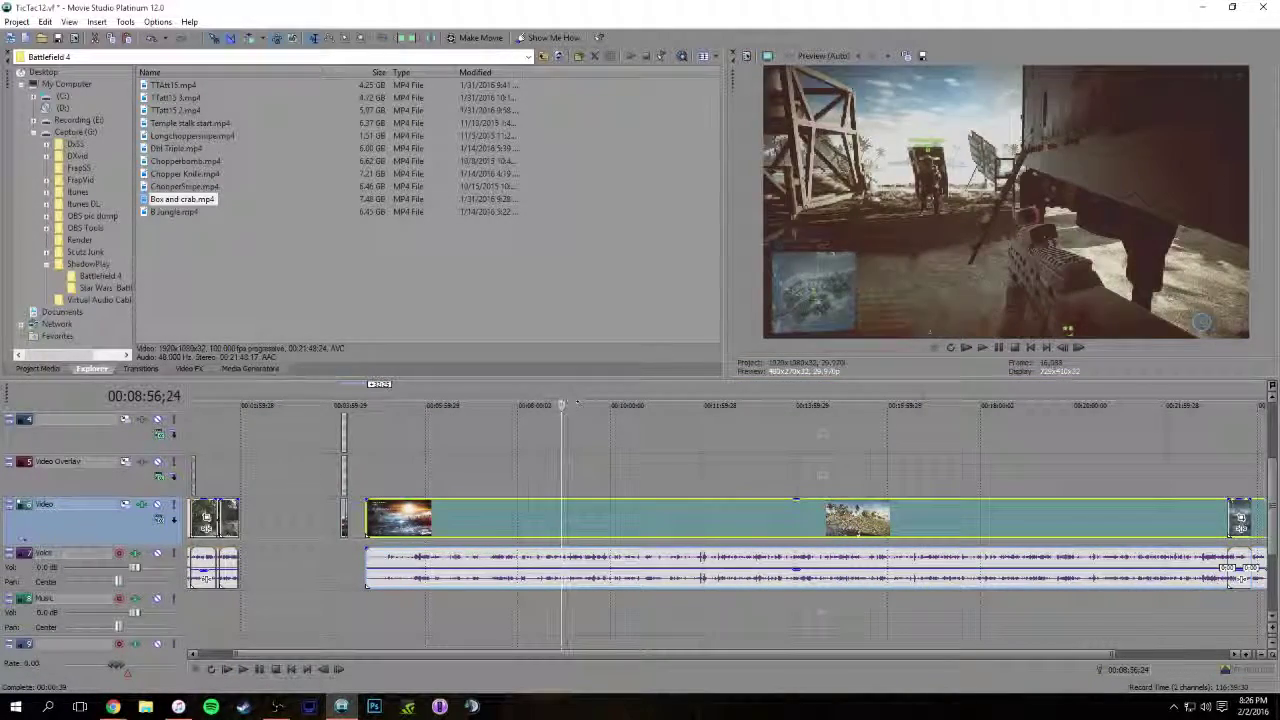
click(575, 398)
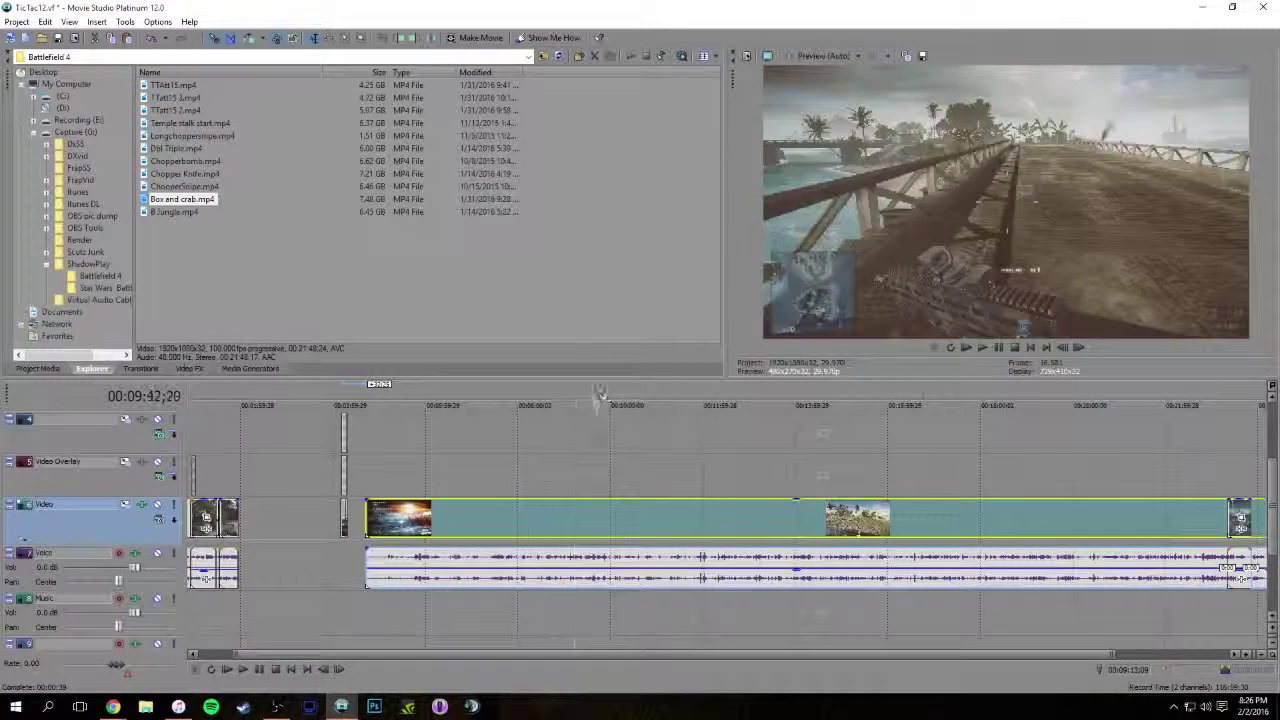
click(621, 398)
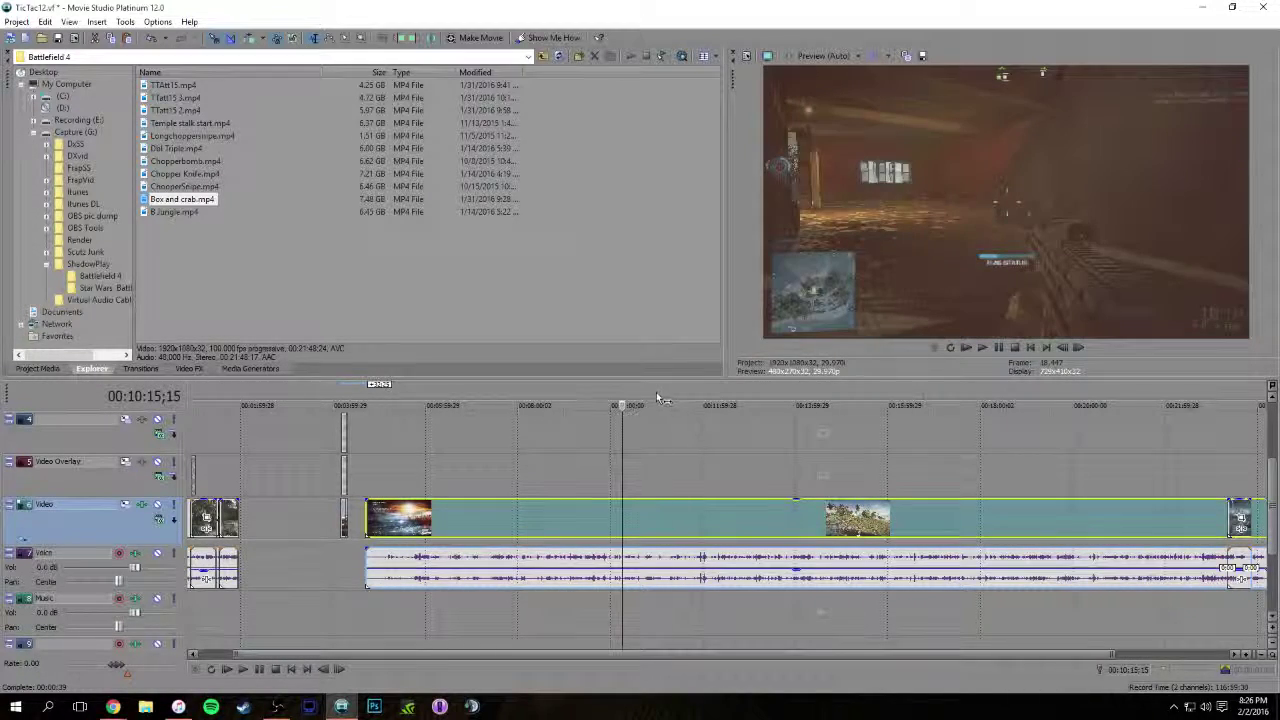
Play the Box and crab footage in short jumps from about 00:11:37 to 00:17:06 to look for usable moments
key(space)
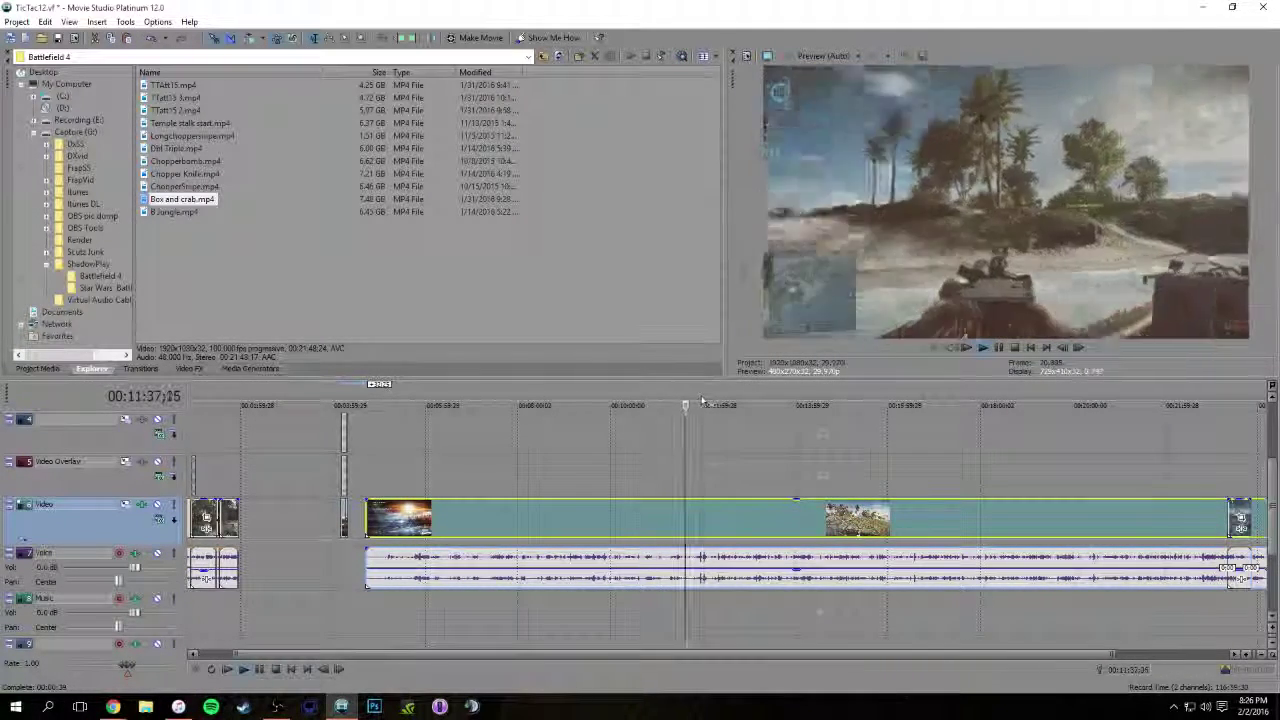
drag(702, 401, 760, 404)
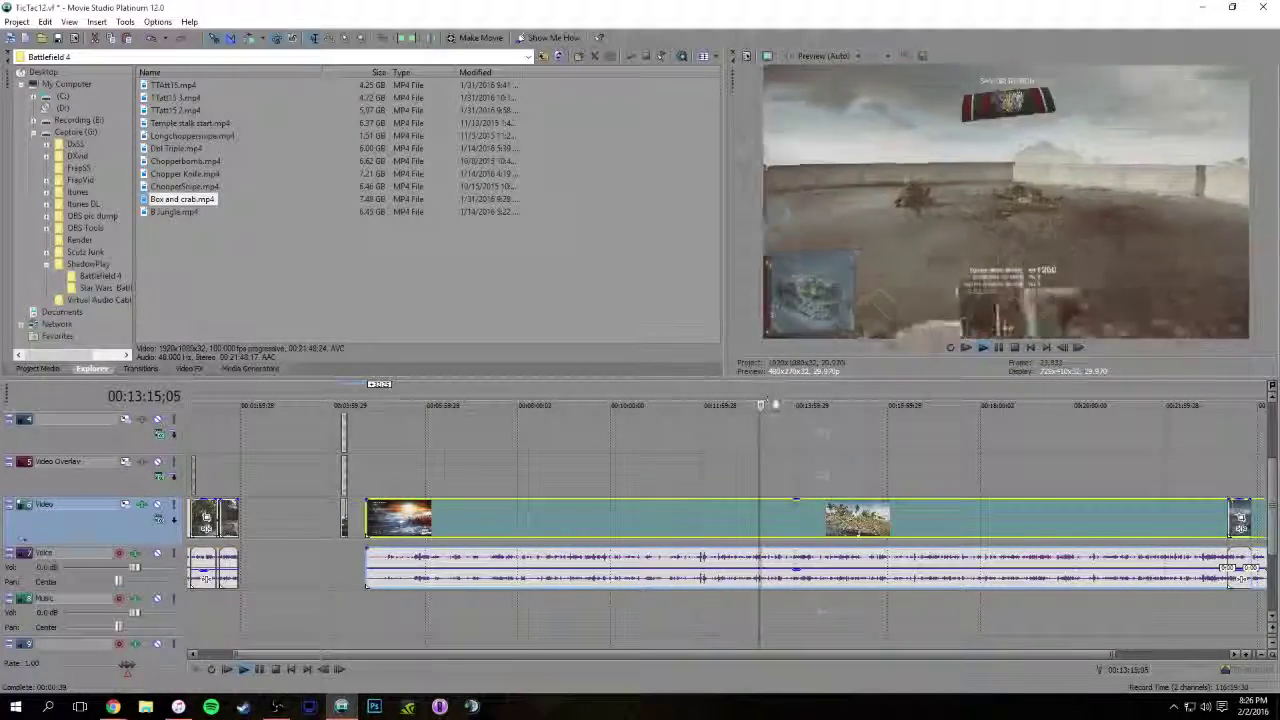
click(795, 405)
click(812, 405)
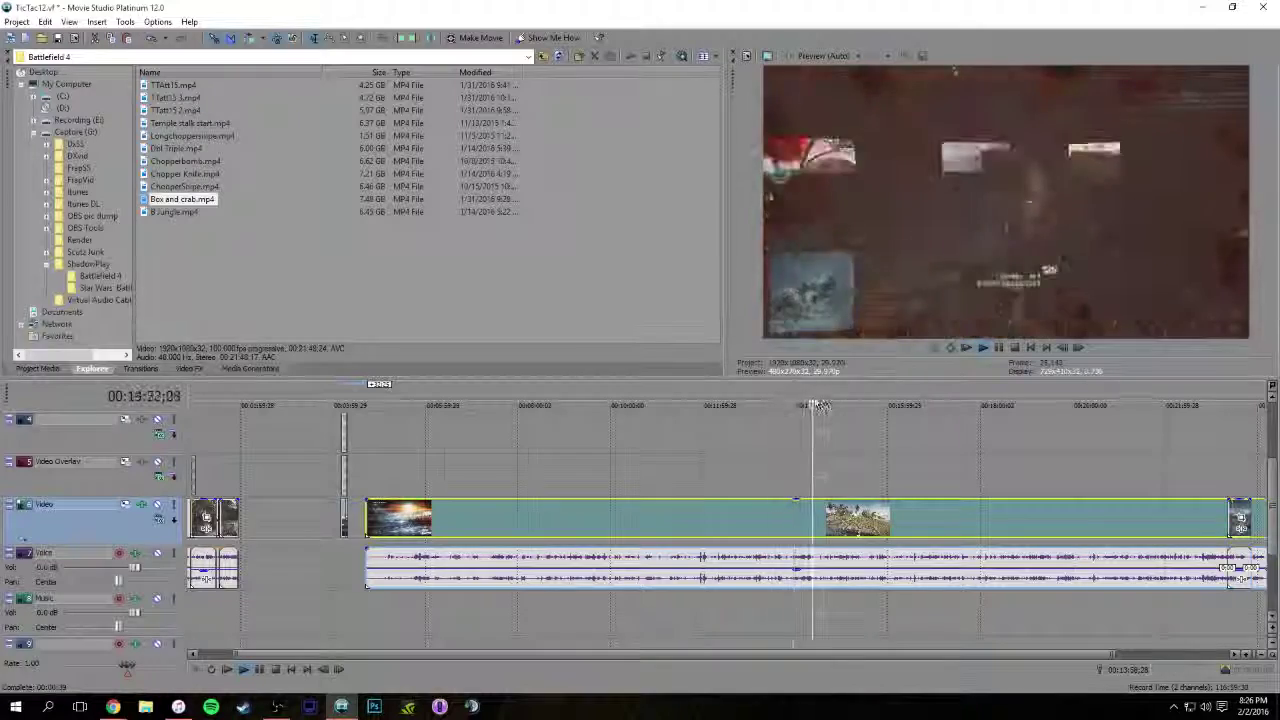
click(824, 396)
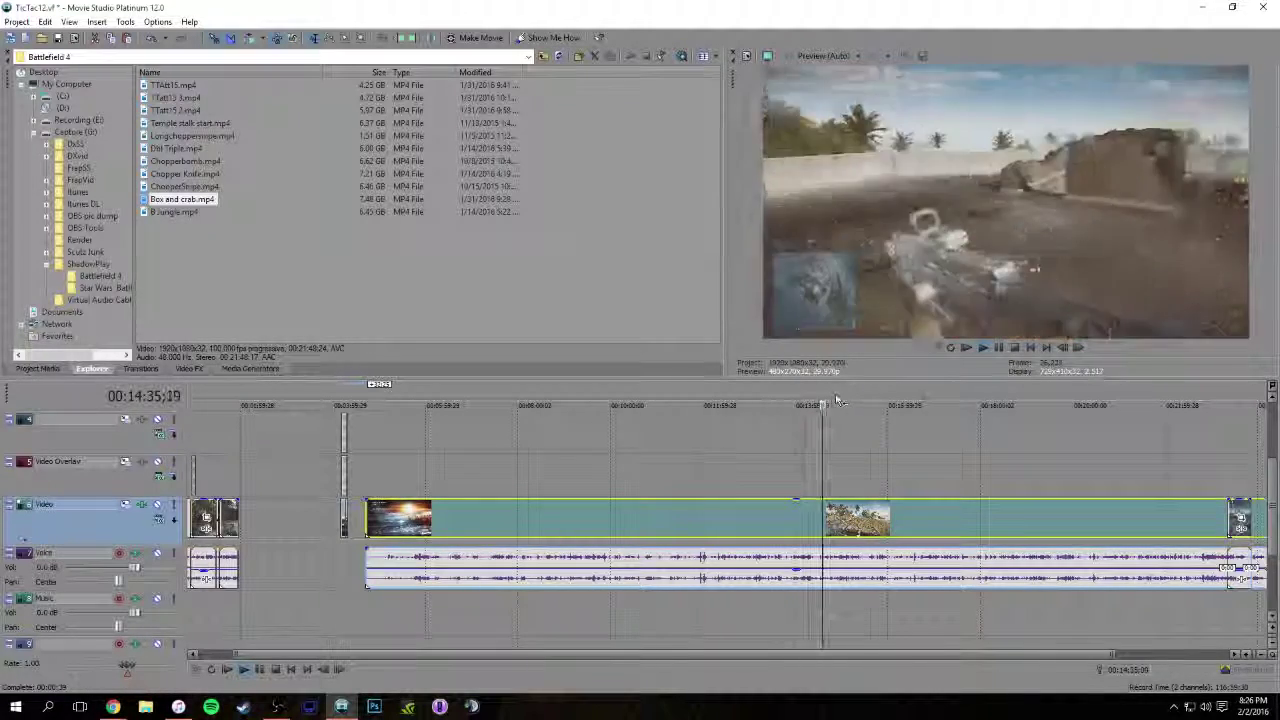
click(837, 398)
click(849, 399)
drag(850, 402, 943, 400)
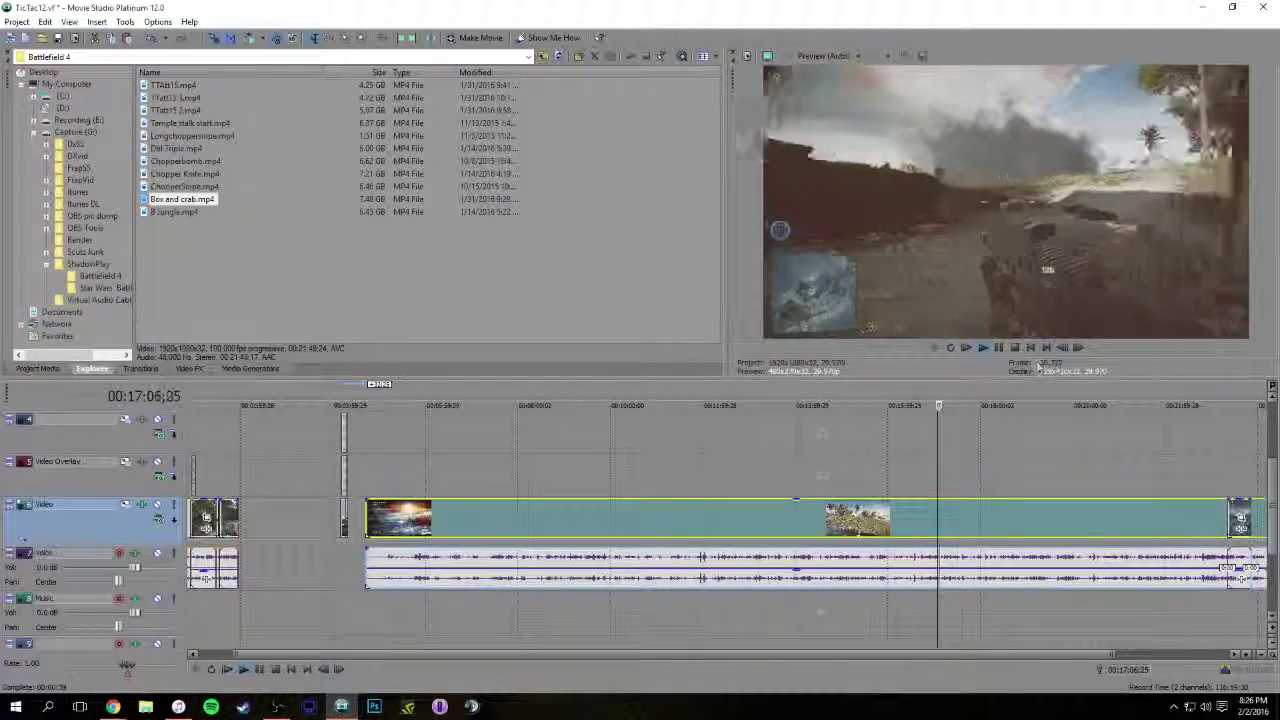
Go back in the Box and crab footage and replay the action from about 00:16:27
click(915, 396)
click(910, 398)
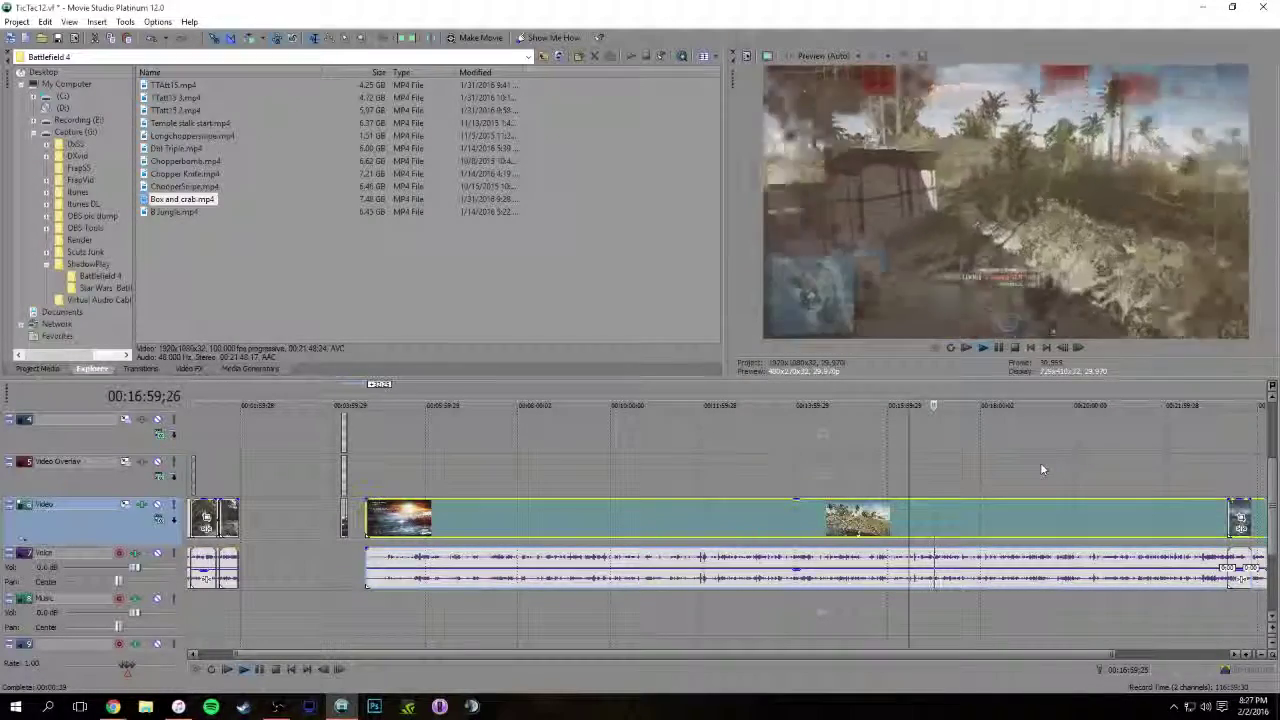
click(909, 438)
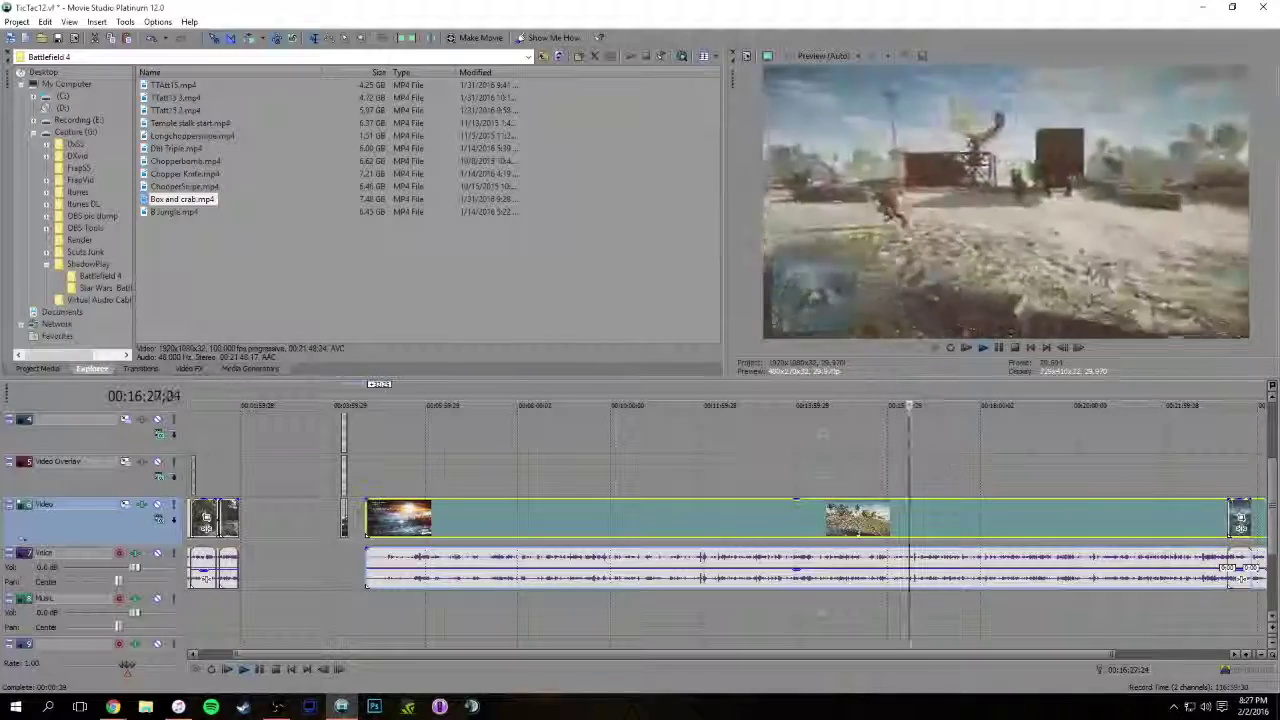
Cut away the long gameplay clip's footage before 00:16:46;28 and move the remainder earlier, to about the six-minute mark
click(920, 390)
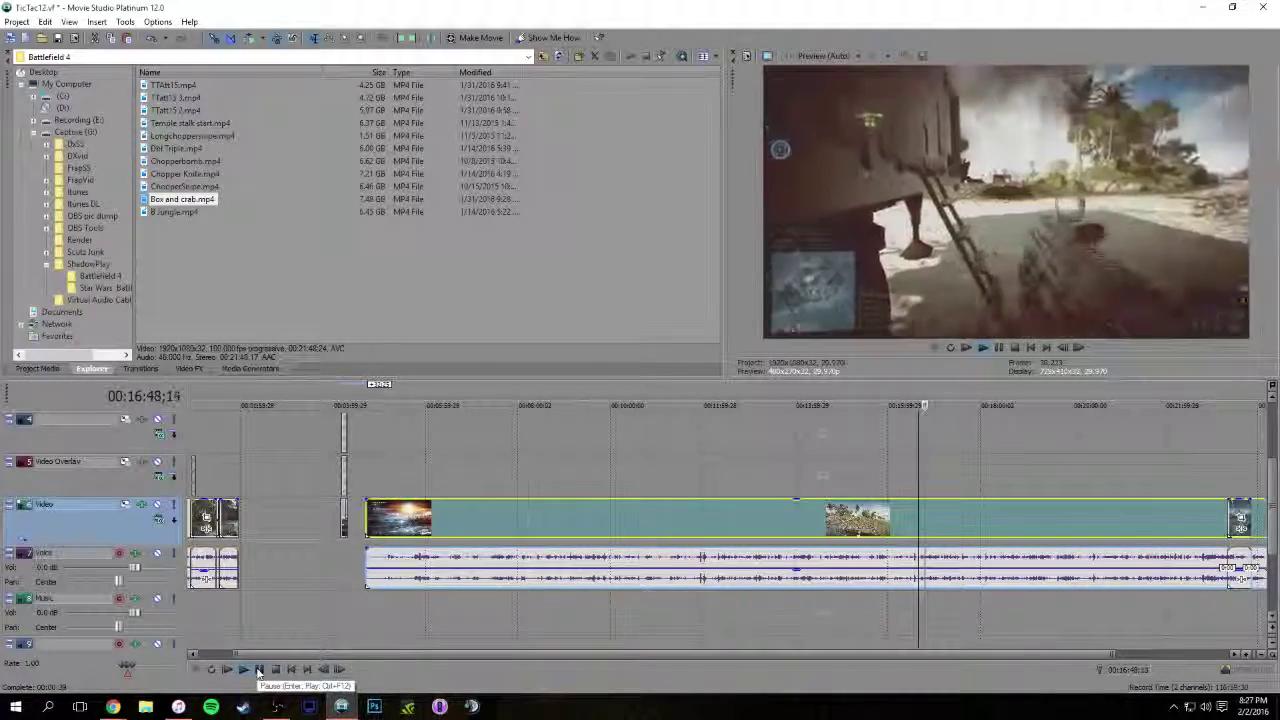
click(258, 671)
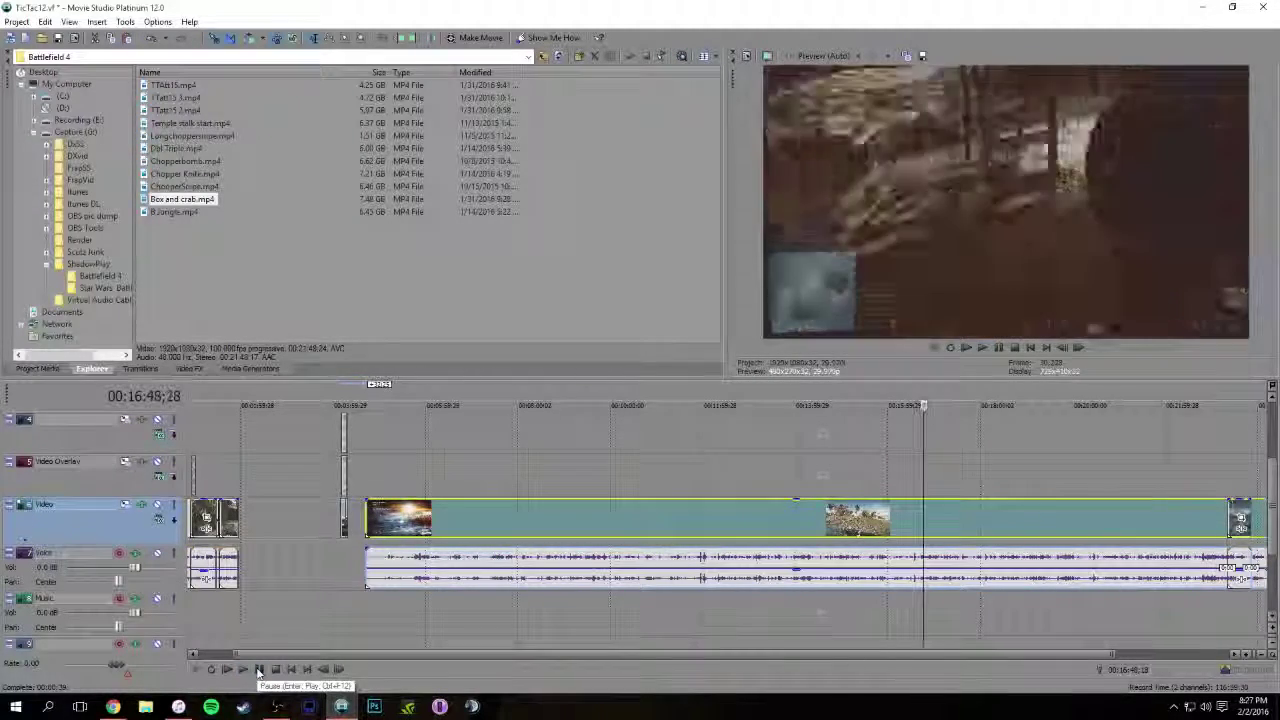
key(s)
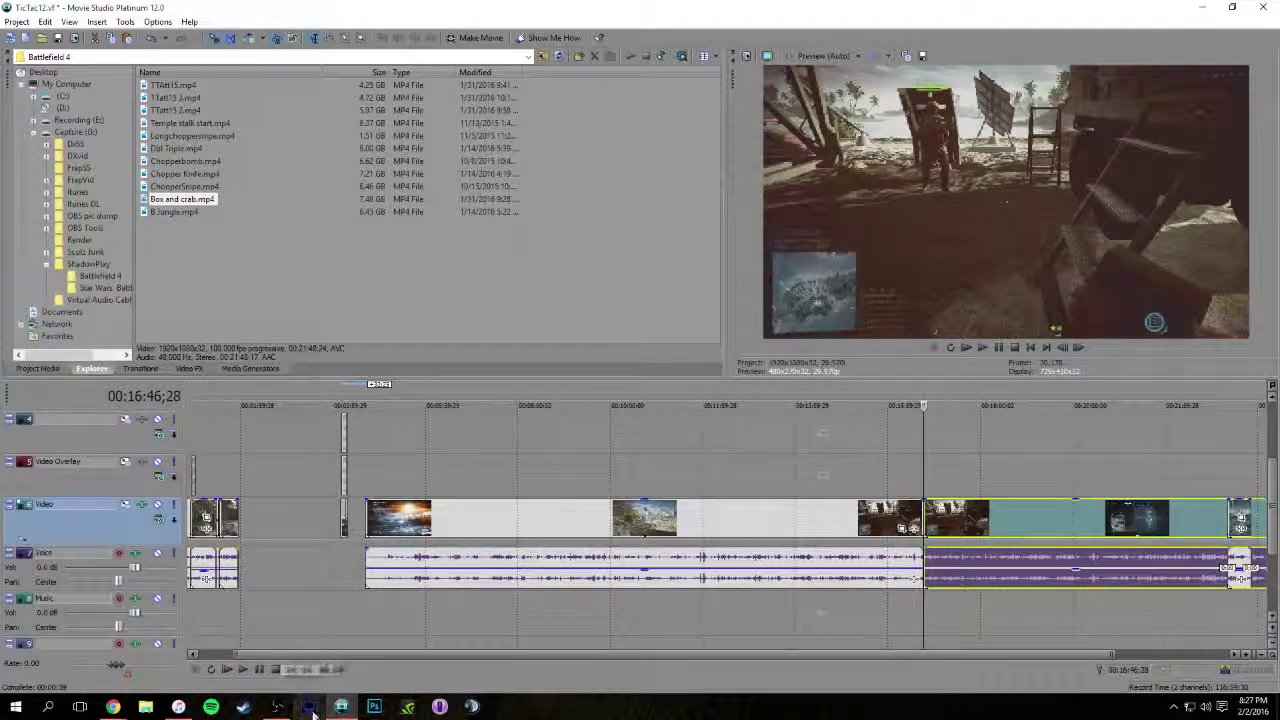
click(745, 519)
key(Delete)
drag(963, 530, 467, 500)
Play through the moved clip to find its end point, split it at 00:06:59;25 and delete everything after the cut
click(446, 400)
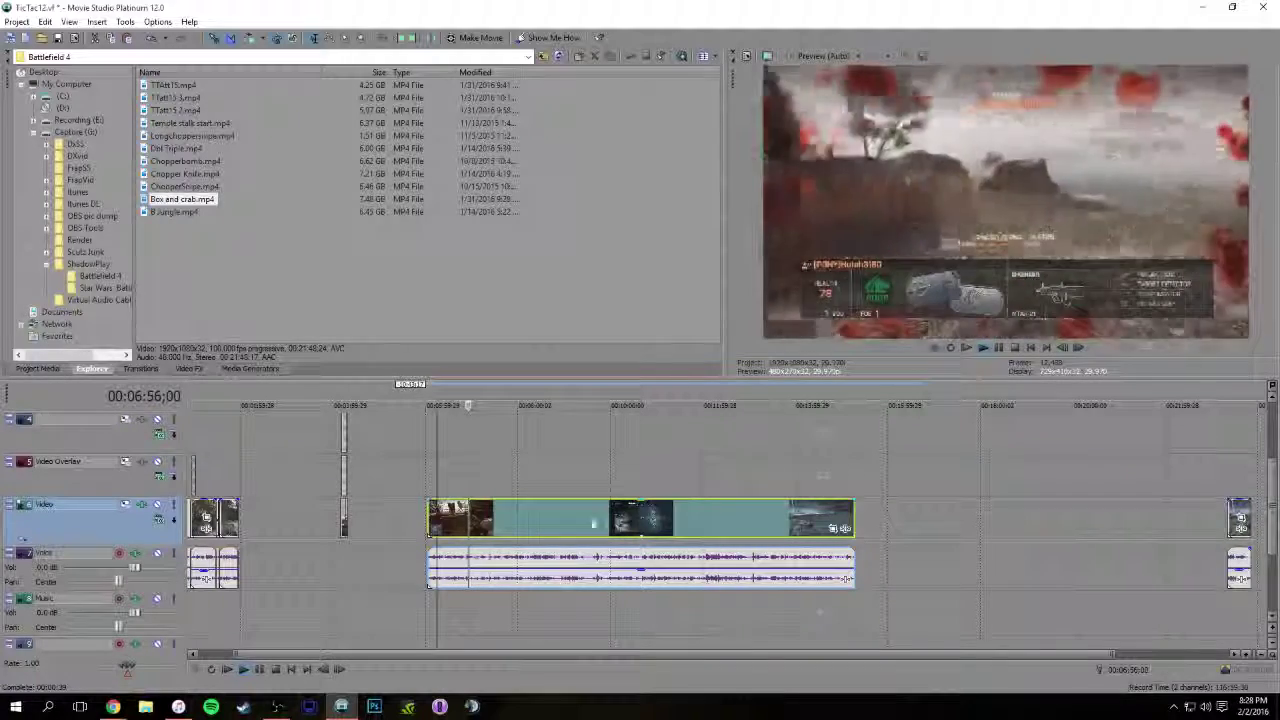
click(470, 400)
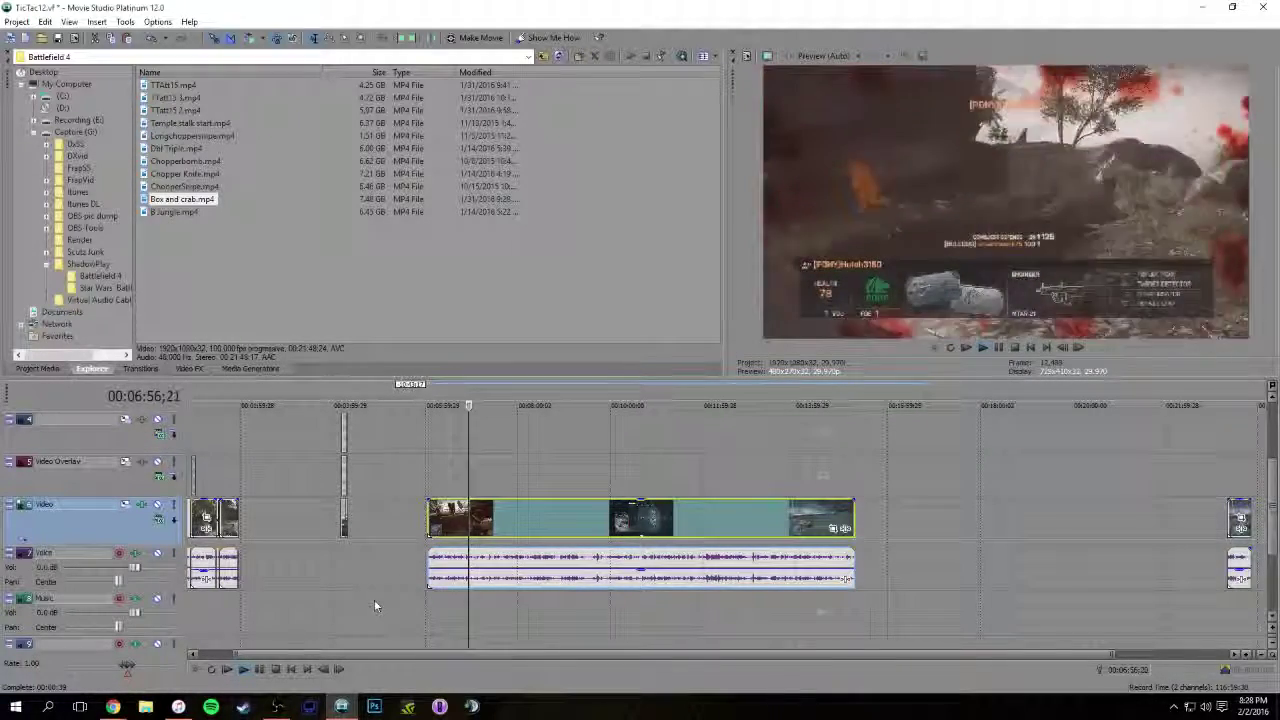
key(space)
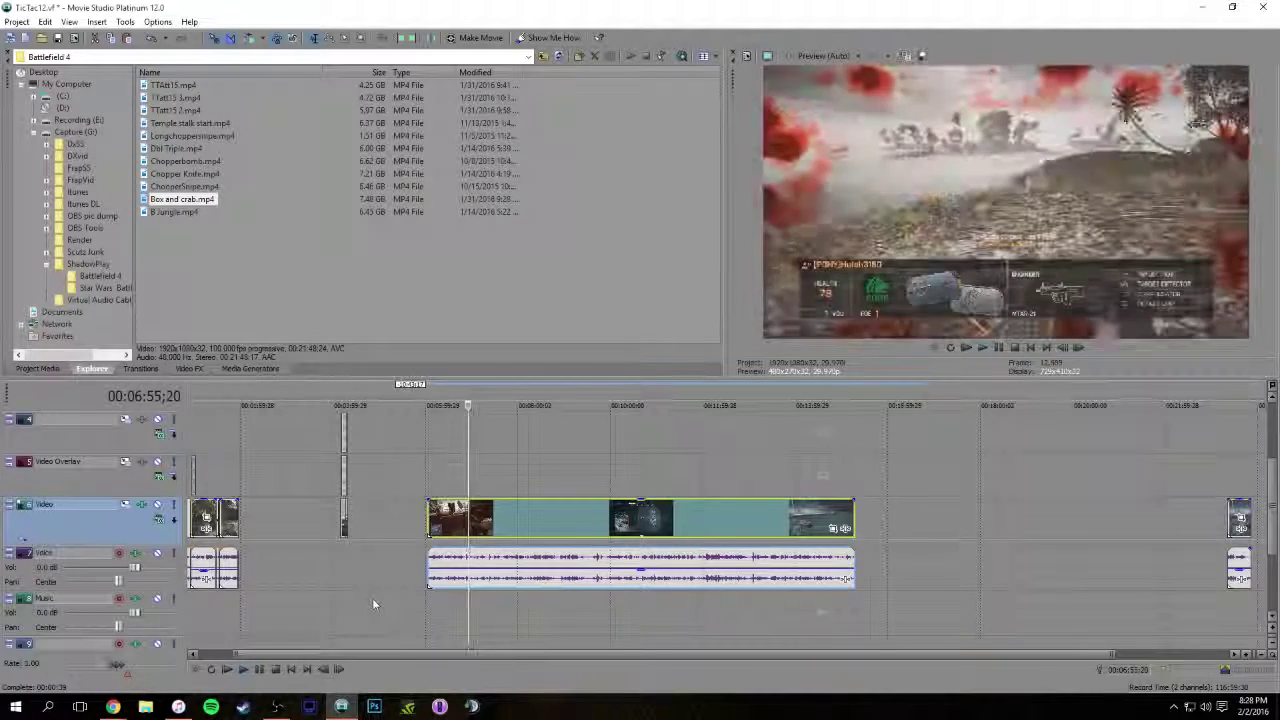
key(space)
key(space)
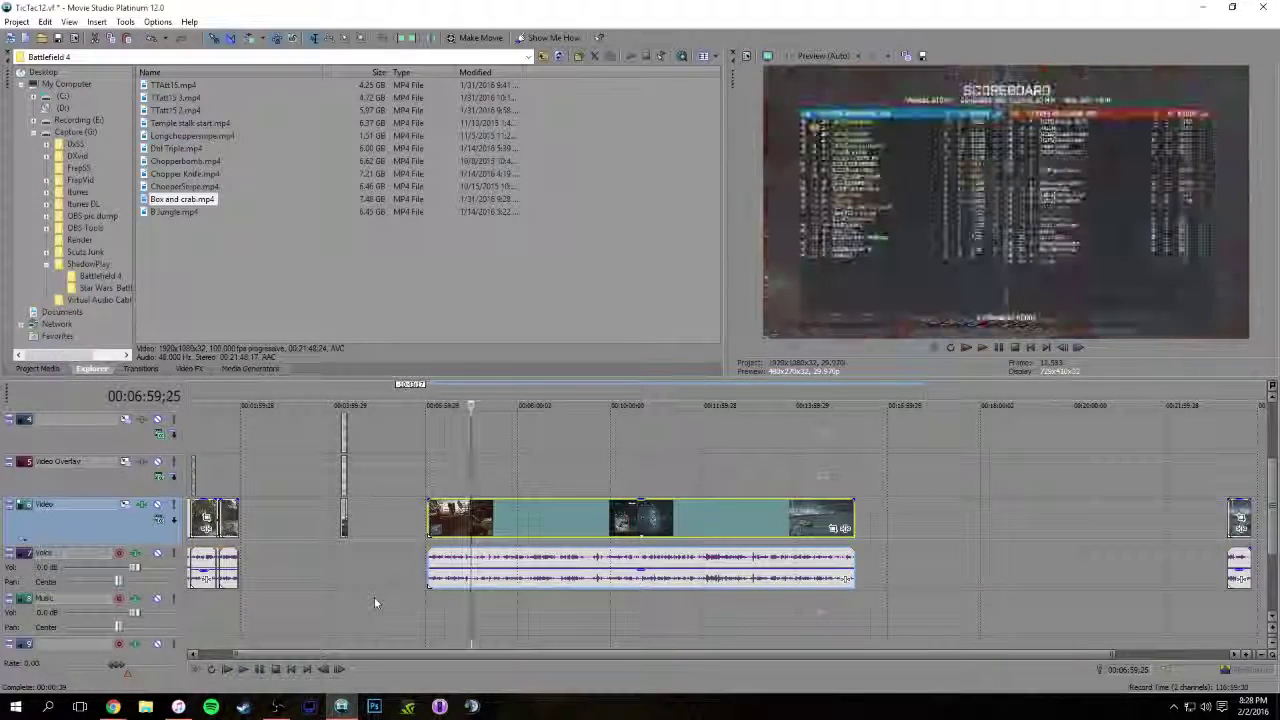
key(Left)
key(Left)
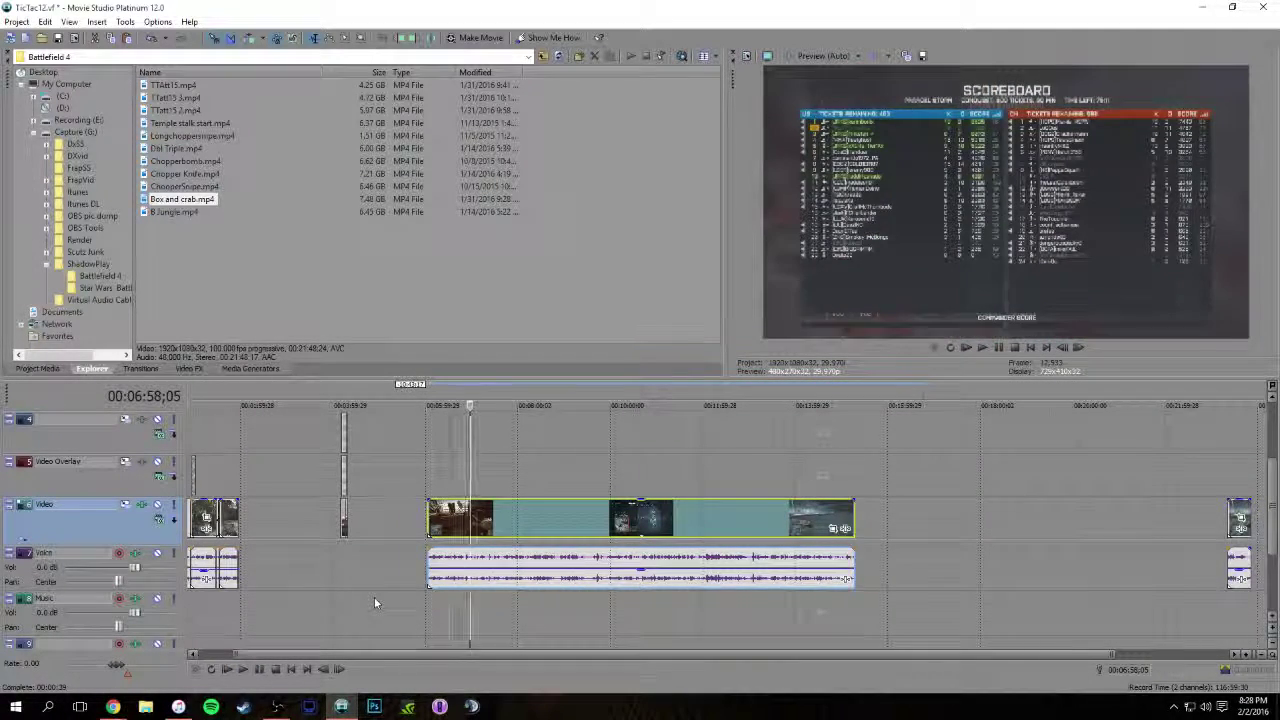
key(Right)
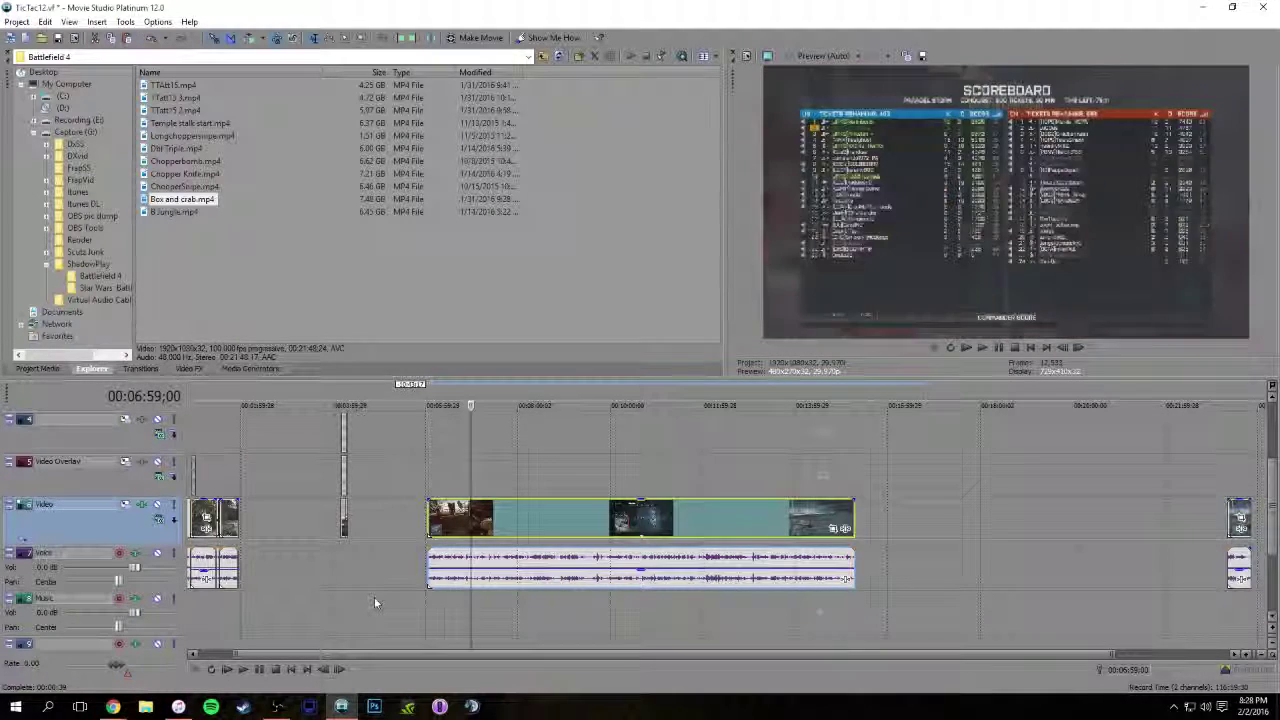
key(s)
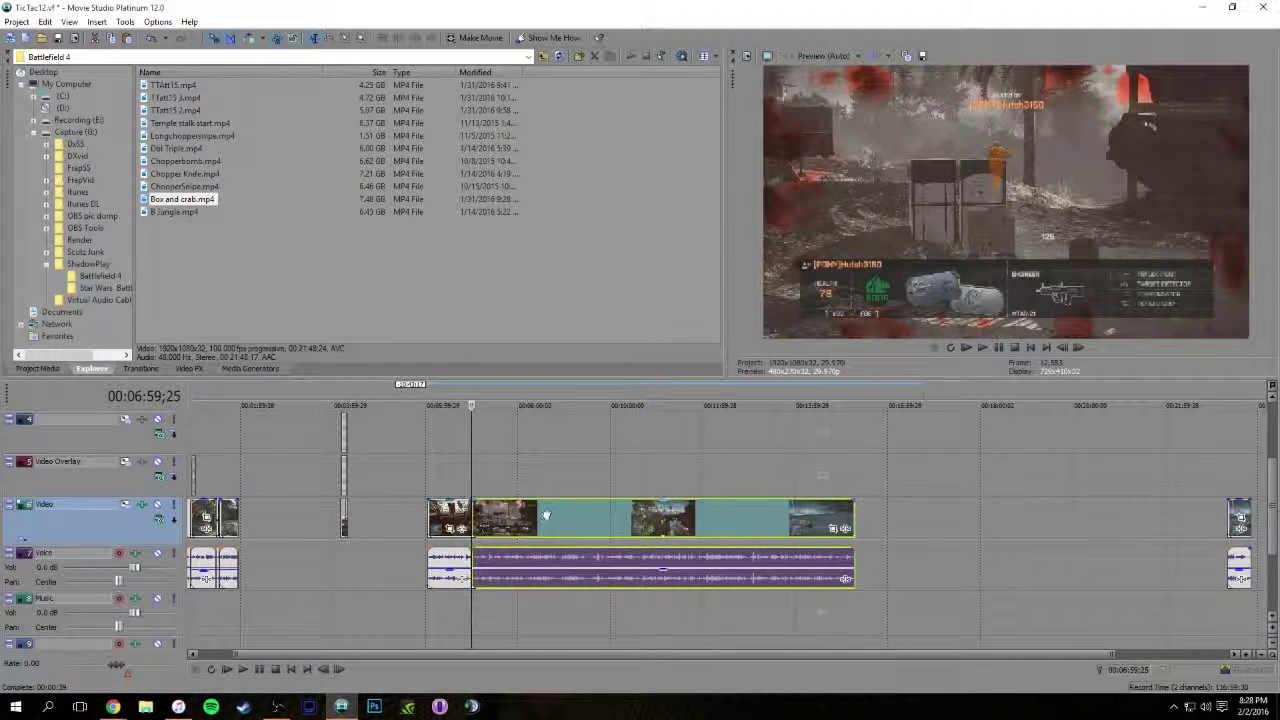
click(546, 515)
key(Delete)
Move the trimmed clip to overlap the end of the preceding Video clip and apply the default Flash transition to the overlap
drag(445, 520, 262, 530)
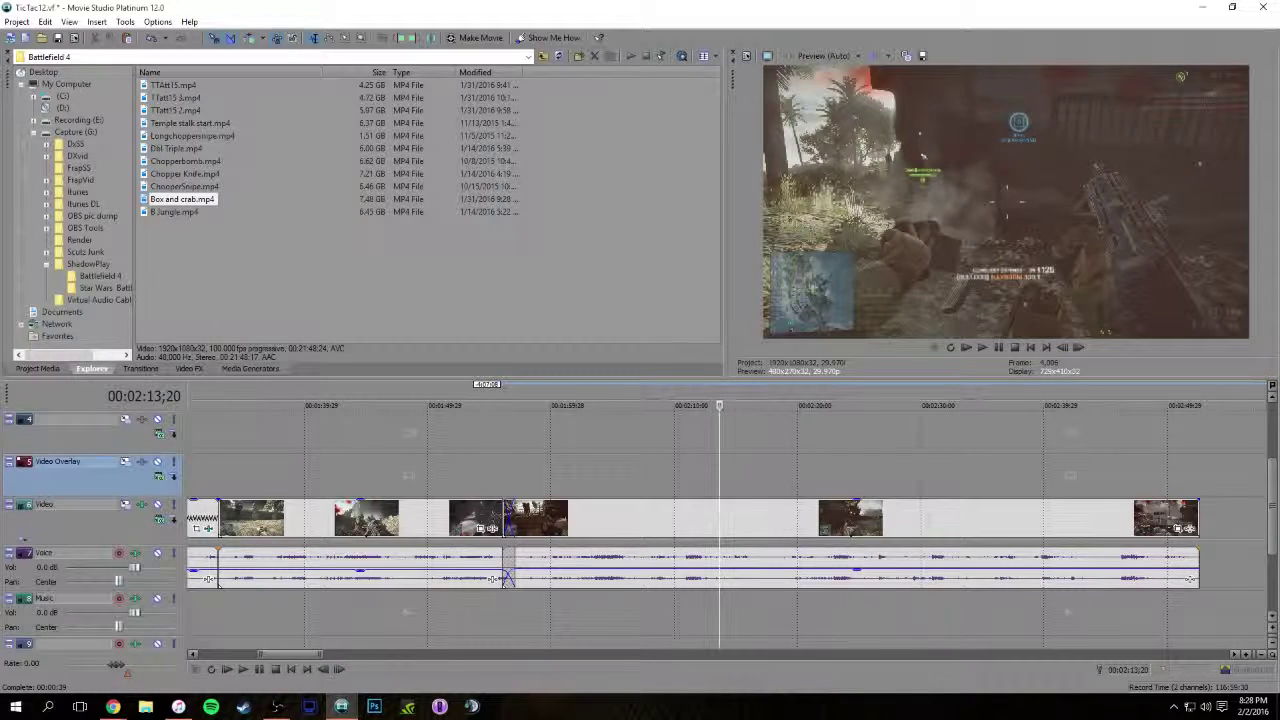
click(140, 368)
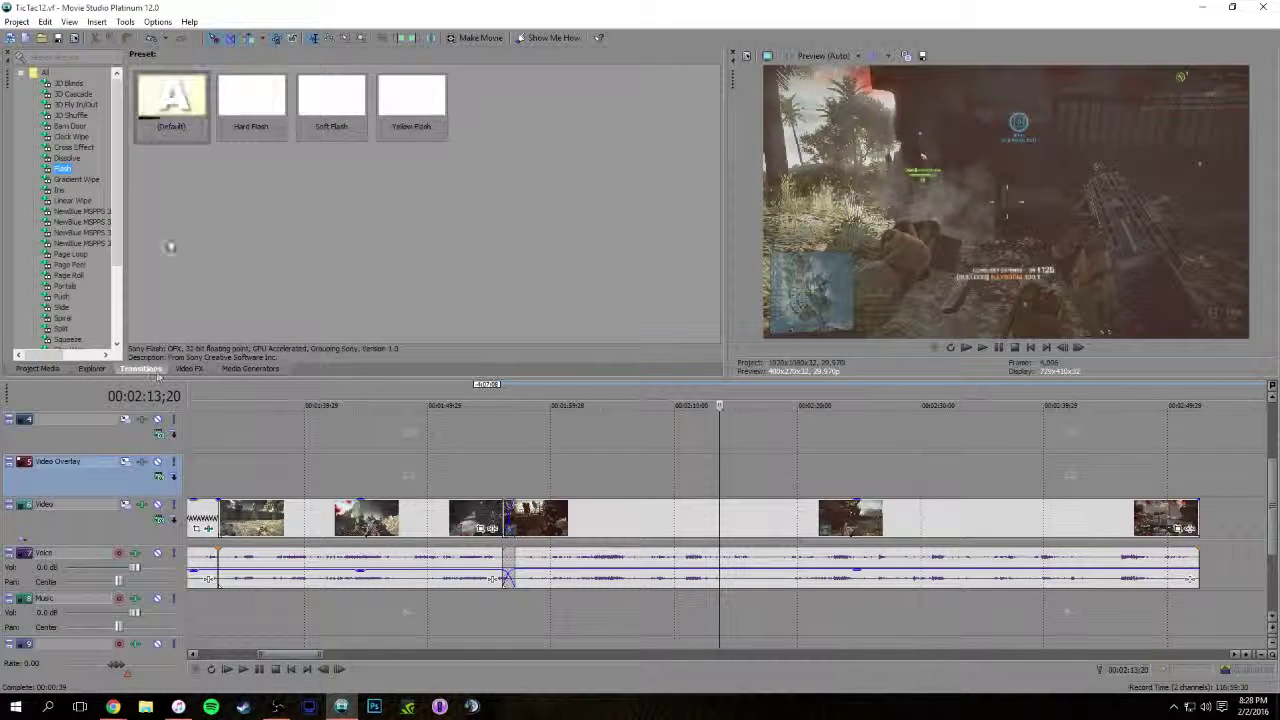
click(170, 122)
drag(508, 522, 508, 522)
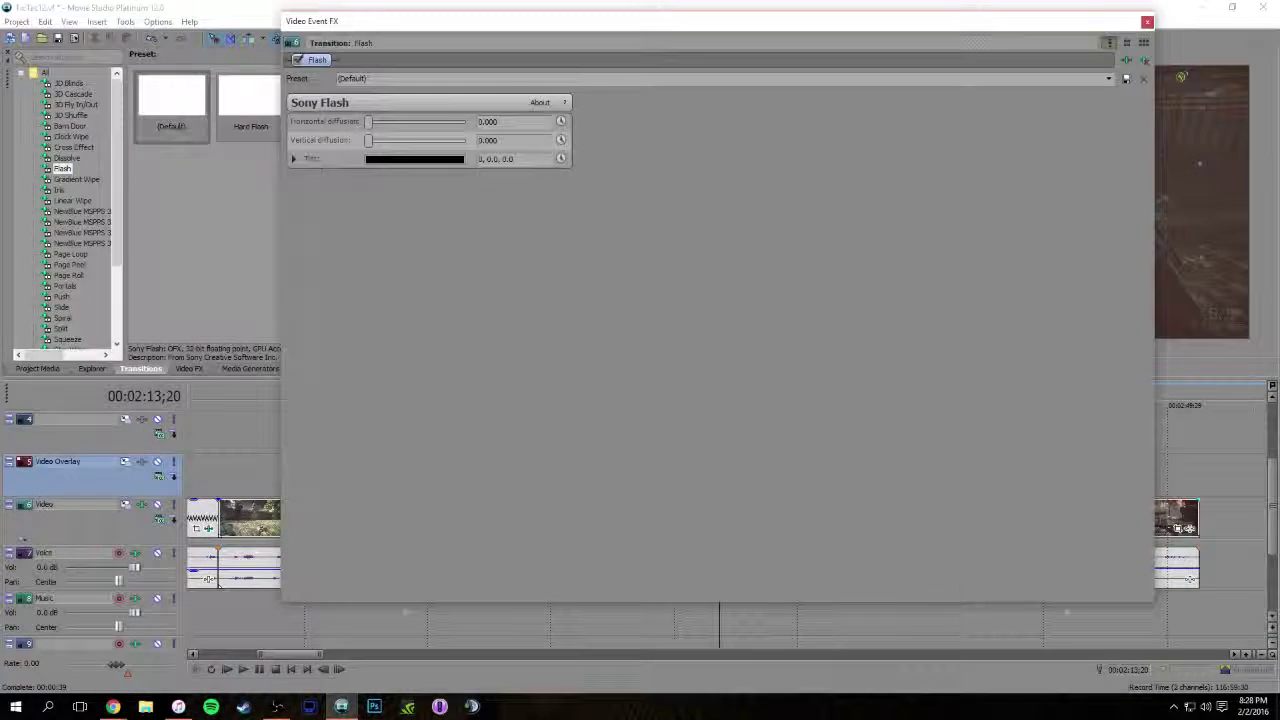
Set the Flash transition's tint to orange with a hue of 32 and close its settings
click(437, 161)
click(421, 205)
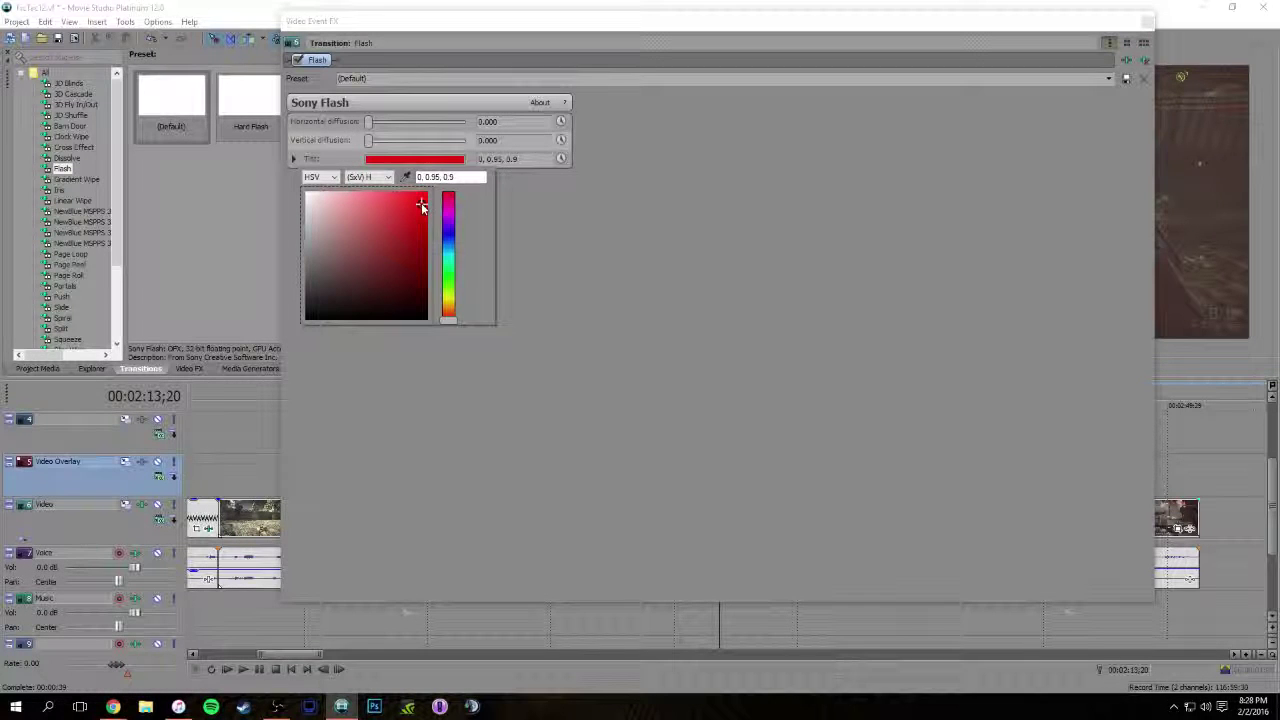
click(450, 309)
drag(452, 308, 454, 312)
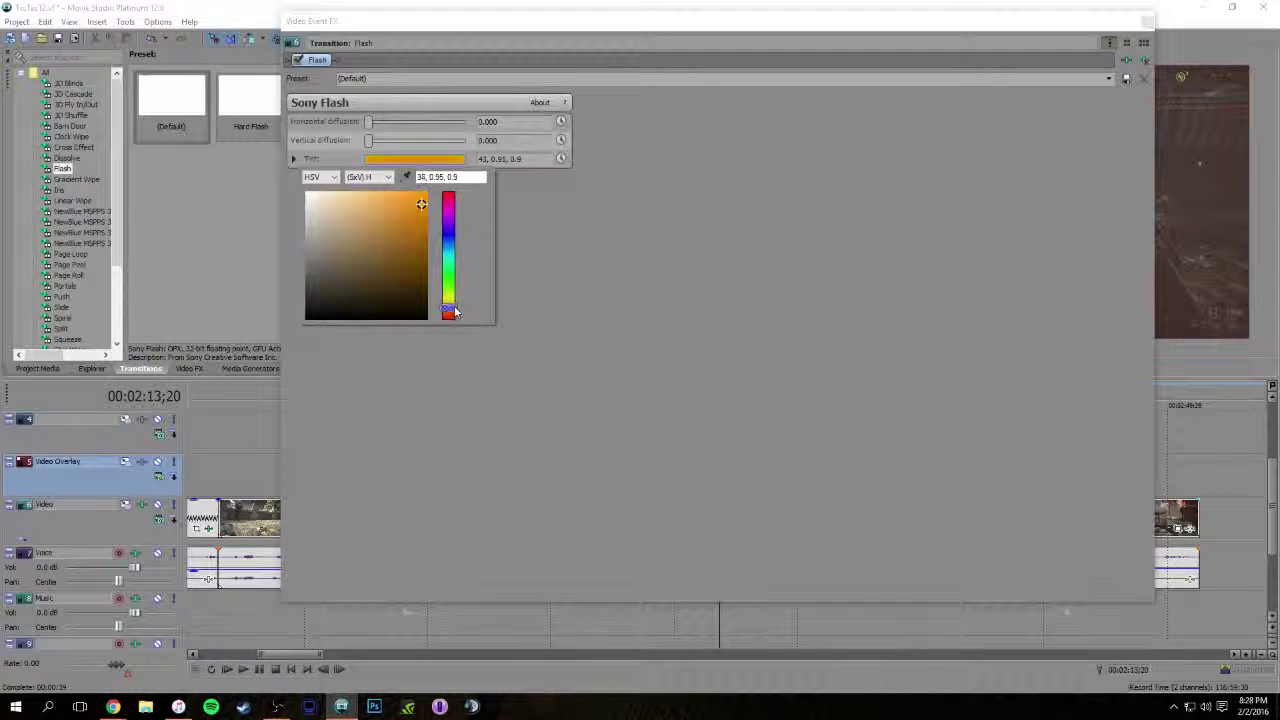
click(1150, 25)
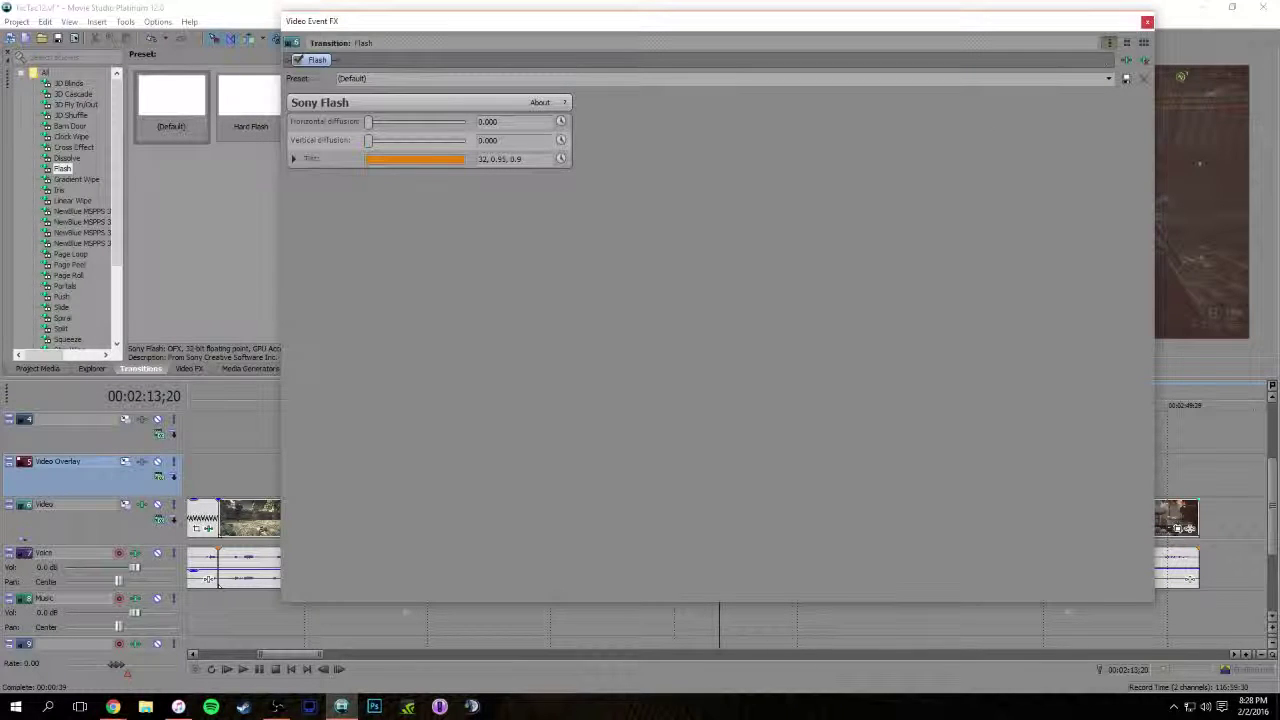
click(1147, 21)
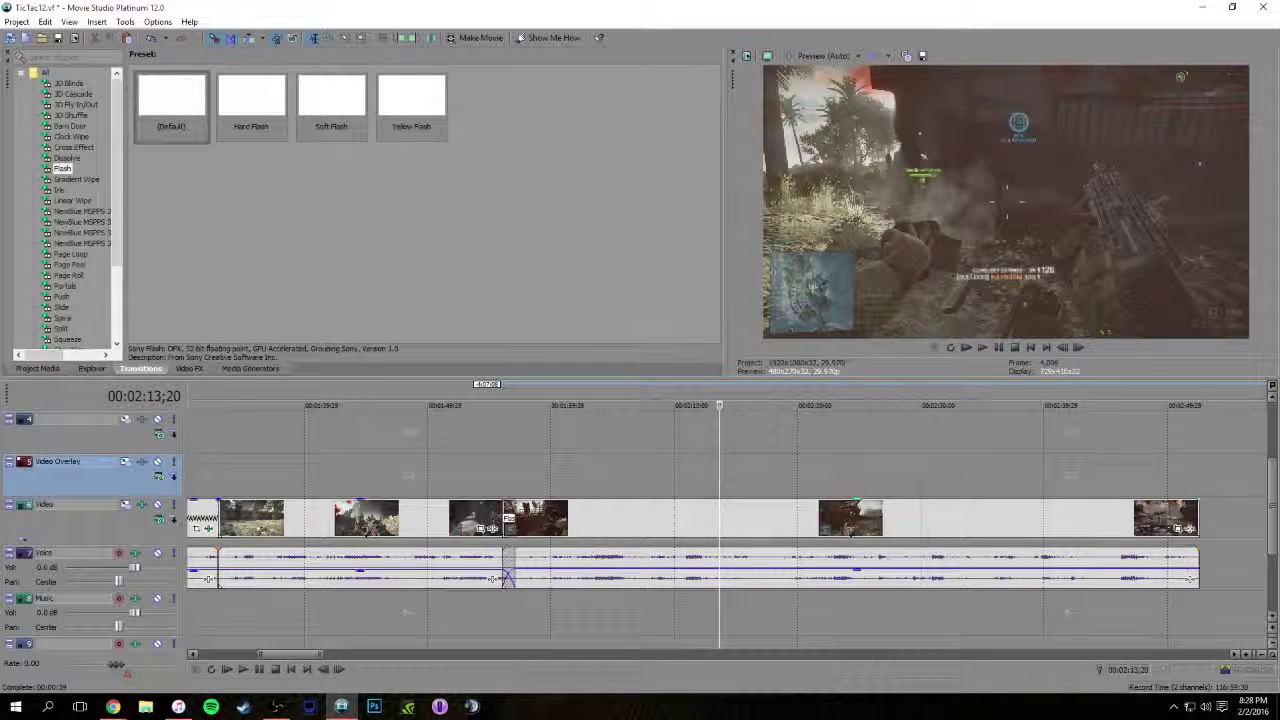
Play back the timeline across the new Flash transition to check it
click(497, 398)
key(space)
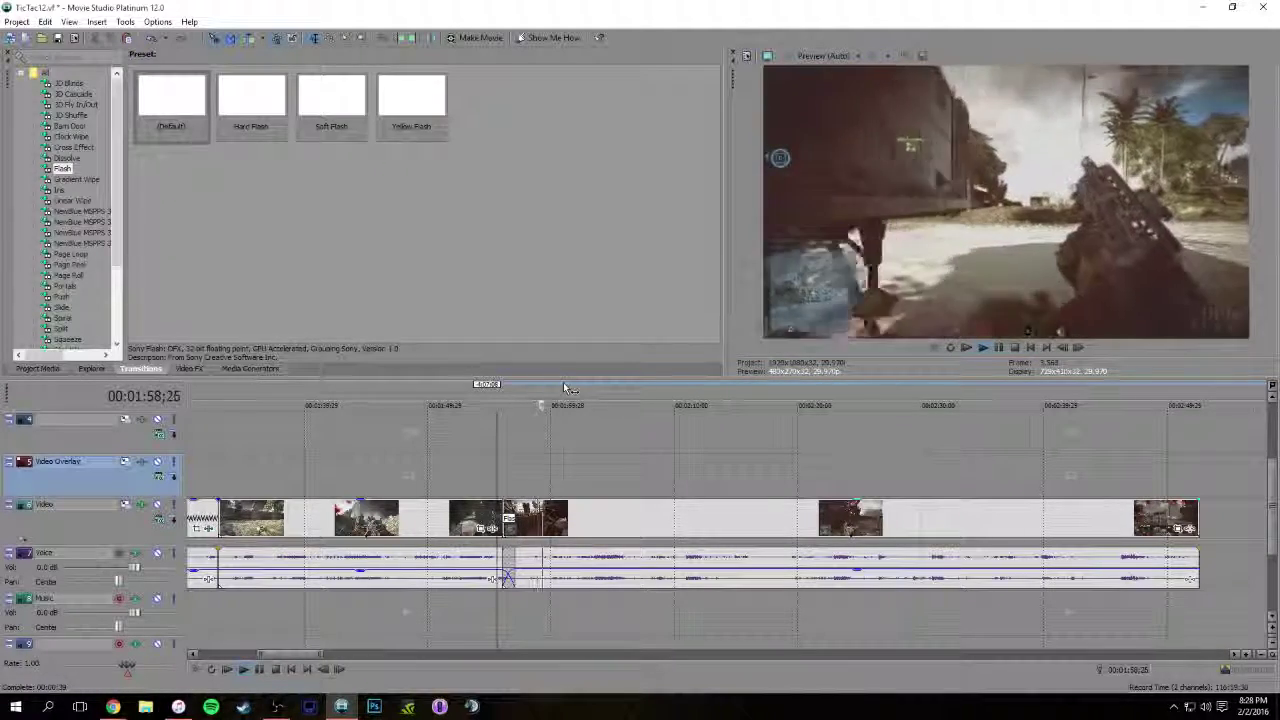
key(space)
Move the clip at the far end of the Video track back to shortly after the assembled clips, leaving a small gap
key(Down)
key(Down)
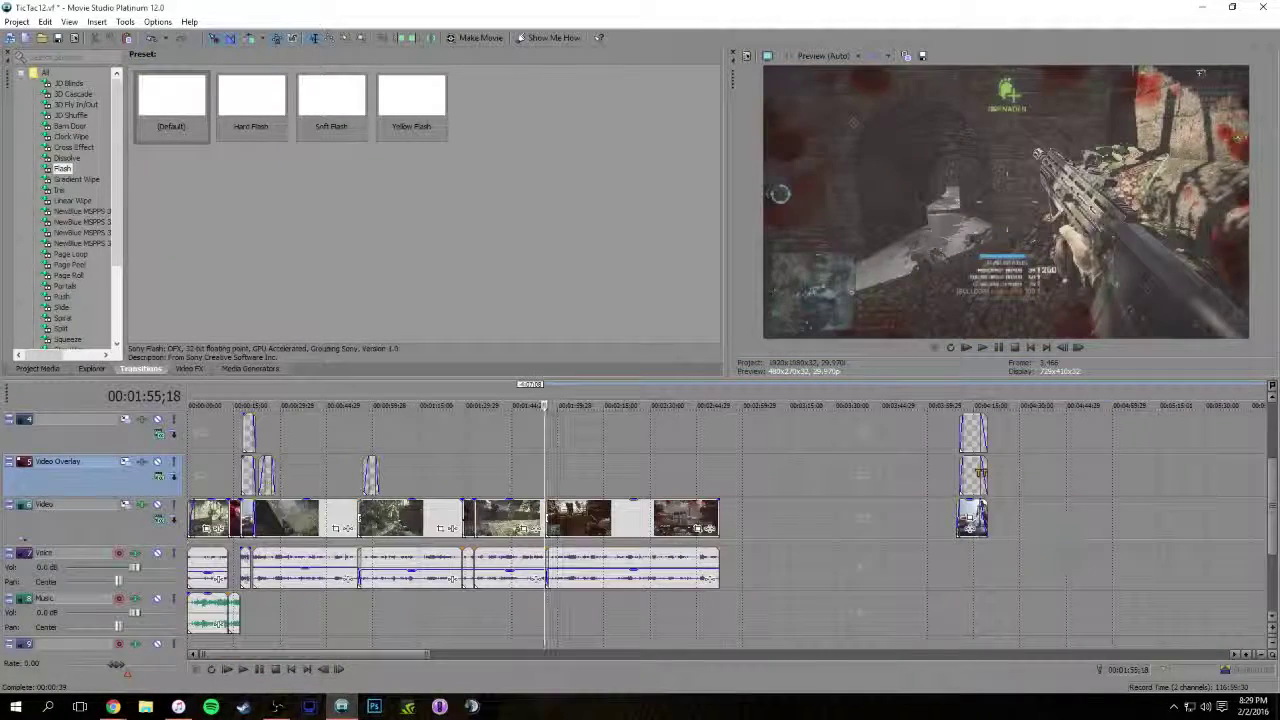
key(Down)
key(Down)
key(Down)
key(Down)
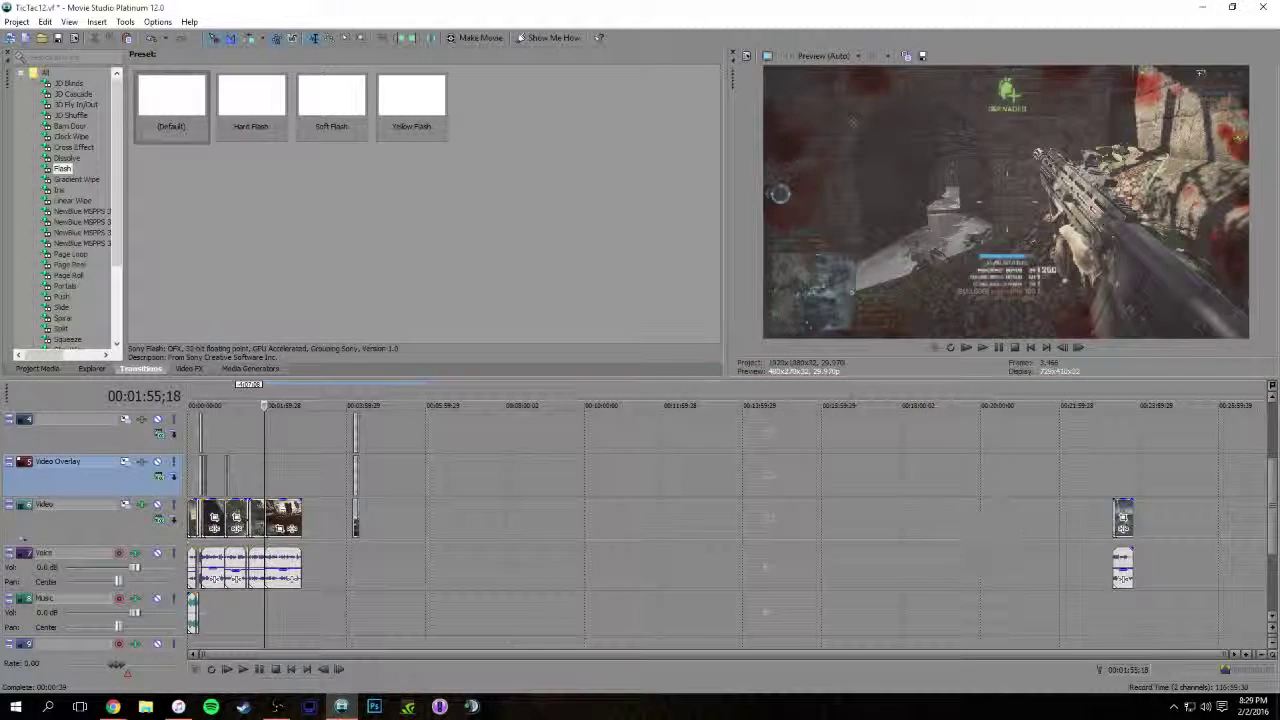
key(Down)
drag(1122, 505, 326, 515)
click(302, 449)
scroll(476, 483, up, 4)
scroll(476, 483, up, 3)
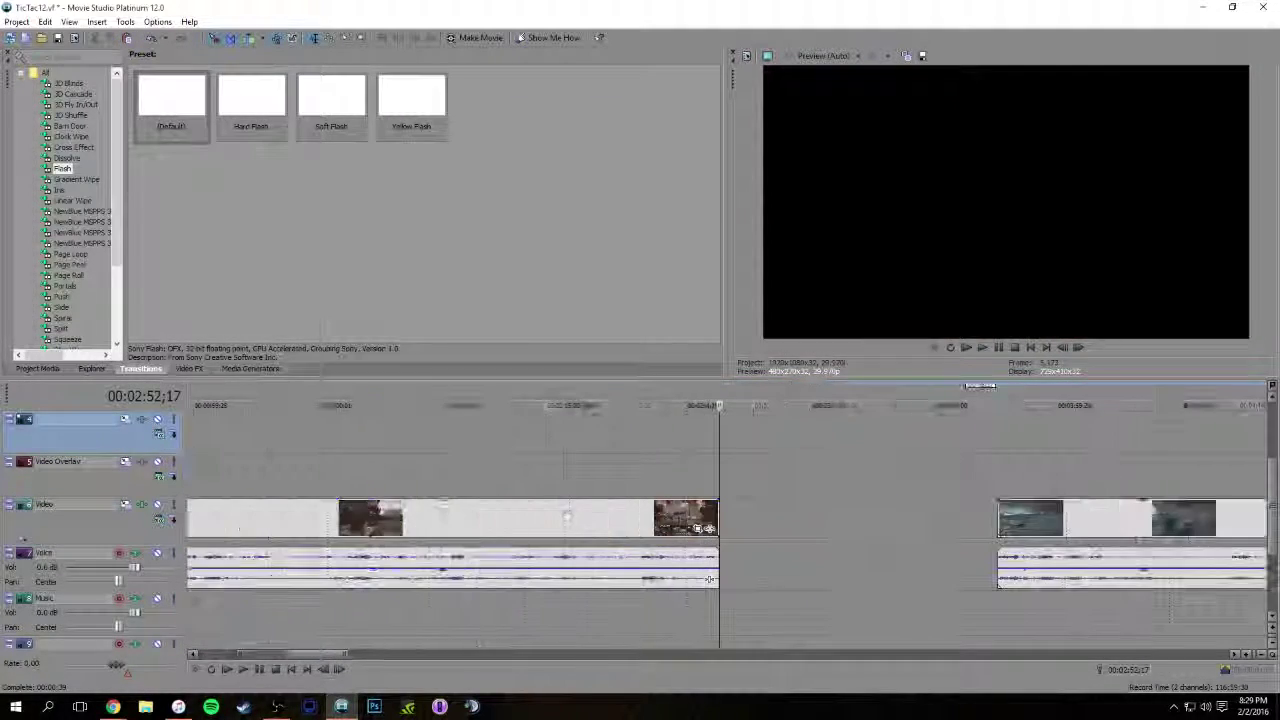
scroll(484, 494, down, 3)
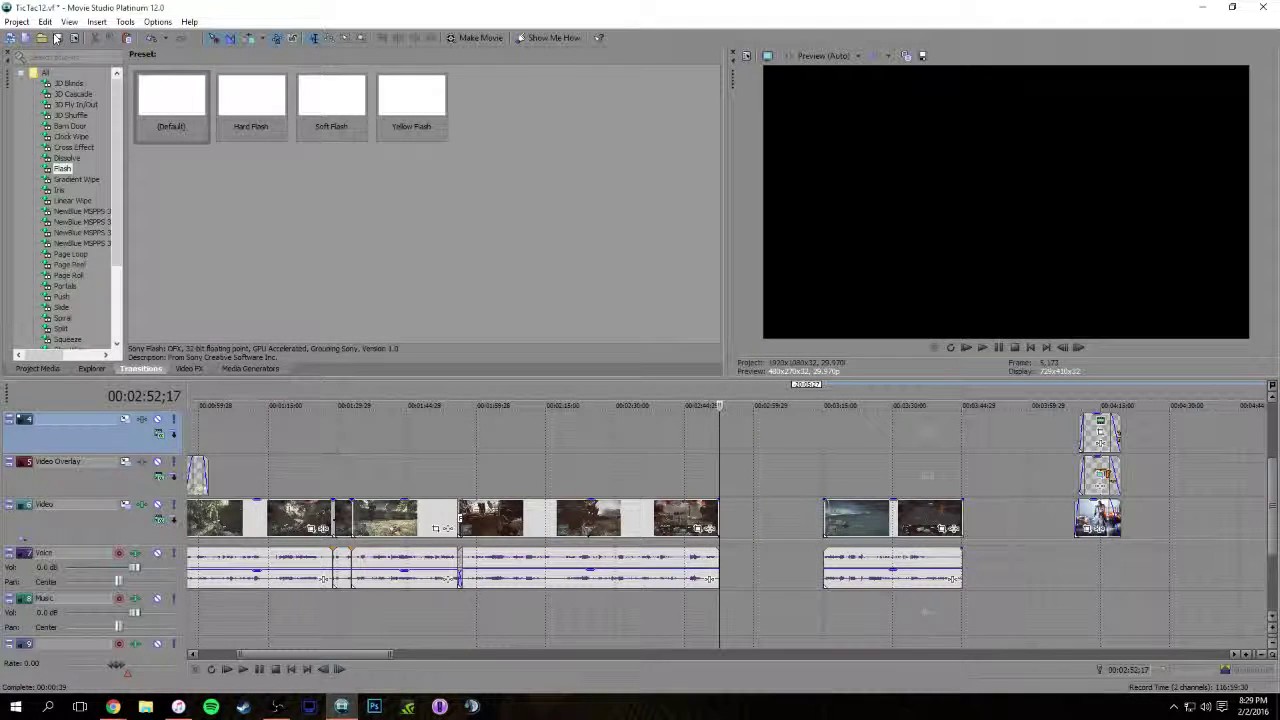
Copy the "Jungle Bee" title on the Video Overlay track
drag(360, 654, 312, 654)
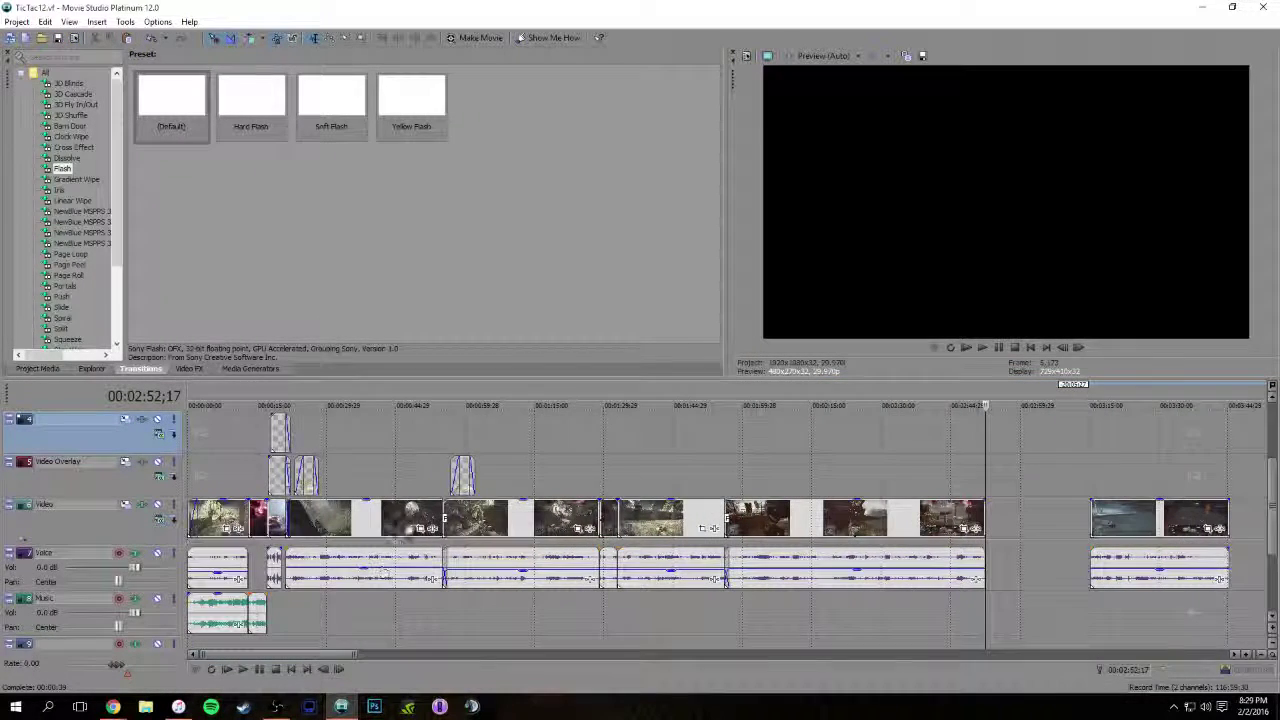
click(459, 443)
scroll(492, 460, up, 3)
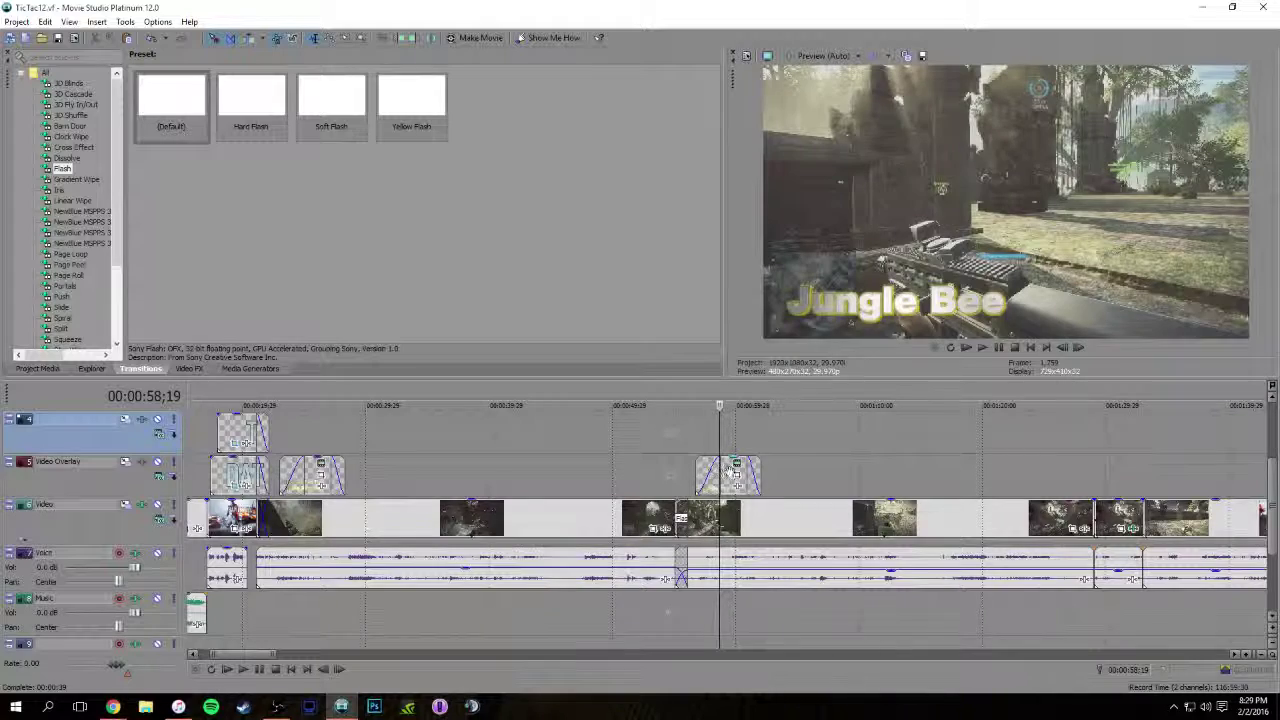
click(727, 475)
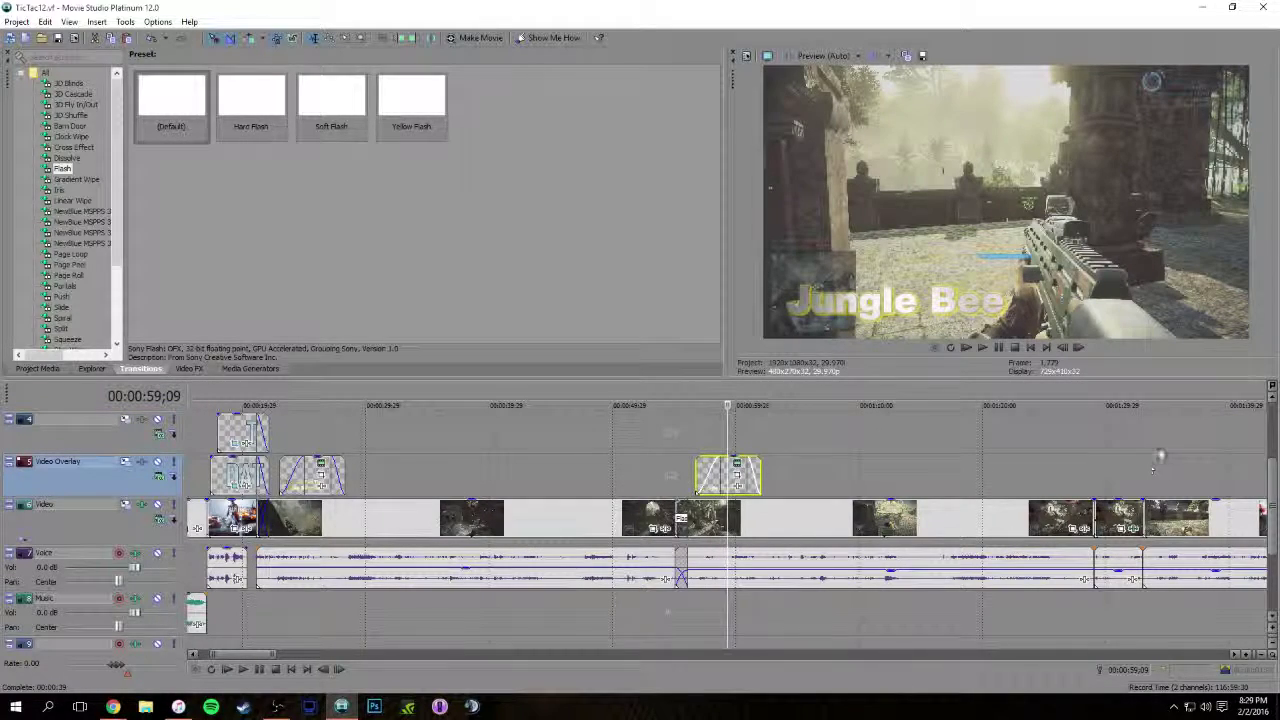
Paste the title at 00:01:58;06 as a new copy of the source media and place it on the Video Overlay track
scroll(1157, 462, down, 5)
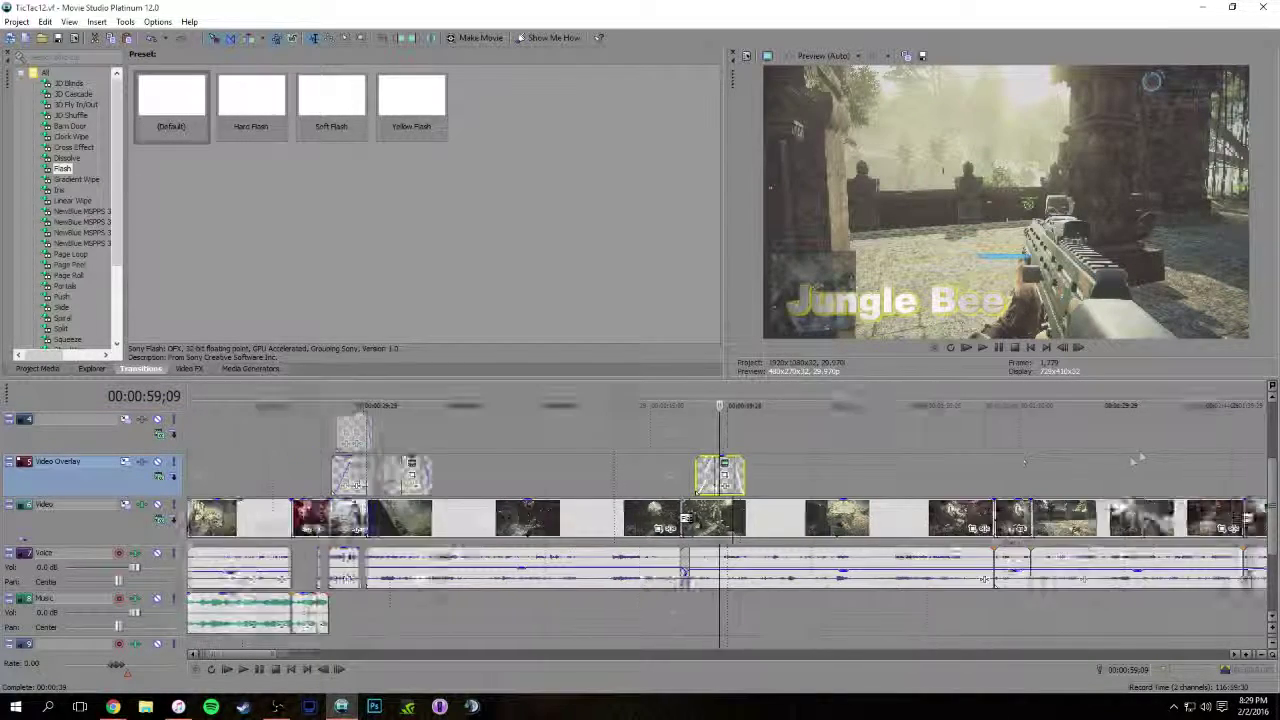
click(552, 399)
scroll(646, 454, up, 4)
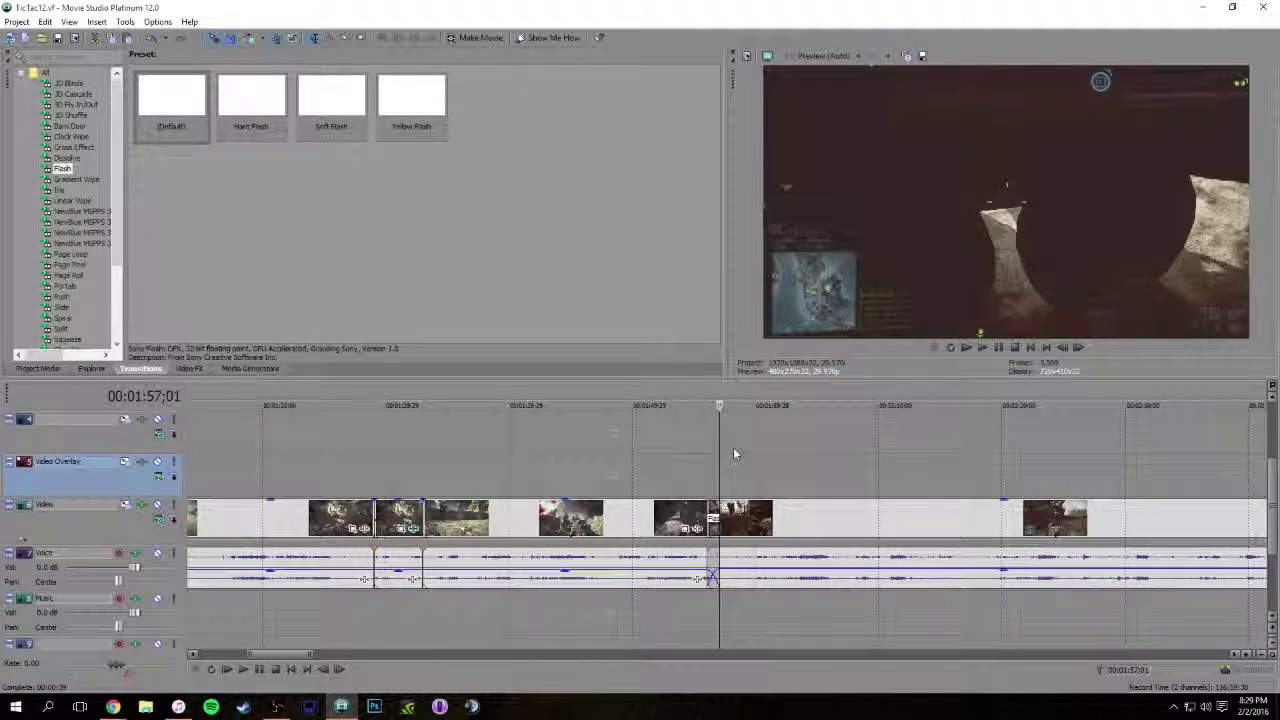
click(733, 447)
key(ctrl+v)
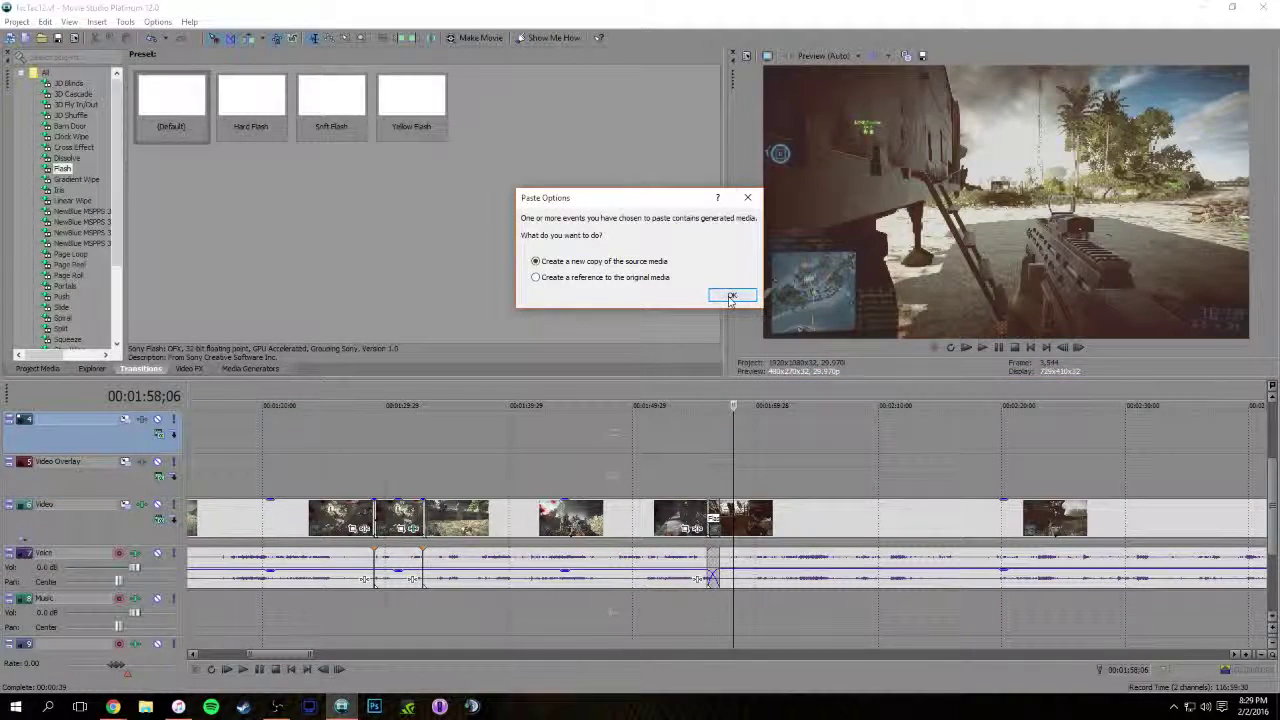
click(731, 296)
drag(764, 481, 763, 486)
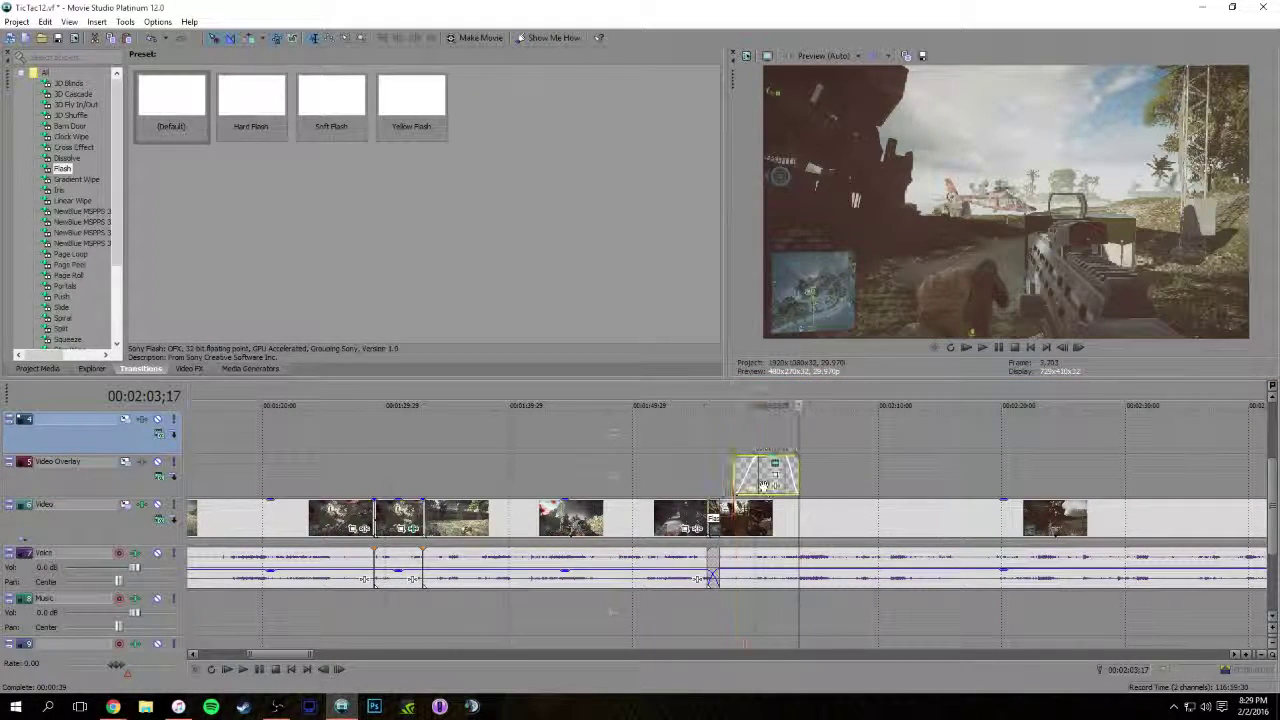
Replace the text of the pasted title on the Video Overlay track with "Box Crab" and close the title generator
click(777, 467)
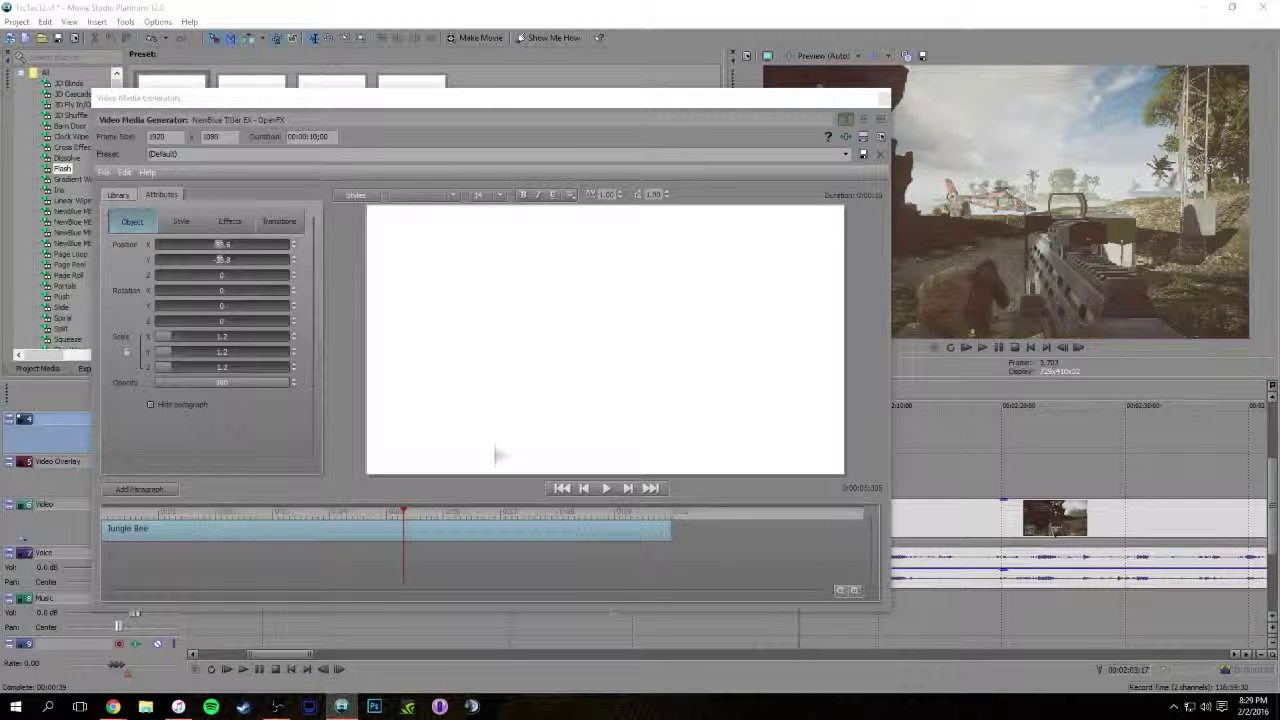
click(315, 514)
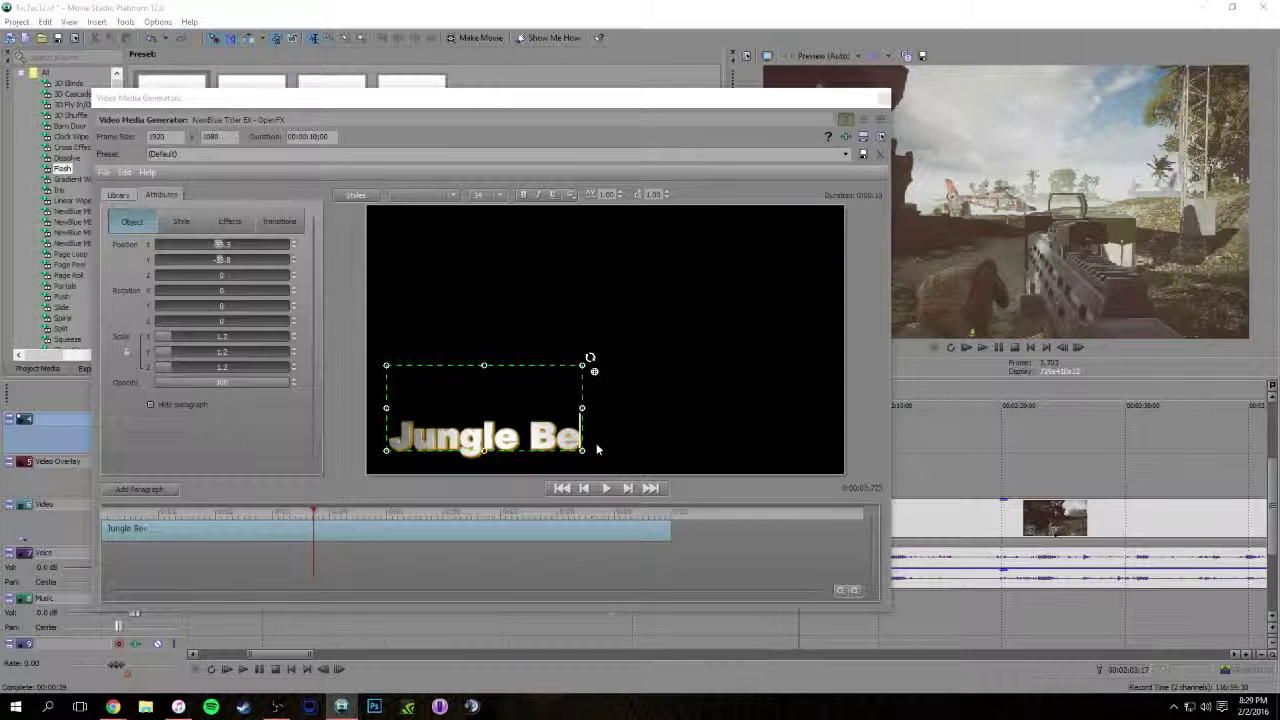
key(BackSpace)
key(BackSpace)
key(BackSpace)
key(BackSpace)
key(BackSpace)
key(BackSpace)
key(BackSpace)
key(BackSpace)
key(BackSpace)
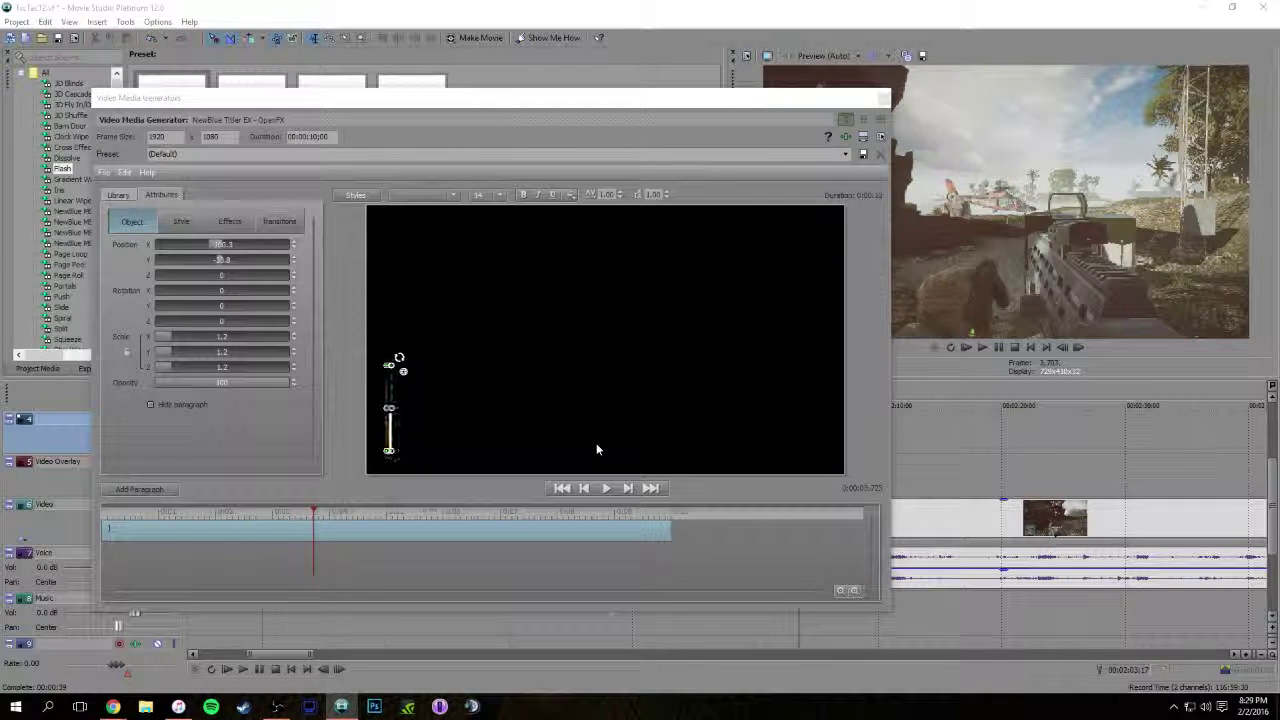
text(C)
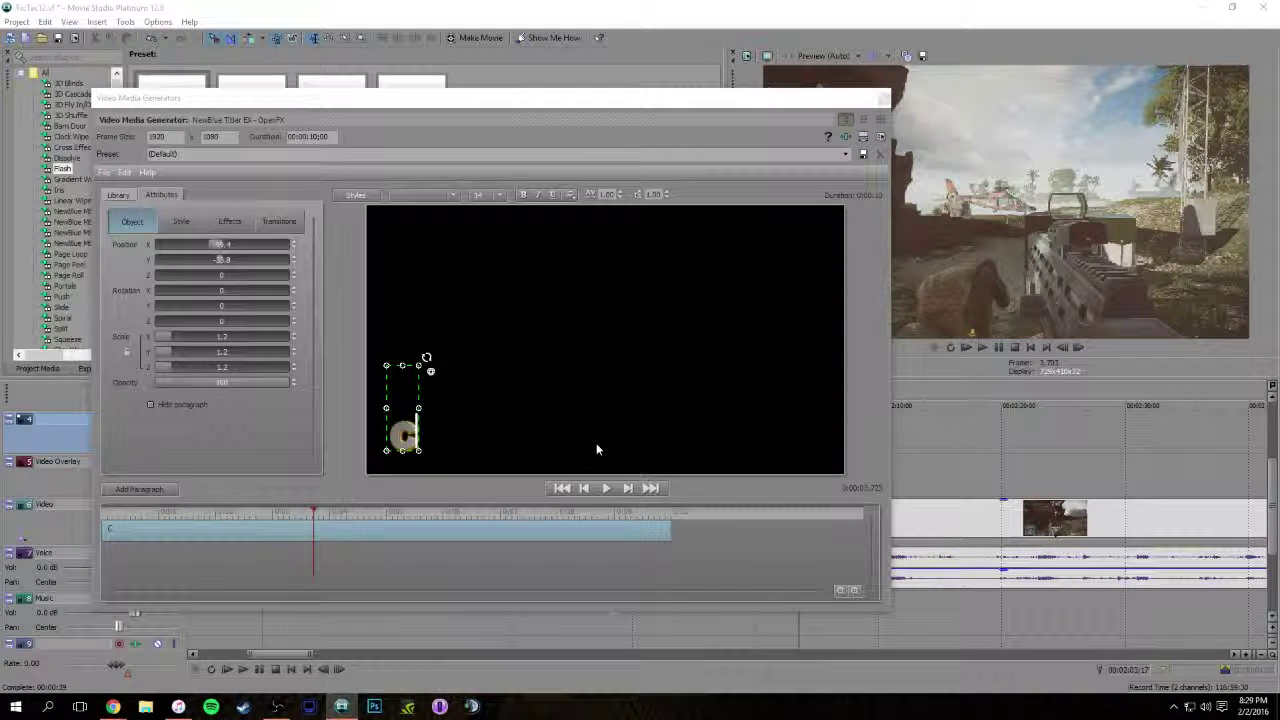
key(BackSpace)
text(Box)
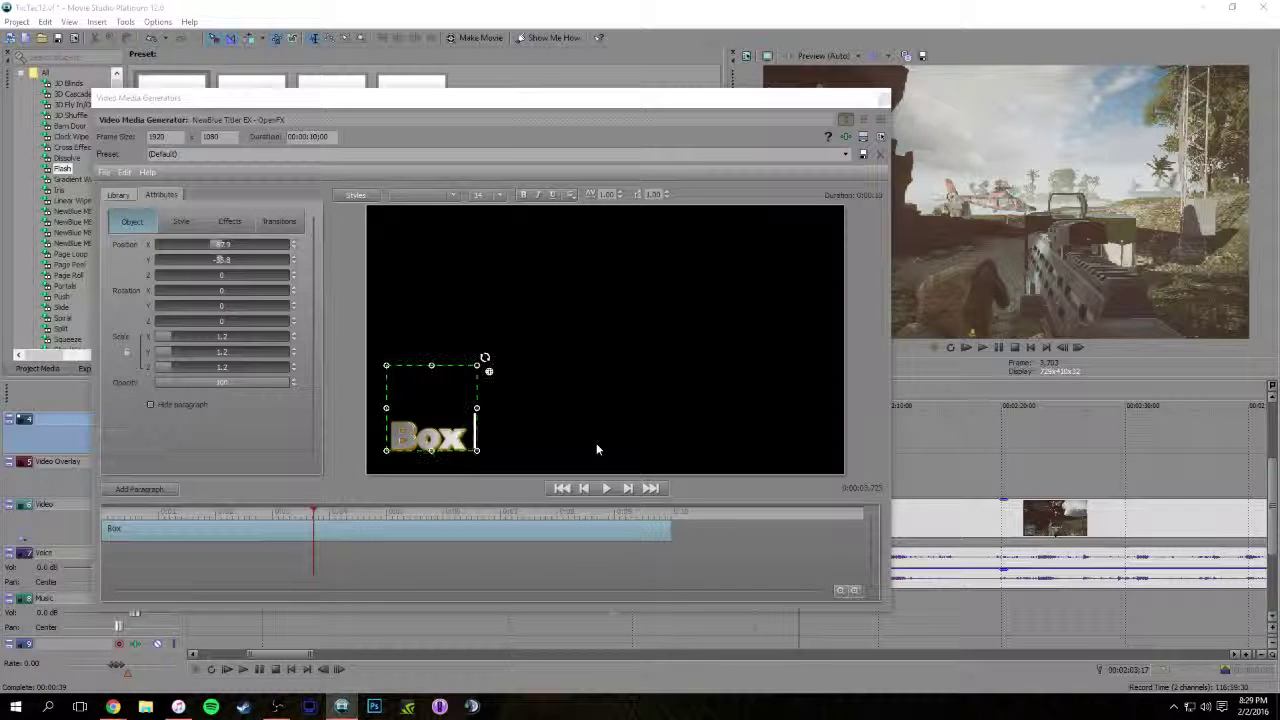
text( Ceav)
key(BackSpace)
key(BackSpace)
text(a)
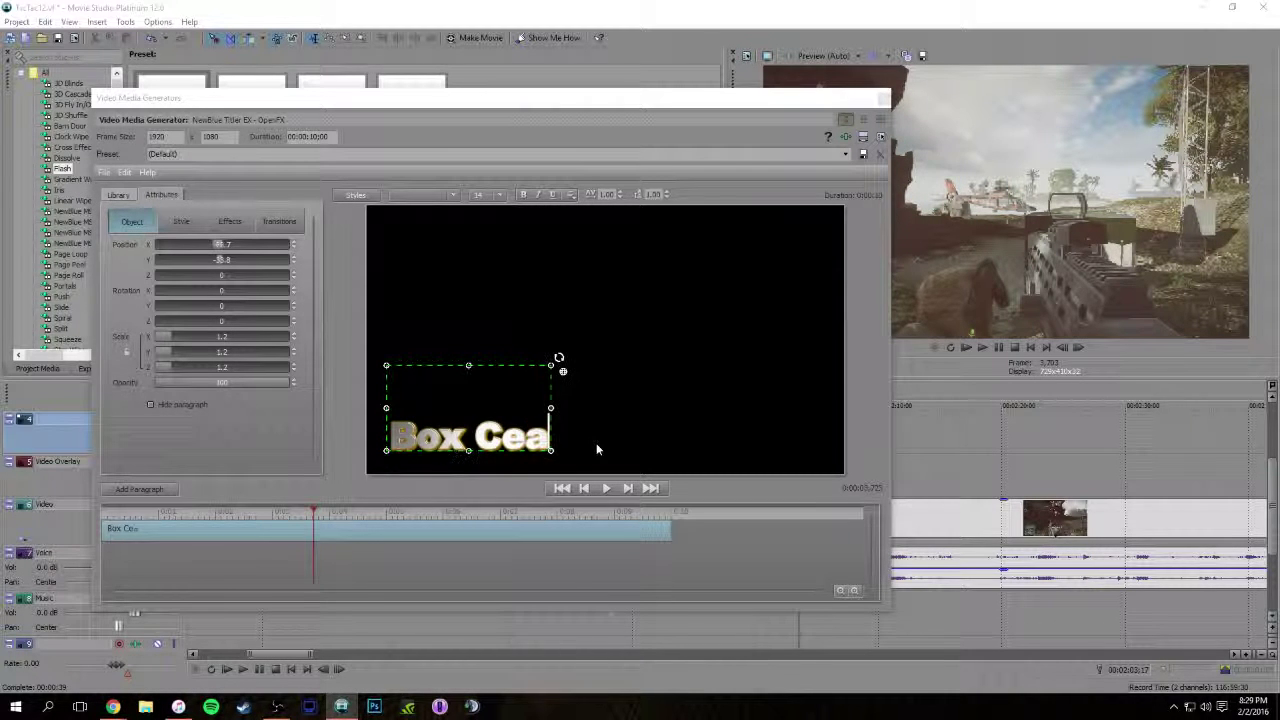
key(BackSpace)
key(BackSpace)
text(rab)
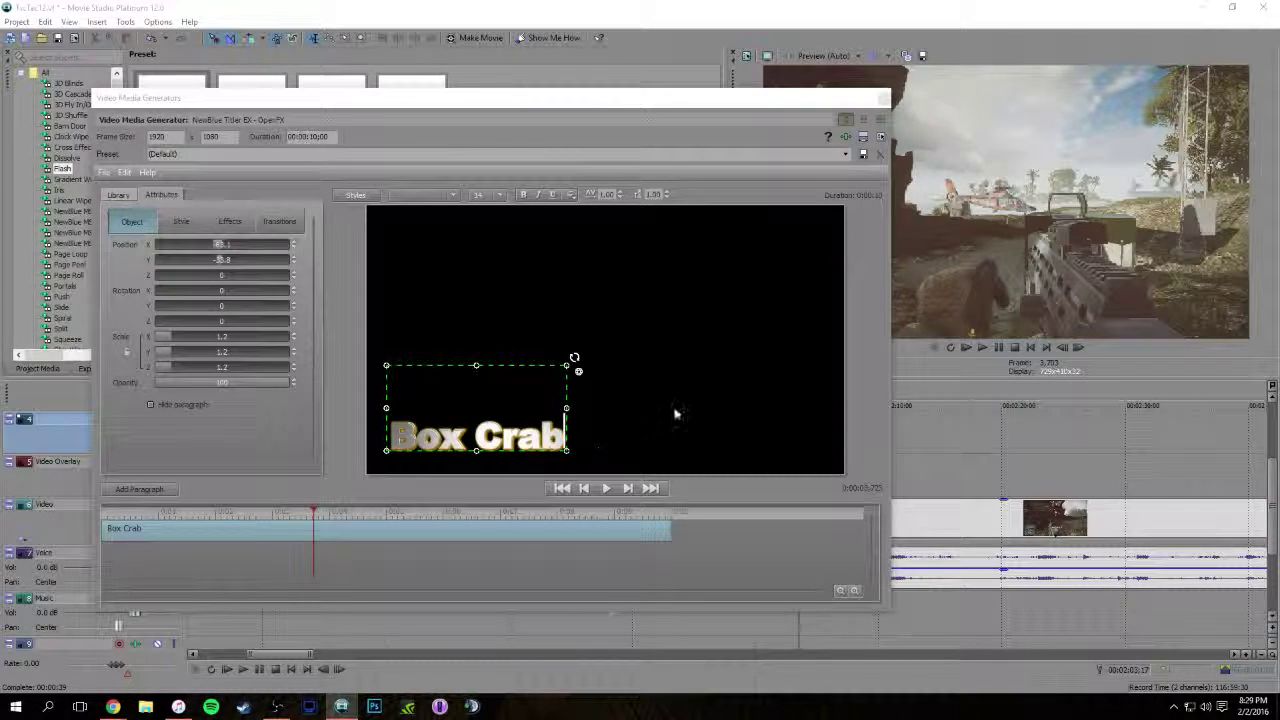
click(881, 98)
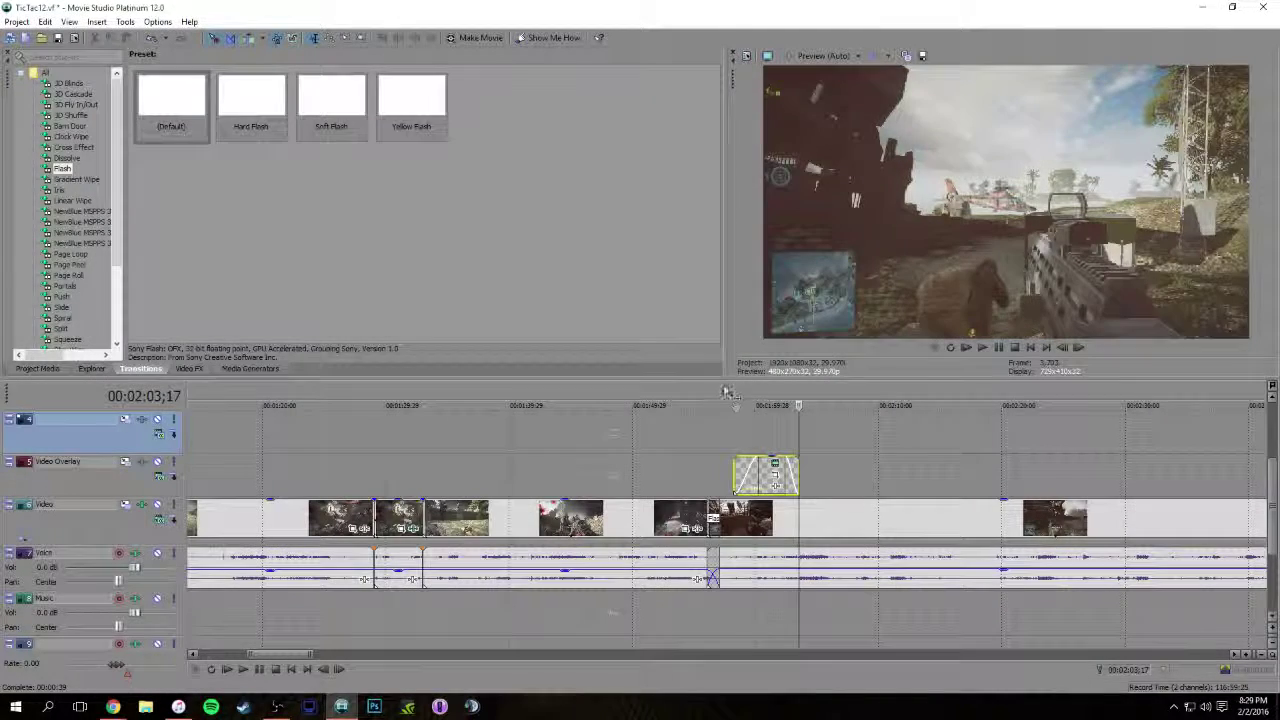
Play back the timeline across the "Box Crab" title to check it
click(727, 395)
key(space)
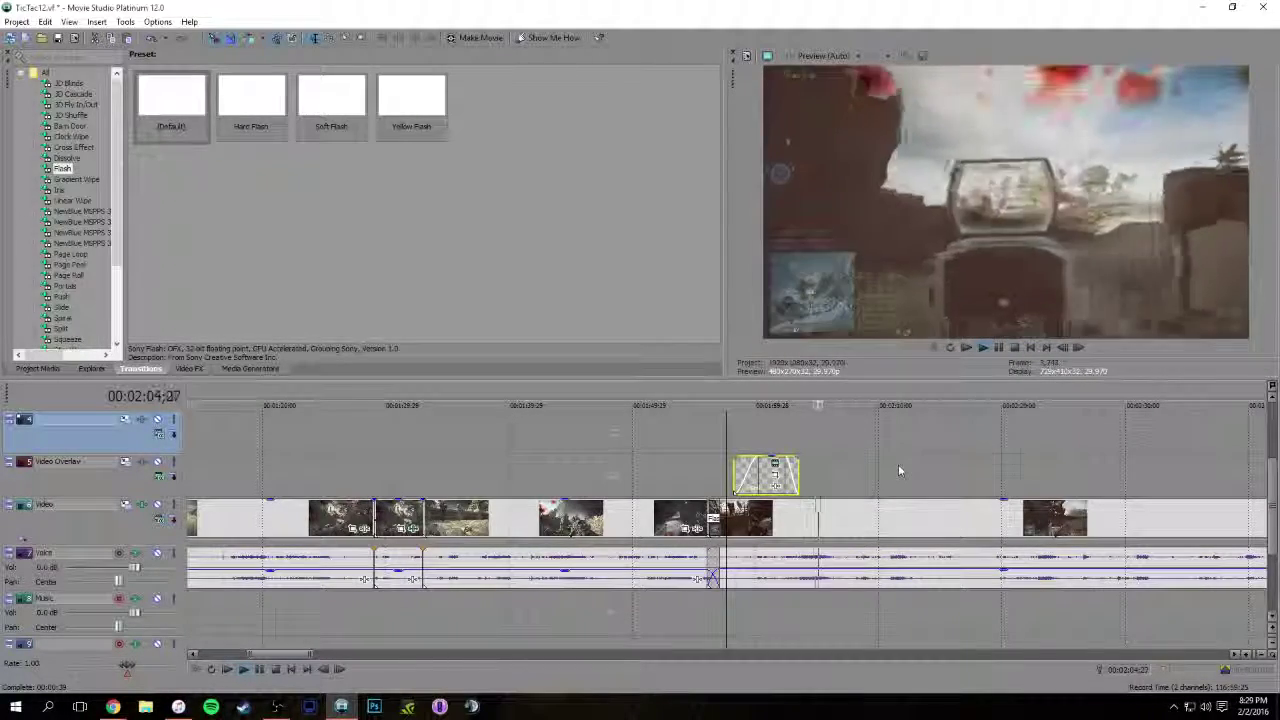
scroll(928, 434, down, 3)
key(space)
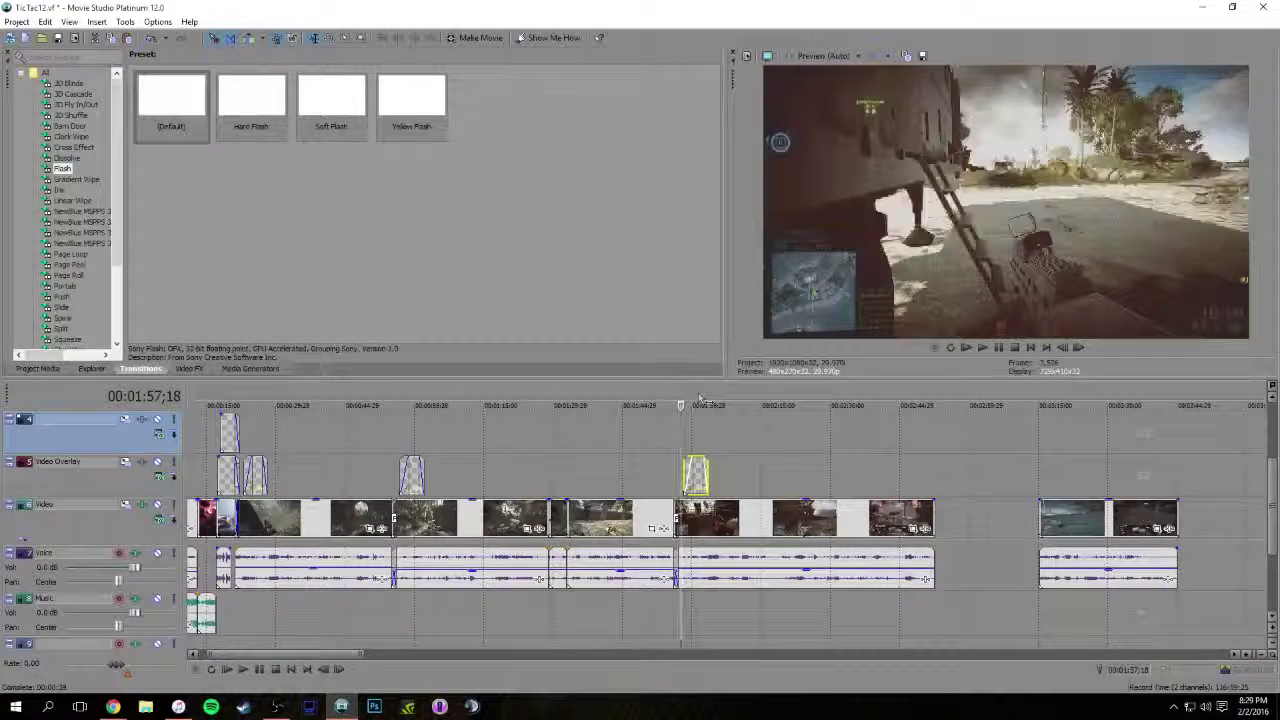
Move the separate clip on the Video track back to shortly after the assembled clips, leaving a small gap
drag(1103, 537, 1008, 520)
click(950, 407)
scroll(958, 407, up, 1)
scroll(957, 408, up, 2)
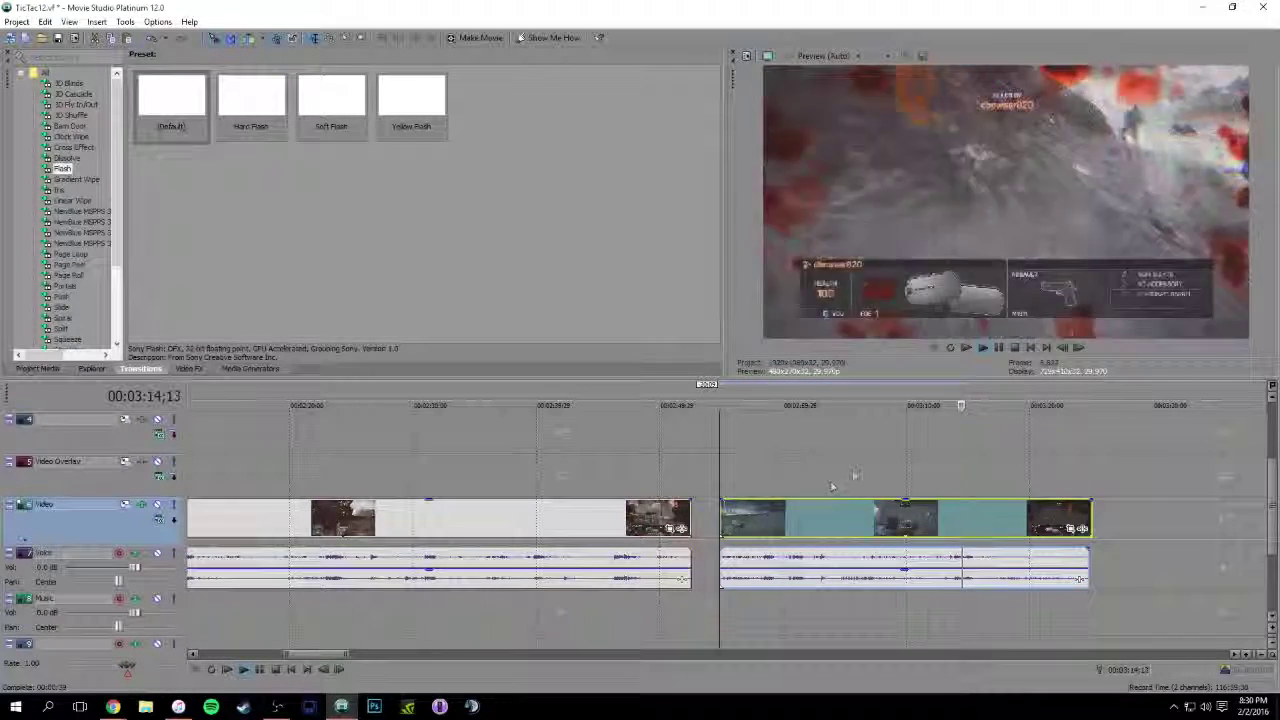
Split the moved clip at 00:03:13;22 and delete the part after the cut
click(936, 397)
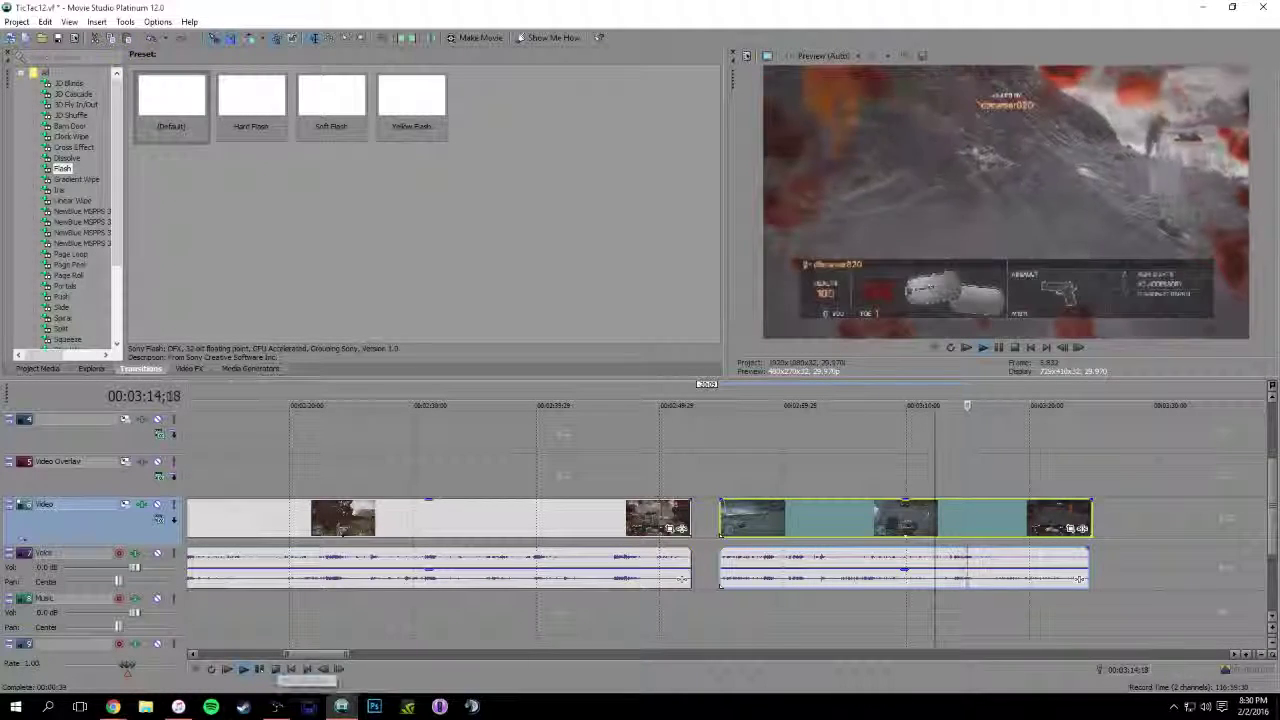
key(space)
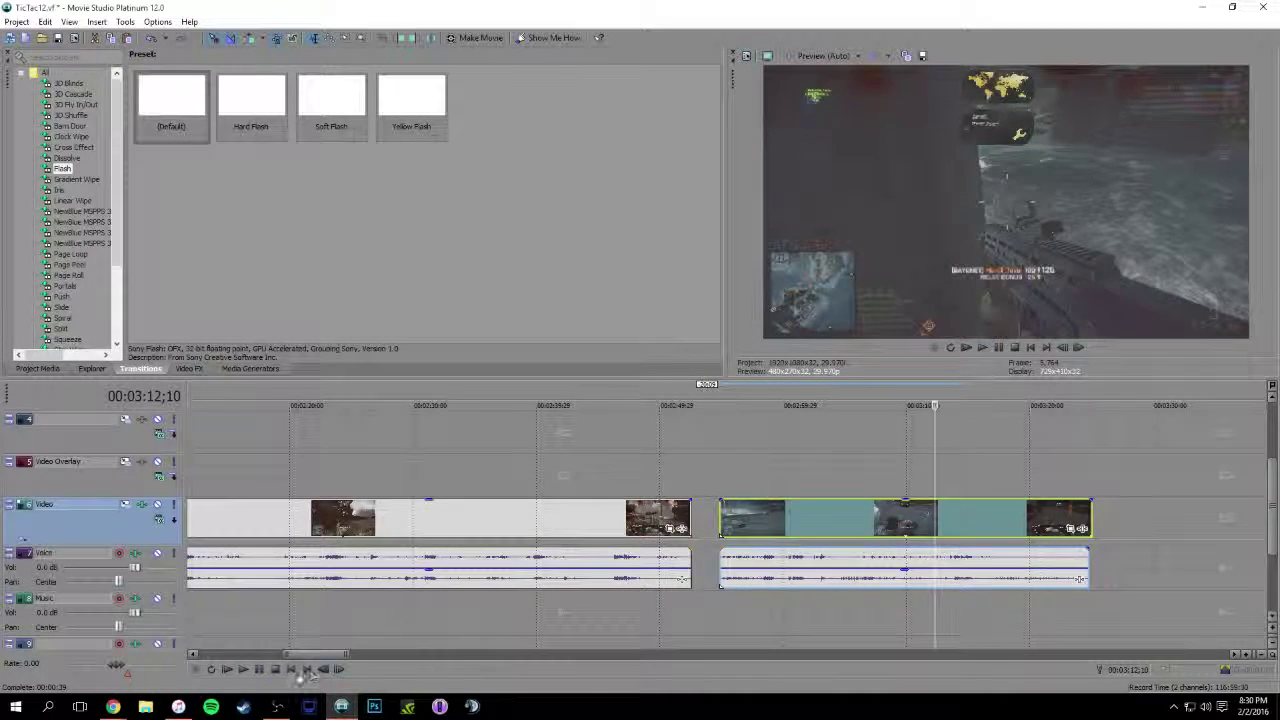
key(space)
click(262, 670)
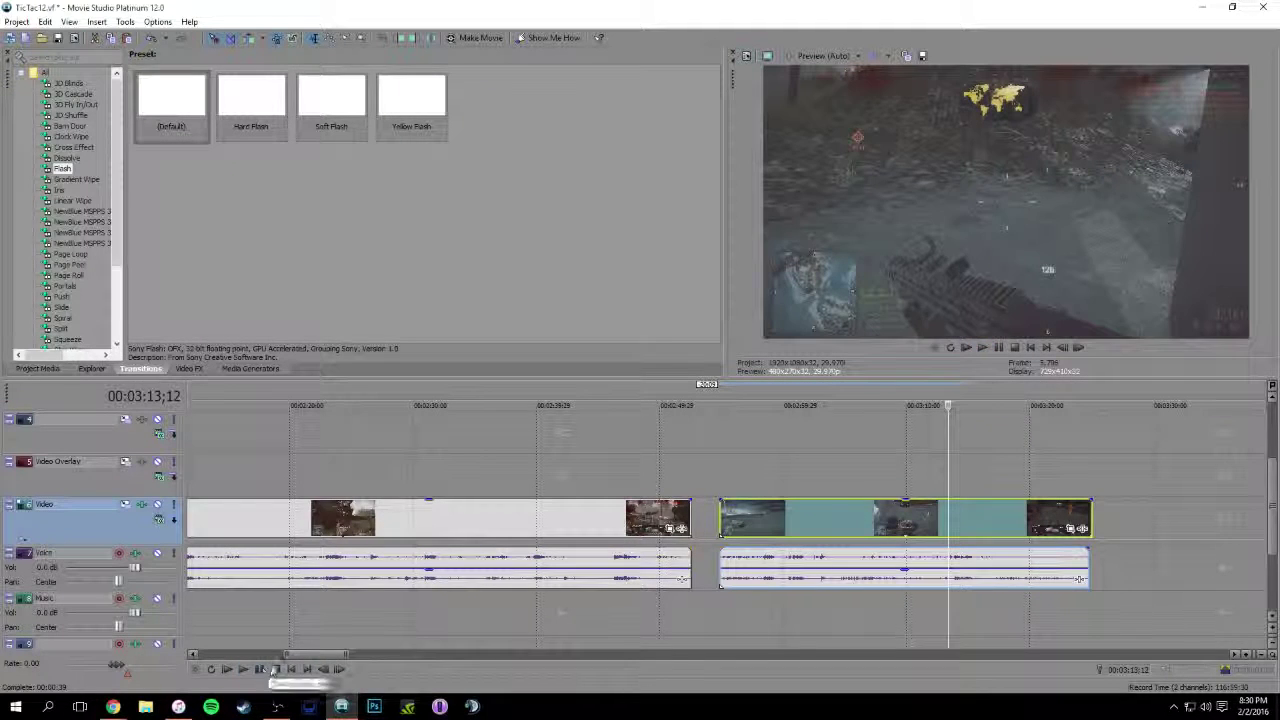
key(Right)
key(Right)
key(Right)
key(Right)
key(Right)
key(Right)
key(Right)
key(Right)
key(Right)
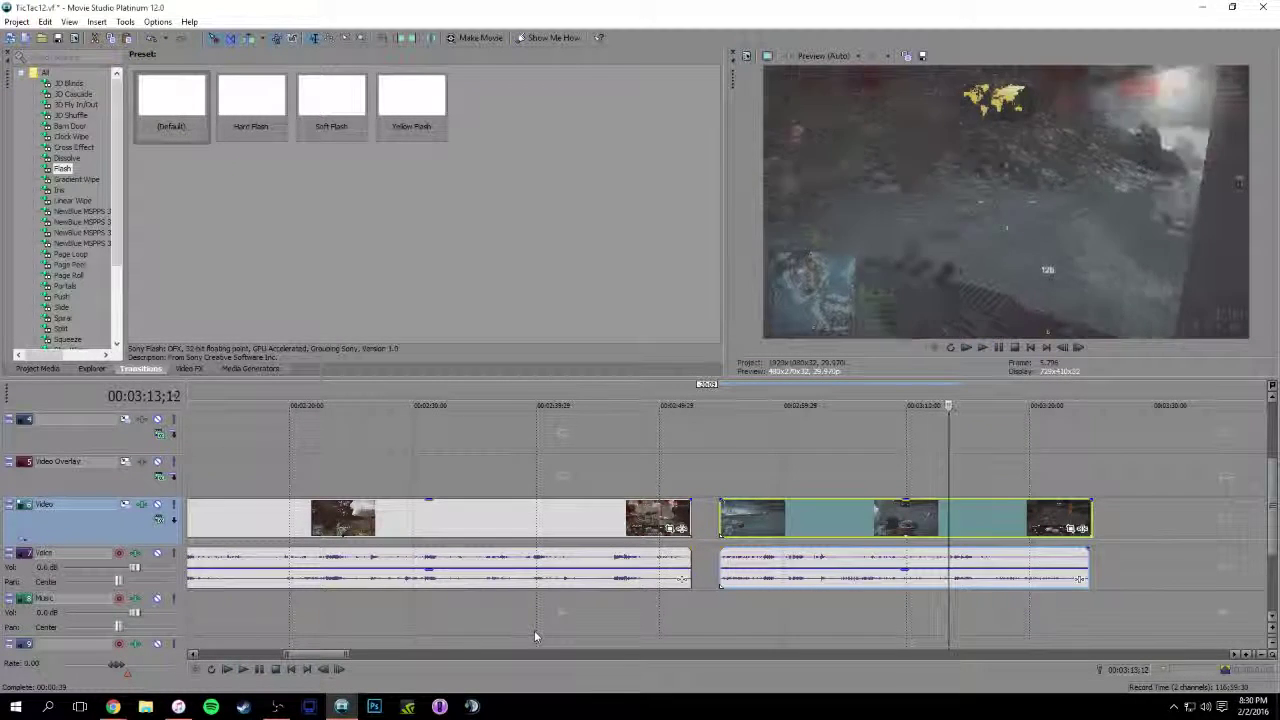
key(Right)
key(Right)
key(Right)
key(Right)
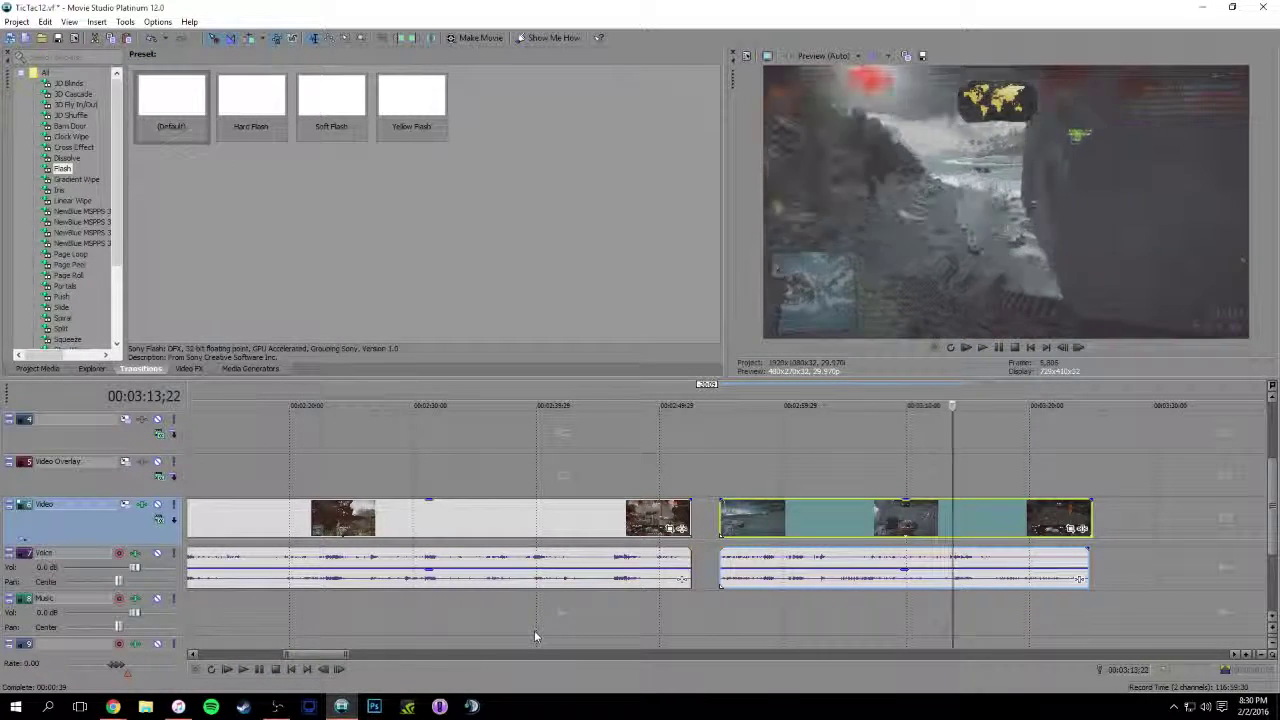
key(s)
click(1008, 516)
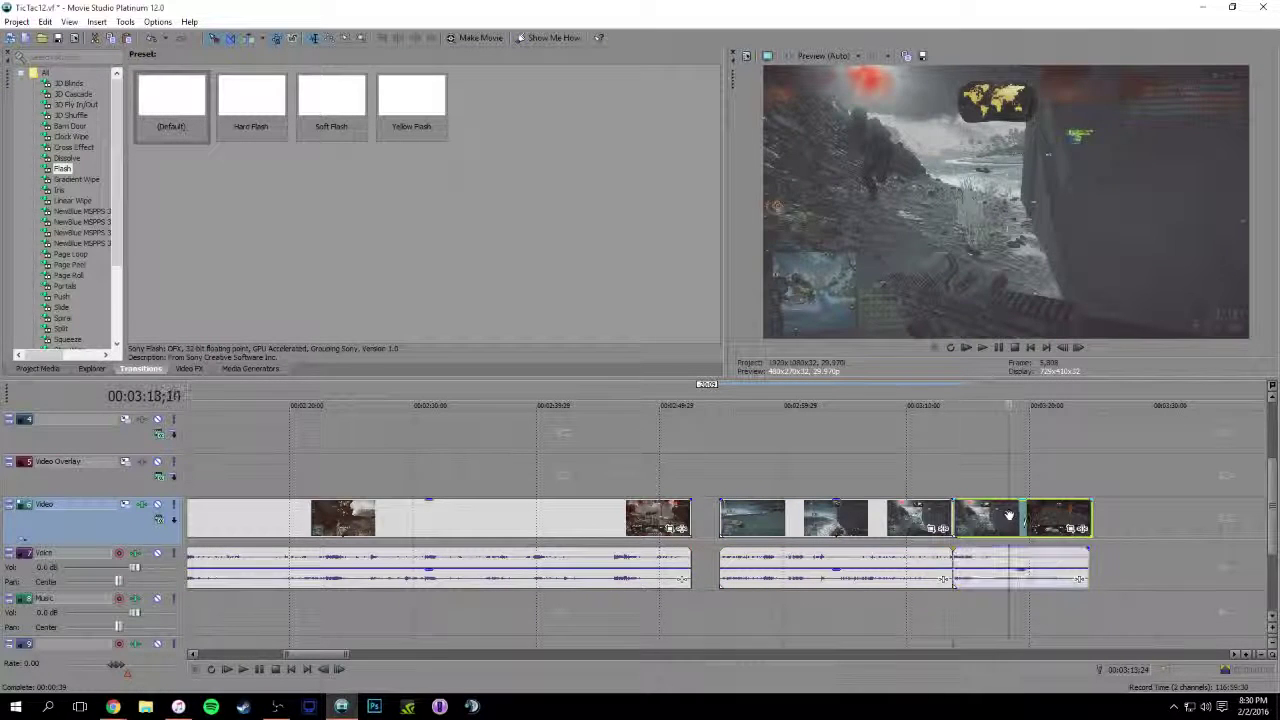
key(Delete)
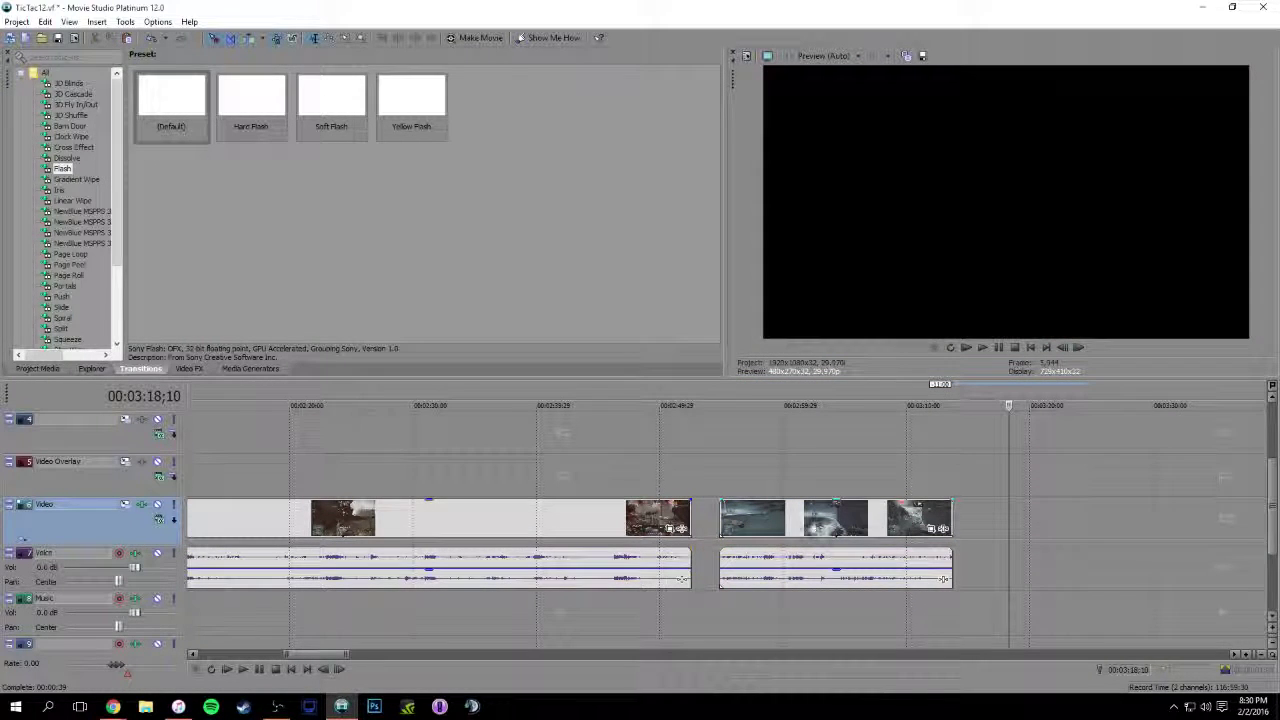
Overlap the trimmed clip with the end of the preceding clip in a 1:00 crossfade and play across the join
drag(881, 519, 832, 521)
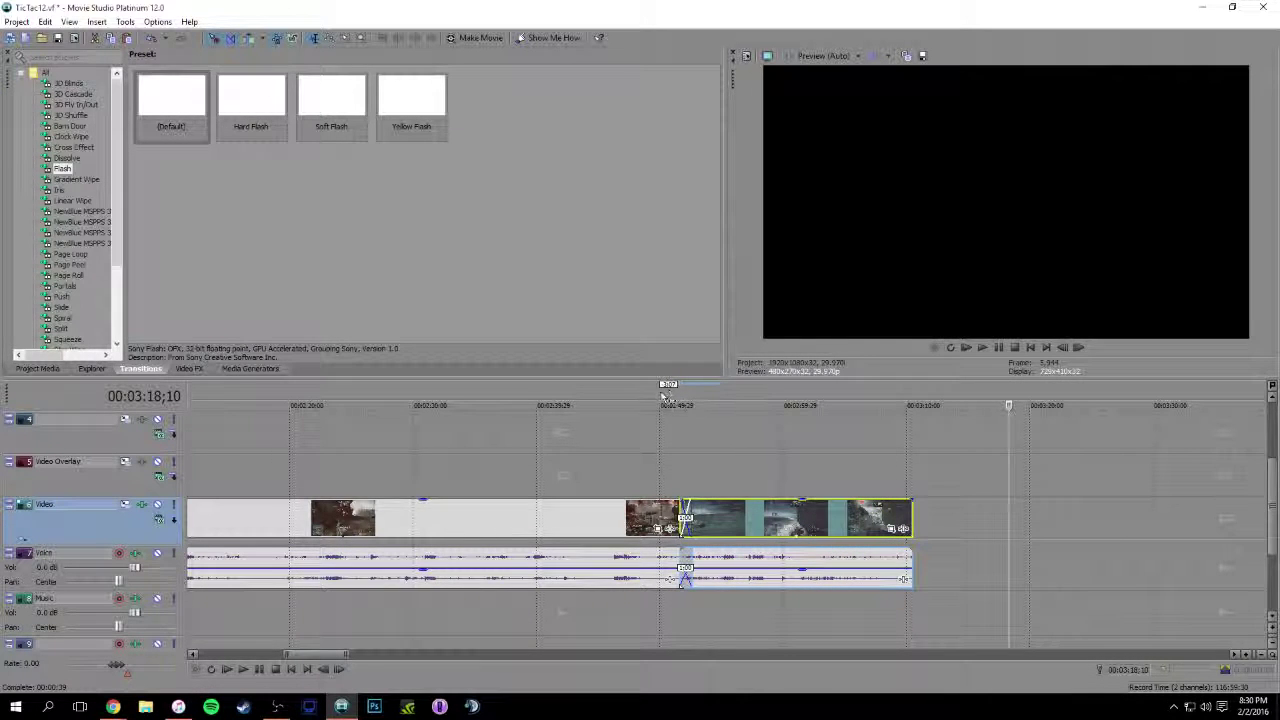
click(662, 396)
key(space)
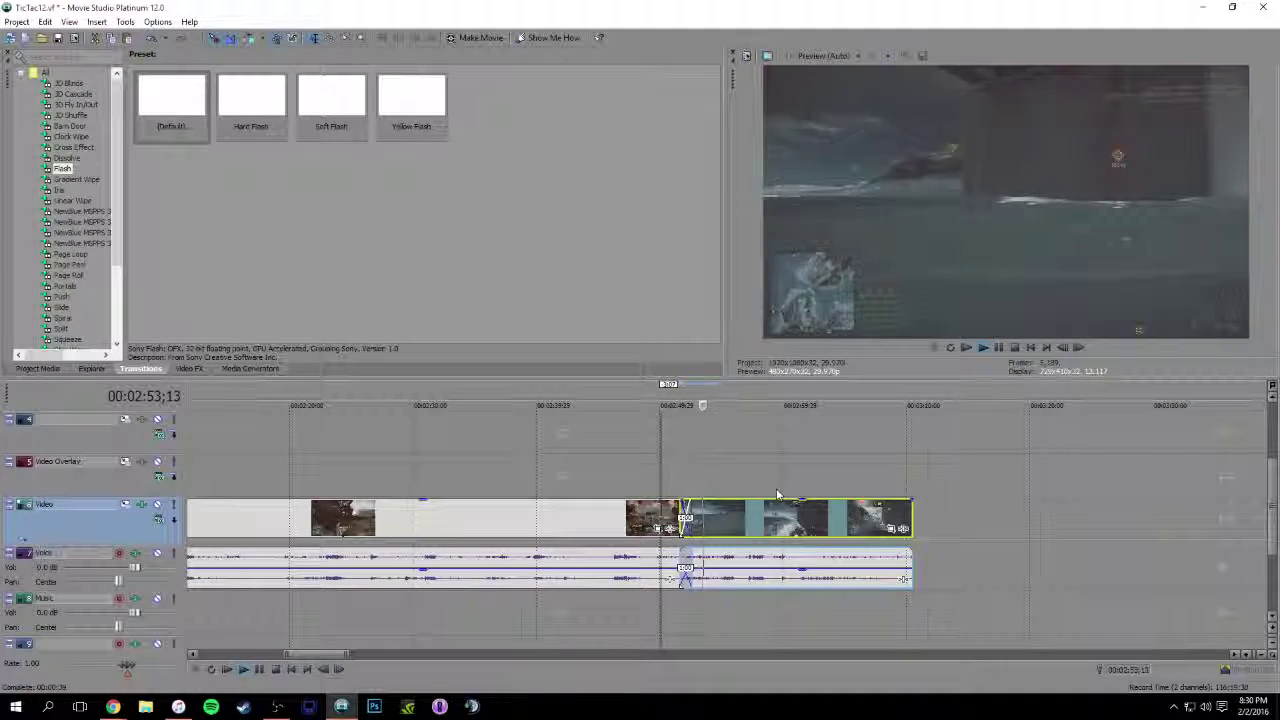
key(space)
Shorten the end of the preceding clip, overlap the trimmed clip with it again and play back the join
drag(726, 520, 676, 519)
click(817, 523)
drag(817, 521, 762, 521)
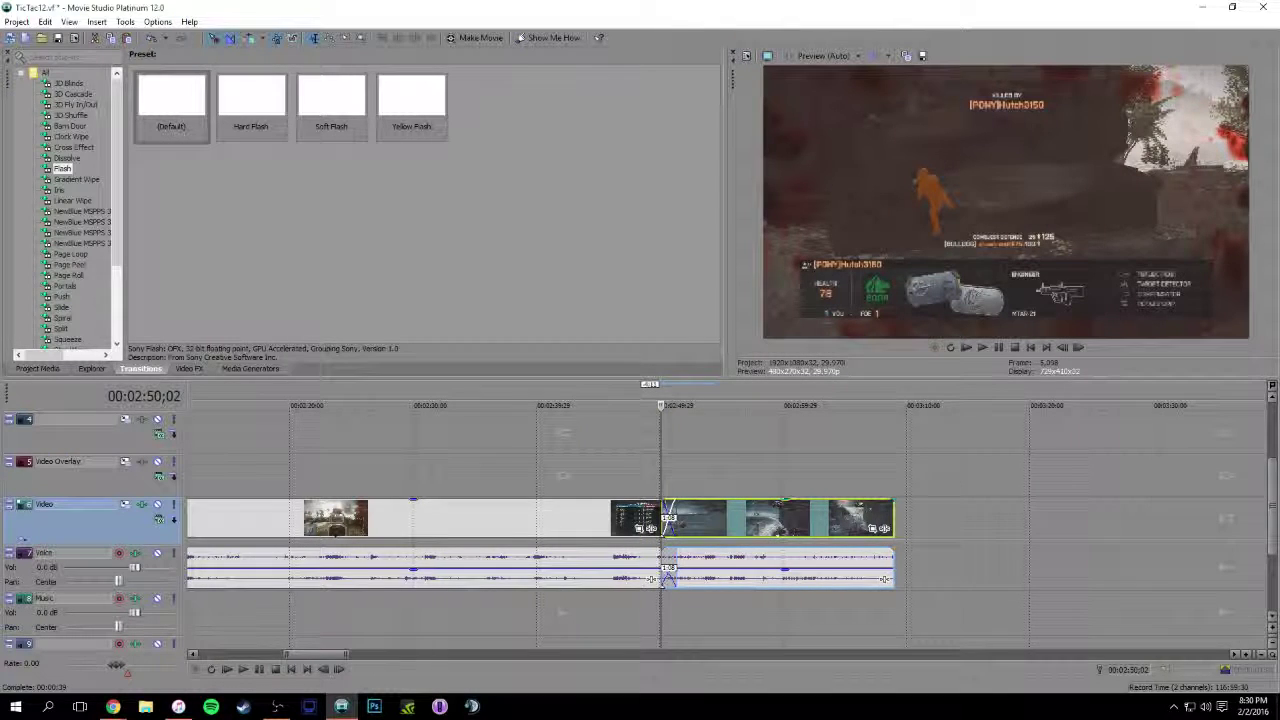
key(space)
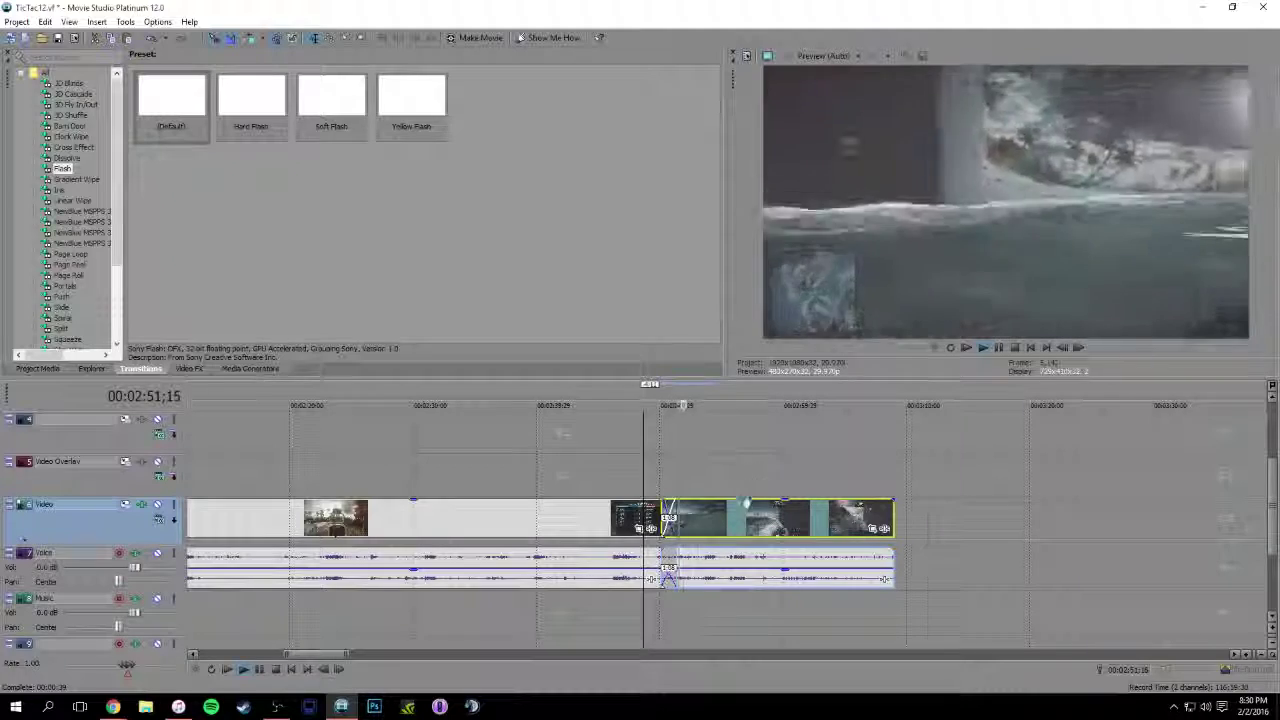
key(space)
Trim the preceding clip's end further before the death screen changes and rejoin the two clips with a 1:00 crossfade
drag(742, 516, 776, 516)
drag(676, 516, 667, 516)
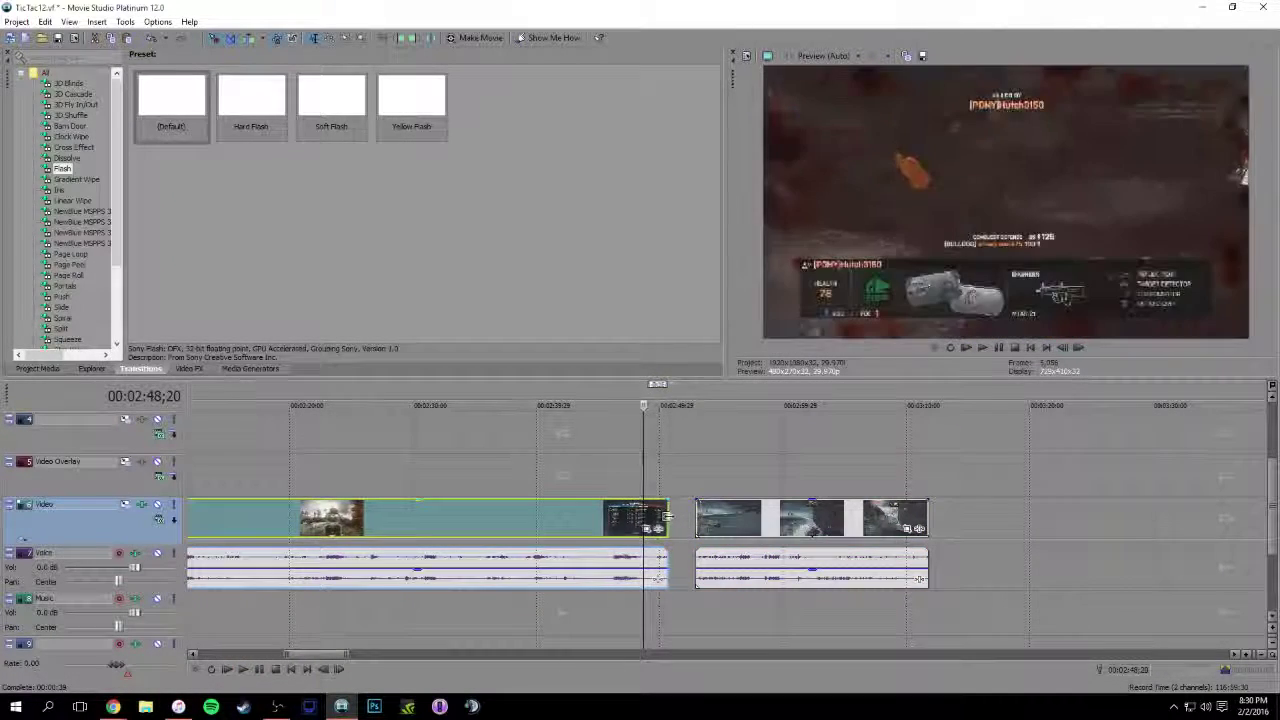
drag(754, 520, 714, 521)
key(space)
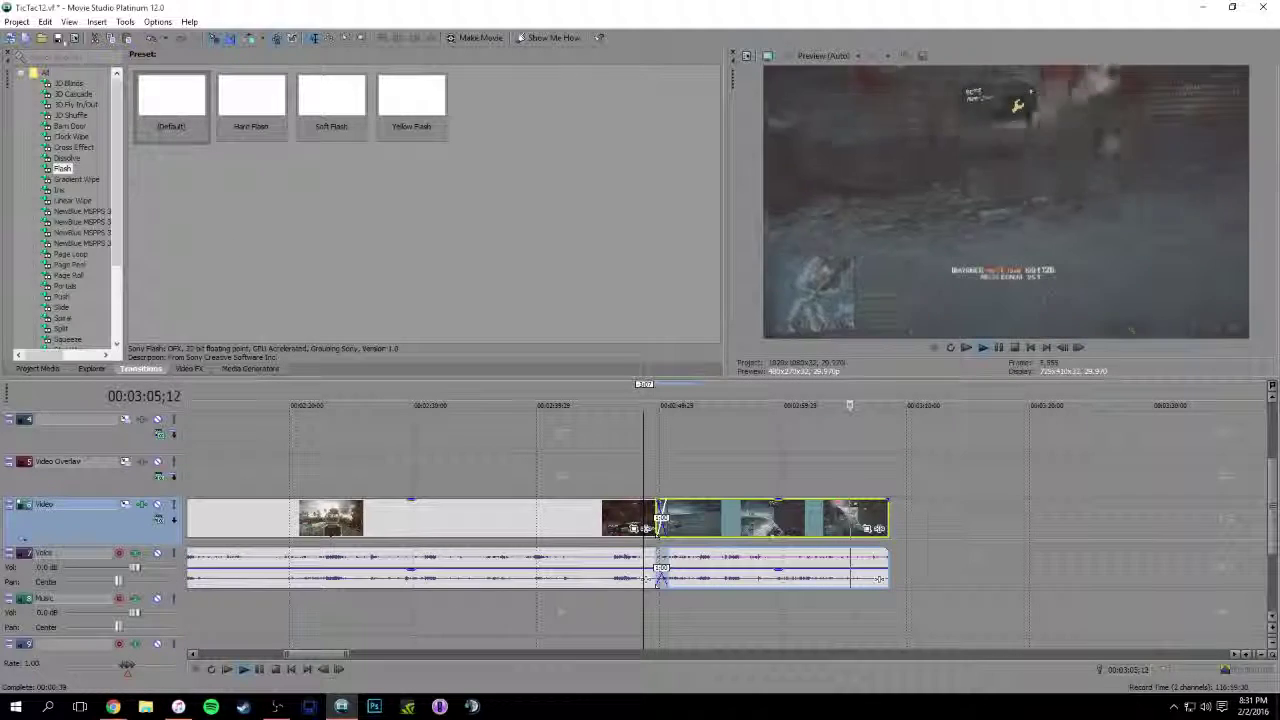
key(space)
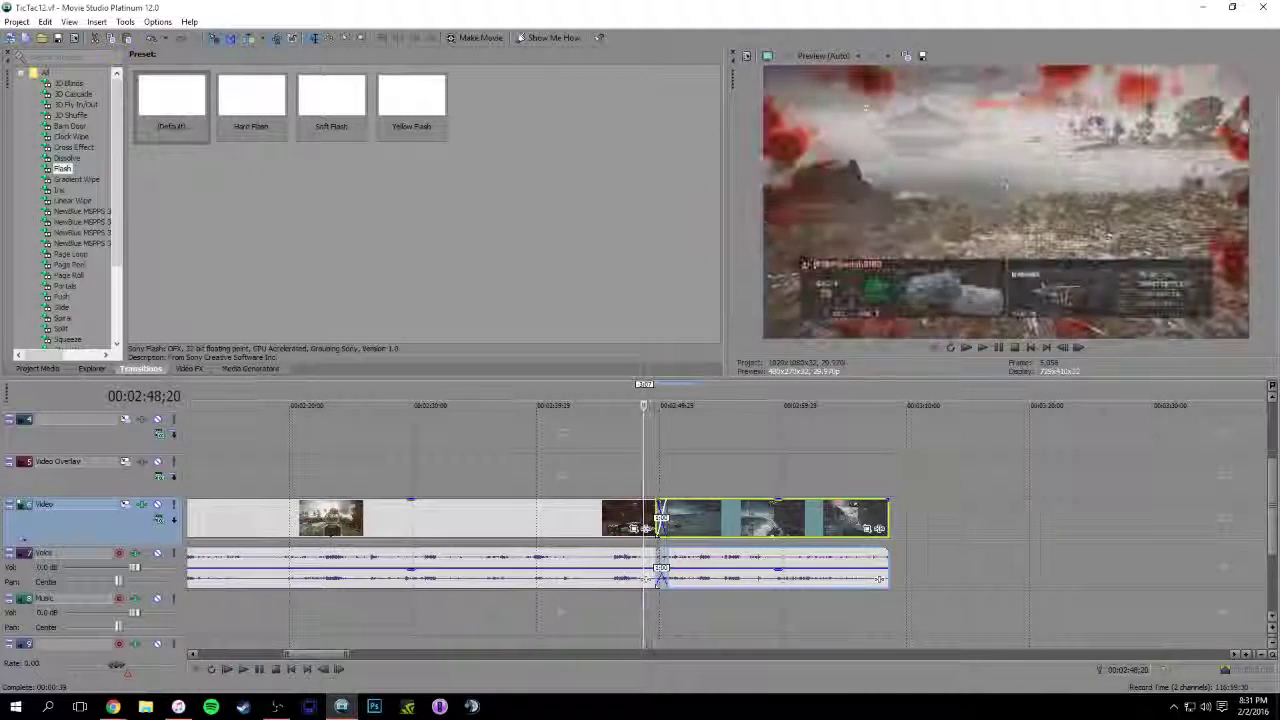
Add ChopperSnipe.mp4 from the Battlefield 4 folder to the Video track shortly after the last joined clip
click(93, 369)
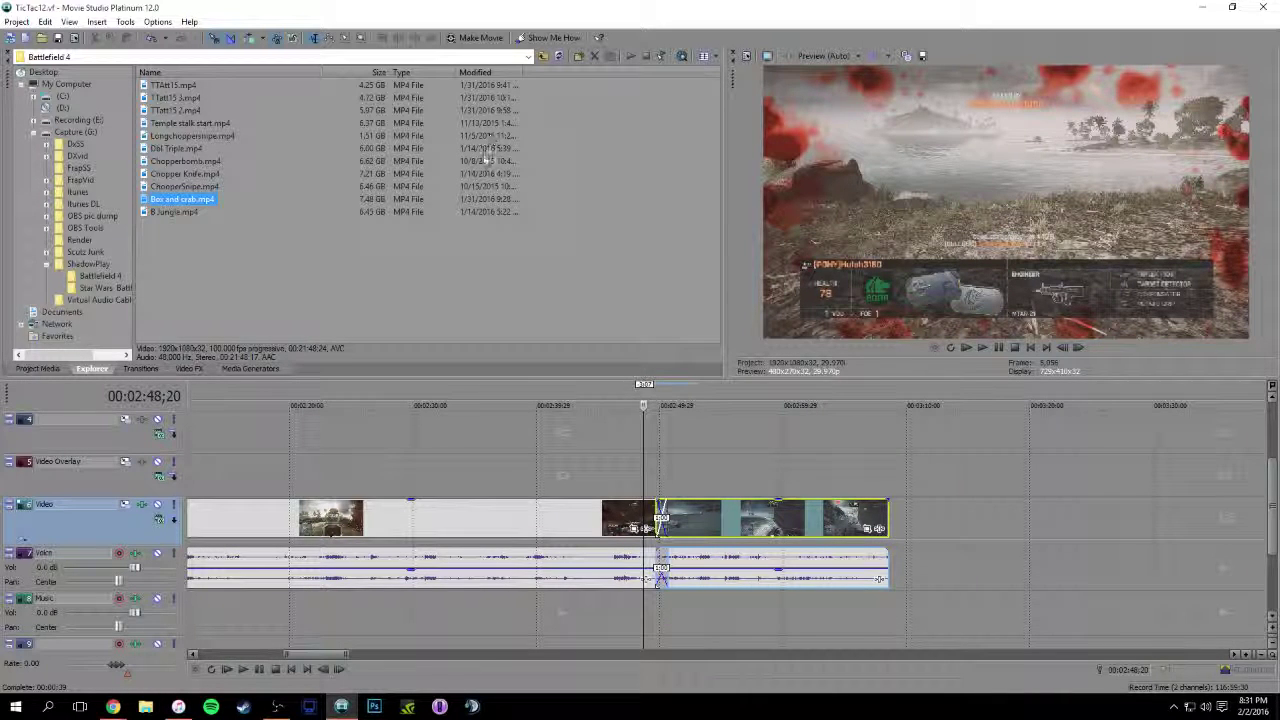
click(197, 186)
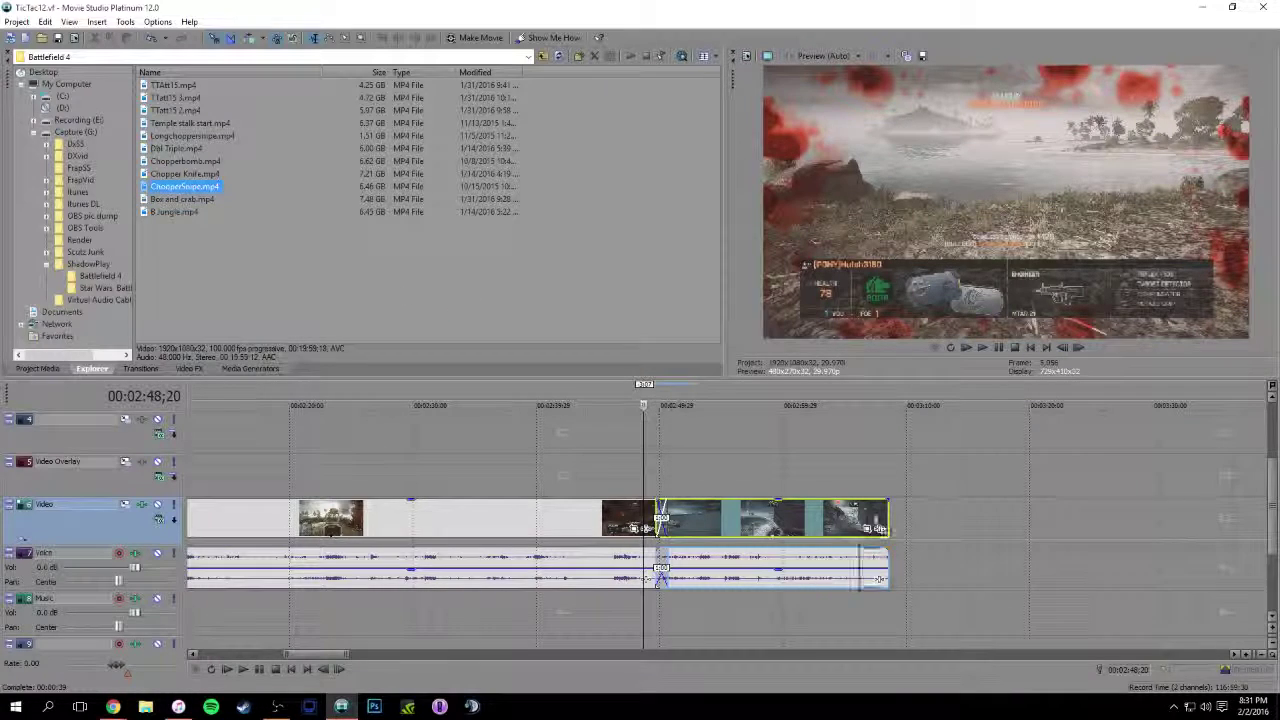
drag(909, 530, 916, 529)
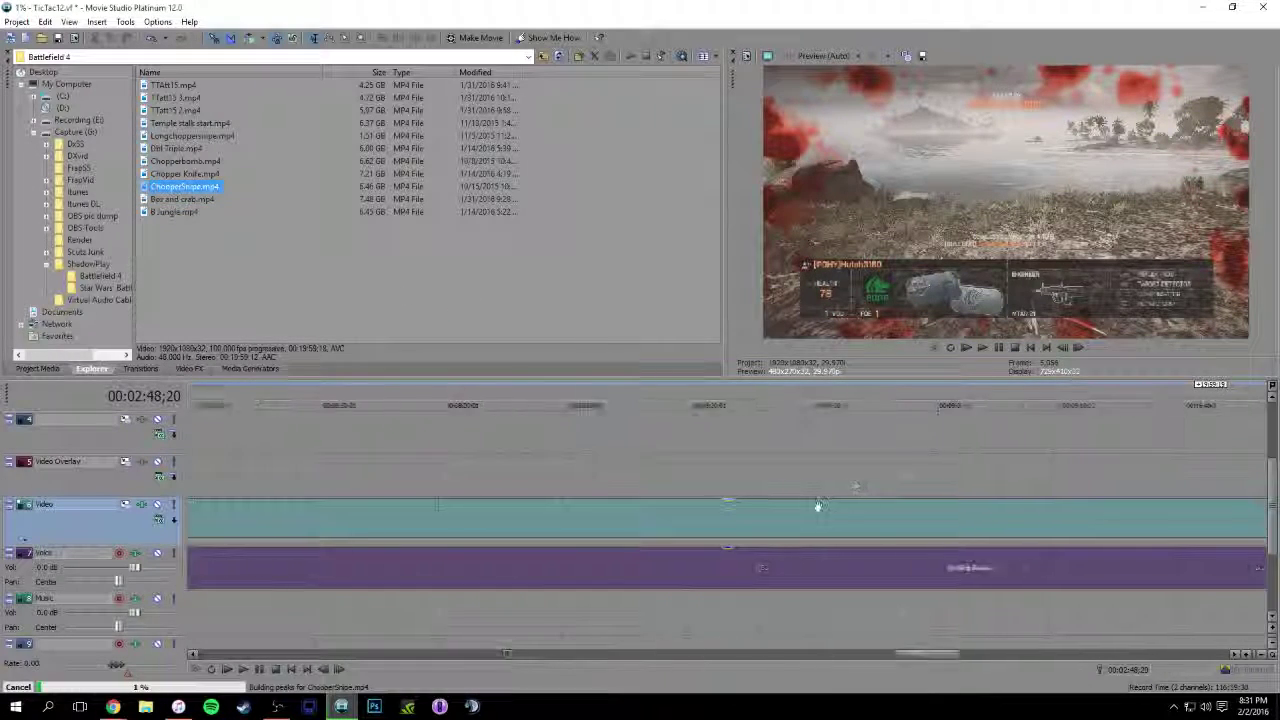
scroll(629, 549, up, 5)
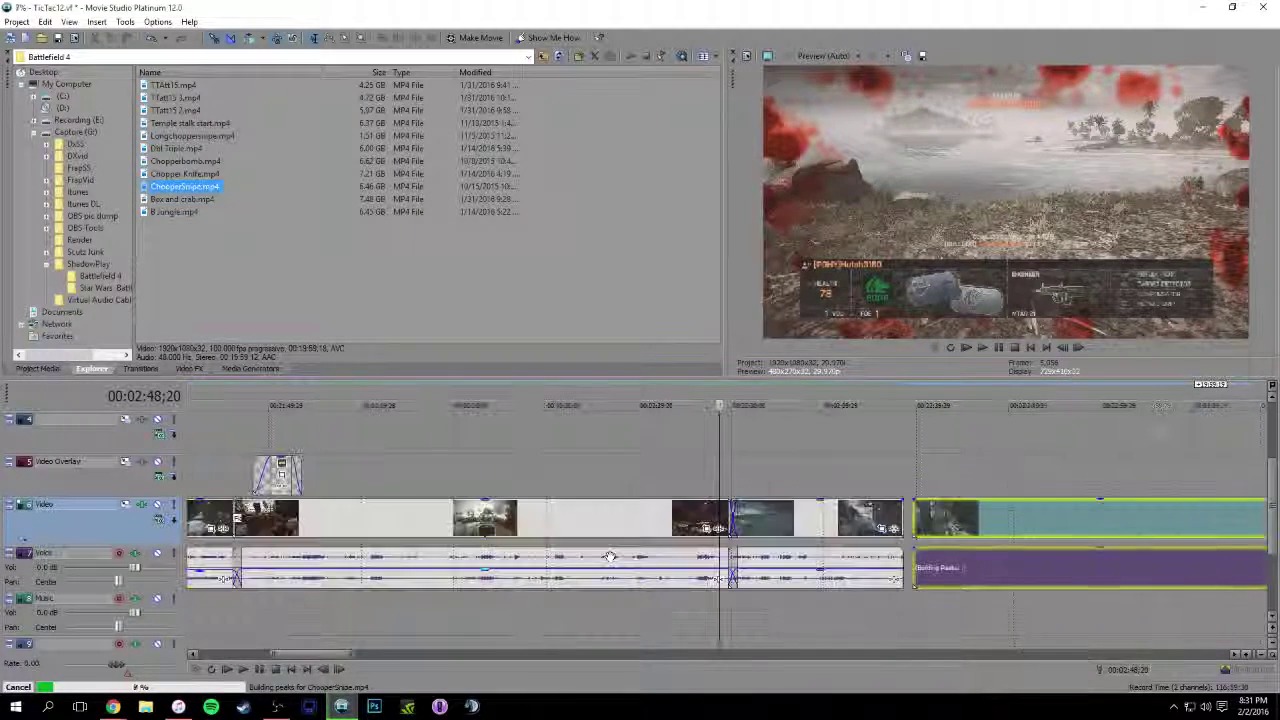
scroll(640, 575, up, 2)
scroll(620, 590, down, 1)
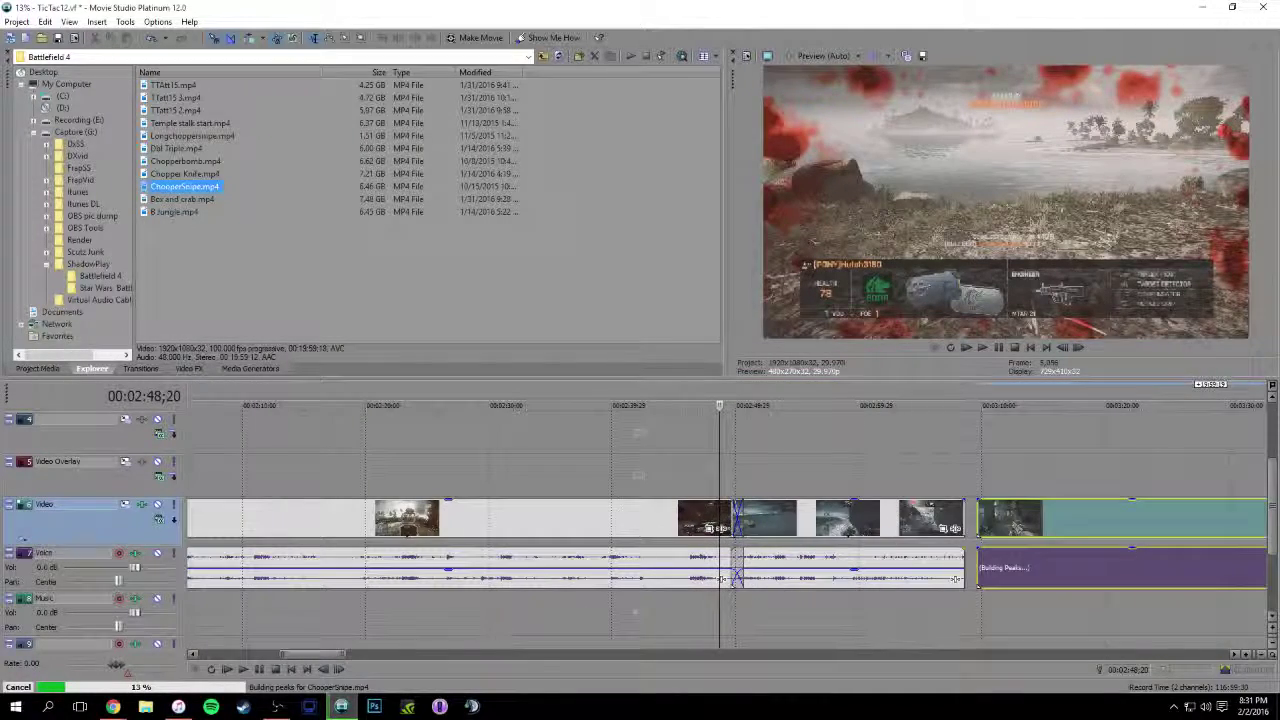
Check the resample setting in the properties of the clip just before the added ChopperSnipe clip
click(536, 656)
click(536, 656)
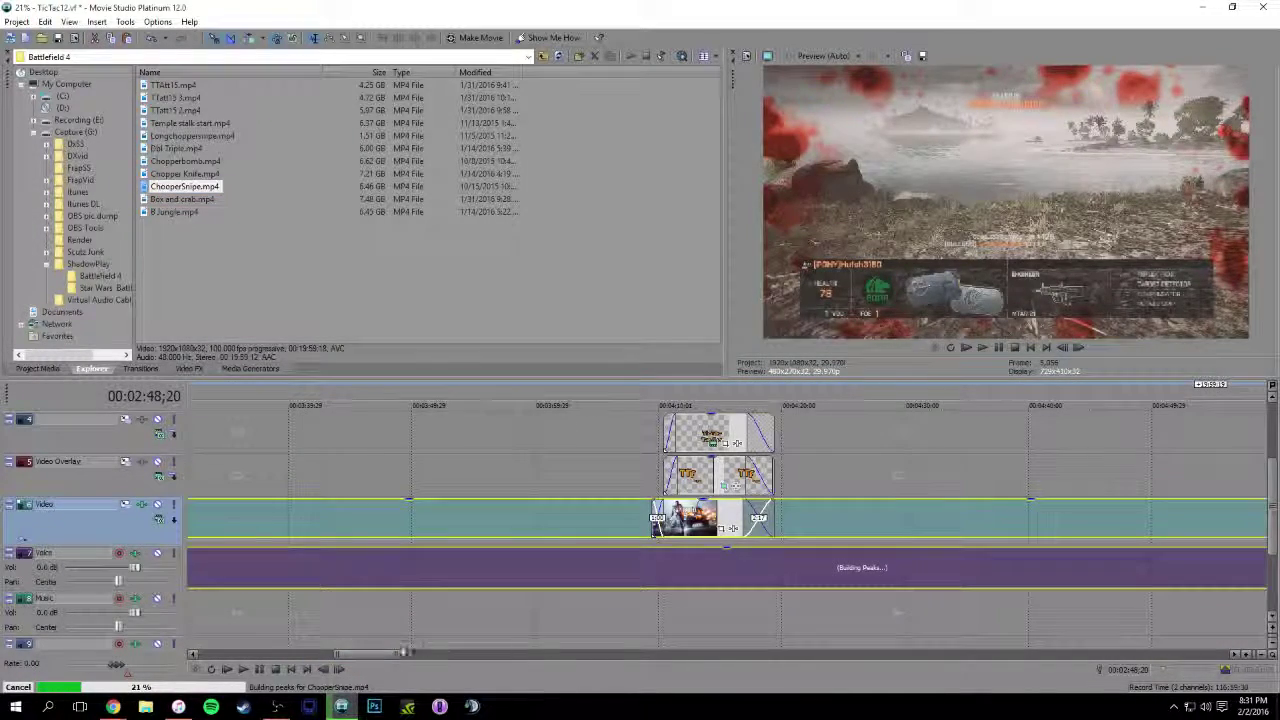
click(315, 644)
scroll(316, 657, left, 3)
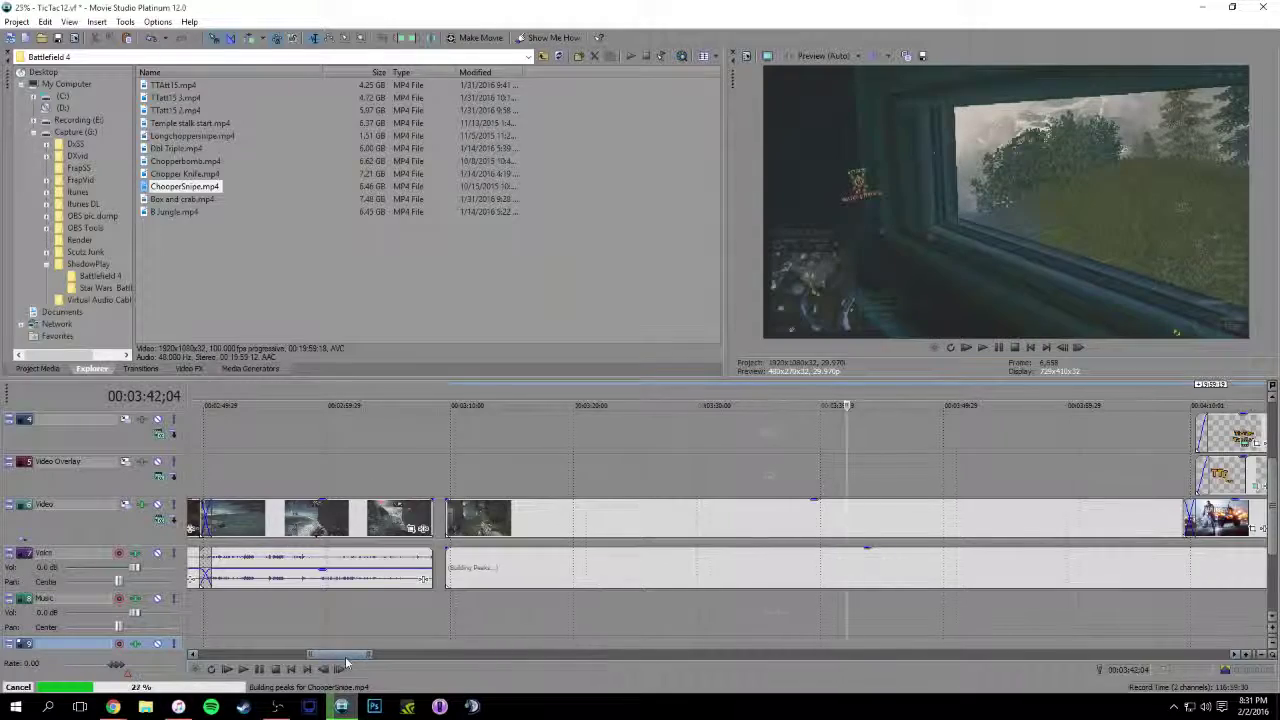
scroll(328, 660, left, 2)
click(643, 520)
right_click(645, 525)
click(675, 521)
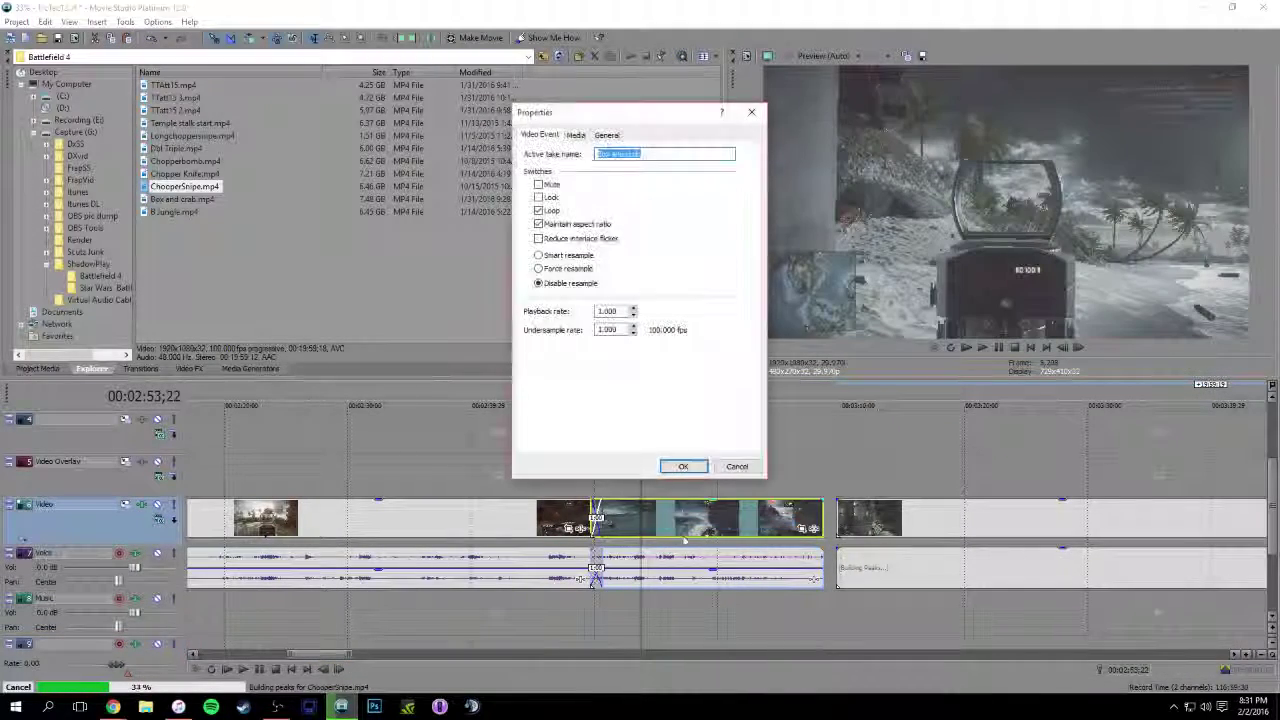
click(674, 463)
Disable resampling for the newly added ChopperSnipe clip in its video event properties
click(963, 530)
right_click(963, 530)
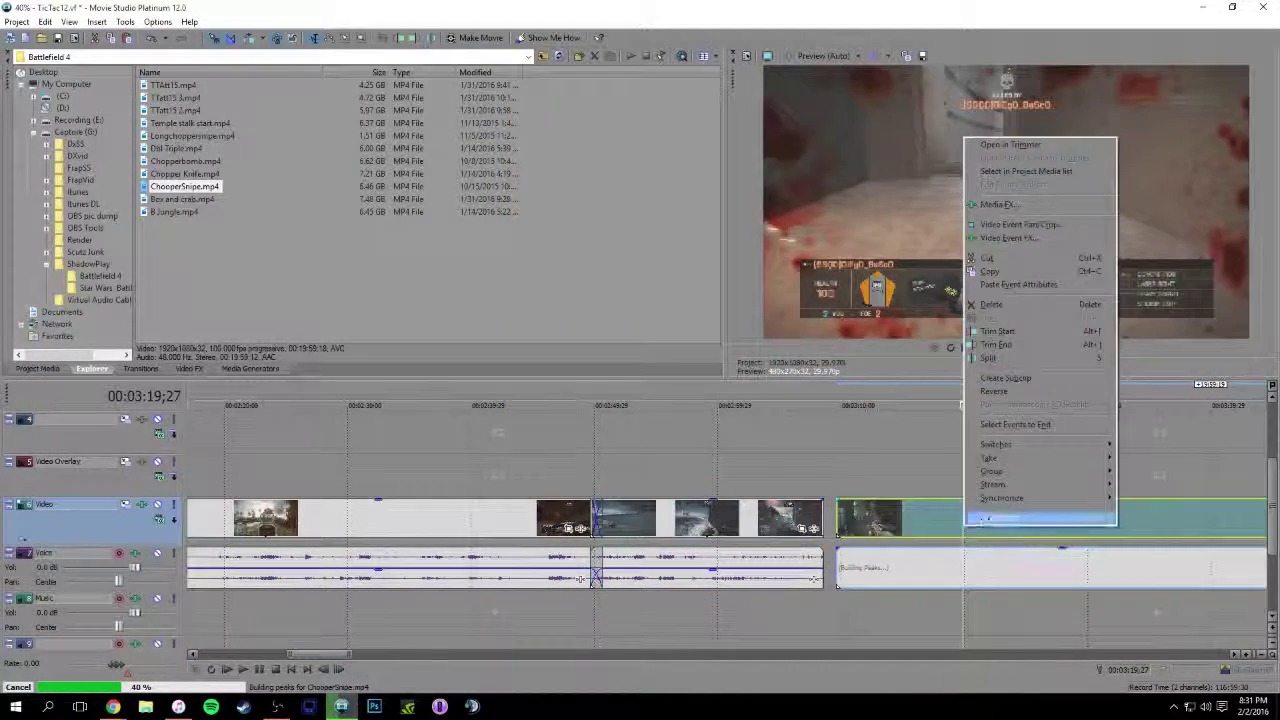
click(990, 519)
click(560, 284)
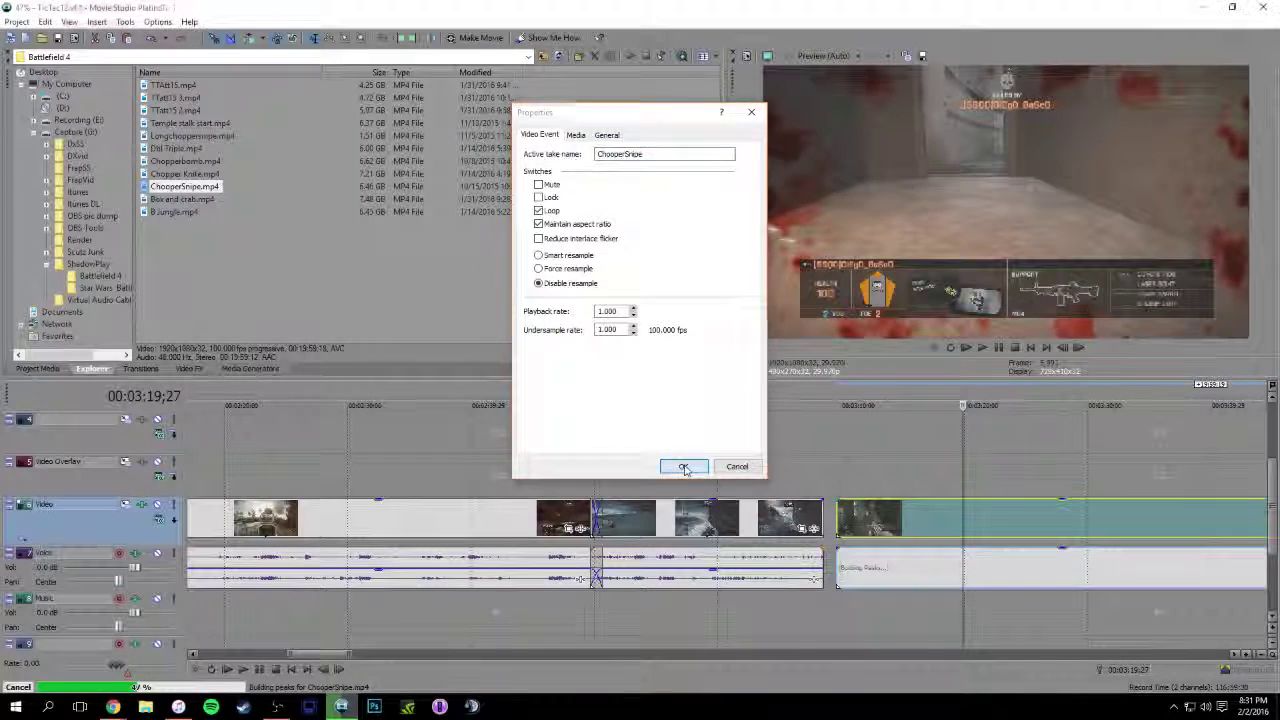
click(681, 466)
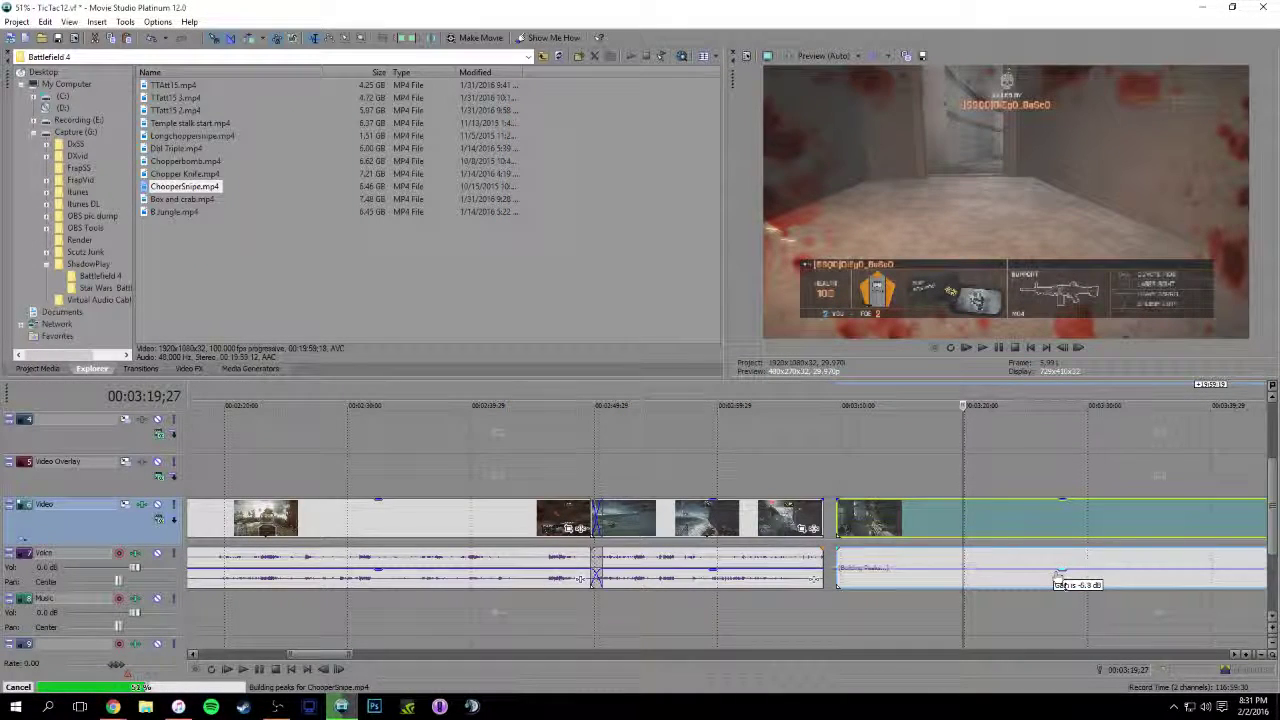
click(1030, 480)
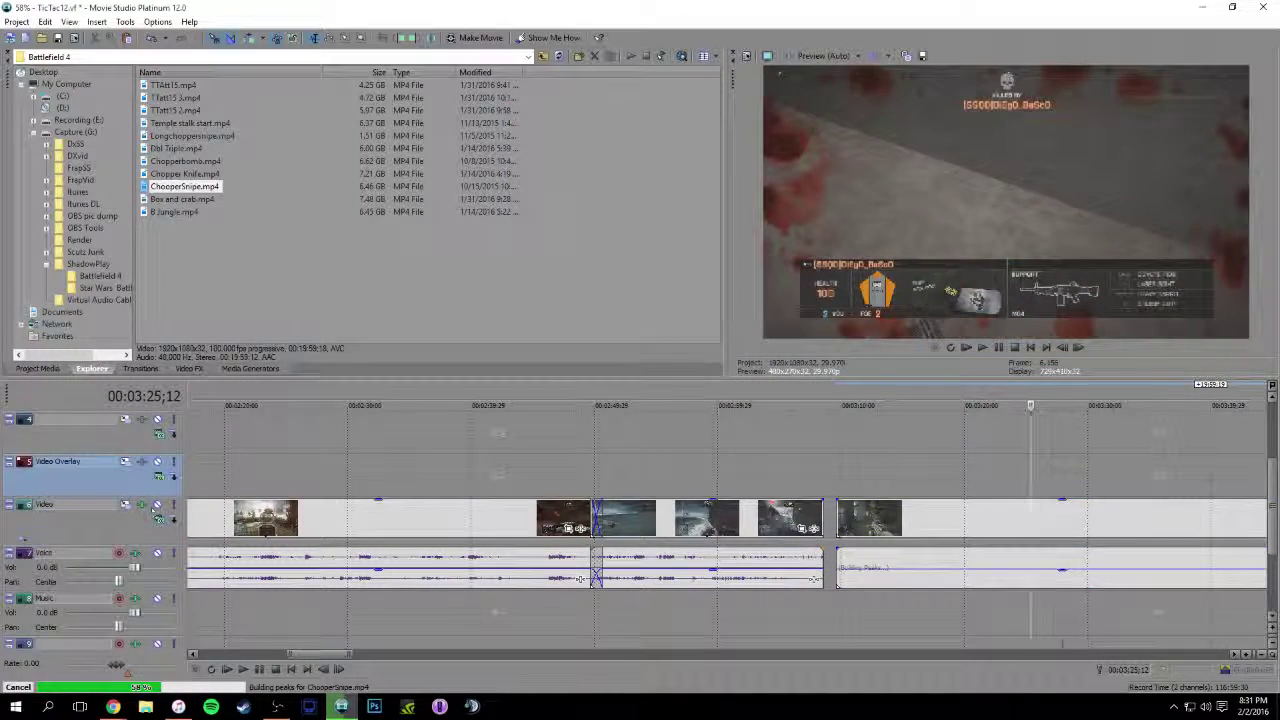
Skim through the ChopperSnipe clip and play back its last two minutes to locate the sniping moment
scroll(497, 450, down, 1)
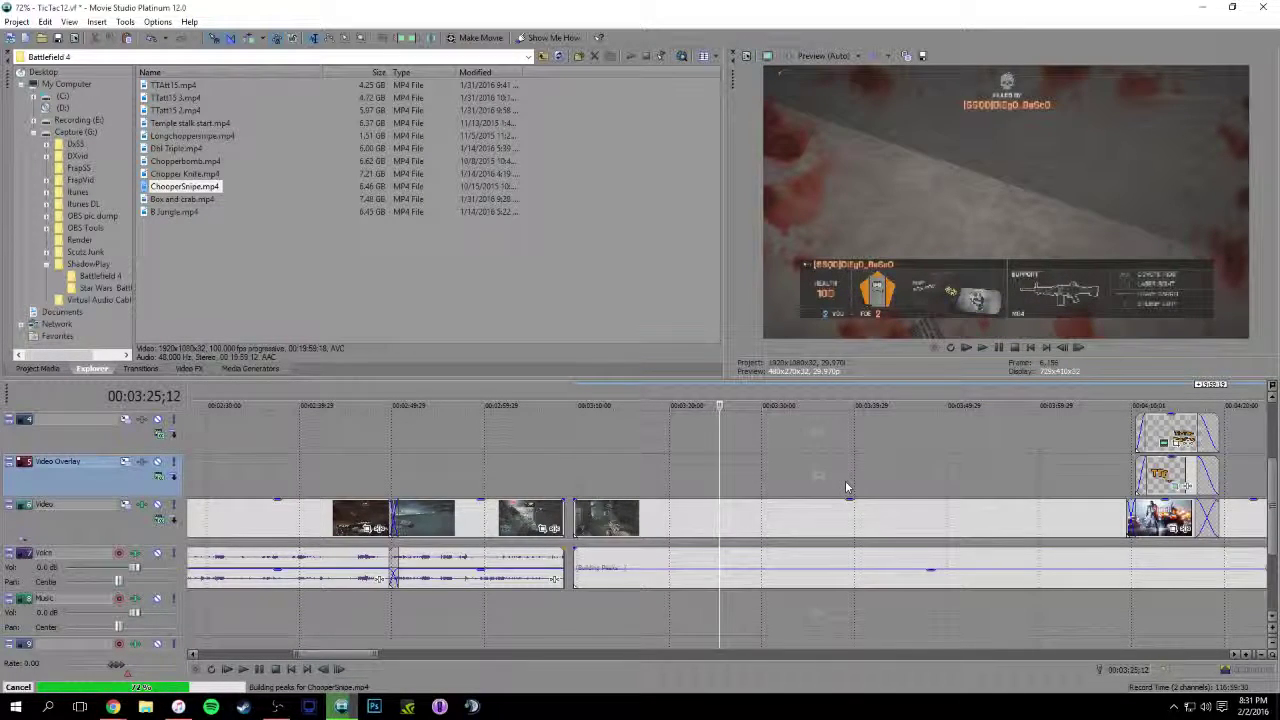
scroll(846, 487, down, 3)
click(1055, 474)
scroll(1106, 483, up, 2)
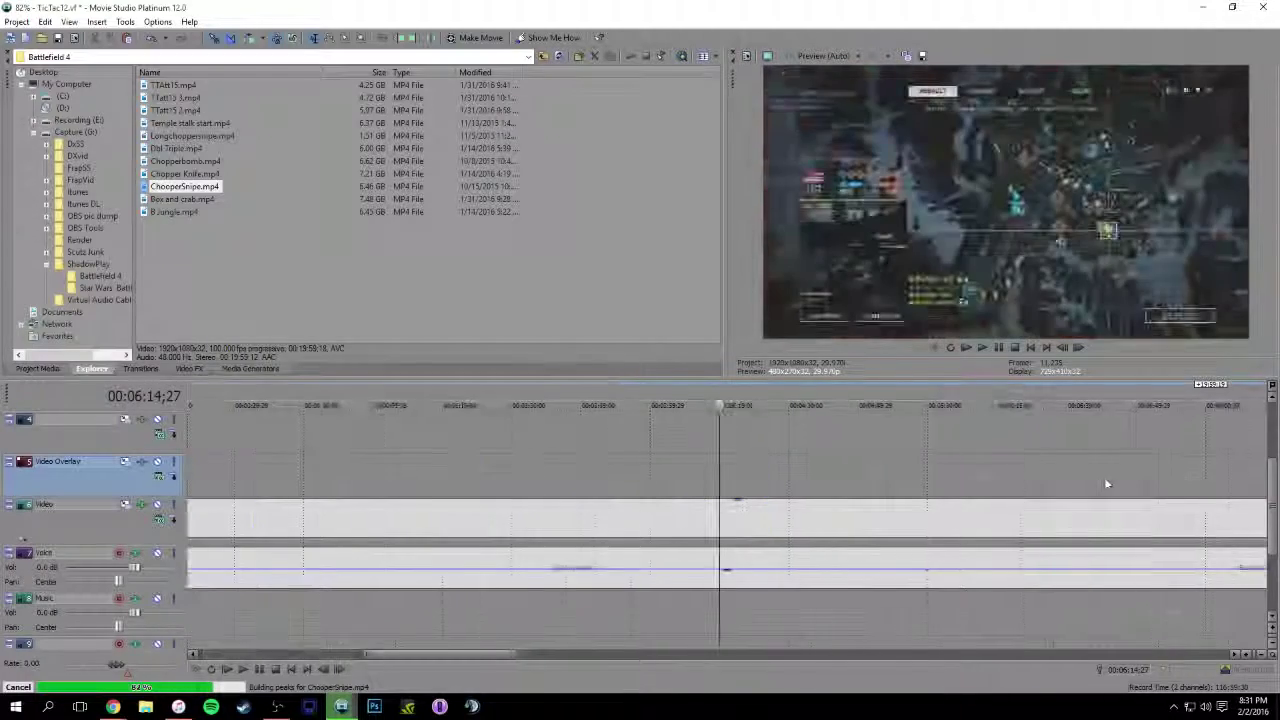
scroll(1115, 483, down, 3)
click(1149, 474)
scroll(1149, 474, down, 3)
scroll(1127, 485, up, 2)
scroll(1157, 486, down, 2)
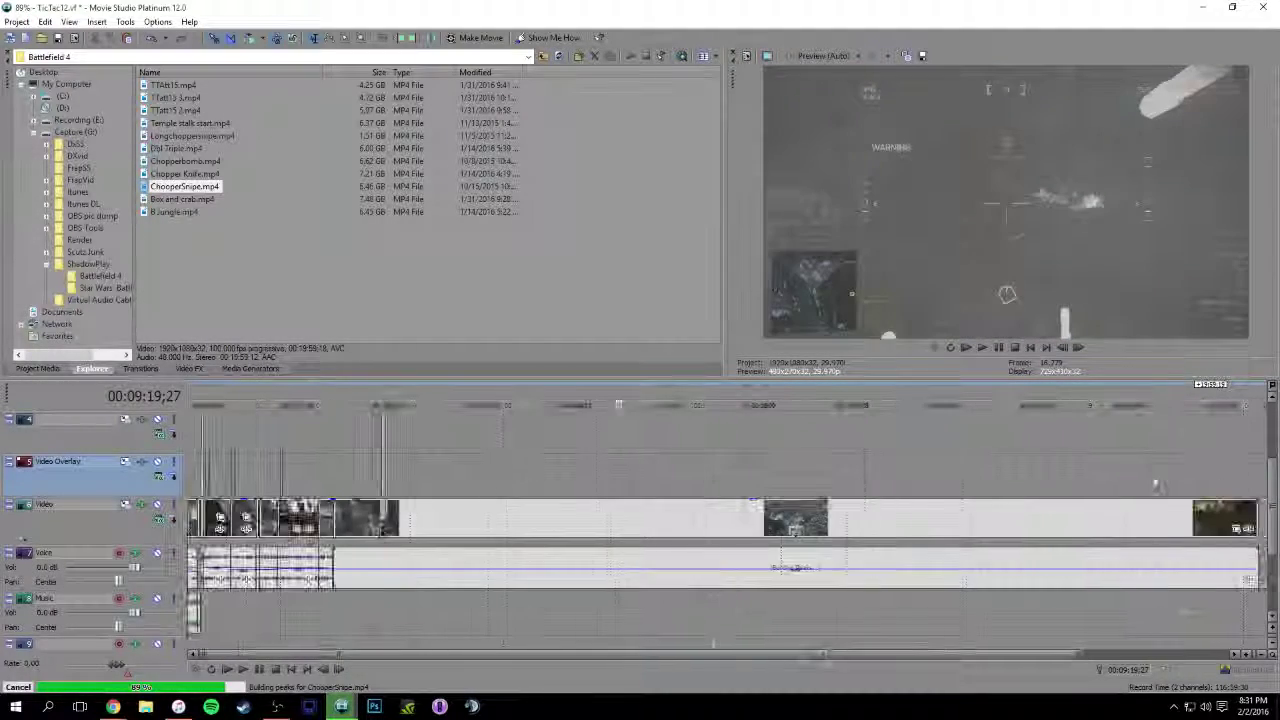
click(1154, 486)
scroll(1154, 486, down, 1)
scroll(1052, 468, up, 2)
key(space)
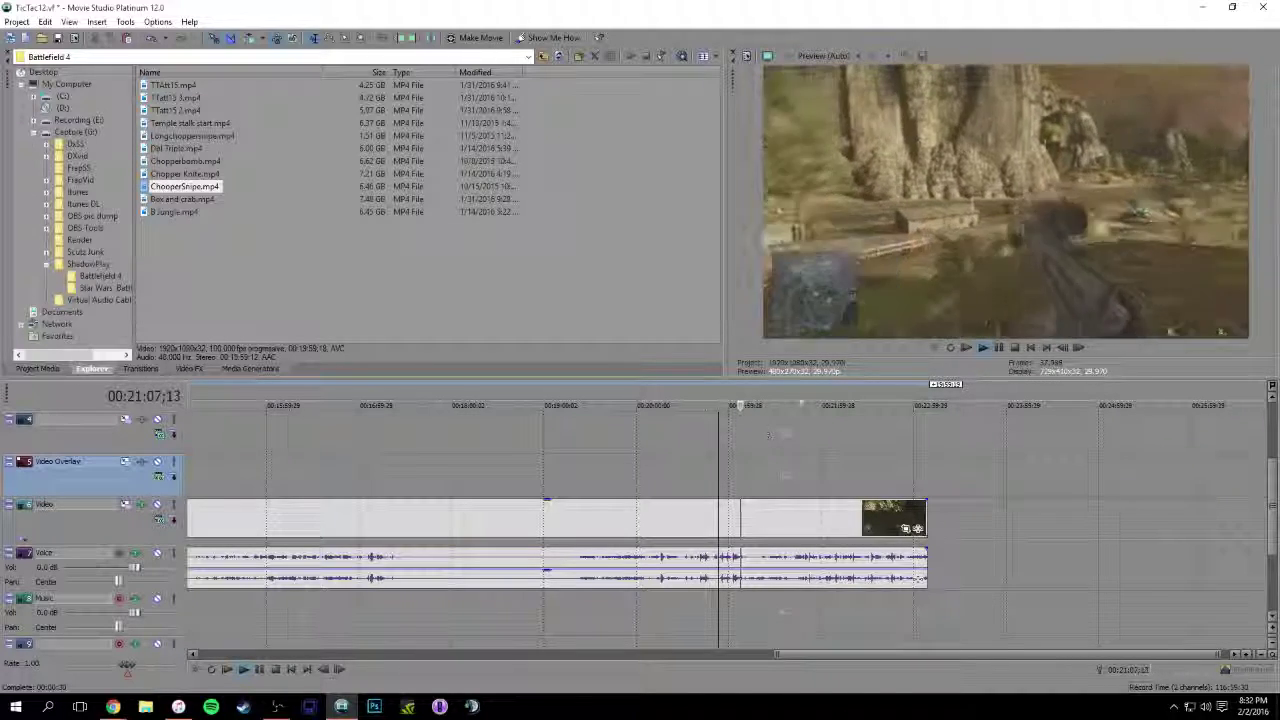
click(764, 400)
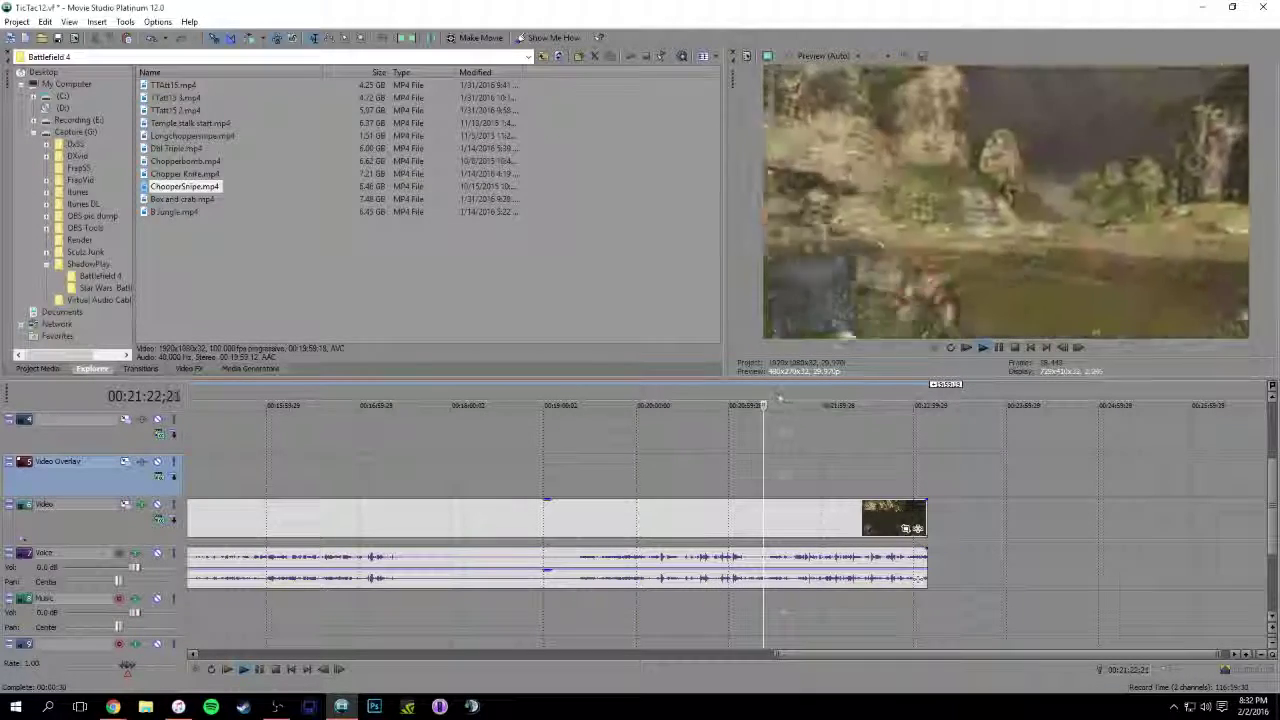
click(779, 400)
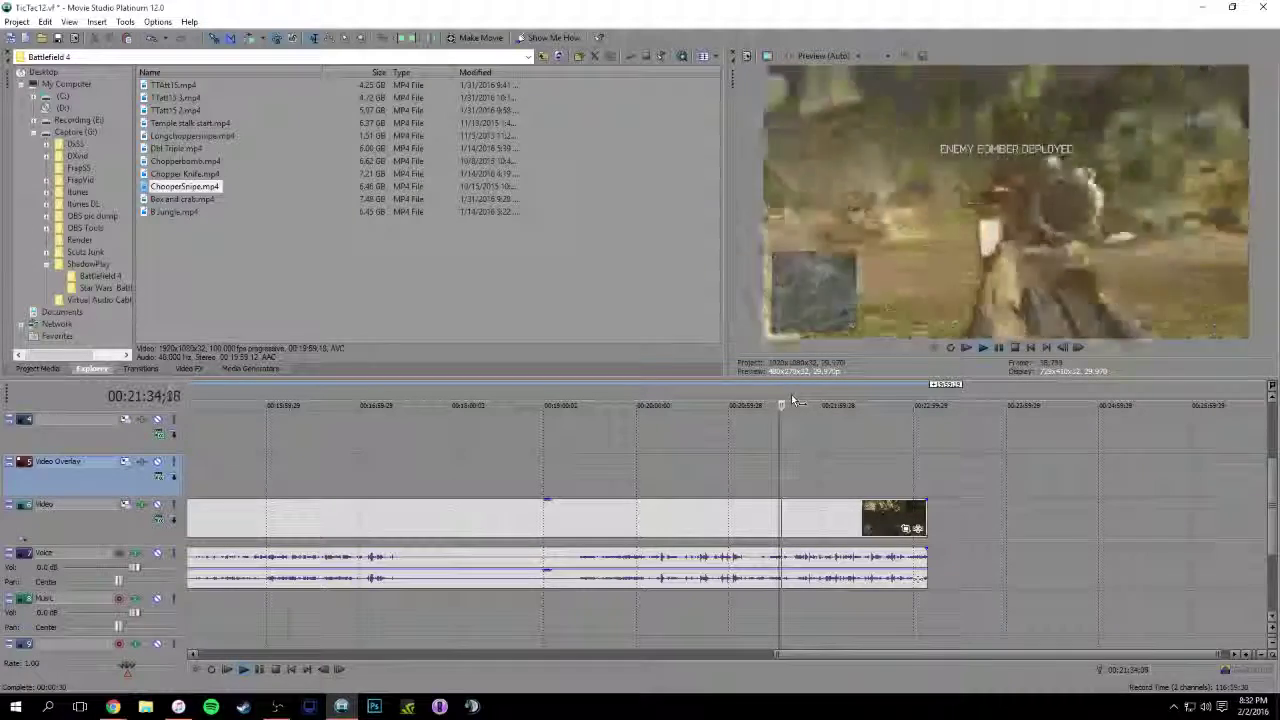
click(797, 403)
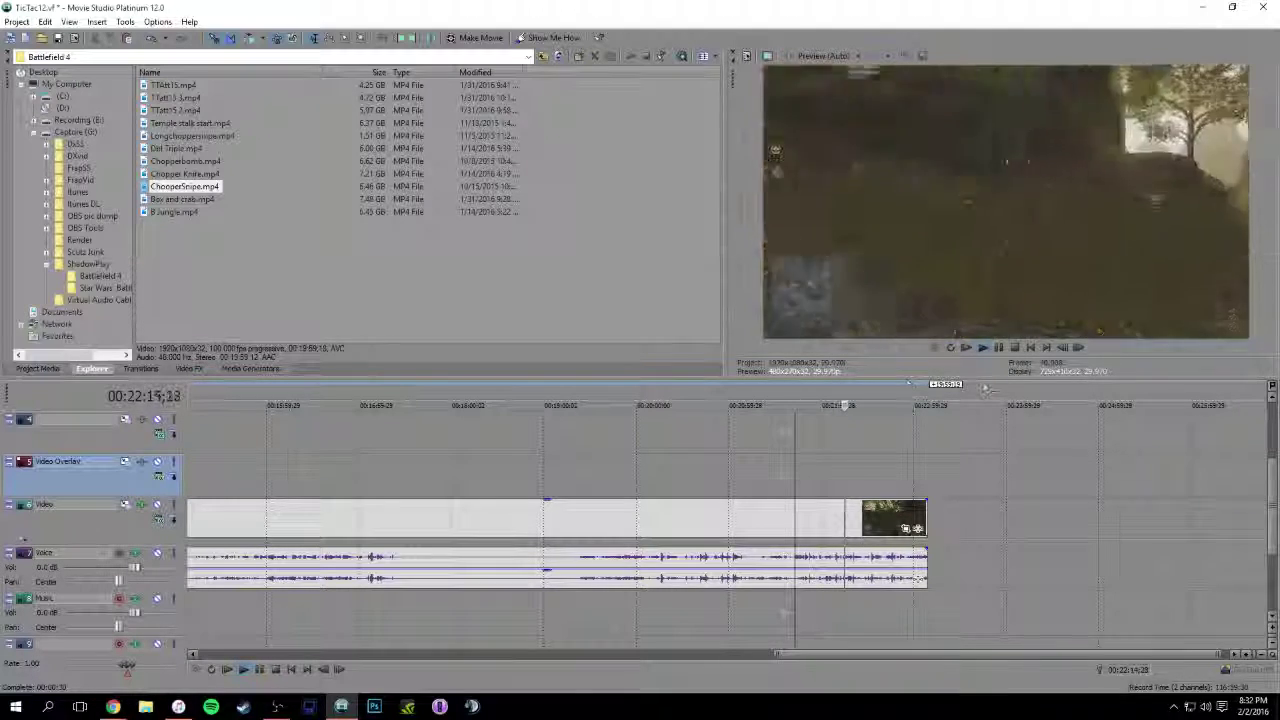
key(space)
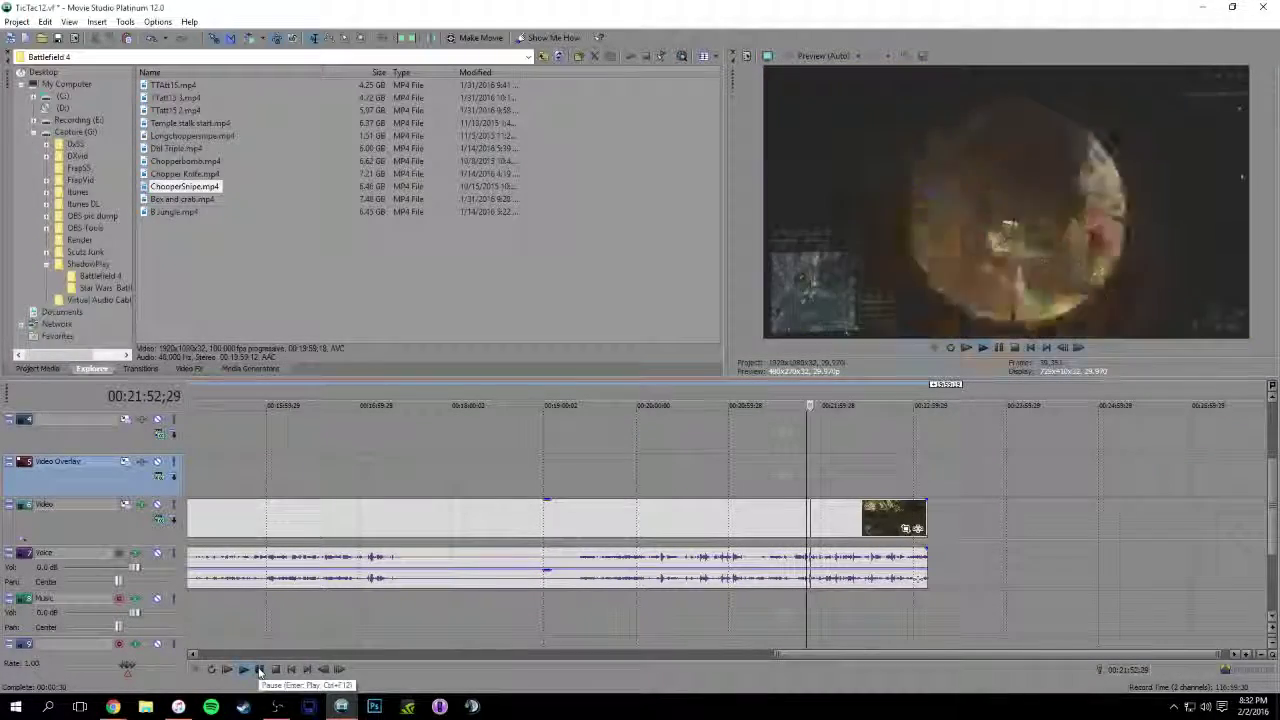
Split the ChopperSnipe clip at about 00:22:05;03 and delete the long part before the cut
click(829, 403)
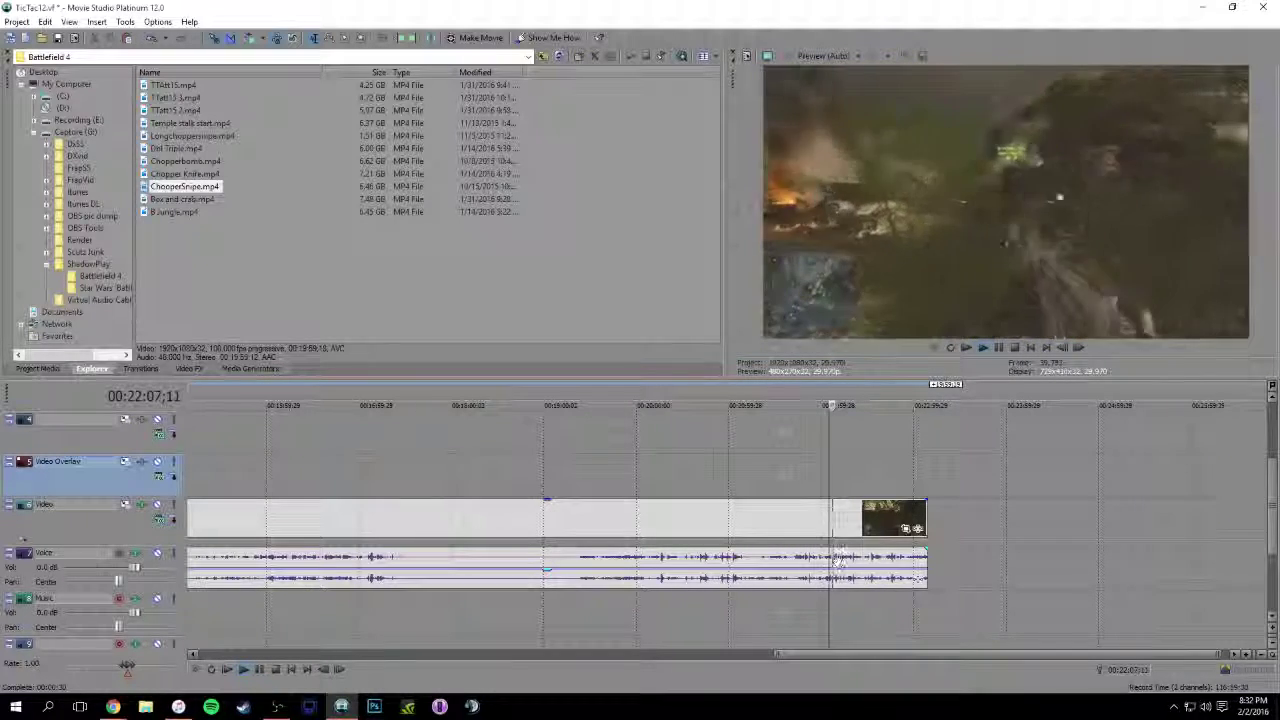
mouse_move(774, 575)
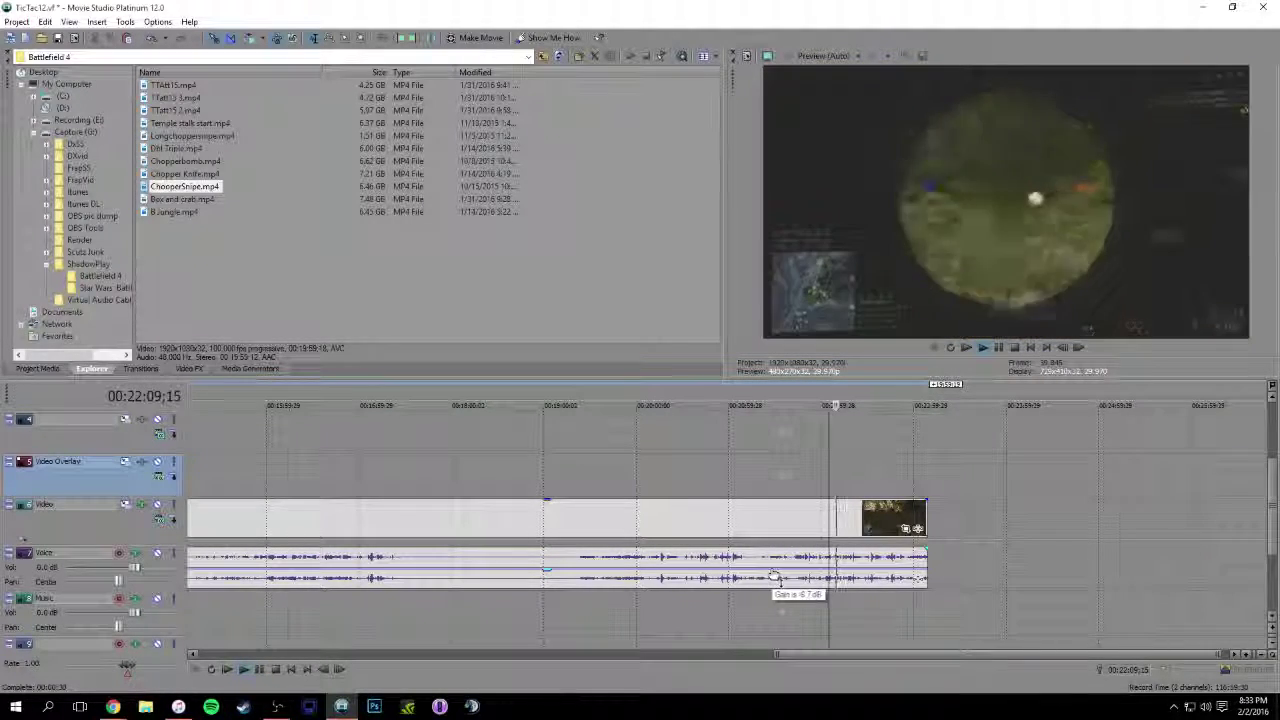
key(space)
key(space)
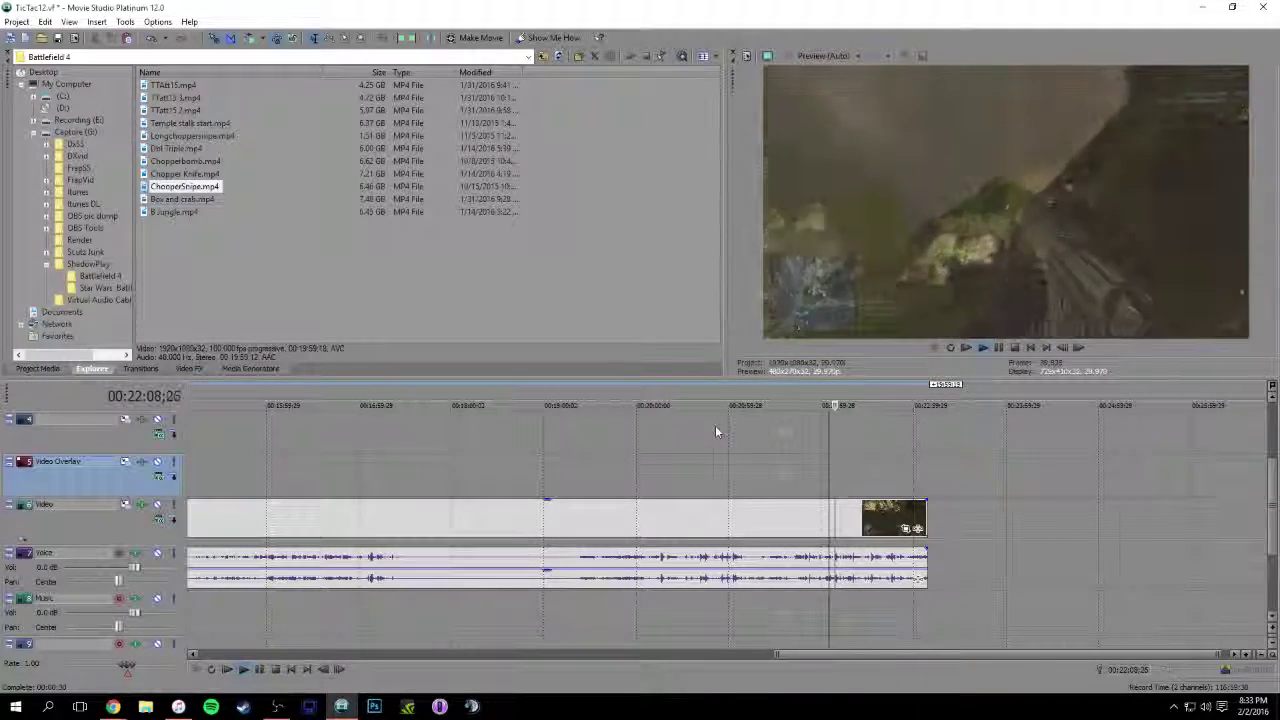
click(686, 515)
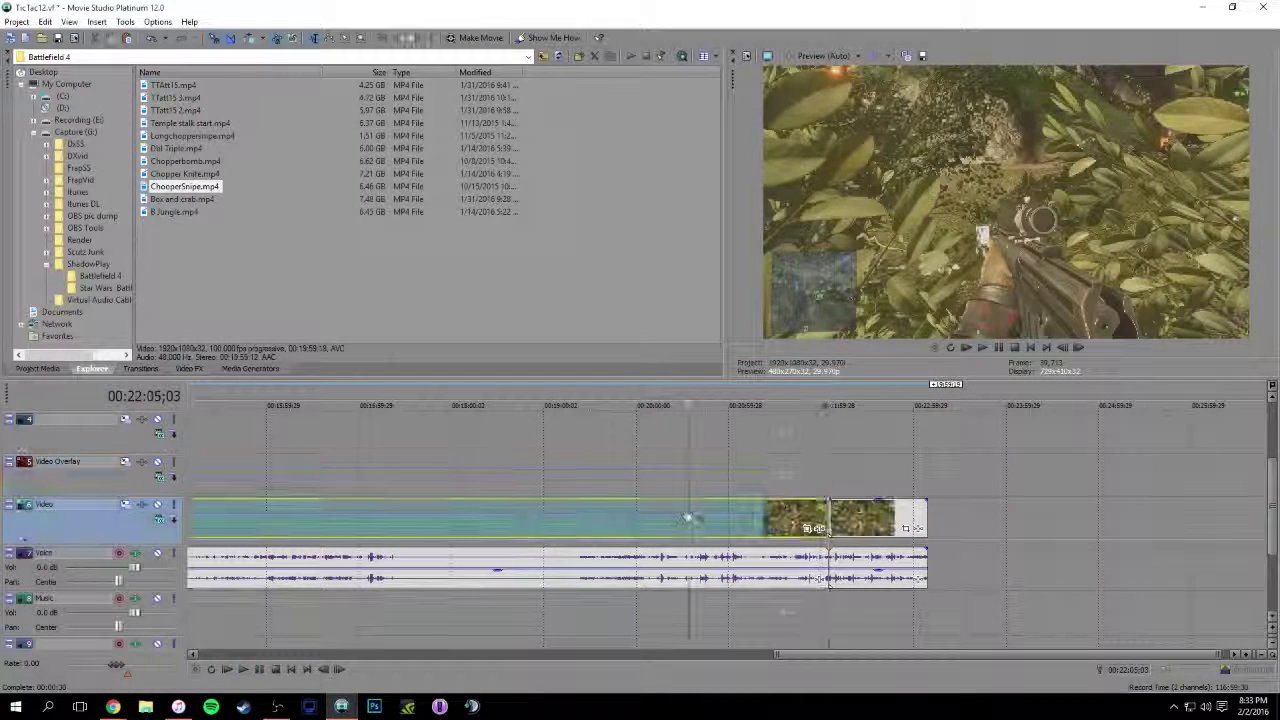
key(Delete)
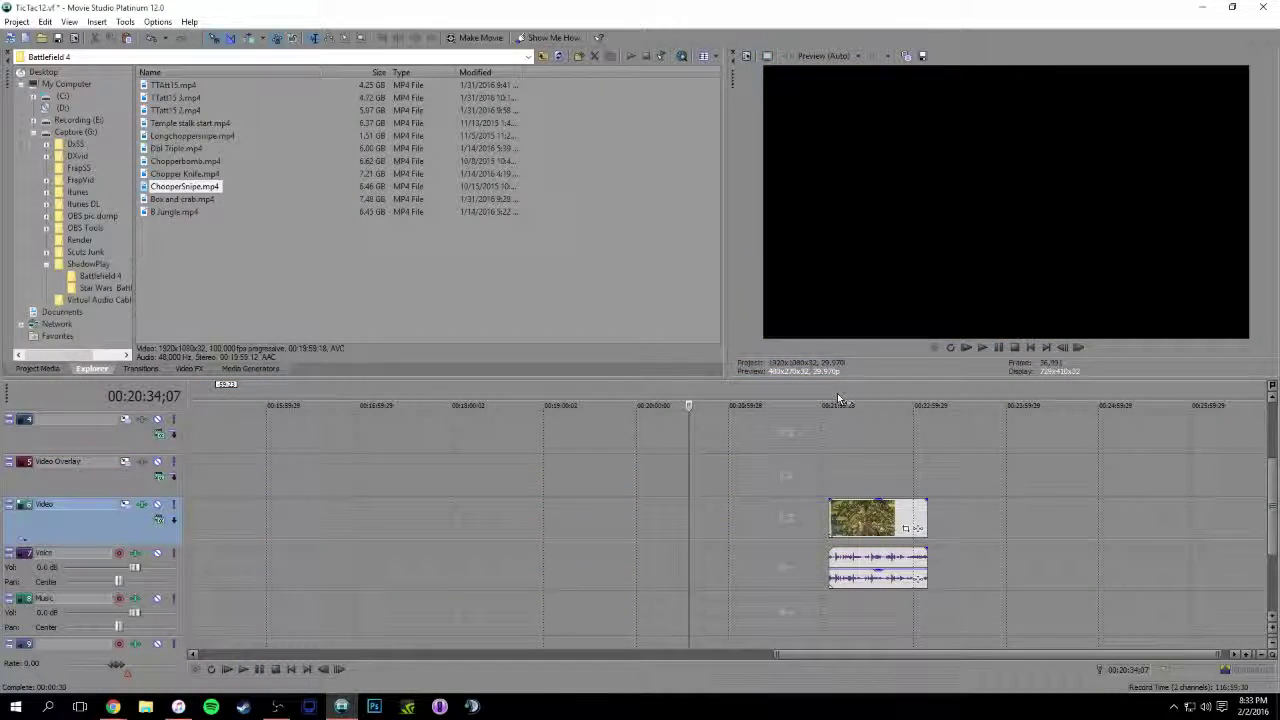
Play back the remaining ChopperSnipe part, split it at about 00:22:26;13 and delete everything after the cut
click(838, 402)
key(space)
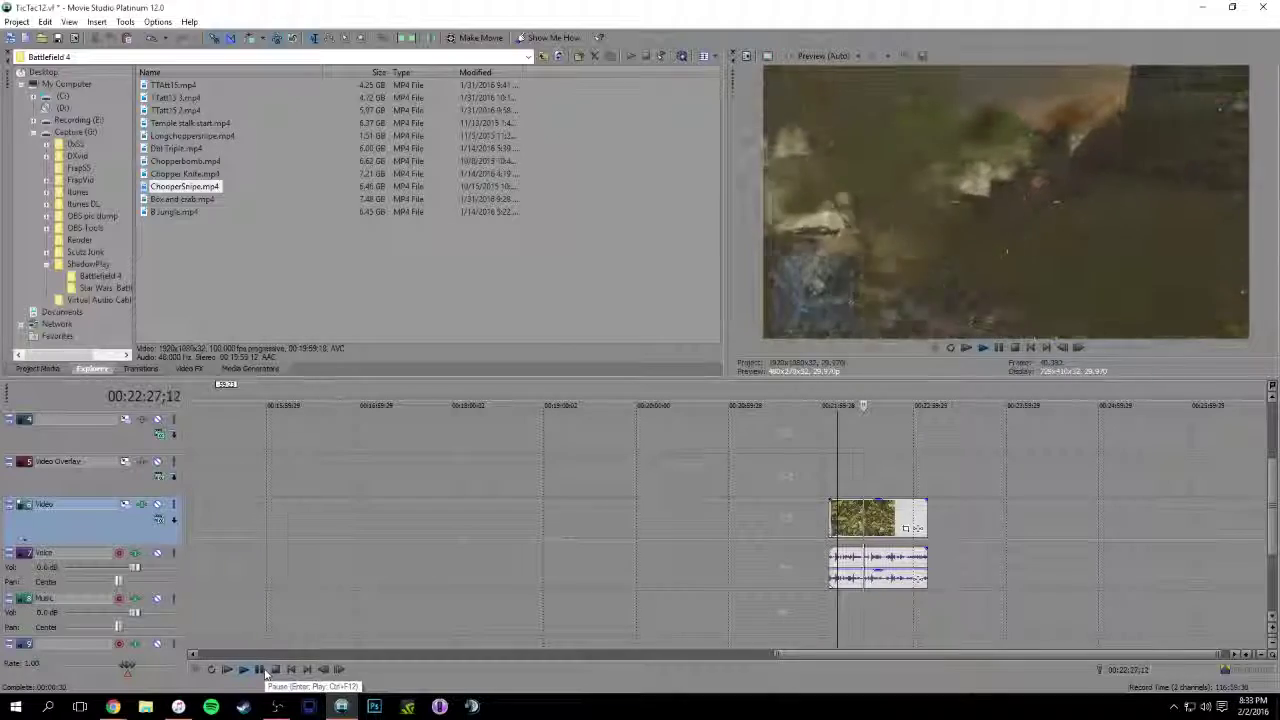
click(262, 671)
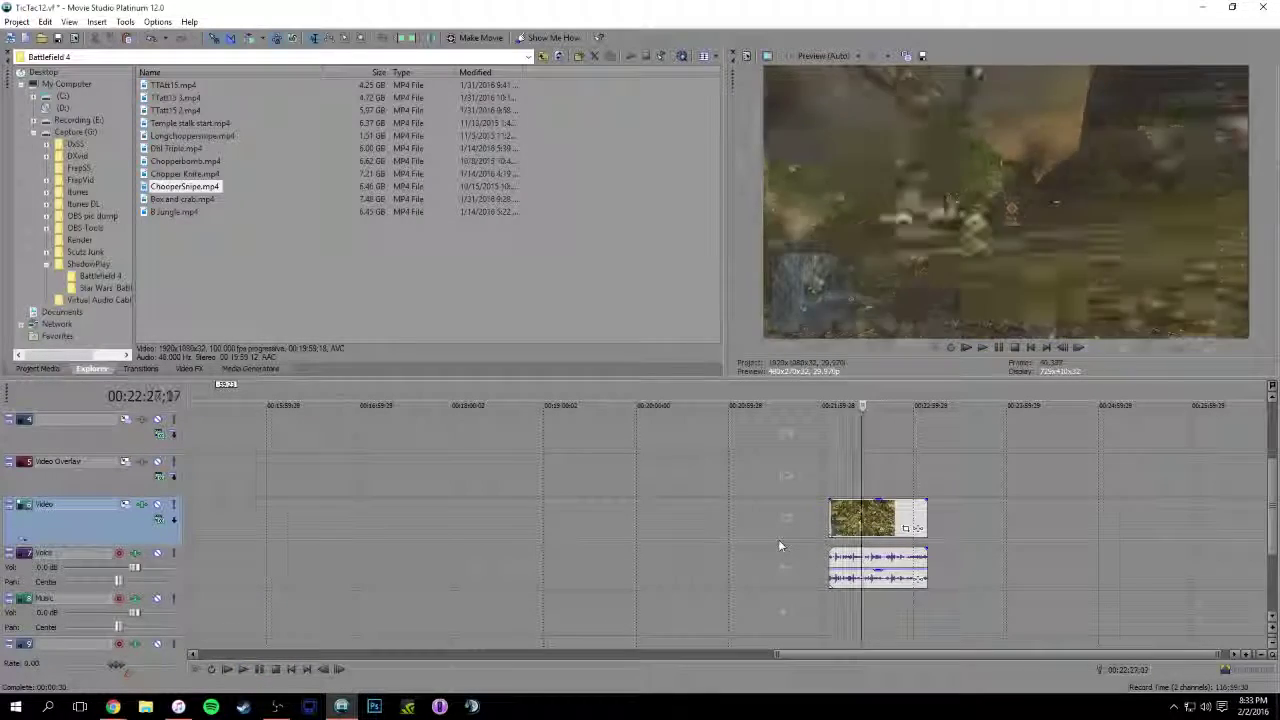
key(Left)
key(Left)
key(Left)
key(Left)
key(Left)
key(Left)
key(Left)
key(Left)
key(Left)
key(Left)
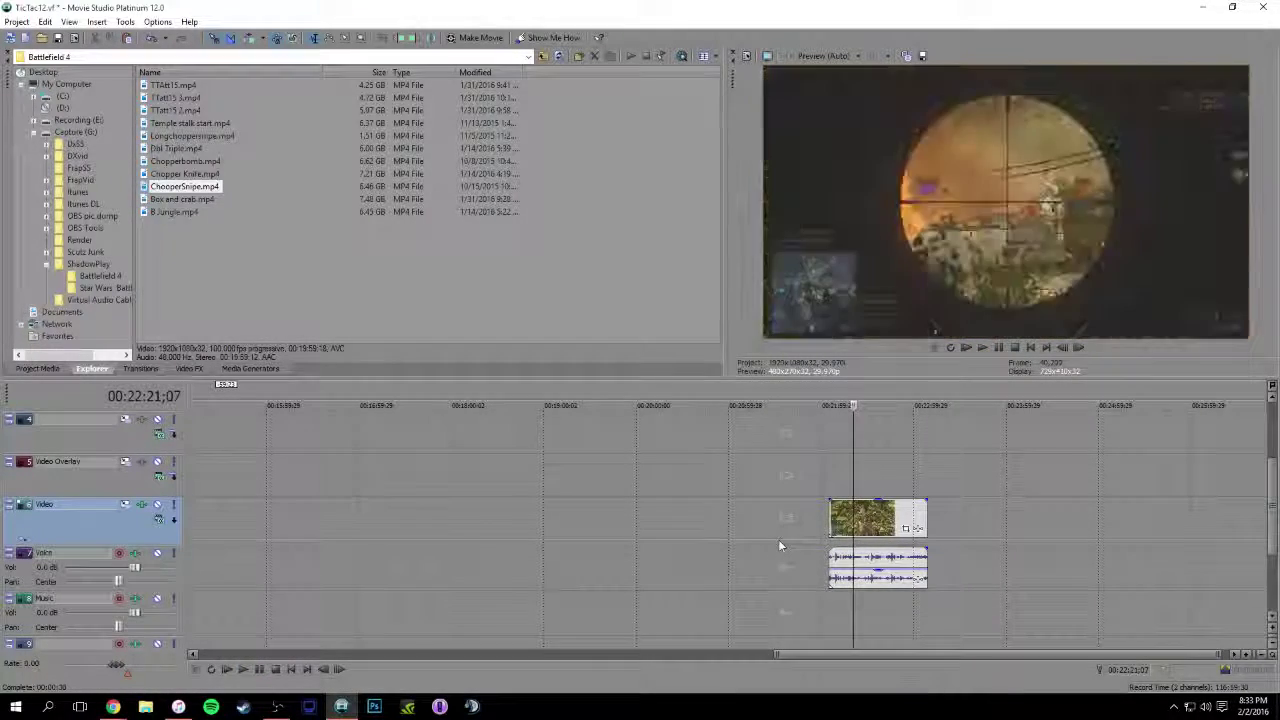
key(l)
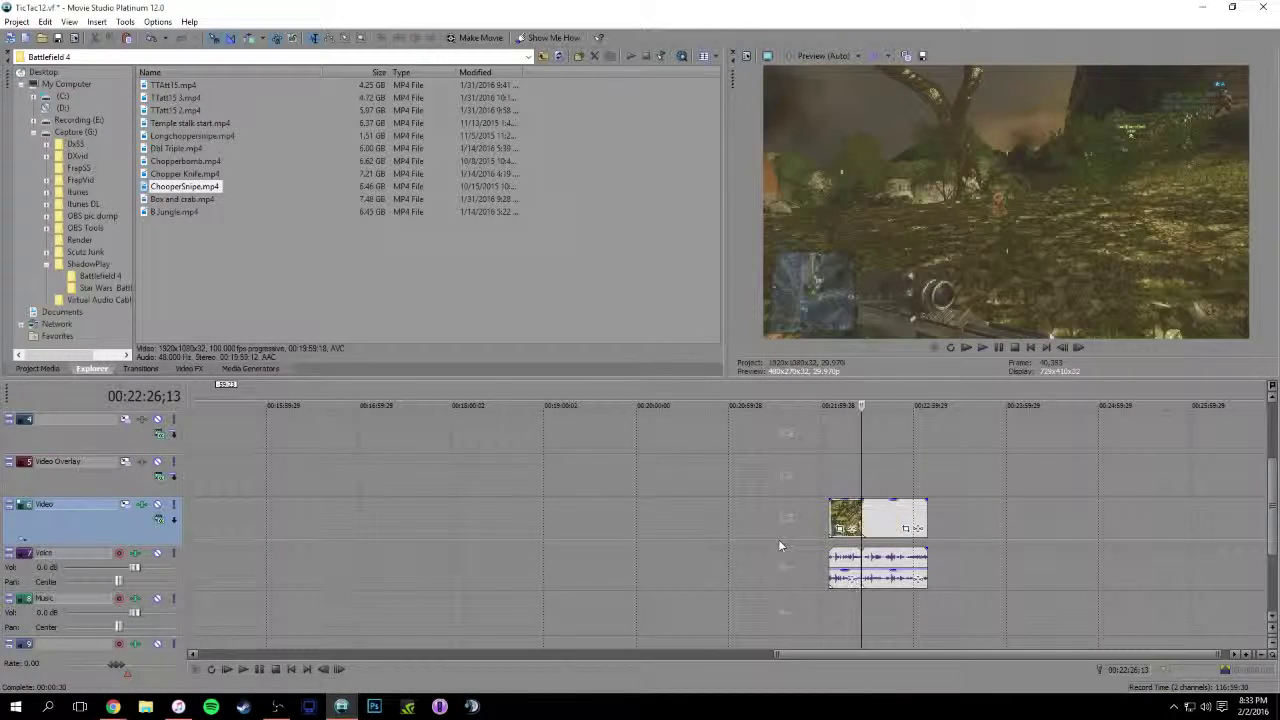
key(s)
key(Delete)
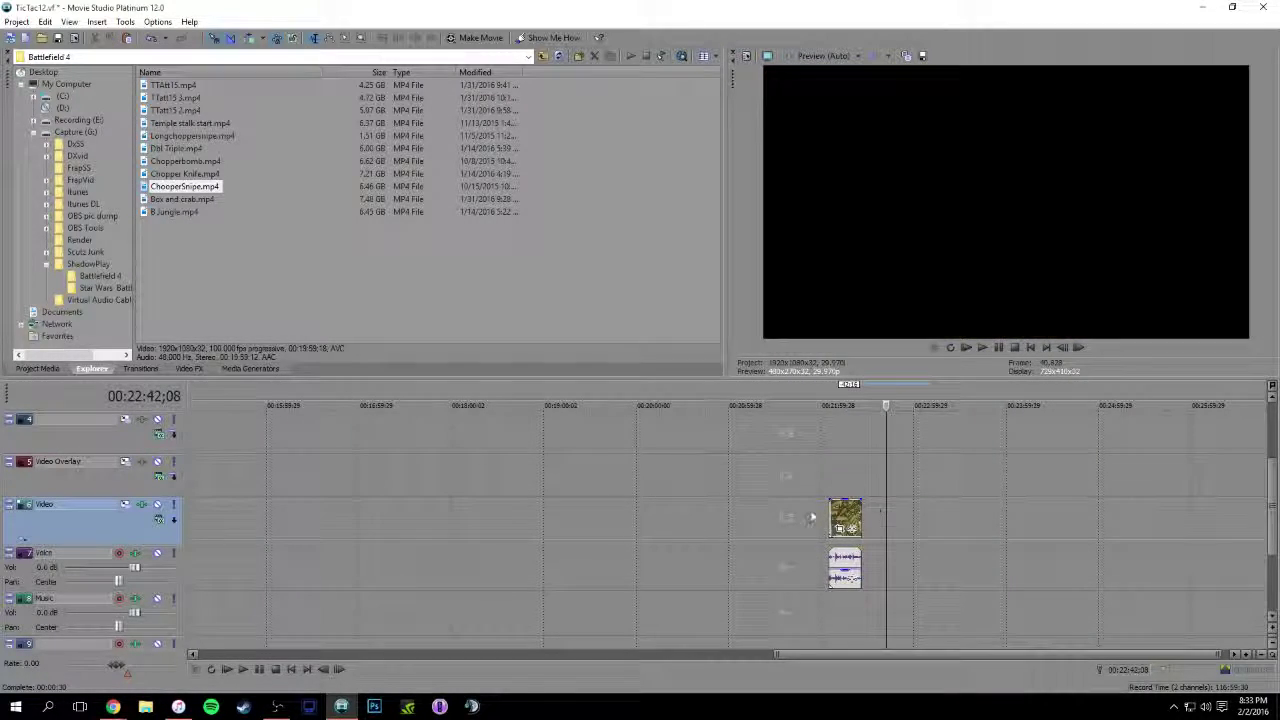
Cut the trimmed ChopperSnipe clip from its place far along the Video track
click(848, 519)
scroll(850, 522, down, 1)
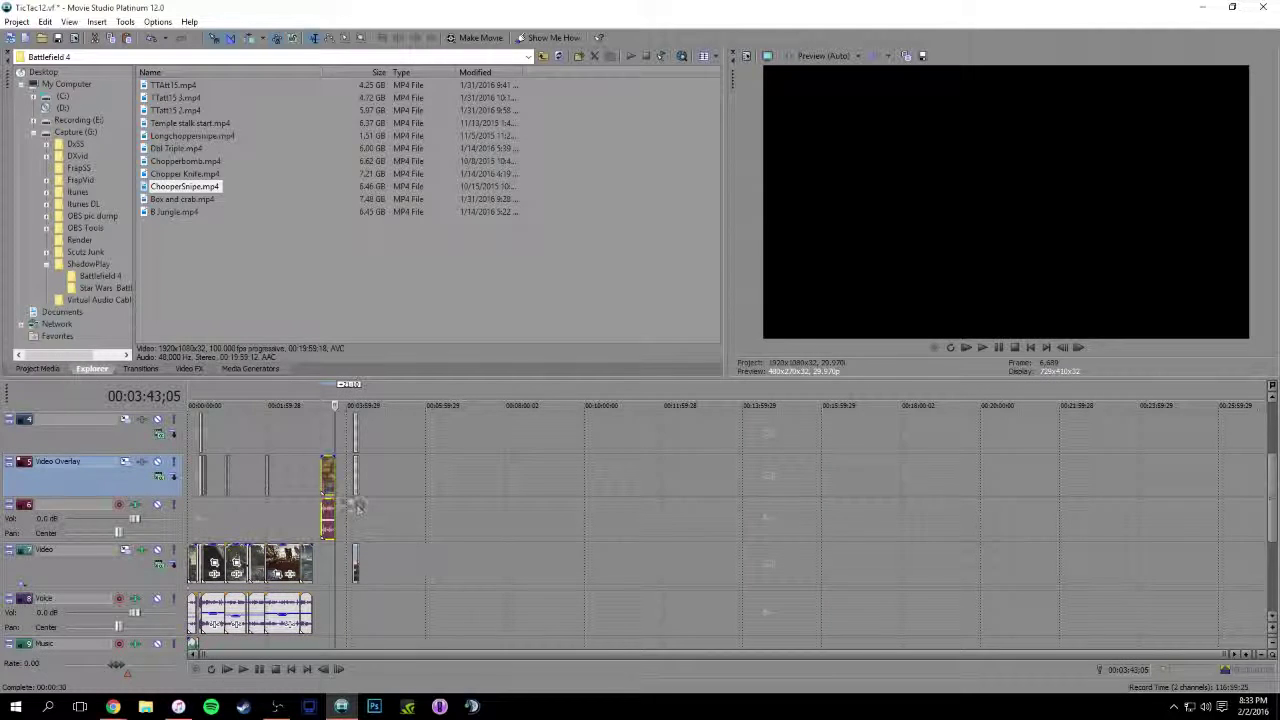
drag(328, 478, 325, 570)
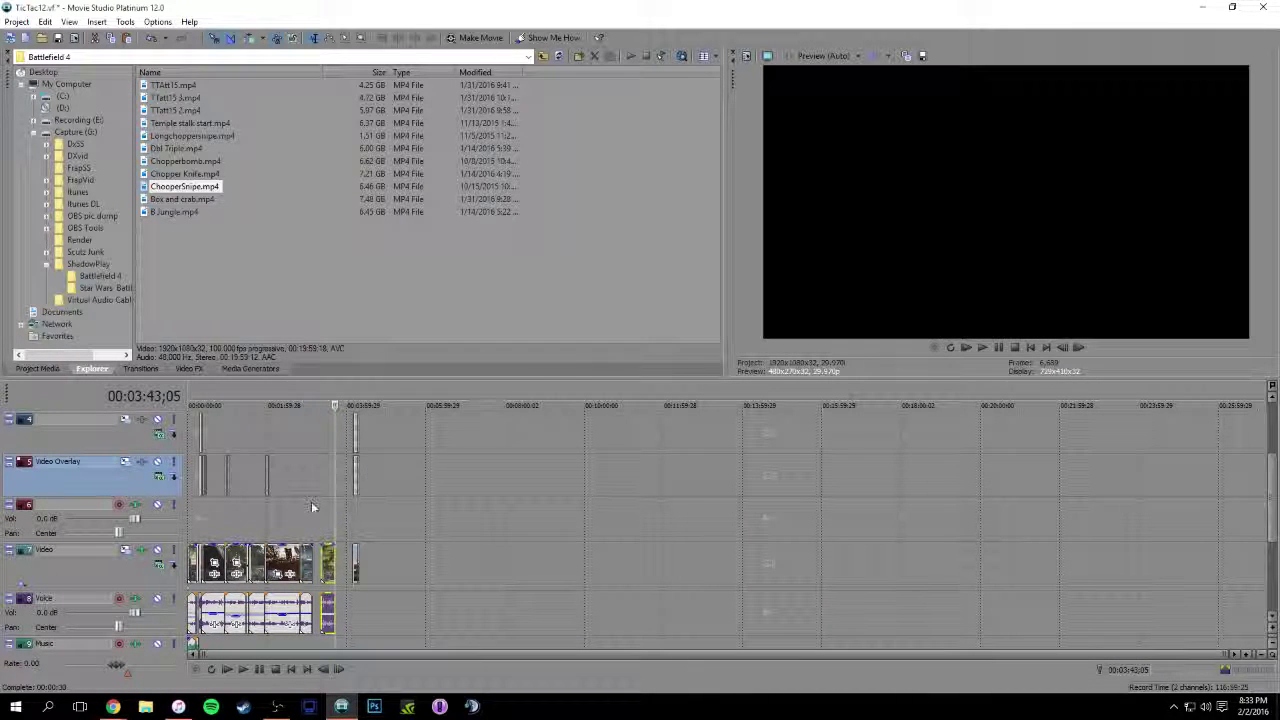
key(ctrl+z)
key(ctrl+z)
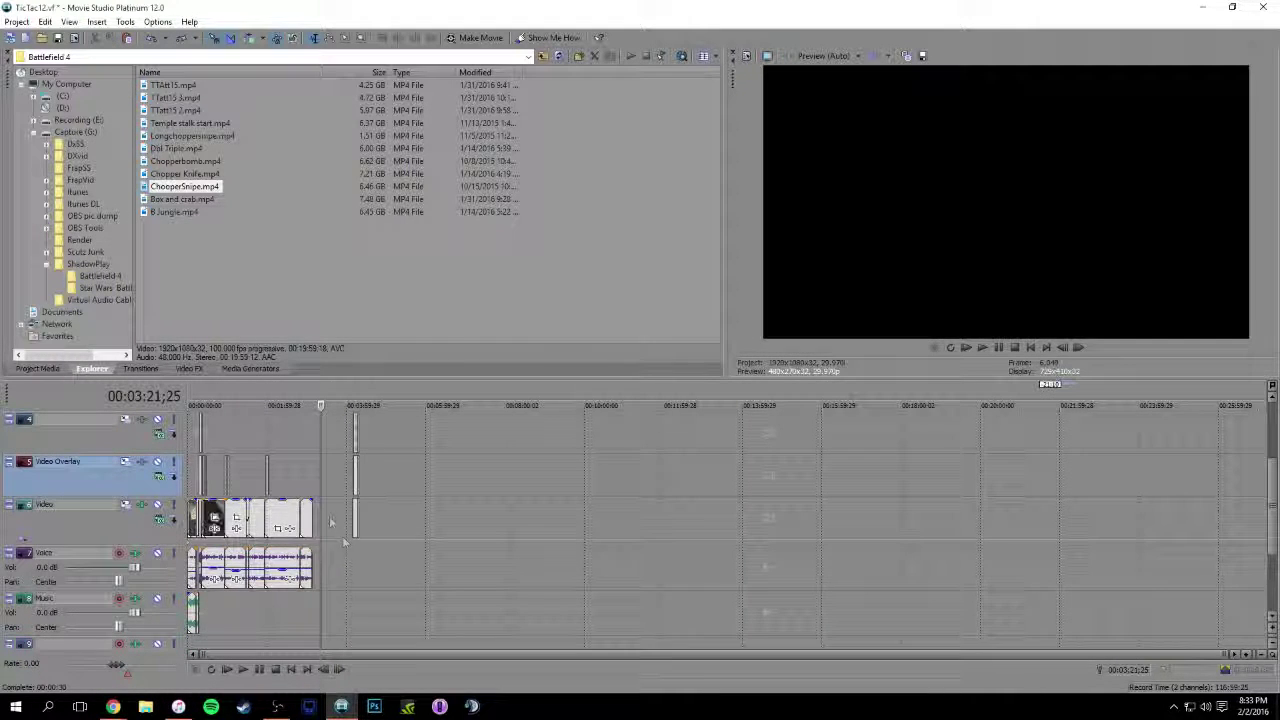
Paste the trimmed ChopperSnipe clip on the Video track and move it back to overlap the end of the last joined clip
click(328, 528)
key(ctrl+v)
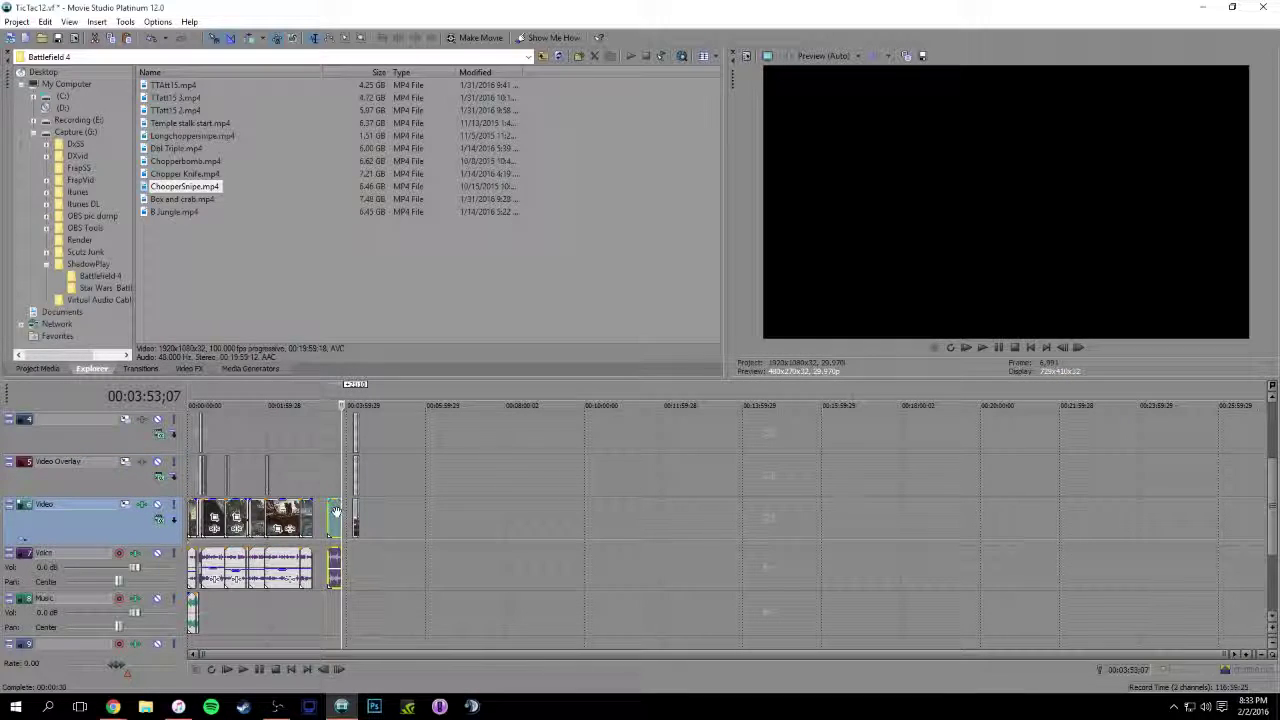
click(334, 476)
scroll(334, 476, up, 5)
click(696, 521)
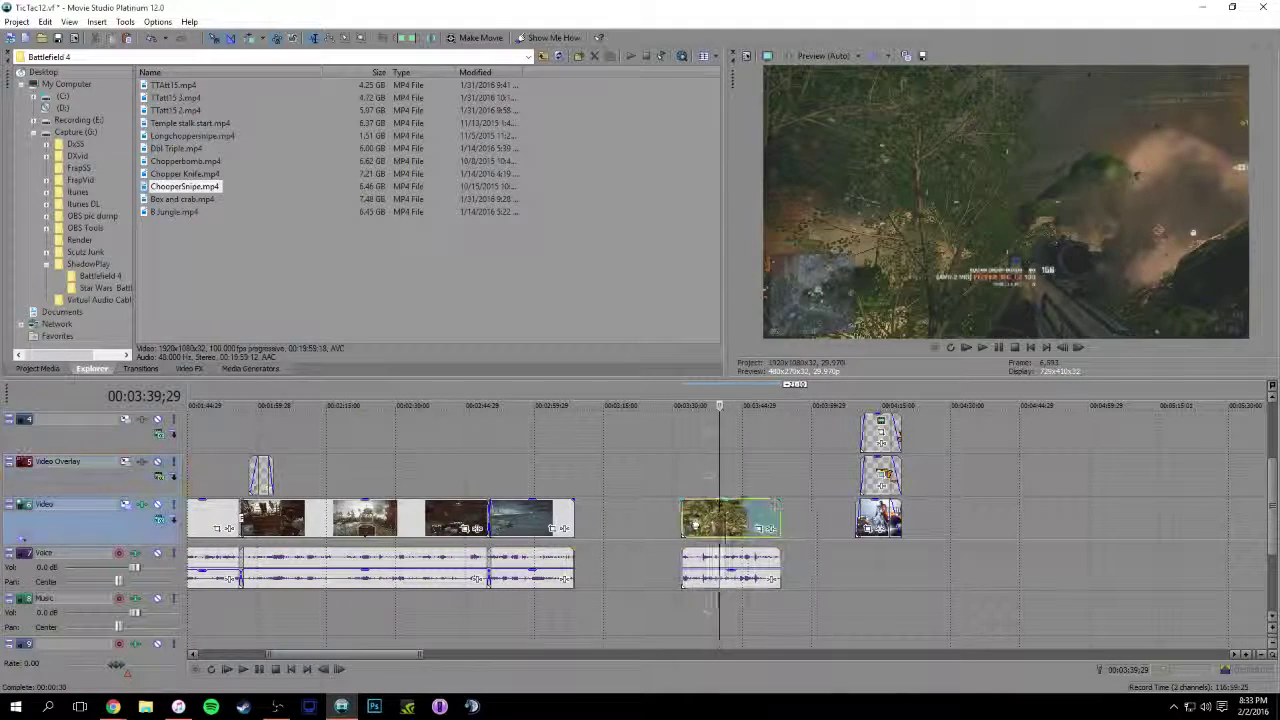
drag(695, 523, 583, 535)
click(577, 476)
scroll(585, 465, up, 5)
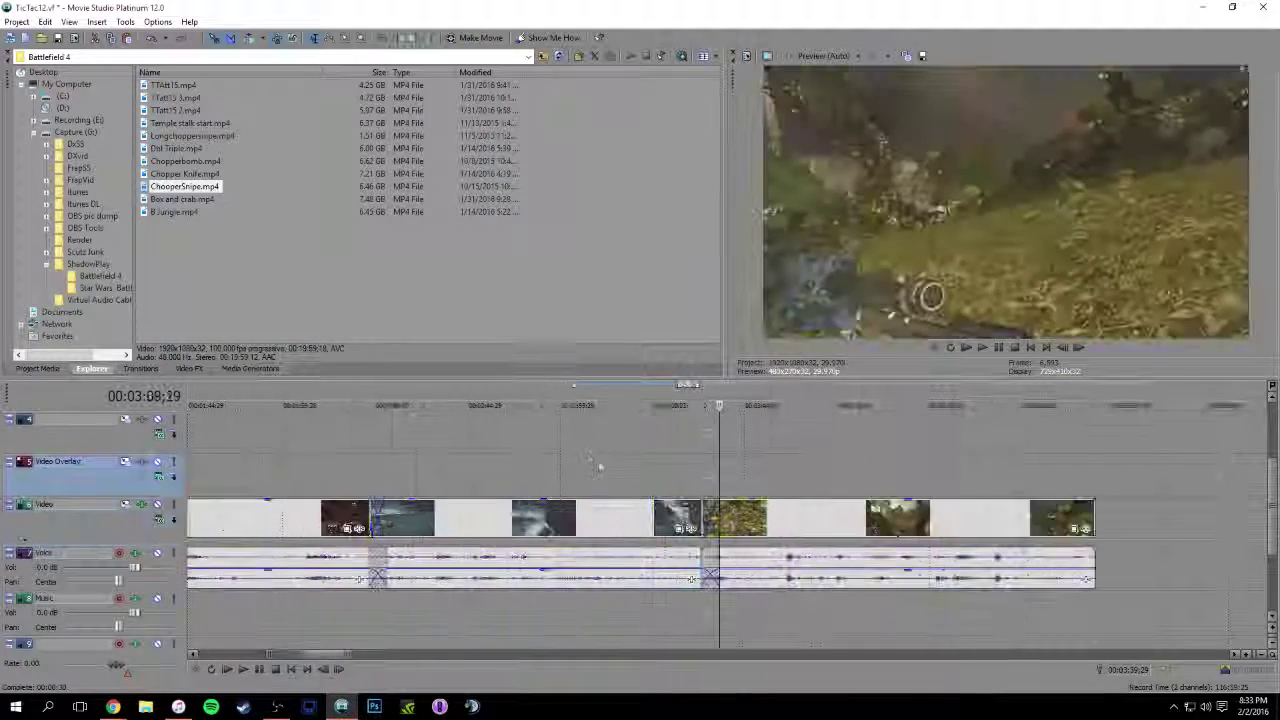
Apply the default Flash transition to the new overlap and tint it orange with saturation 0.92 and value 0.99
click(142, 368)
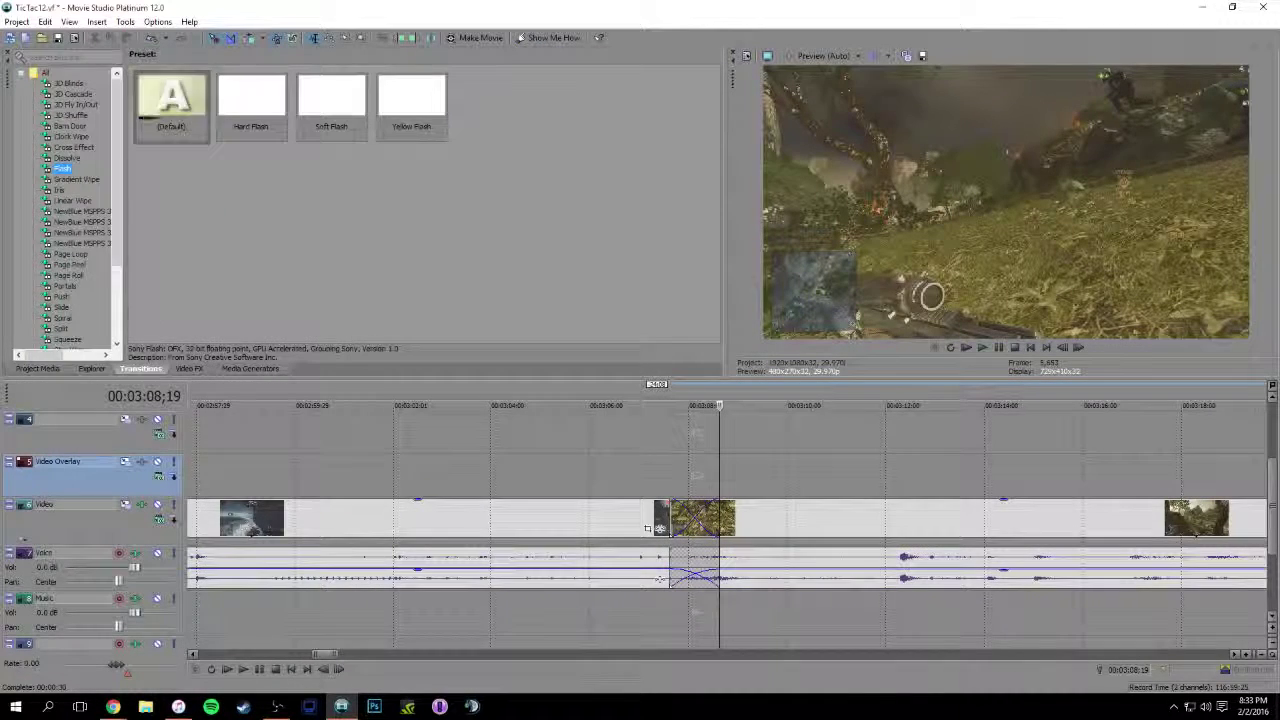
drag(171, 104, 694, 517)
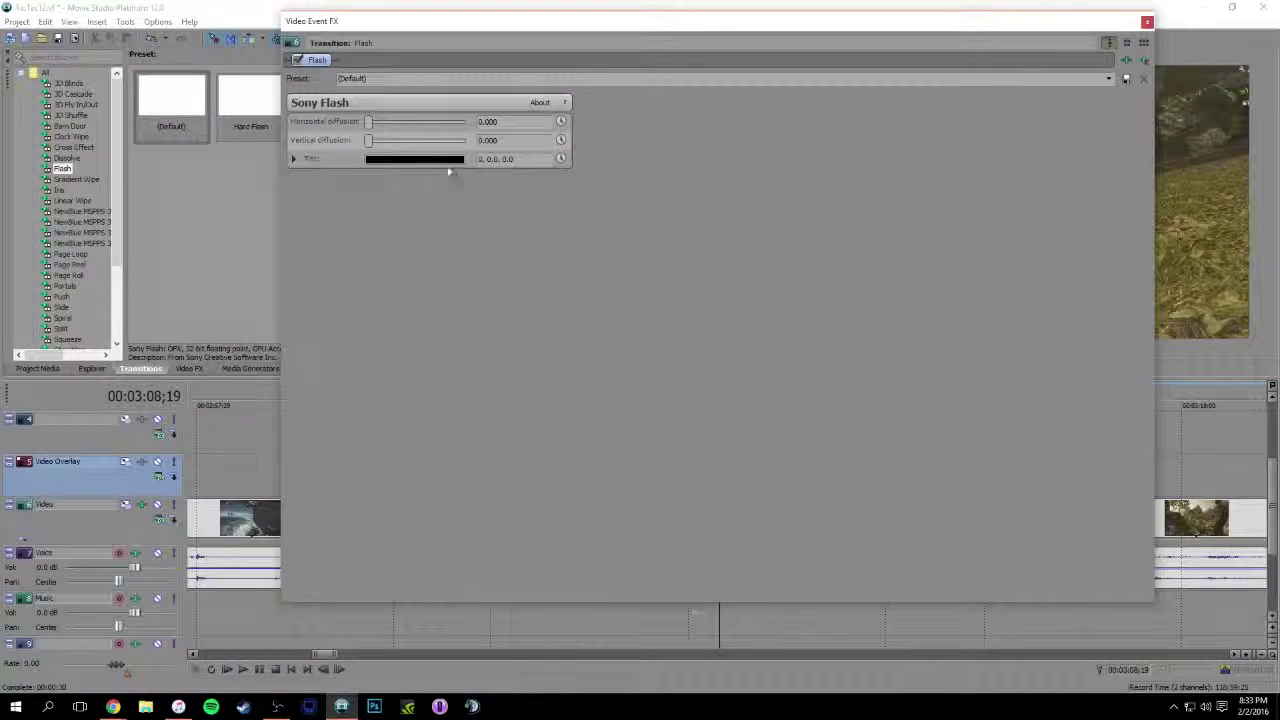
click(448, 161)
click(419, 196)
drag(448, 316, 450, 312)
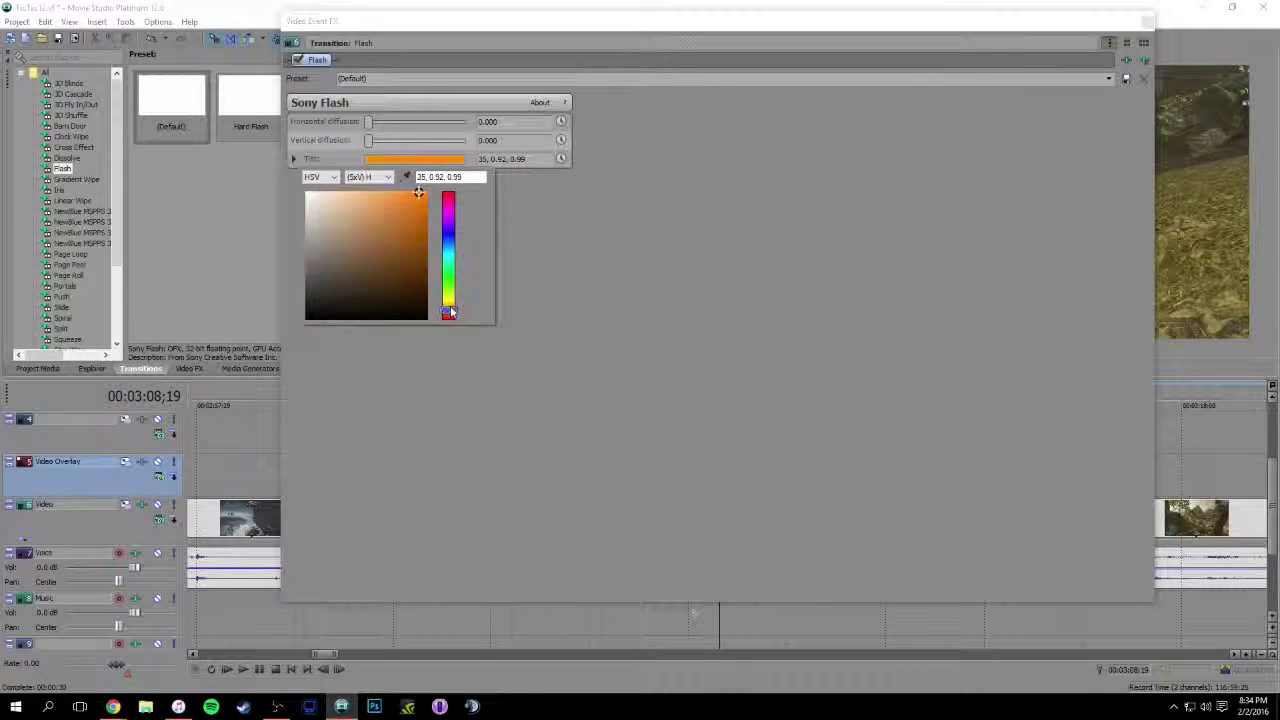
click(1147, 23)
click(1147, 21)
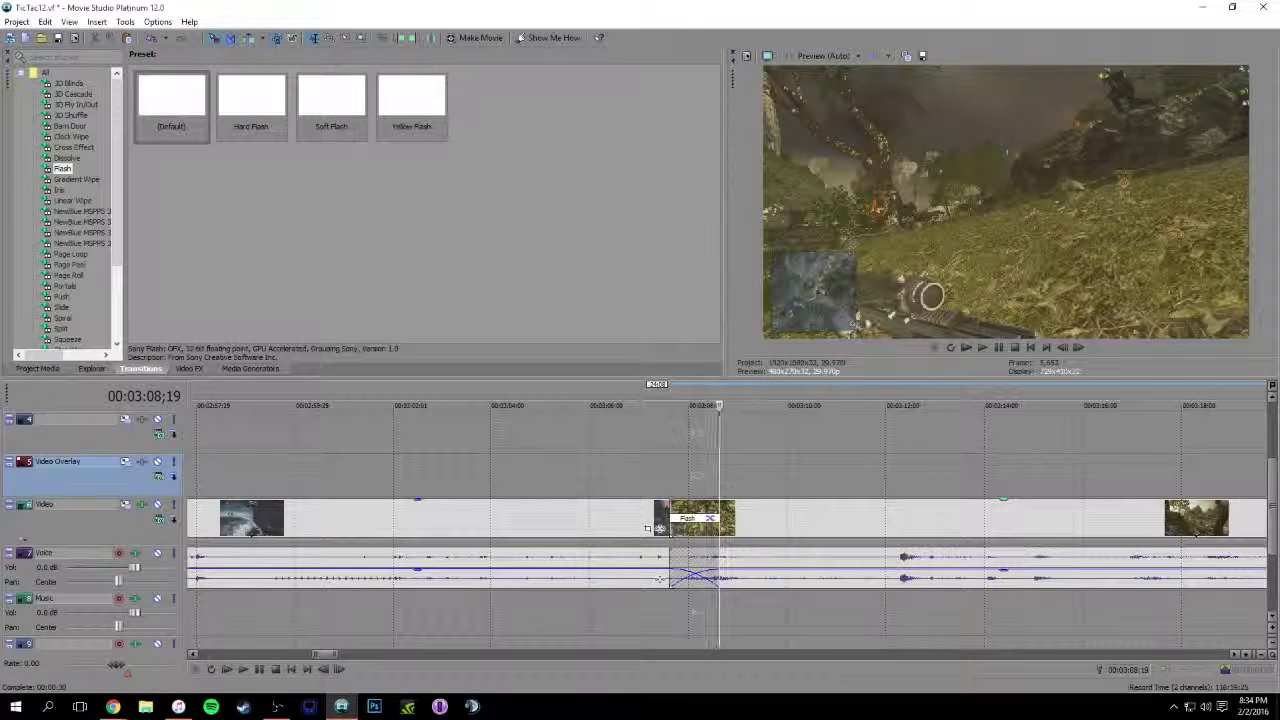
Play back the Flash transition into the ChopperSnipe clip from just before the join
click(661, 400)
key(space)
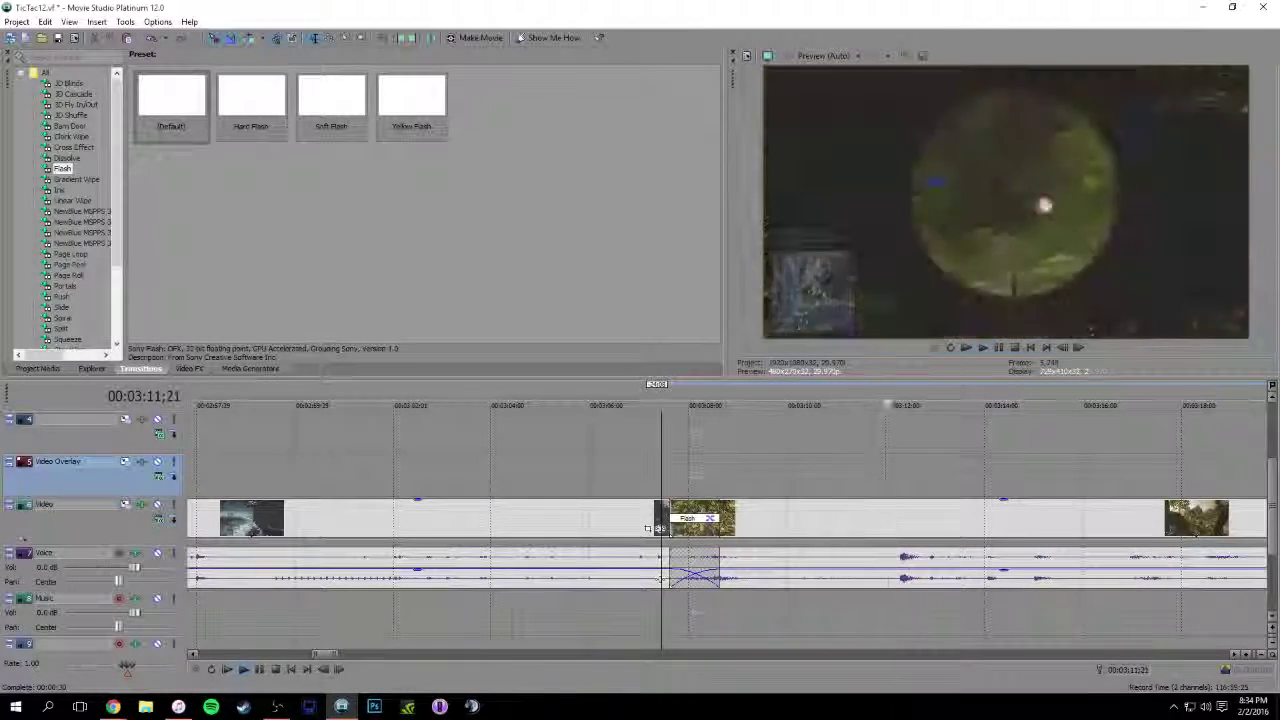
key(space)
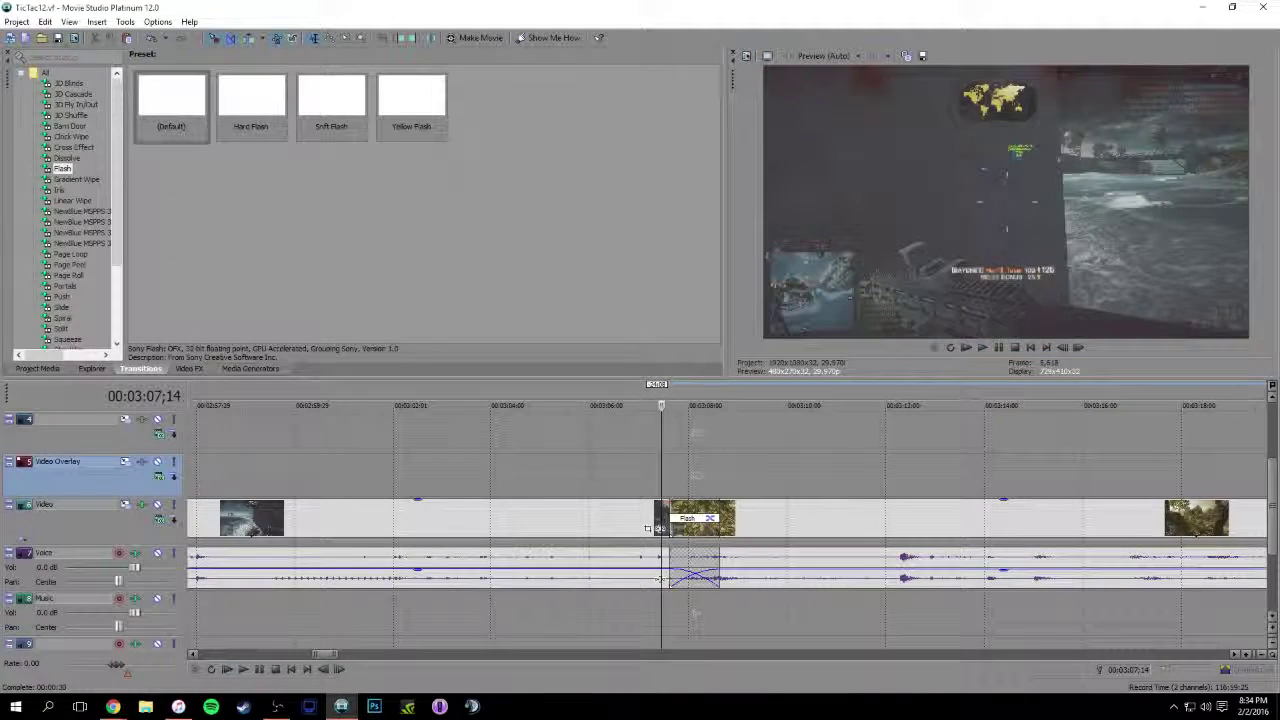
scroll(647, 528, down, 10)
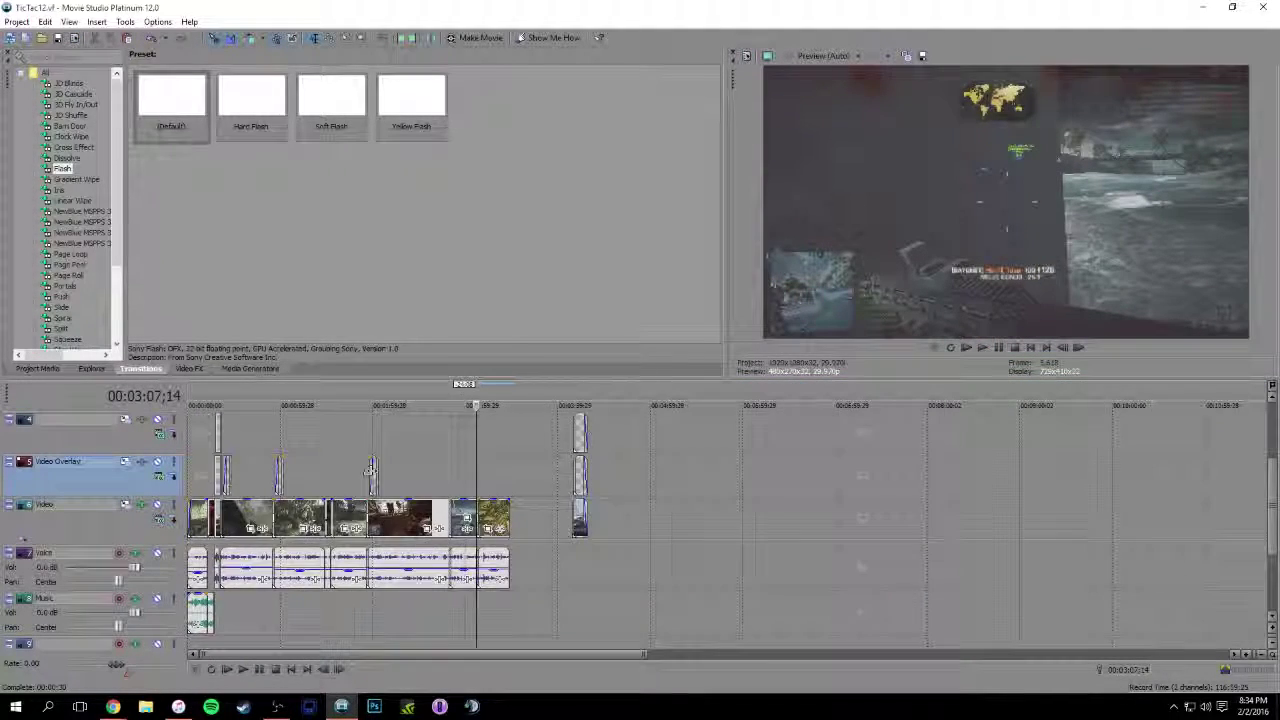
Copy the Box Crab title and paste it as a new copy on the Video Overlay track near the start of the ChopperSnipe clip
scroll(370, 470, up, 4)
click(309, 472)
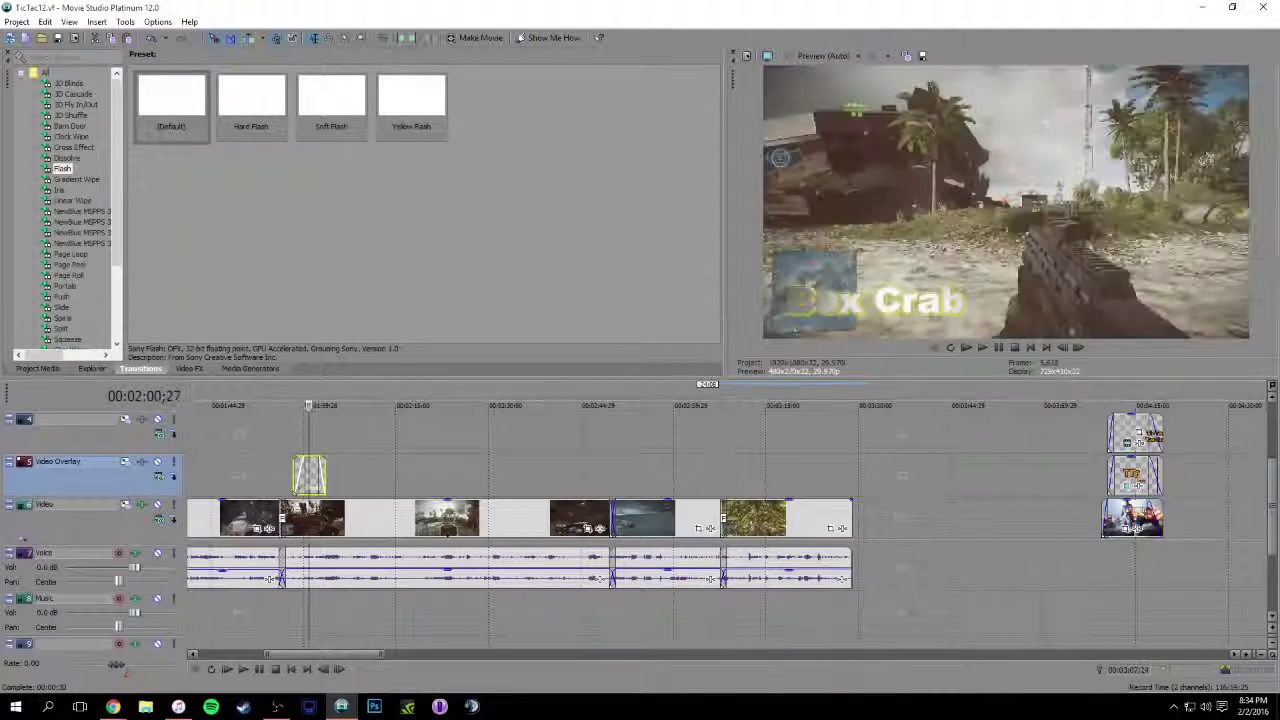
click(740, 470)
key(ctrl+v)
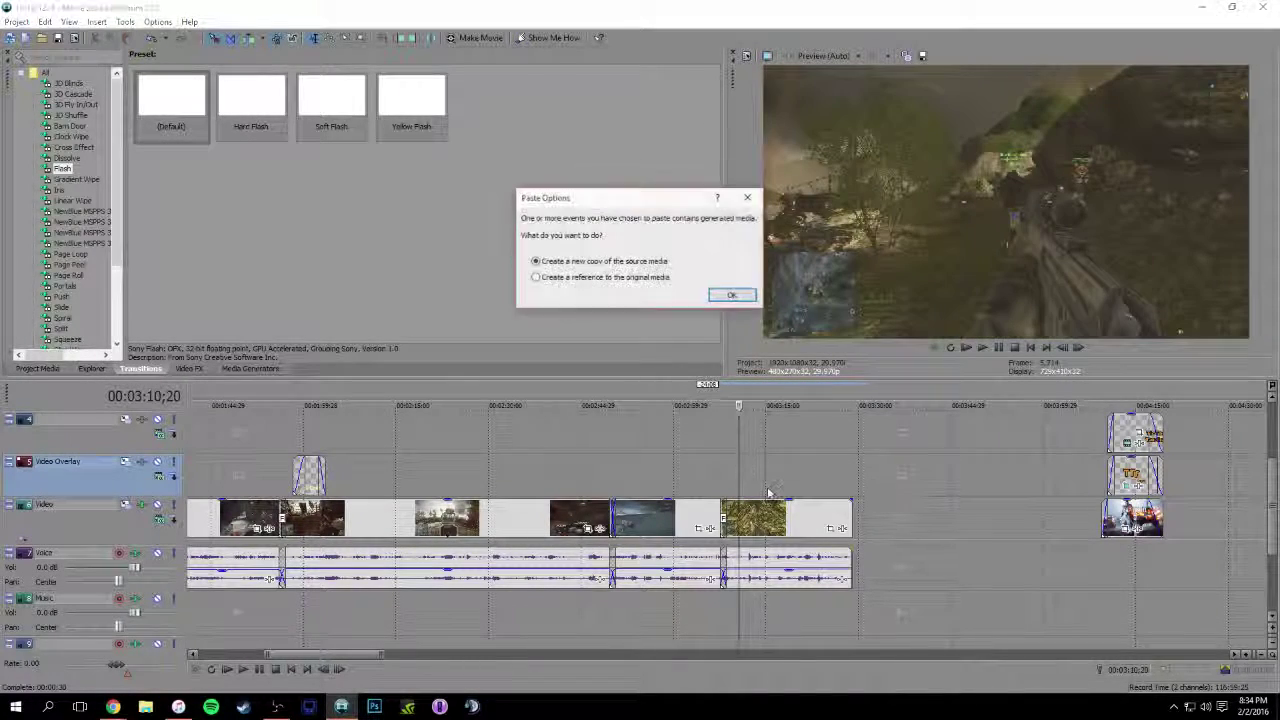
key(Return)
drag(766, 459, 743, 463)
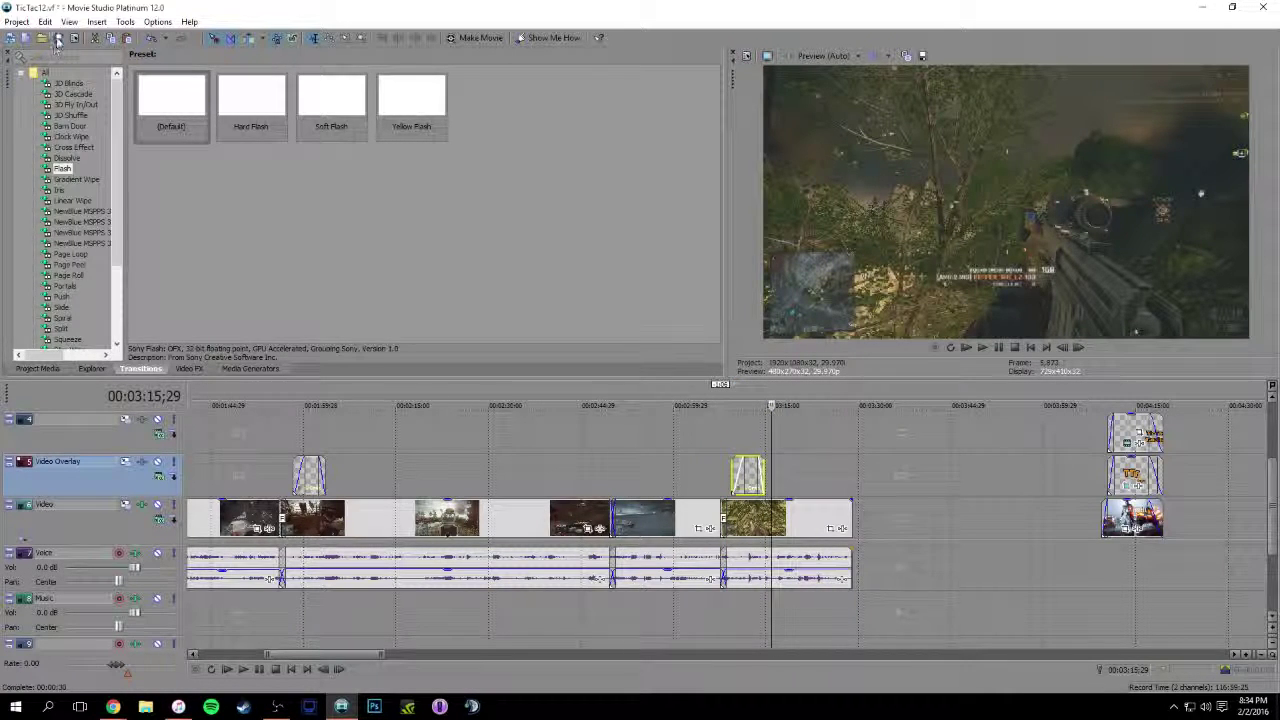
Change the text of the pasted title over the ChopperSnipe clip to "Chopper Hate" and close the title generator
scroll(563, 476, up, 6)
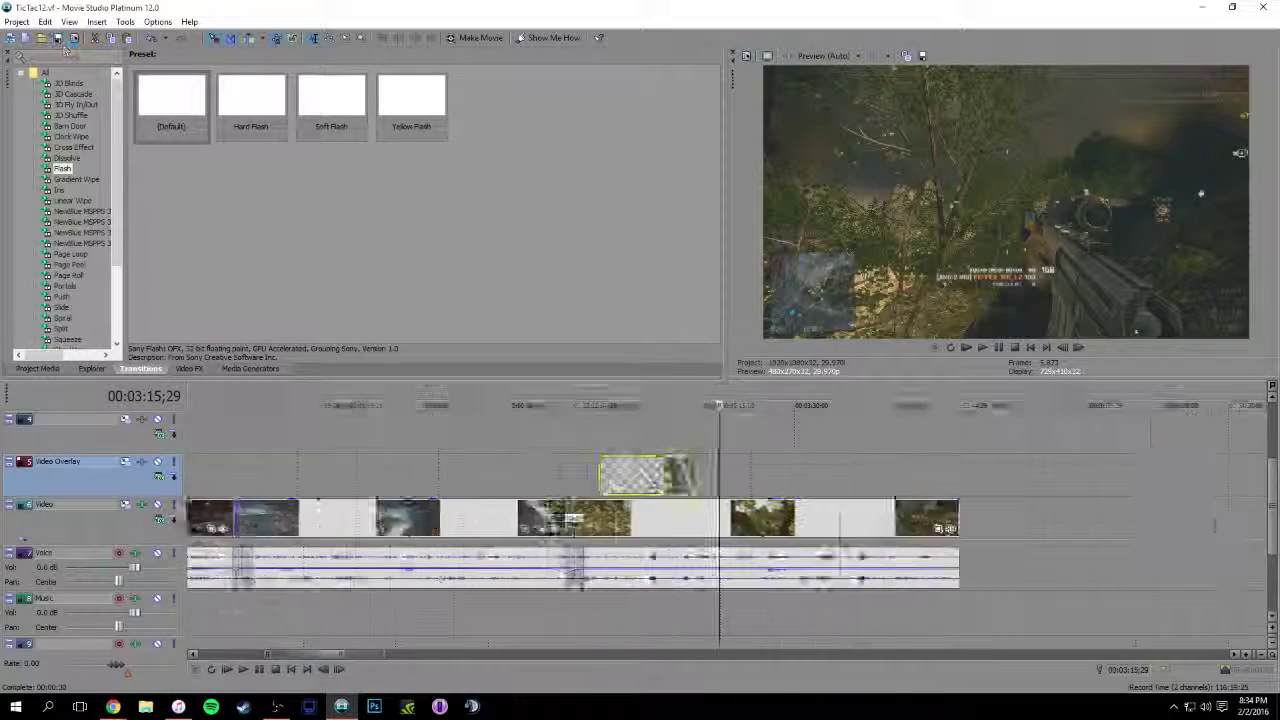
click(592, 485)
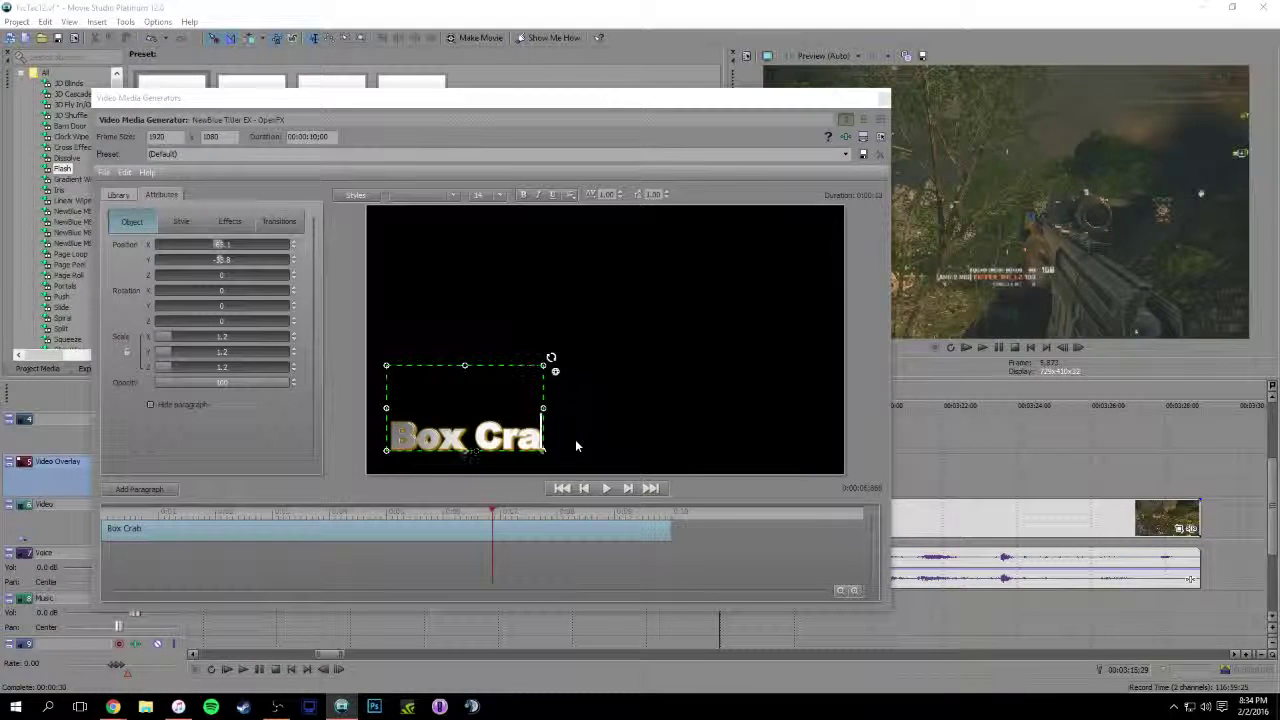
key(BackSpace)
key(BackSpace)
key(BackSpace)
key(BackSpace)
key(BackSpace)
key(BackSpace)
key(BackSpace)
text(Ch)
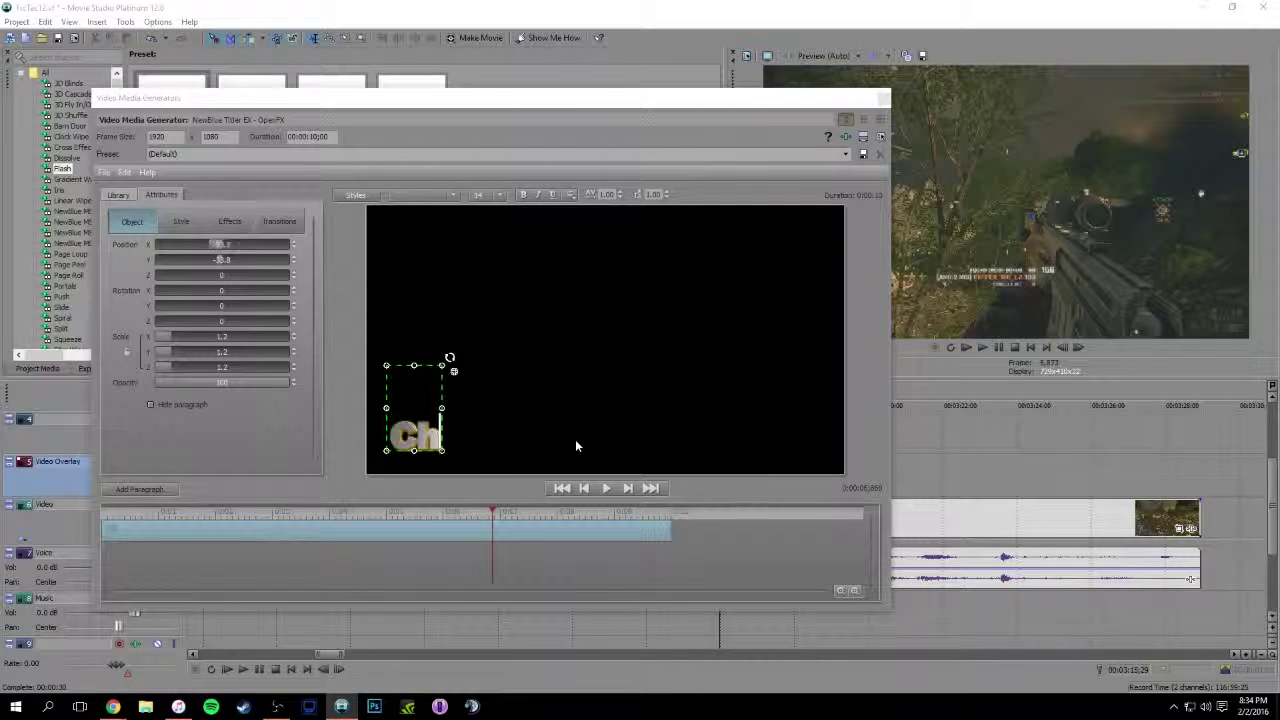
text(opper GH)
key(BackSpace)
key(BackSpace)
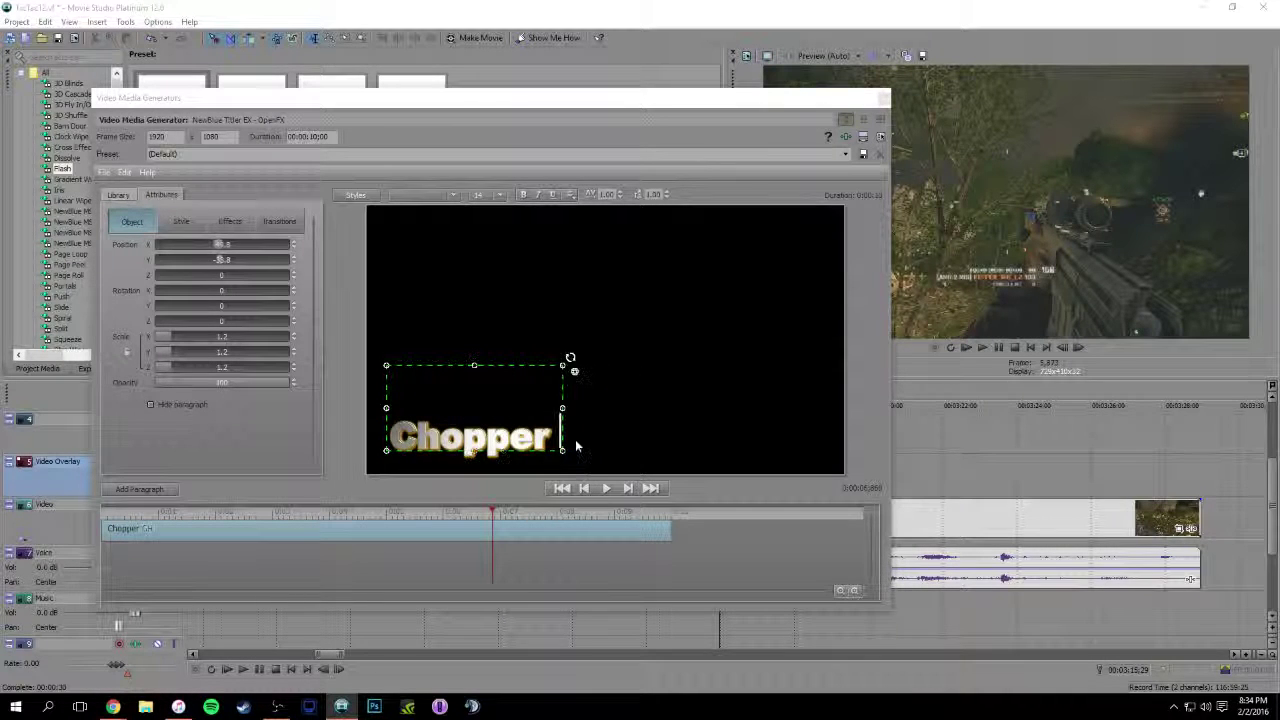
text(Hate)
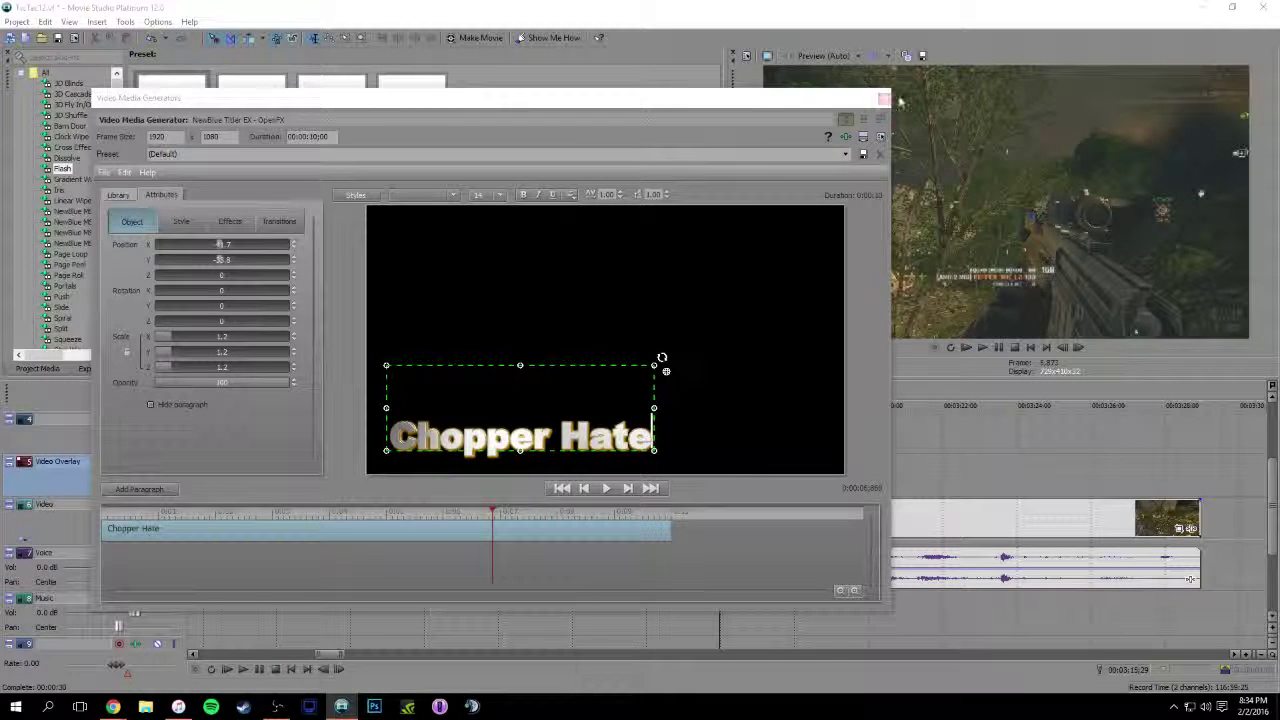
click(882, 98)
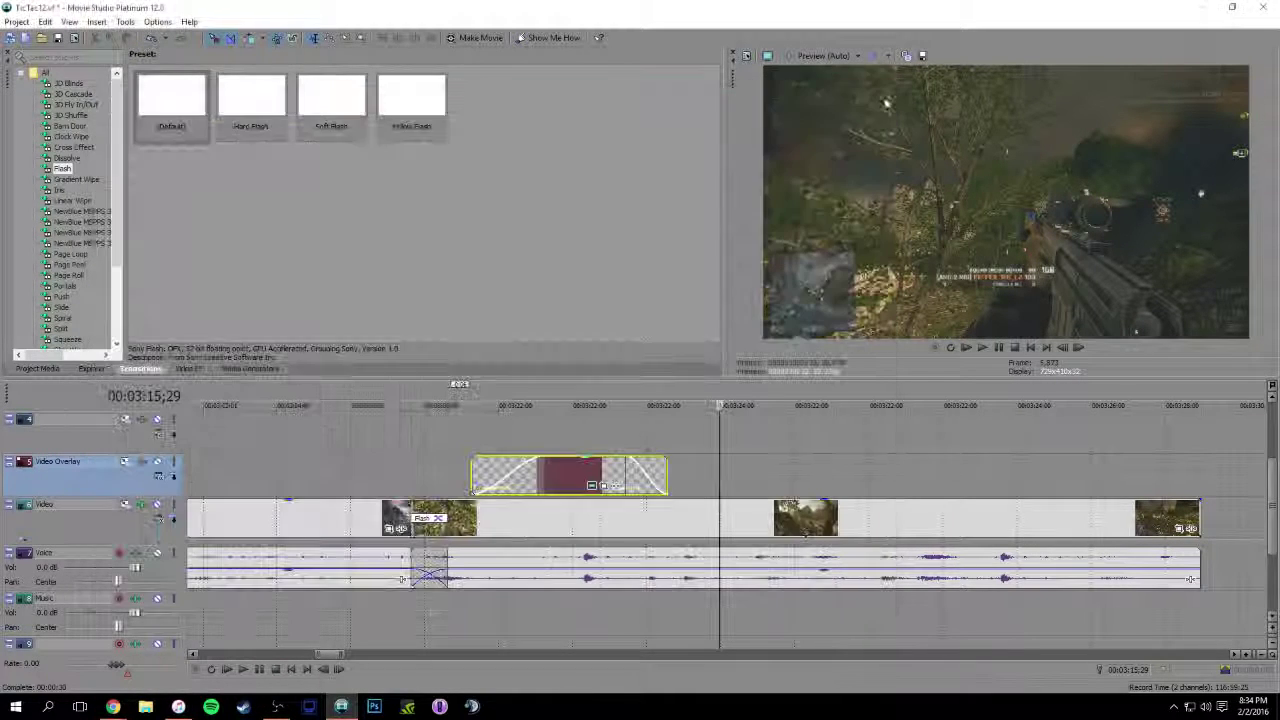
Extend the start of the ChopperSnipe clip to an earlier point in its footage and move it back to overlap the preceding clip
click(455, 398)
key(space)
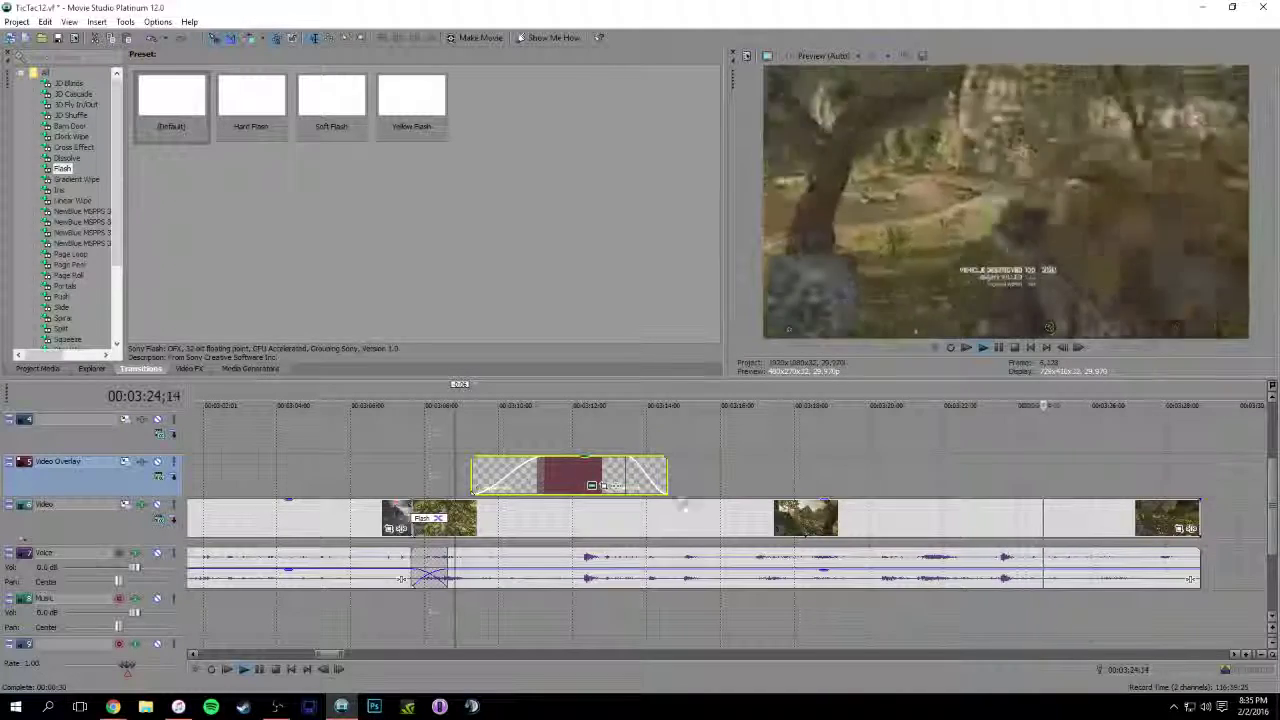
key(space)
drag(707, 518, 985, 523)
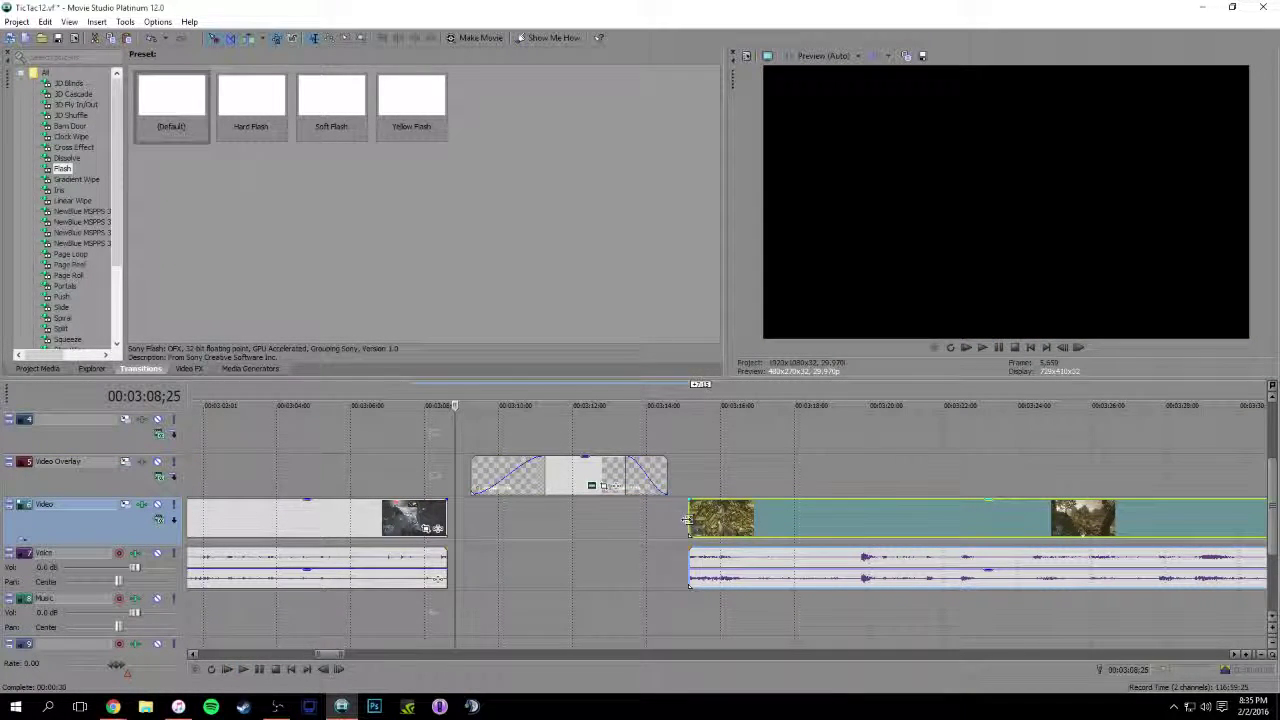
drag(686, 519, 543, 530)
click(763, 520)
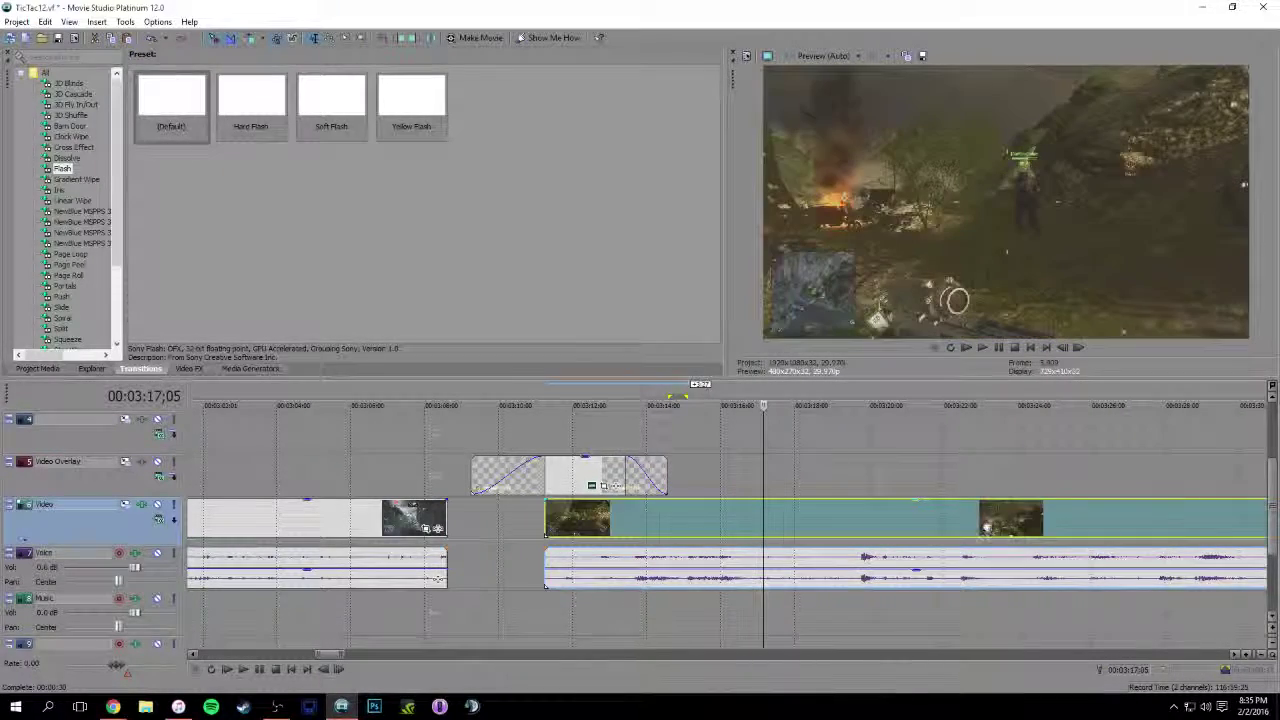
drag(980, 528, 858, 530)
drag(430, 522, 388, 528)
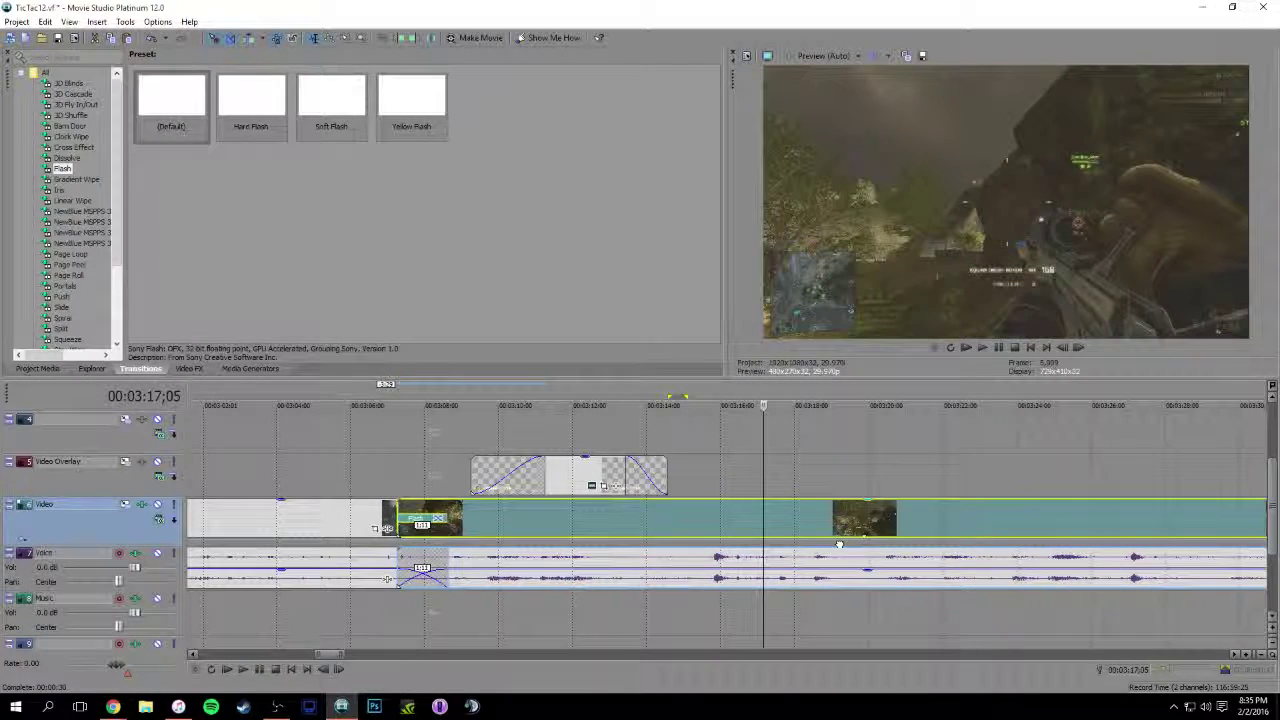
Play back the extended ChopperSnipe clip through to near its end to check the footage
key(space)
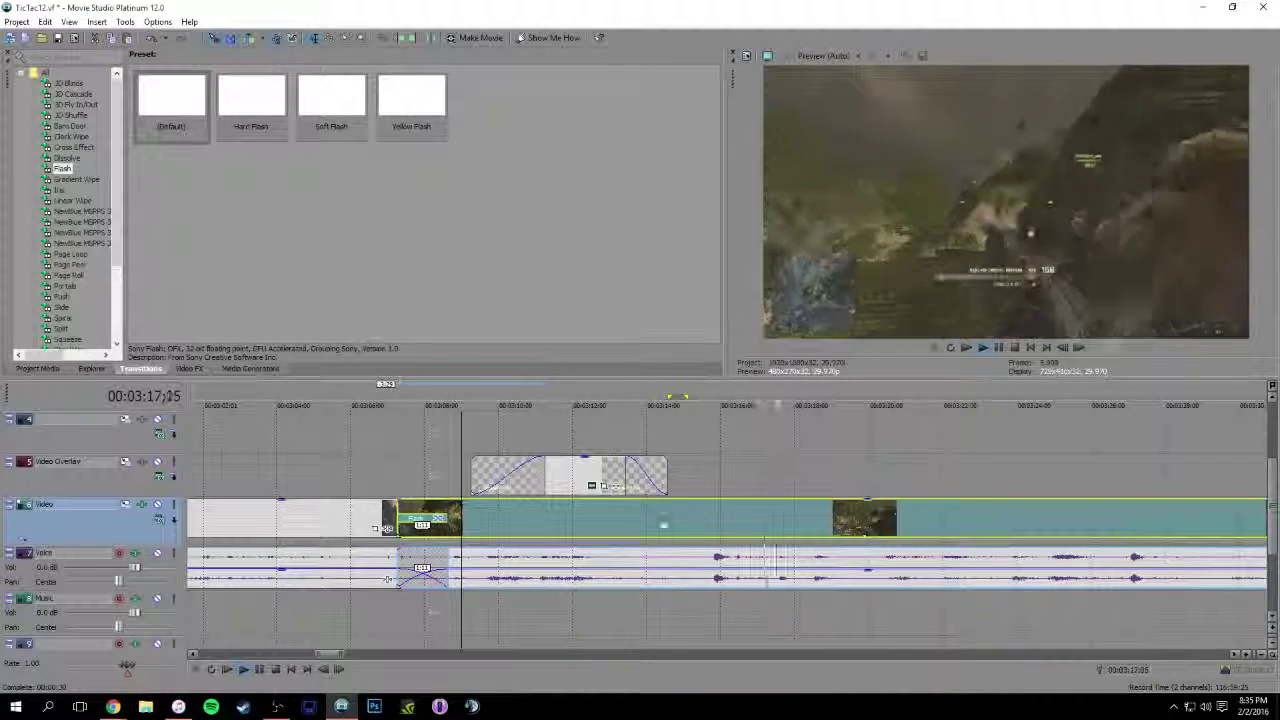
click(727, 462)
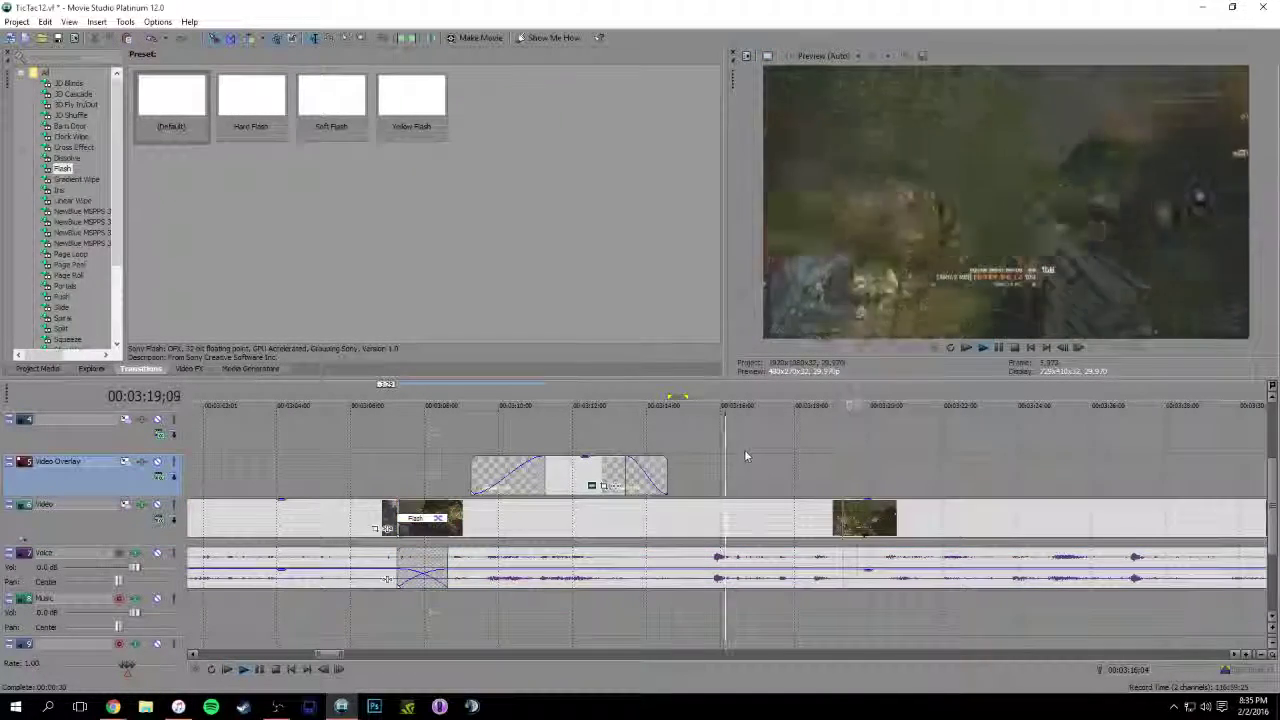
scroll(735, 453, down, 3)
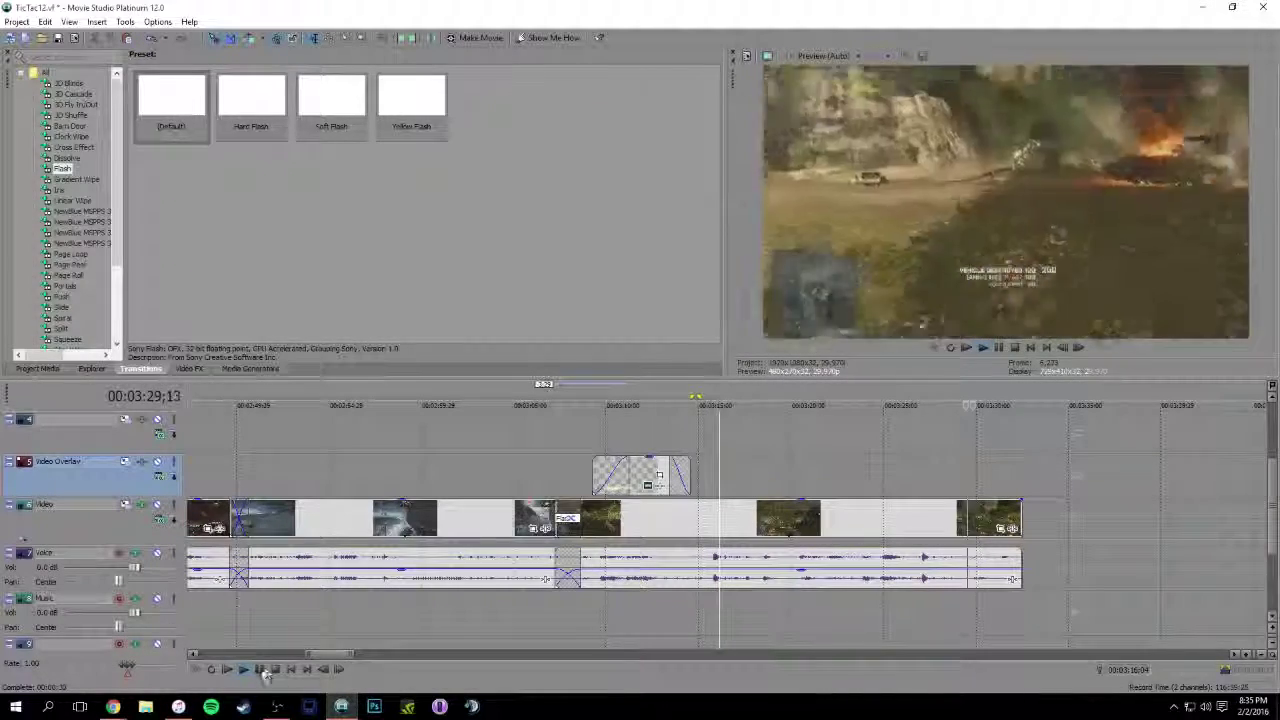
key(Return)
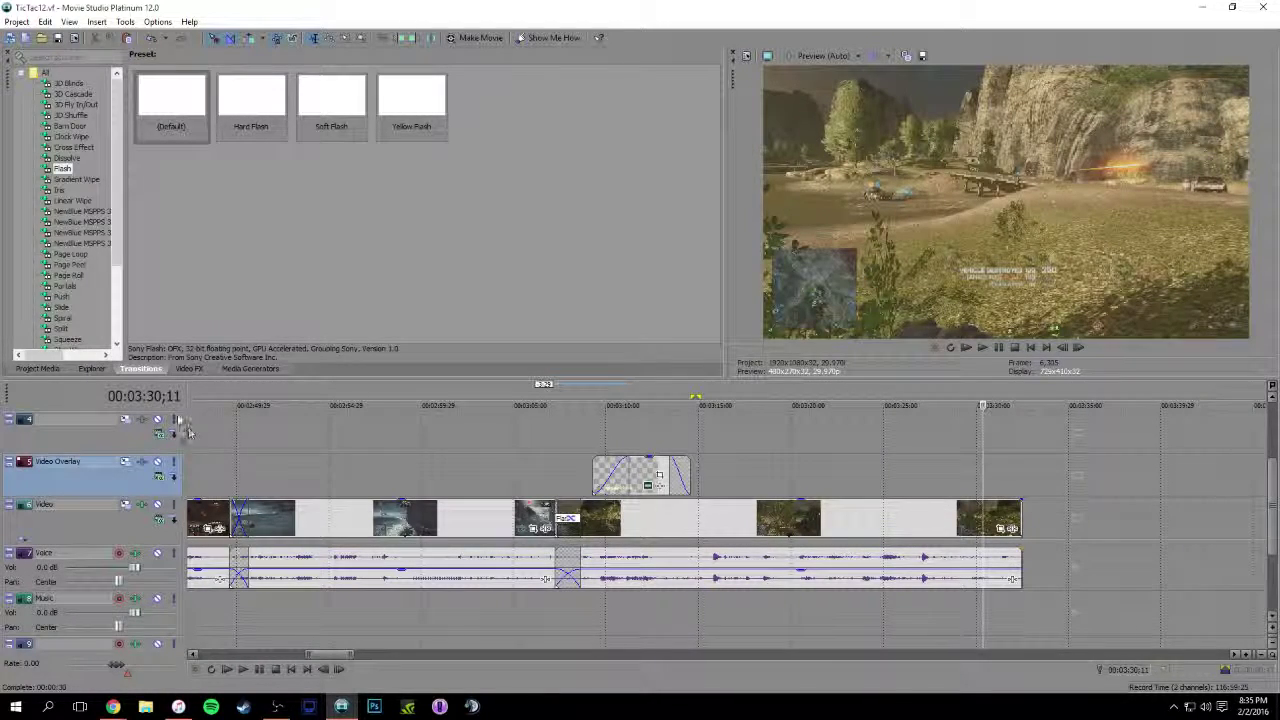
Add Longchoppersnipe.mp4 from the Battlefield 4 folder to the Video track after the ChopperSnipe clip
click(92, 369)
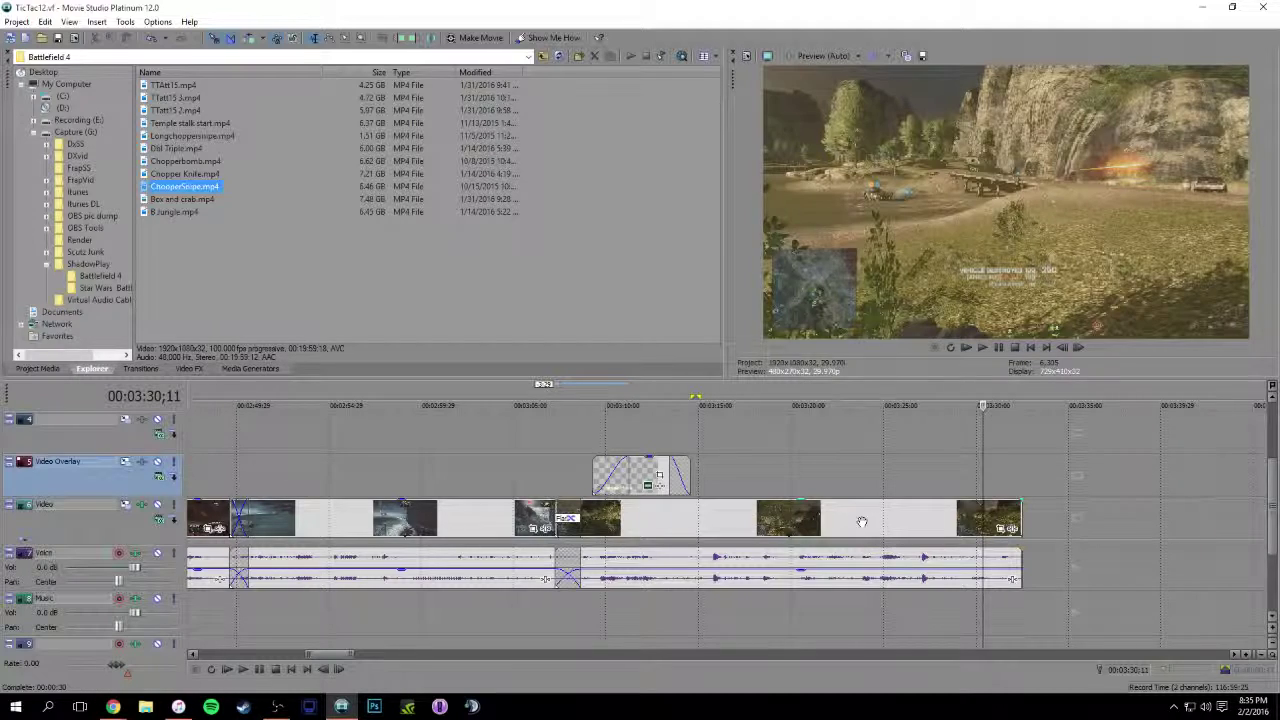
click(862, 521)
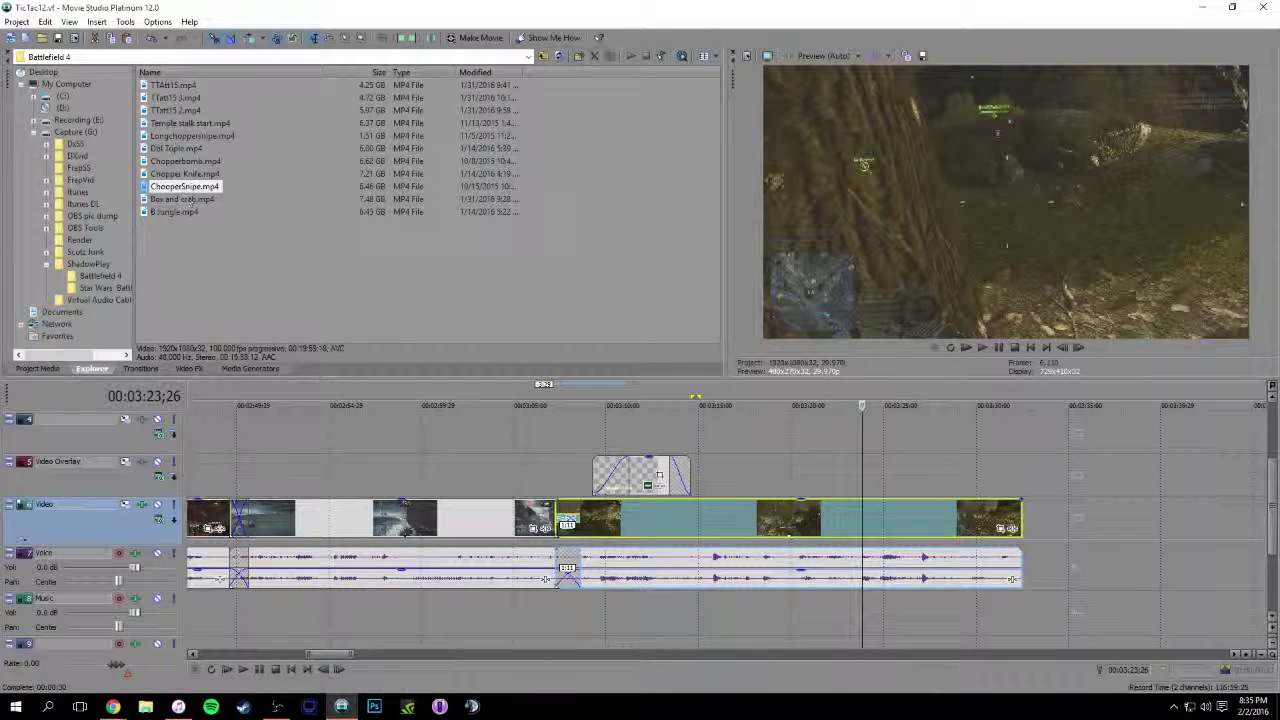
click(202, 138)
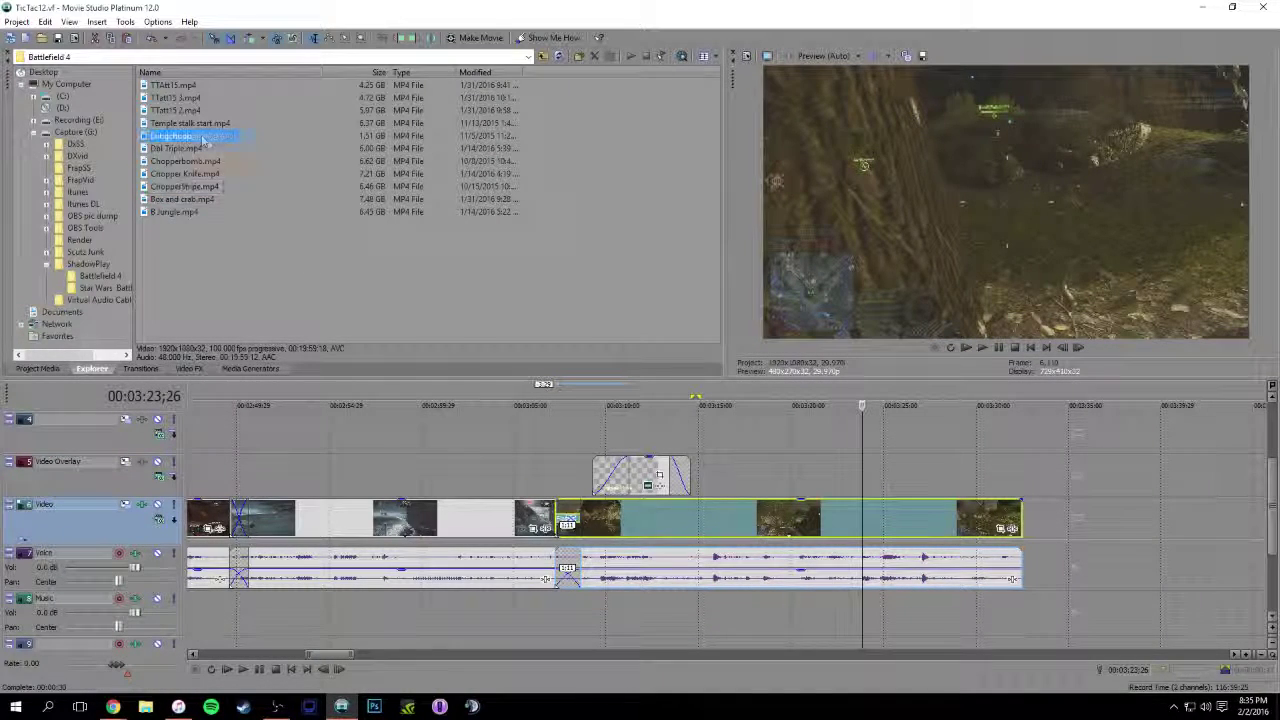
drag(1068, 550, 1043, 534)
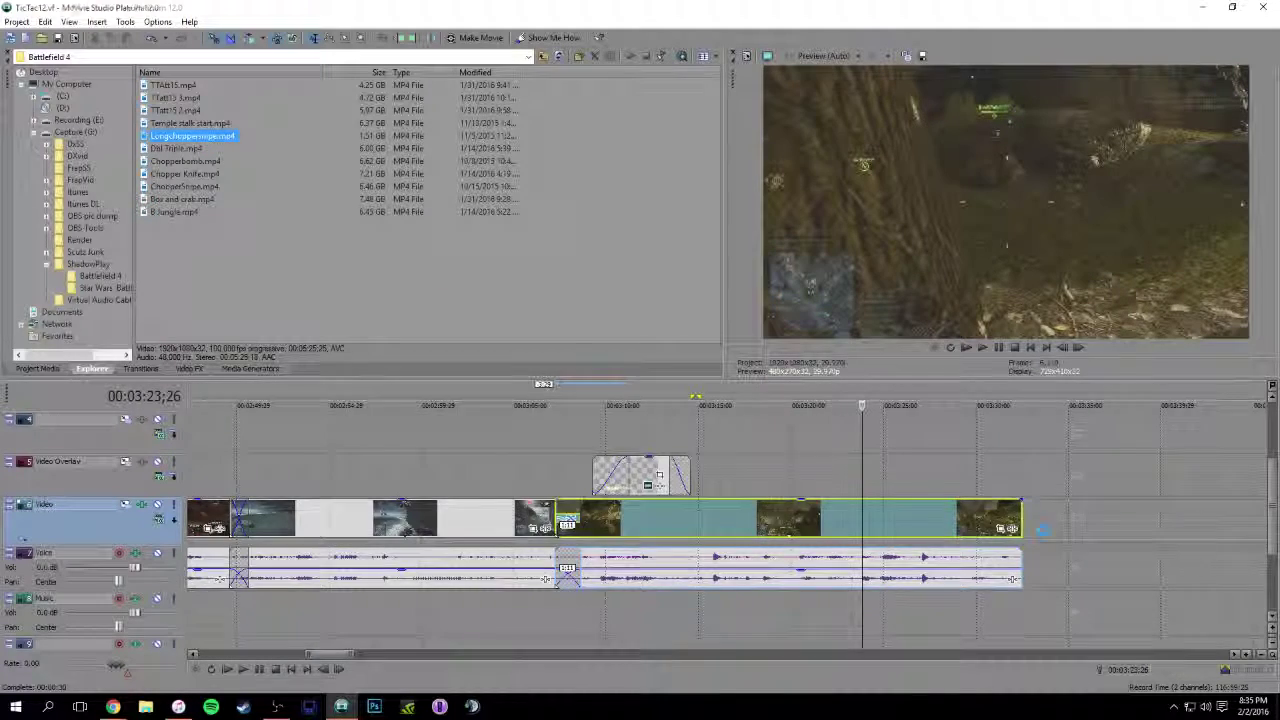
scroll(871, 520, right, 8)
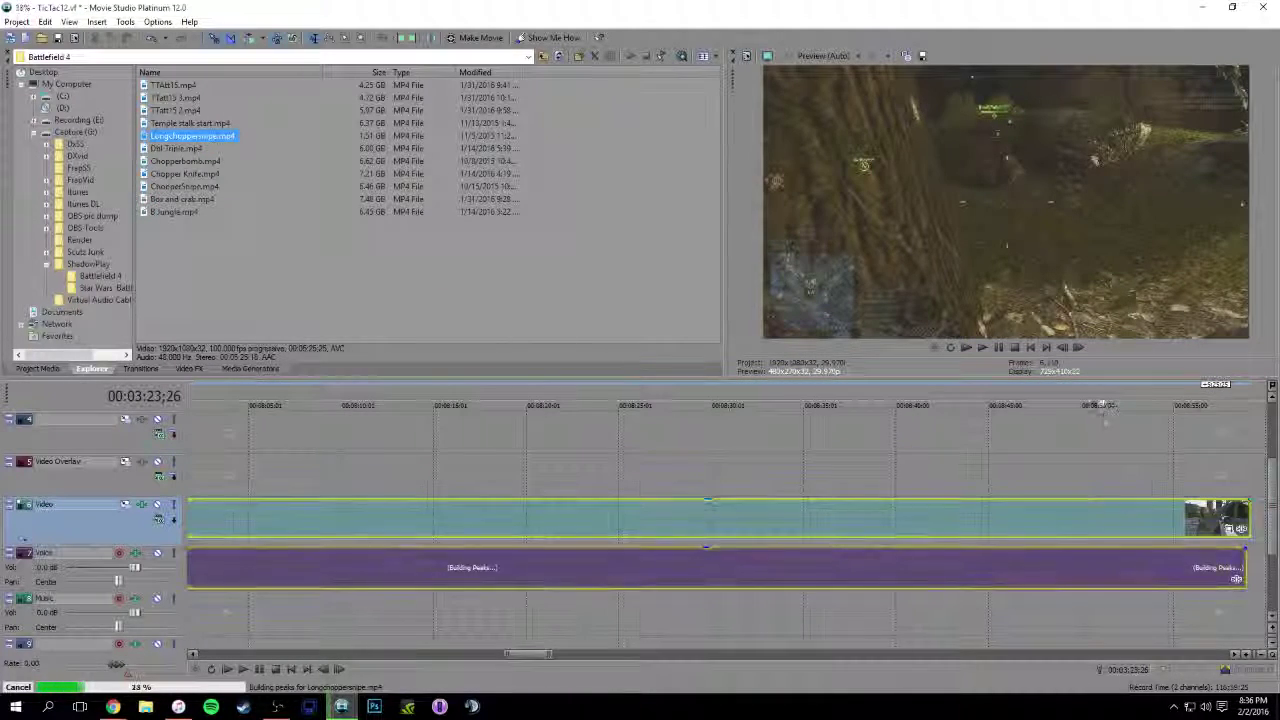
Set the Longchoppersnipe clip to Disable resample and lower the volume of its audio on the Voice track
click(1093, 508)
right_click(714, 516)
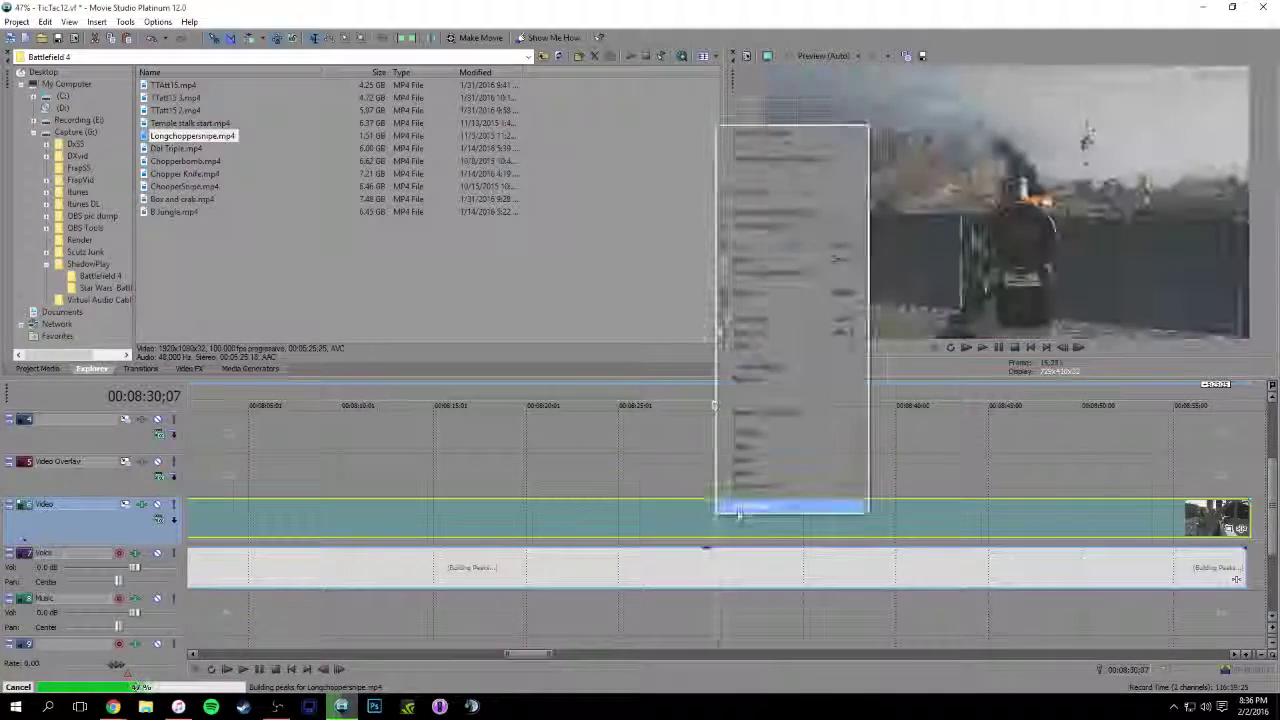
click(738, 507)
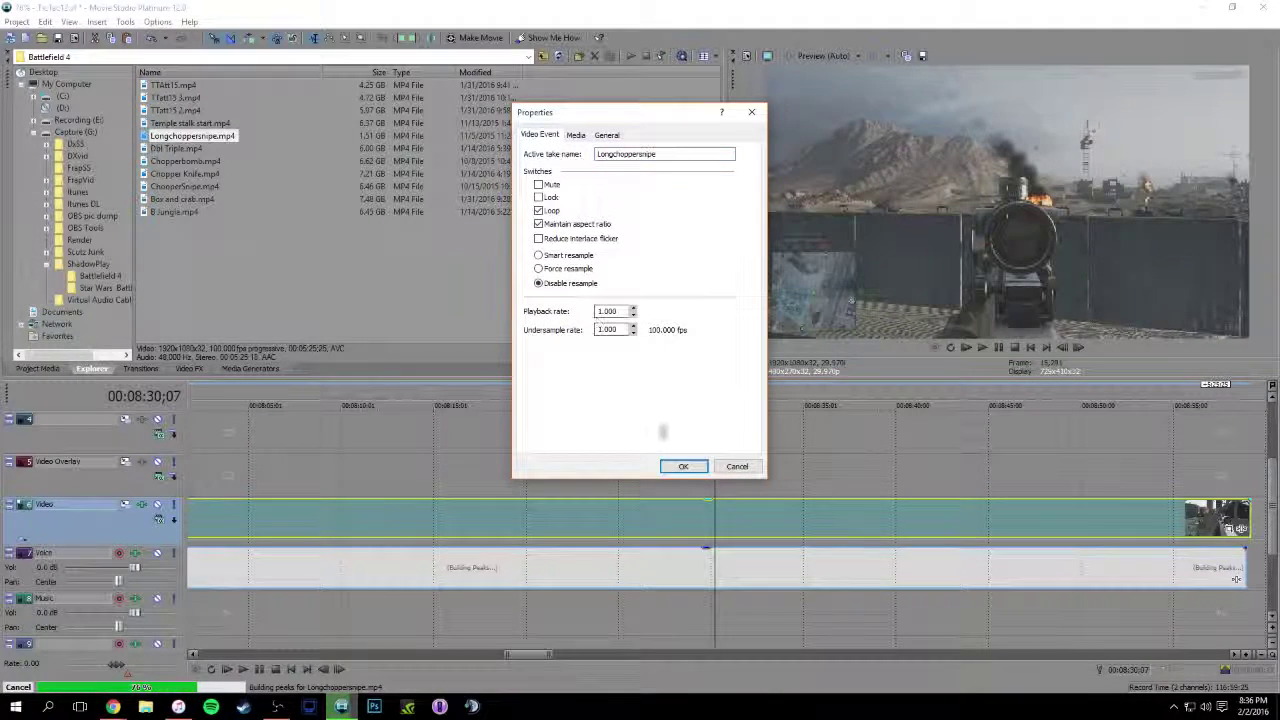
click(684, 466)
drag(709, 548, 713, 569)
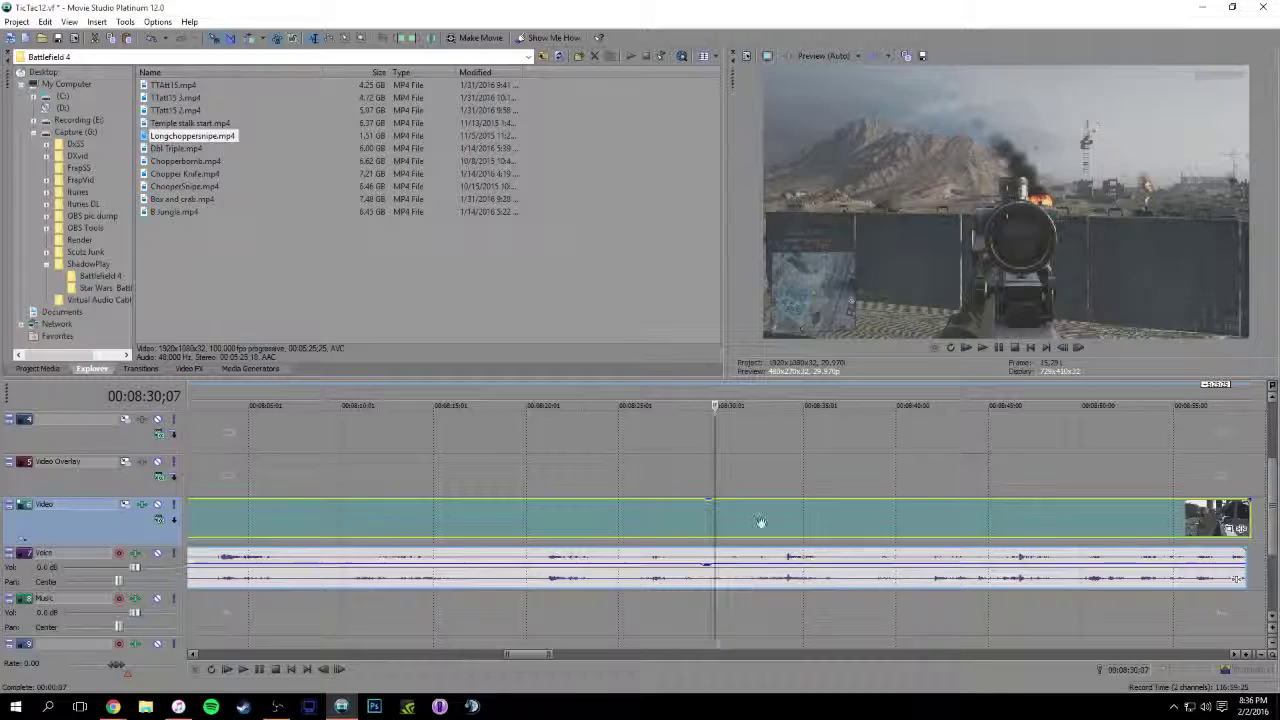
Find the start of the action in the Longchoppersnipe clip, split it at 00:08:42;17 and delete the part before the split
click(784, 401)
key(space)
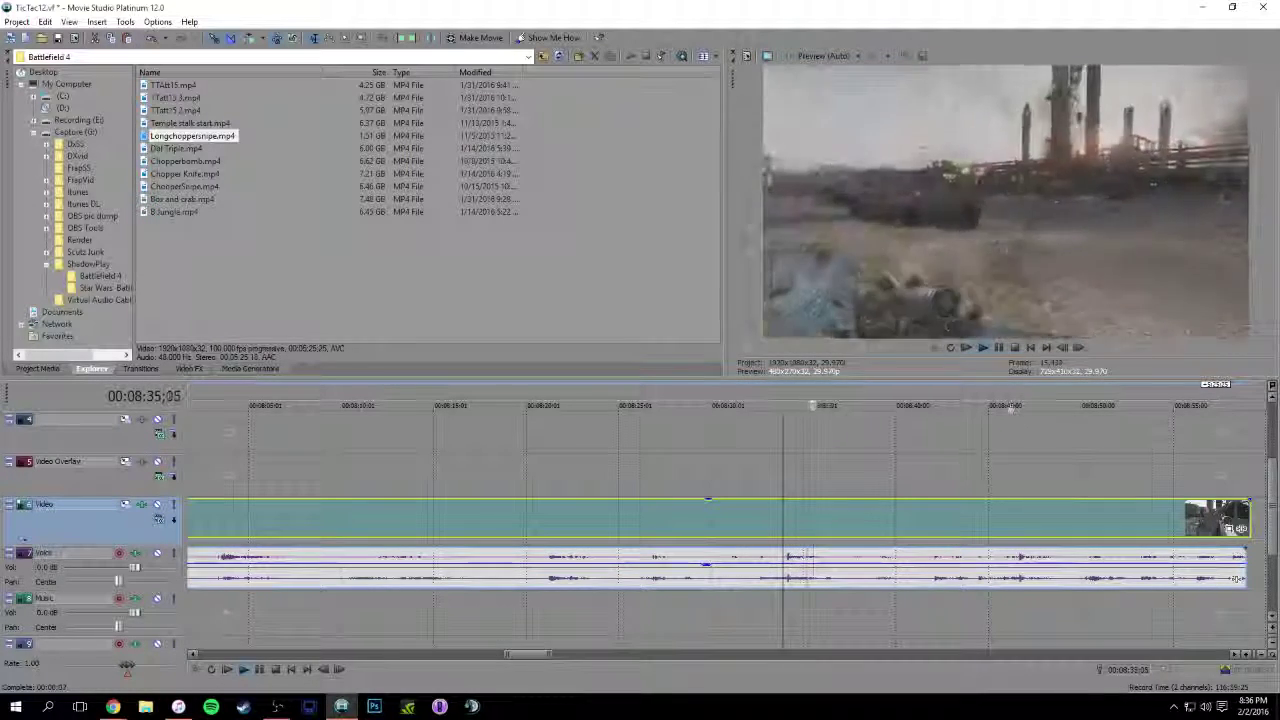
click(997, 400)
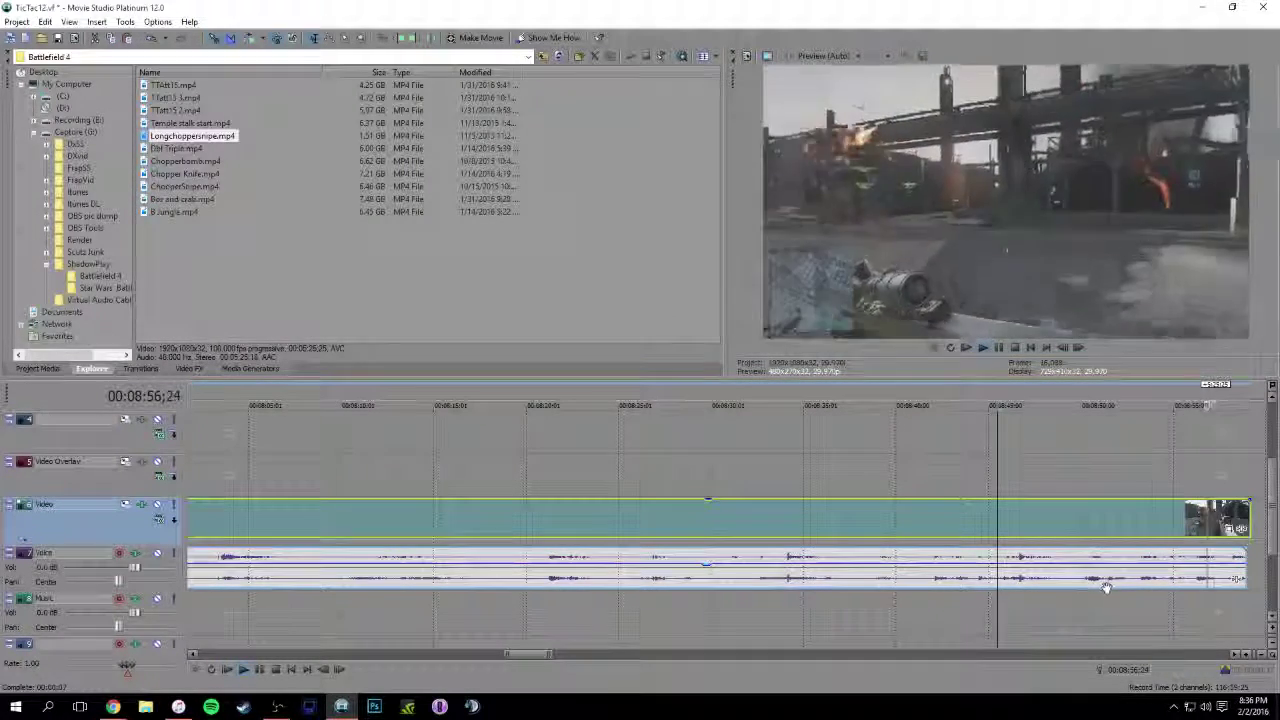
key(space)
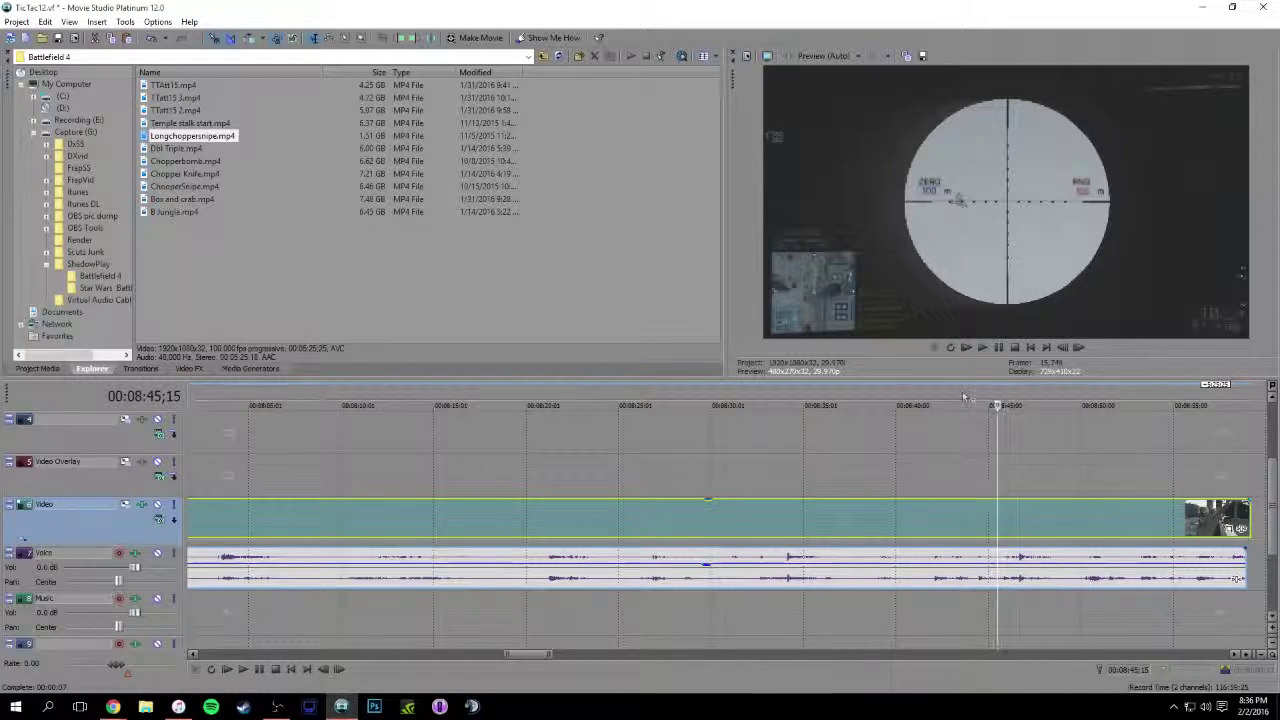
key(space)
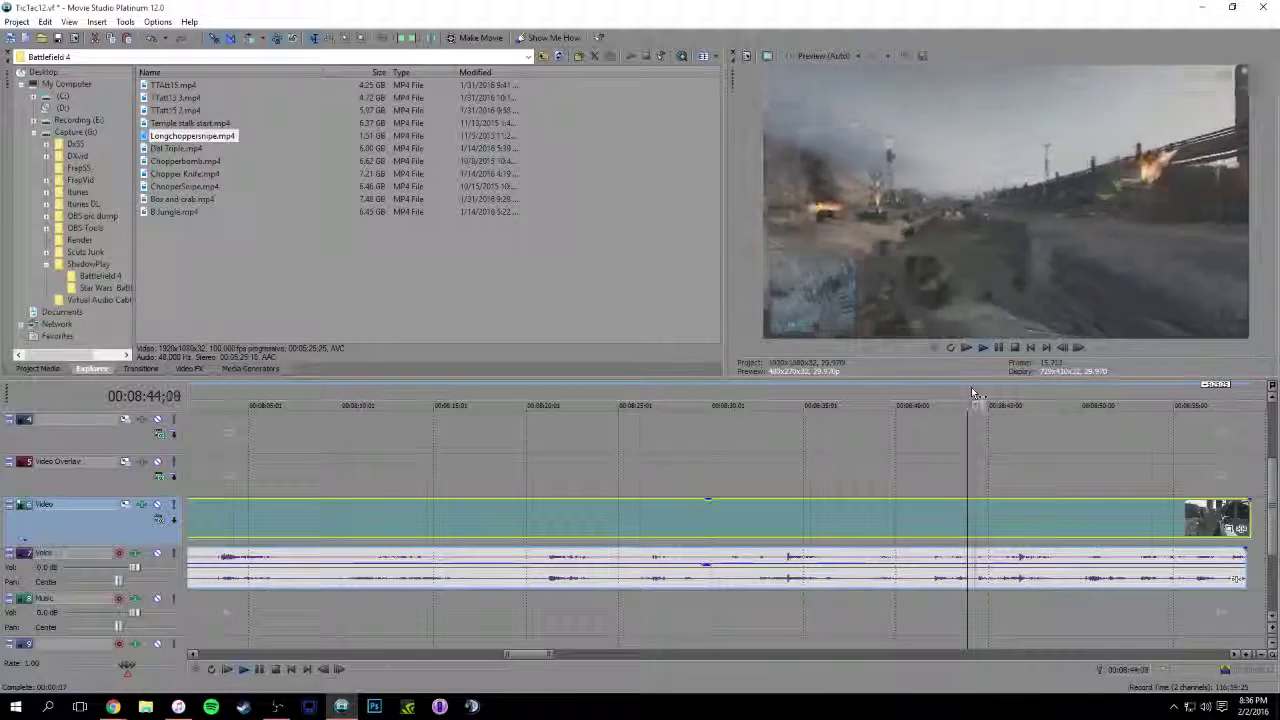
key(space)
click(943, 390)
key(s)
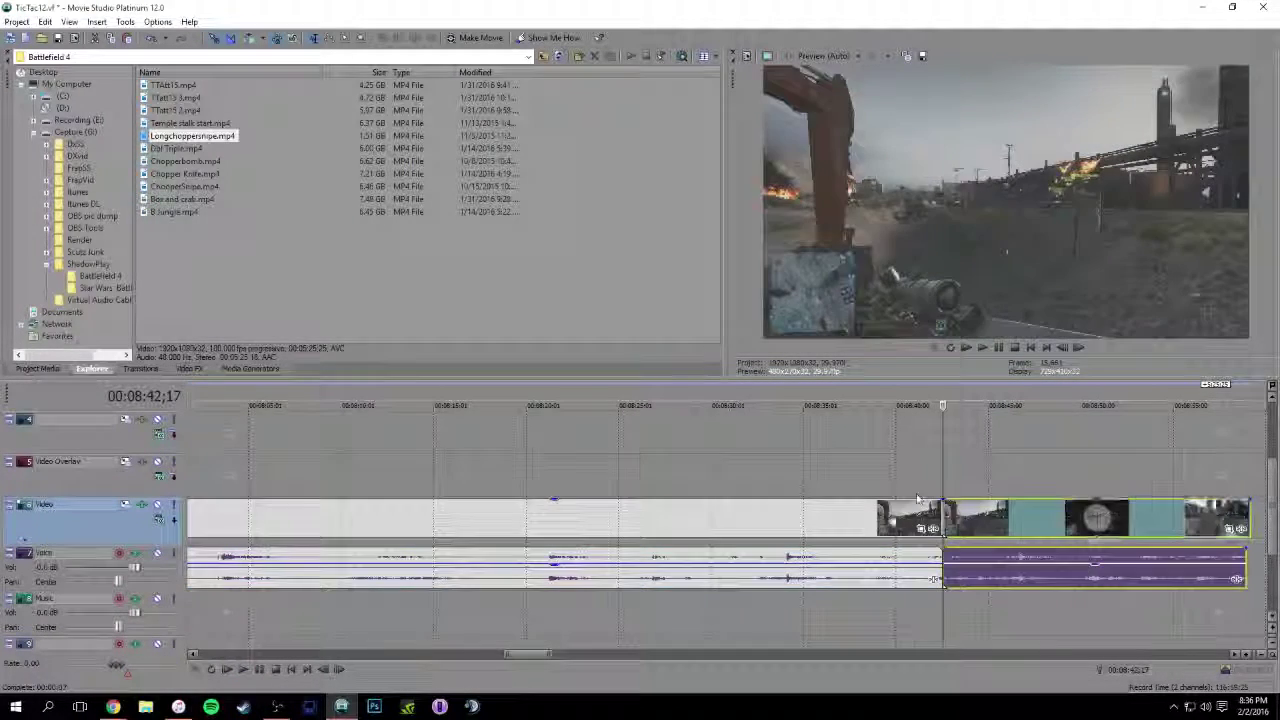
click(890, 525)
key(Delete)
Cut the trimmed Longchoppersnipe clip, paste it nearer on the Video track and move it to overlap the end of the ChopperSnipe clip
click(1005, 518)
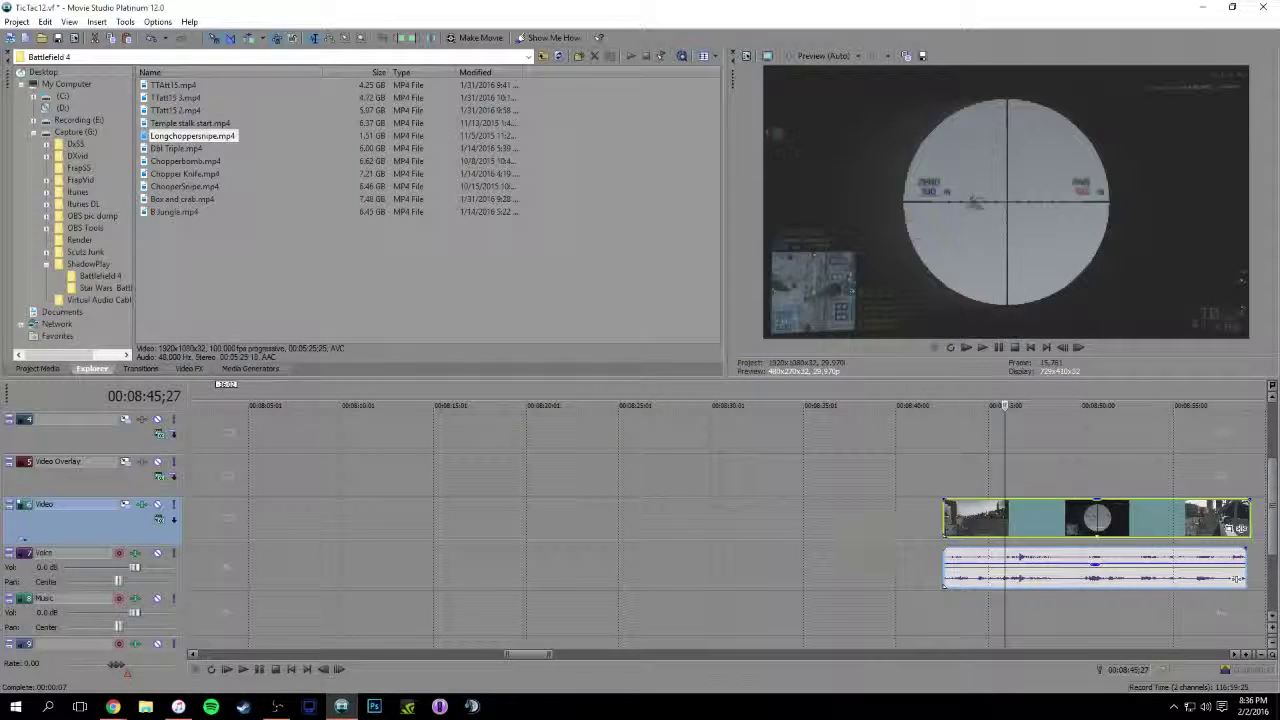
key(Delete)
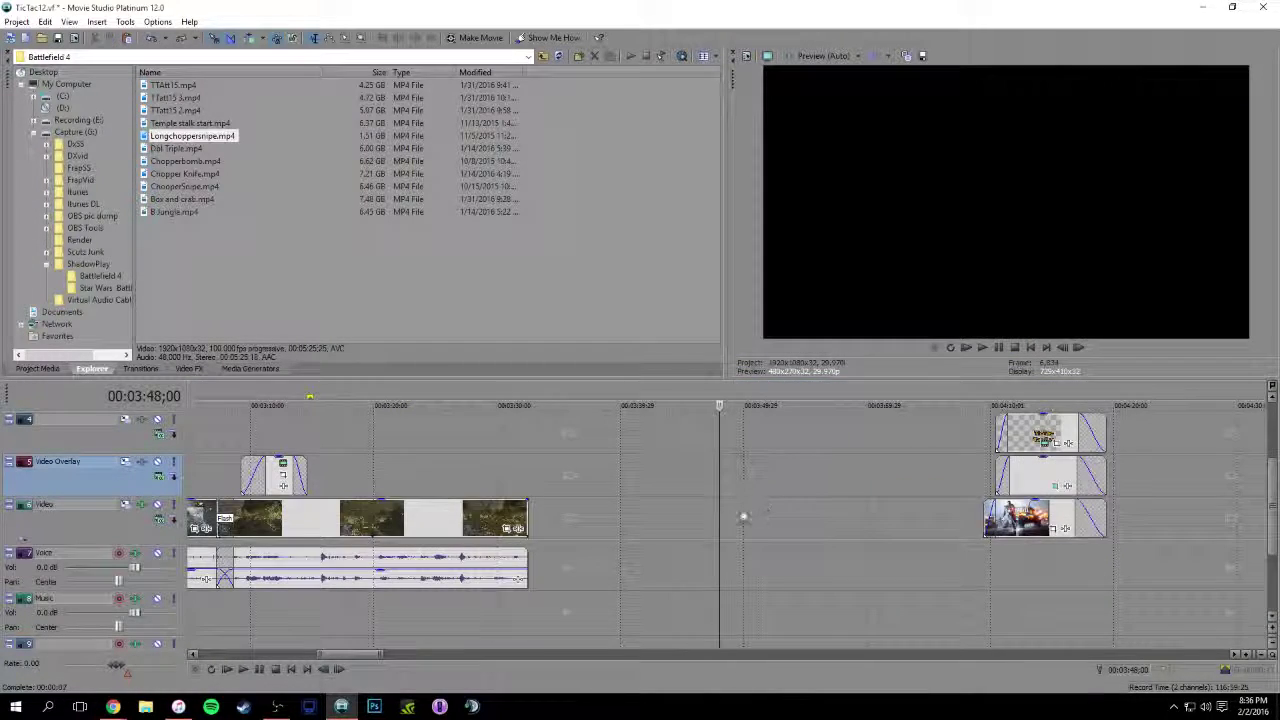
key(ctrl+v)
drag(704, 529, 603, 530)
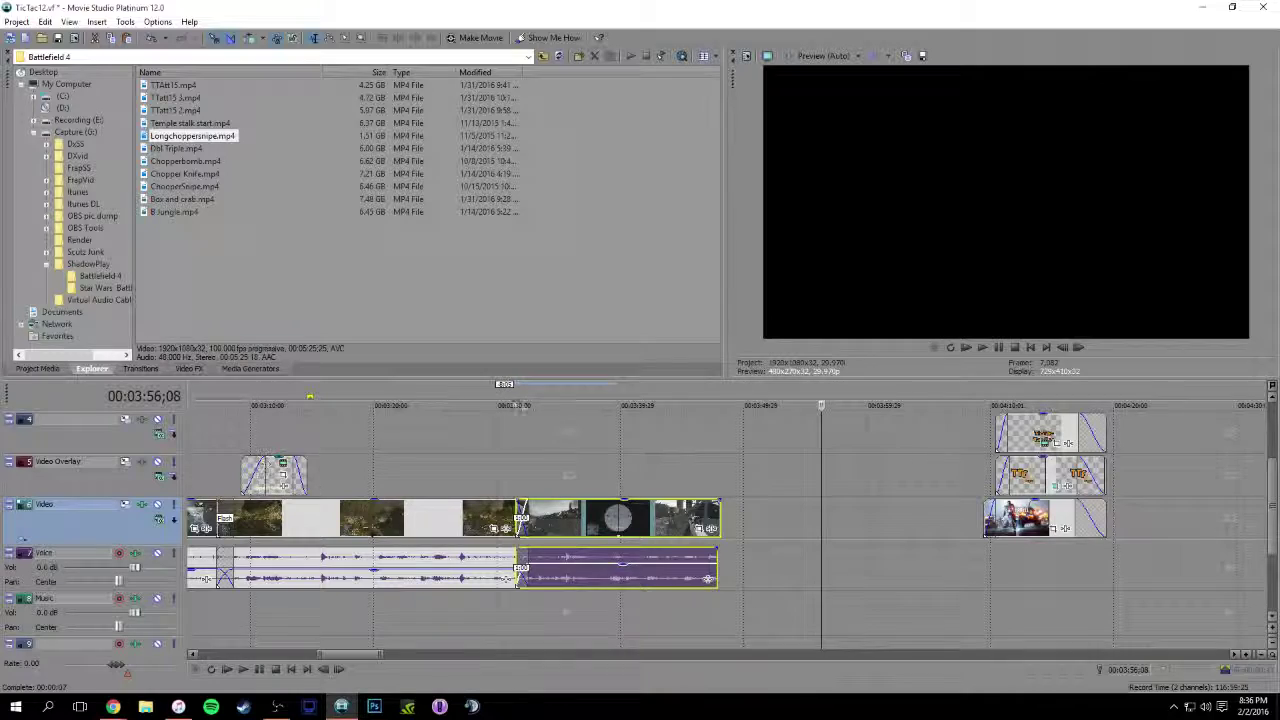
Play back the join between the ChopperSnipe and Longchoppersnipe clips from before the overlap
click(497, 399)
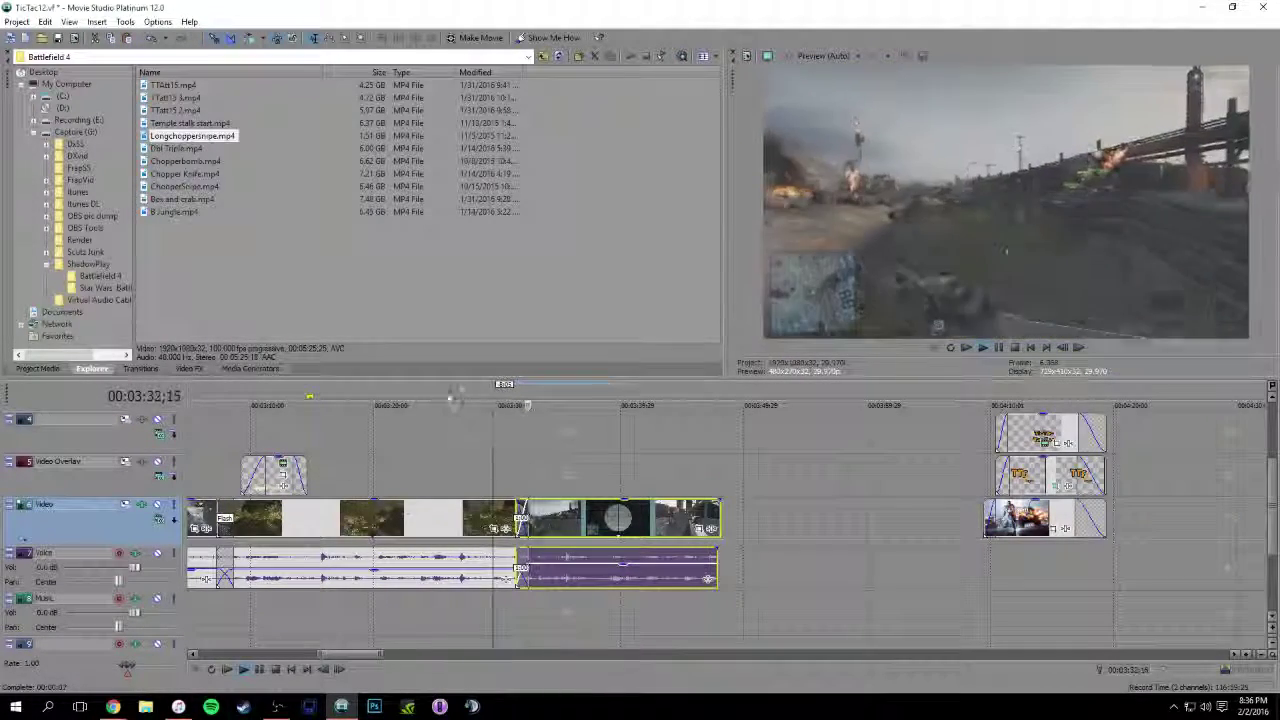
click(450, 400)
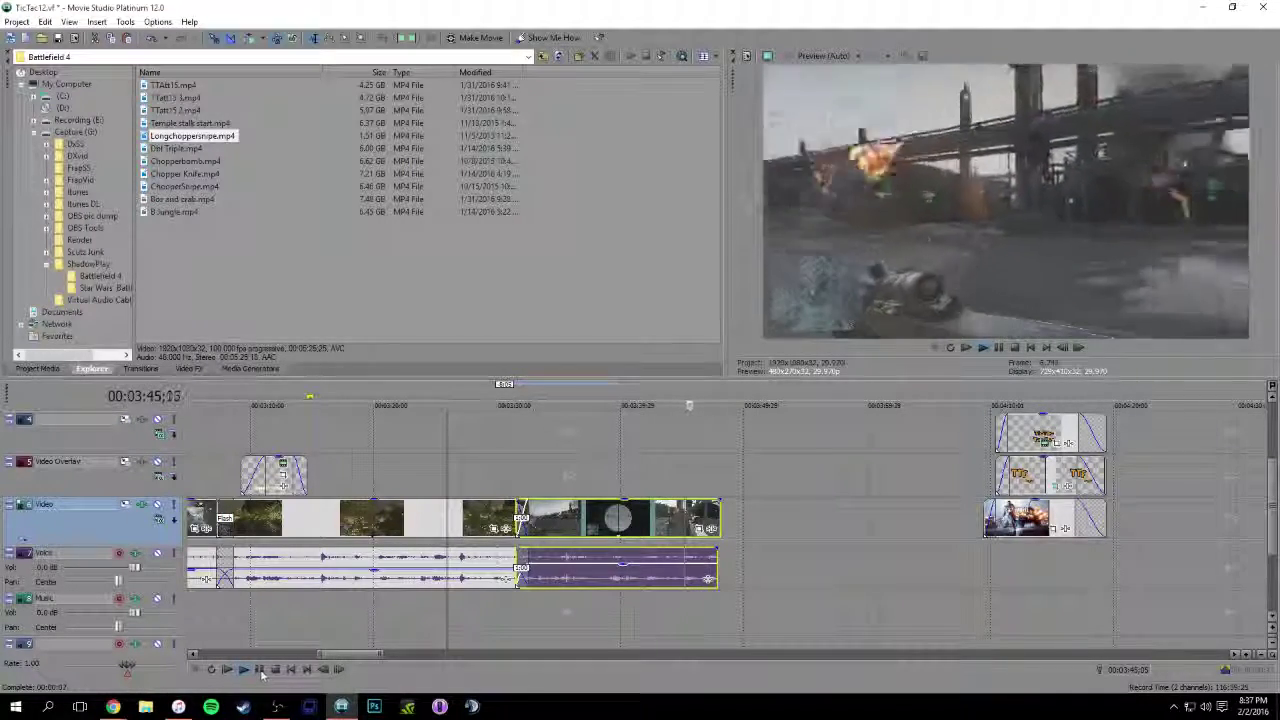
Split the Longchoppersnipe clip at 00:03:46;15 and delete the part after the split
click(259, 669)
key(s)
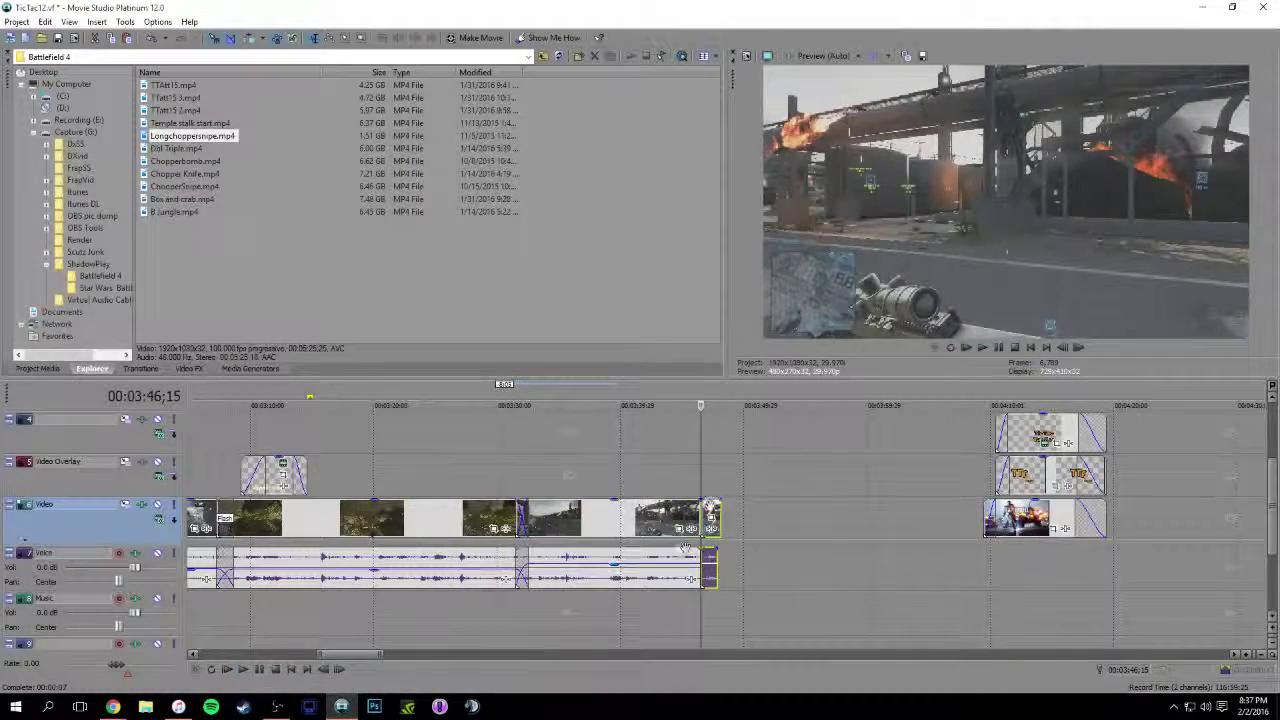
click(709, 515)
key(Delete)
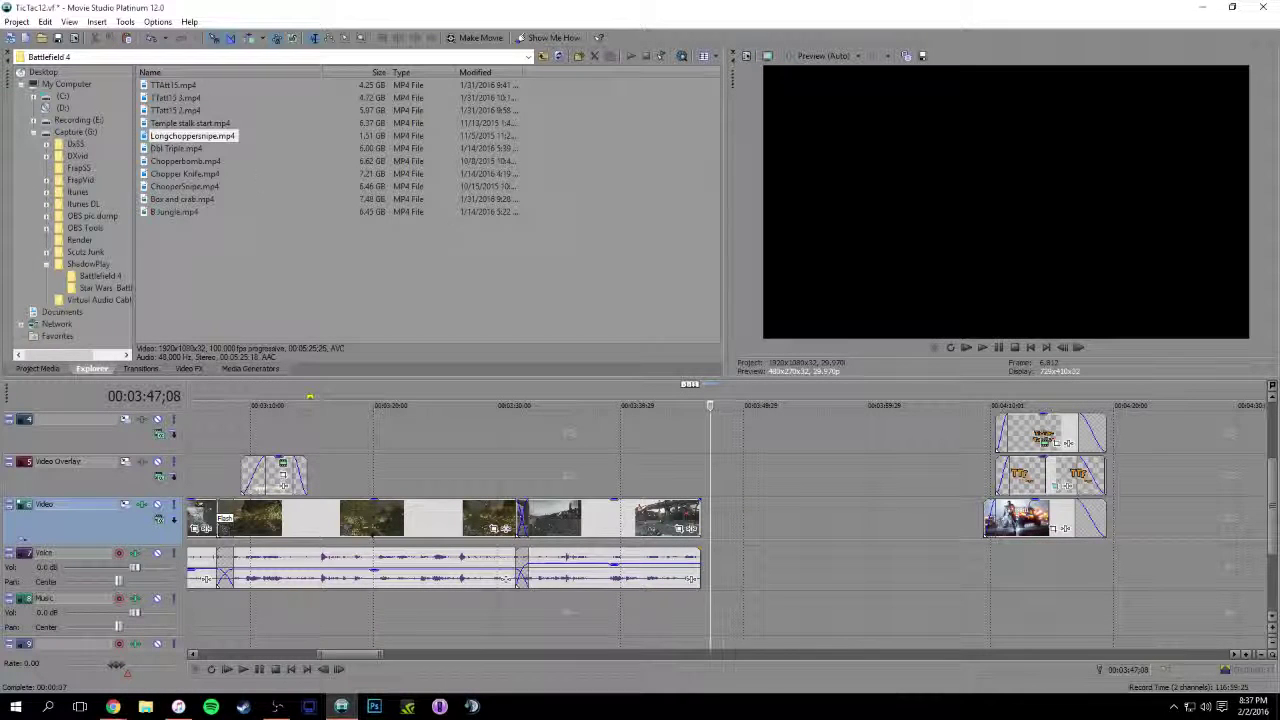
Add Chopperbomb.mp4 to the end of the Video track, after the existing clips
click(190, 161)
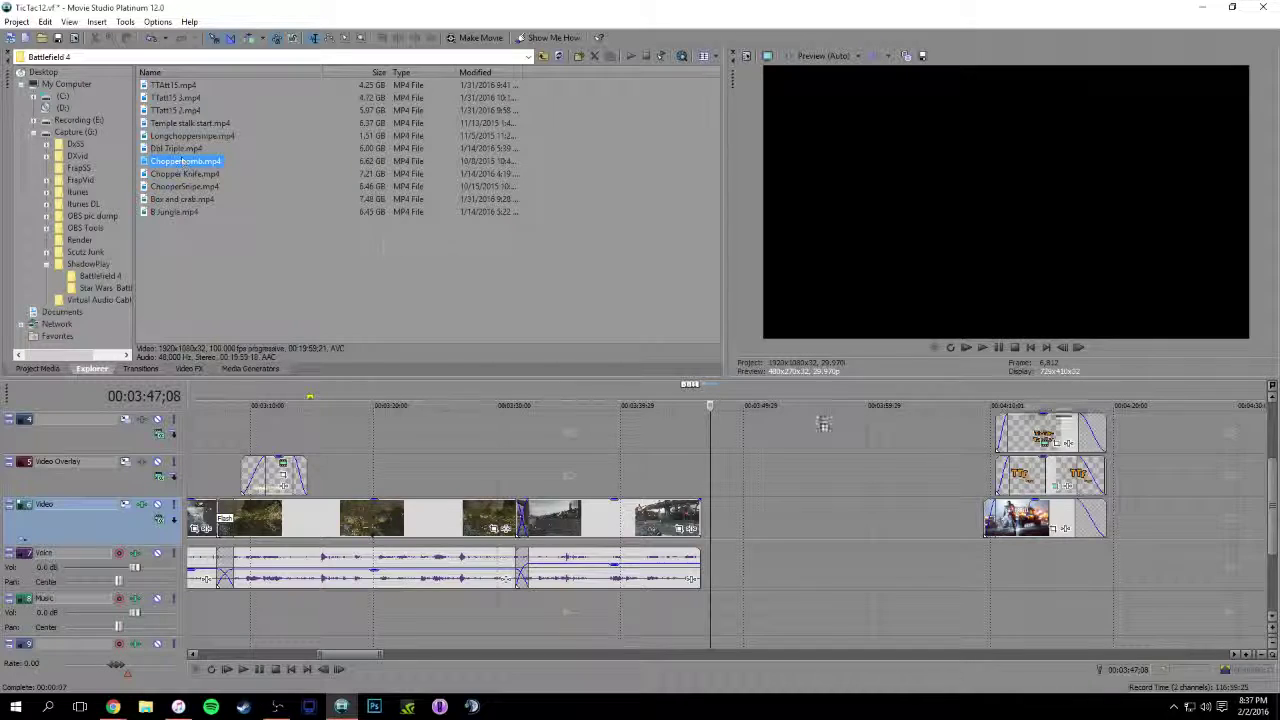
drag(824, 424, 876, 518)
Set the Chopperbomb clip to Disable resample and lower the volume of its audio on the Voice track
right_click(876, 518)
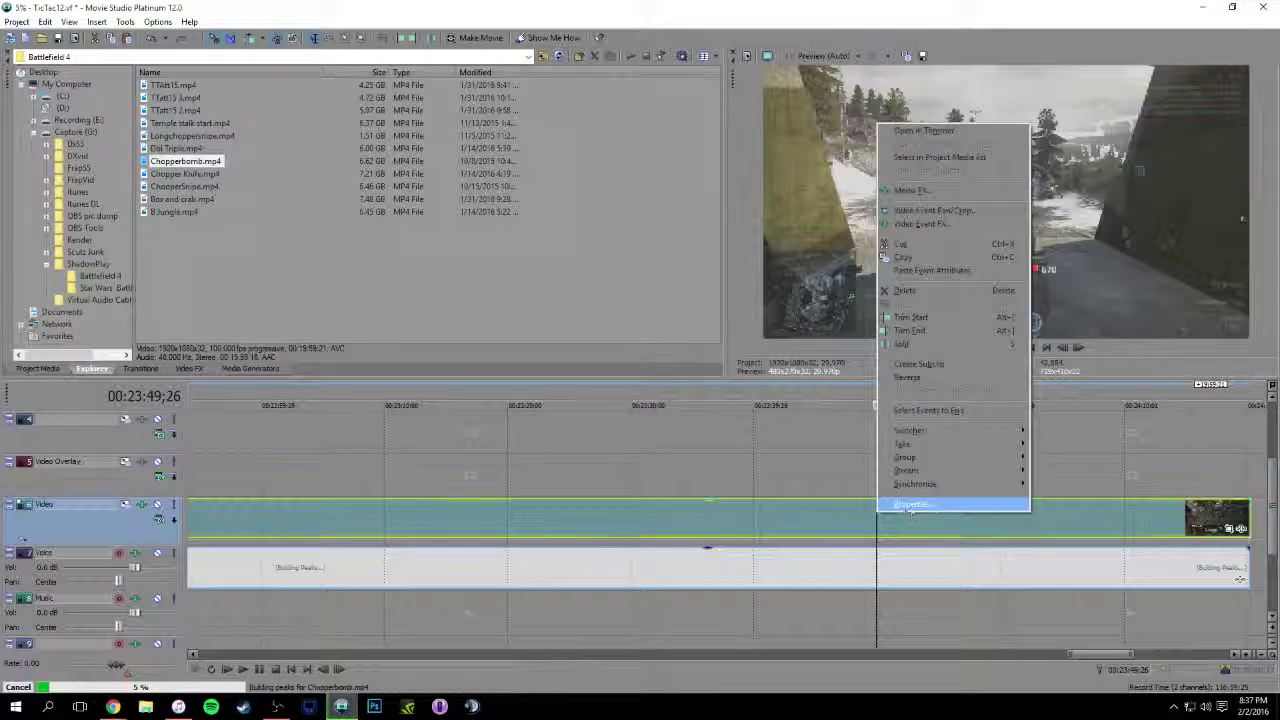
click(912, 483)
click(684, 466)
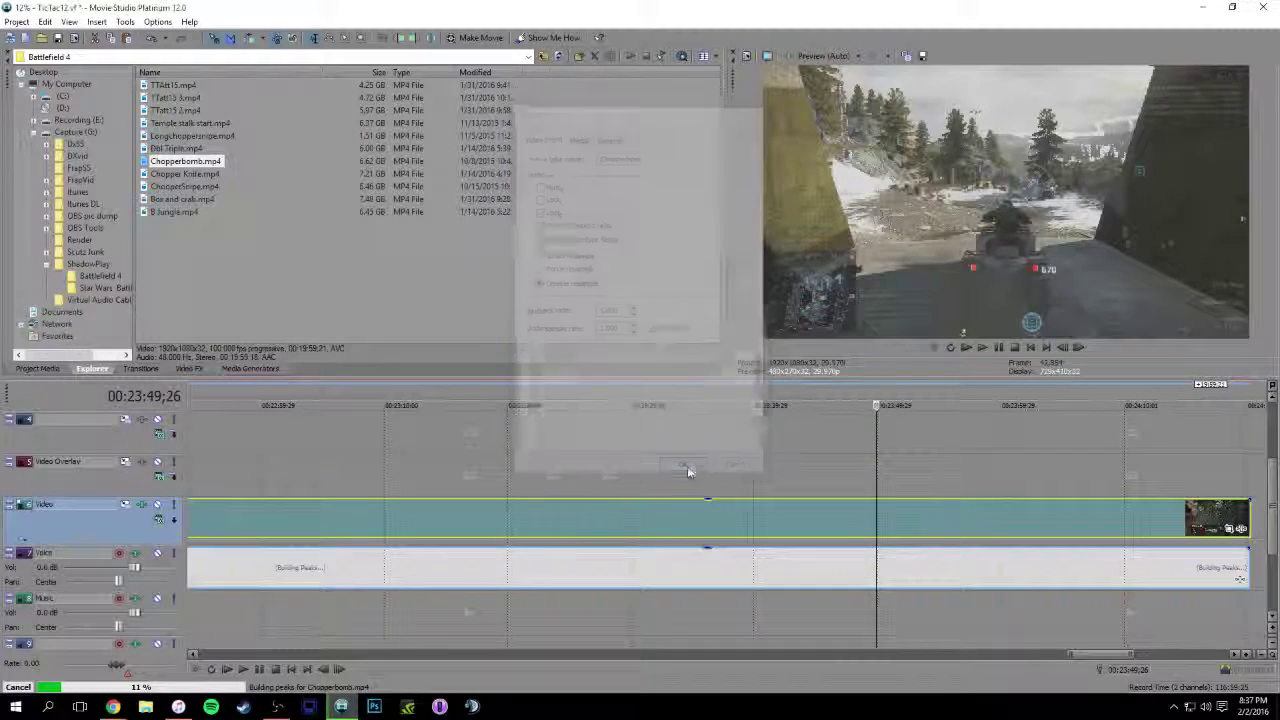
click(883, 580)
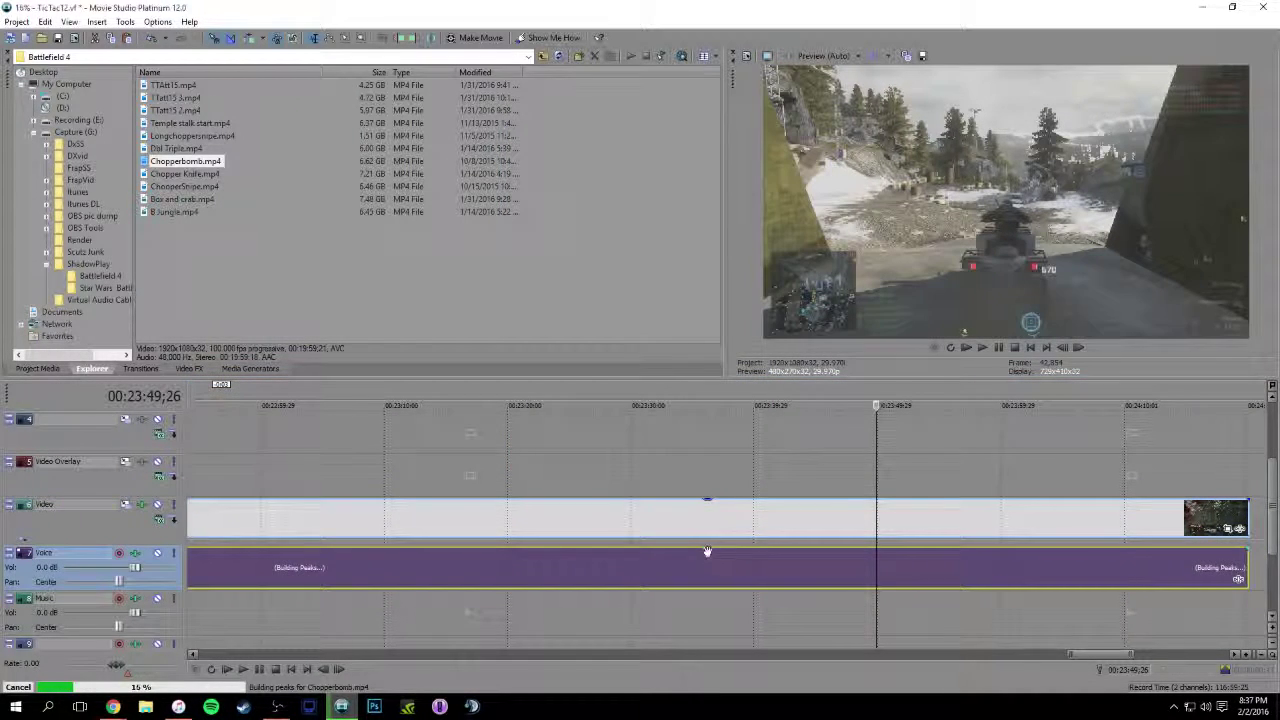
drag(712, 549, 713, 572)
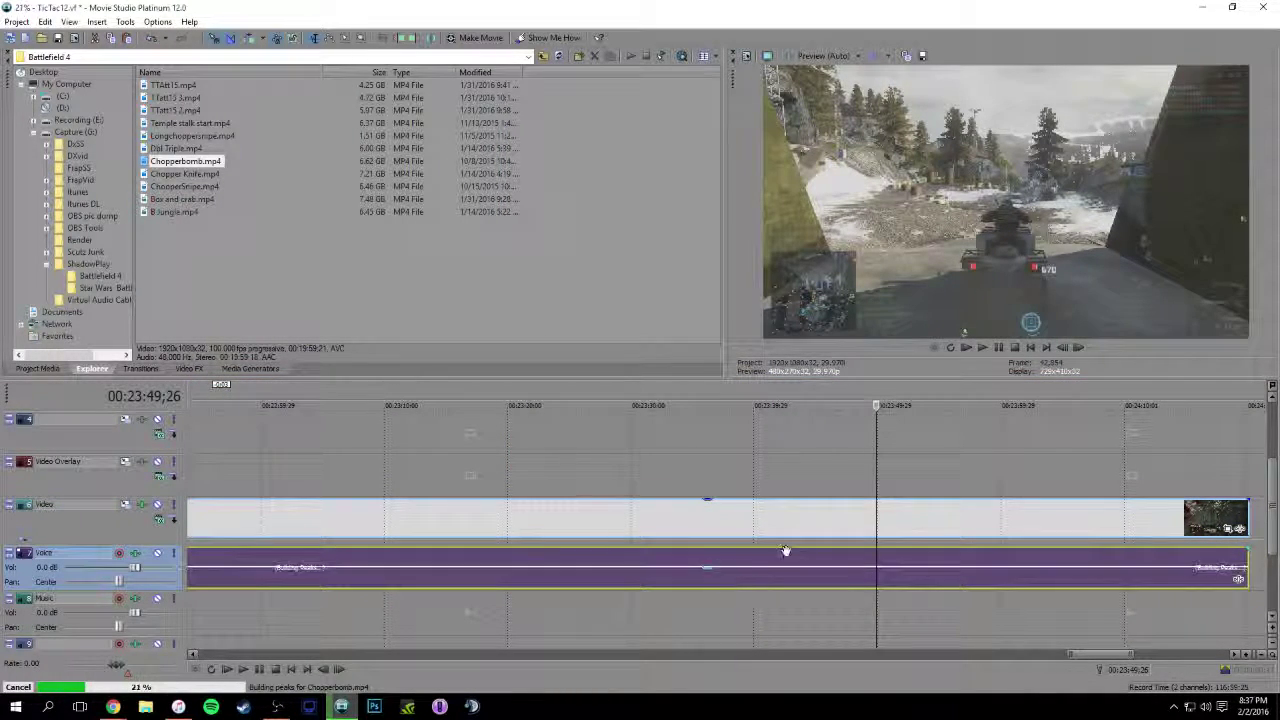
Find the start of the closing action in the Chopperbomb clip, split it at 00:23:31;09 and move the end part away from the split
click(1117, 391)
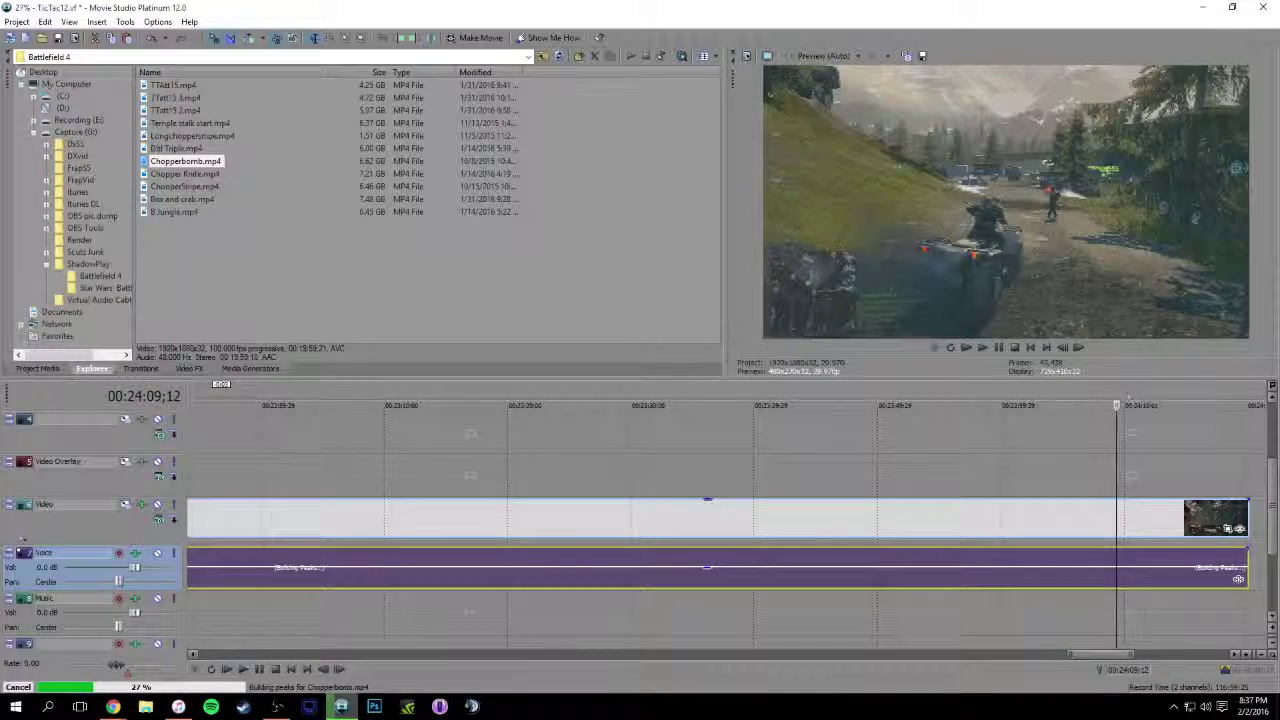
key(space)
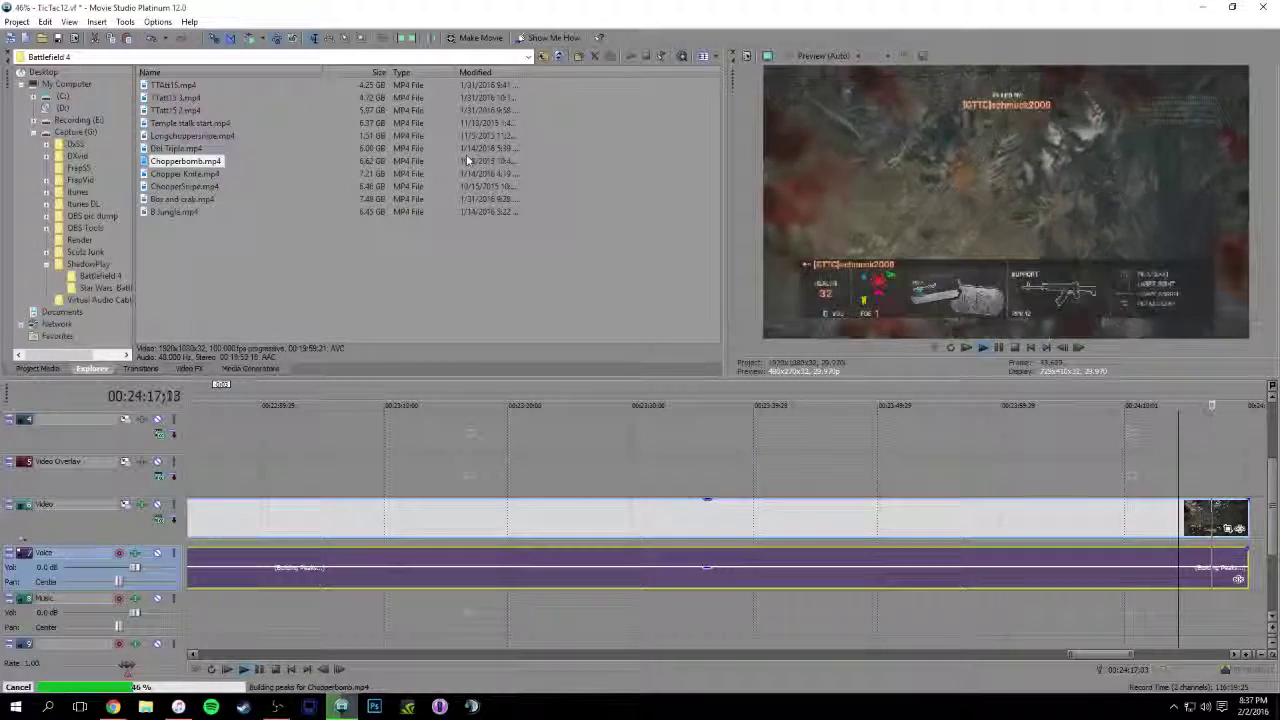
click(704, 398)
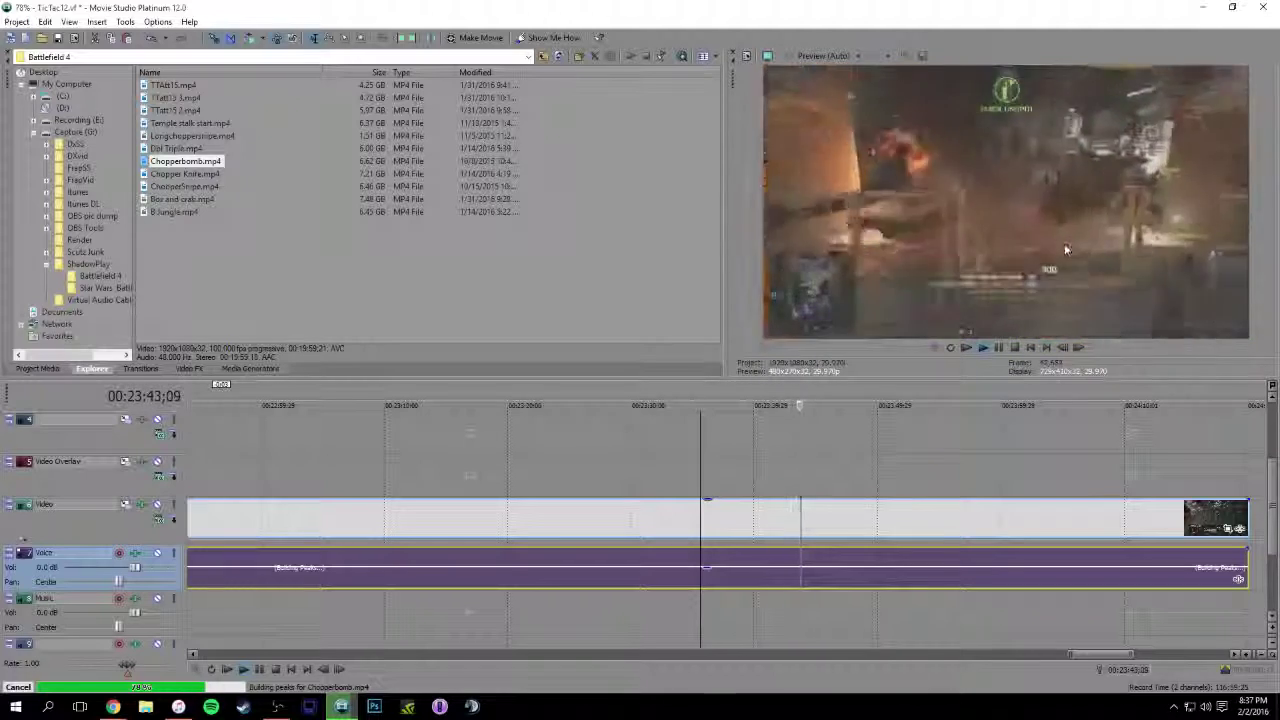
key(space)
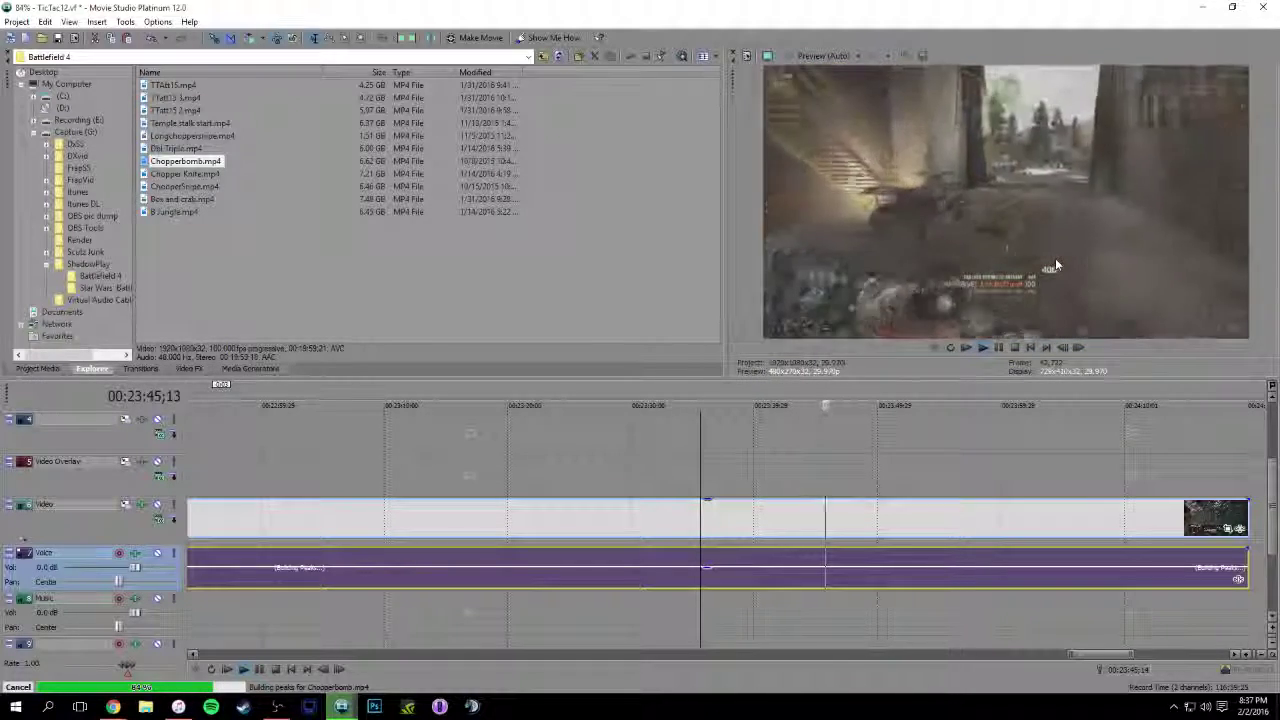
click(685, 392)
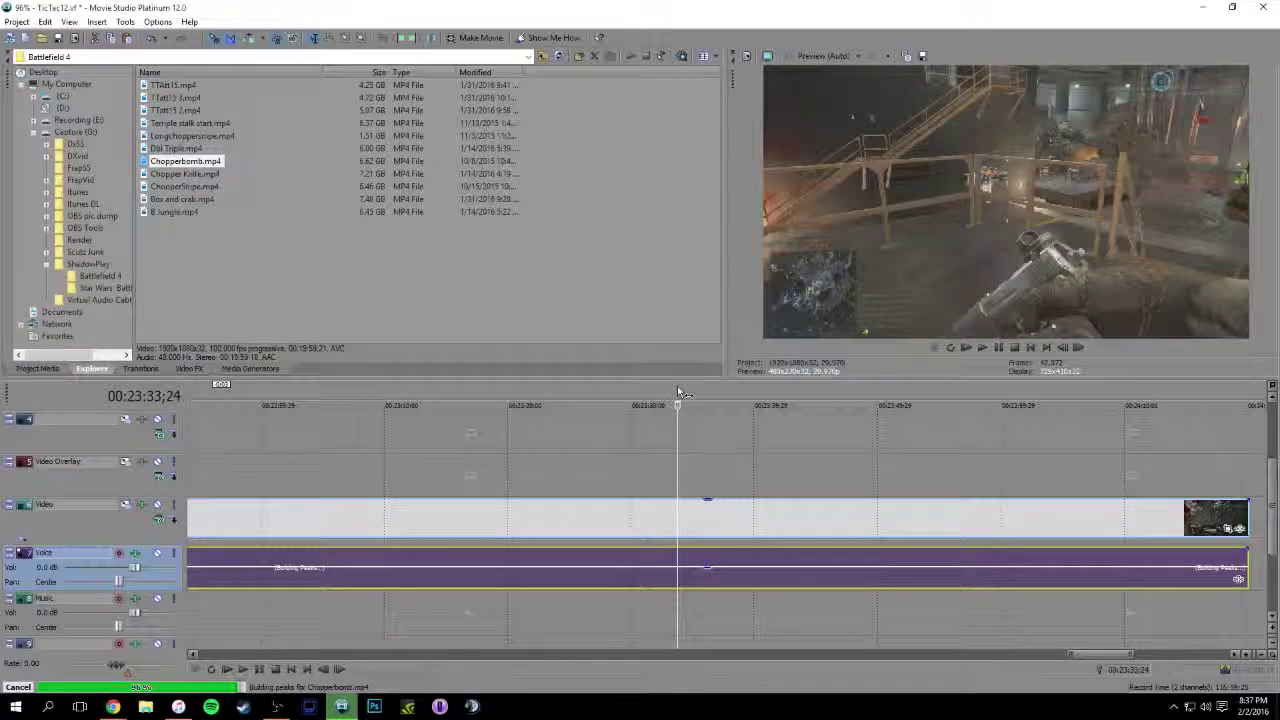
key(space)
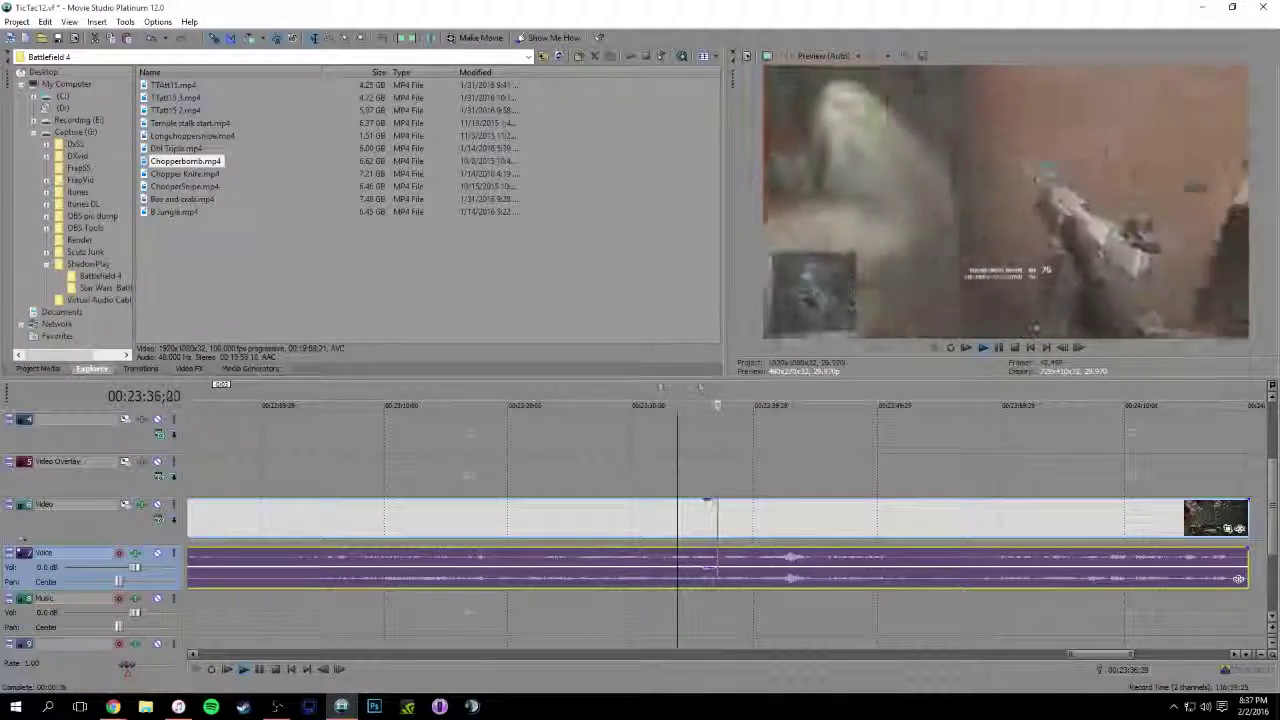
click(646, 400)
key(space)
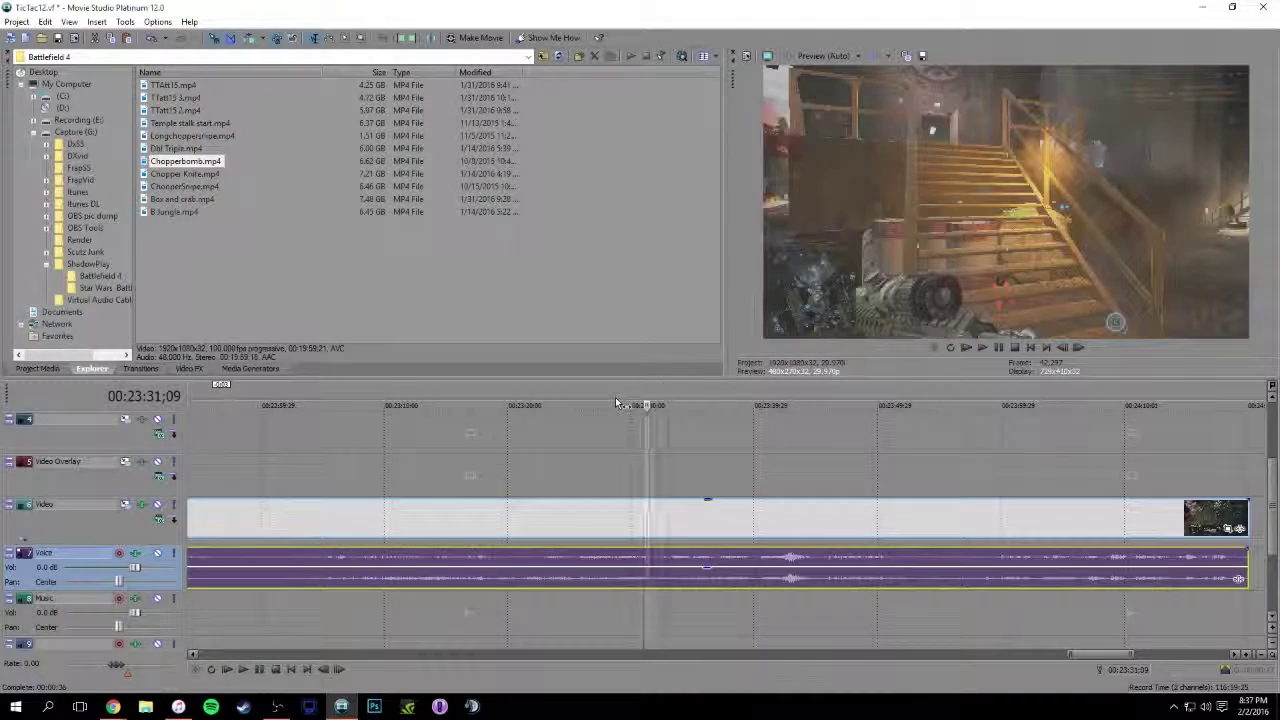
key(s)
click(561, 523)
scroll(717, 517, down, 2)
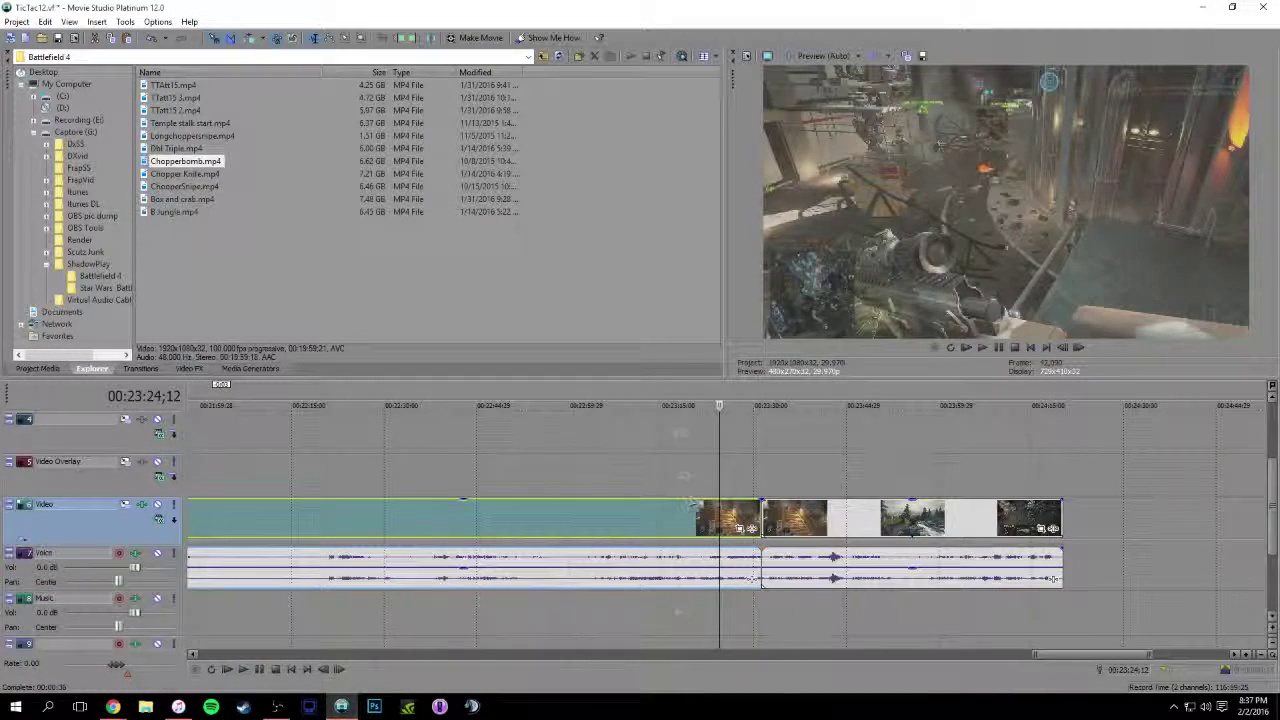
drag(840, 517, 888, 517)
Scan backwards through the long first part of the Chopperbomb clip for other action, sampling playback at several points between 00:22:40 and 00:18:48
click(453, 400)
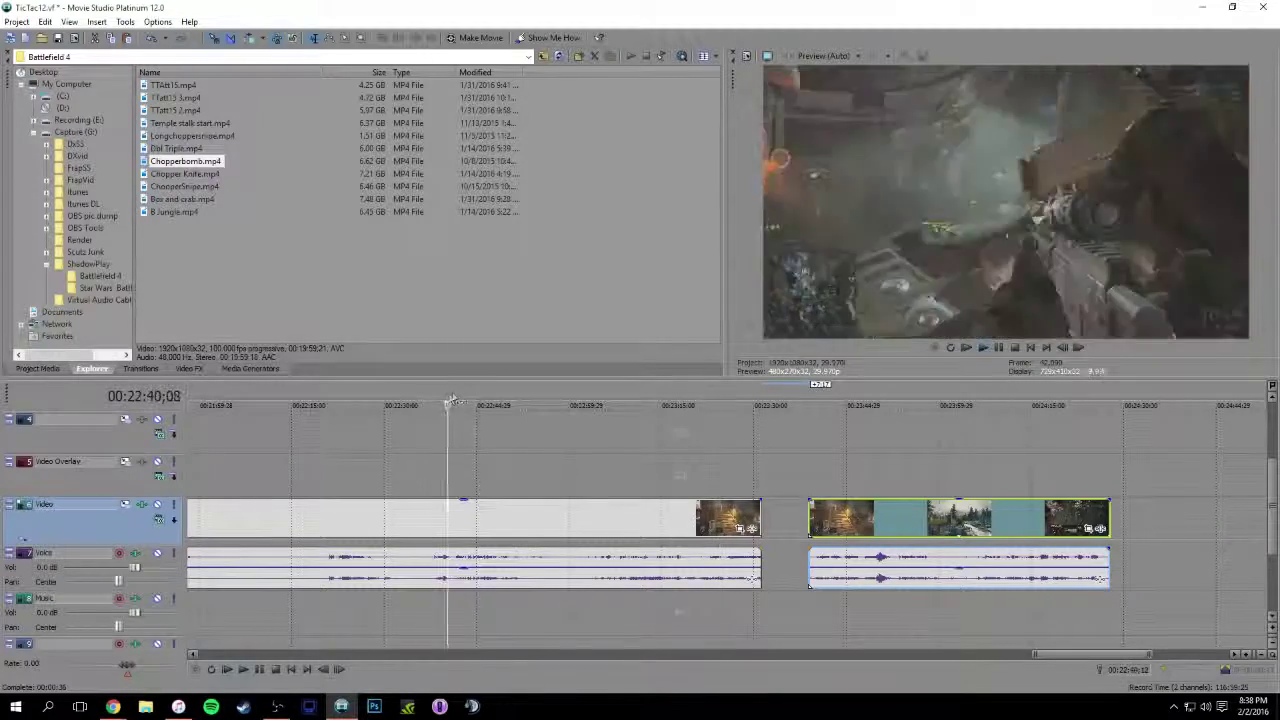
scroll(453, 420, down, 2)
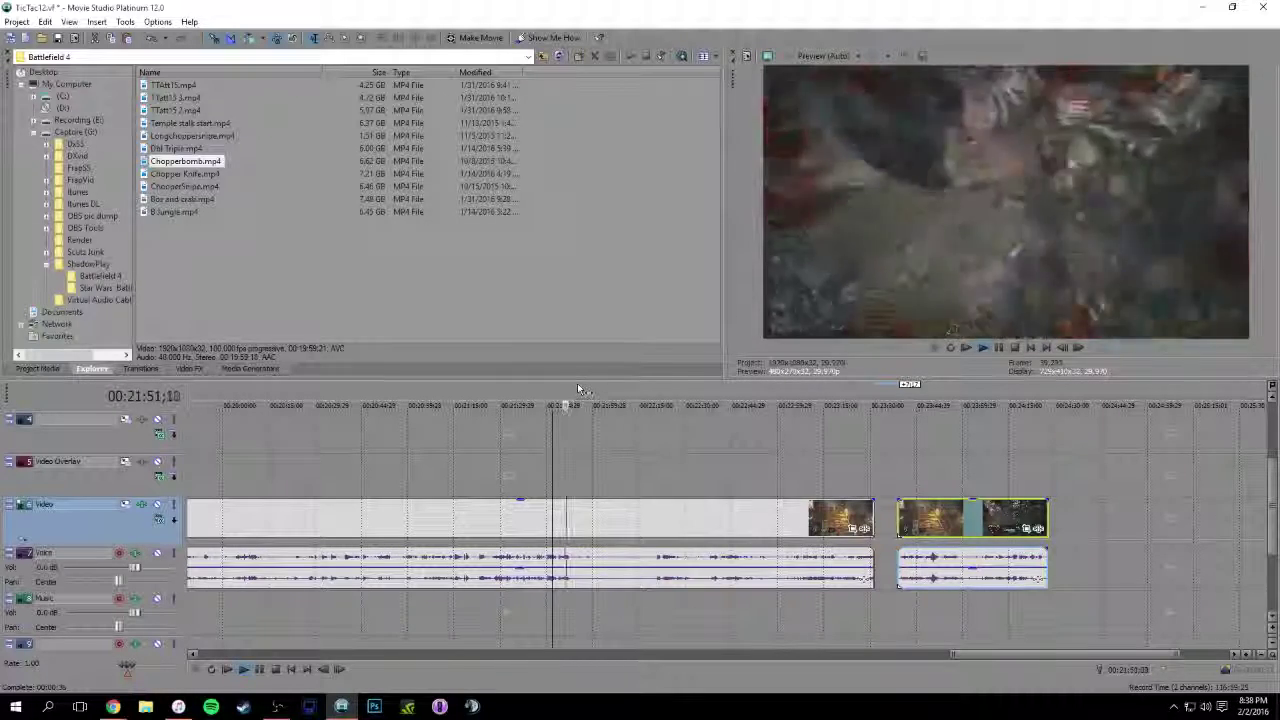
click(472, 390)
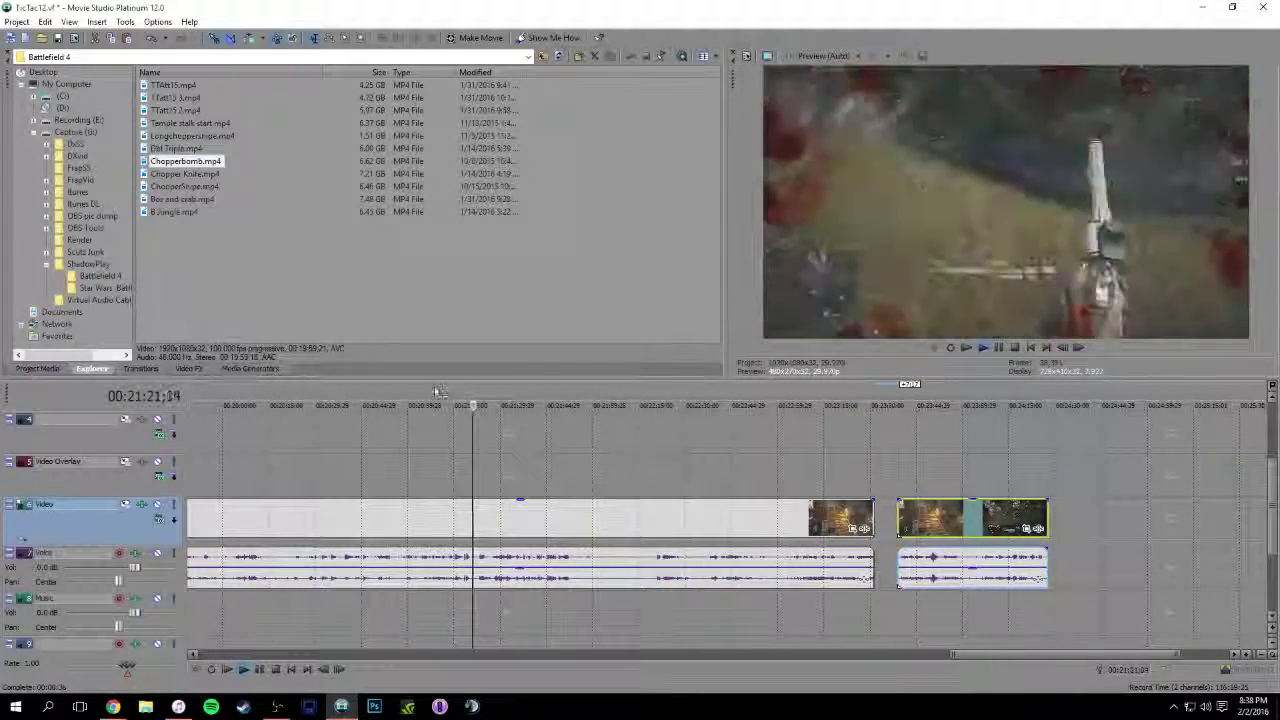
click(452, 386)
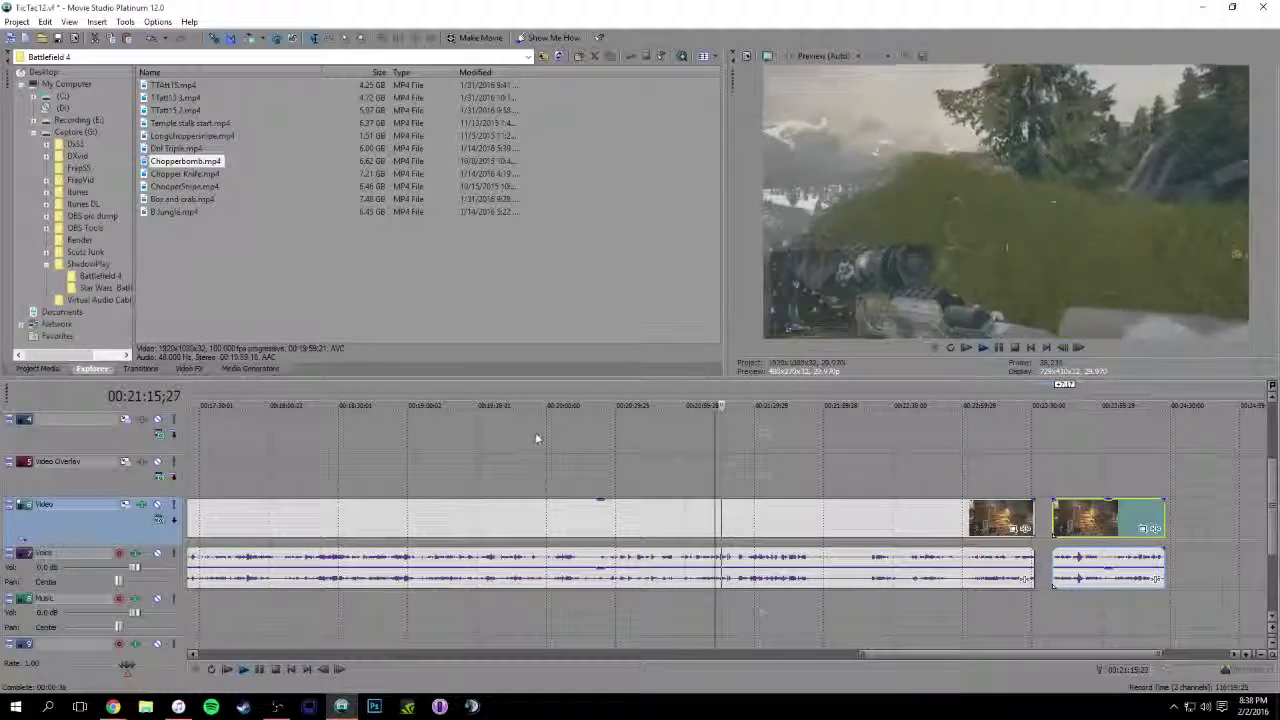
click(545, 395)
click(589, 395)
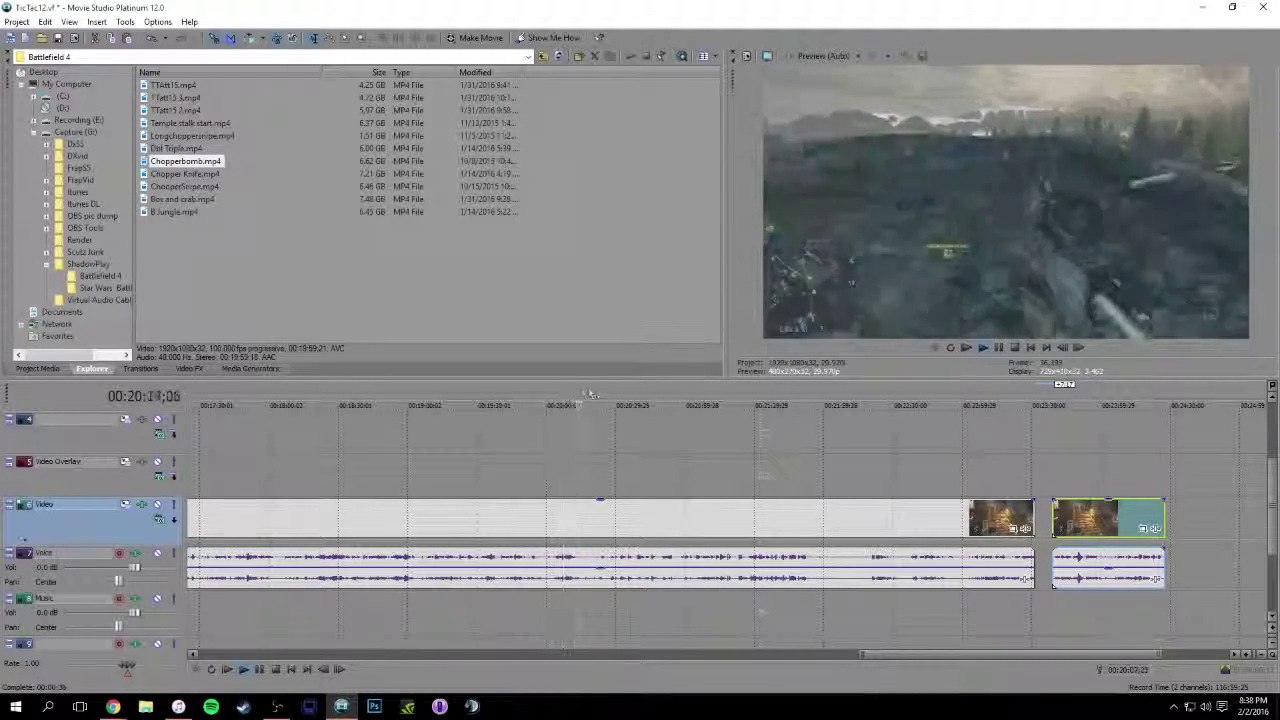
click(601, 395)
click(627, 395)
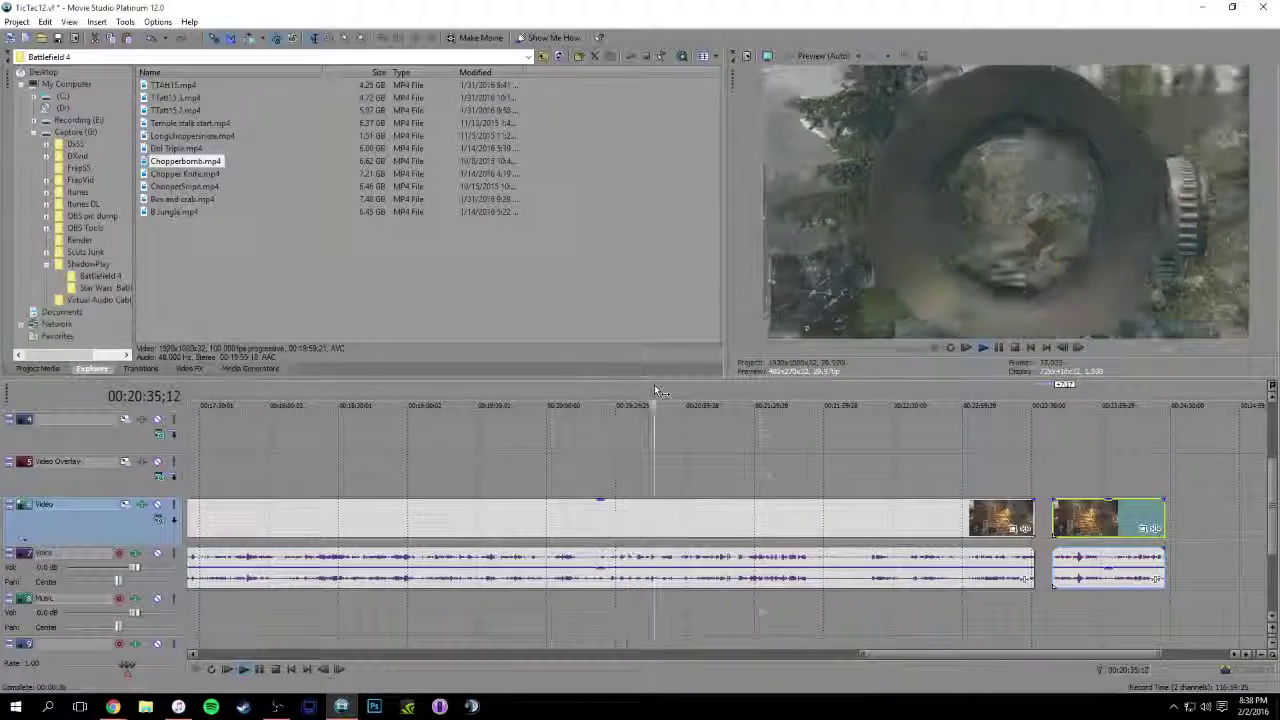
click(375, 396)
scroll(375, 396, down, 3)
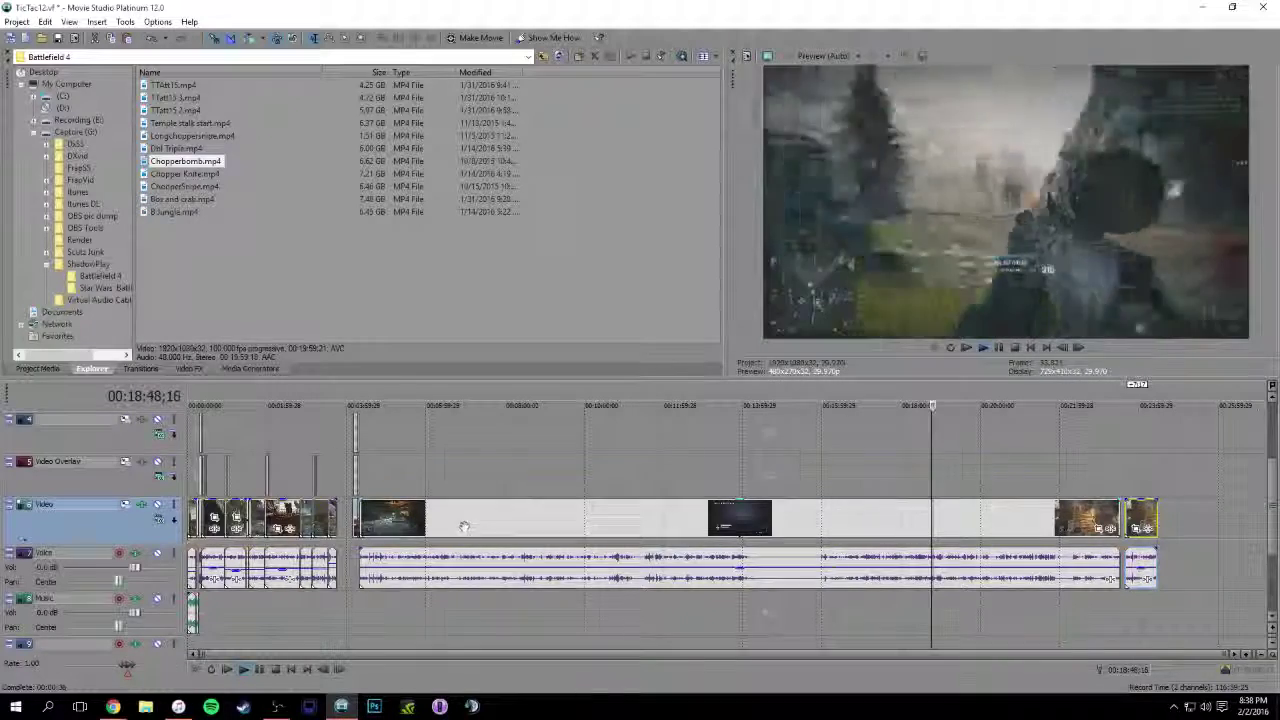
Scan forward through the long first part of the Chopperbomb clip for usable action, sampling points between 00:04:59 and 00:21:49
drag(464, 527, 478, 524)
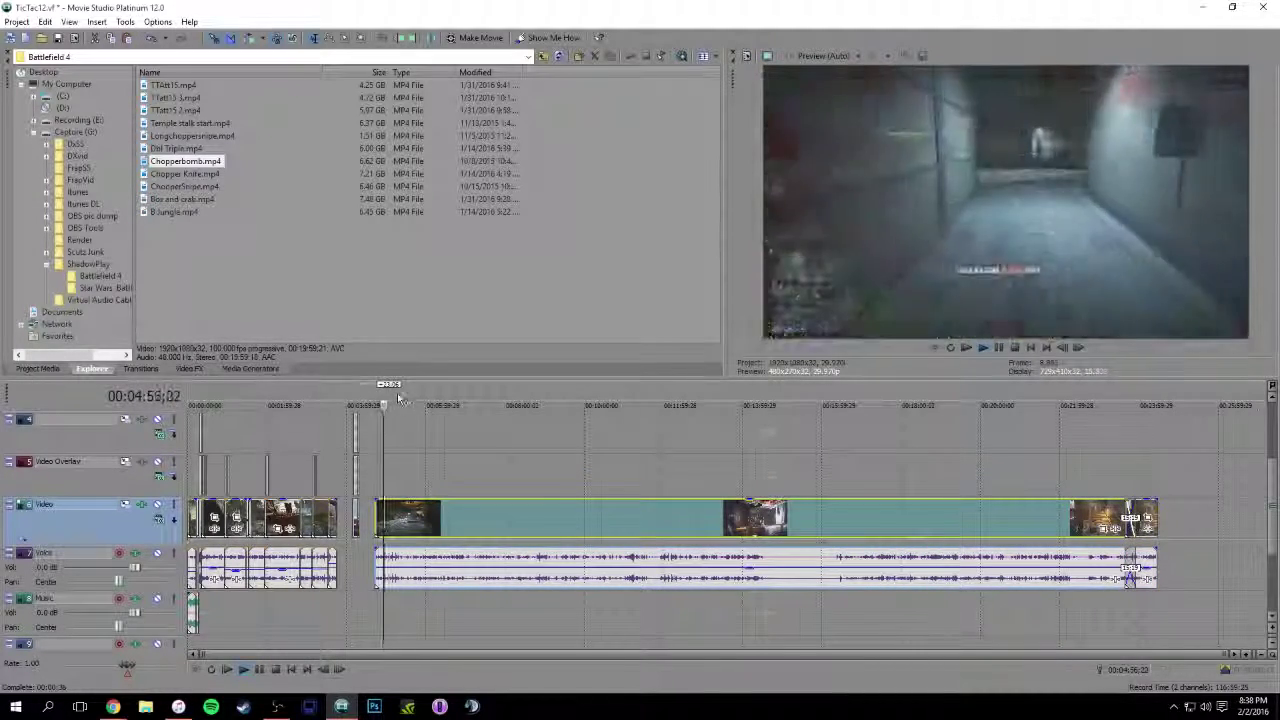
click(450, 400)
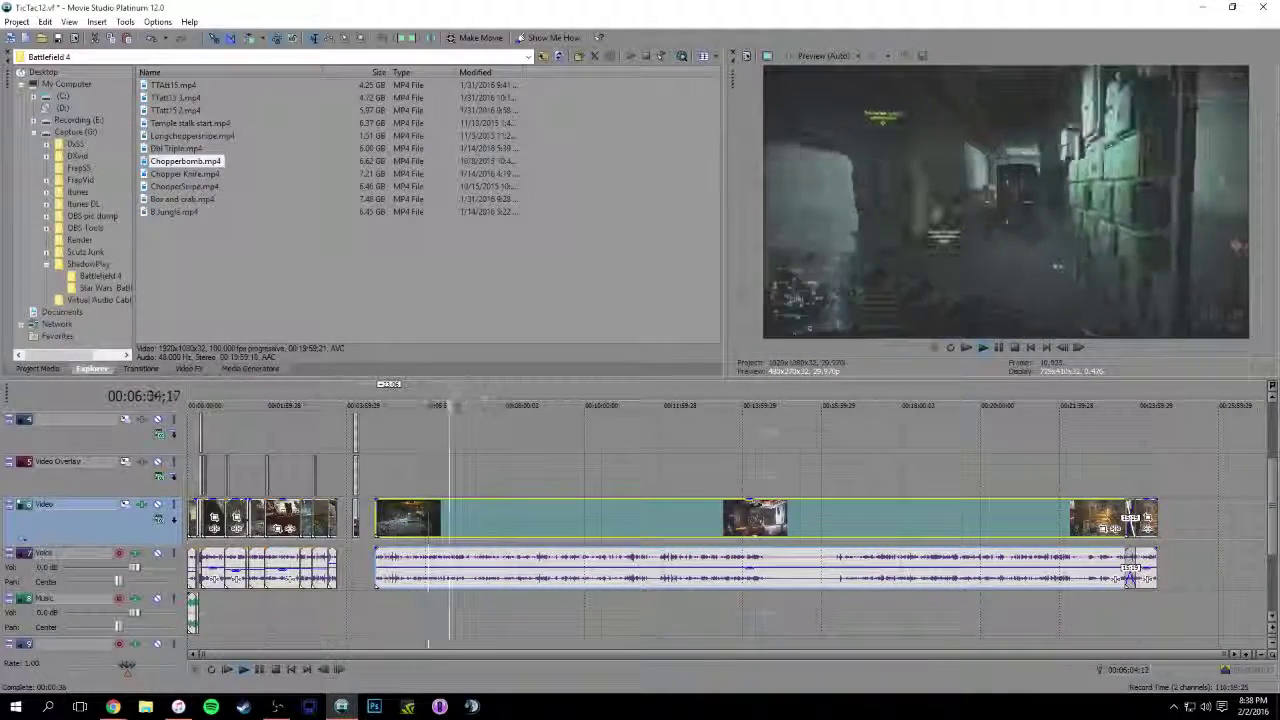
click(508, 400)
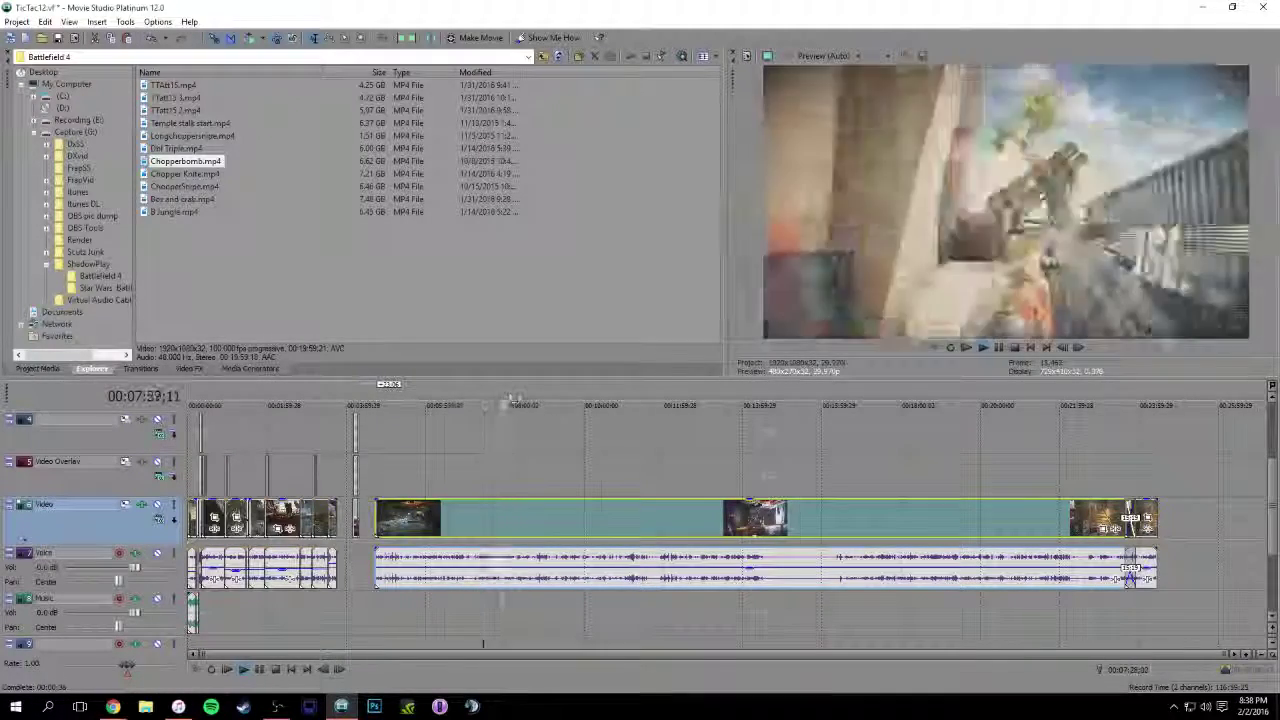
click(519, 398)
click(540, 399)
click(561, 400)
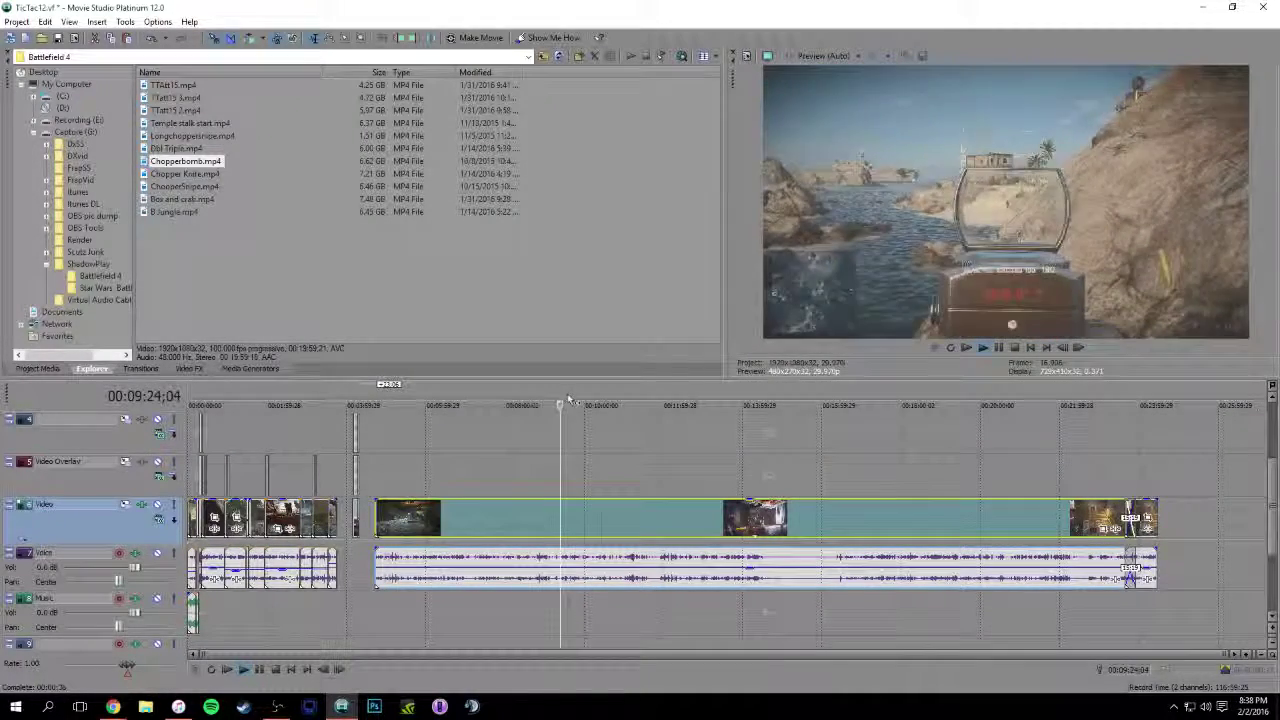
click(610, 400)
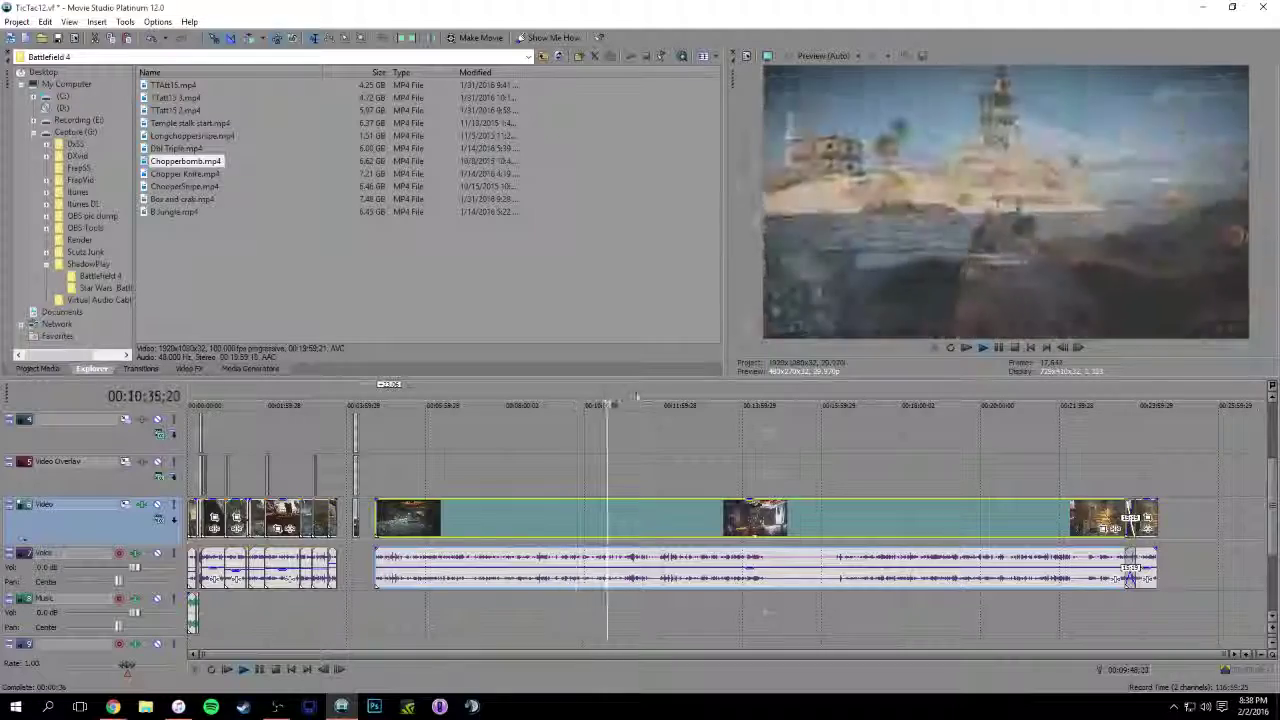
click(636, 400)
click(667, 400)
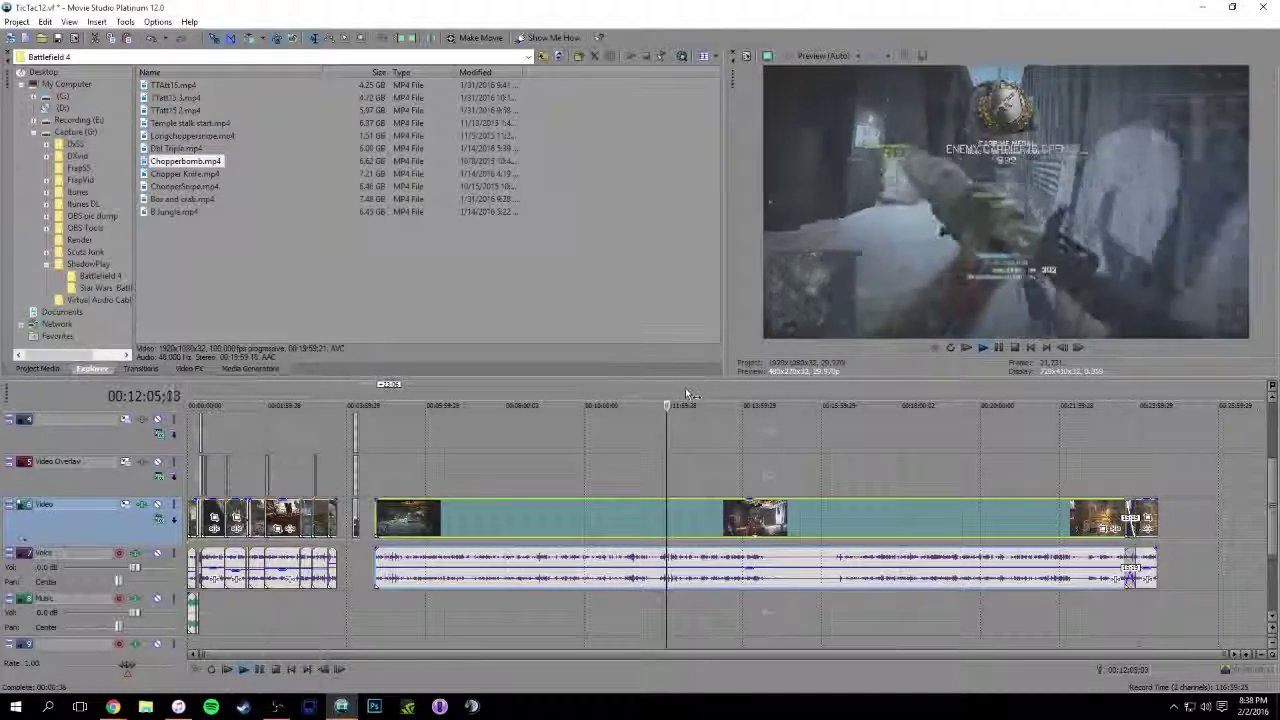
click(683, 398)
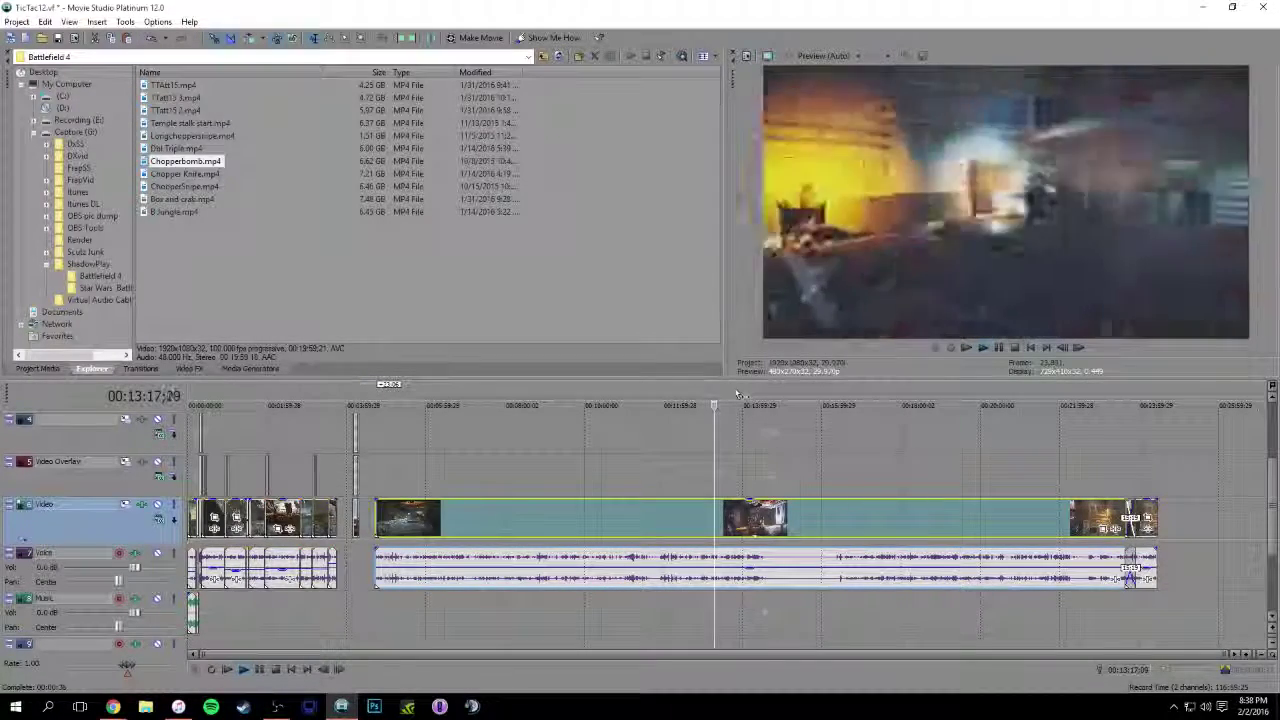
click(771, 397)
click(797, 400)
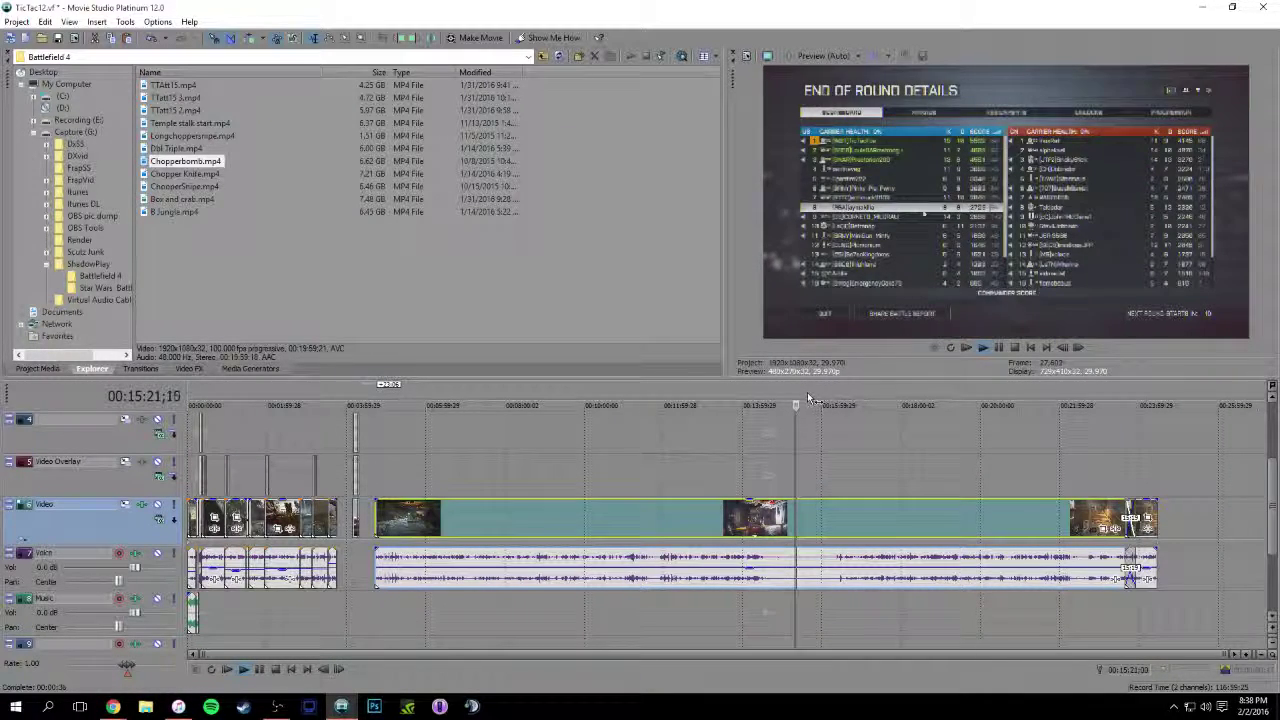
click(809, 400)
click(827, 400)
click(852, 400)
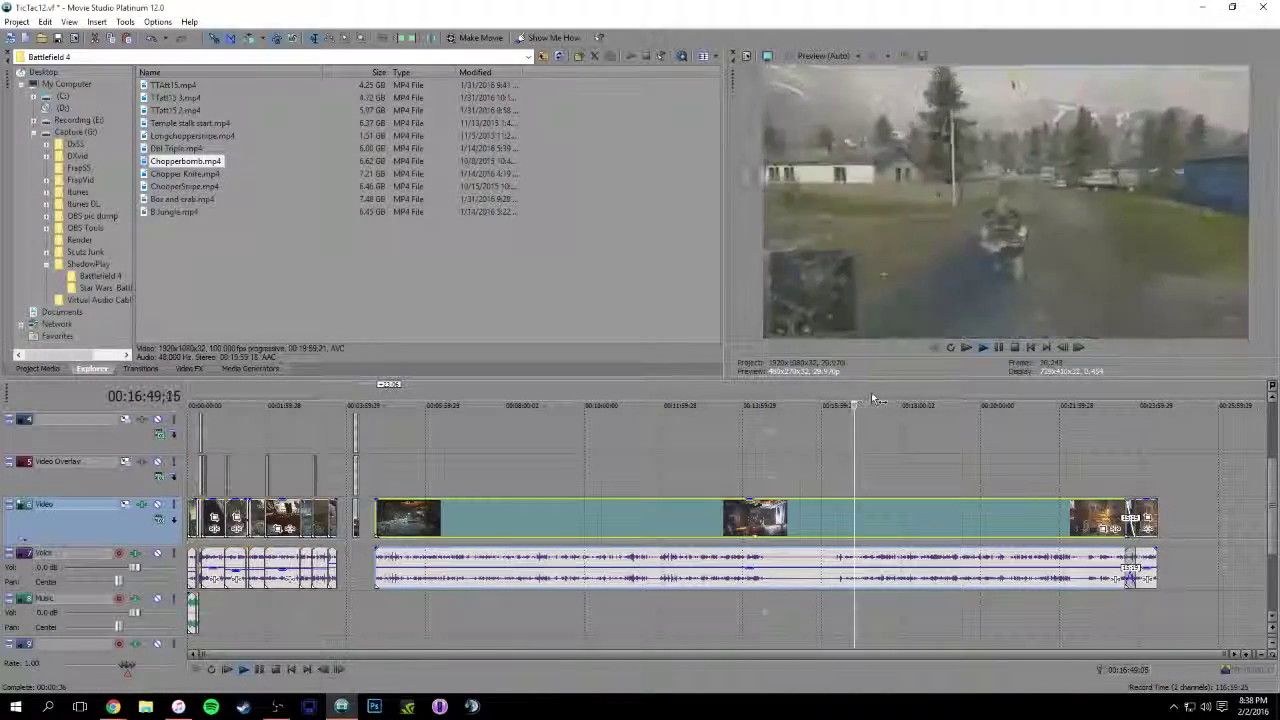
click(872, 400)
click(890, 400)
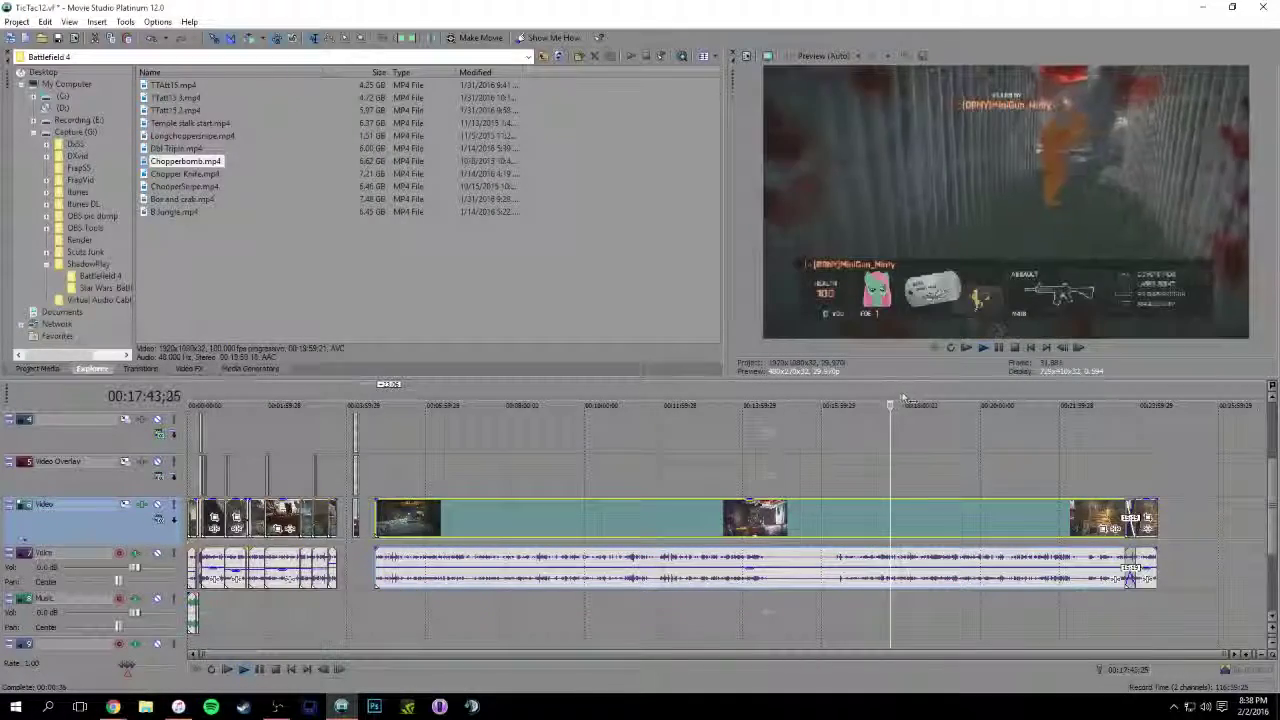
scroll(808, 468, up, 4)
scroll(808, 468, down, 2)
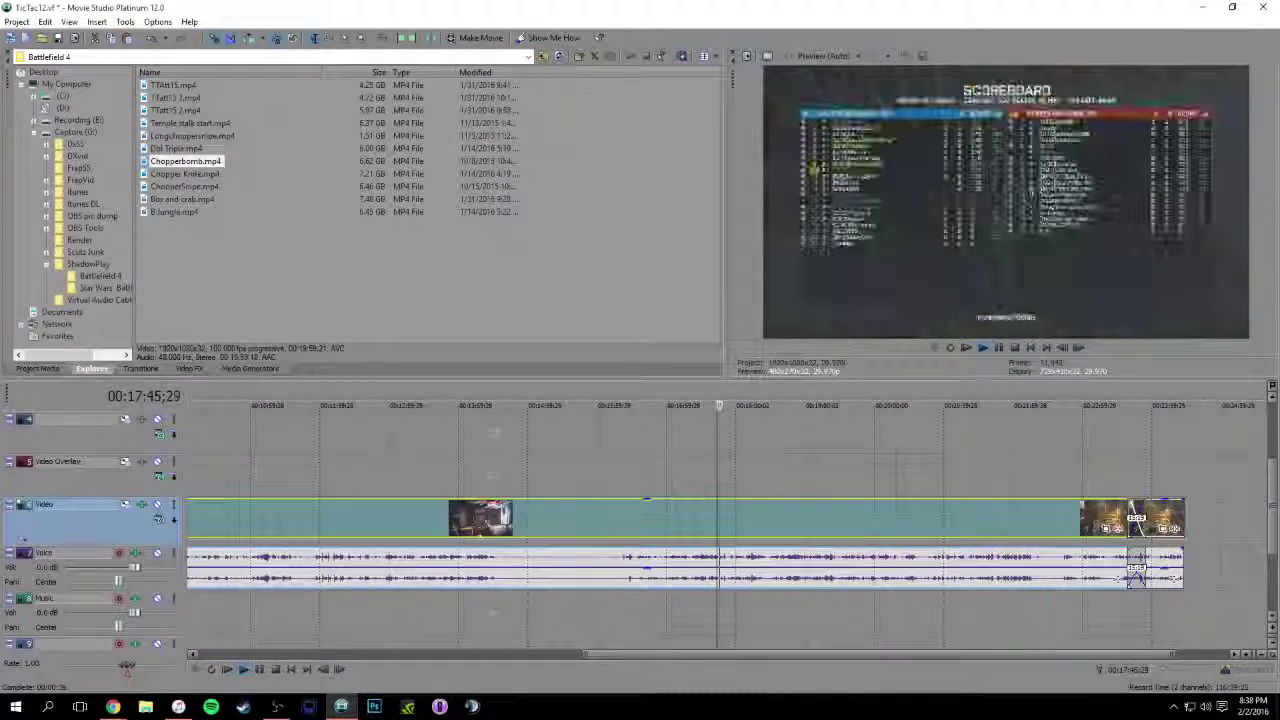
click(731, 400)
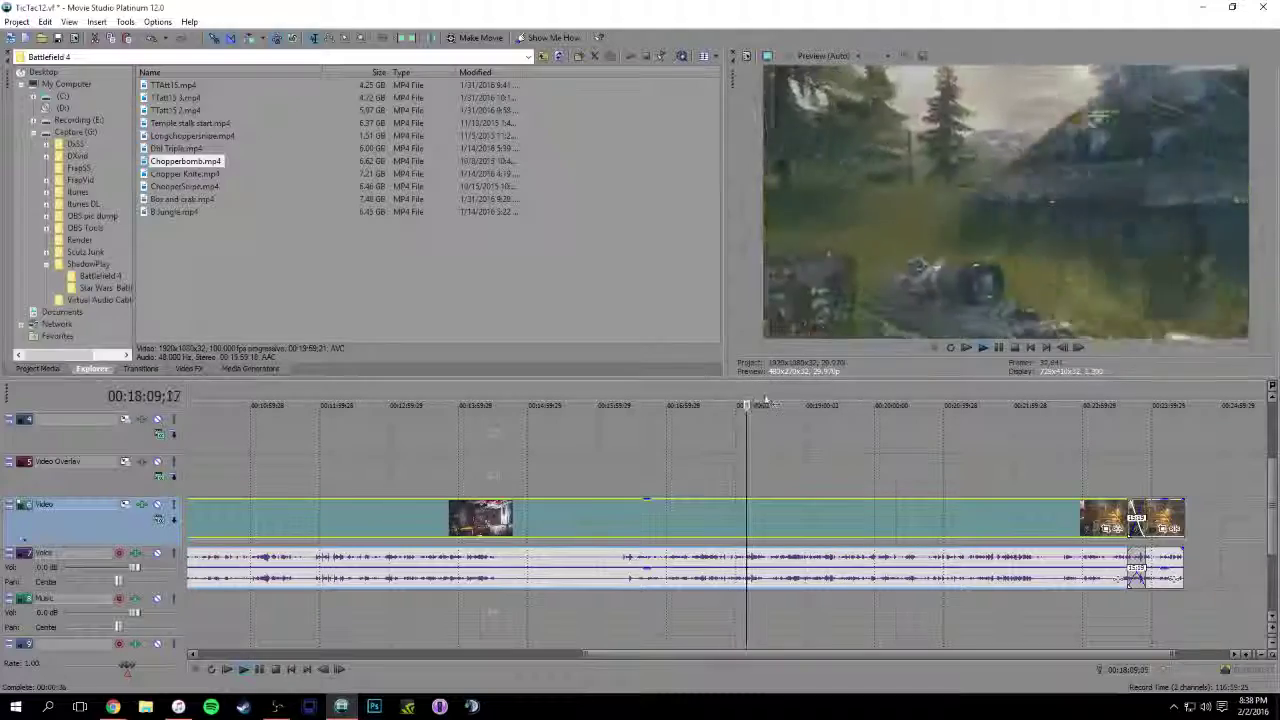
click(766, 400)
click(791, 403)
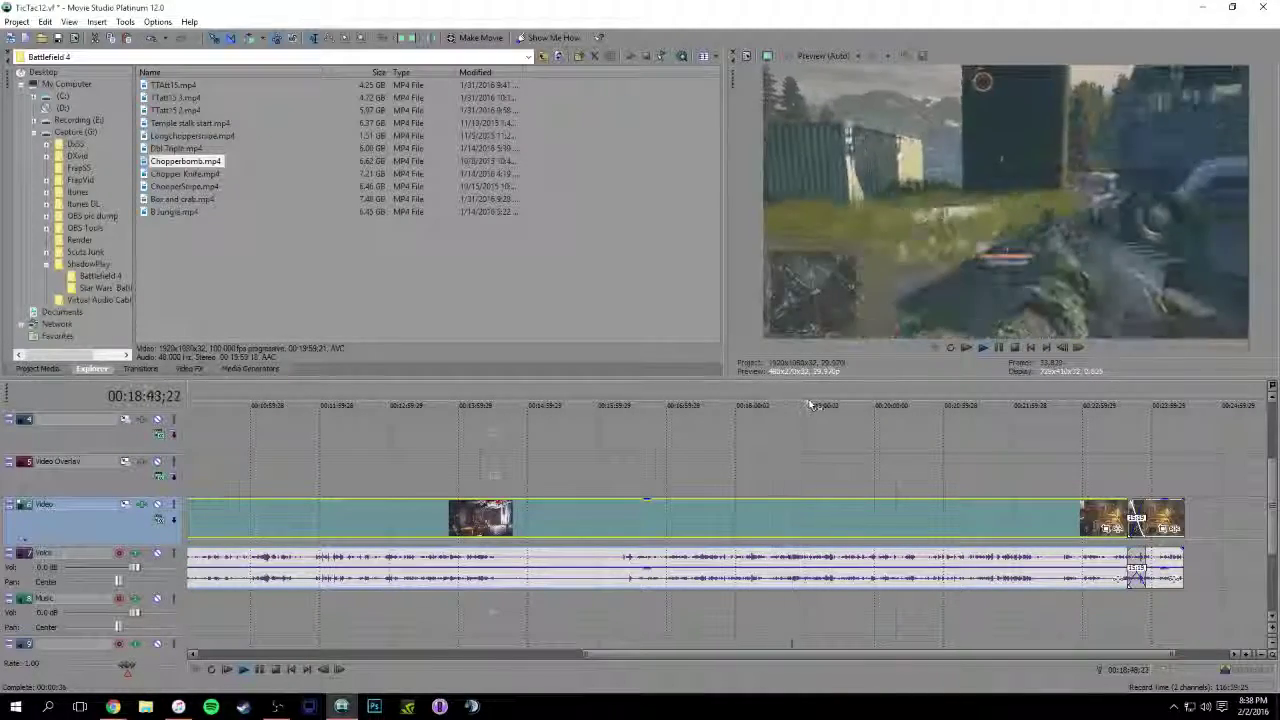
click(810, 404)
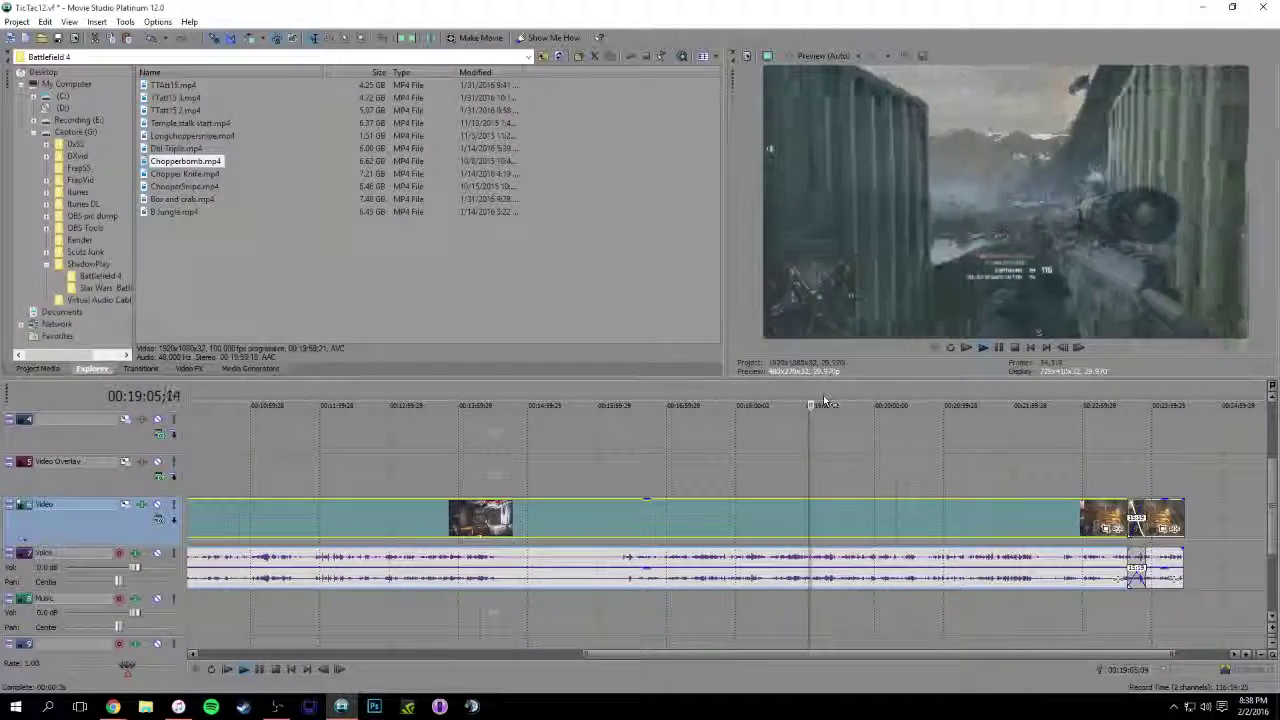
click(845, 403)
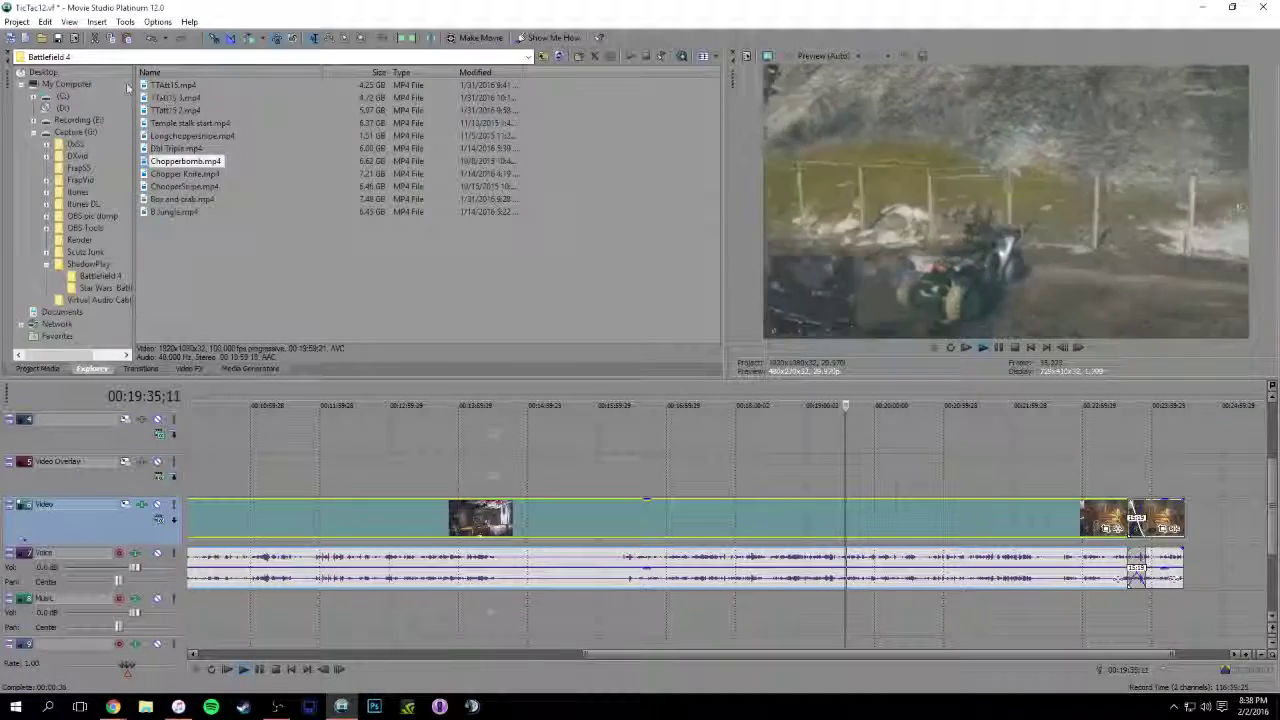
click(873, 400)
click(916, 399)
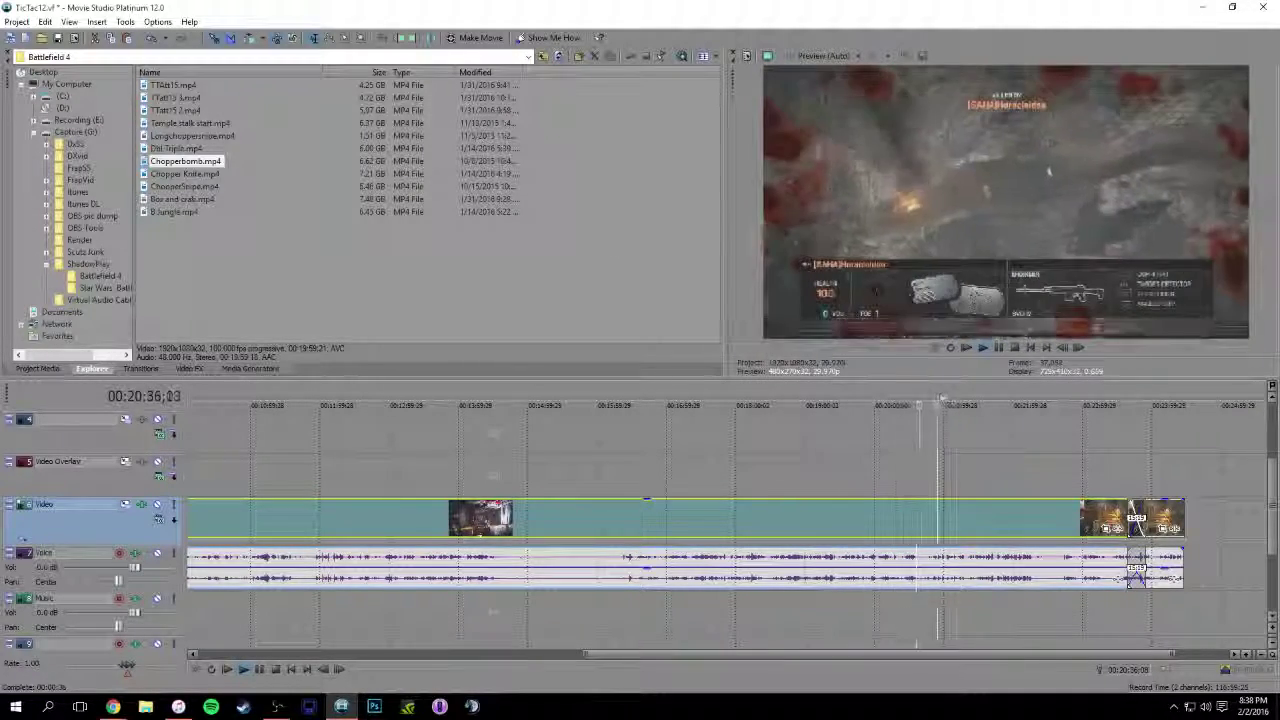
click(966, 400)
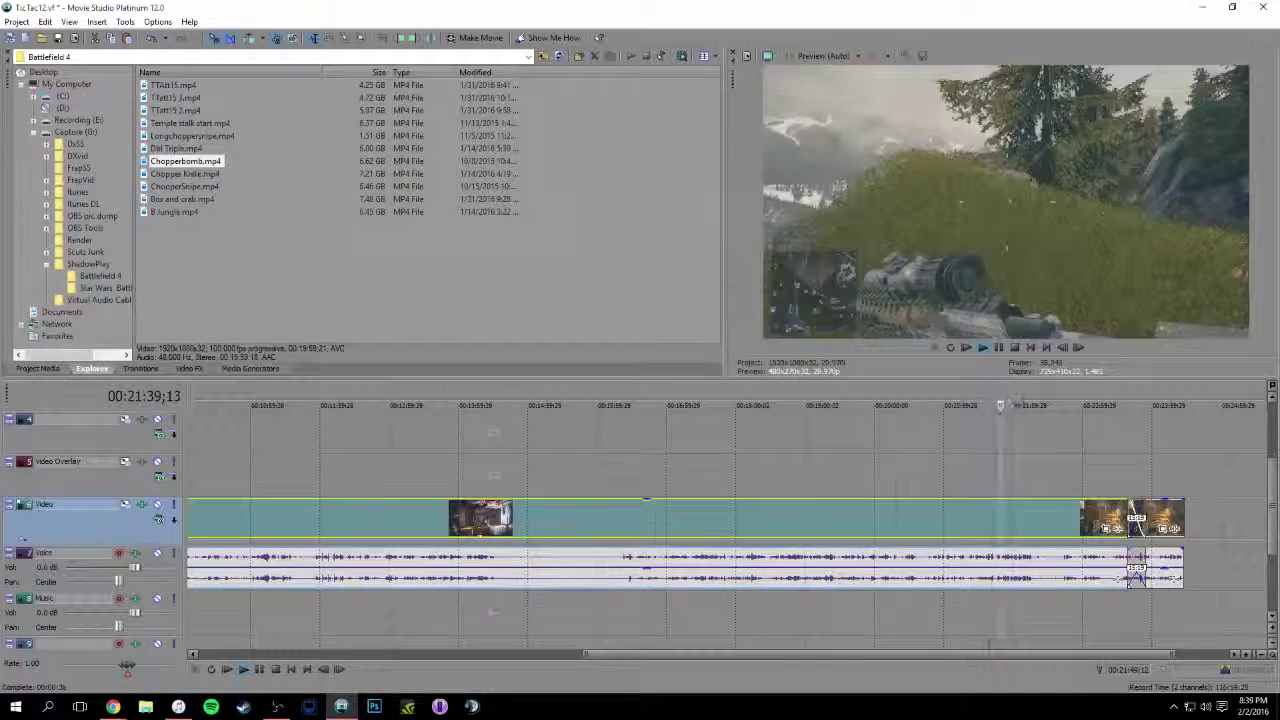
click(1026, 404)
Delete the long first part of the Chopperbomb clip and move the remaining end part back near the earlier clips
click(731, 524)
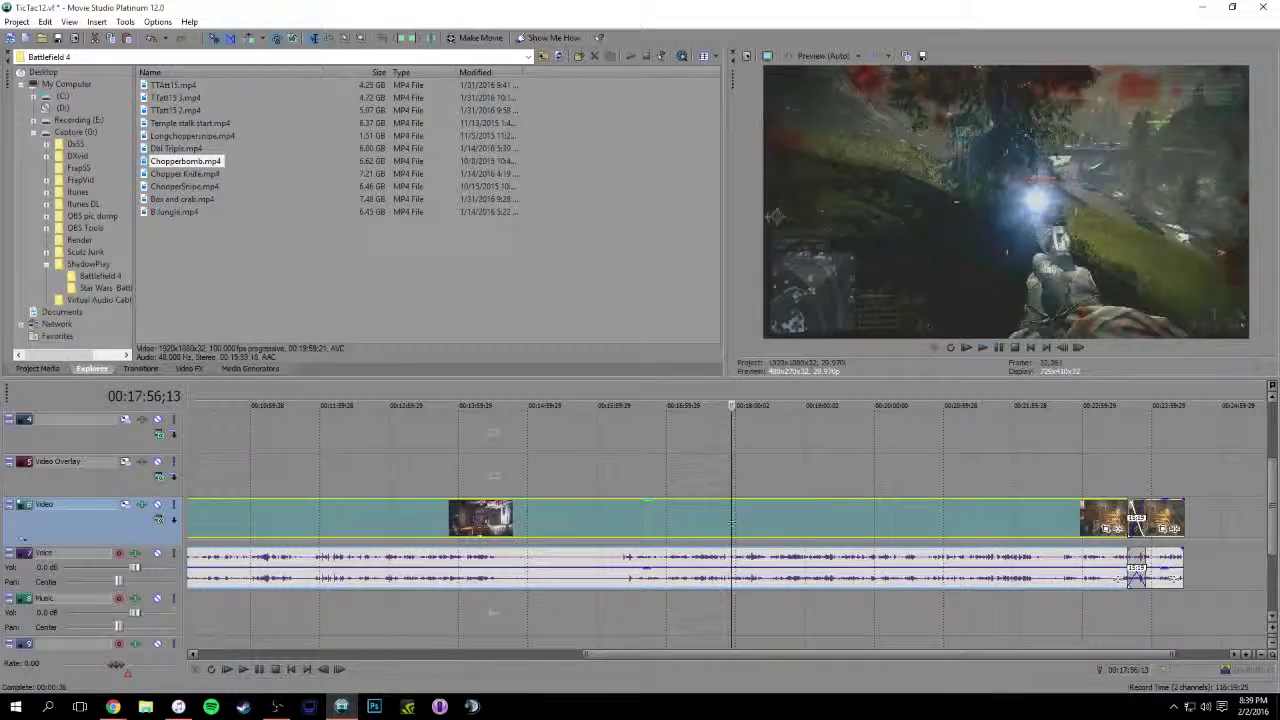
key(Delete)
click(1155, 515)
scroll(1155, 515, down, 2)
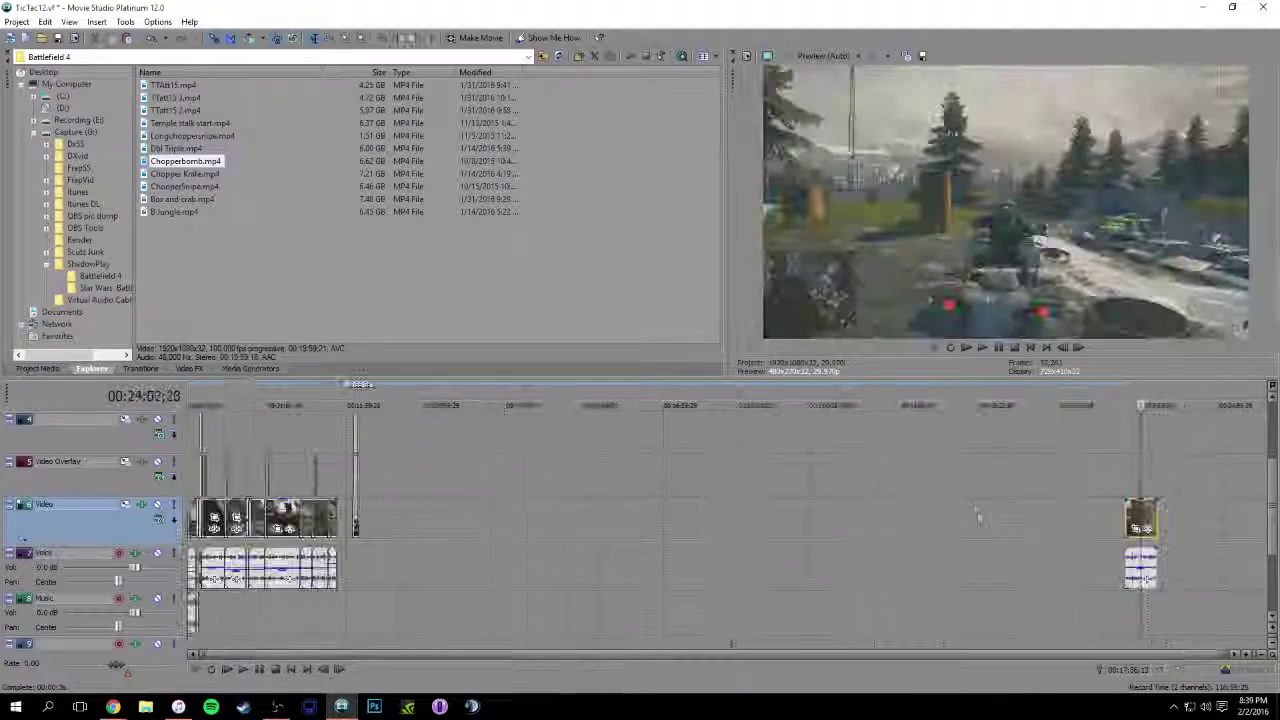
drag(1135, 515, 388, 545)
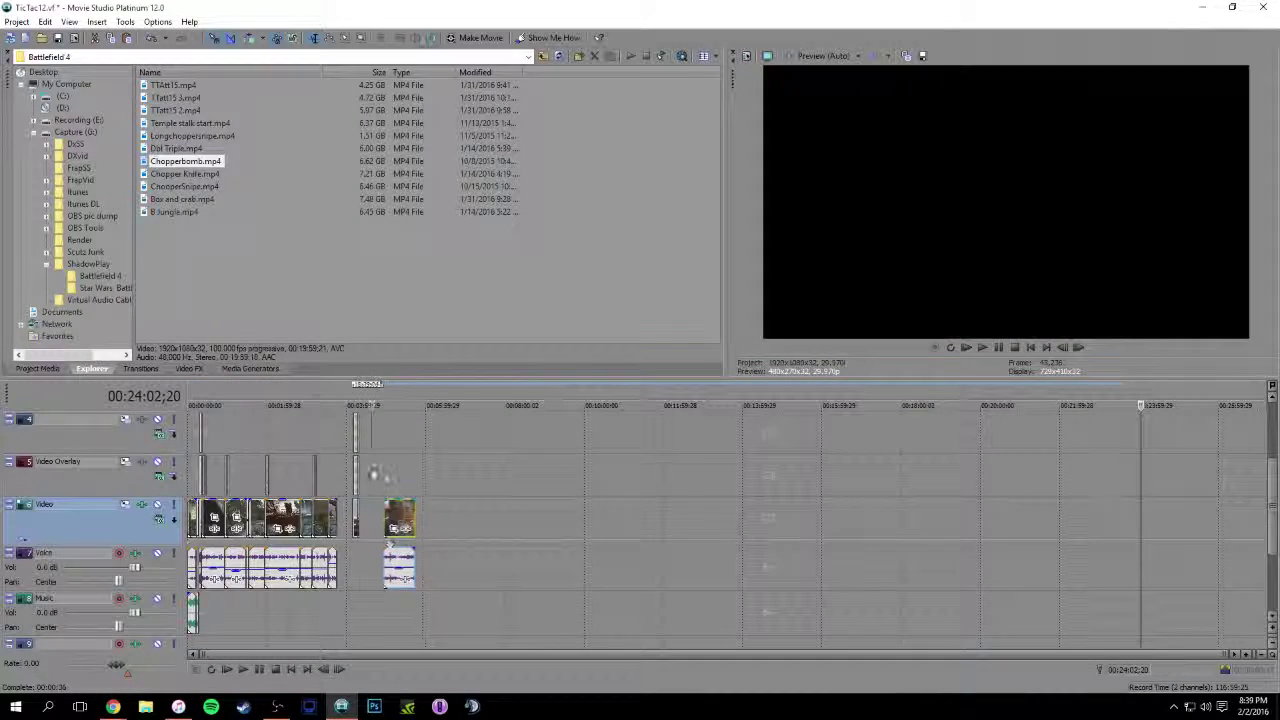
Move the closing clip and its overlays out to about 00:05:59, and overlap the Chopperbomb part one second with the last gameplay clip
scroll(678, 563, up, 4)
drag(608, 517, 1105, 517)
drag(897, 528, 578, 536)
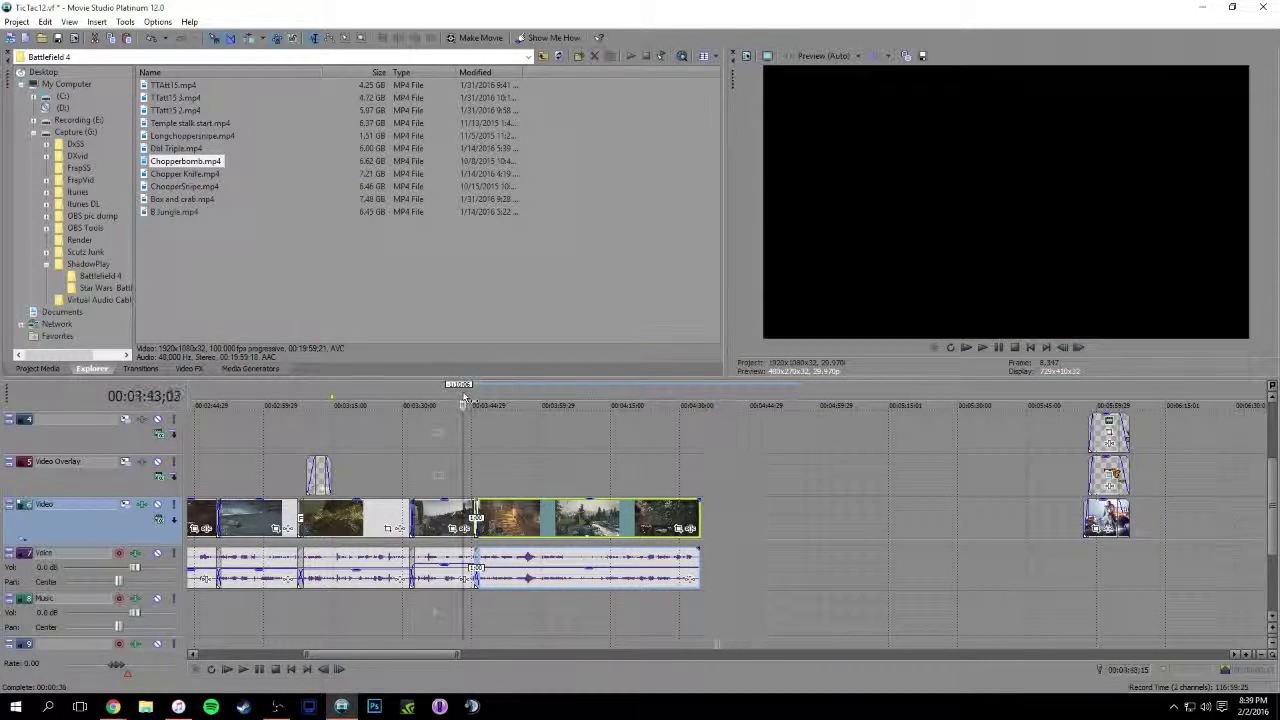
Play the Chopperbomb part to find where its action ends, split it at 00:04:01;14 and delete the remainder
key(space)
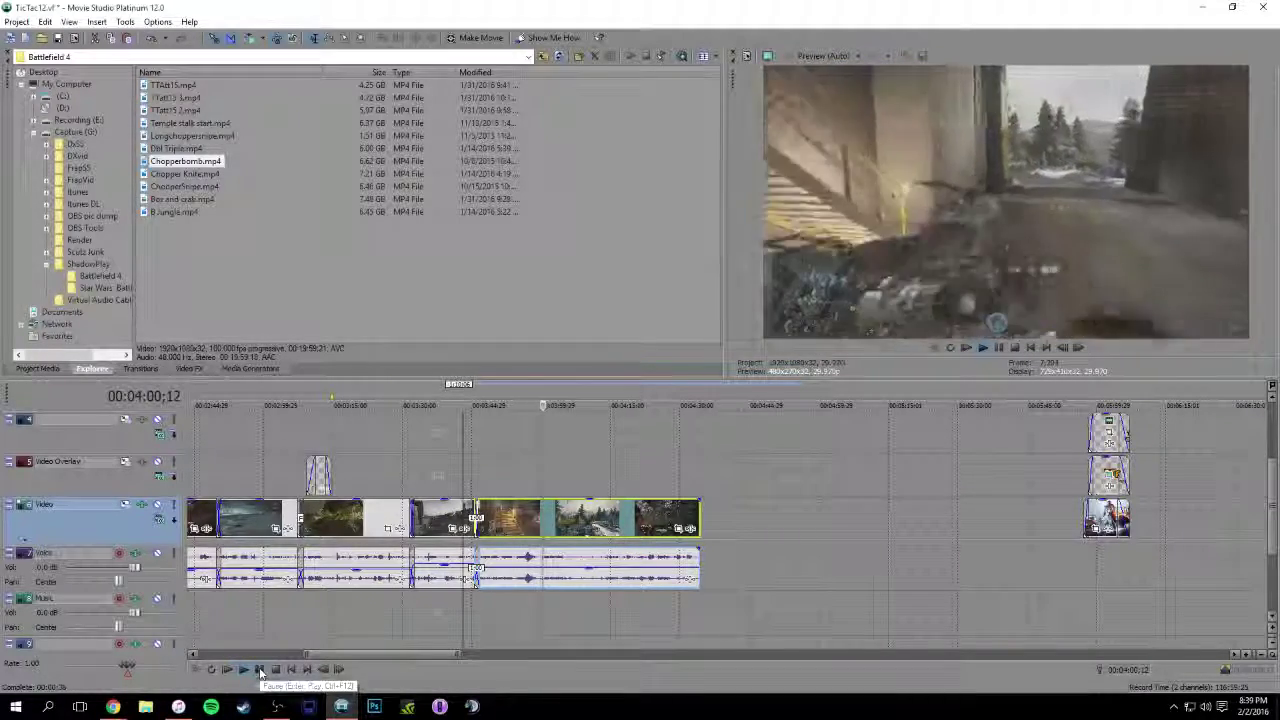
click(259, 670)
key(s)
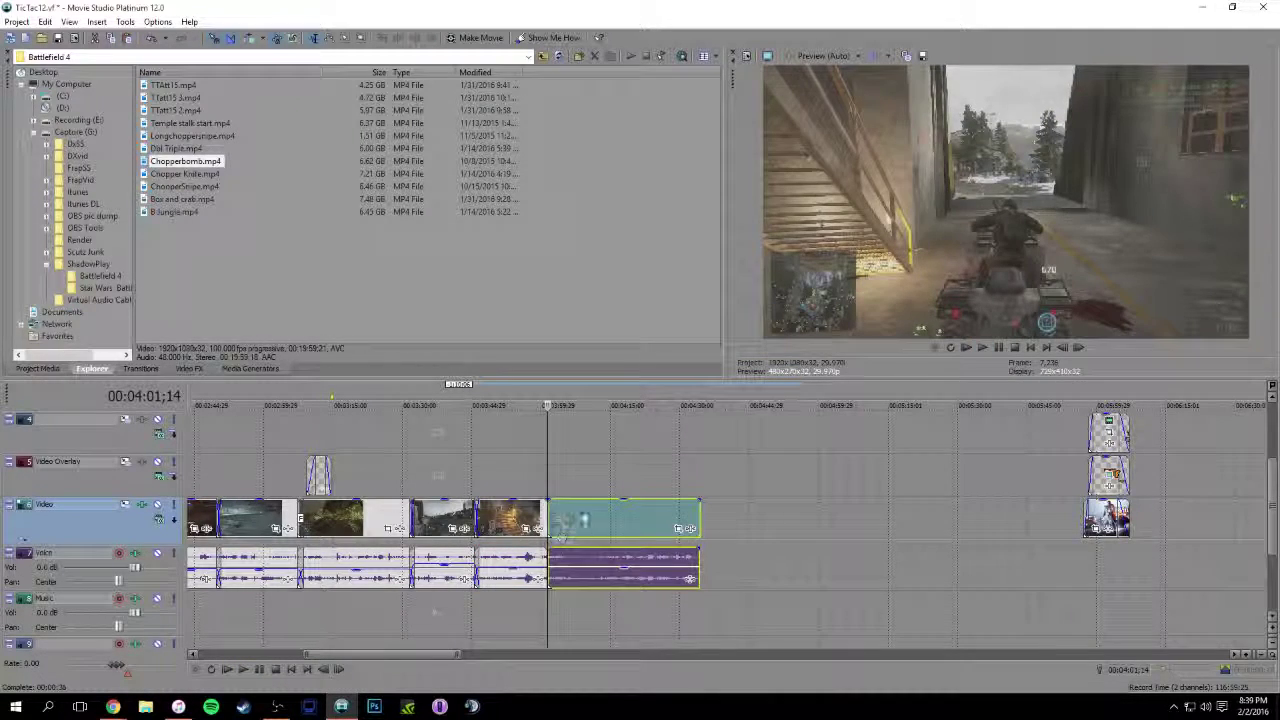
click(594, 521)
key(Delete)
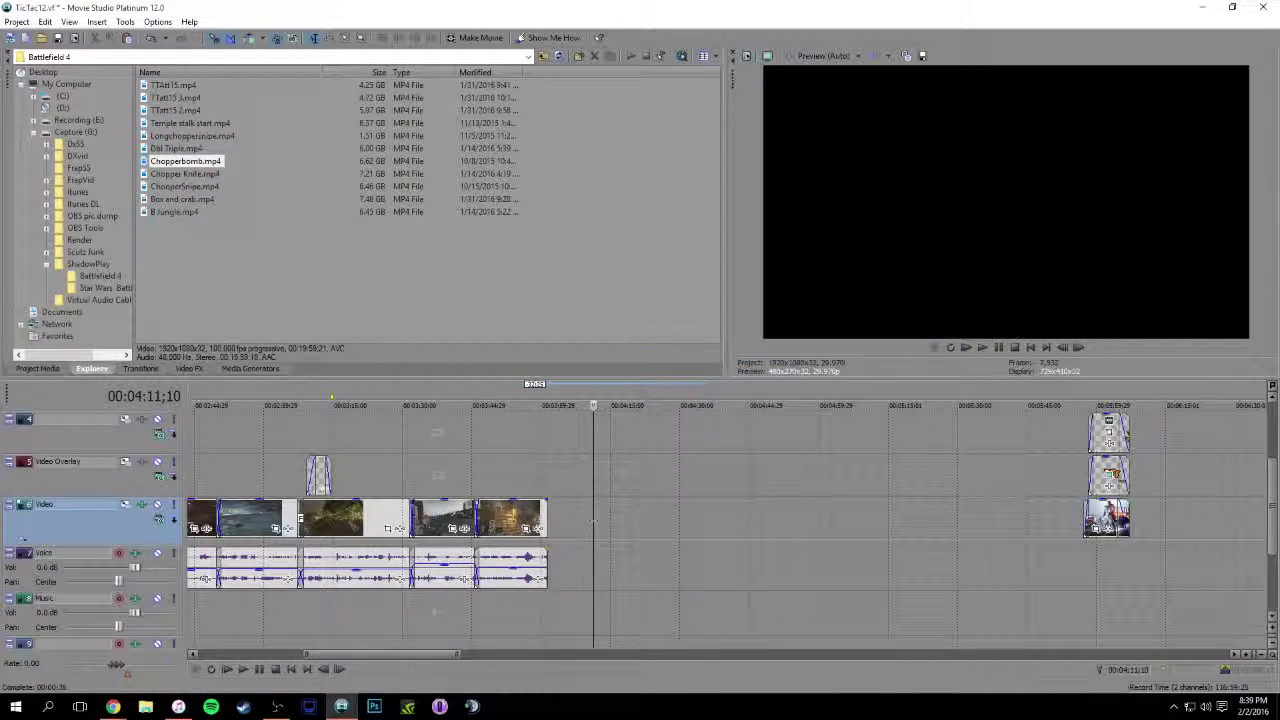
Add Chopper Knife.mp4 to the Video track after the trimmed Chopperbomb clip
click(197, 175)
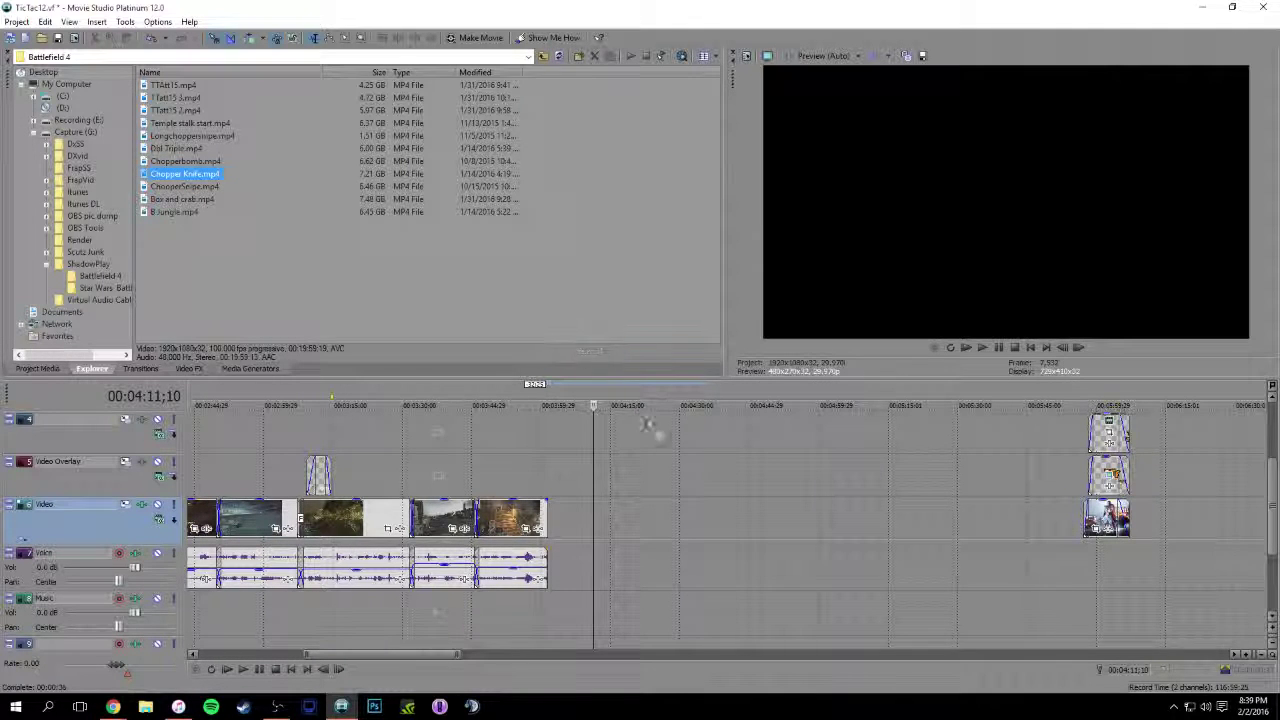
drag(648, 425, 606, 526)
Set the Chopper Knife clip to Disable resample and lower the volume of its audio on the Voice track
right_click(582, 520)
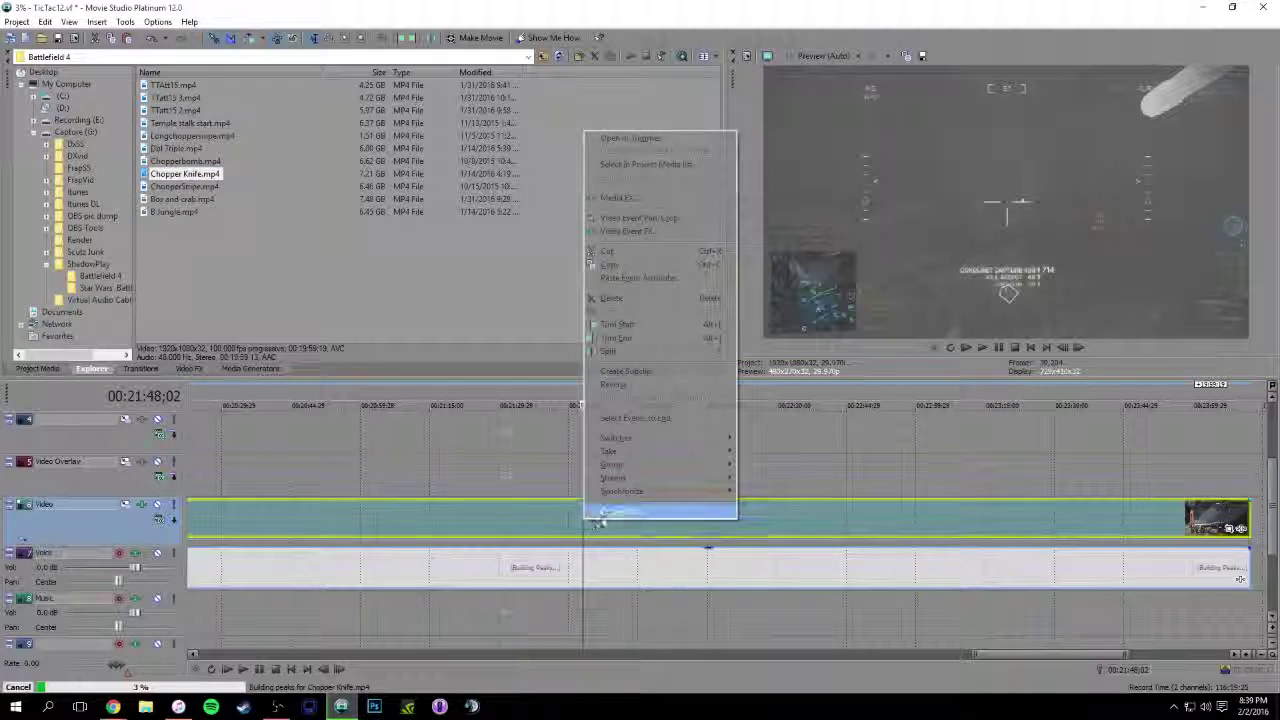
click(612, 514)
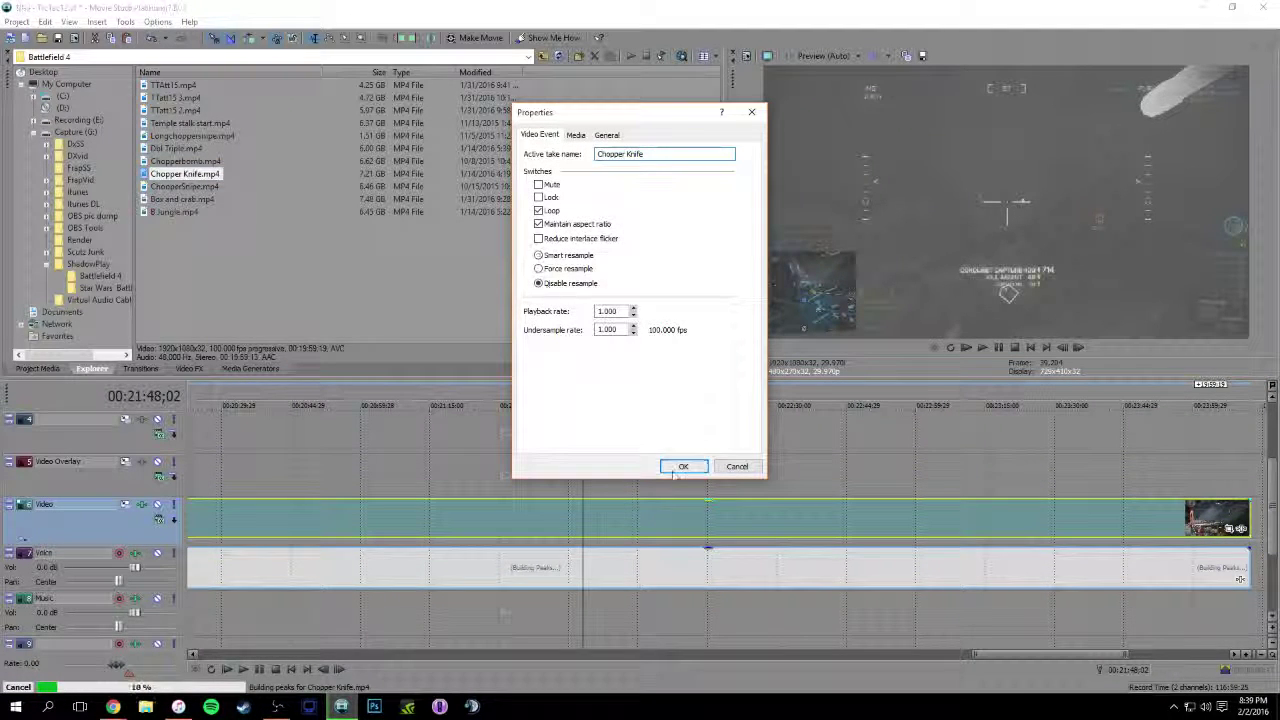
click(683, 466)
click(709, 552)
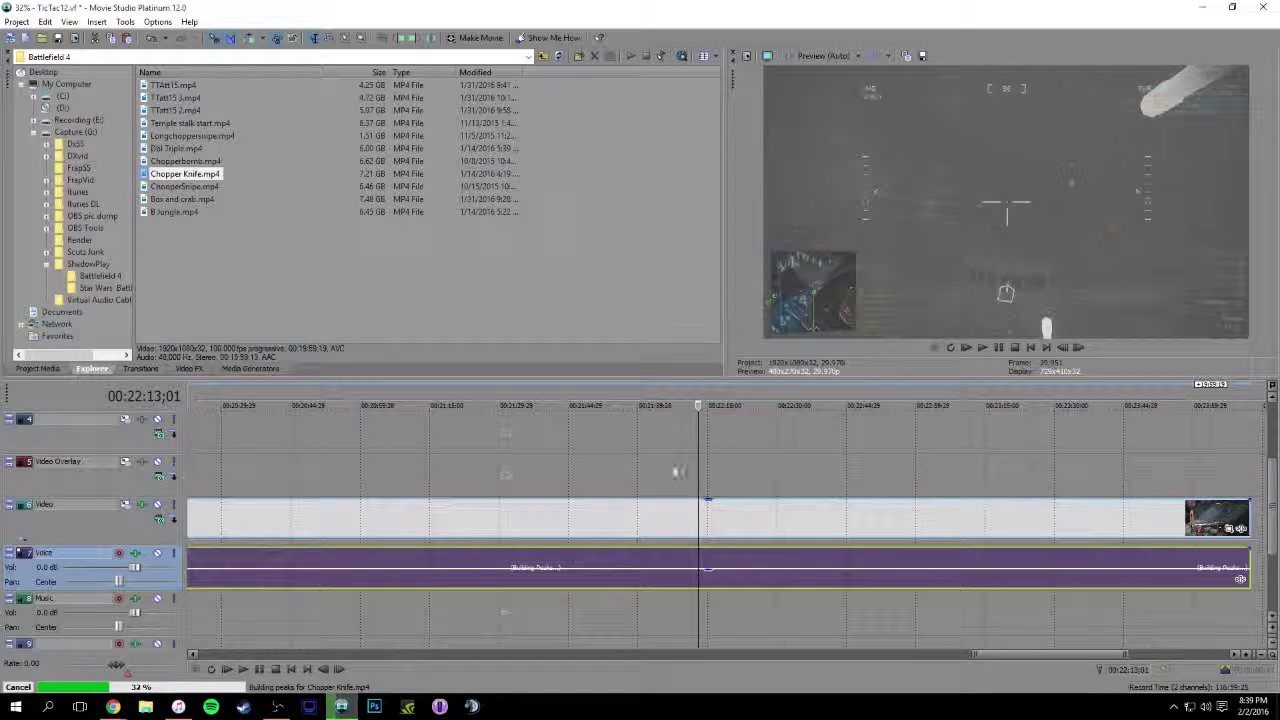
Skim and play the last minutes of the Chopper Knife clip for usable action, and delete the clip with its audio from the timeline
click(709, 400)
click(737, 400)
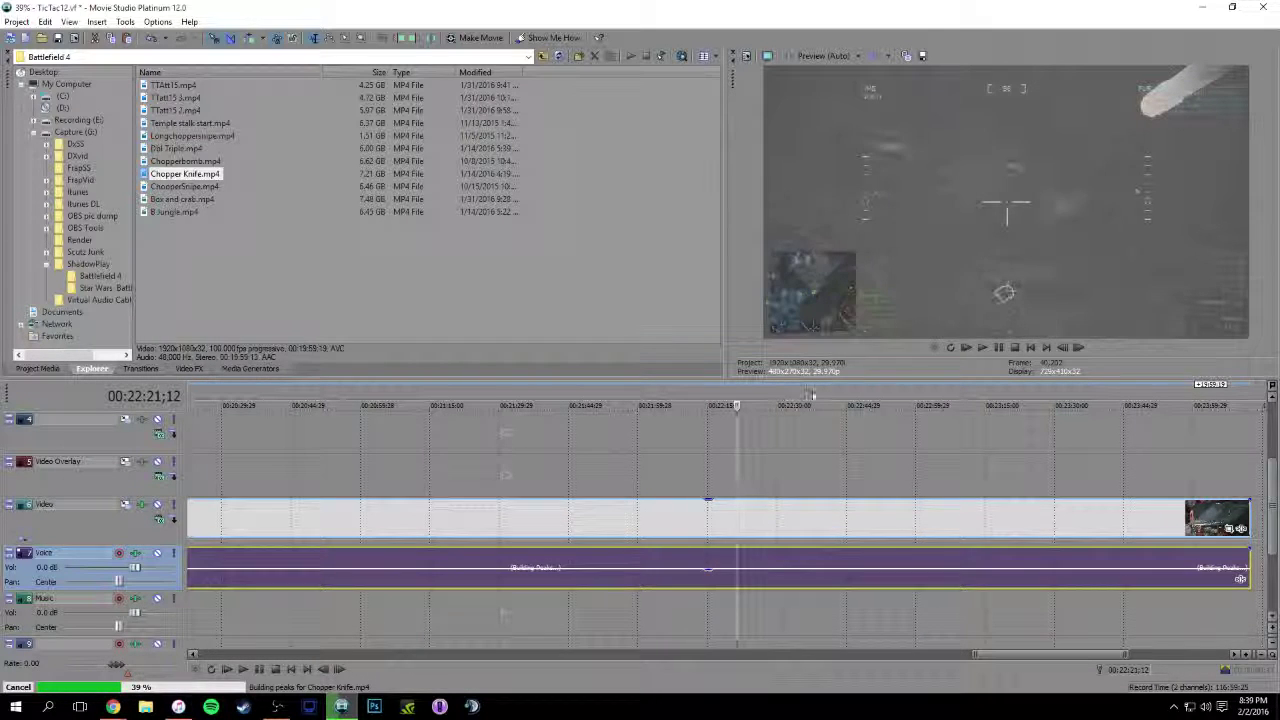
click(812, 398)
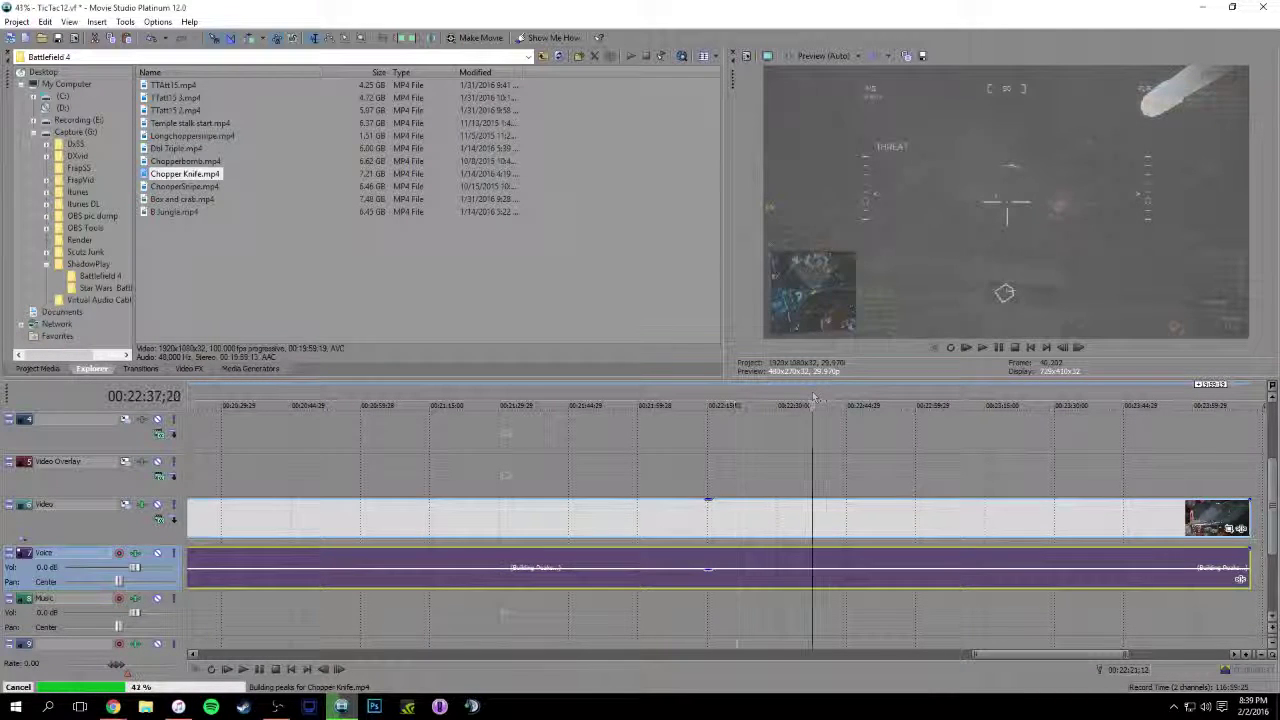
click(915, 401)
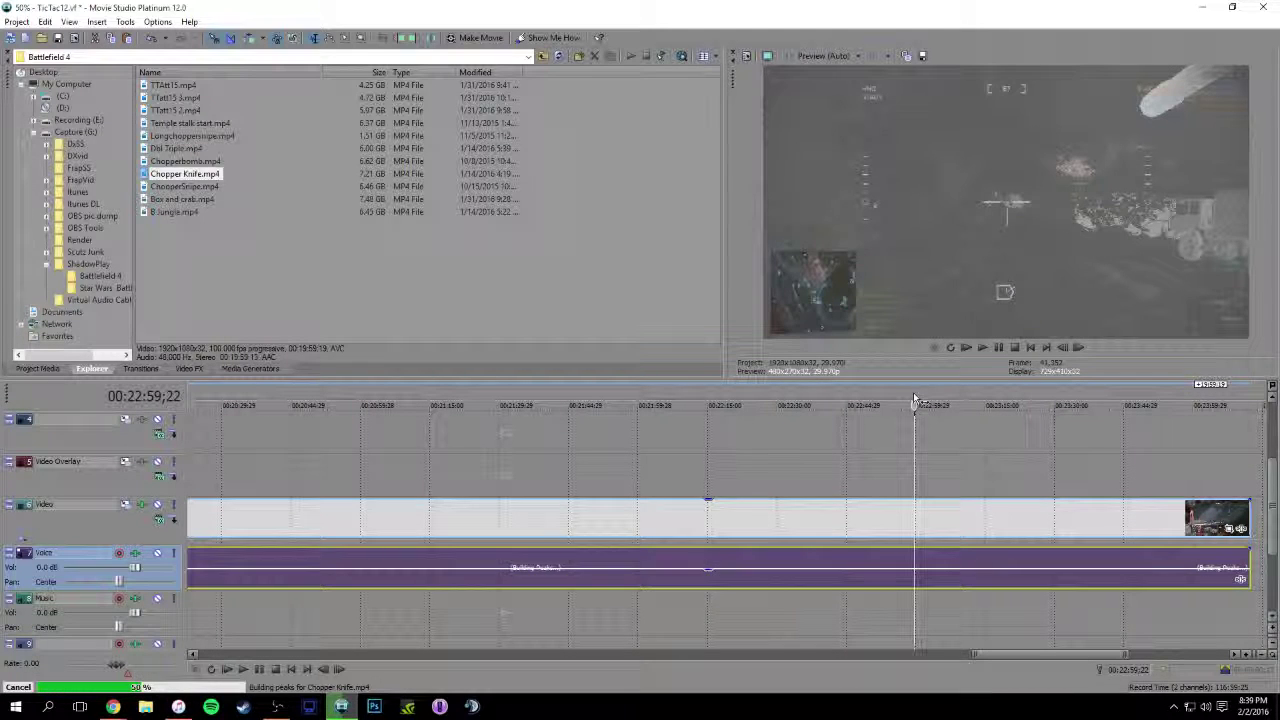
click(982, 347)
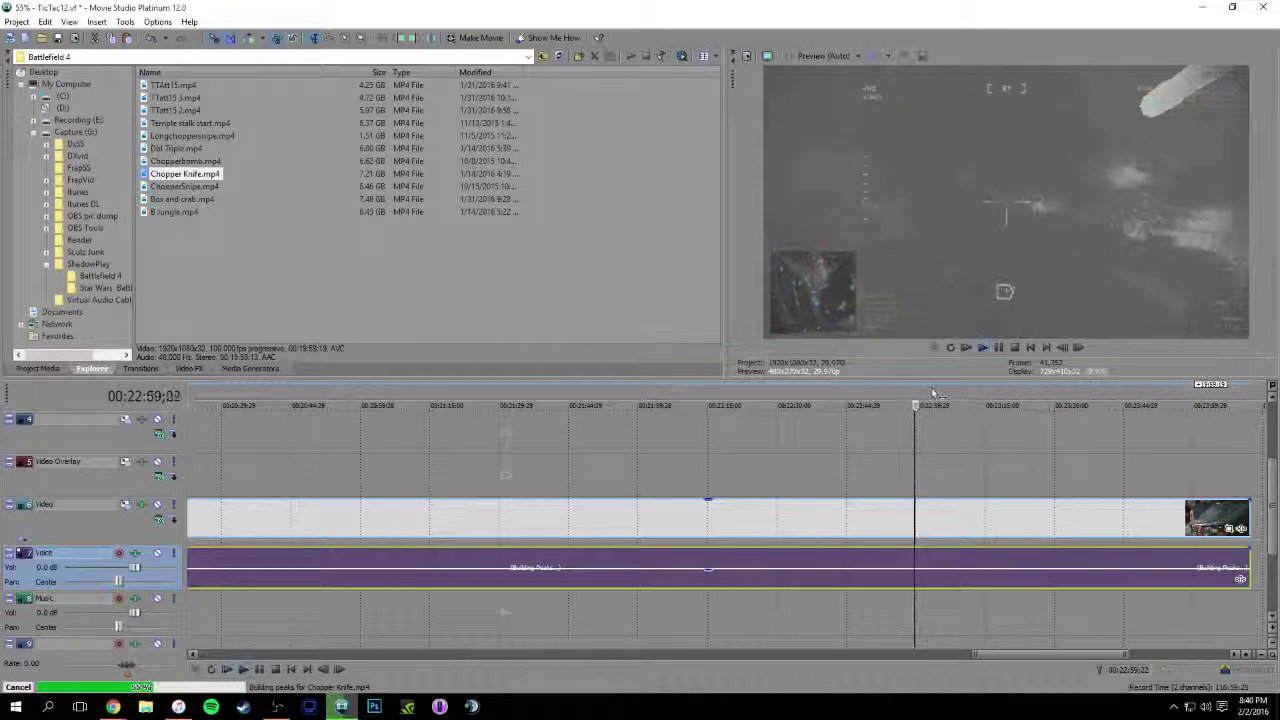
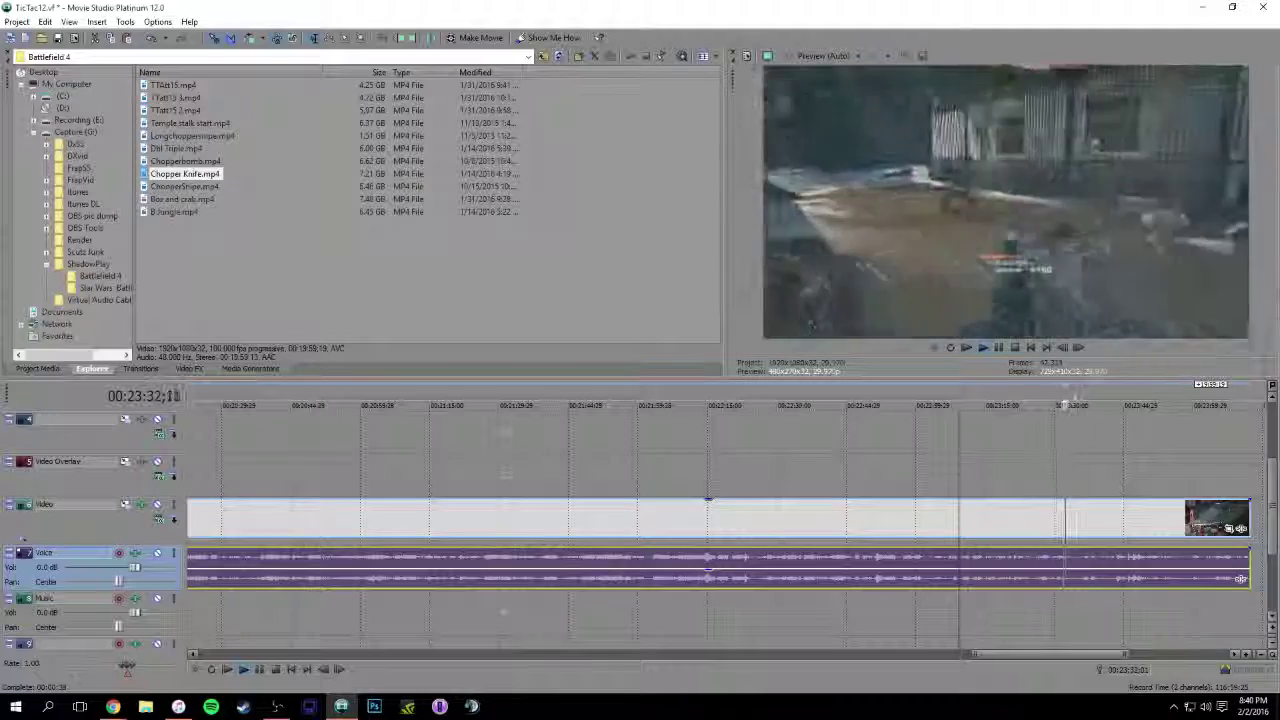
click(1082, 400)
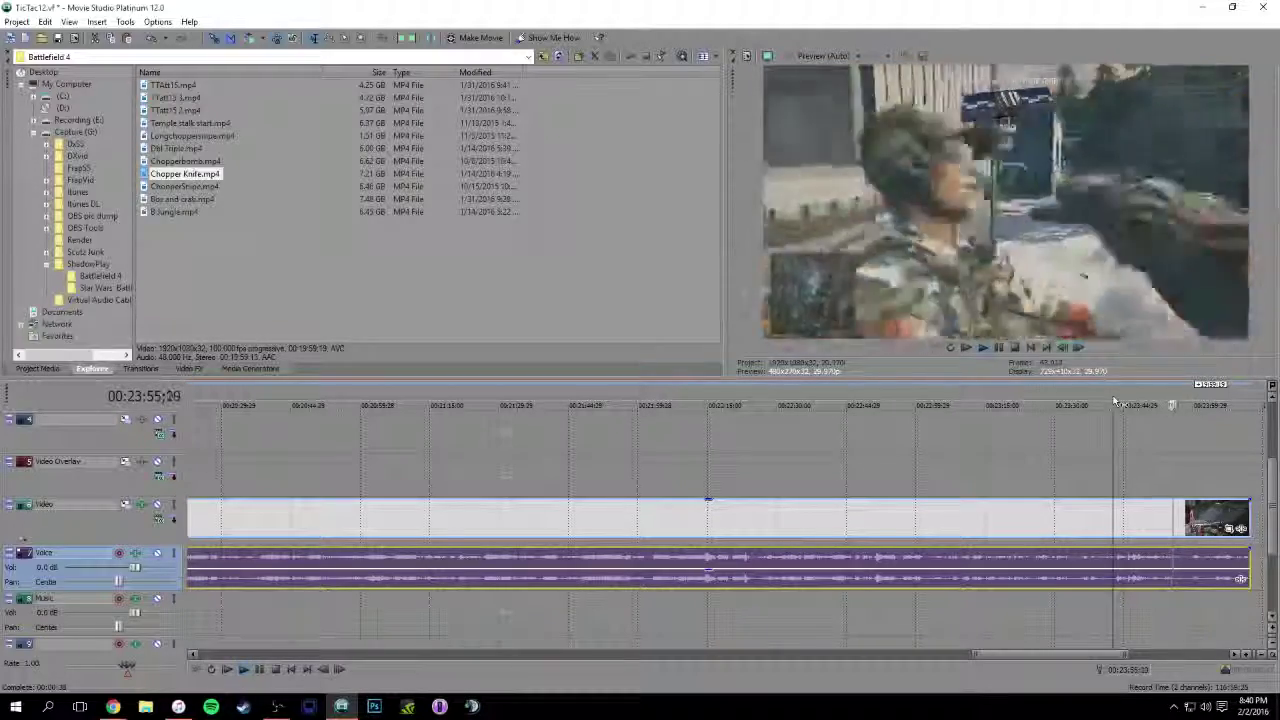
click(1115, 401)
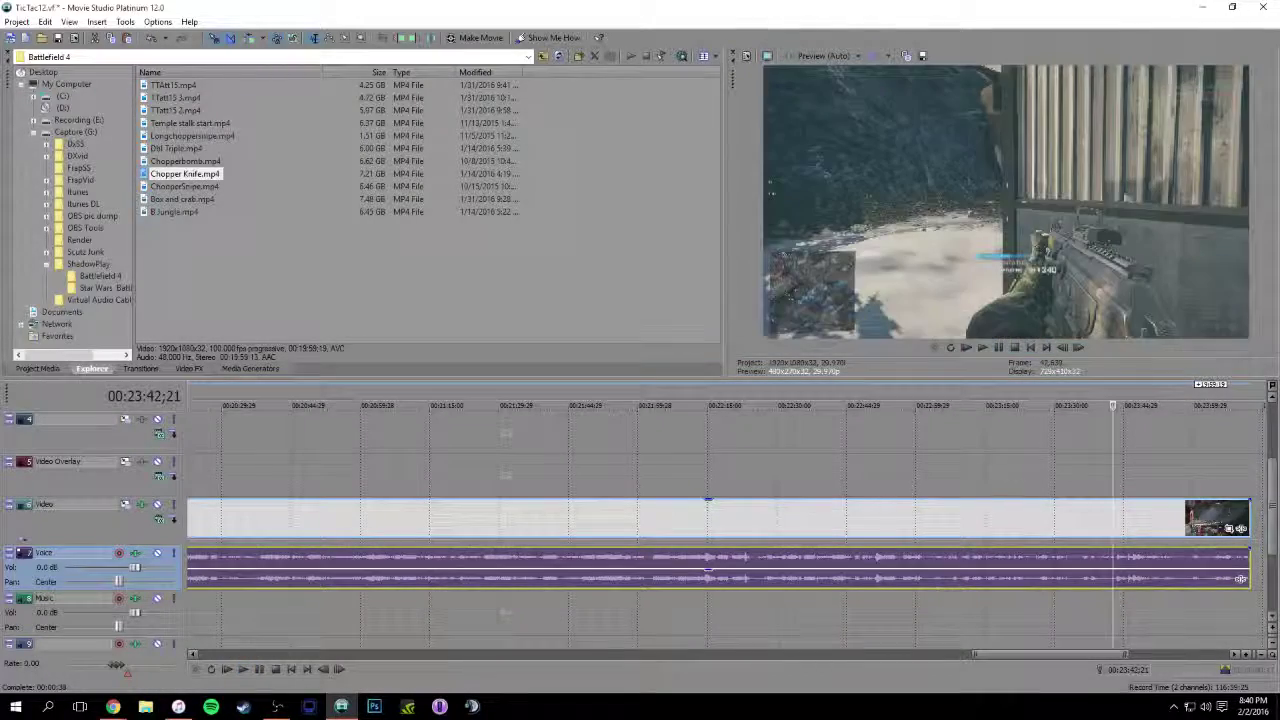
click(818, 518)
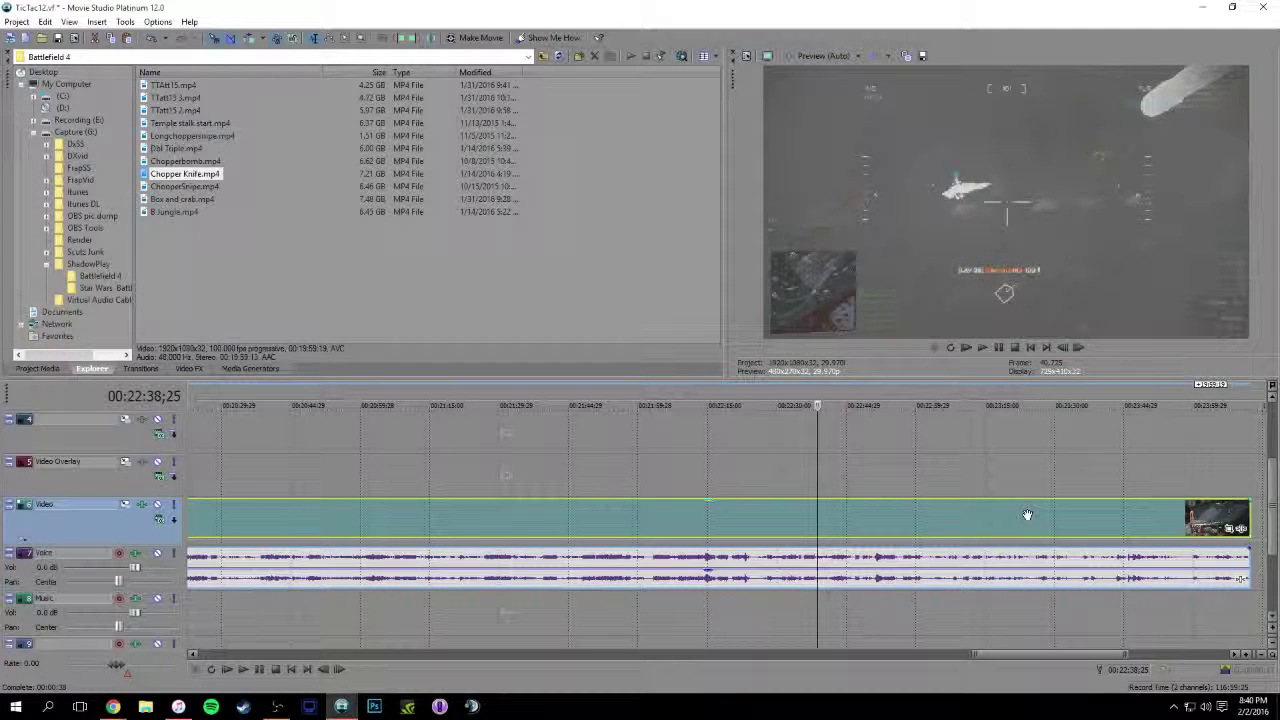
key(Delete)
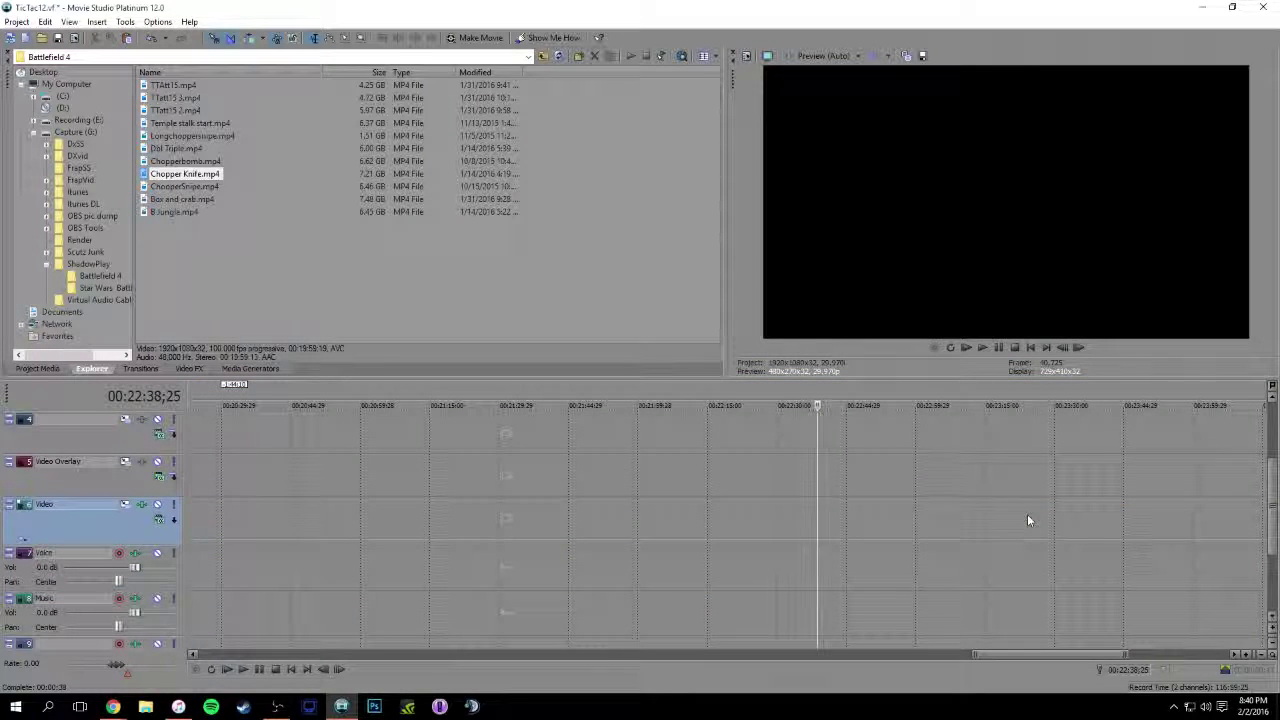
Move the closing clip and its overlays back to overlap the end of the Chopperbomb part by one second, and save the project
scroll(563, 509, down, 6)
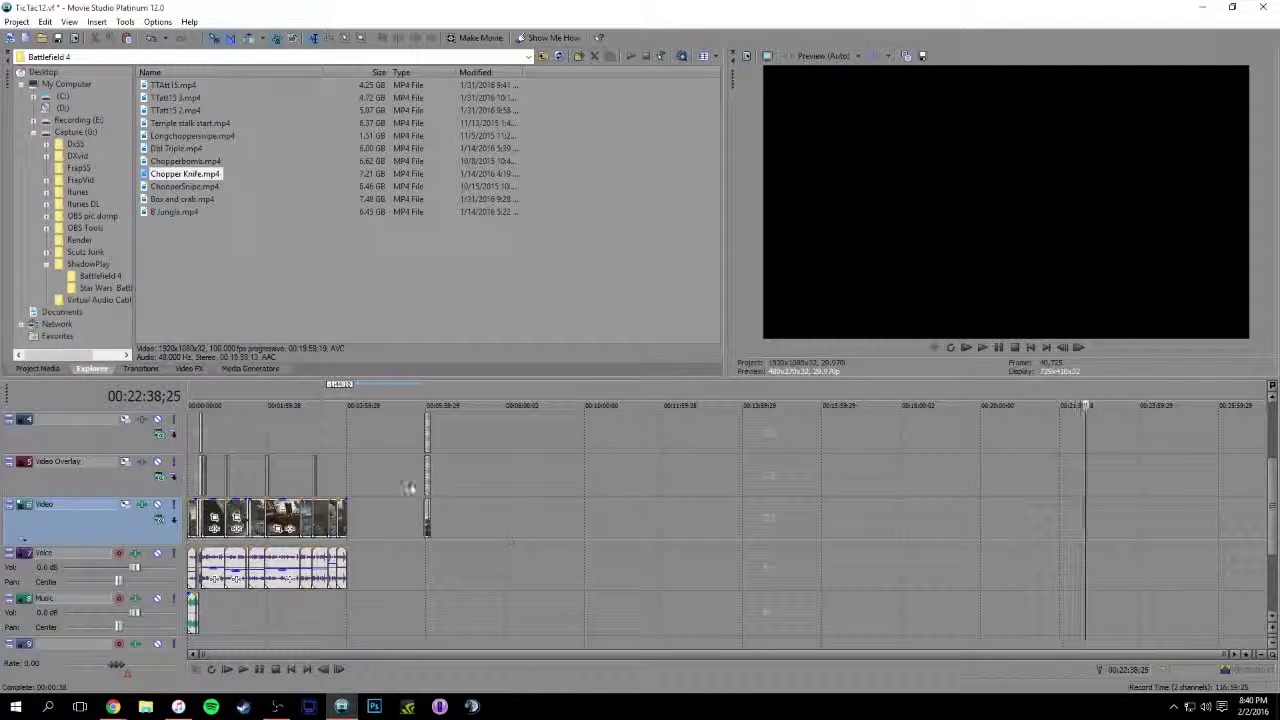
click(365, 477)
scroll(365, 477, up, 6)
scroll(707, 541, down, 3)
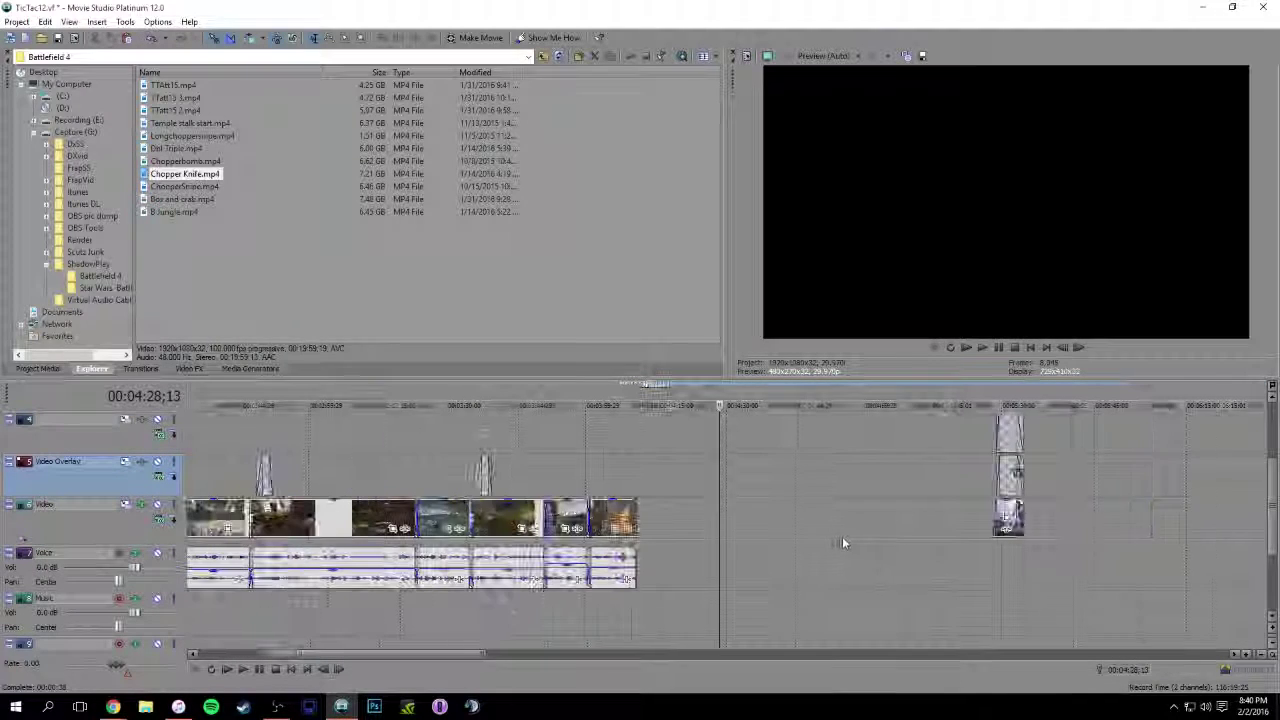
drag(1007, 477, 642, 495)
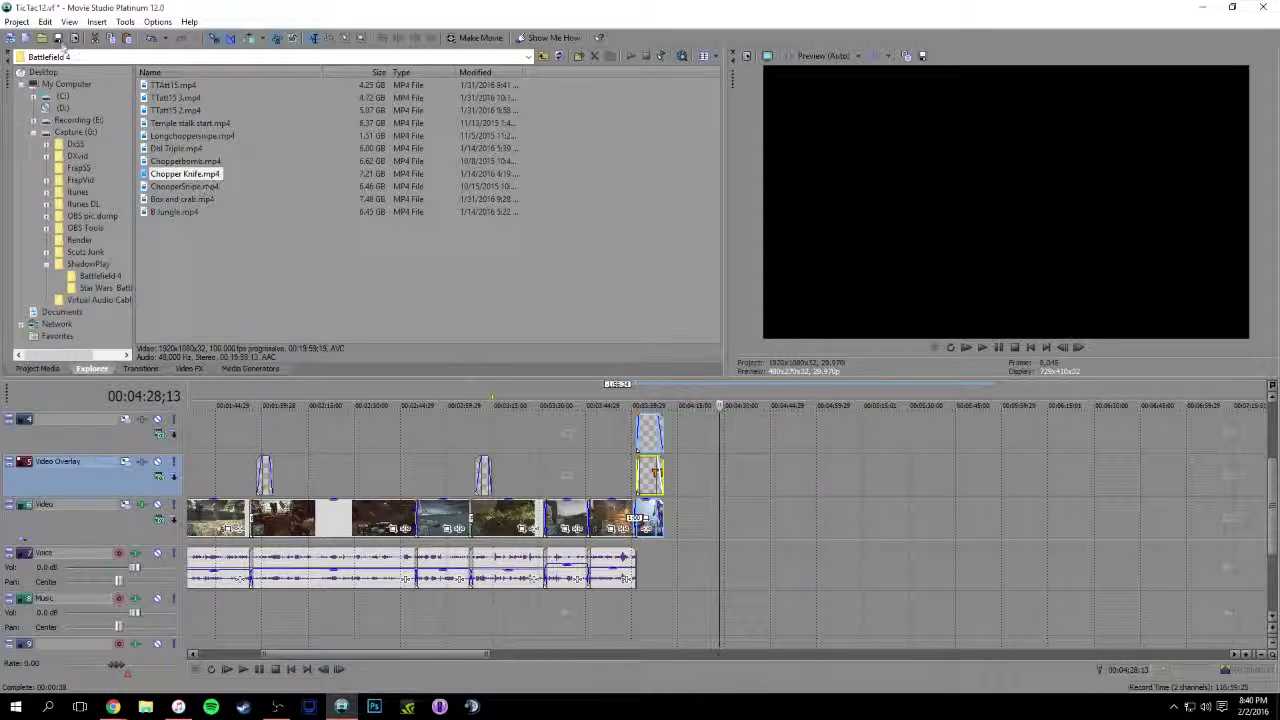
click(633, 410)
key(space)
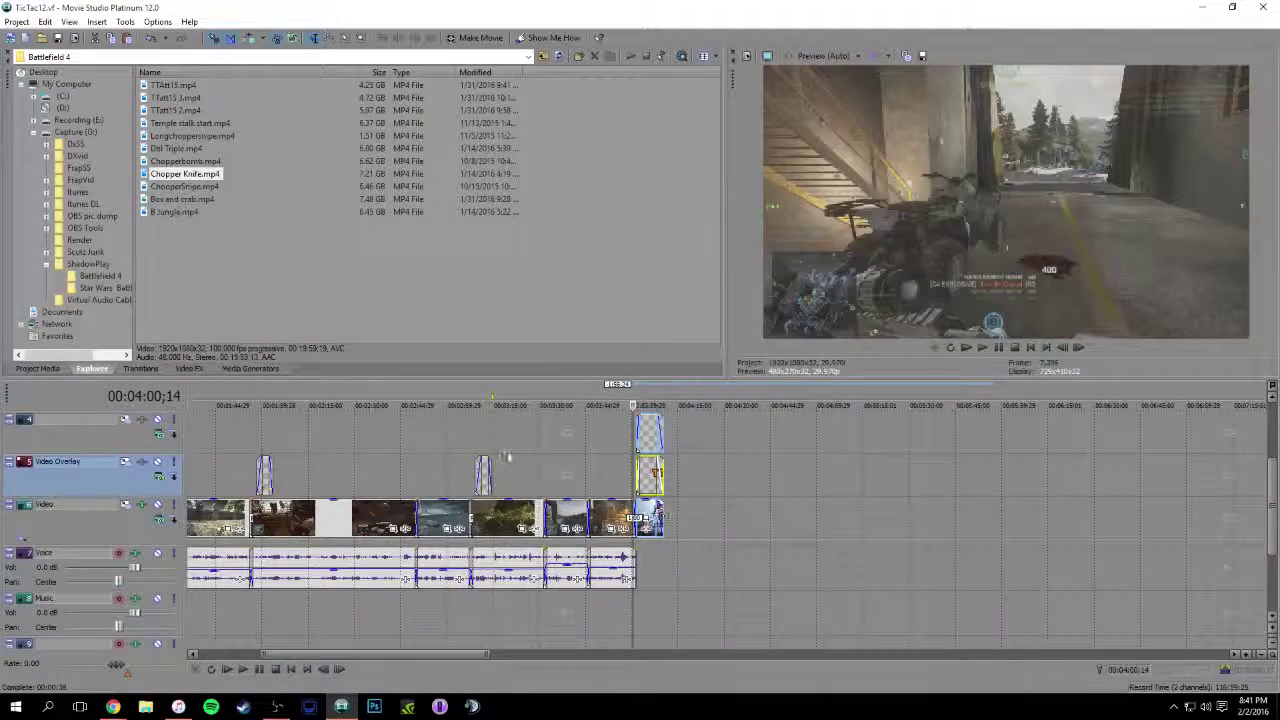
Return to the timeline's start and open the Battlefield 4 (Original Soundtrack) folder inside the EA Games Soundtrack music folder
scroll(372, 484, down, 3)
scroll(372, 484, up, 2)
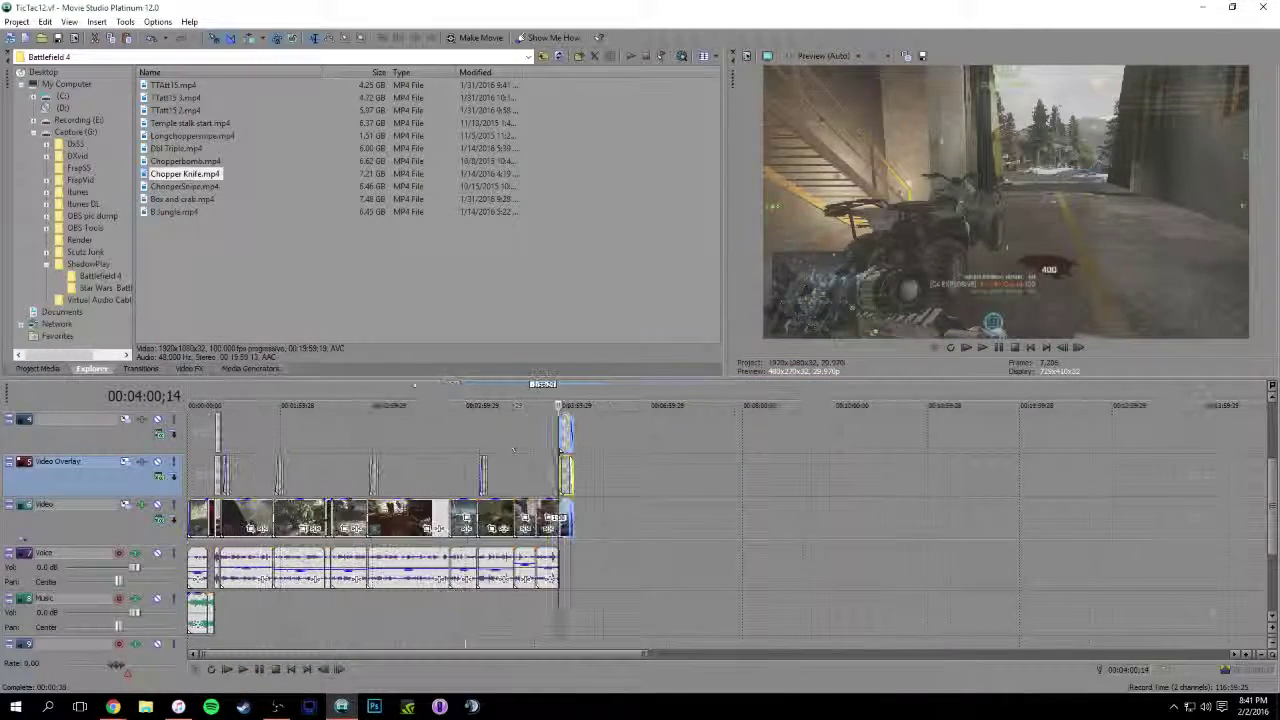
scroll(602, 439, up, 2)
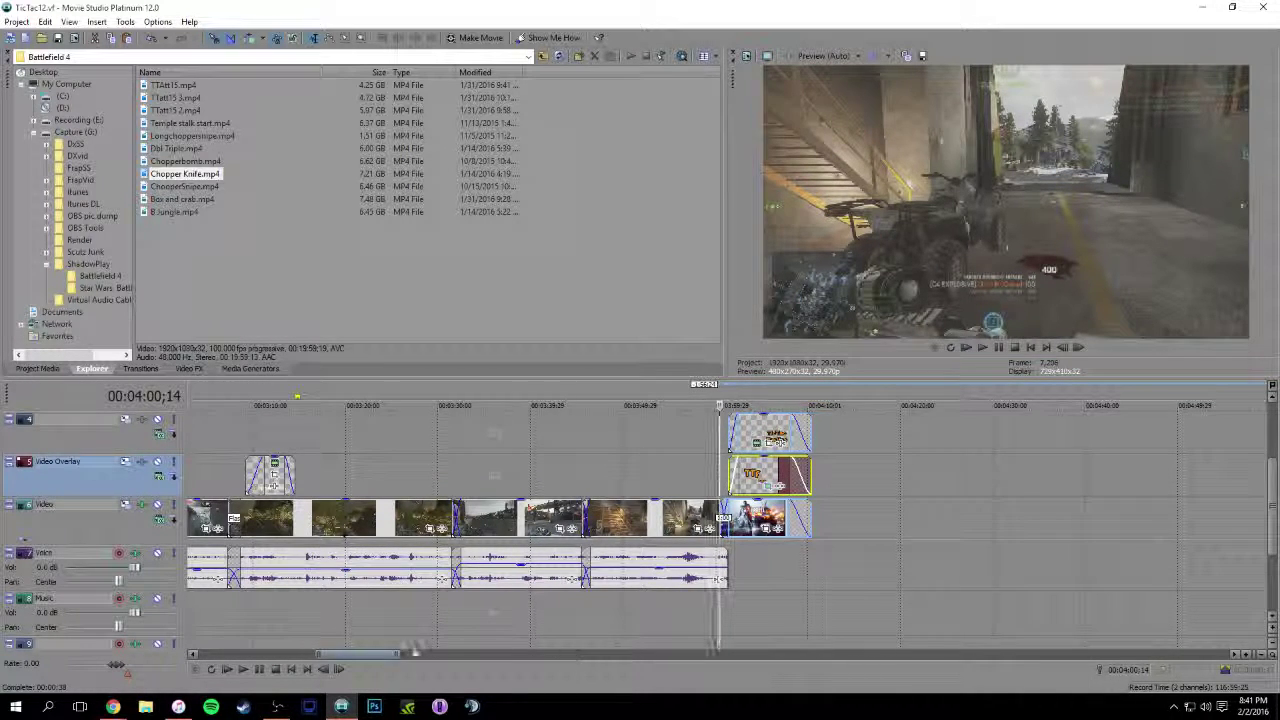
drag(380, 653, 228, 650)
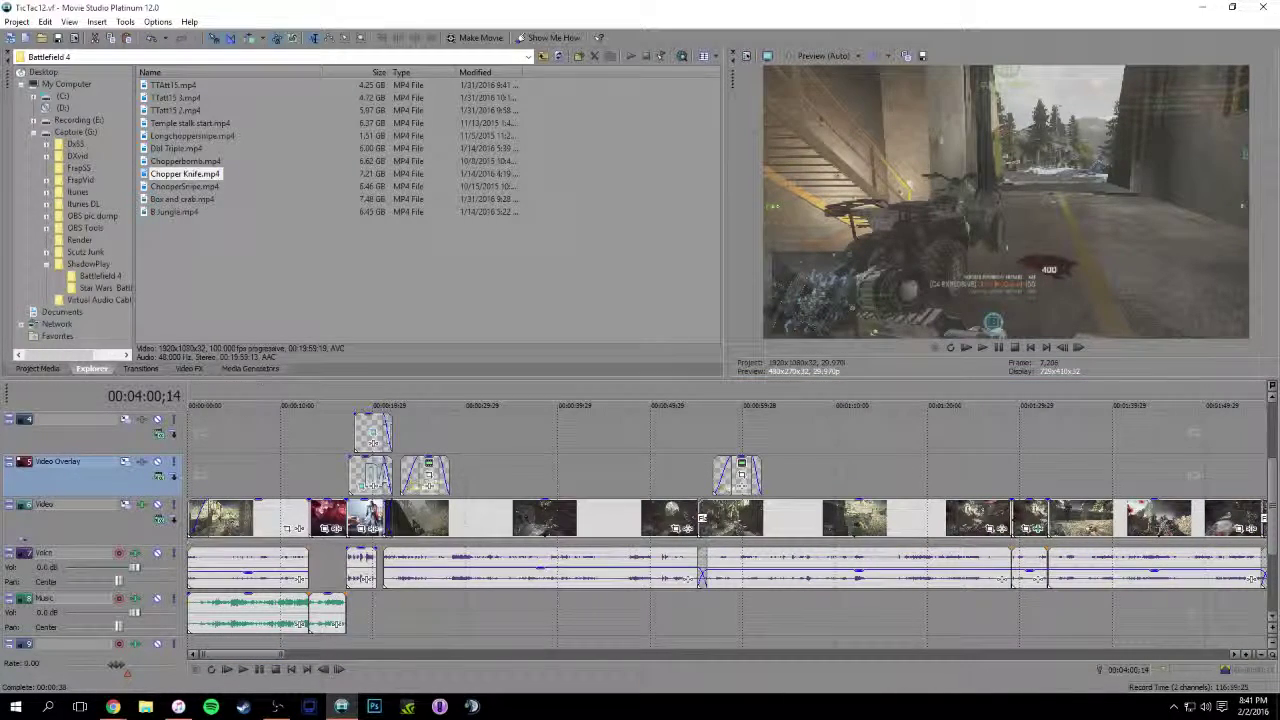
click(47, 267)
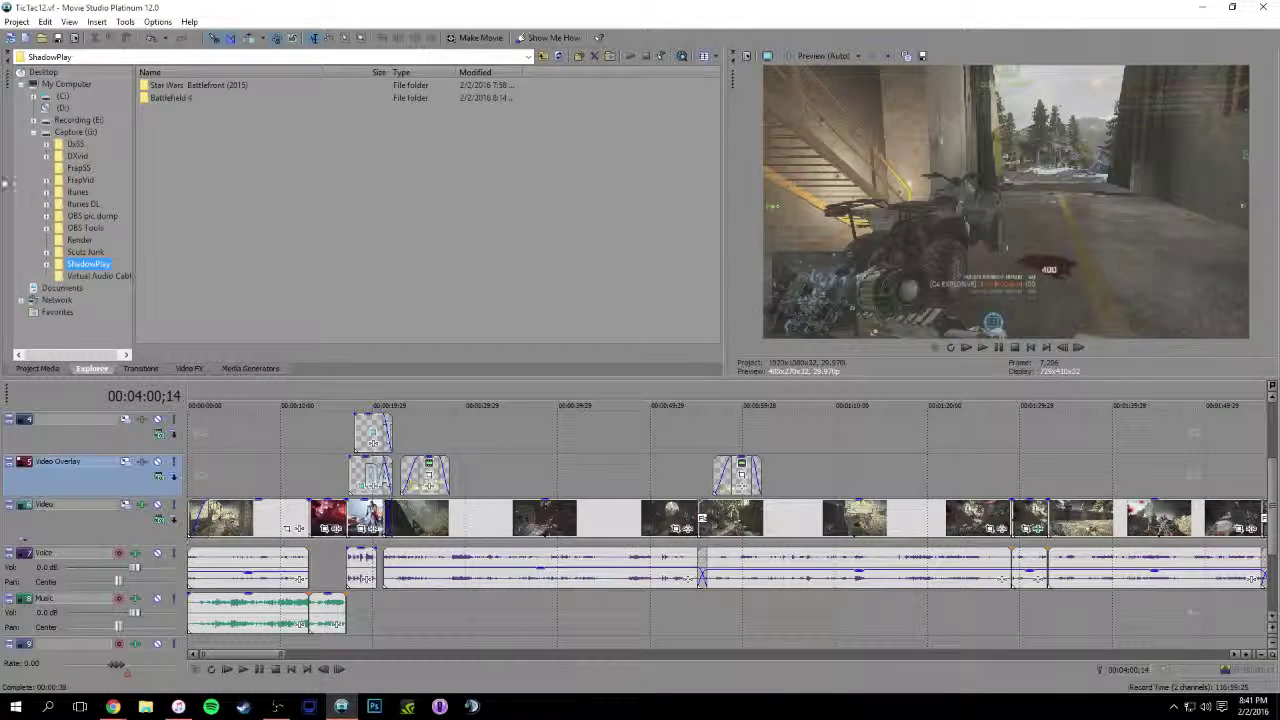
click(46, 204)
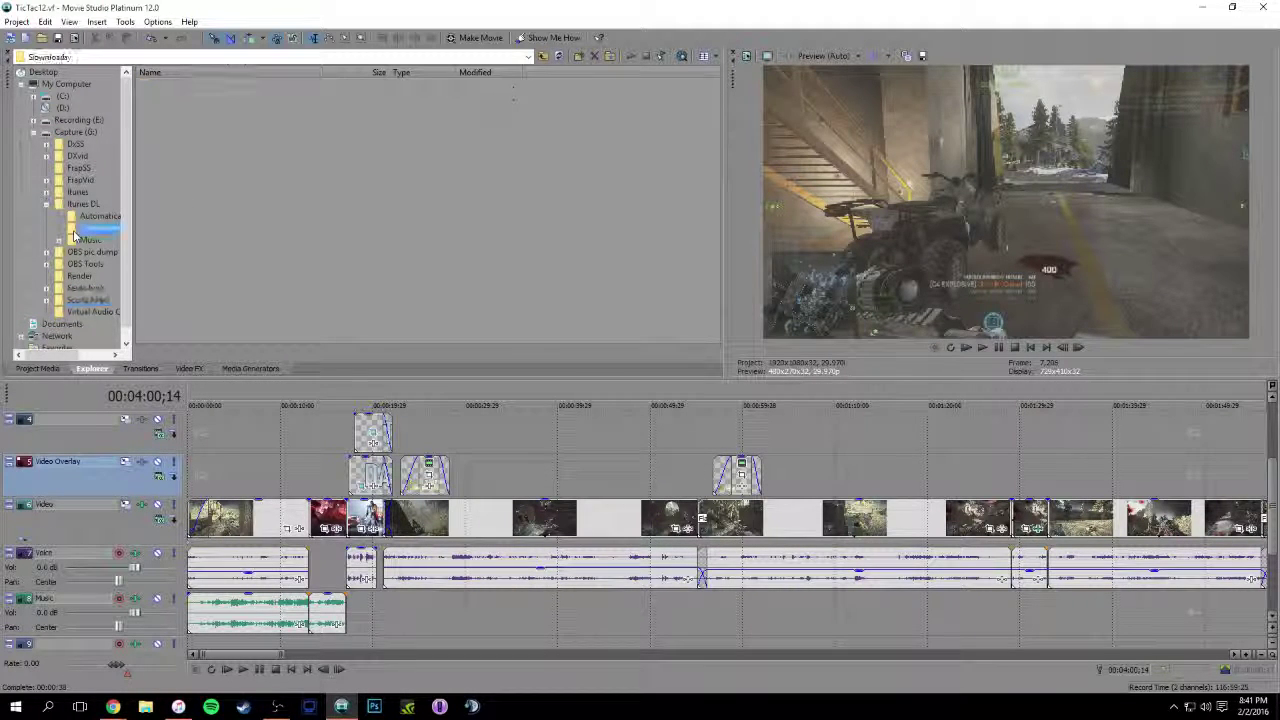
click(86, 239)
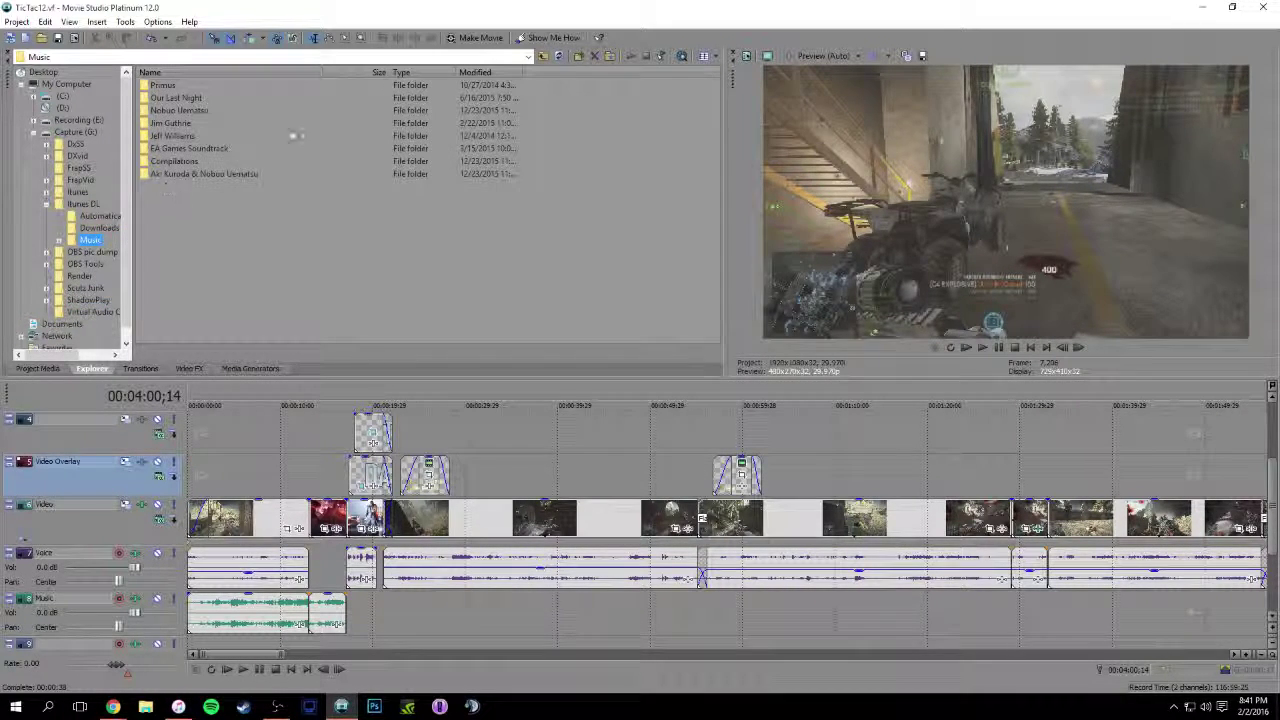
double_click(195, 149)
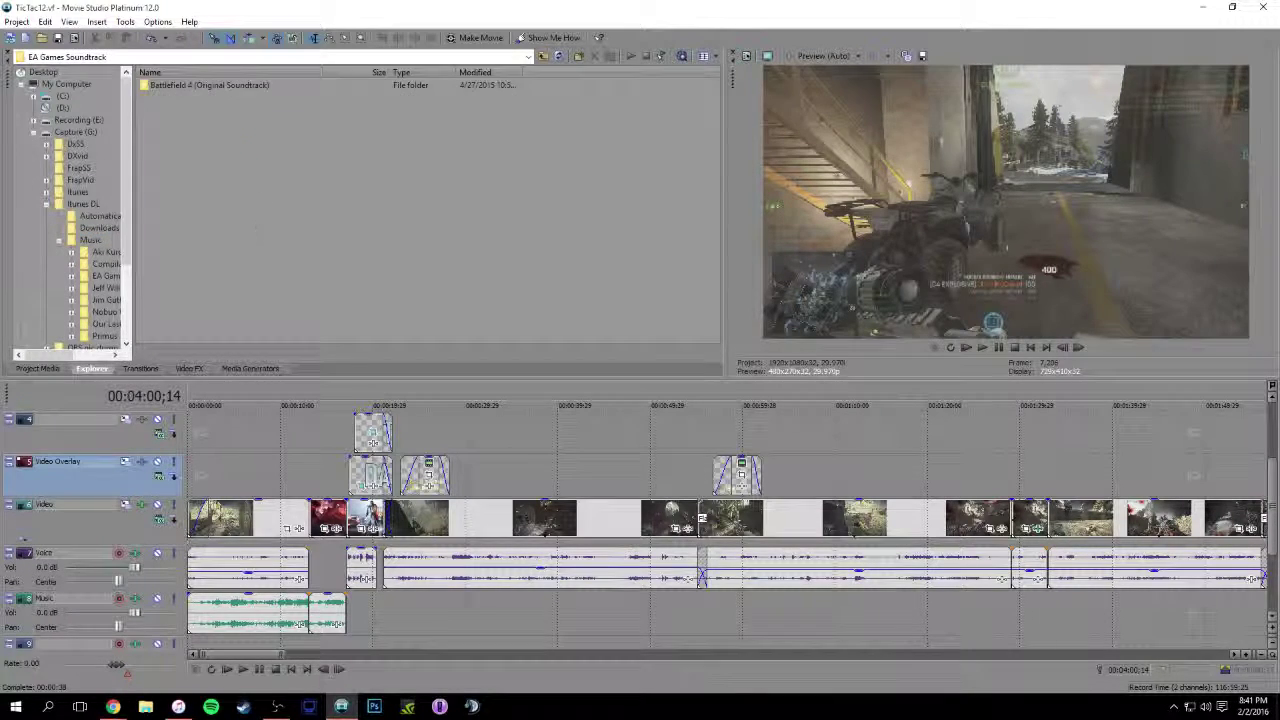
double_click(195, 86)
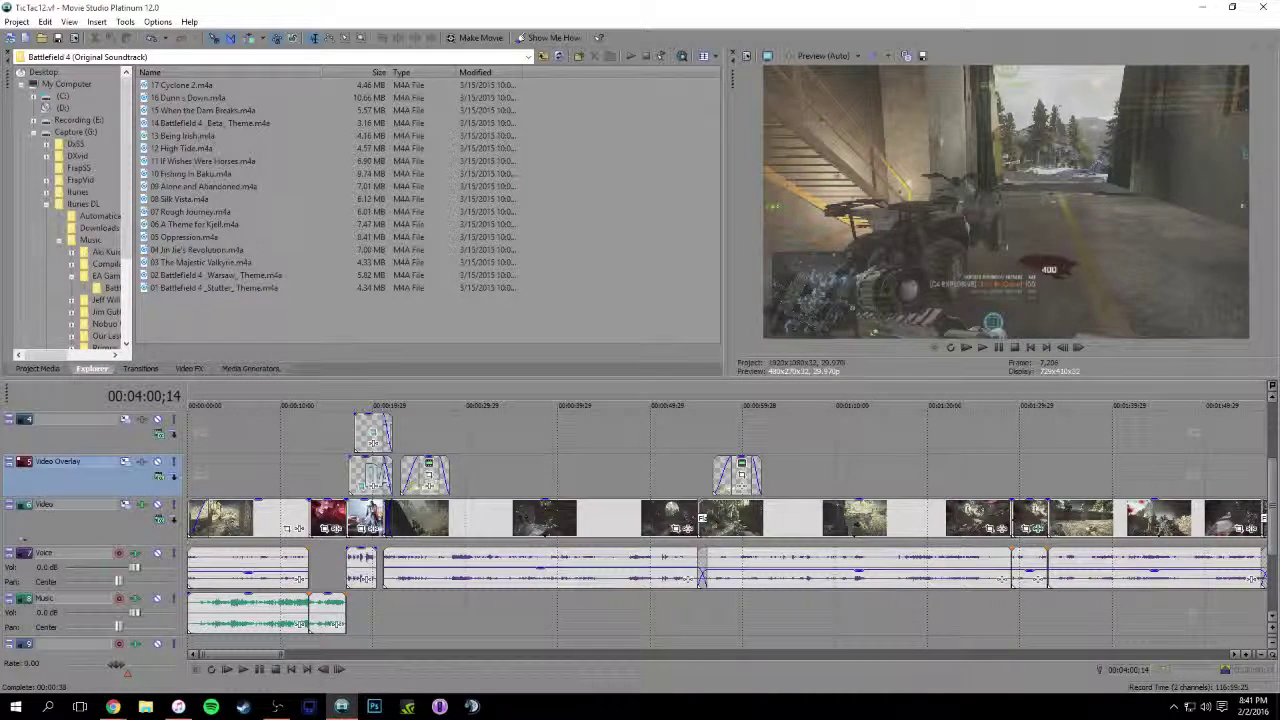
Add 06 A Theme for Kjell.m4a to the Music track beneath the gameplay clips
double_click(229, 229)
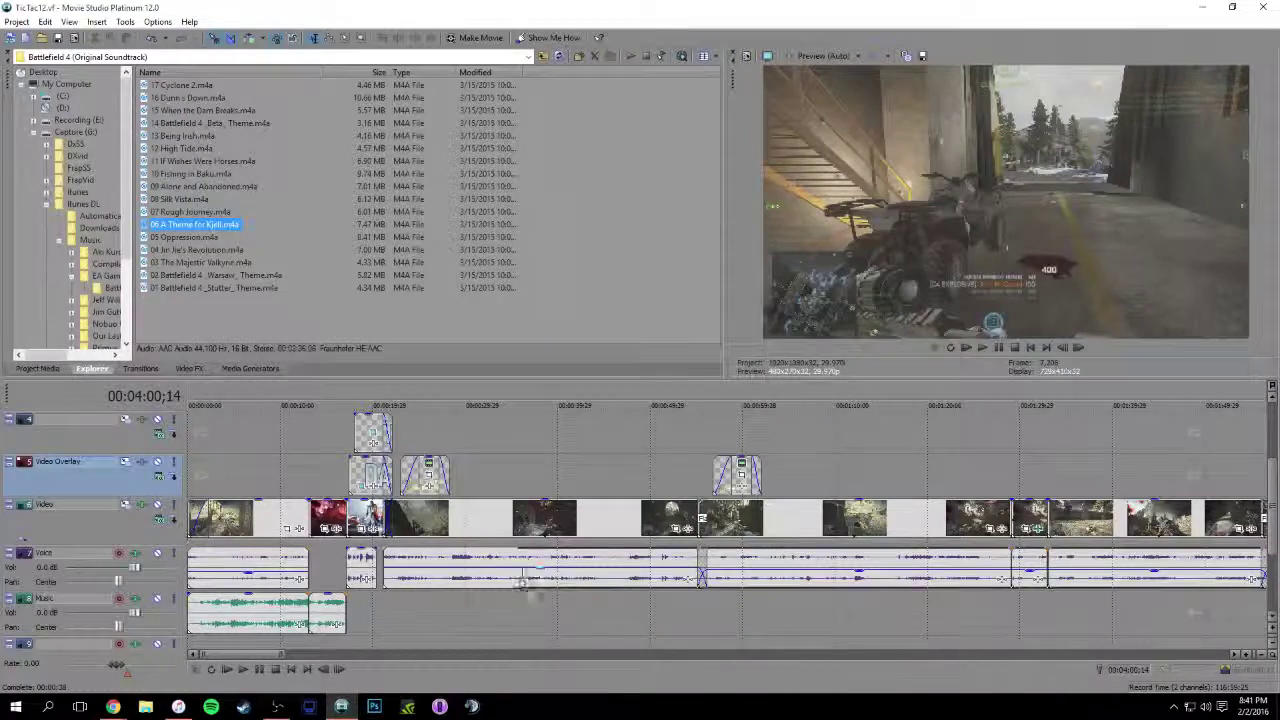
click(536, 622)
key(space)
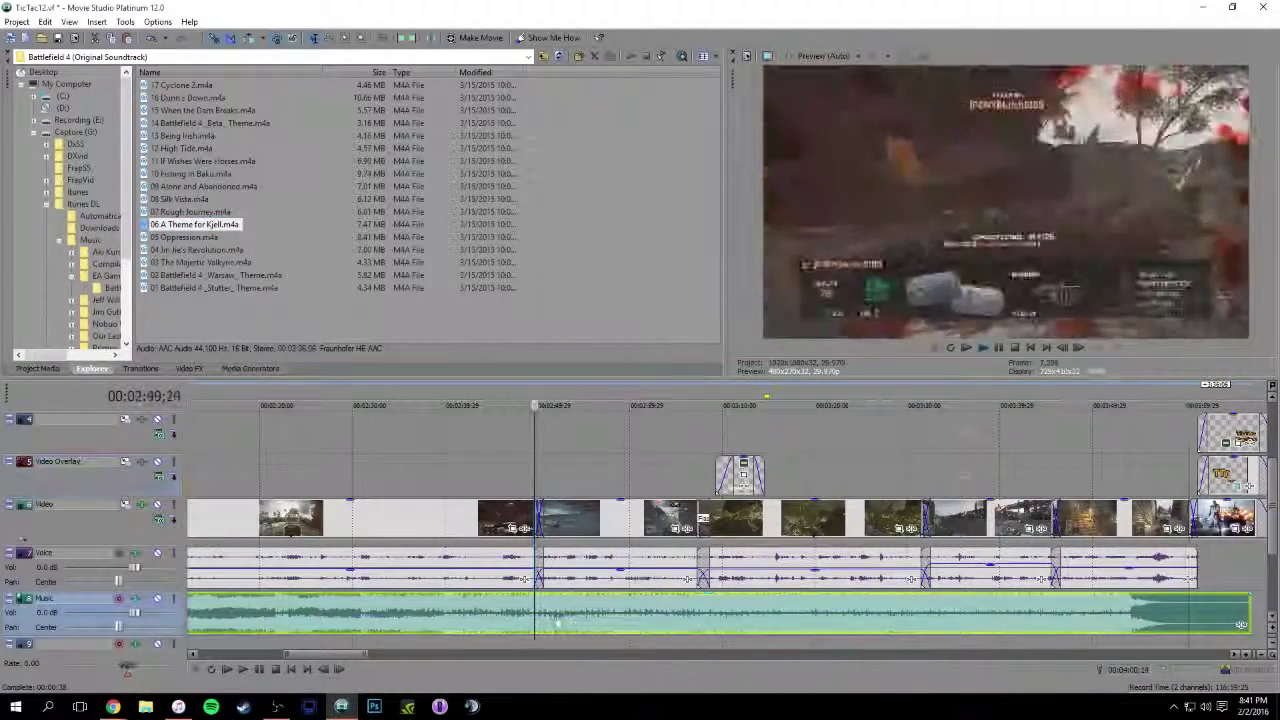
key(space)
scroll(471, 600, down, 1)
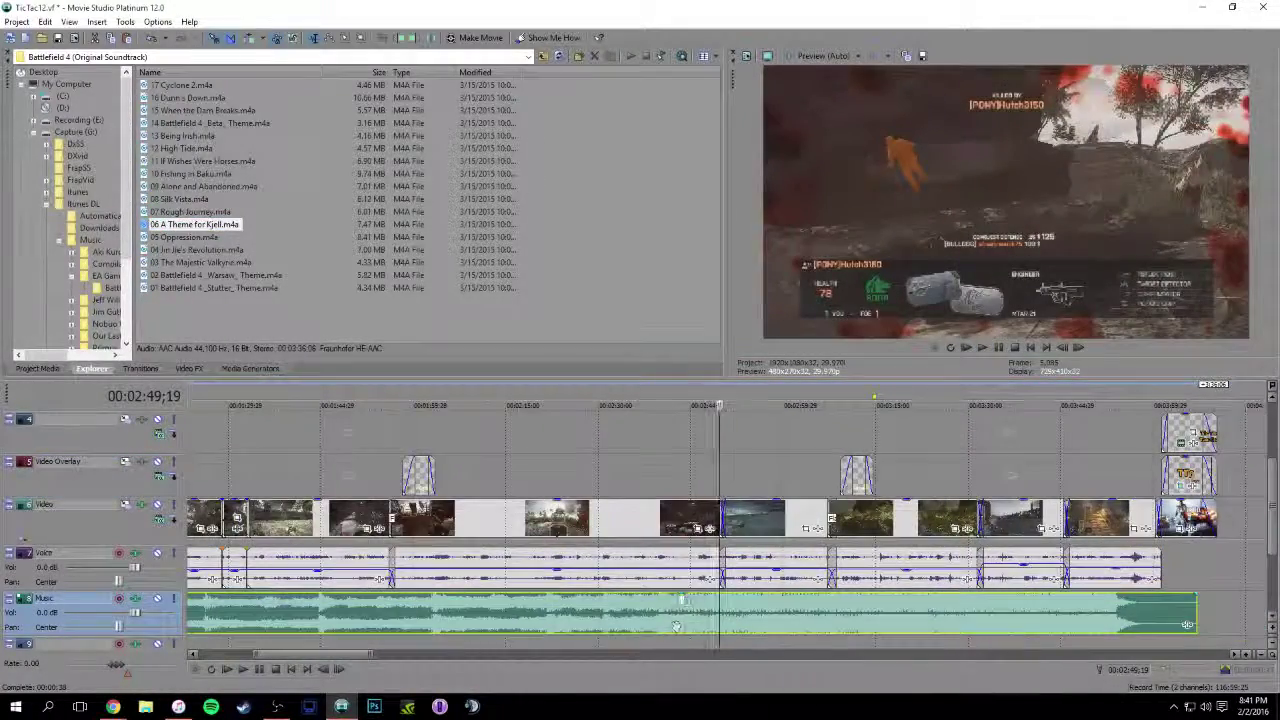
Lower the new music clip's volume and shift the clip to start at about 00:00:45, so its fading end falls near the closing clip
mouse_move(686, 597)
mouse_down()
mouse_move(690, 632)
mouse_move(682, 622)
mouse_up()
drag(952, 631, 1114, 609)
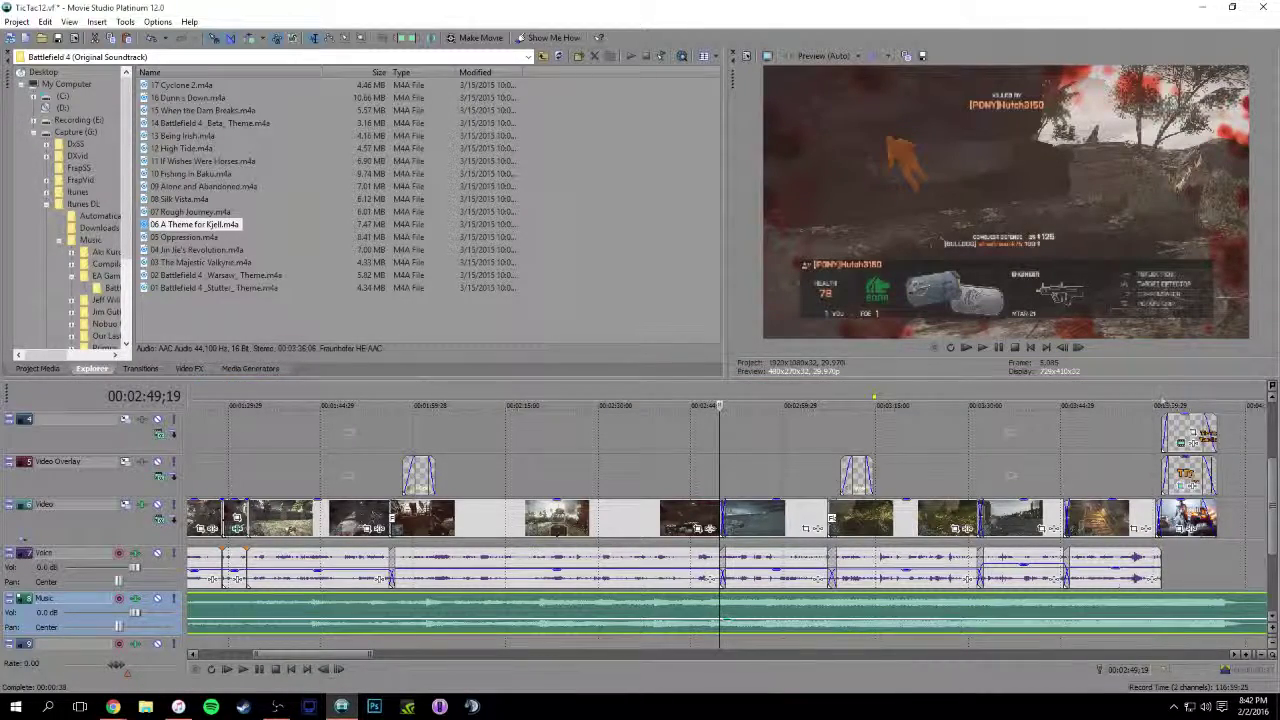
click(1157, 402)
key(space)
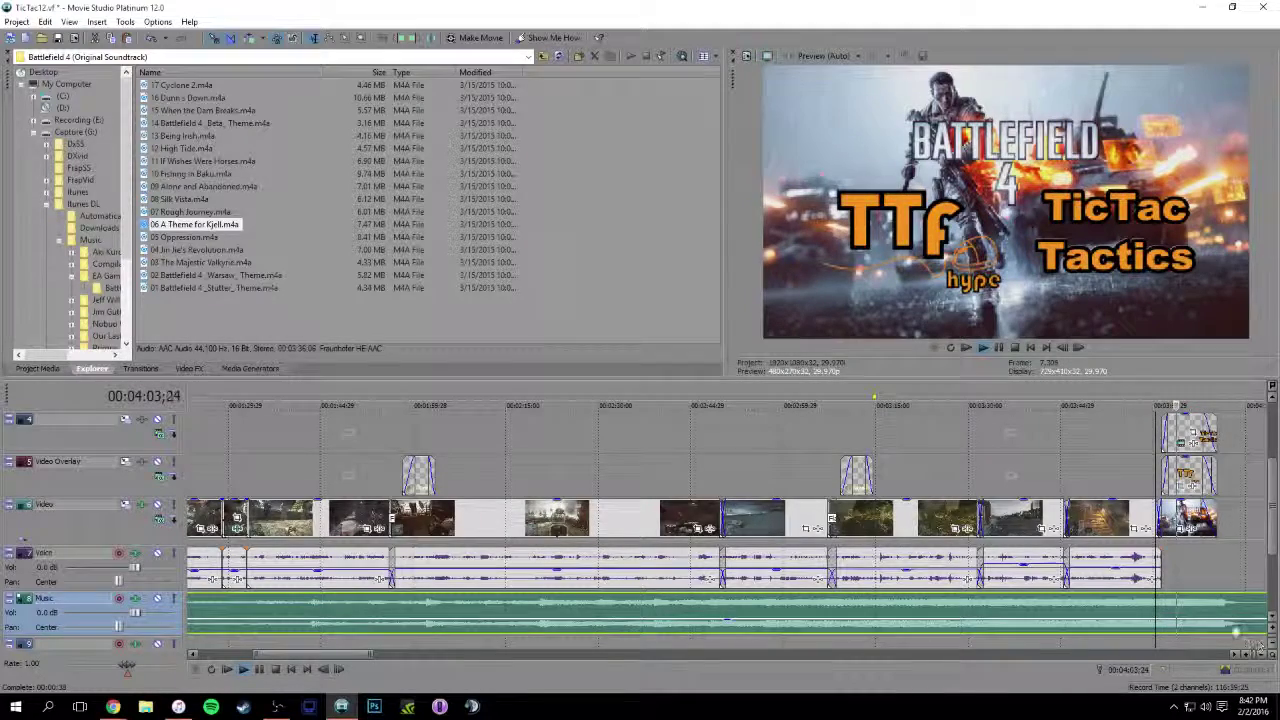
scroll(445, 561, down, 4)
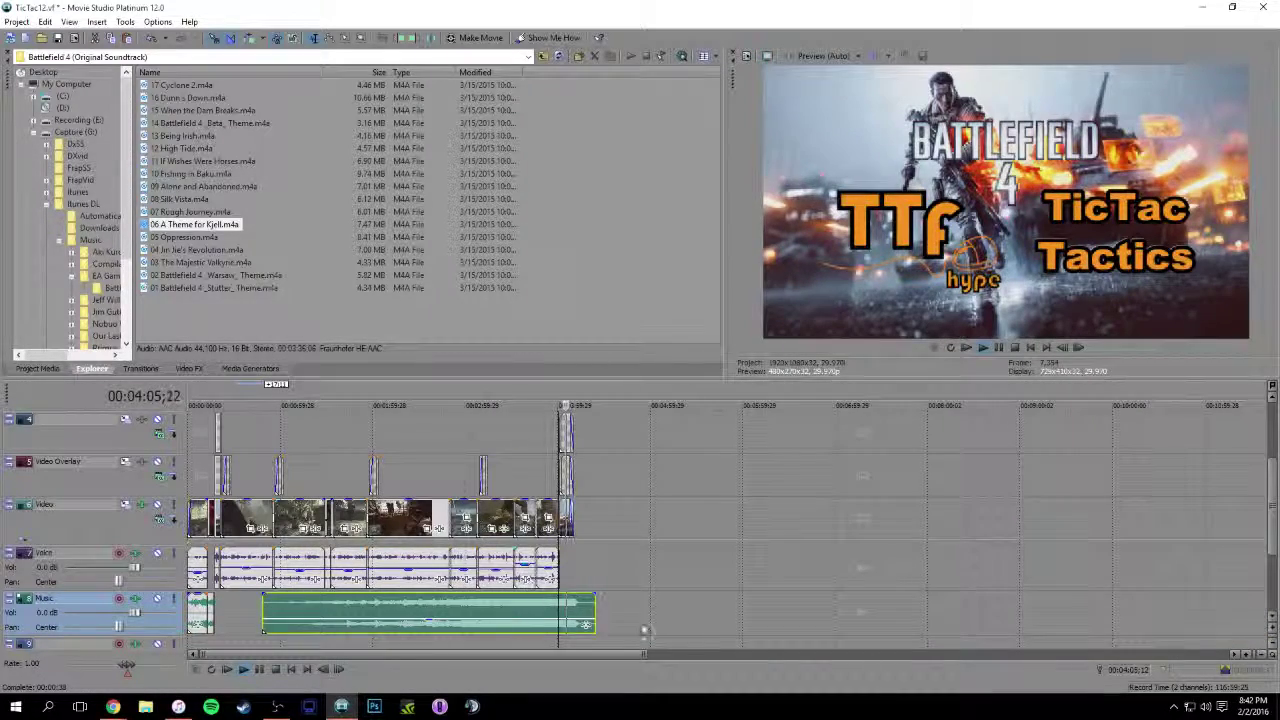
scroll(655, 621, up, 4)
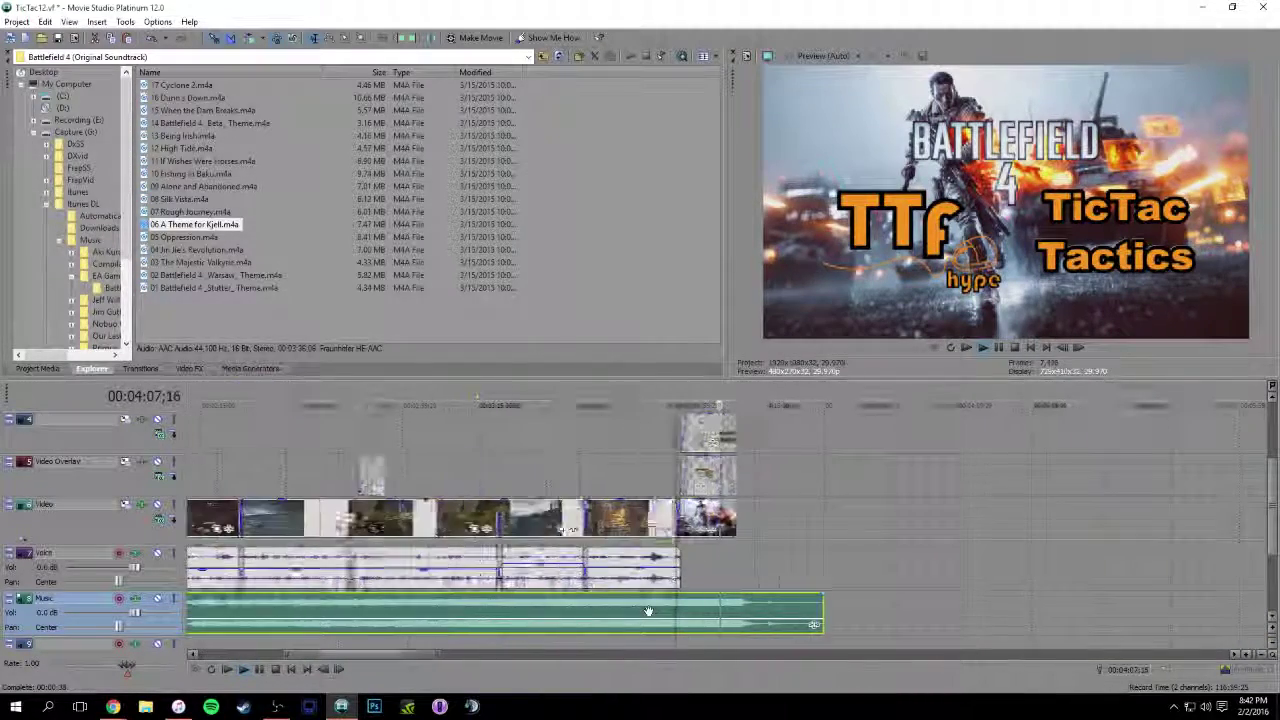
drag(865, 625, 845, 625)
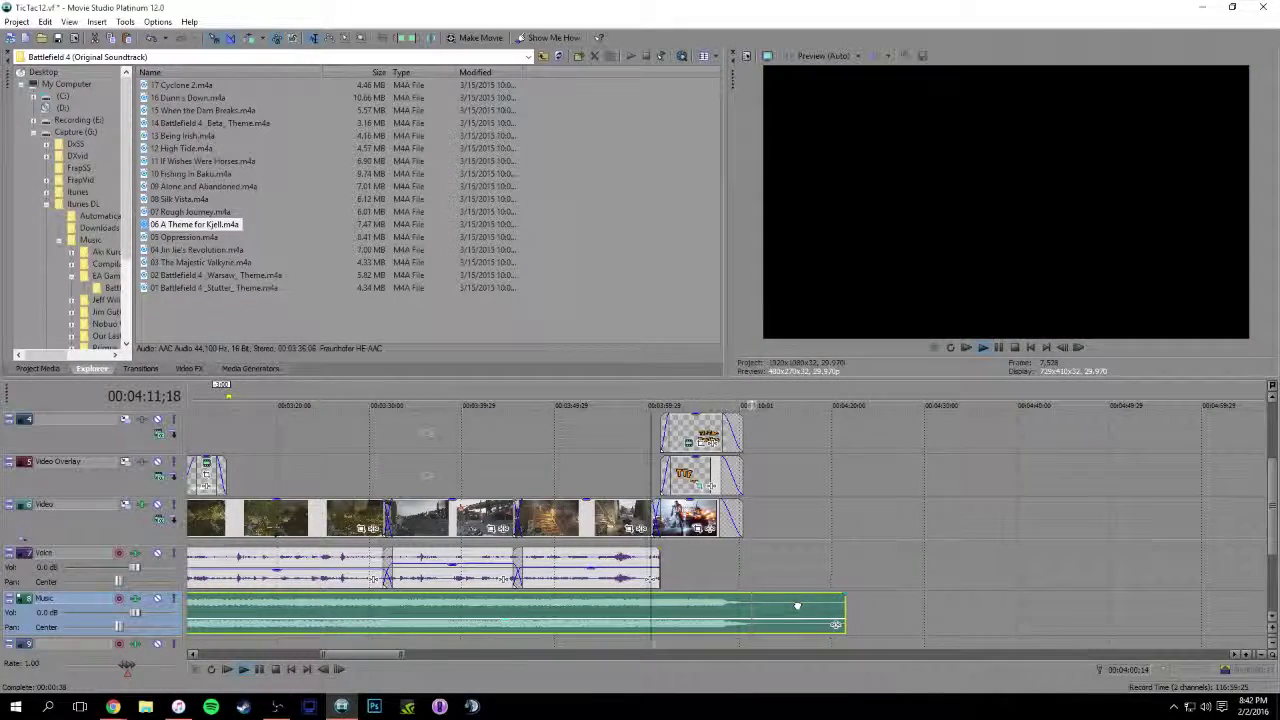
Trim the end of the music to the closing clip's end at about 00:04:10 and lower its volume to -11.1 dB
click(716, 393)
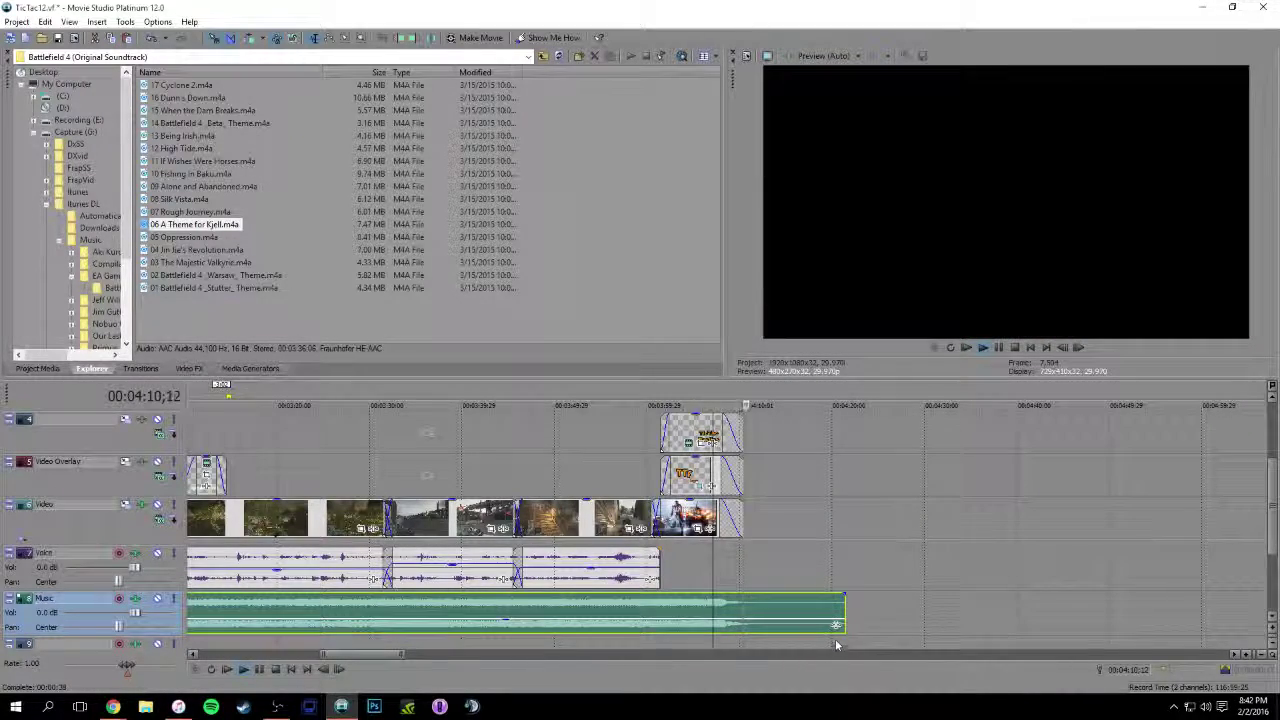
key(space)
drag(844, 615, 782, 612)
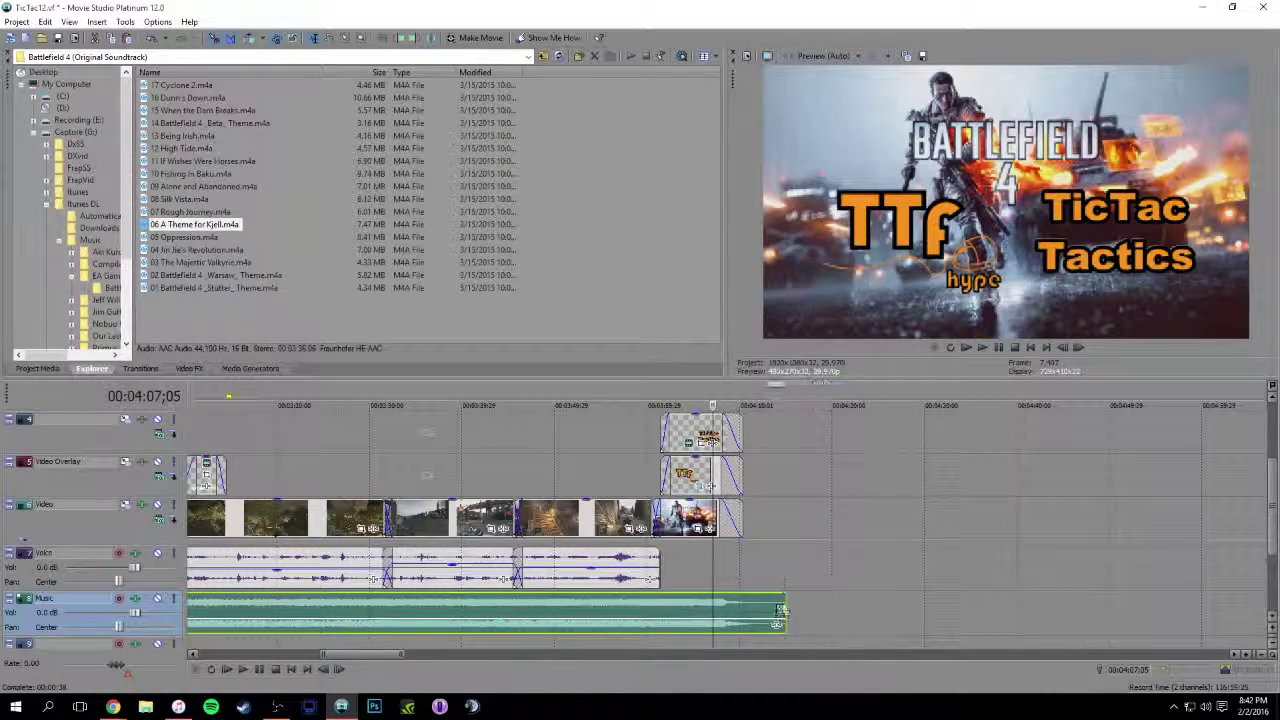
scroll(733, 624, down, 2)
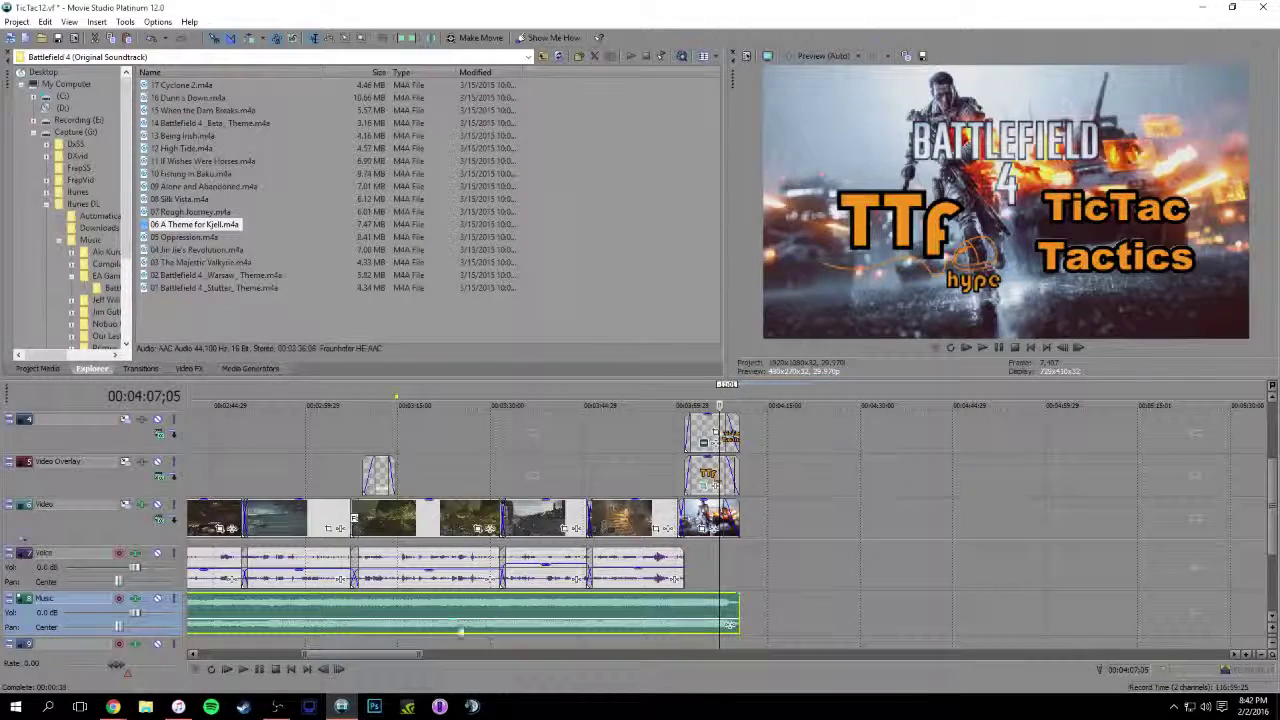
drag(455, 627, 455, 630)
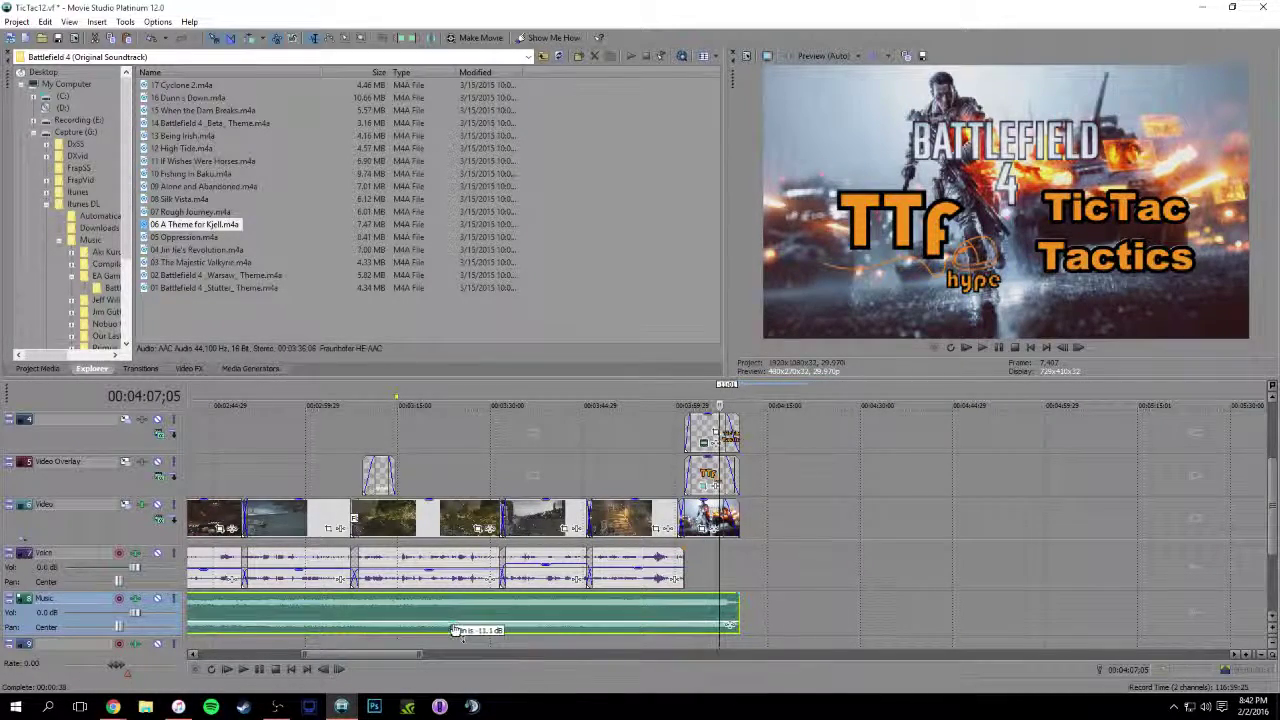
Play the start of the Box Crab segment to check how the music sounds under the gameplay
click(272, 463)
scroll(274, 463, down, 4)
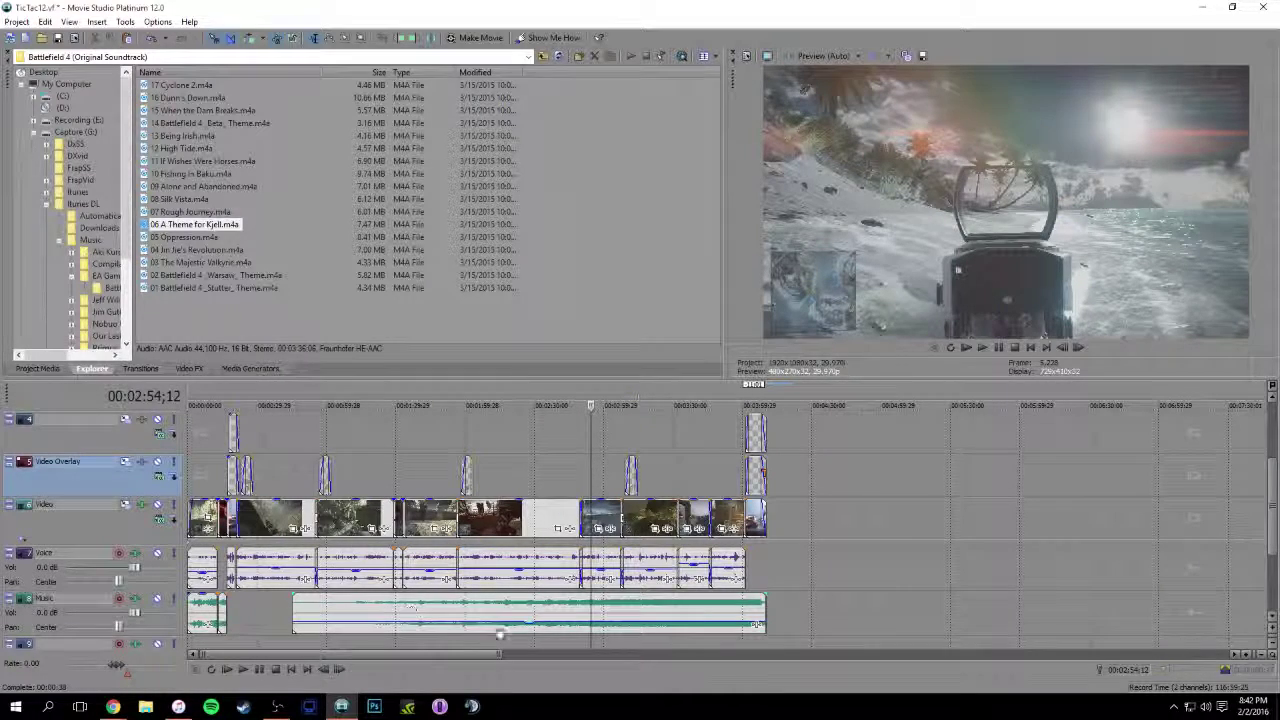
click(443, 395)
scroll(443, 395, up, 2)
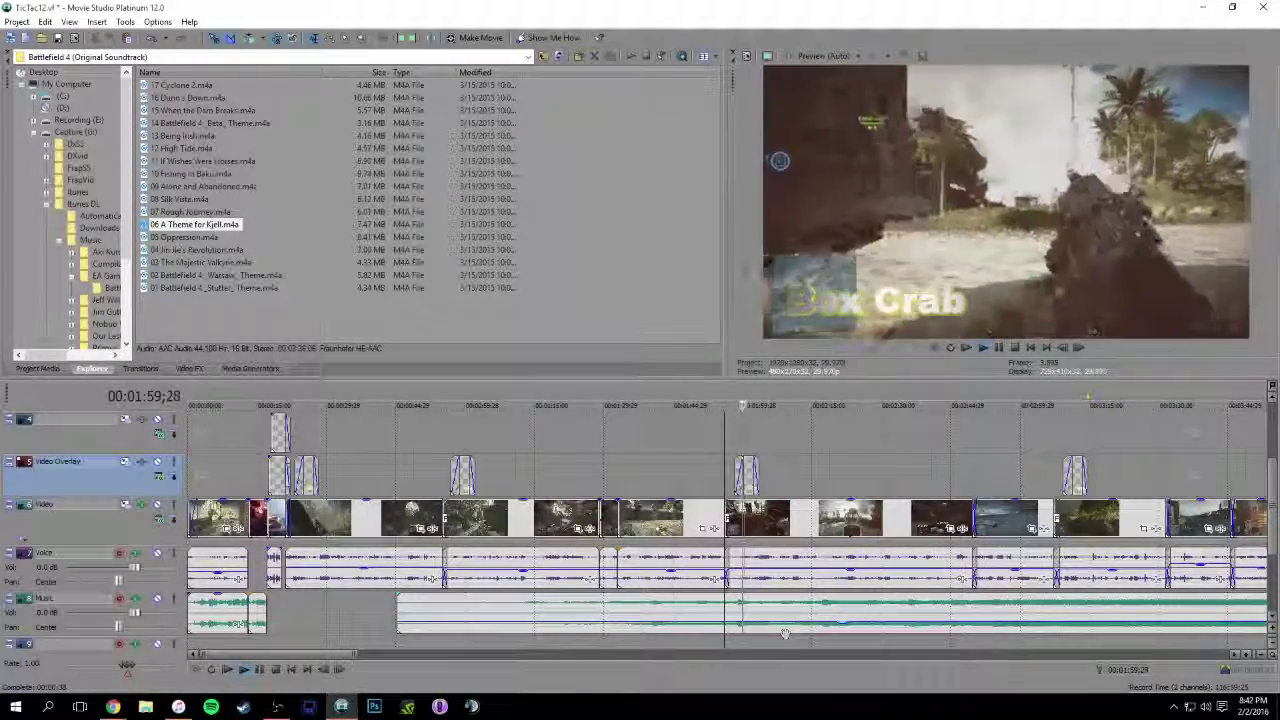
Split the Theme for Kjell music at the start of the Box Crab segment and delete the part before it
key(space)
click(685, 608)
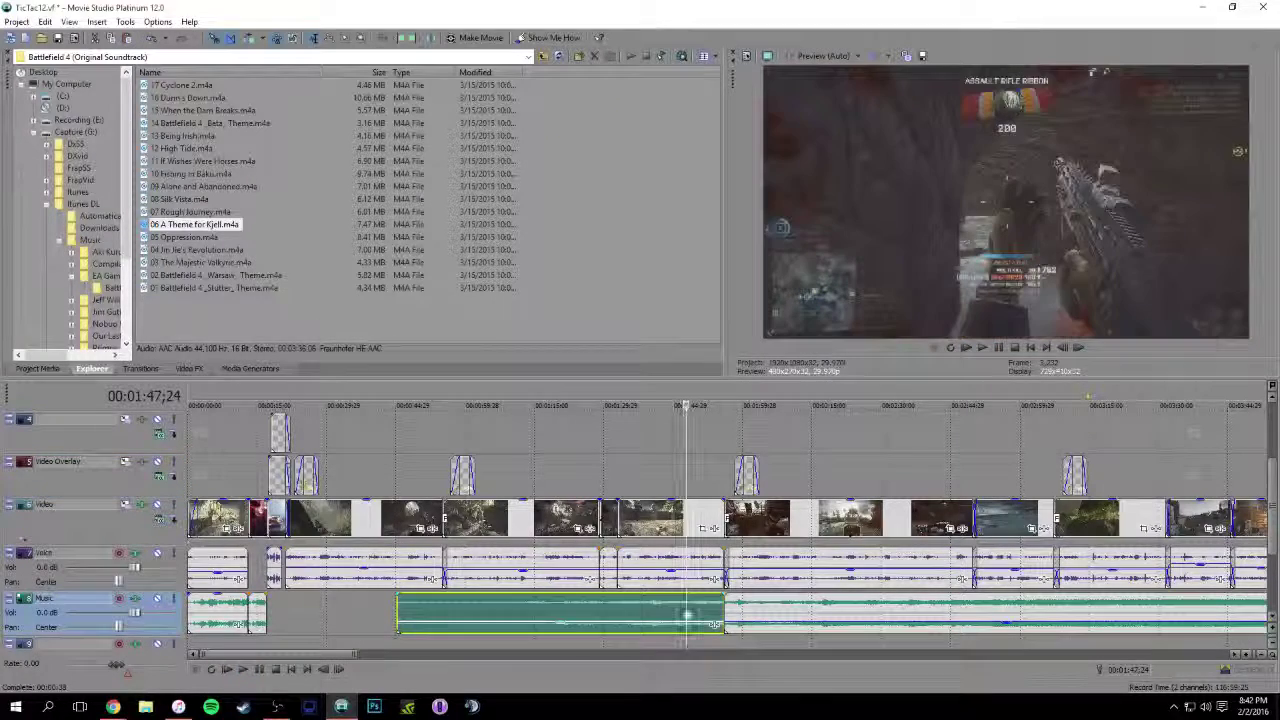
key(Delete)
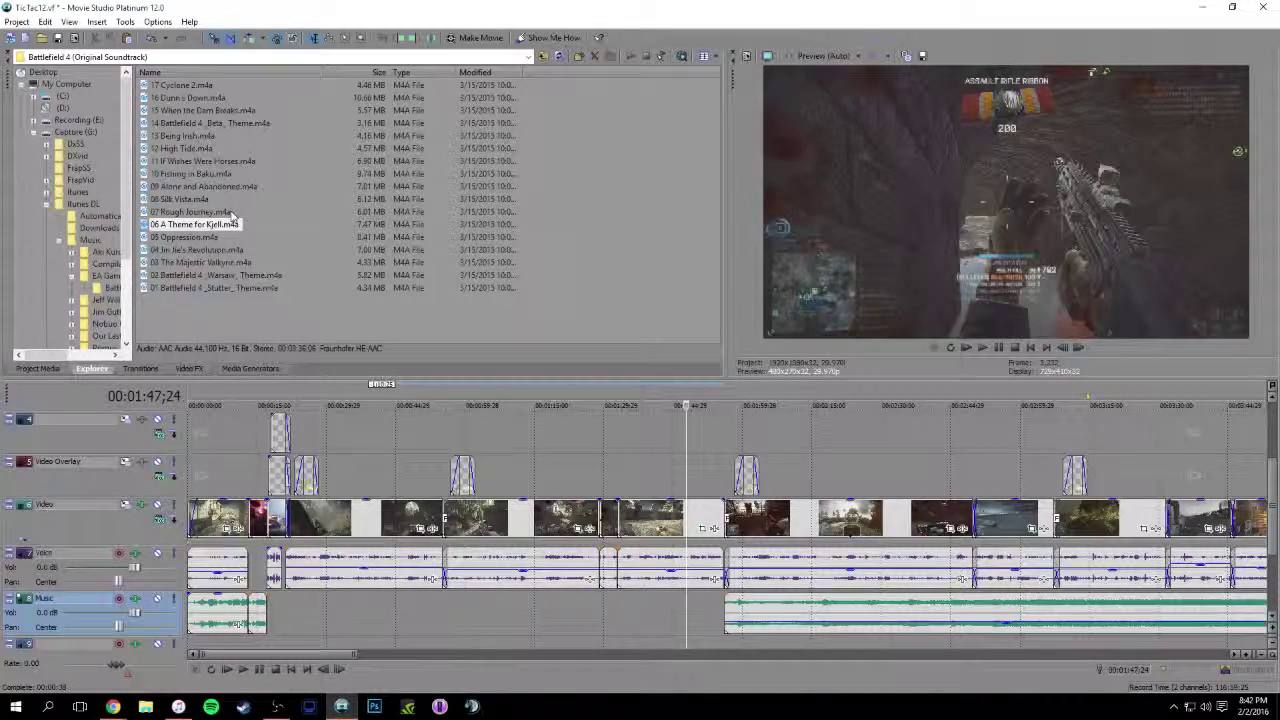
Try 11 If Wishes Were Horses.m4a on the Music track past the closing clip, with its volume lowered, and play its middle
click(236, 163)
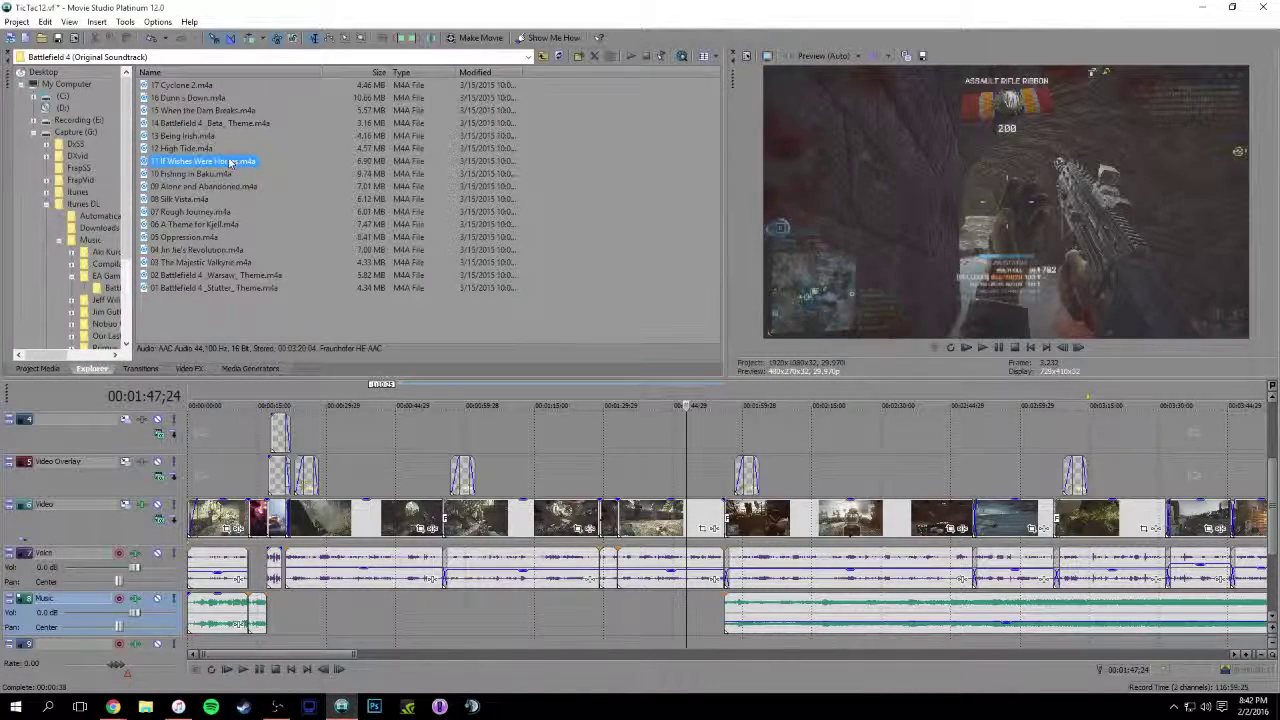
scroll(631, 484, down, 5)
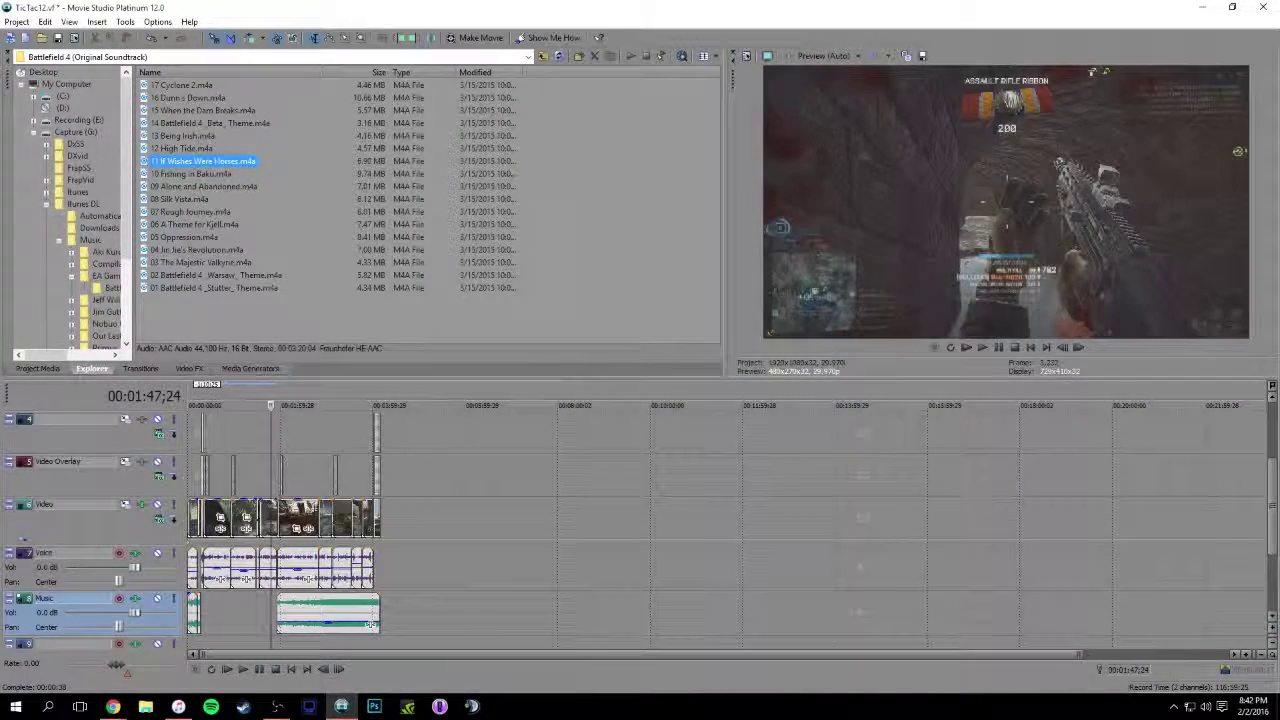
drag(440, 616, 426, 613)
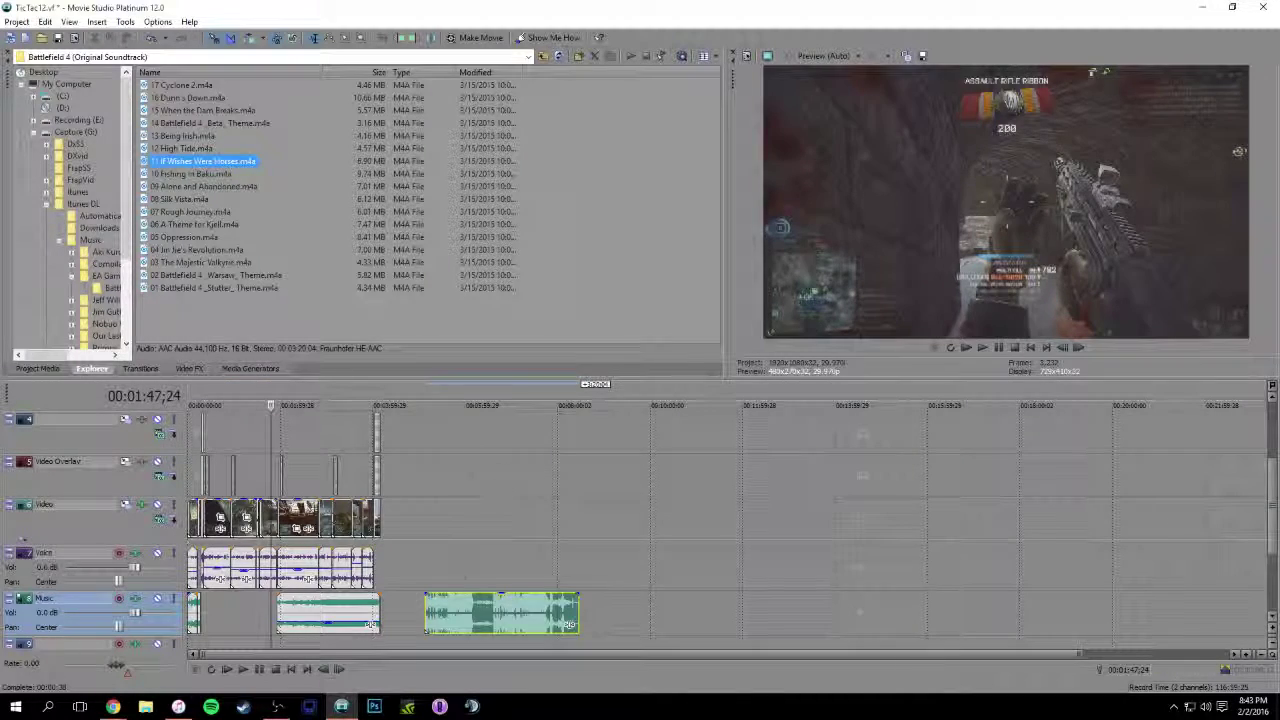
click(489, 566)
scroll(489, 566, up, 4)
drag(797, 595, 797, 619)
click(731, 398)
key(space)
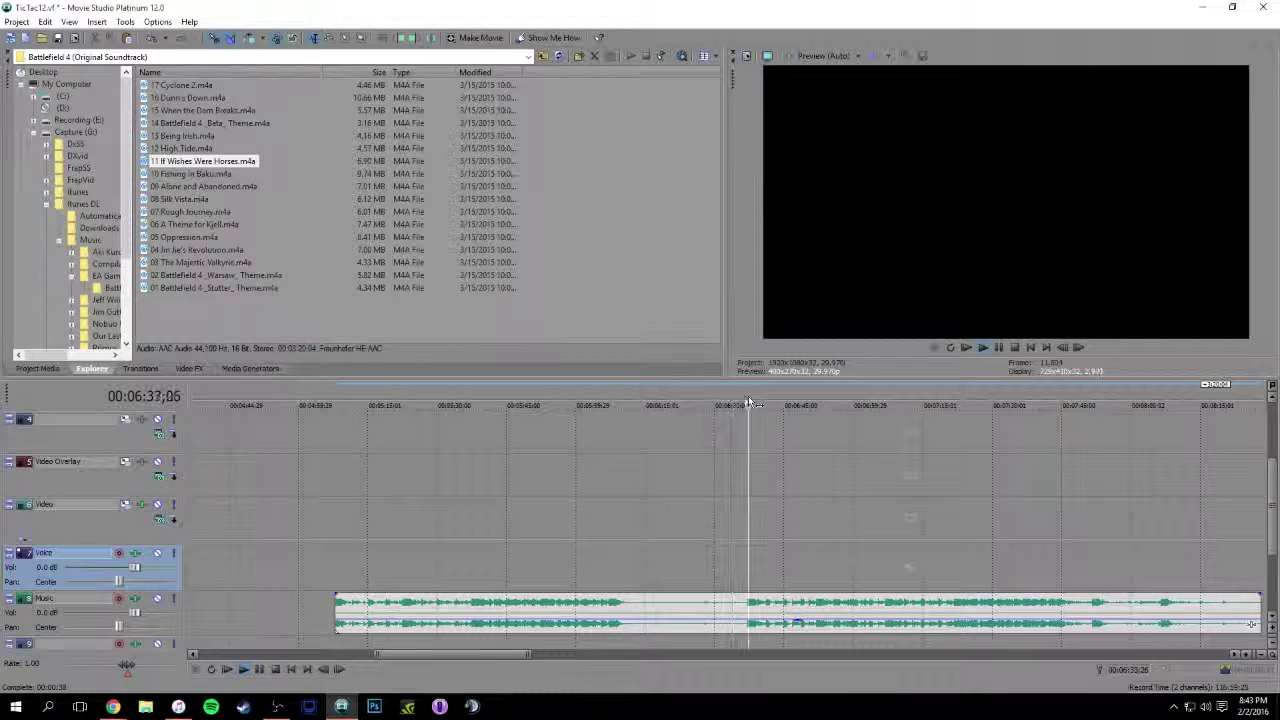
Finish auditioning the If Wishes Were Horses clip and delete it from the Music track
scroll(960, 500, down, 2)
scroll(920, 528, up, 1)
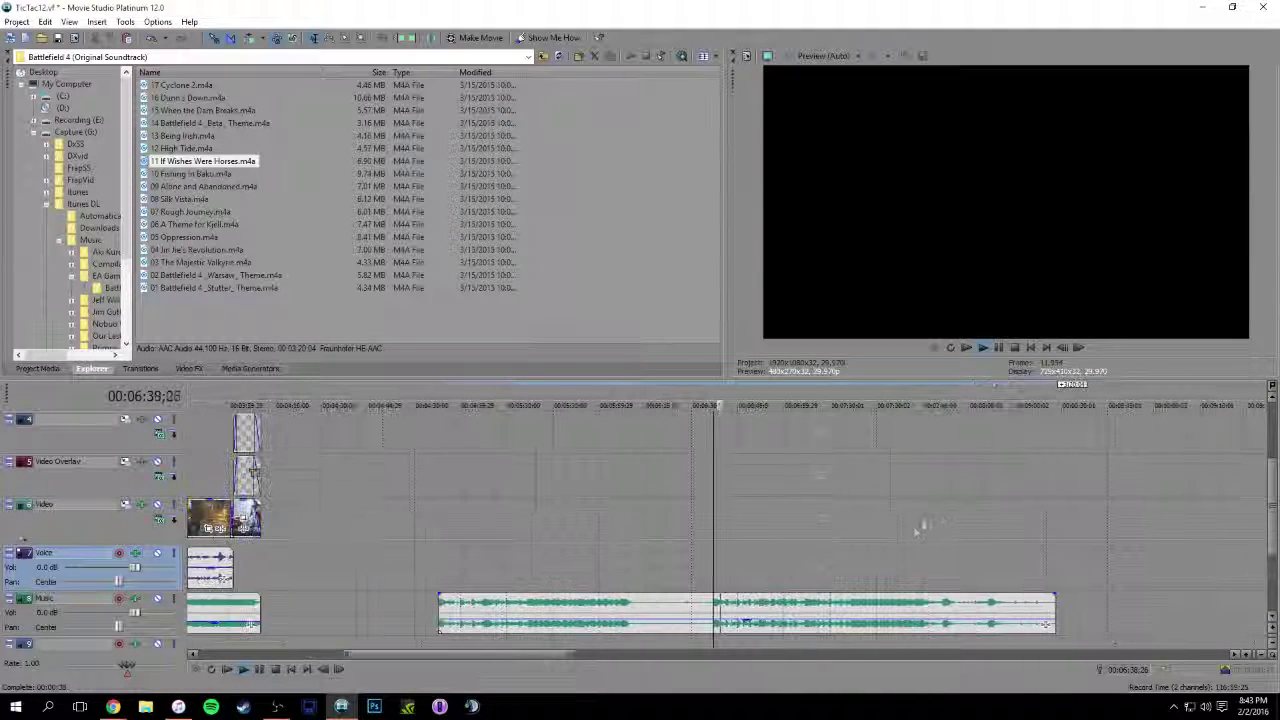
scroll(895, 534, up, 1)
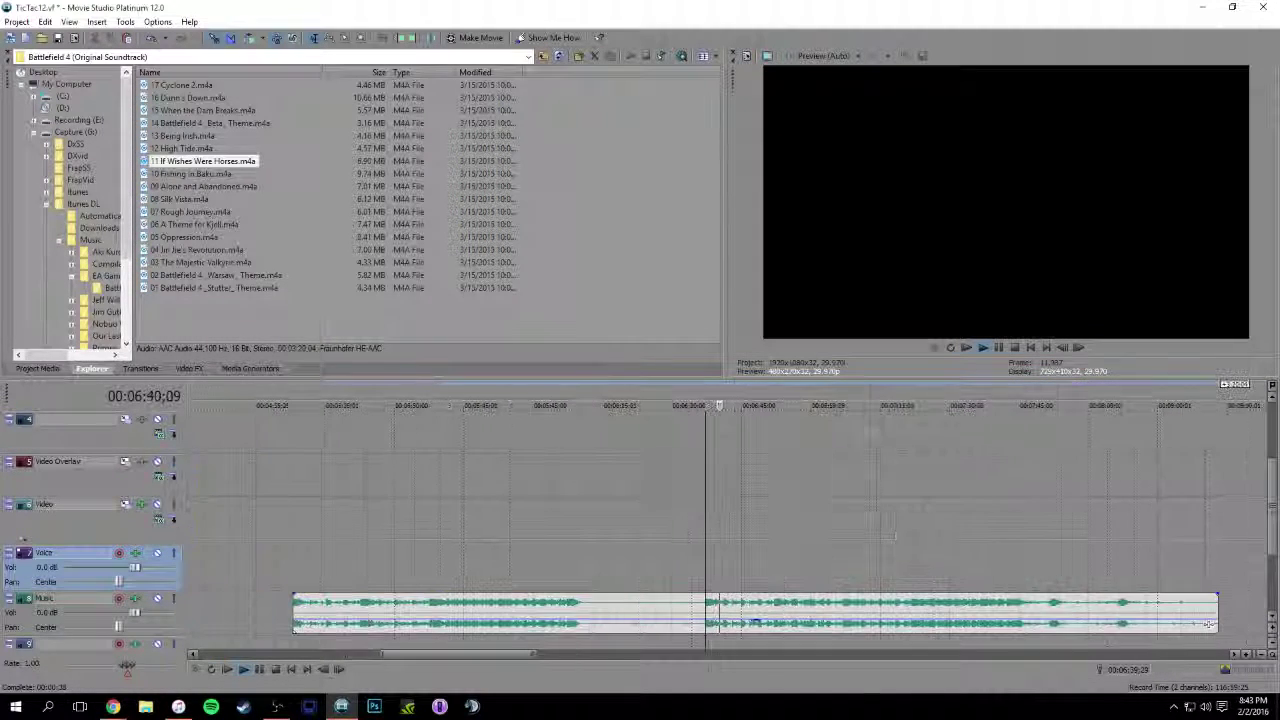
click(294, 400)
key(space)
click(608, 608)
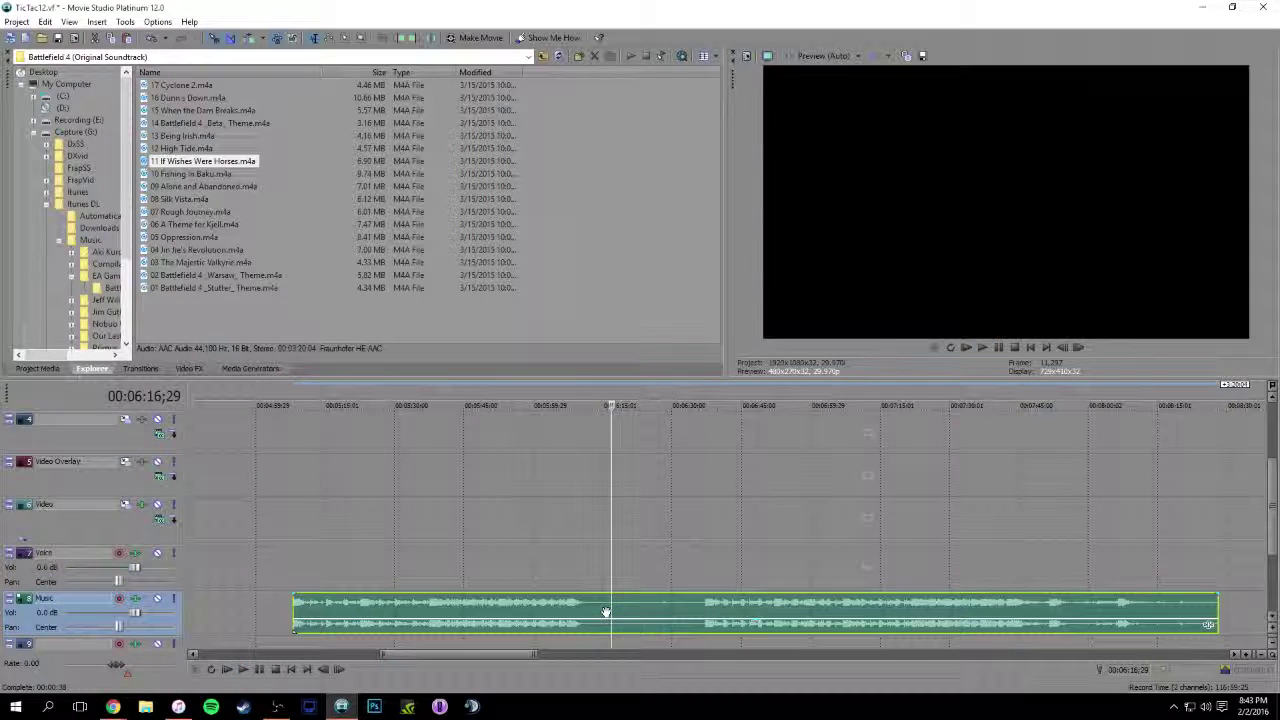
key(Delete)
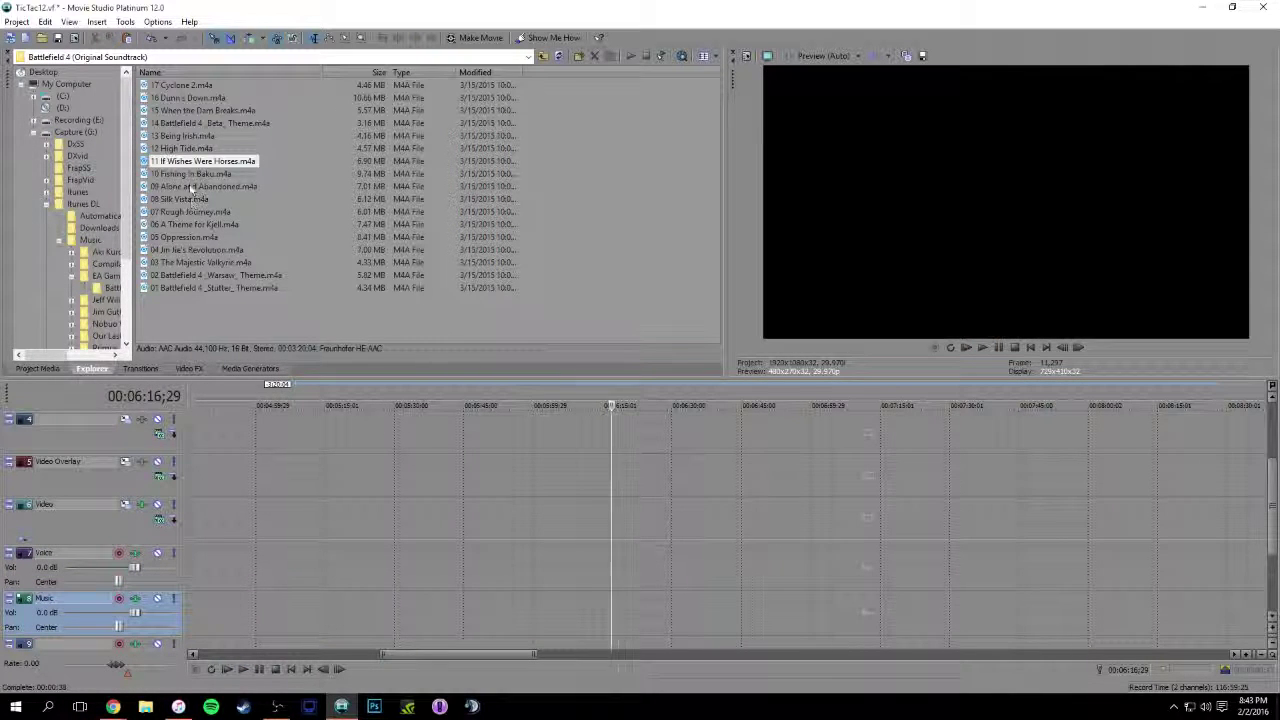
Try 09 Alone and Abandoned.m4a on the empty stretch of the Music track, sample several passages, and delete it again
drag(193, 190, 648, 537)
drag(630, 612, 776, 630)
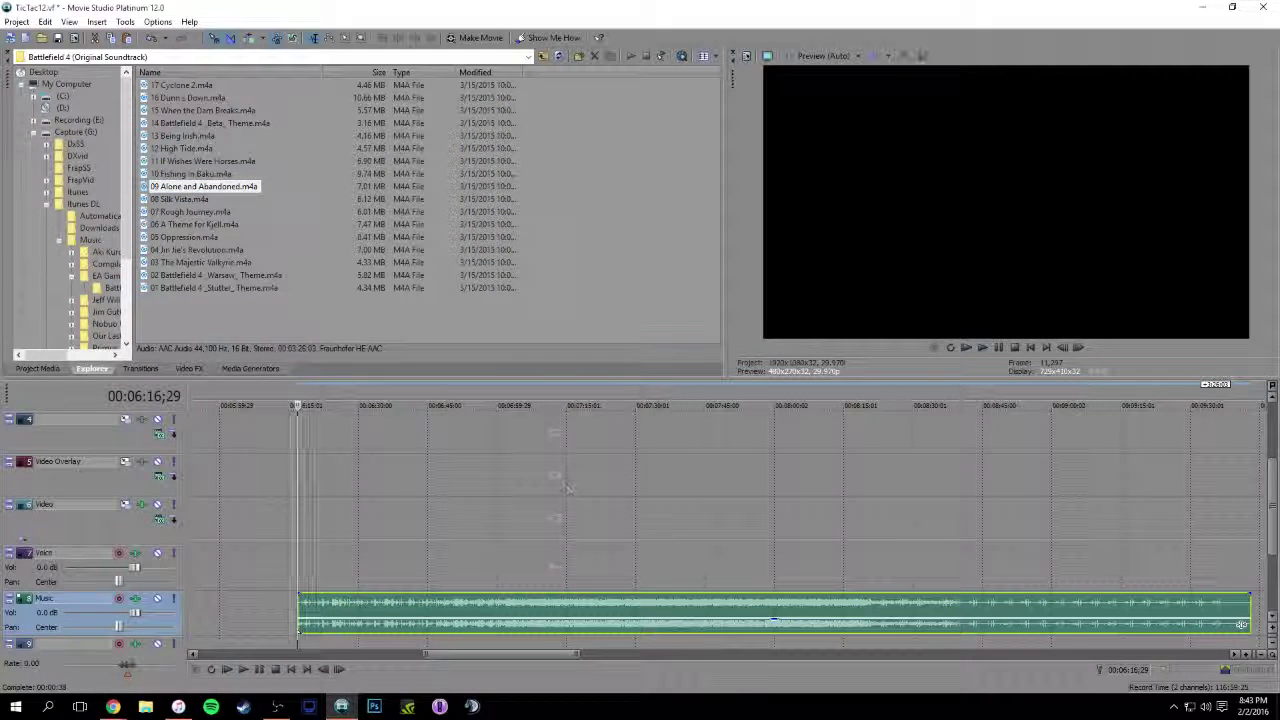
key(space)
click(434, 398)
click(461, 399)
click(496, 400)
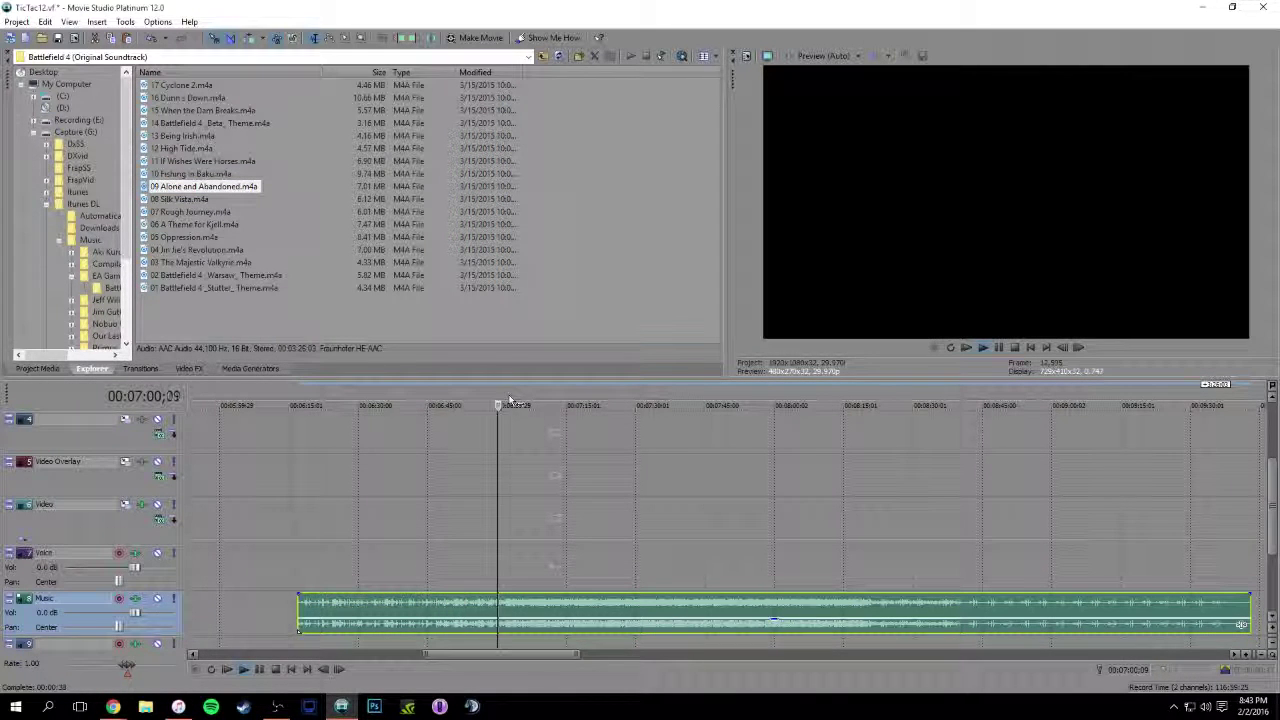
click(507, 401)
click(539, 403)
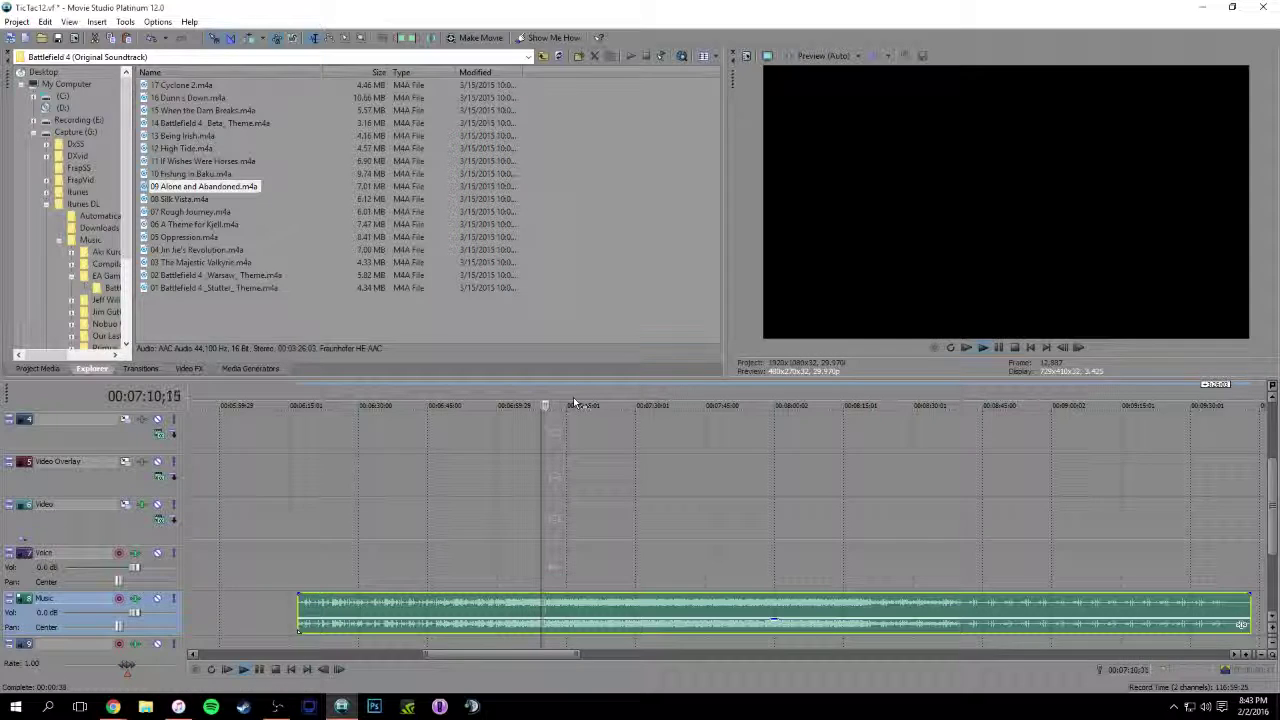
click(500, 401)
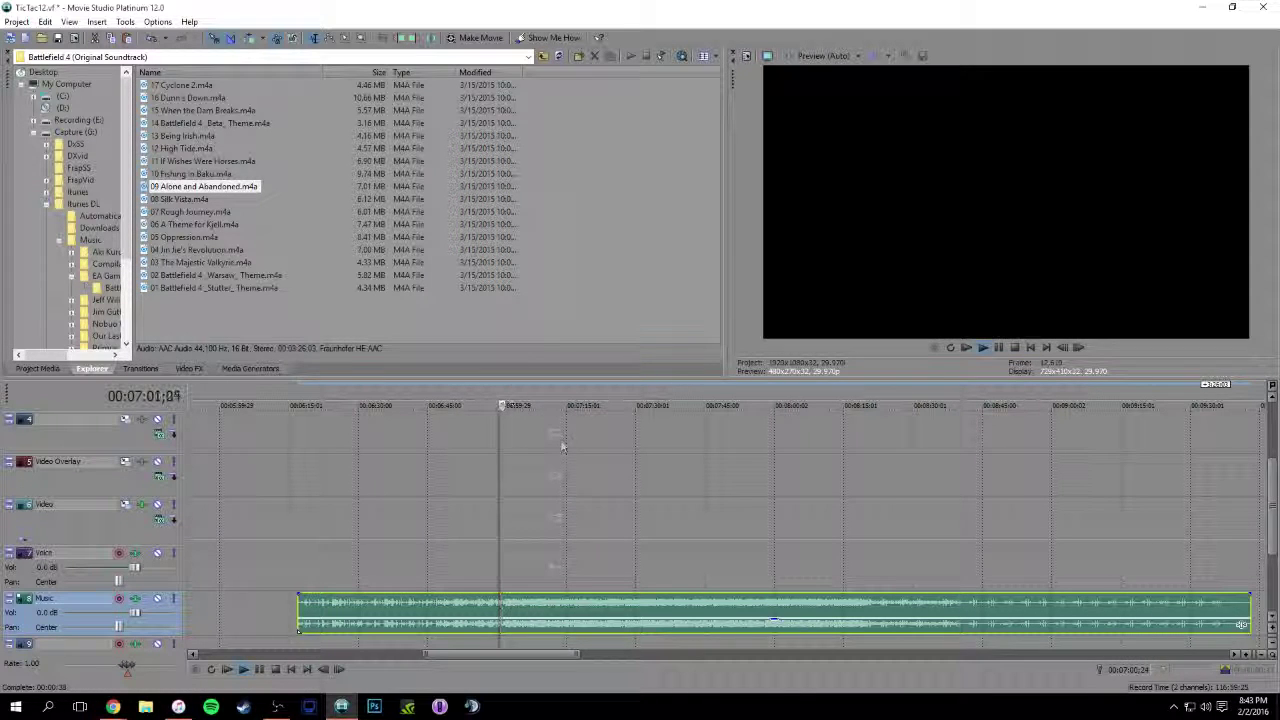
key(Delete)
key(space)
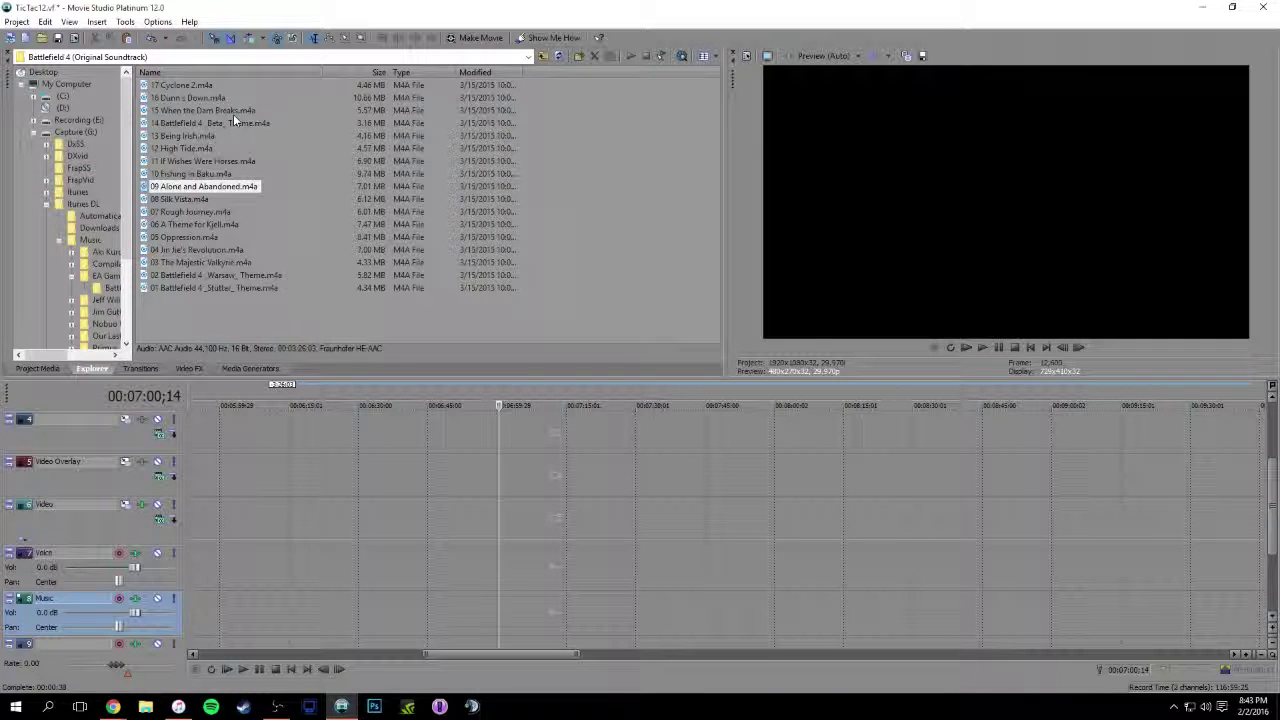
Add 17 Cyclone 2.m4a to the Music track past the closing clip, lower its volume, and sample a passage
drag(196, 88, 522, 602)
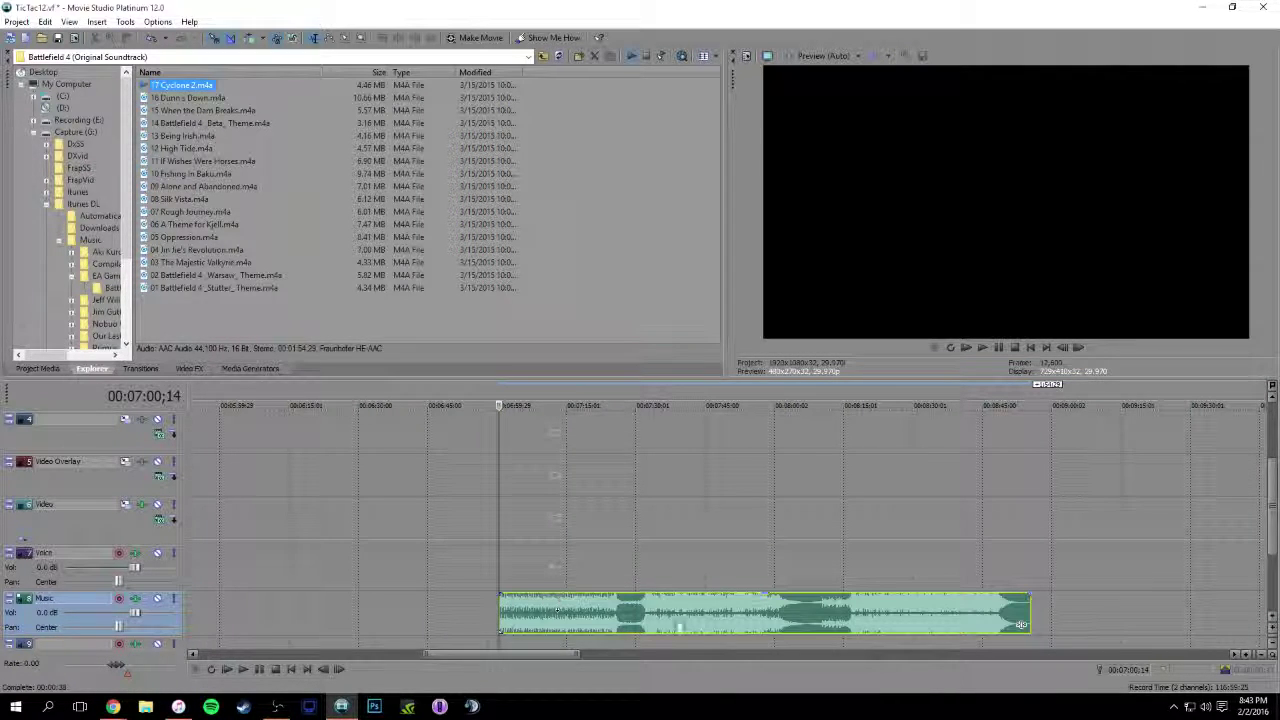
click(643, 405)
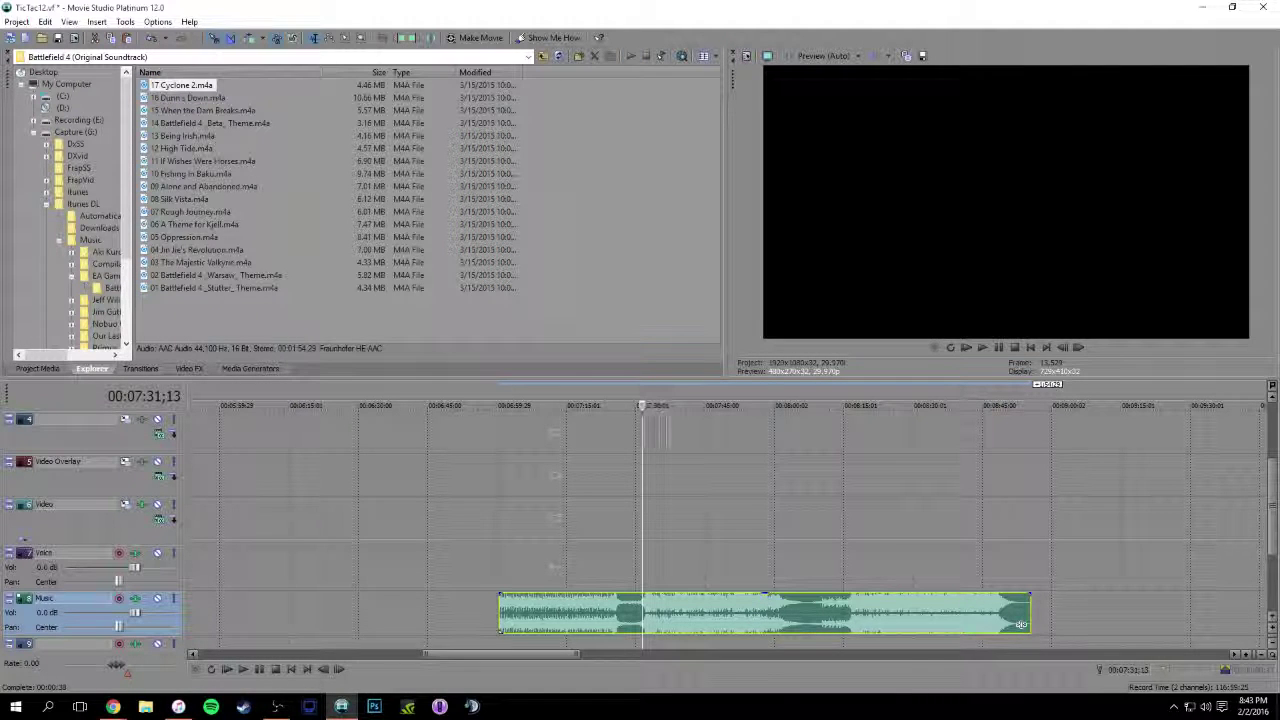
click(636, 404)
key(space)
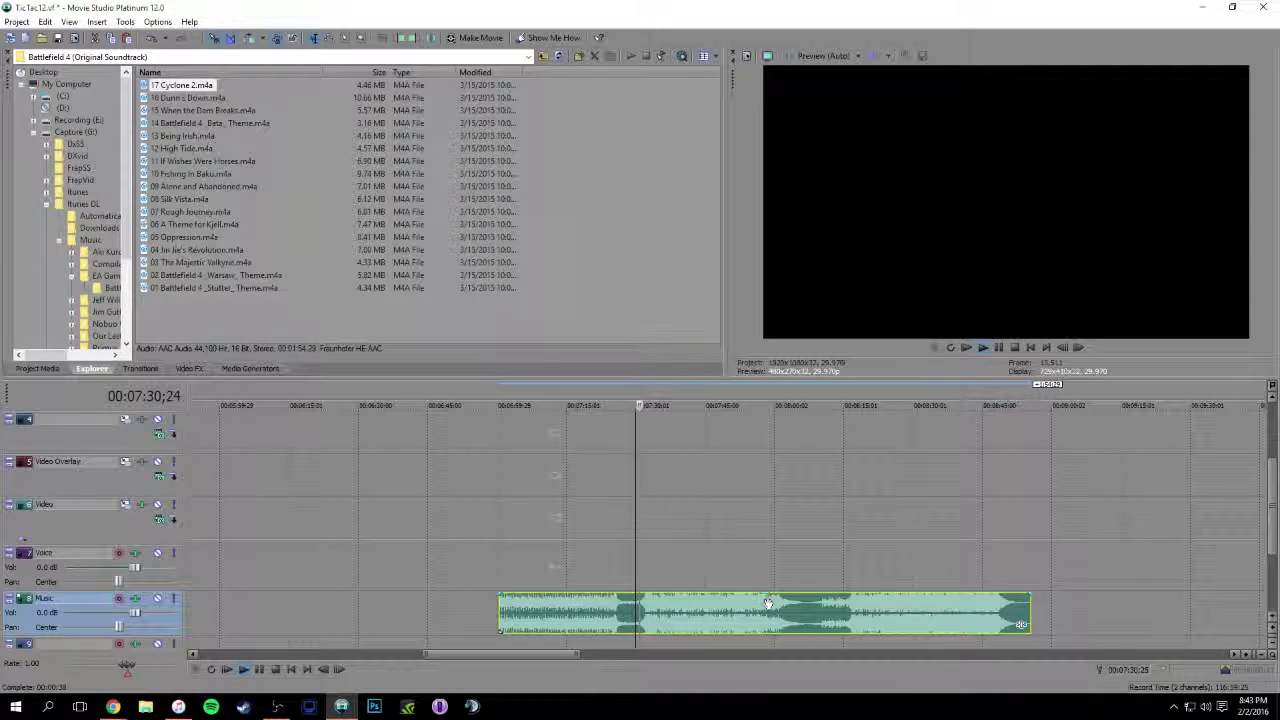
drag(768, 595, 765, 597)
key(space)
scroll(757, 606, down, 6)
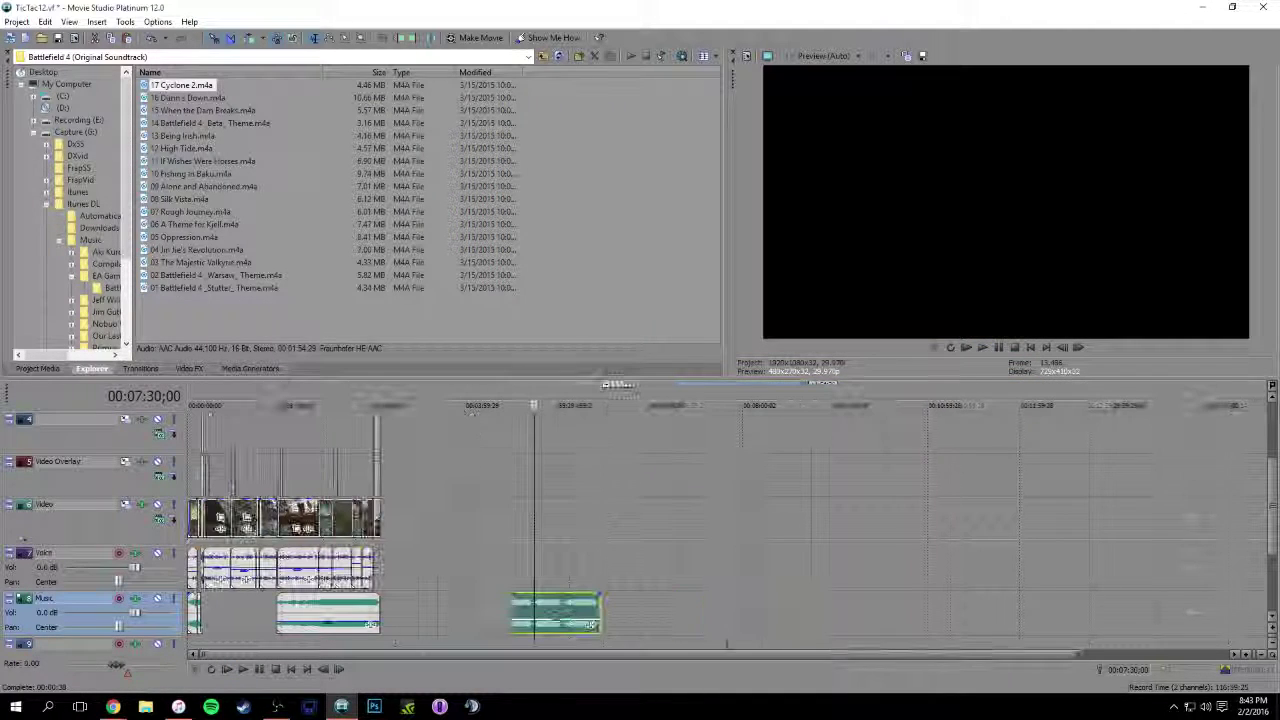
Move the Cyclone 2 clip to start with the first gameplay clip at about 00:00:21 and fade it in over 00:00:03;13
drag(568, 601, 256, 614)
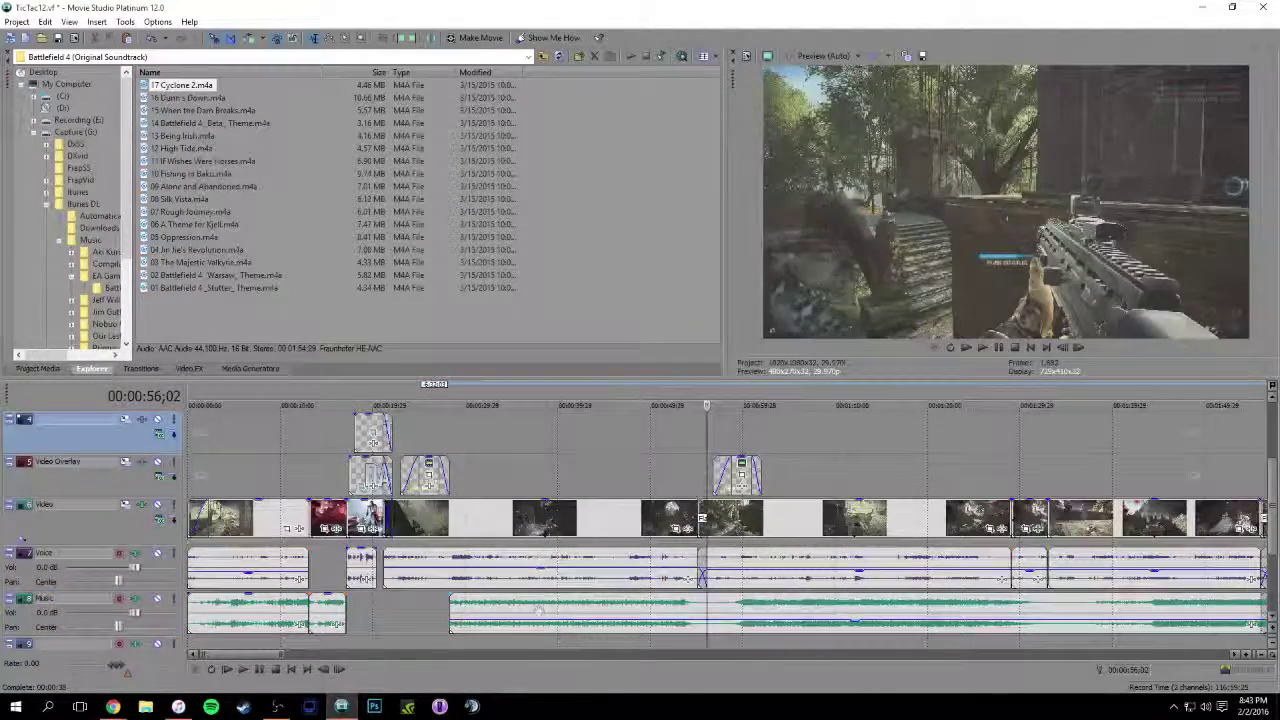
drag(772, 620, 729, 606)
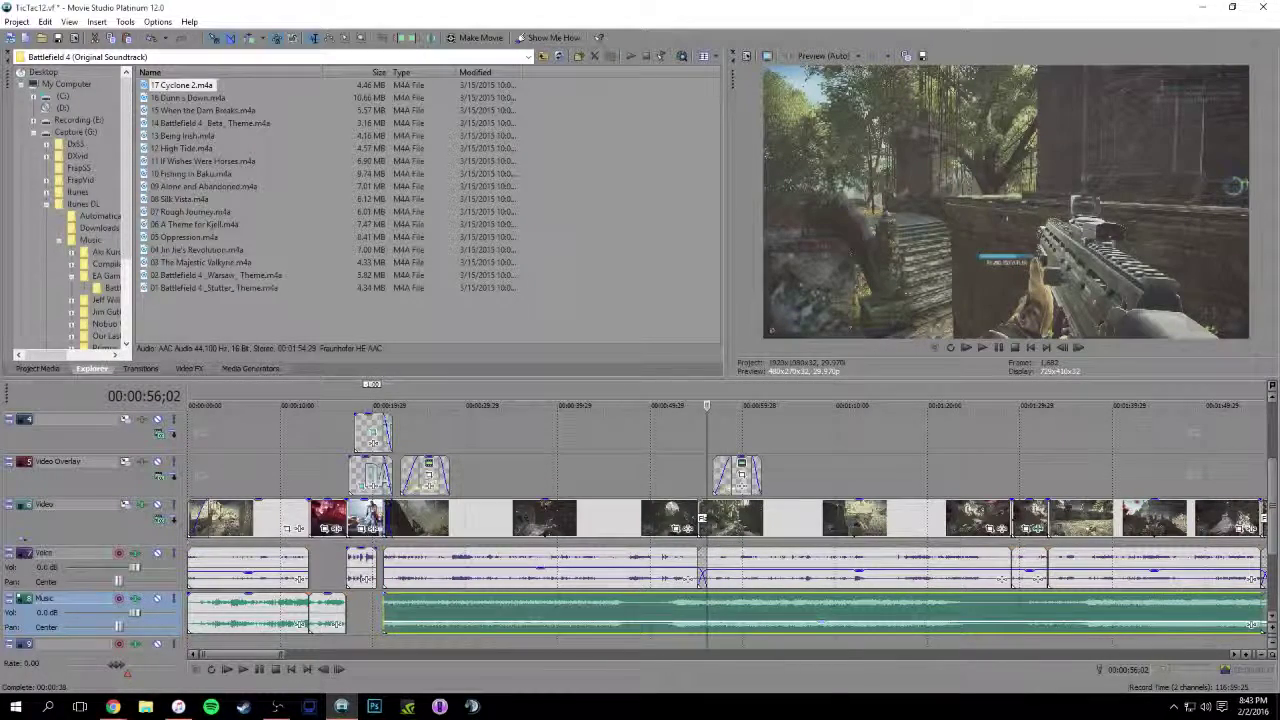
drag(385, 596, 413, 598)
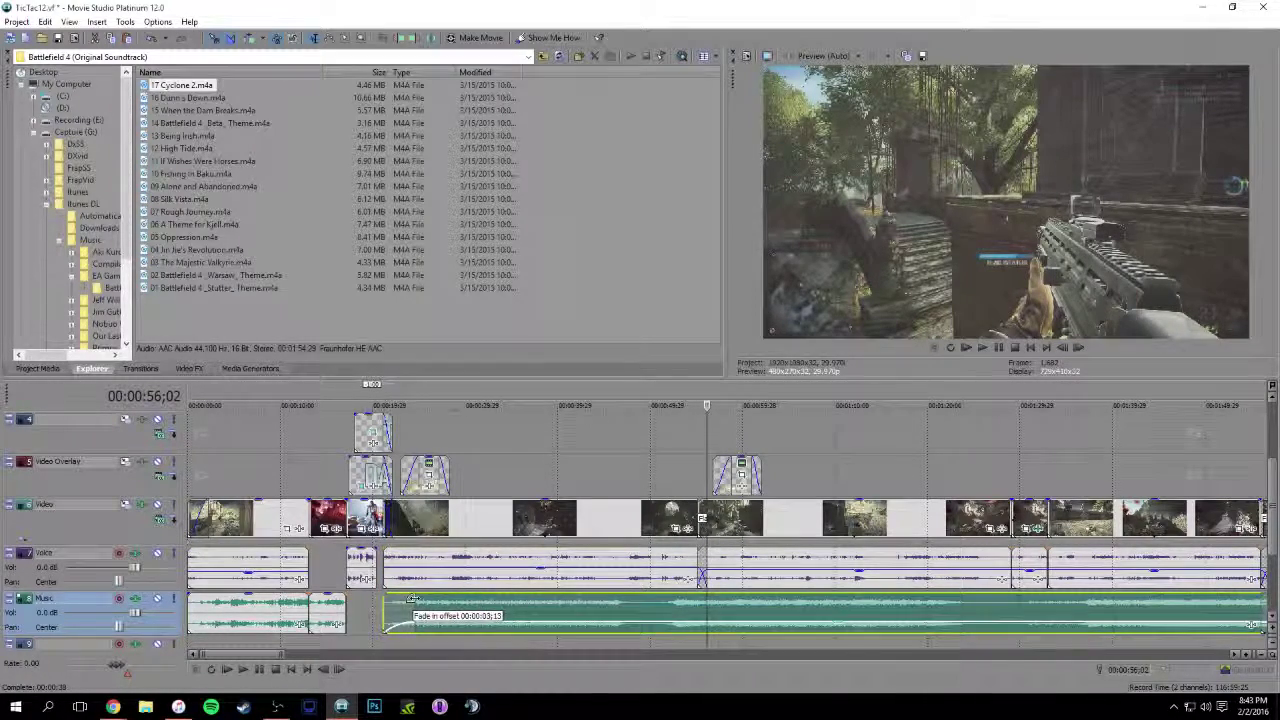
click(392, 402)
key(space)
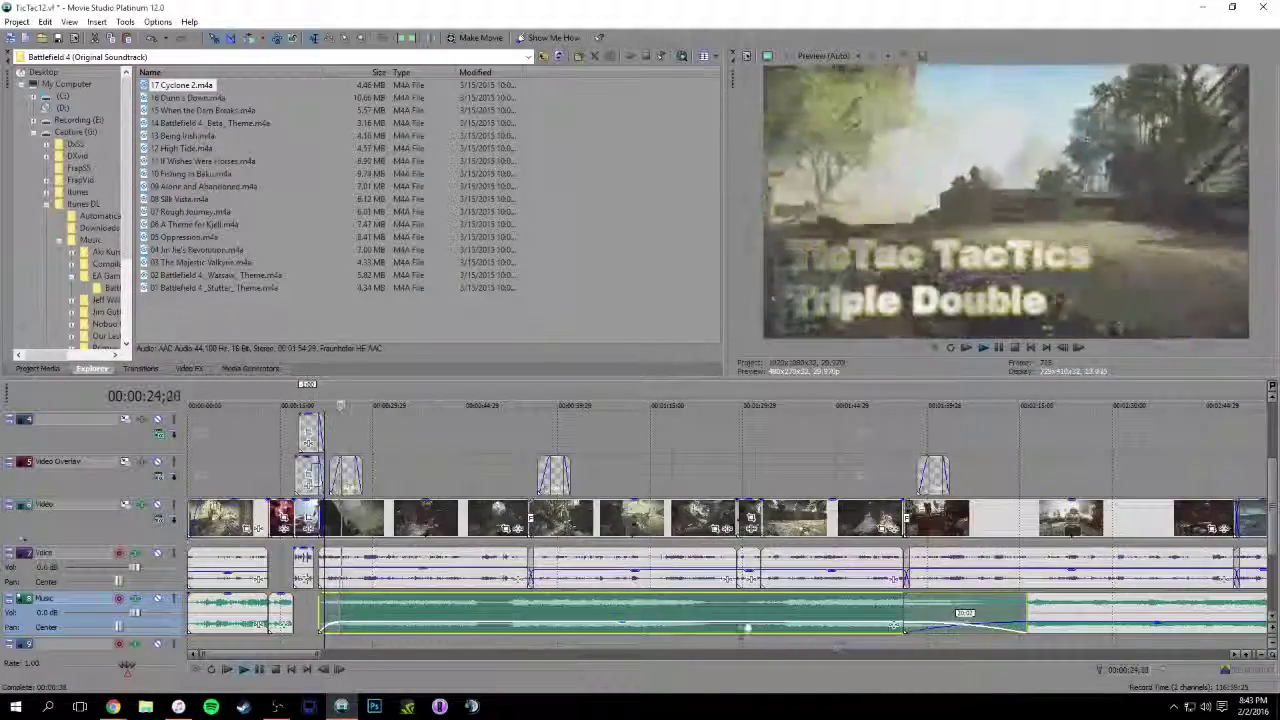
Split the Cyclone 2 clip at about 00:00:50 and delete the part before the cut
scroll(745, 629, down, 1)
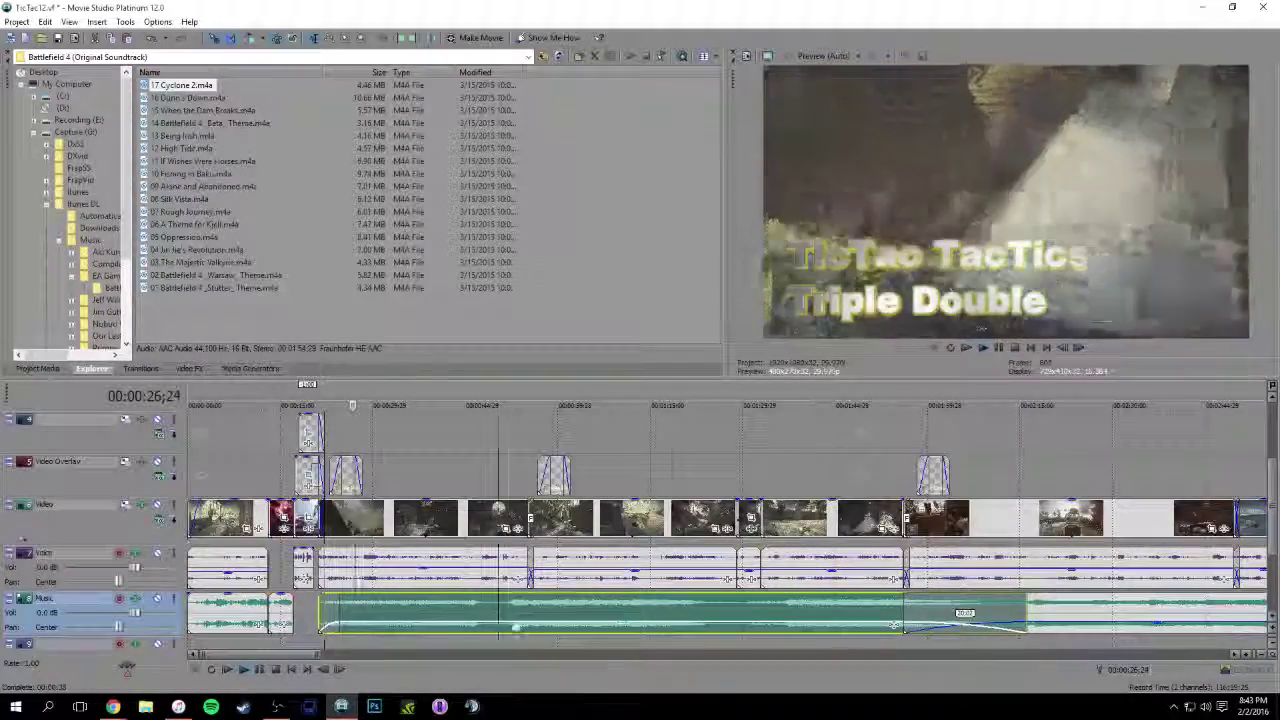
click(498, 625)
key(s)
click(465, 607)
key(Delete)
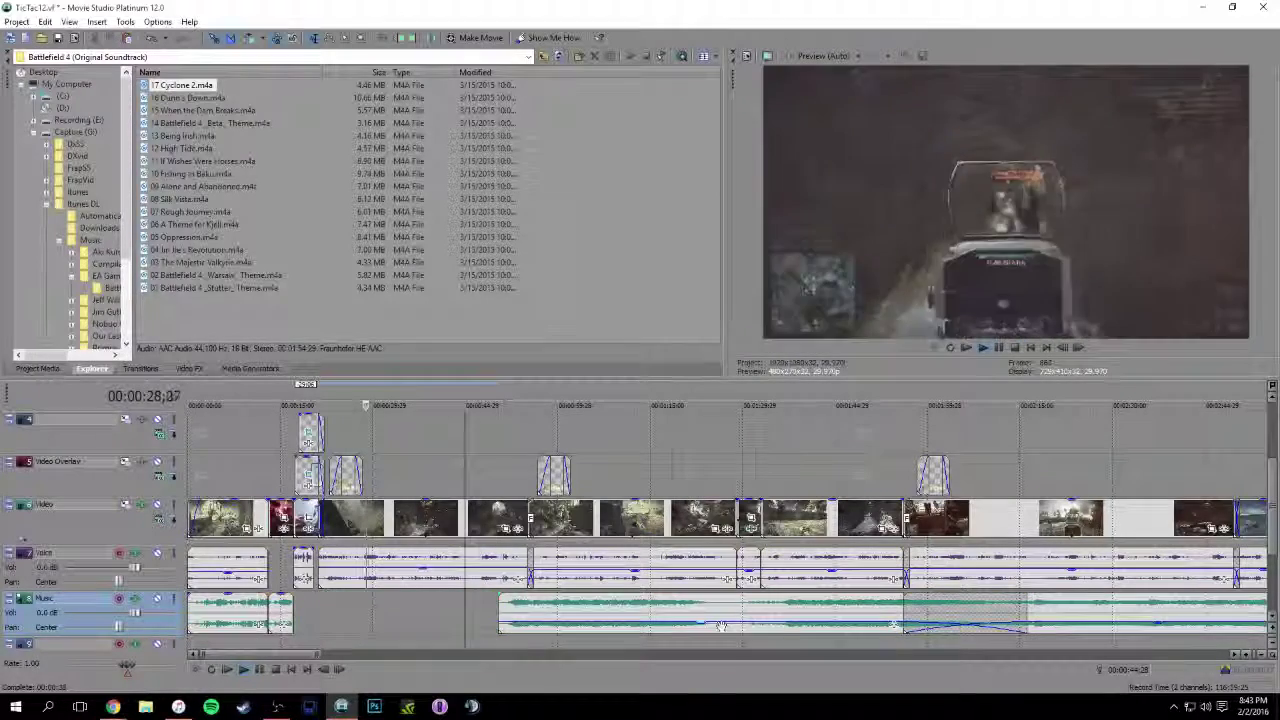
Shift the remaining Cyclone 2 clip to overlap the following music by about 5 seconds, and extend its start back to the first gameplay clip
drag(770, 630, 691, 622)
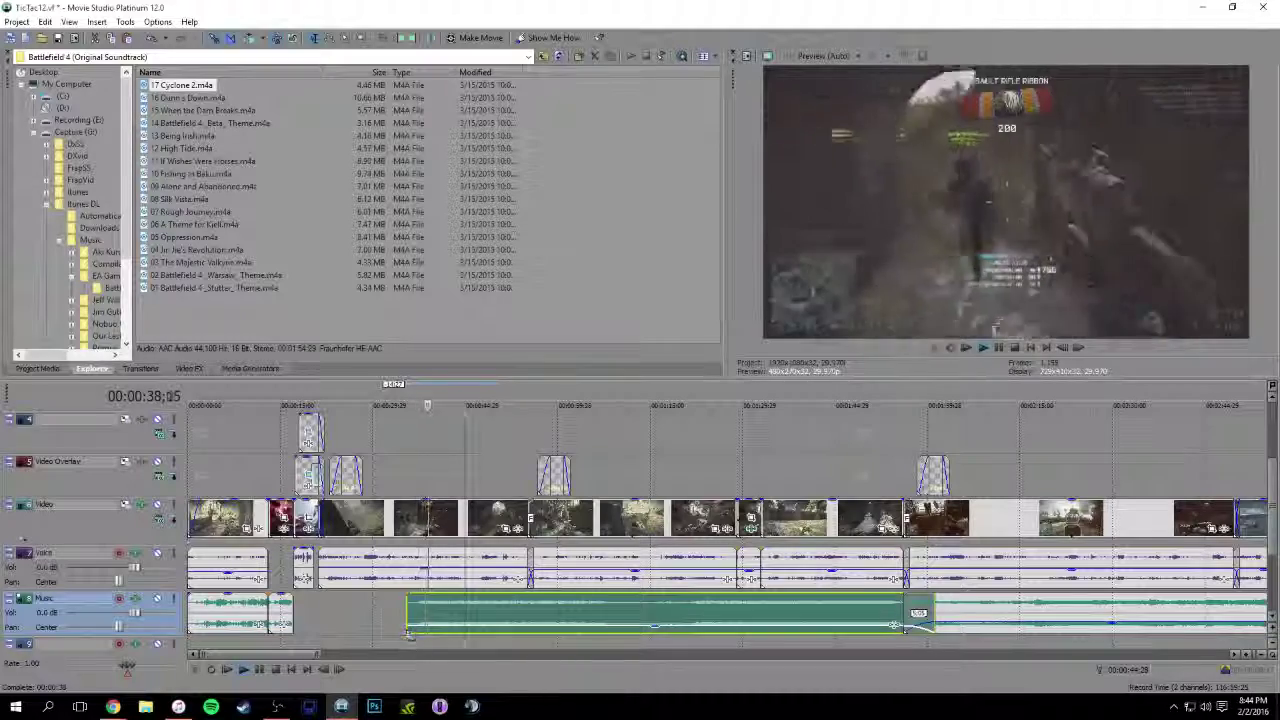
drag(406, 611, 316, 612)
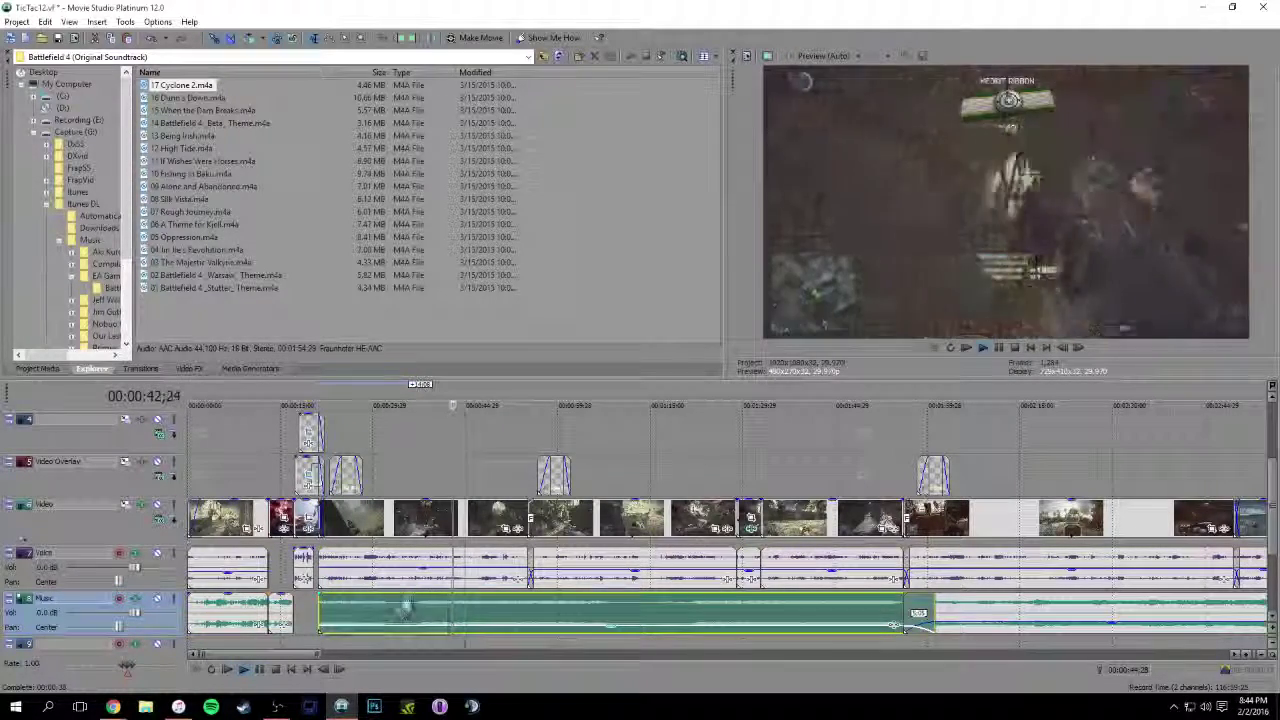
click(378, 608)
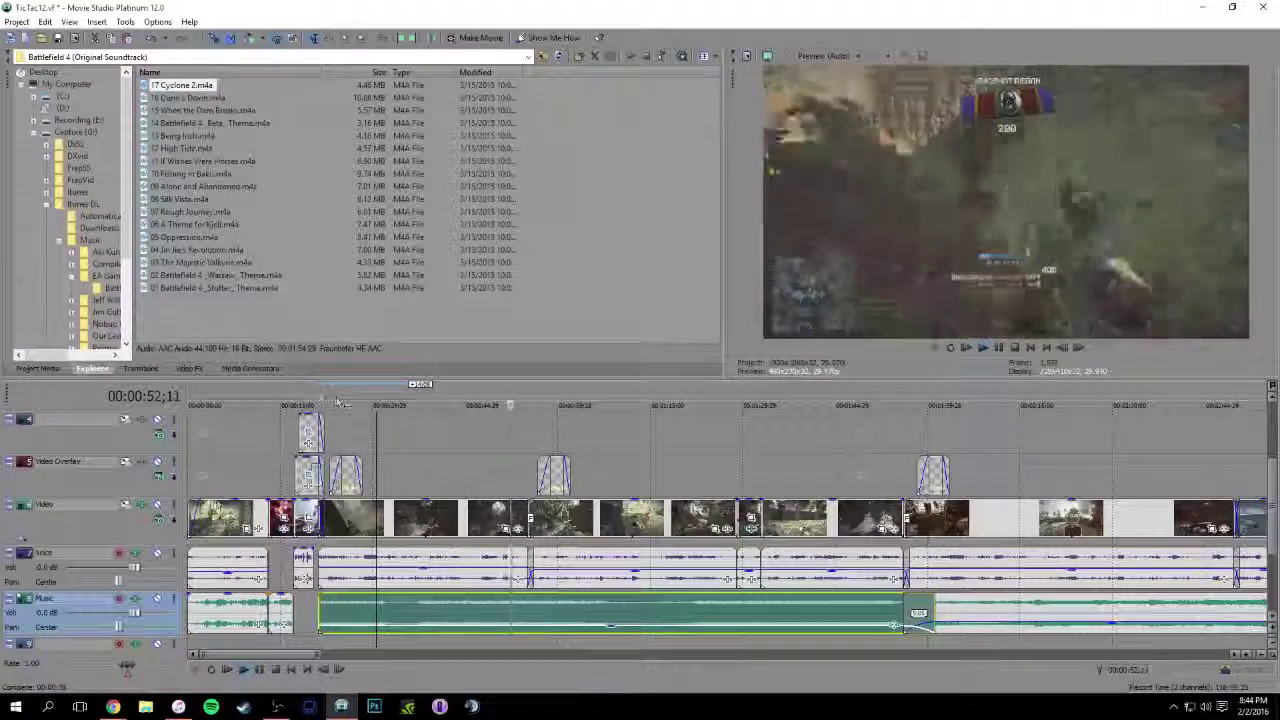
key(space)
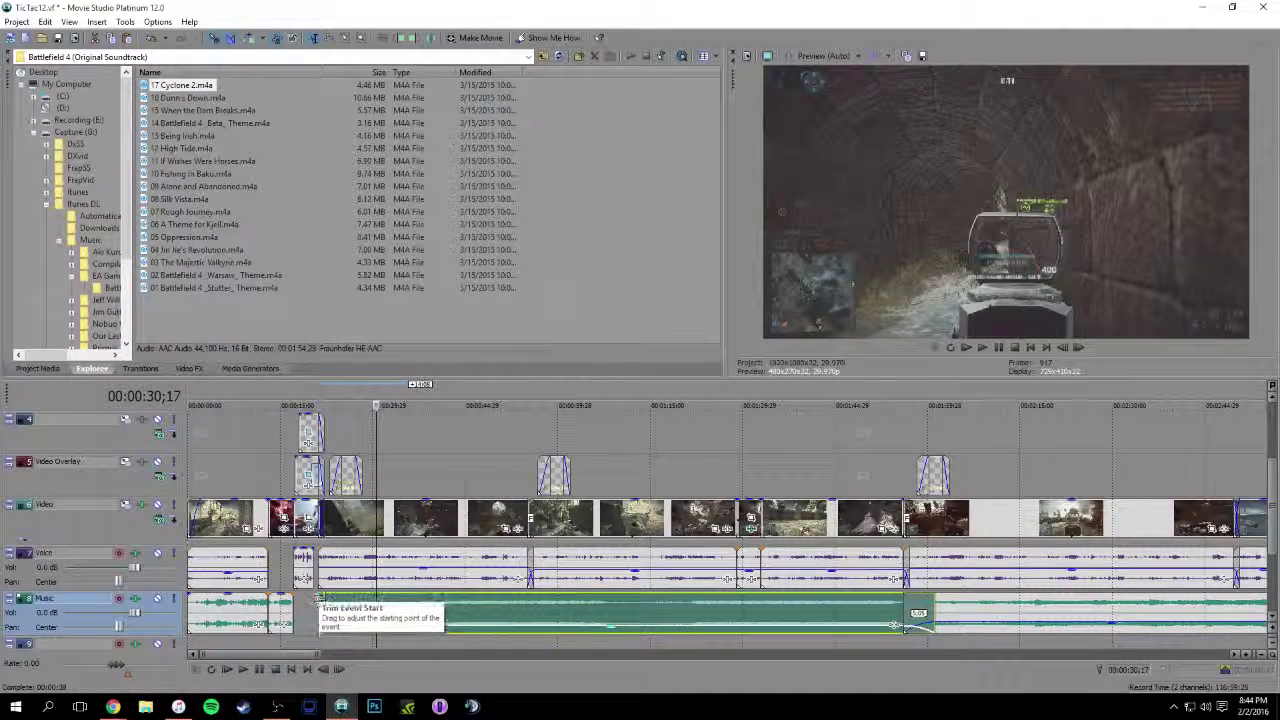
Add a short fade-in to the start of the Cyclone 2 clip and save the project
click(318, 604)
drag(319, 598, 336, 598)
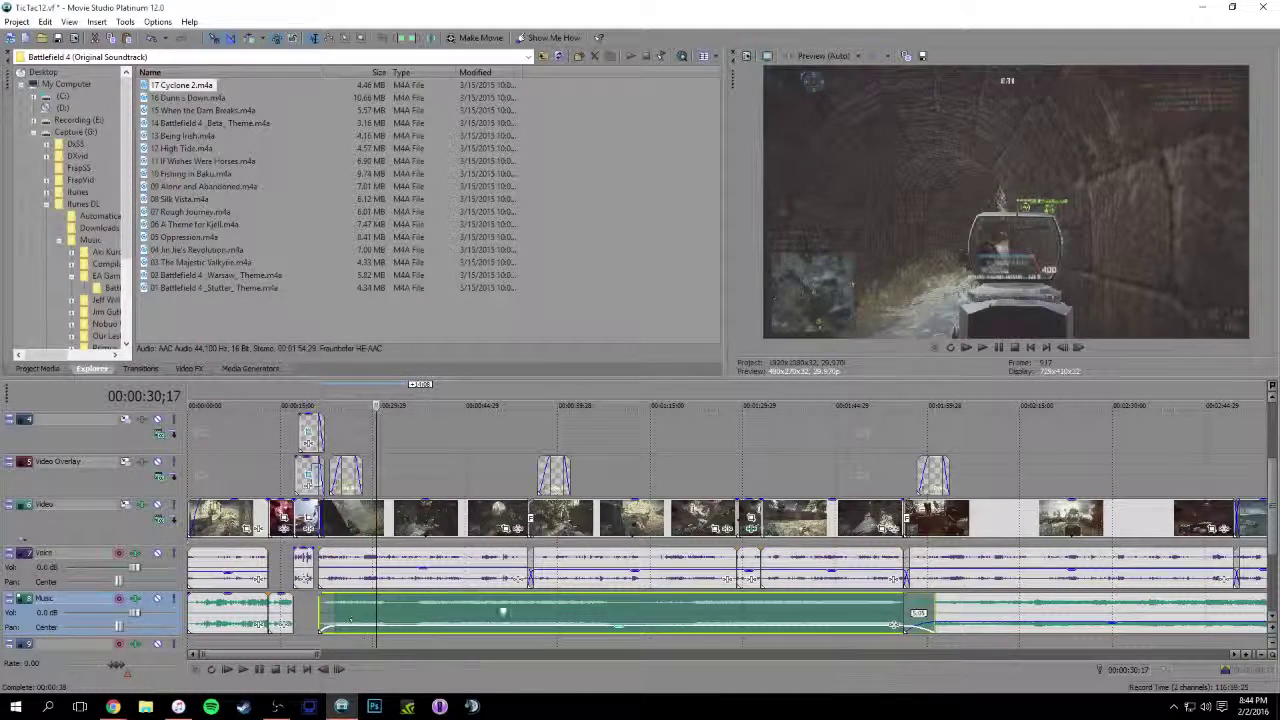
scroll(850, 520, down, 3)
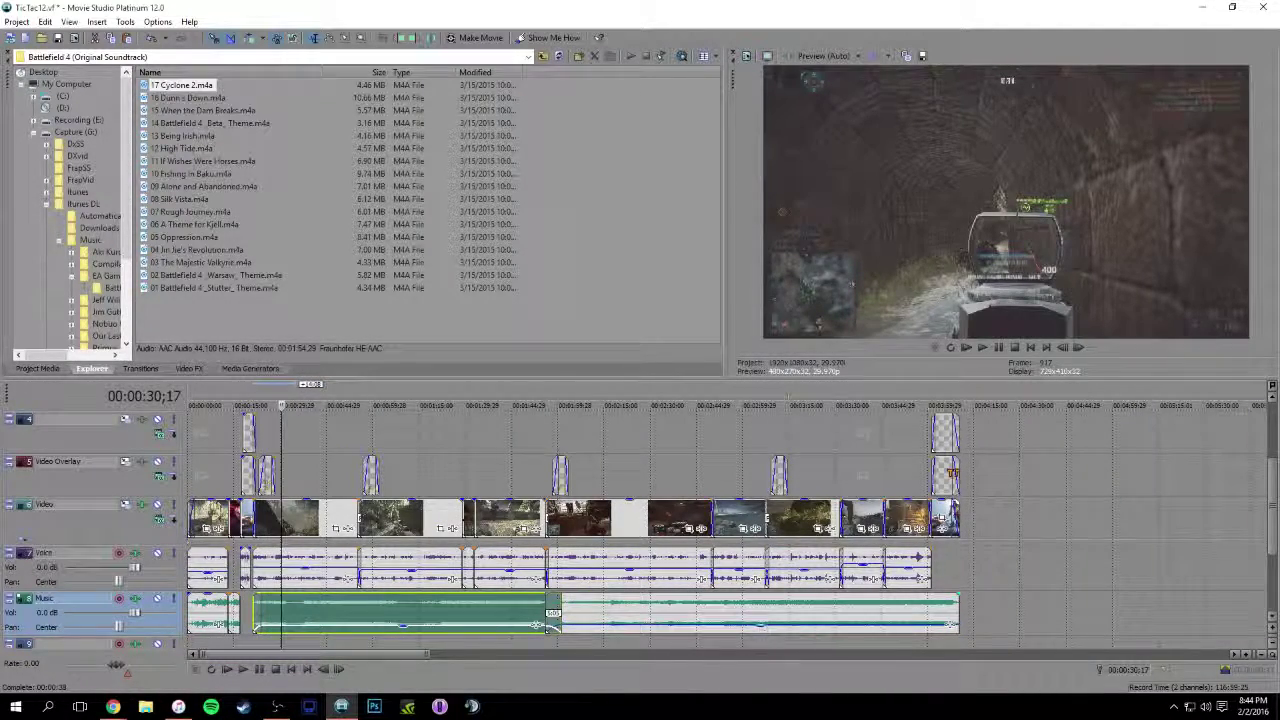
click(1005, 578)
click(60, 40)
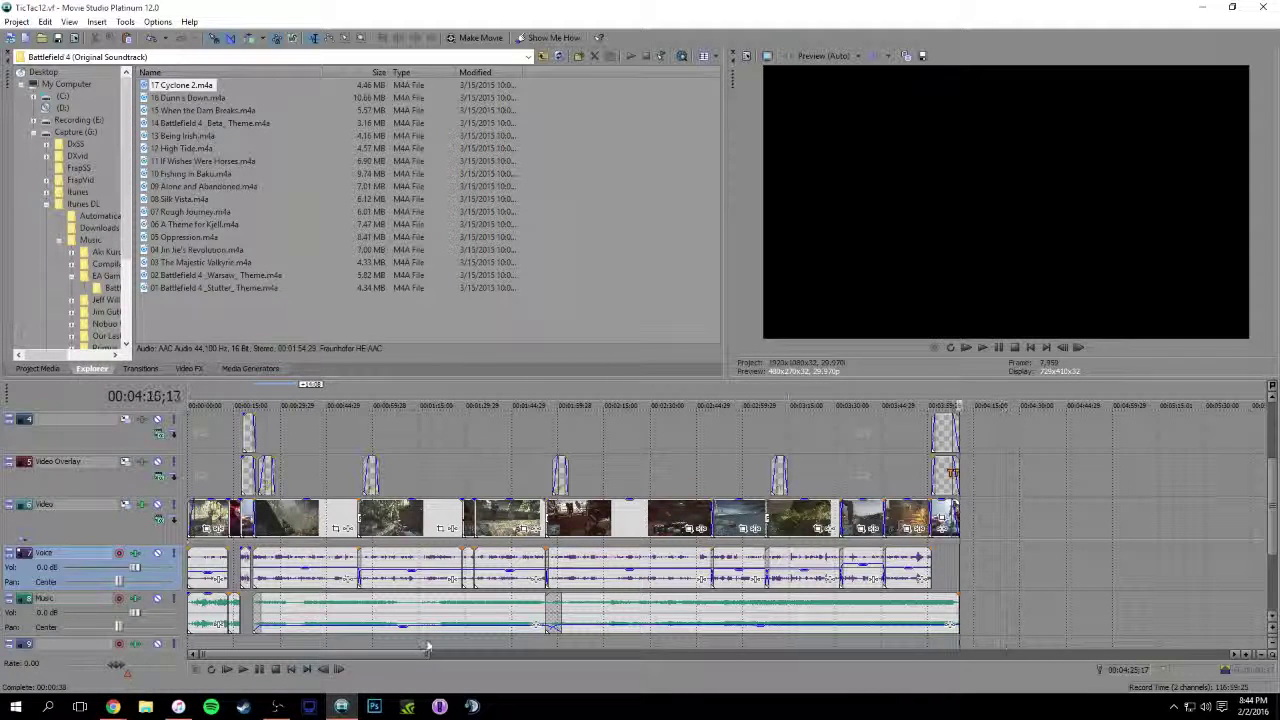
Play the project from the beginning to check the music under the gameplay clips
key(space)
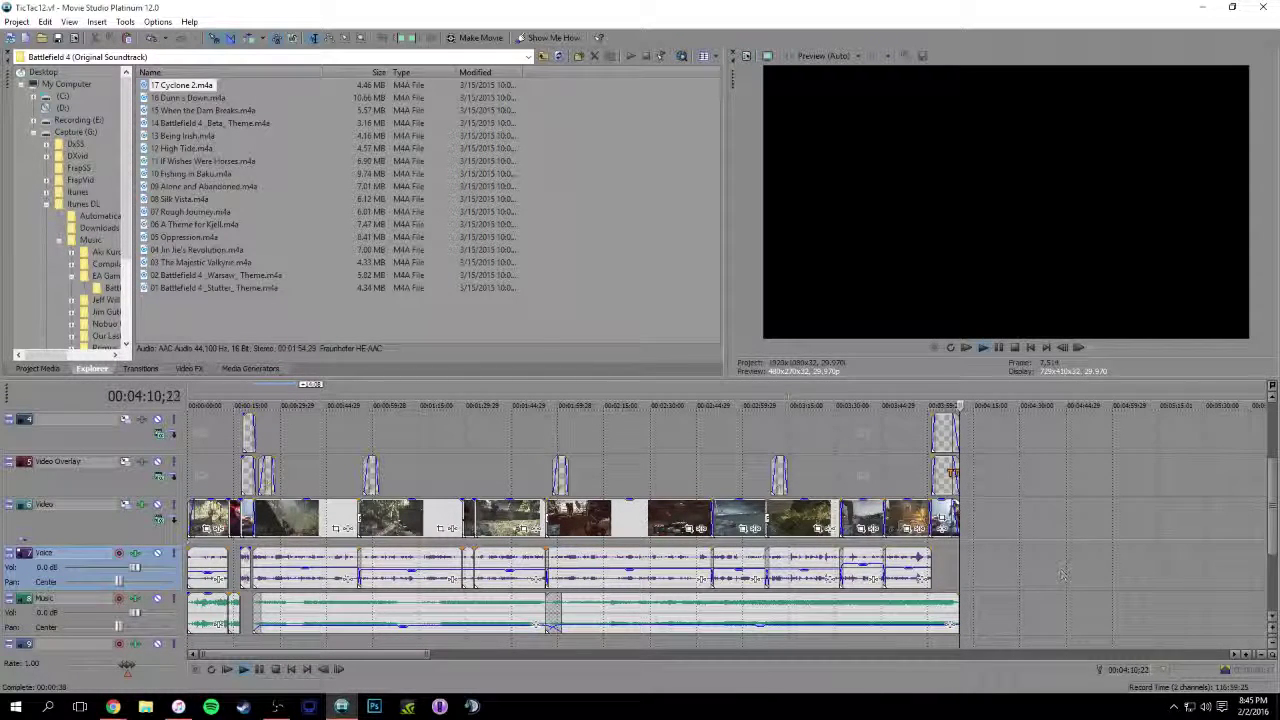
click(291, 669)
key(space)
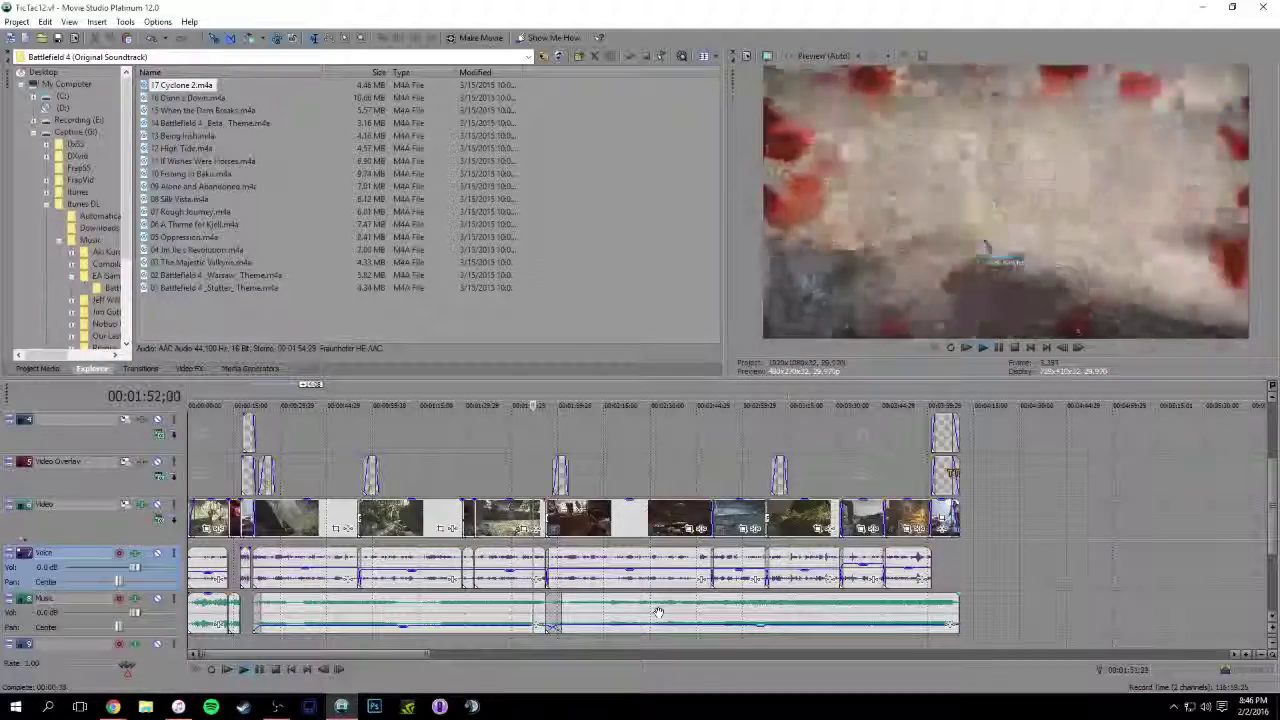
Move the second music clip clear of the first, shift the first to start at about 00:00:40, and play from about 00:01:39
drag(660, 607, 941, 612)
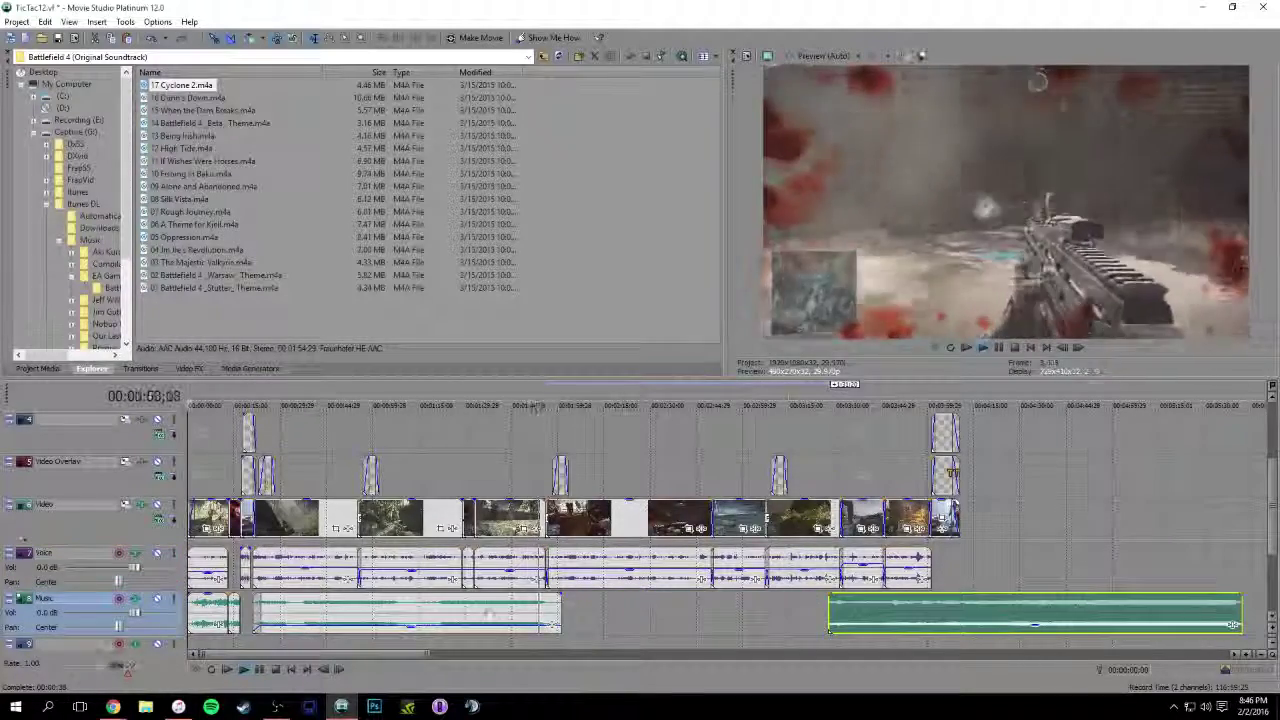
key(space)
drag(481, 612, 538, 614)
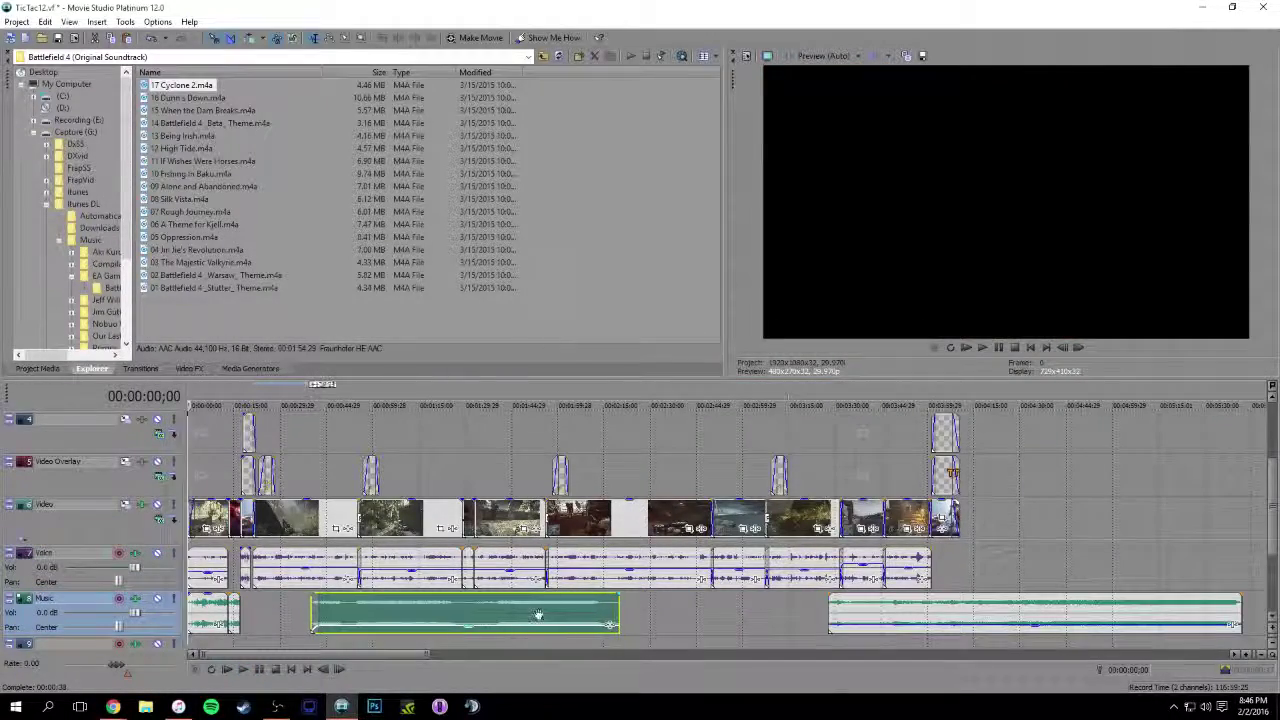
click(490, 406)
key(space)
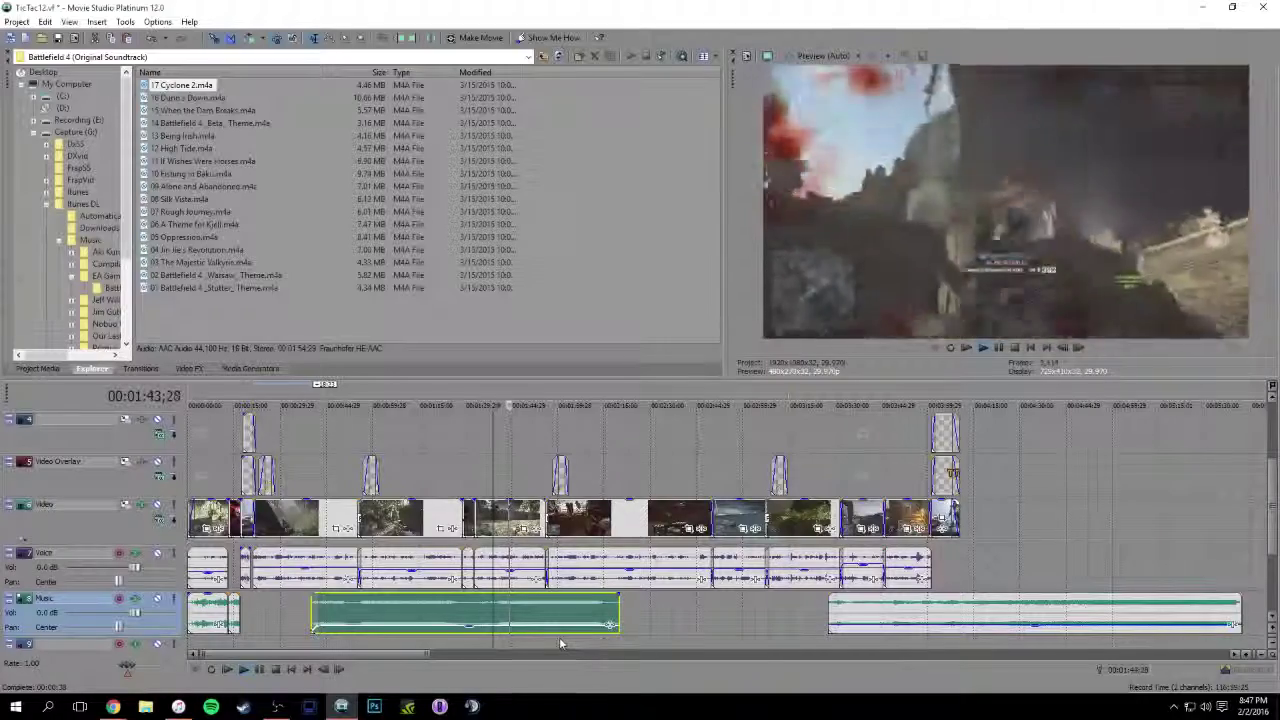
key(space)
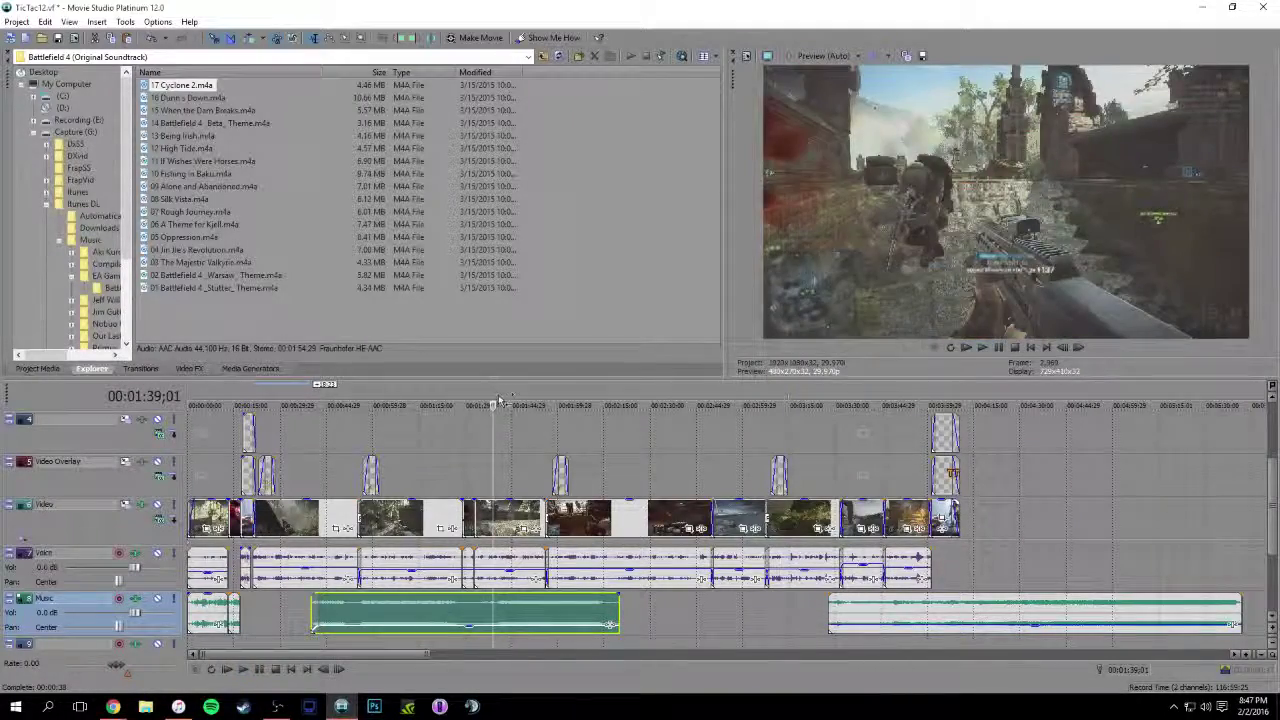
click(498, 404)
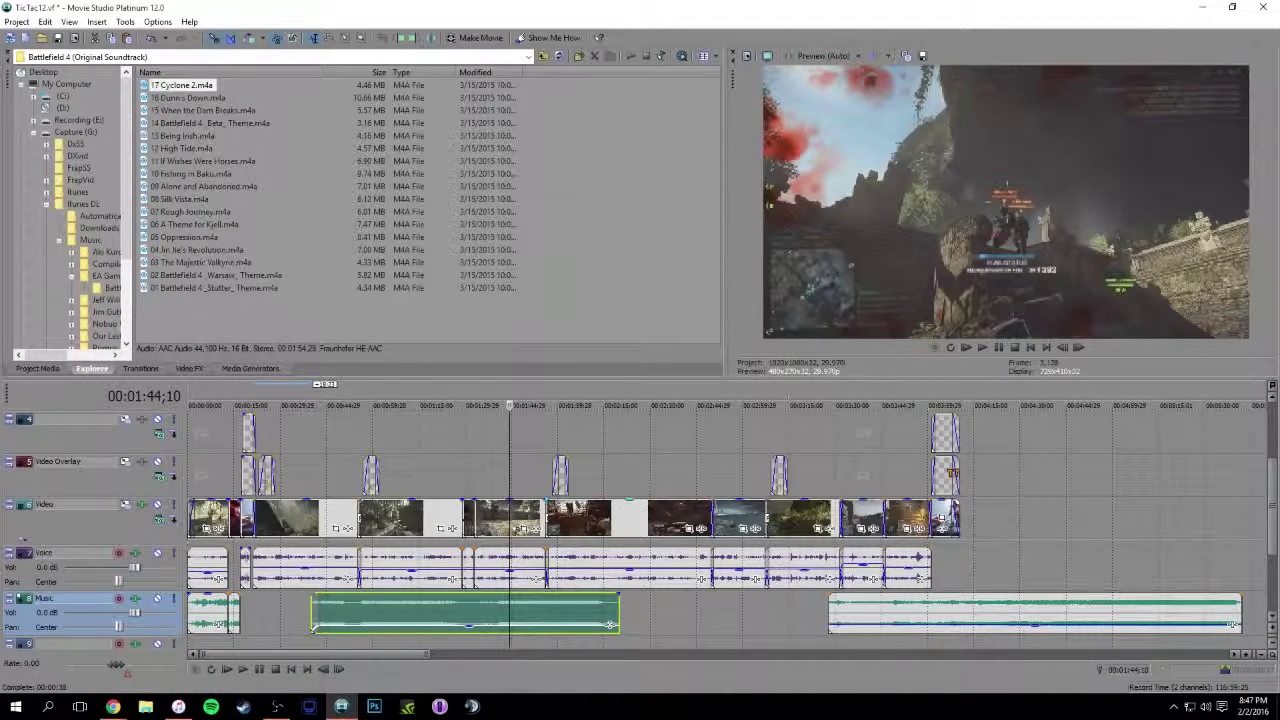
Nudge the first gameplay music clip about 3 seconds later, extend its start back to the first gameplay clip, and check its timing
drag(533, 604, 544, 608)
drag(324, 608, 257, 616)
click(500, 396)
key(space)
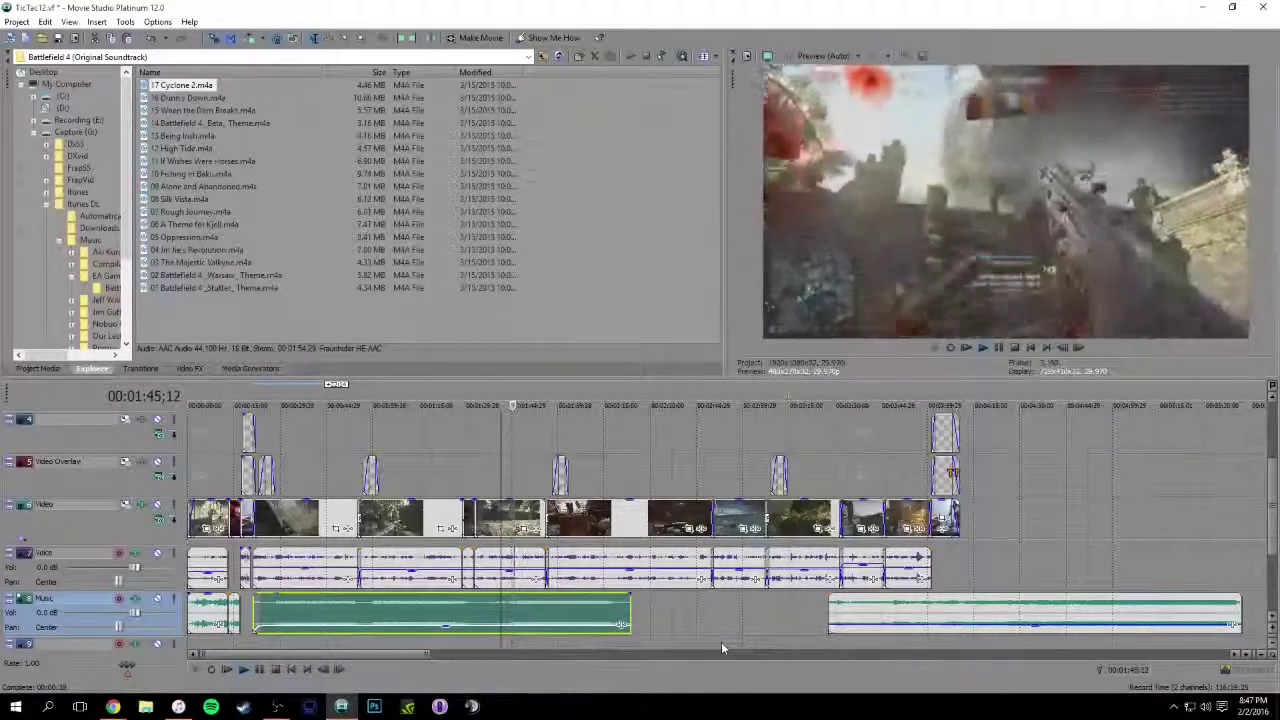
key(space)
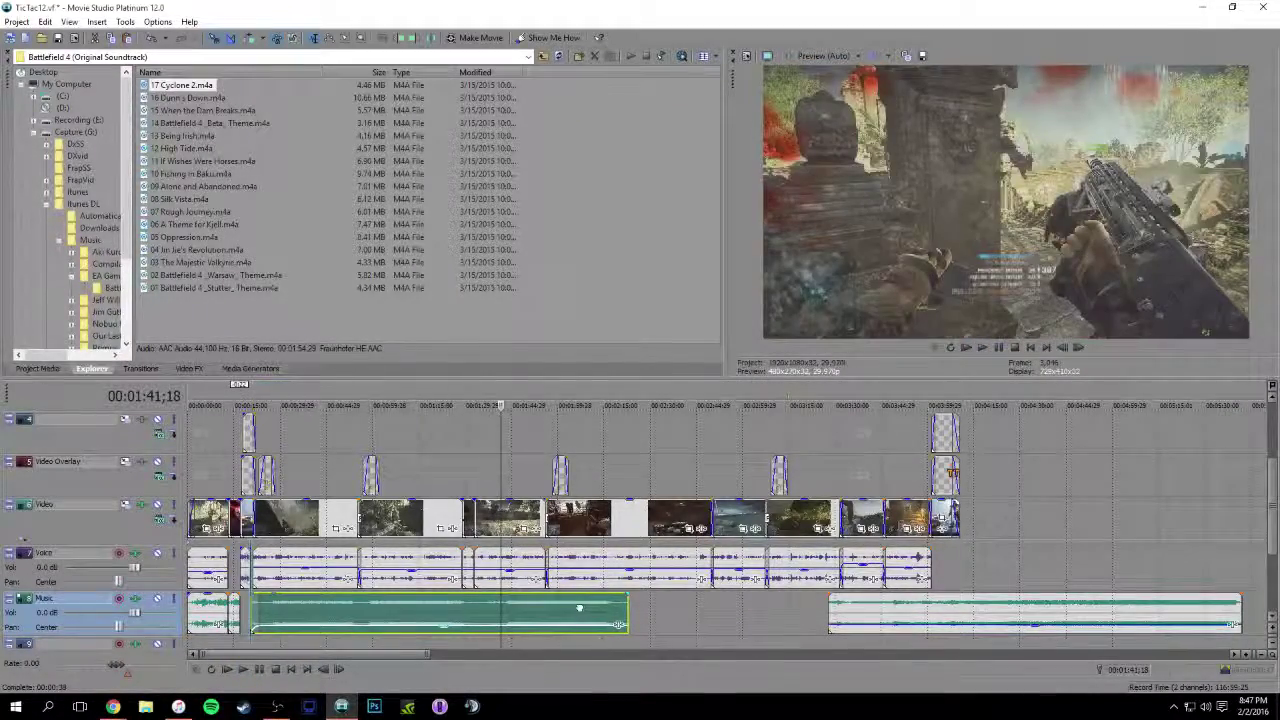
key(space)
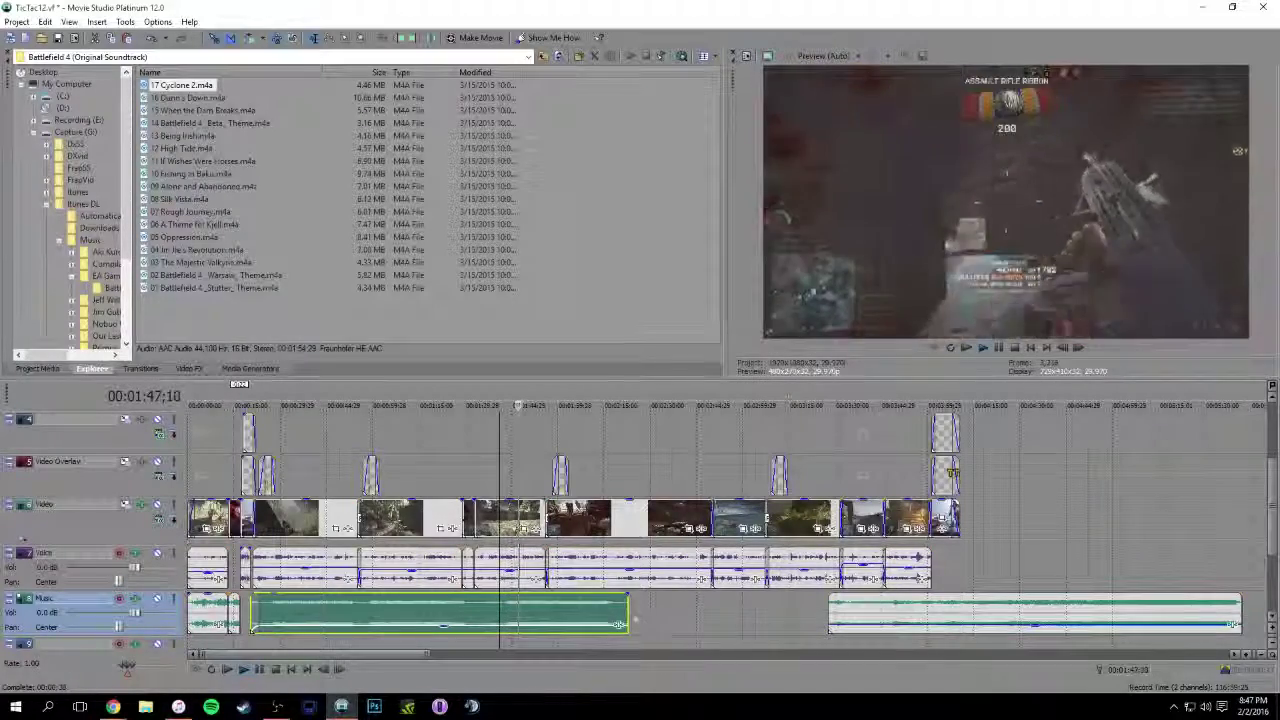
Trim the second music clip and align its end with the video's end, with its start overlapping the preceding music by about 9 seconds
drag(975, 612, 795, 612)
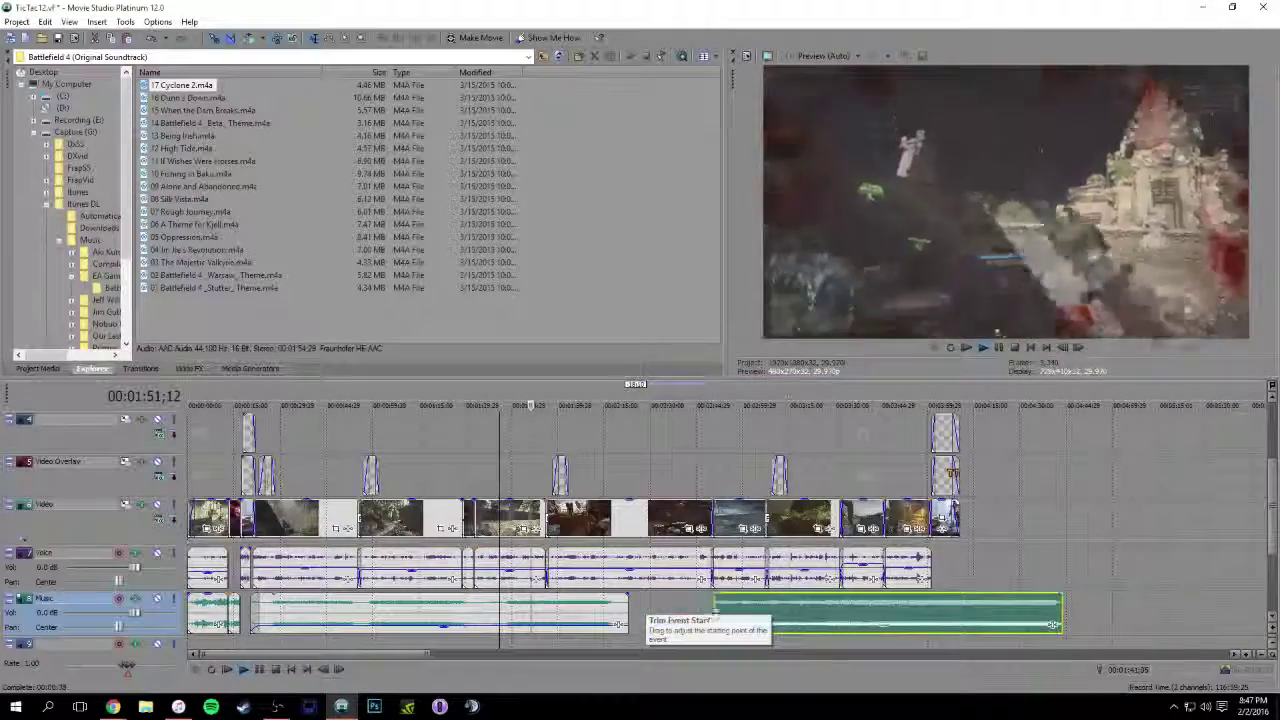
drag(650, 609, 777, 611)
drag(937, 603, 811, 615)
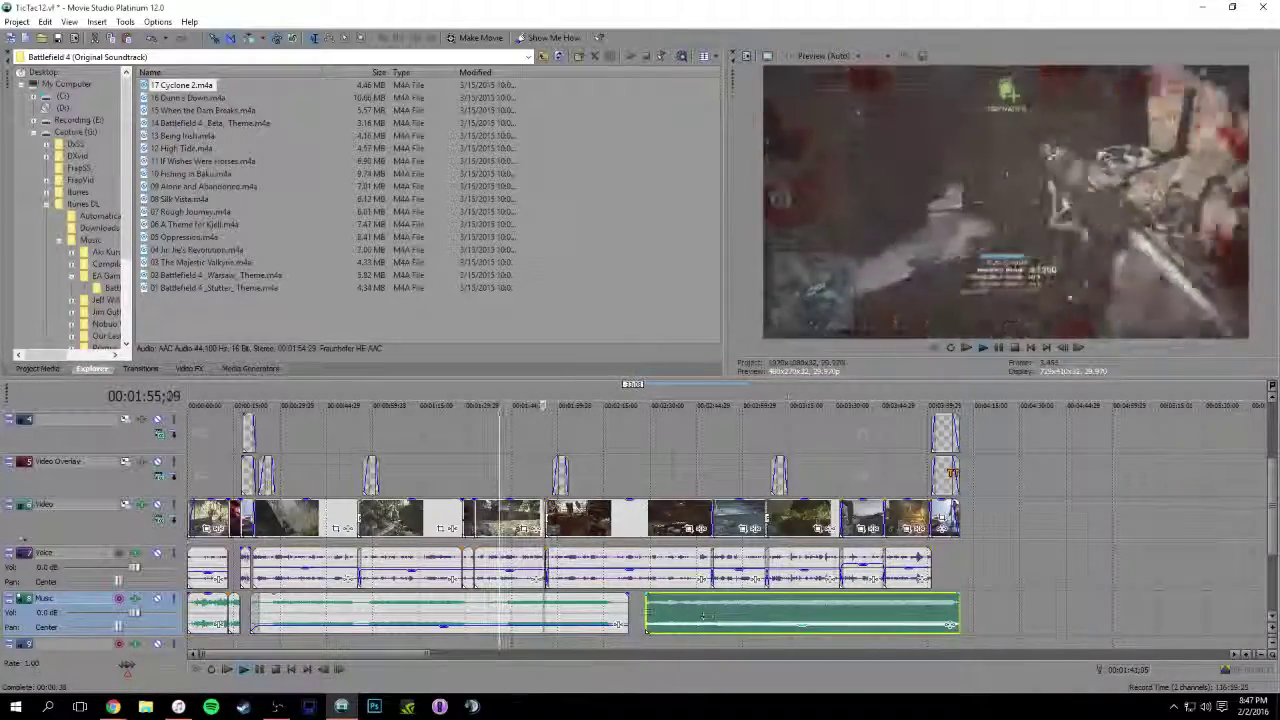
drag(645, 608, 612, 612)
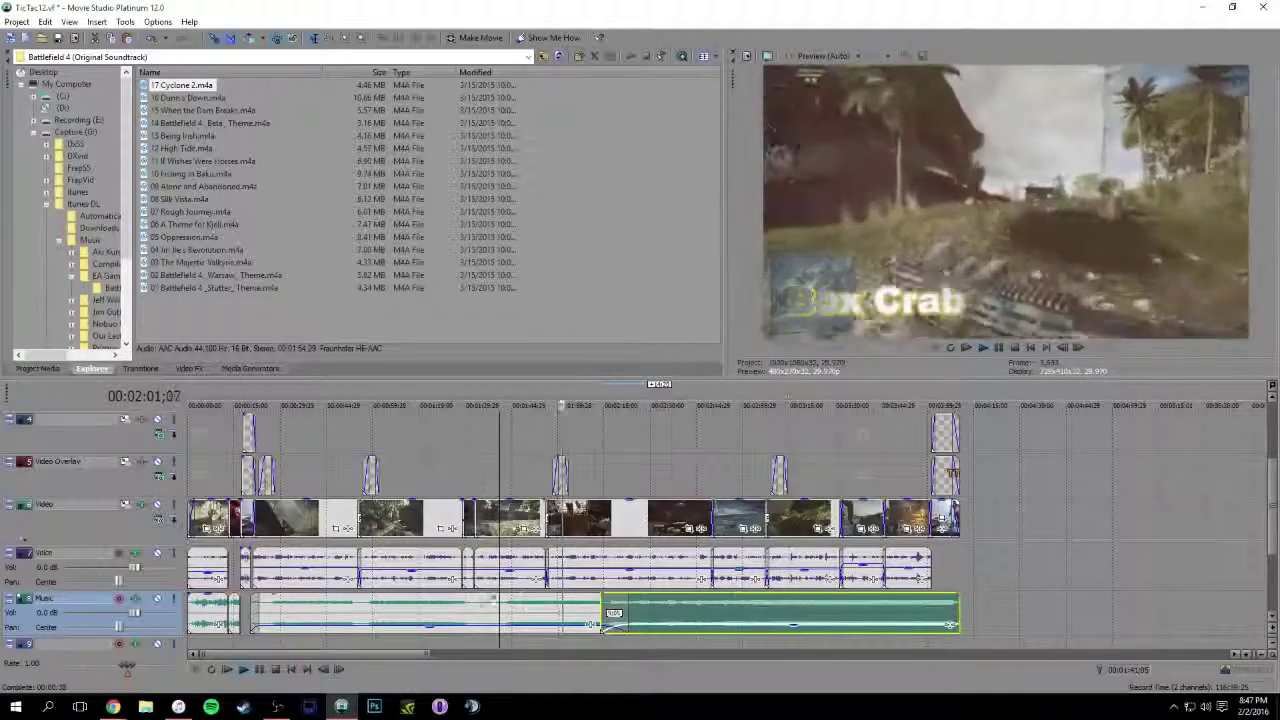
Trim the first gameplay music clip to start at about 00:00:25 and split it at 00:00:34;27
click(255, 405)
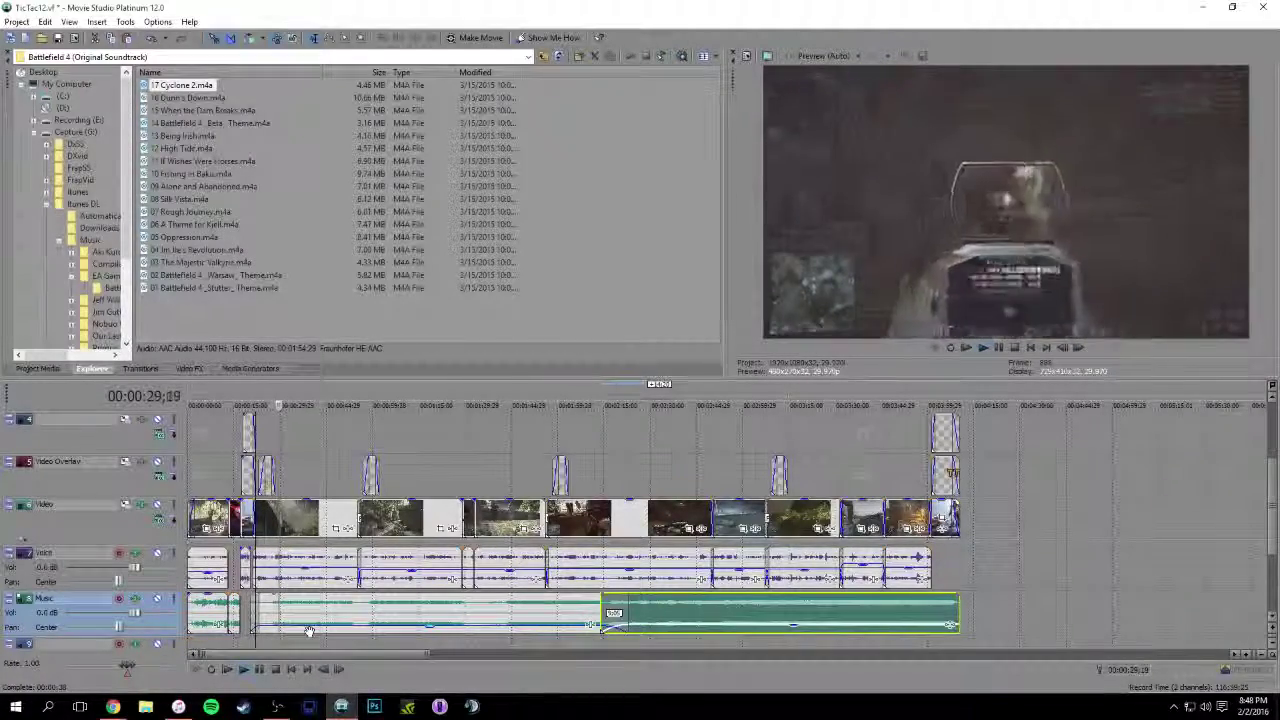
key(space)
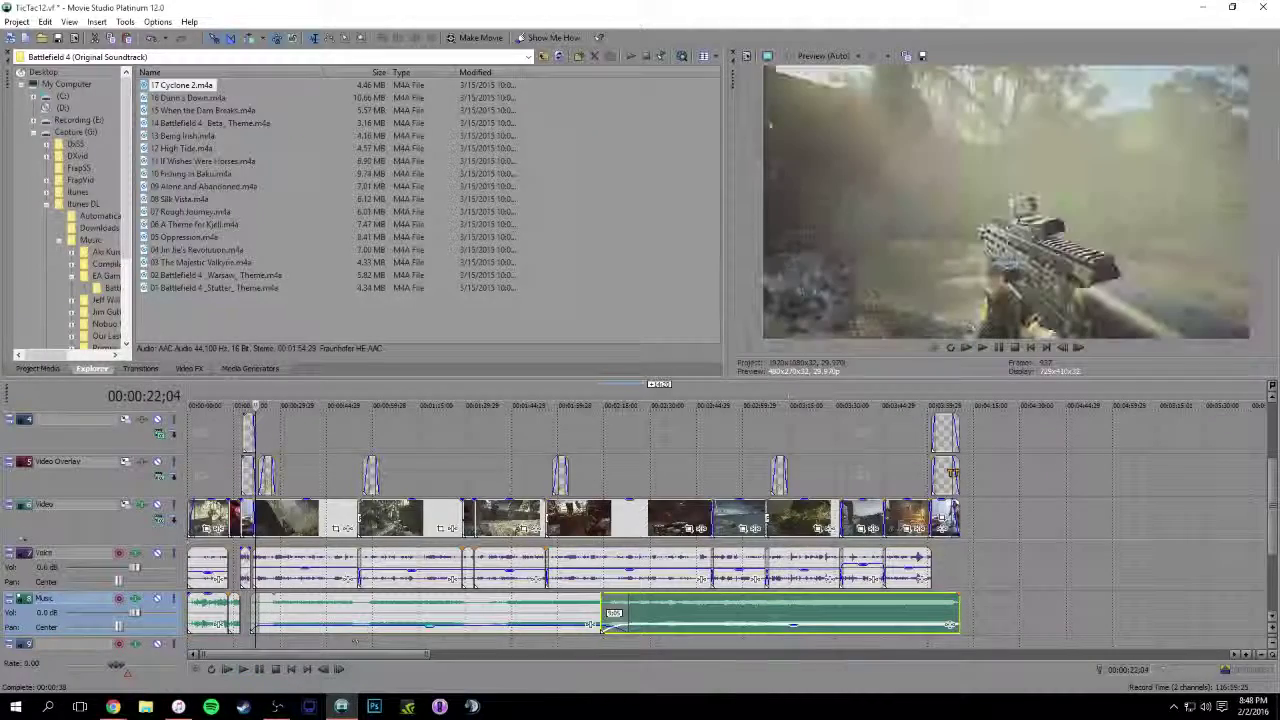
scroll(355, 641, up, 2)
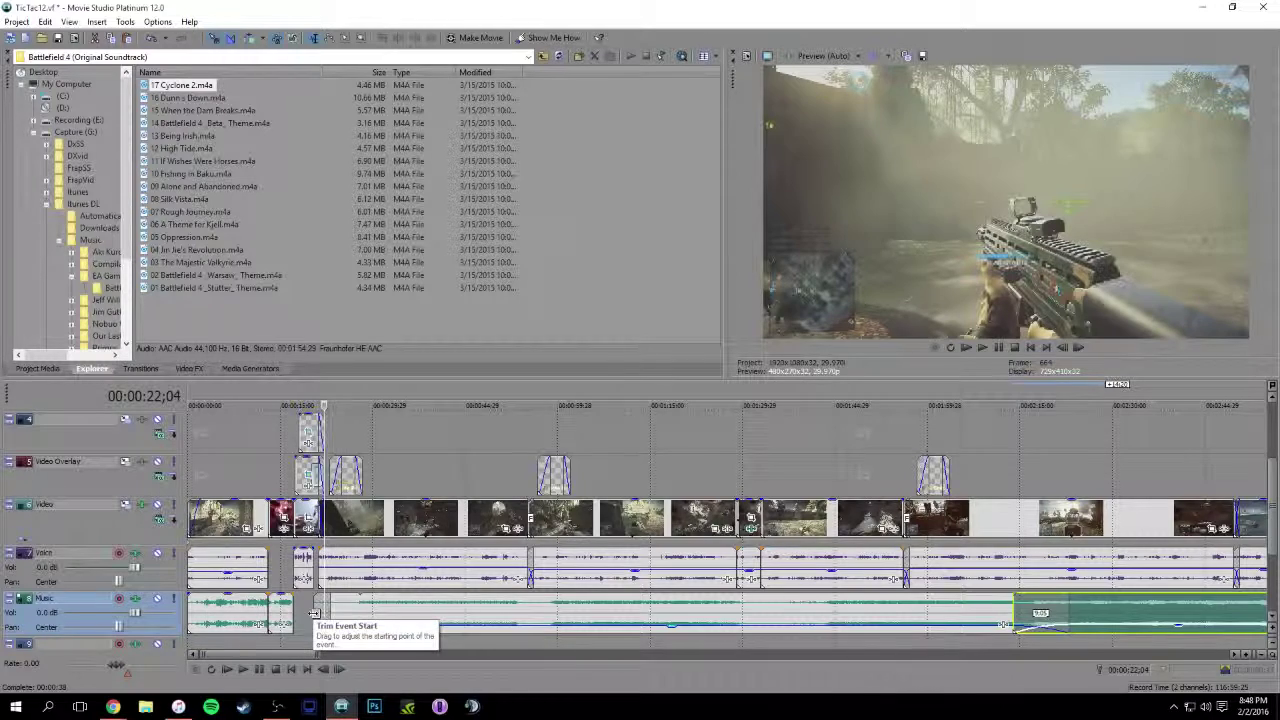
drag(313, 612, 340, 618)
click(356, 612)
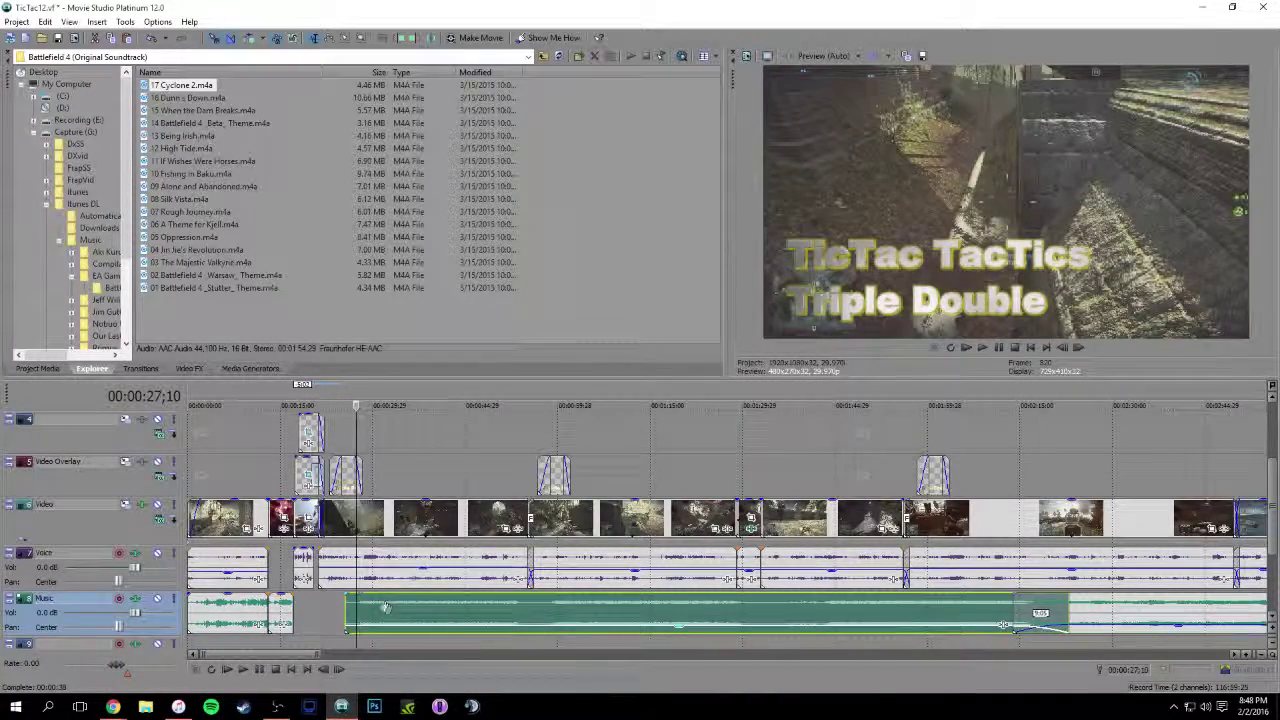
click(403, 609)
key(s)
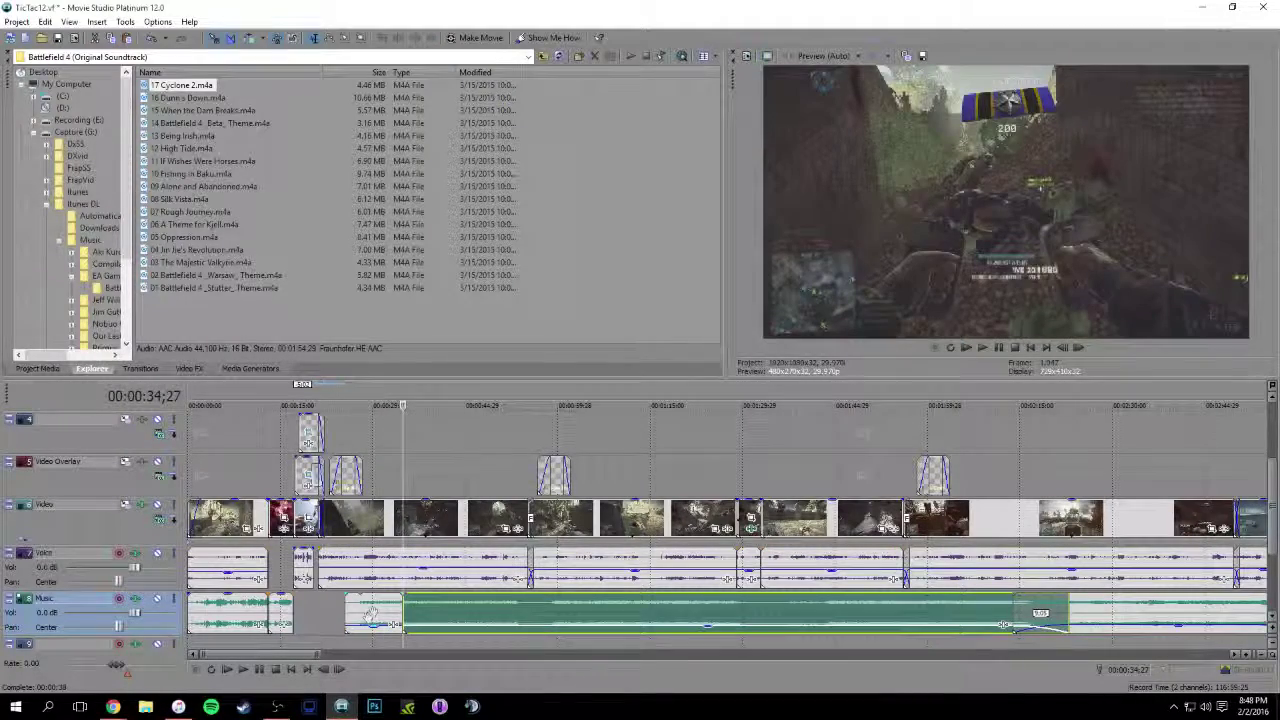
Paste a copy of the short split music piece at the first gameplay clip's start and trim its end to meet the original piece
click(373, 613)
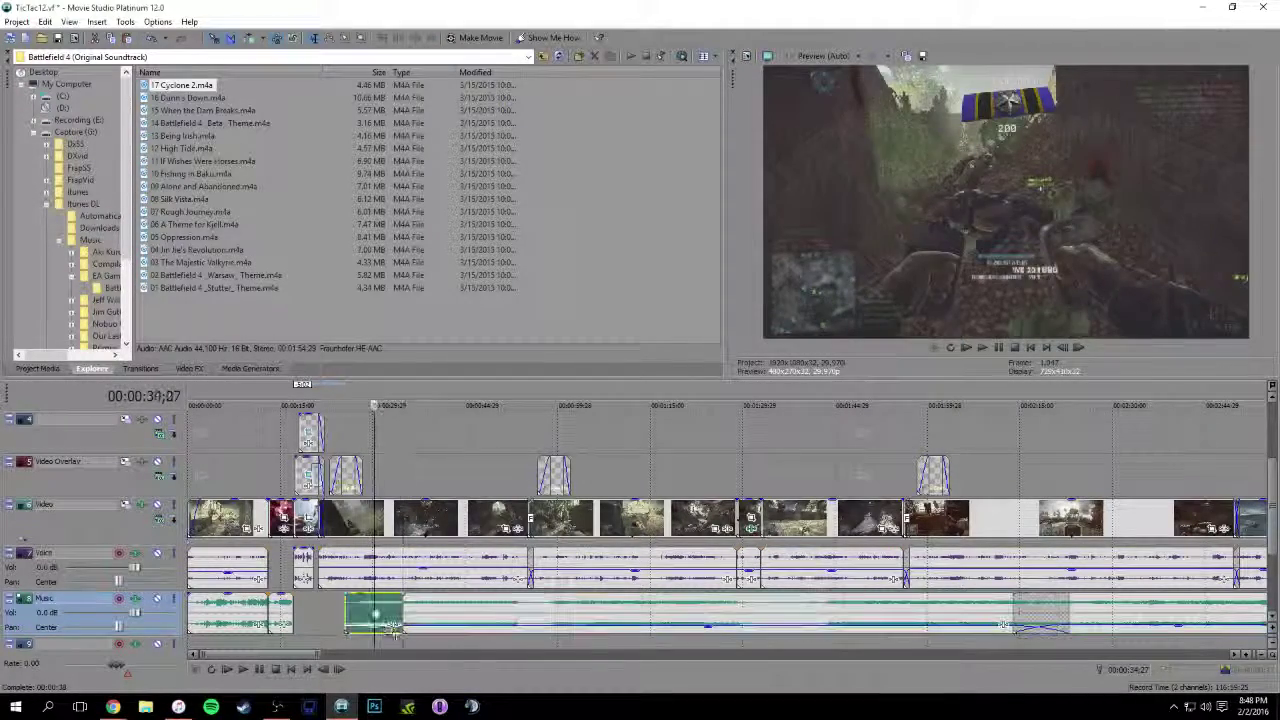
click(319, 609)
key(ctrl+v)
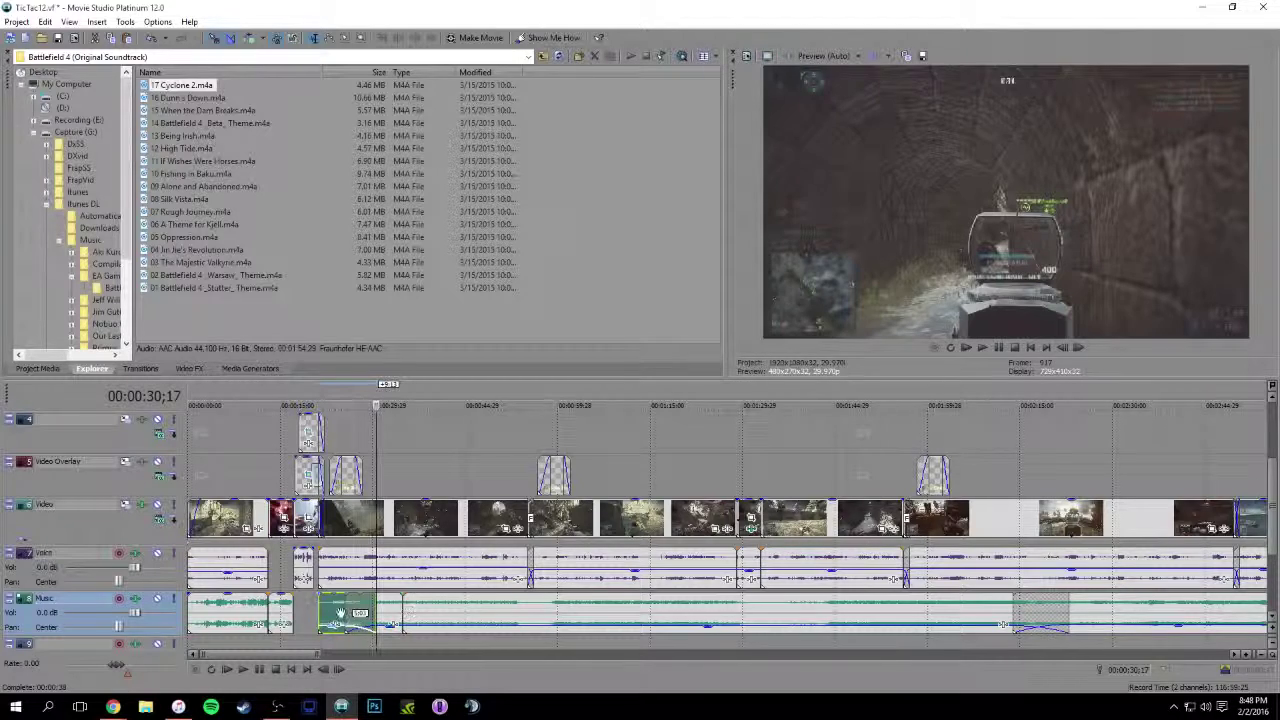
drag(327, 613, 319, 612)
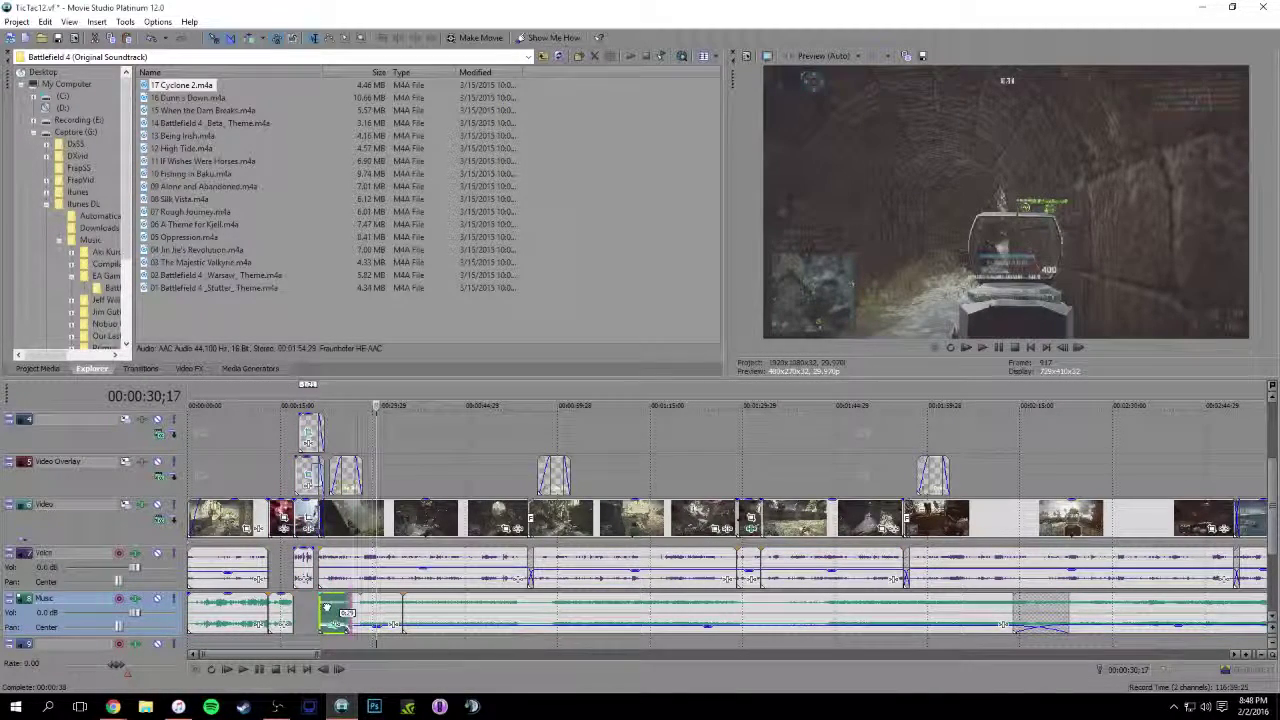
drag(349, 606, 344, 606)
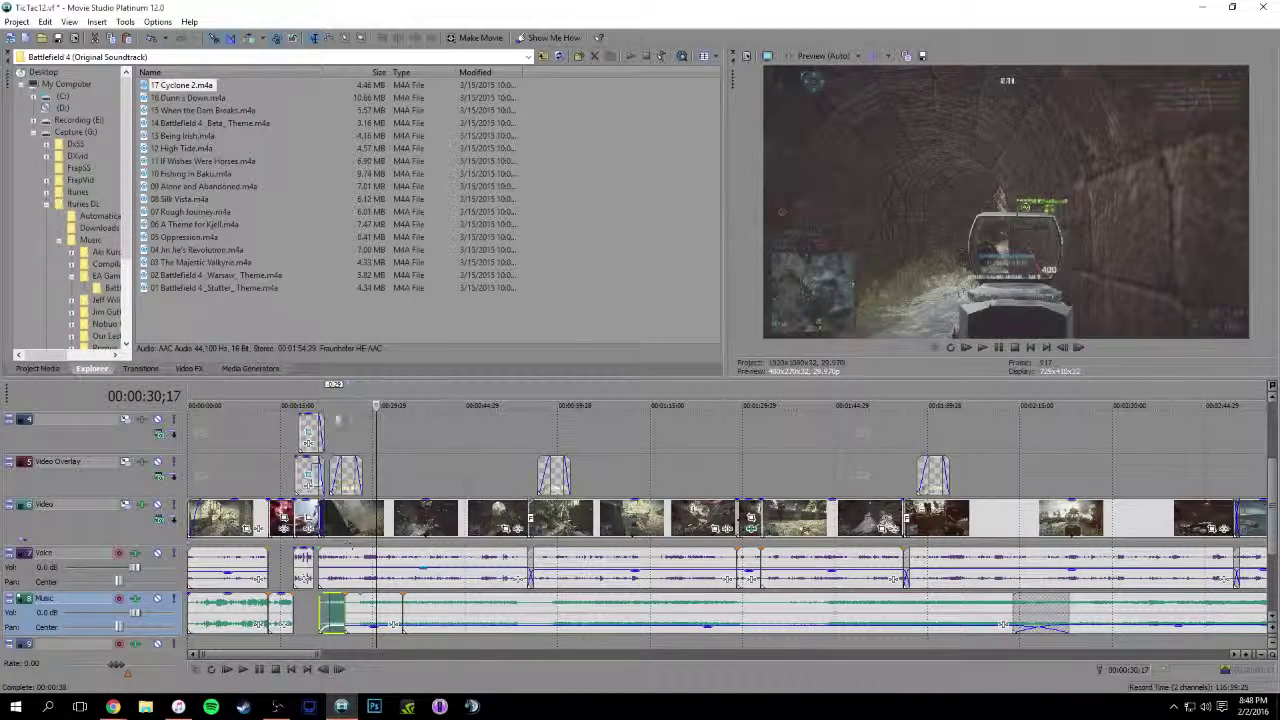
key(space)
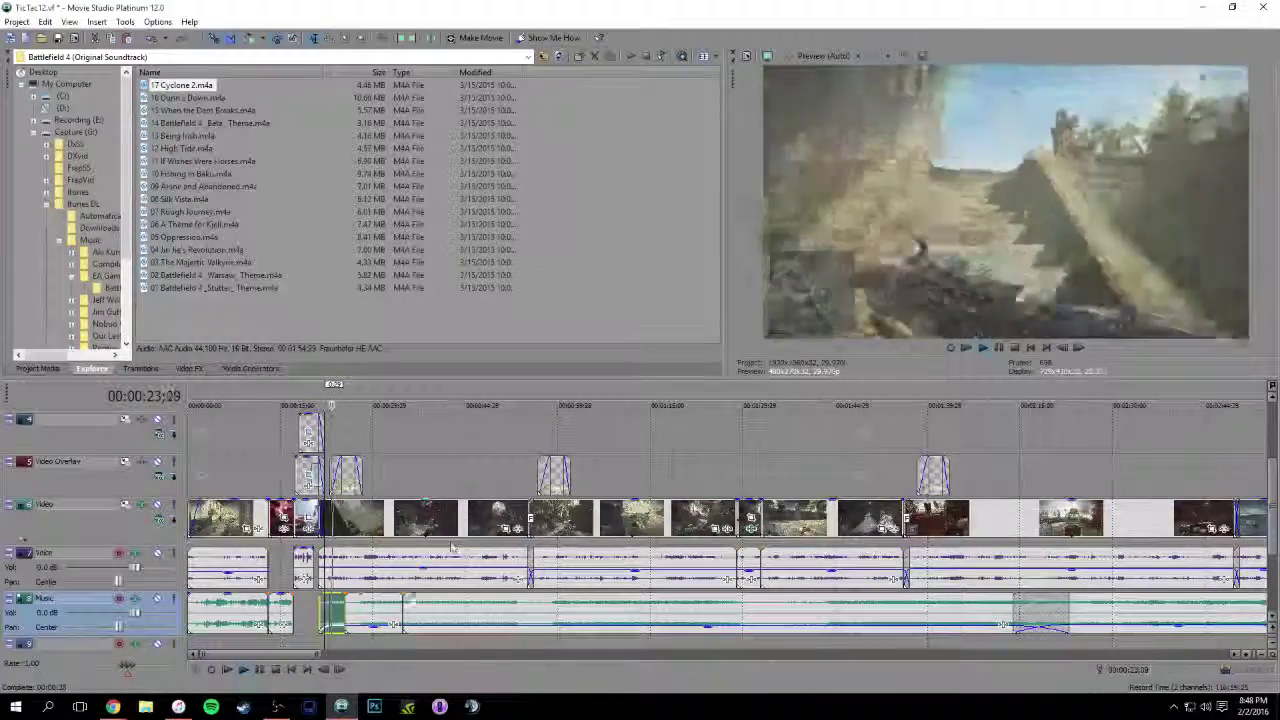
Trim the original short music piece to start at about 00:00:28 and extend the pasted copy's end to meet it
click(380, 612)
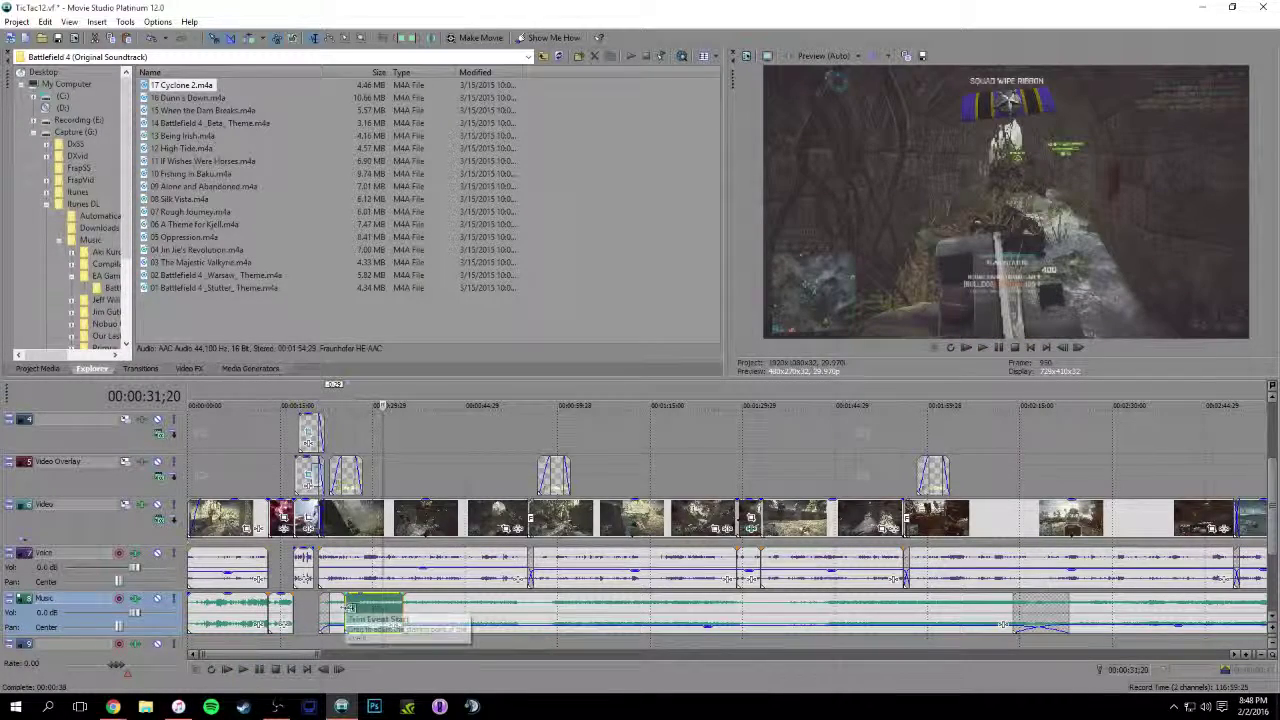
drag(347, 607, 360, 604)
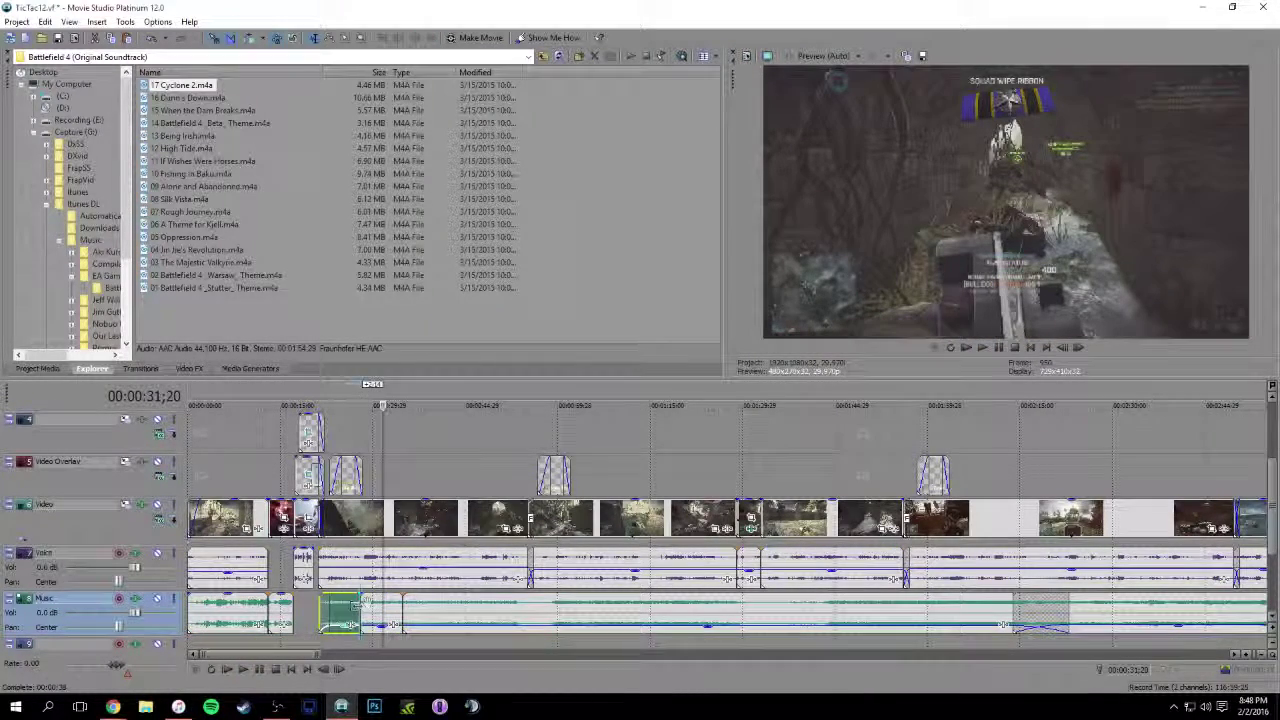
click(324, 400)
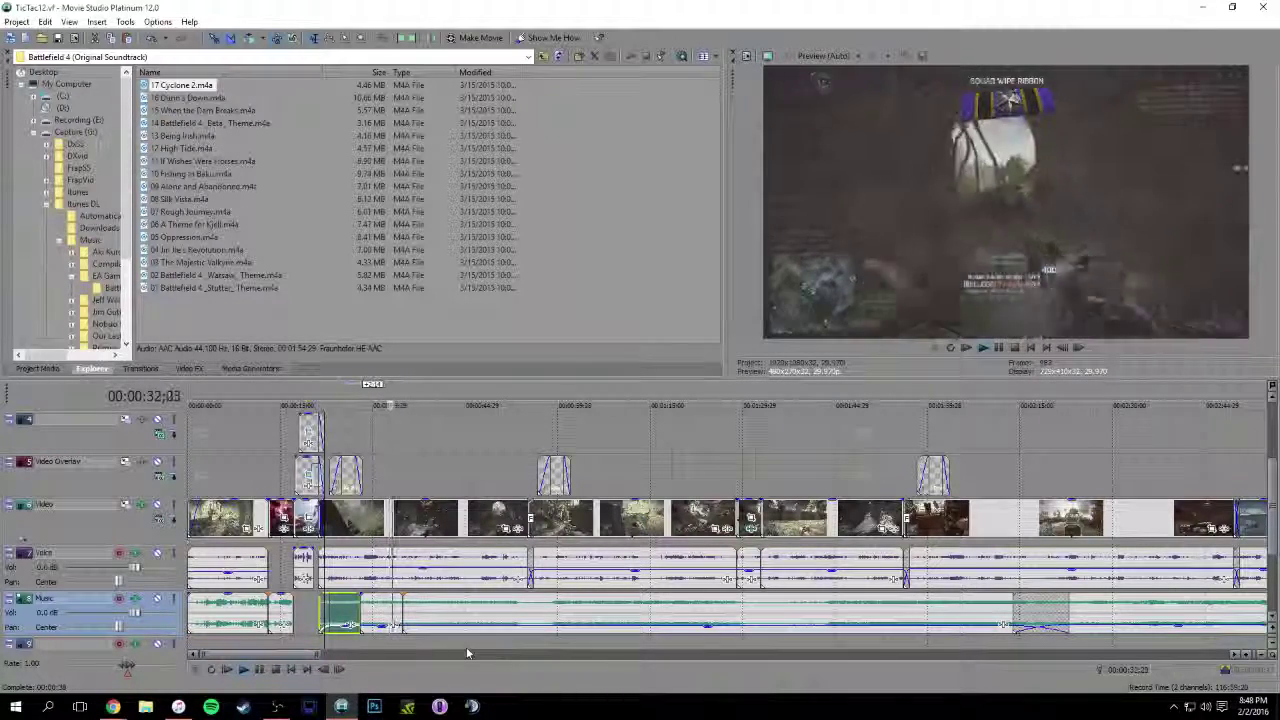
key(space)
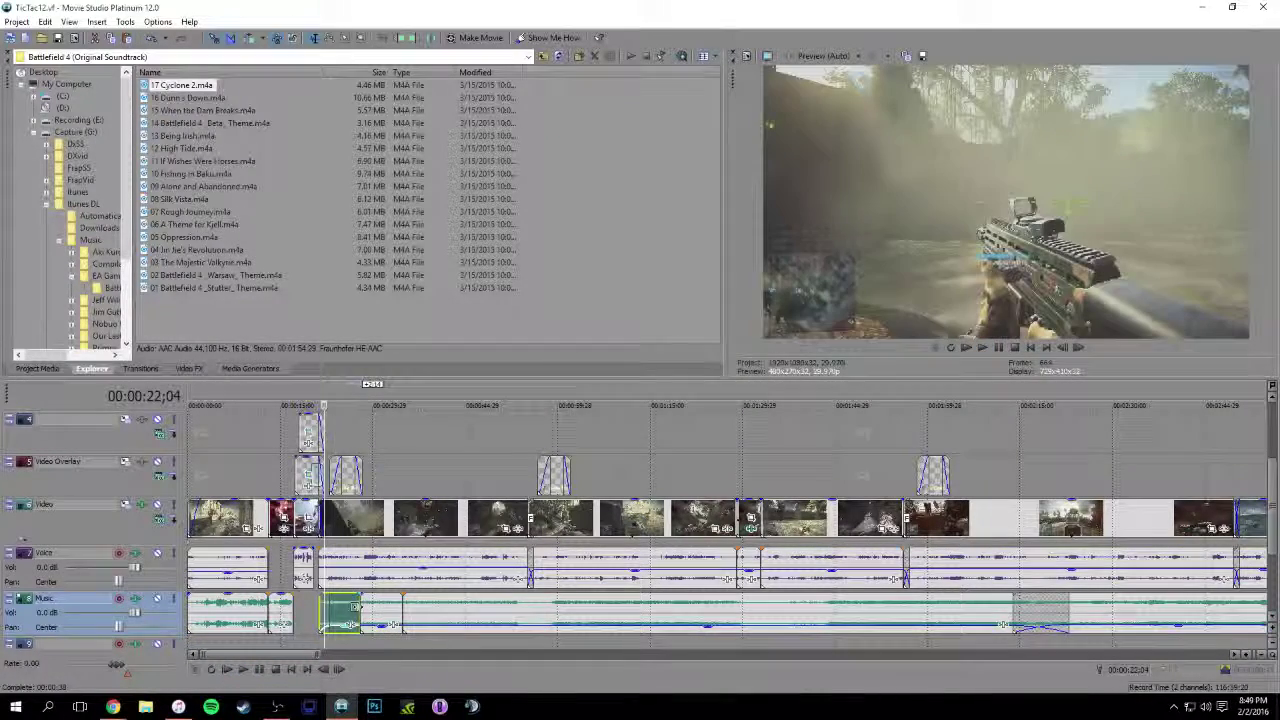
drag(353, 607, 360, 612)
click(361, 609)
click(350, 612)
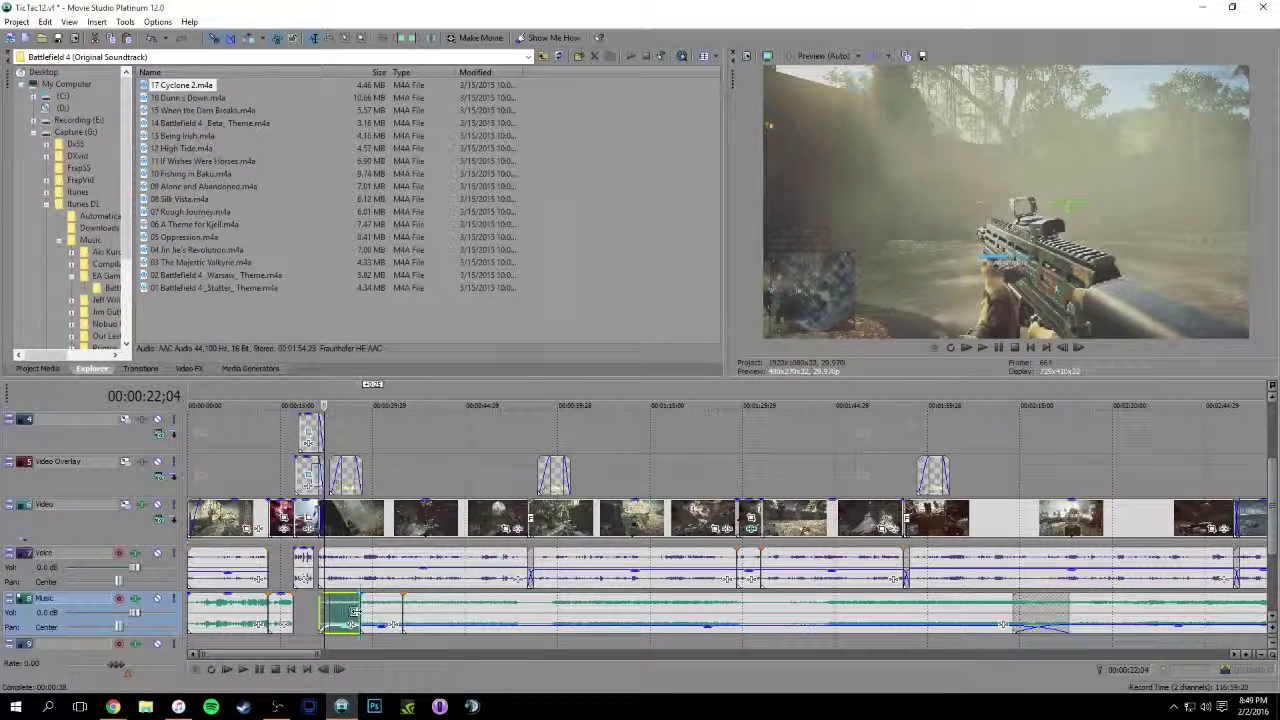
Play the music from about 00:00:28 through to the end of the video to check how the clips blend
click(360, 398)
key(space)
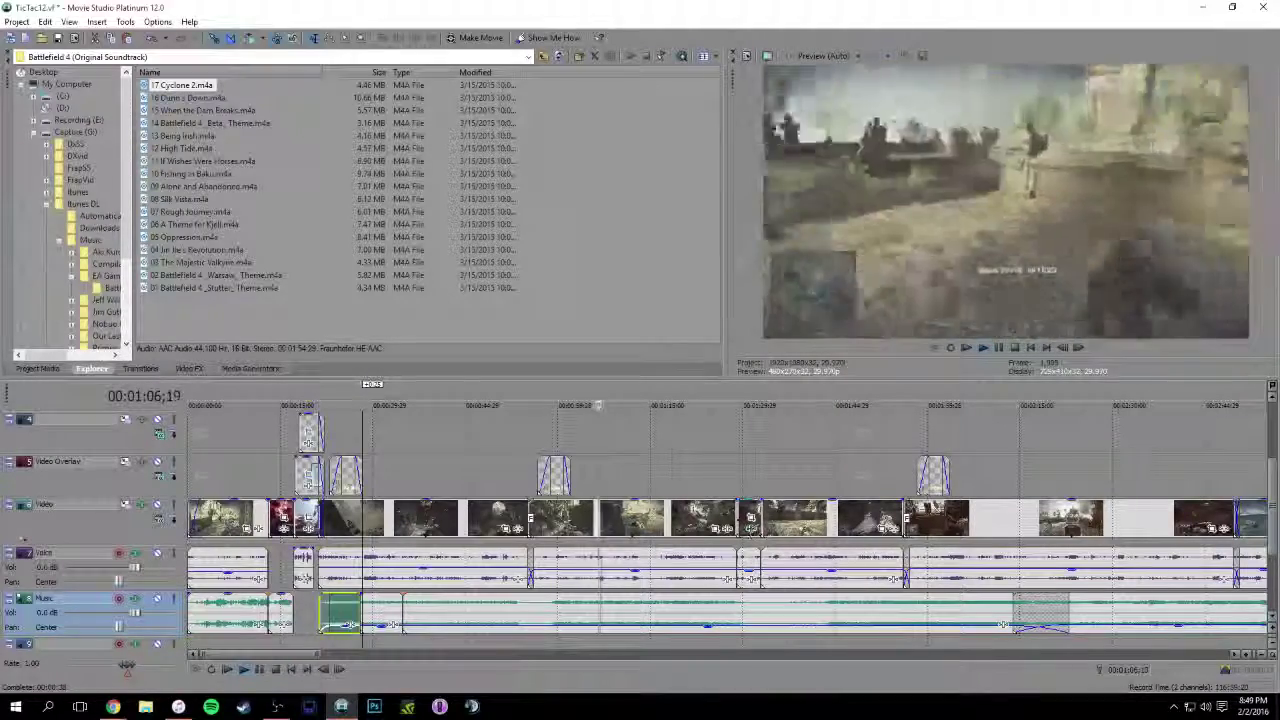
click(719, 405)
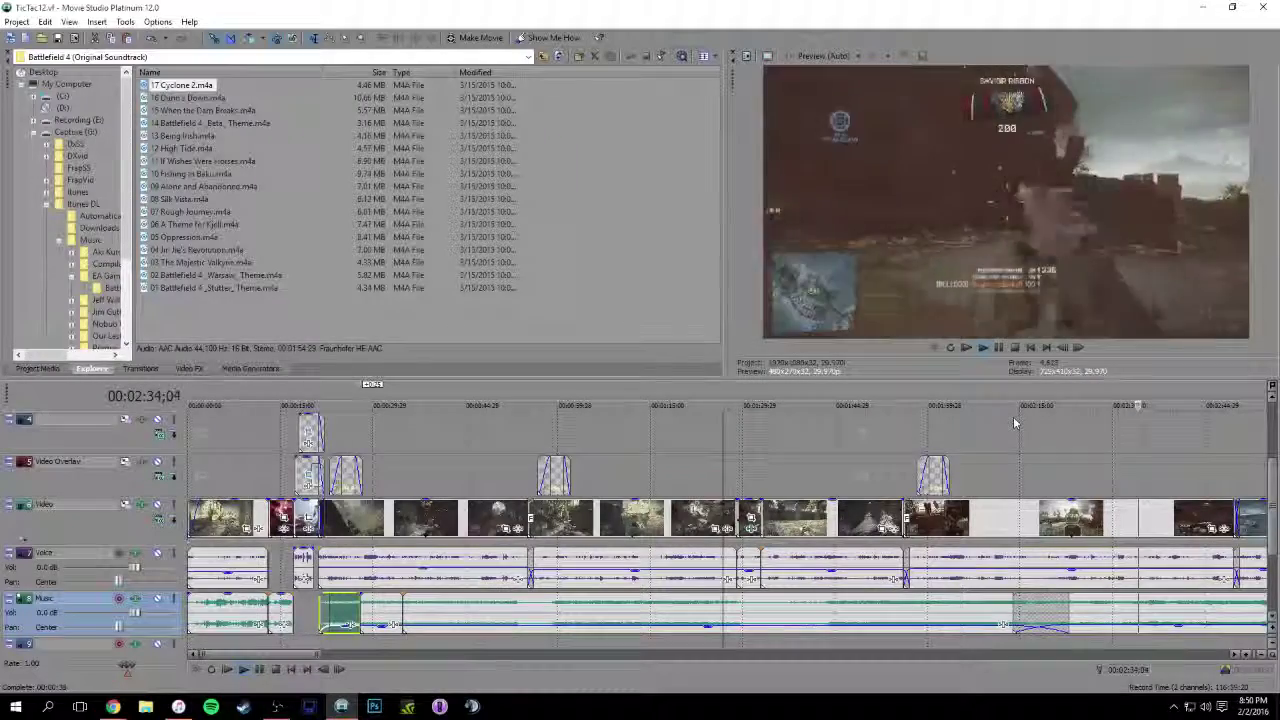
scroll(1017, 424, right, 4)
scroll(1016, 428, down, 2)
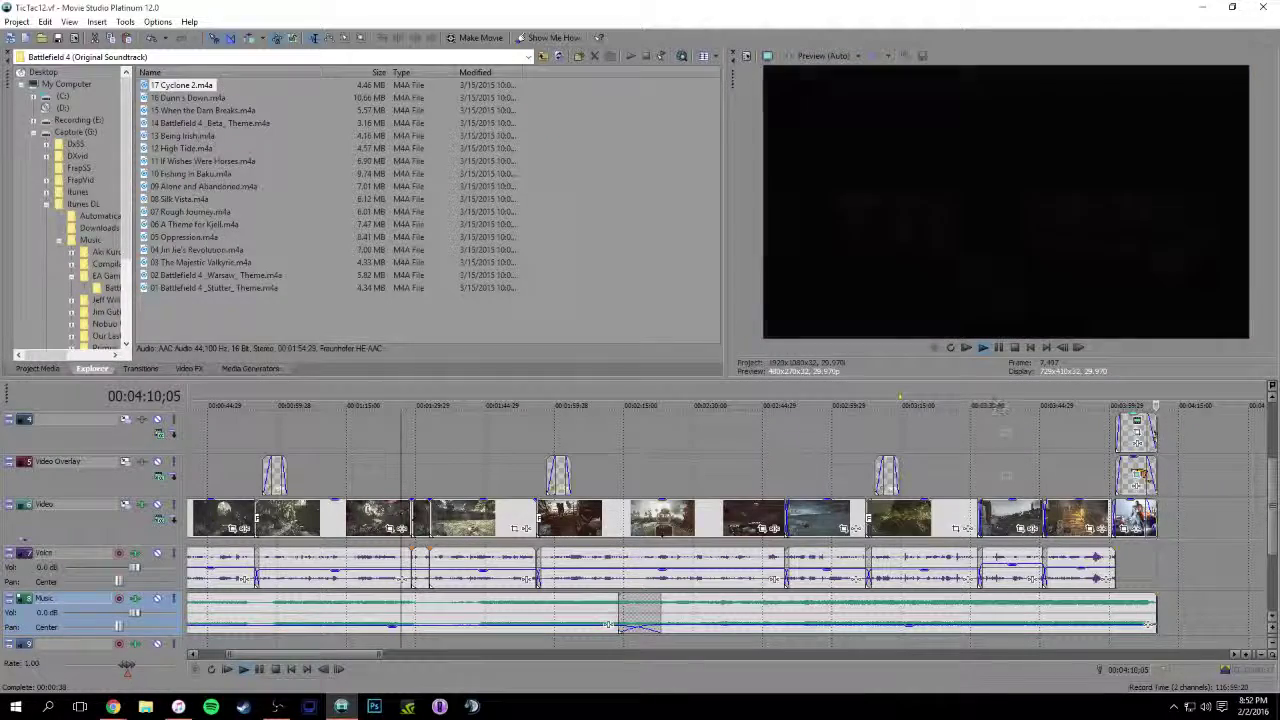
Replay the ending and extend the closing background image's start to overlap the last gameplay clip by about 2 seconds
click(1109, 394)
scroll(1186, 469, up, 3)
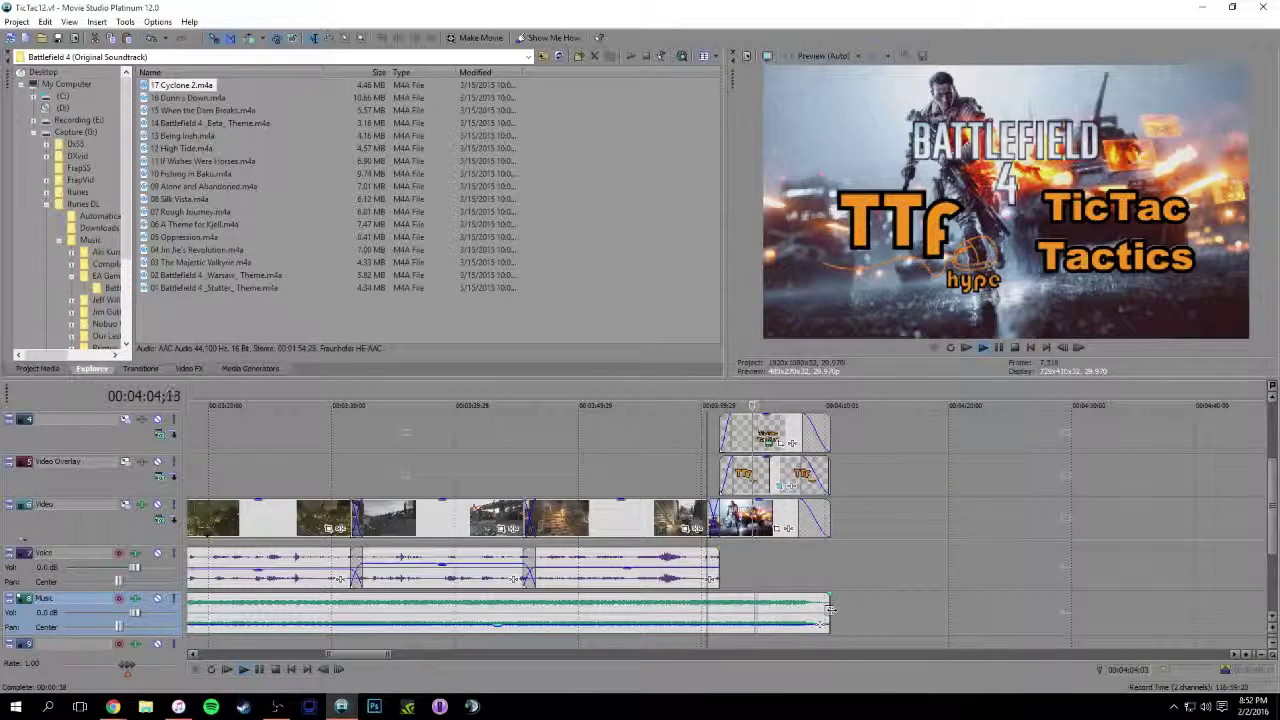
click(703, 405)
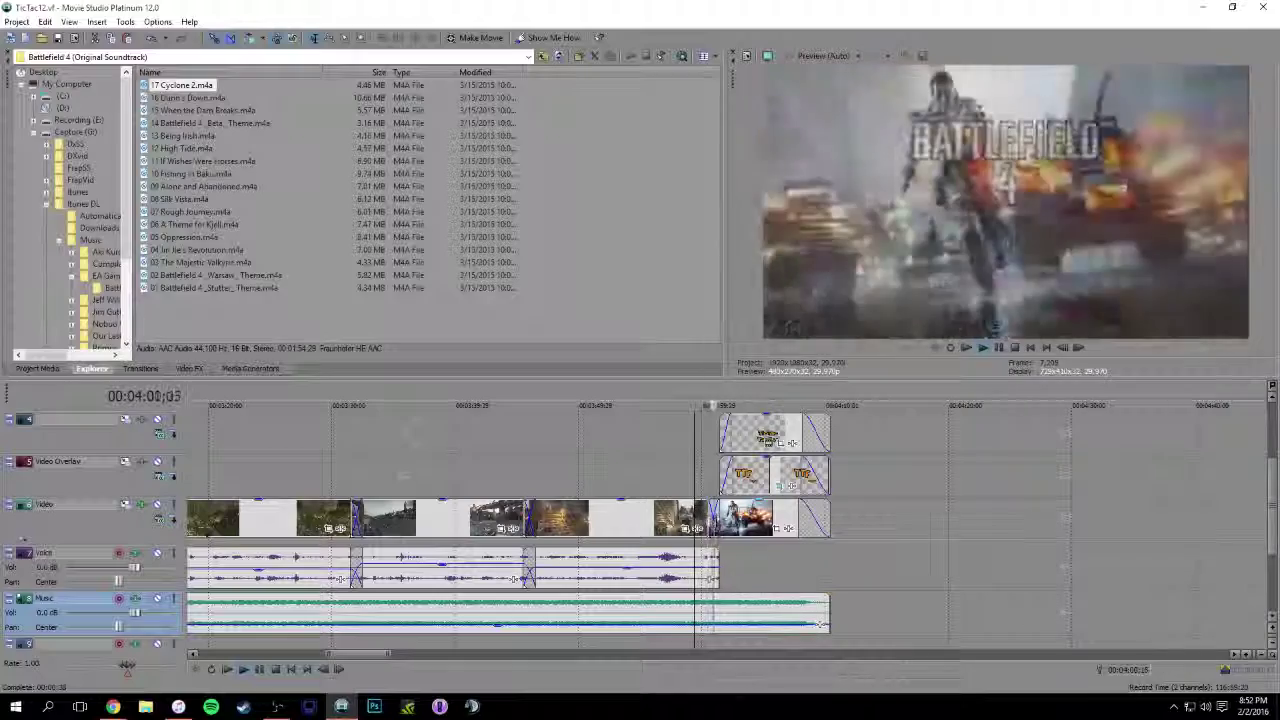
click(710, 519)
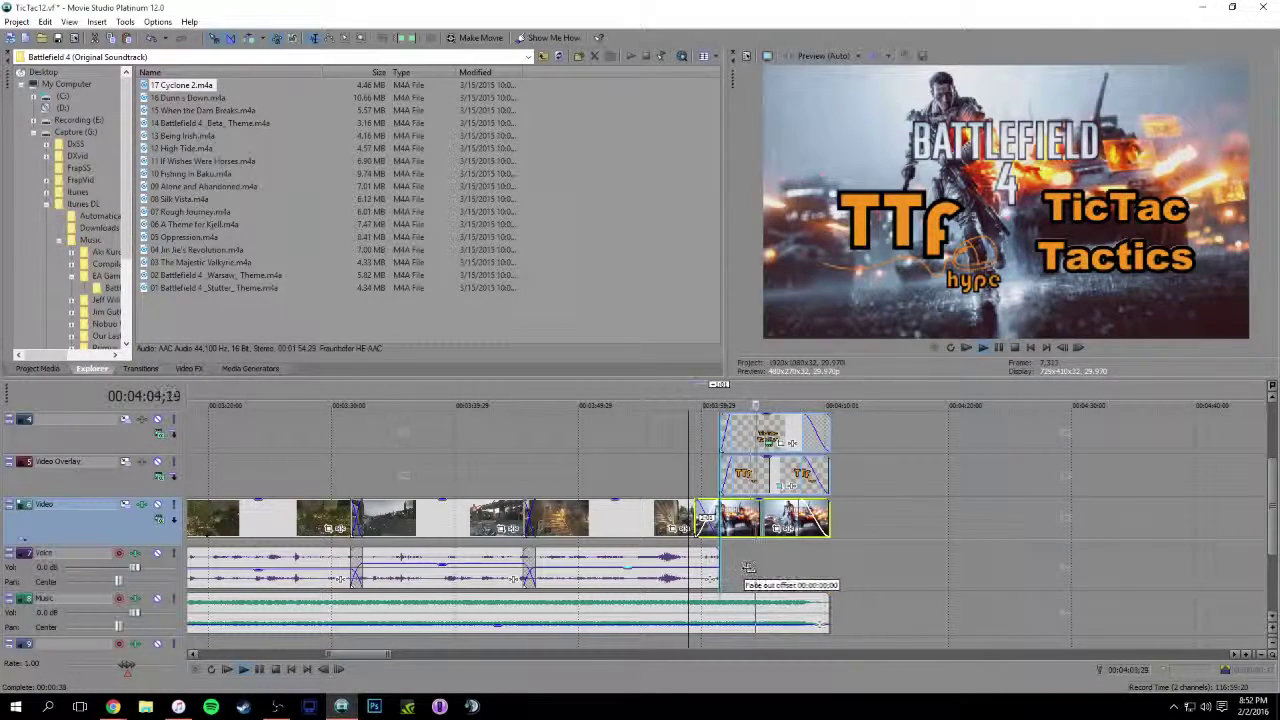
Try extending the last voice clip toward the end of the music and restore its original end
drag(718, 566, 829, 569)
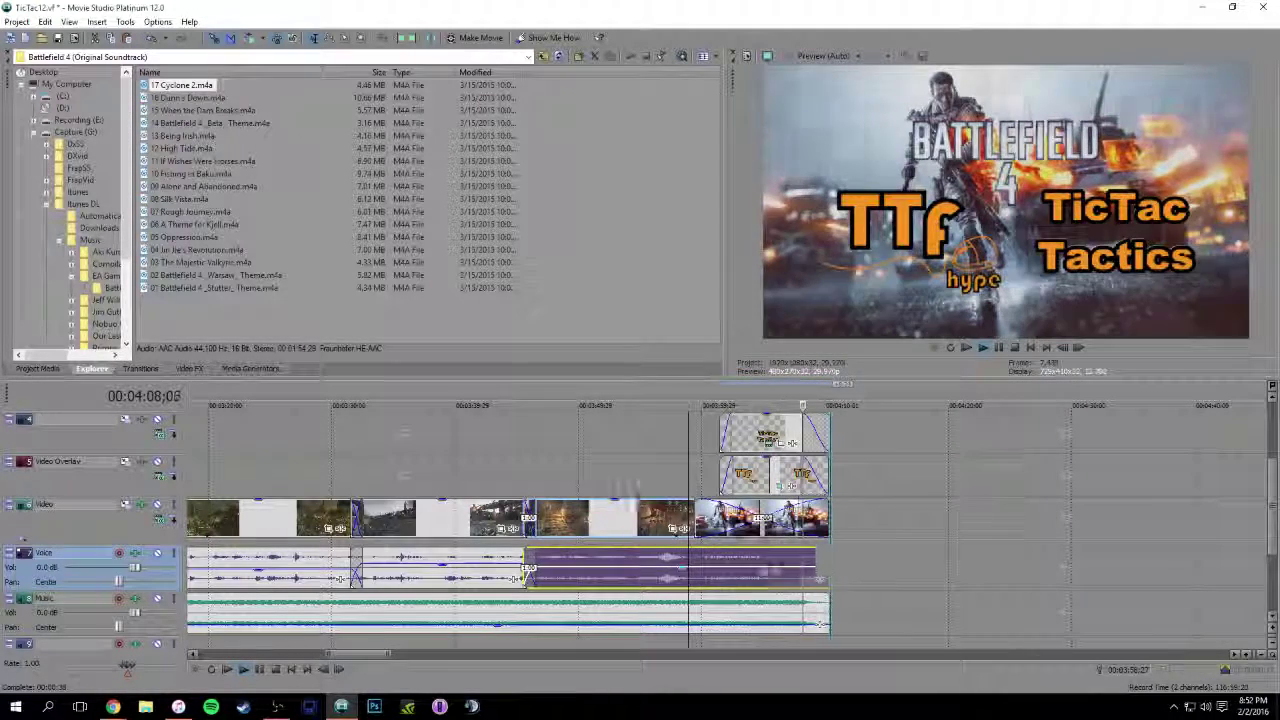
drag(829, 570, 719, 571)
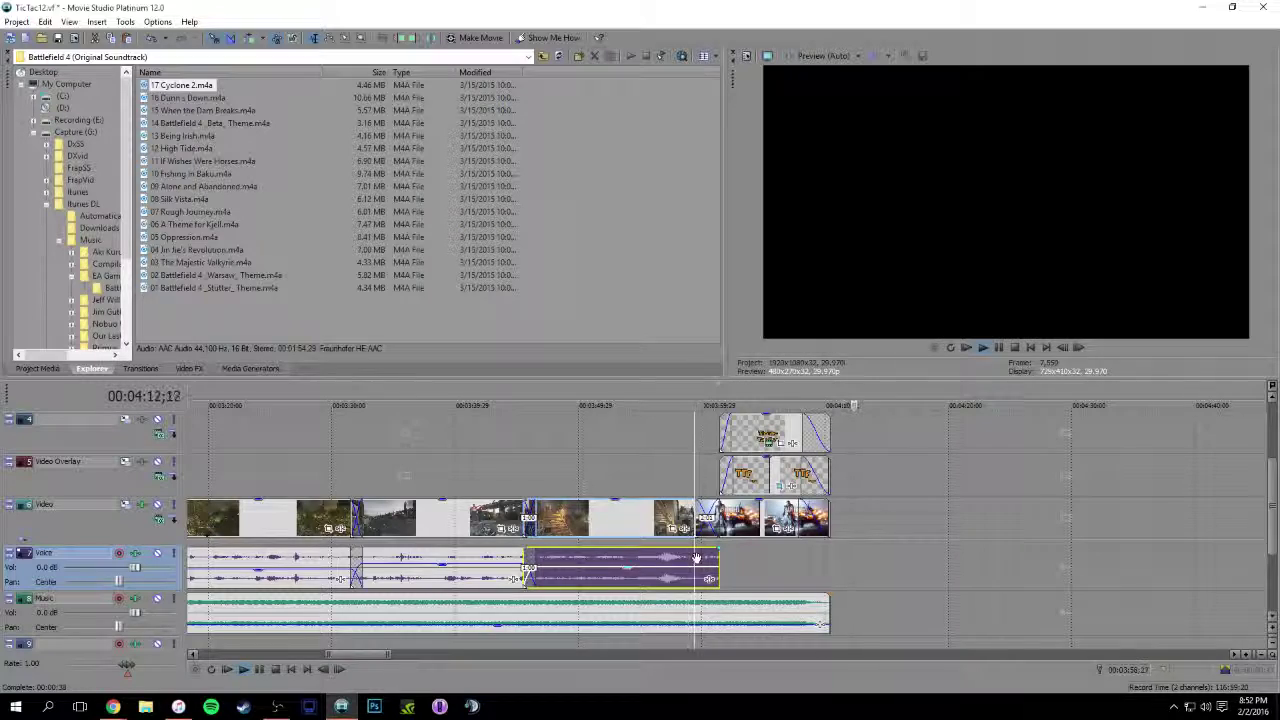
click(701, 557)
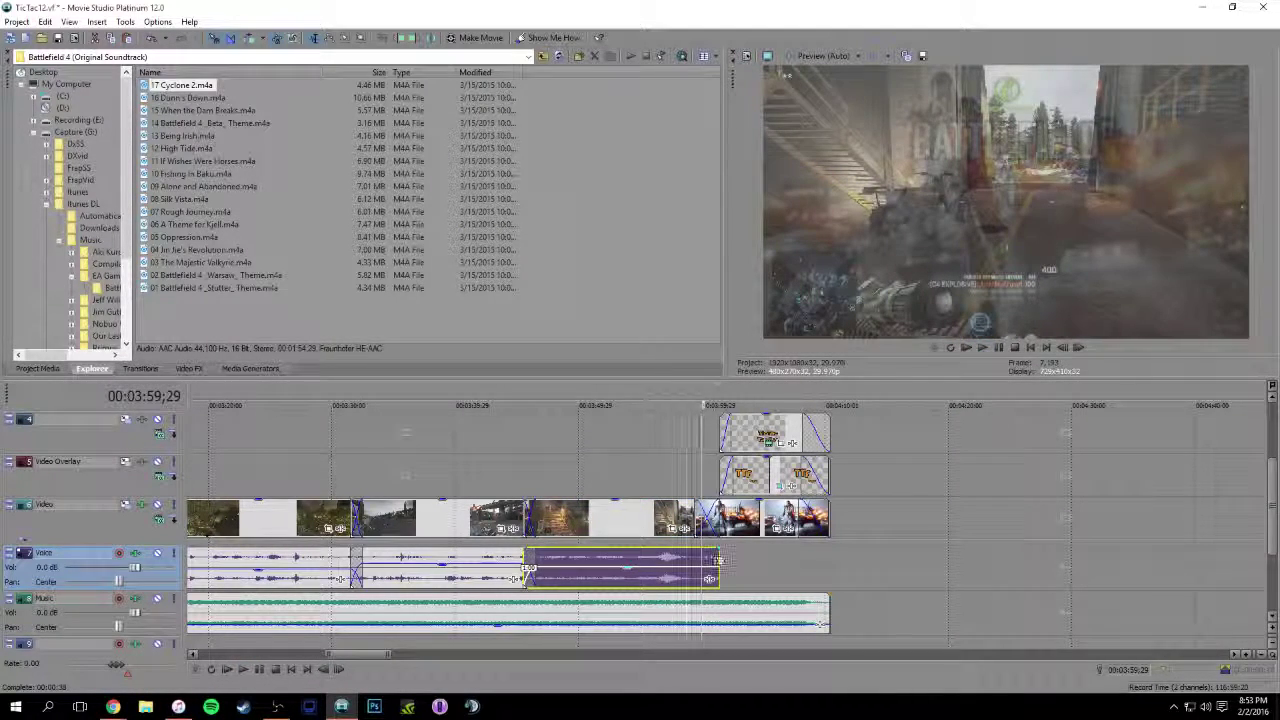
Extend the last voice clip's end to meet the end of the music and play the ending from about 00:03:58
drag(763, 568, 829, 568)
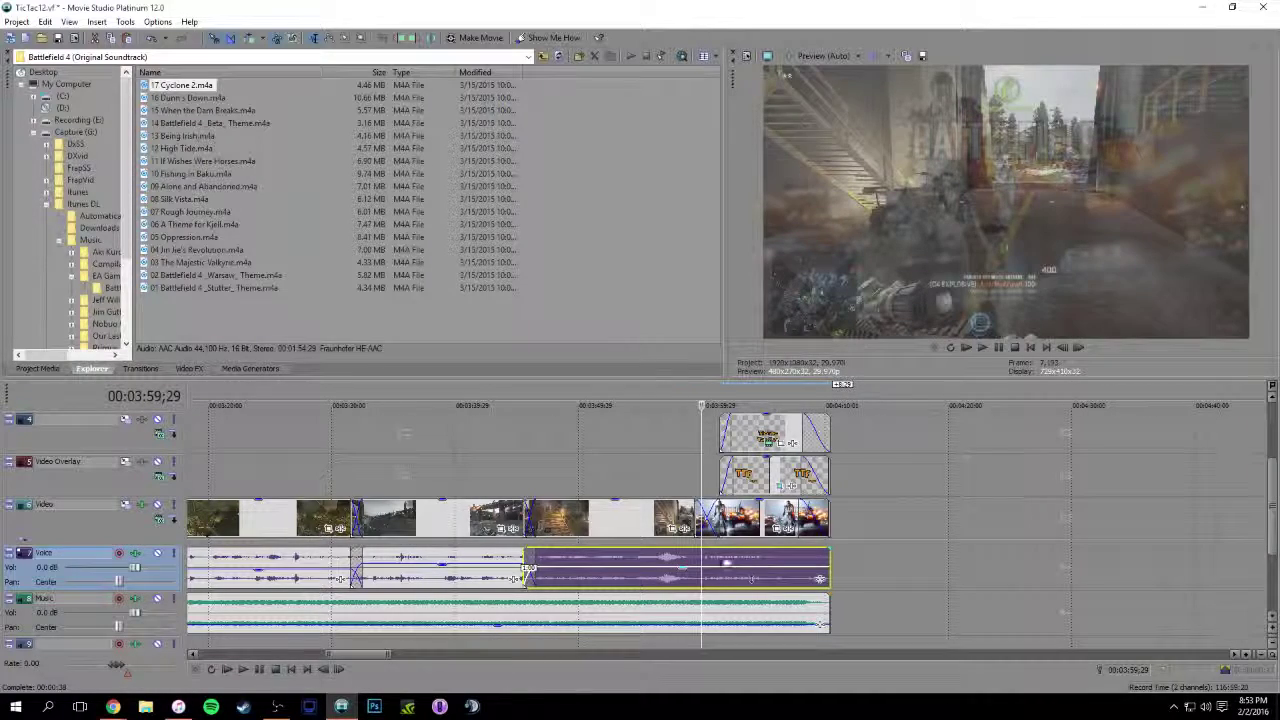
click(686, 411)
key(space)
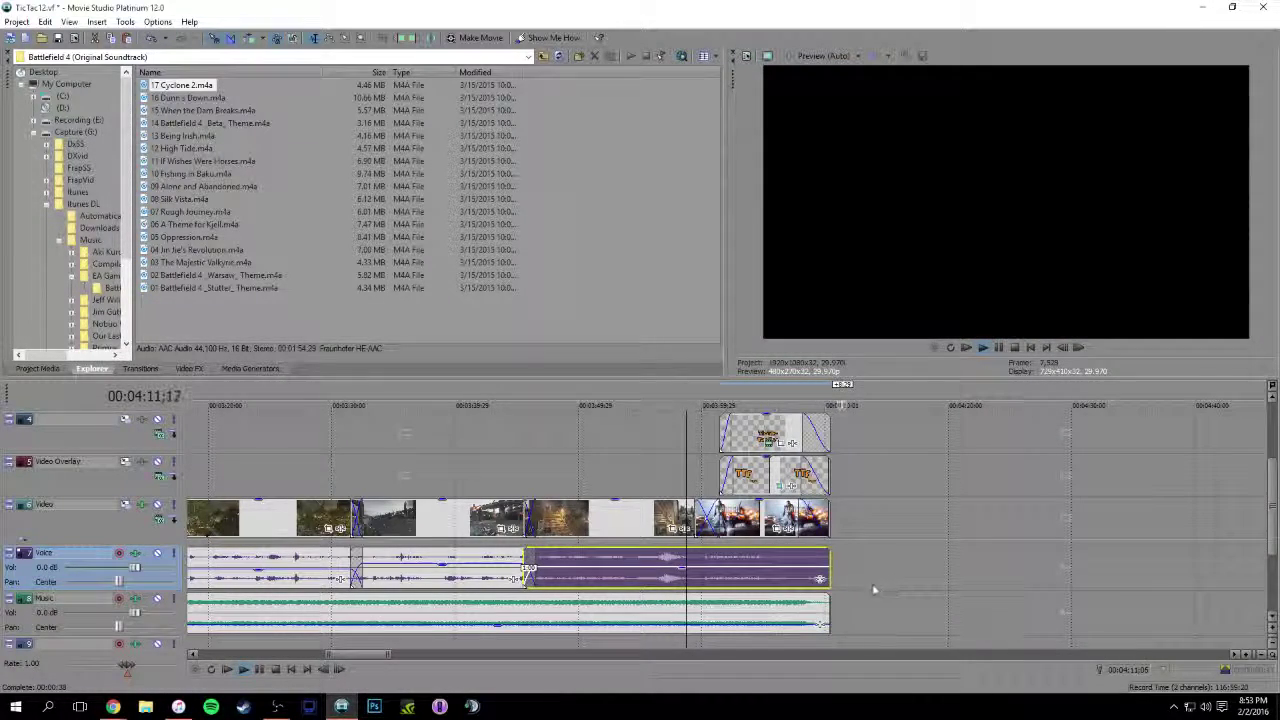
key(space)
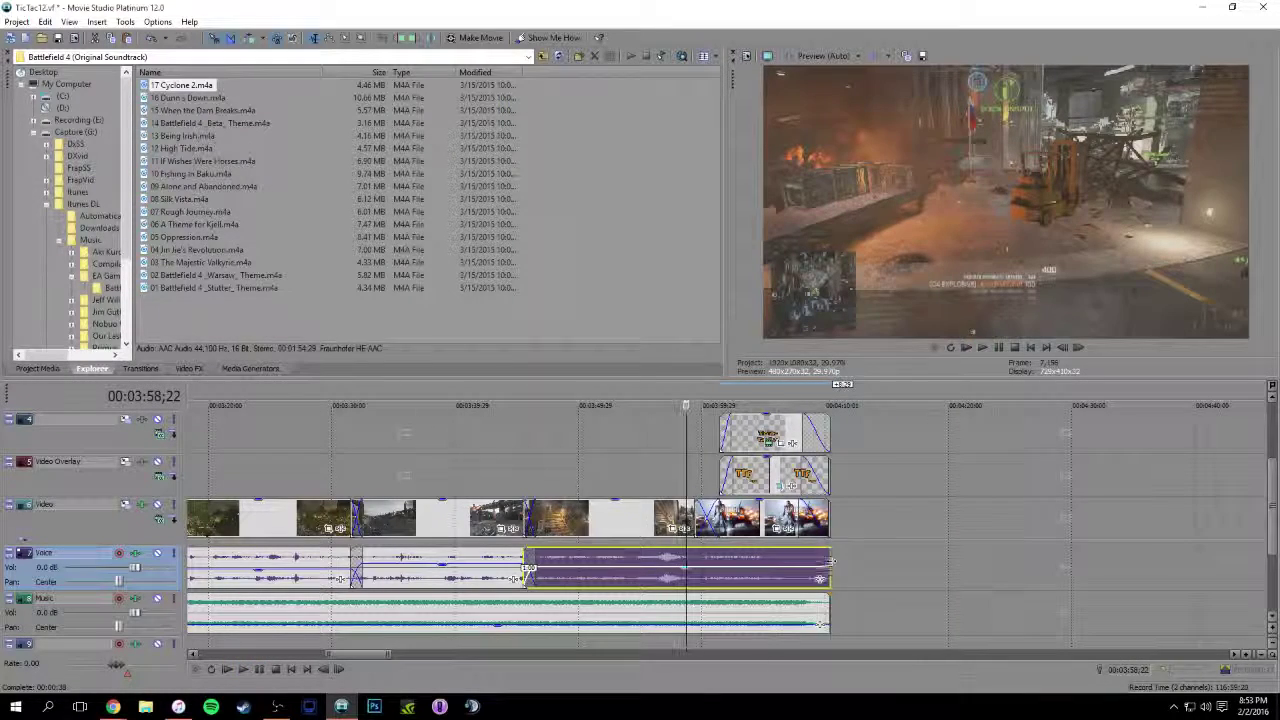
Try extending the last voice and music clips about 1 second past the video's end and replay the ending
drag(826, 604, 841, 604)
click(713, 400)
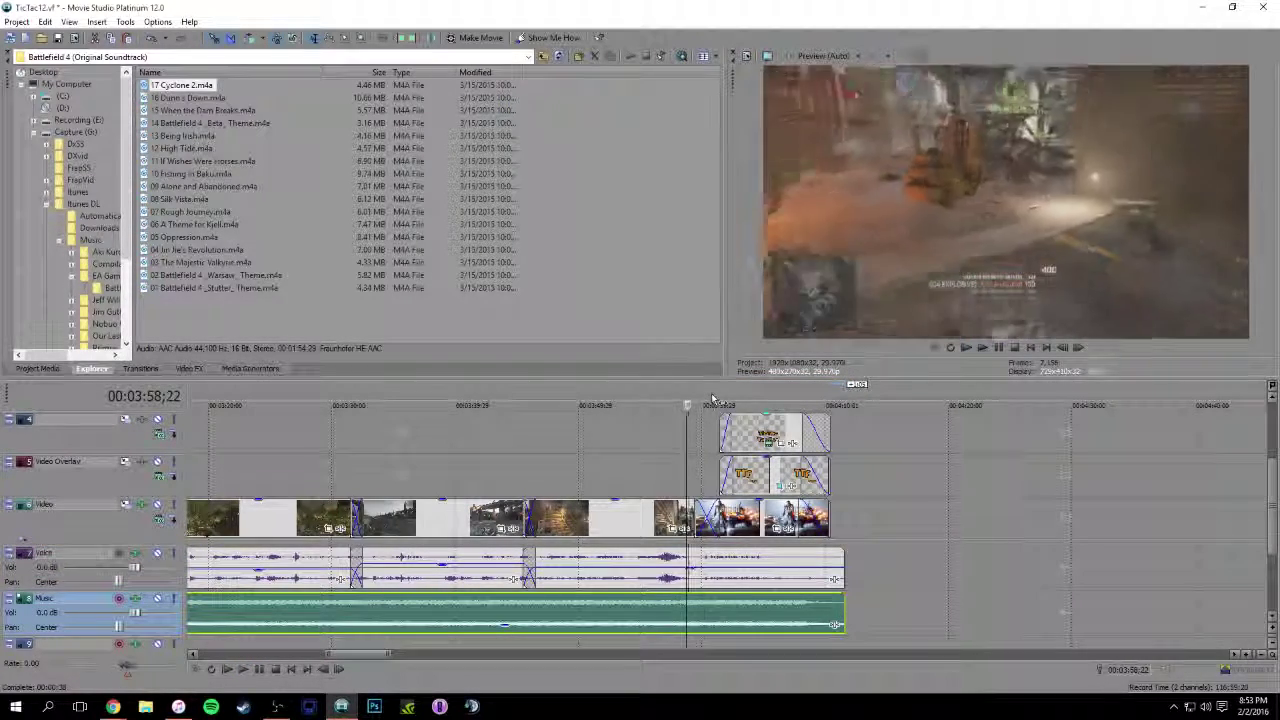
key(space)
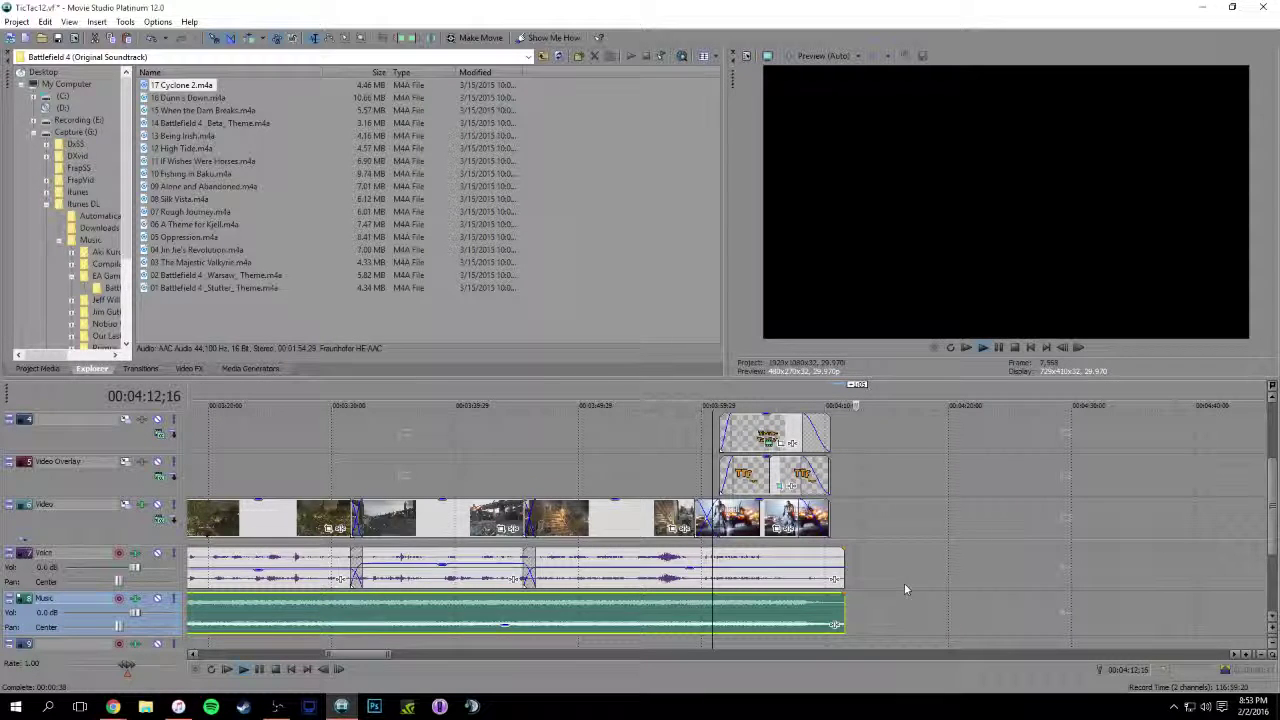
key(space)
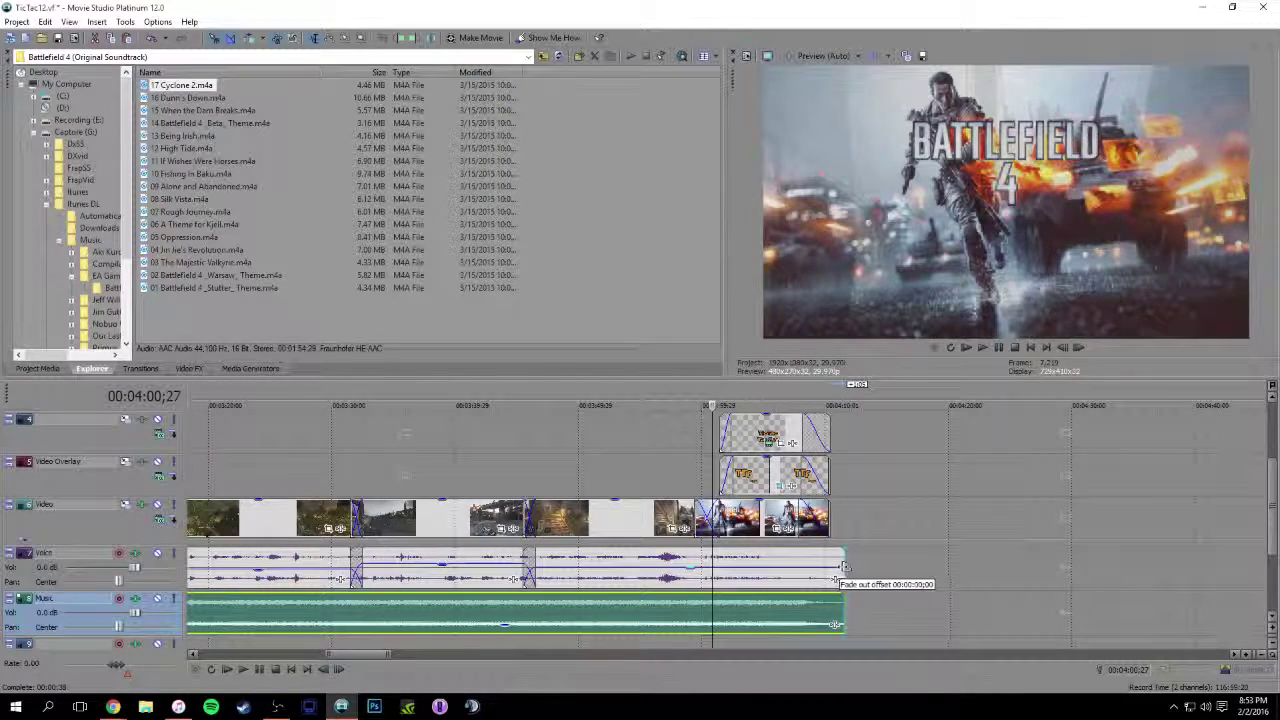
Trim the closing voice and music clips to the video's end with fade-outs of about 1 second, and save the project
drag(838, 577, 823, 577)
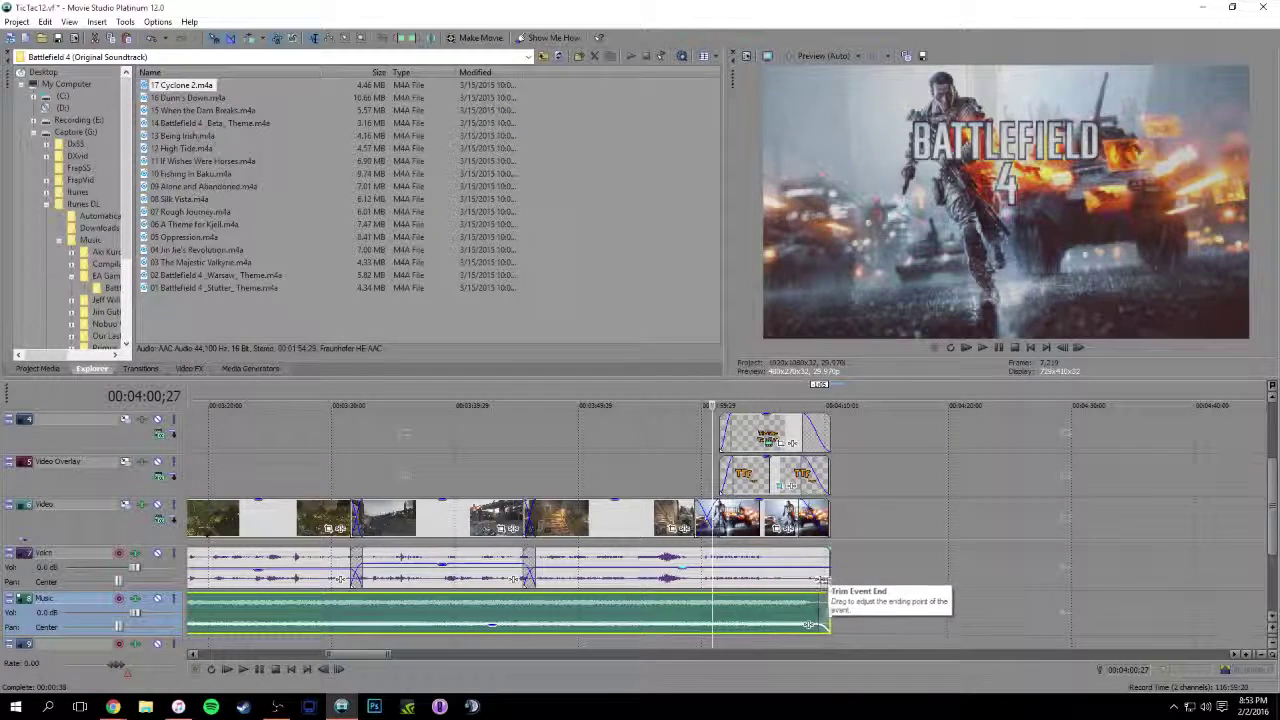
drag(826, 573, 814, 570)
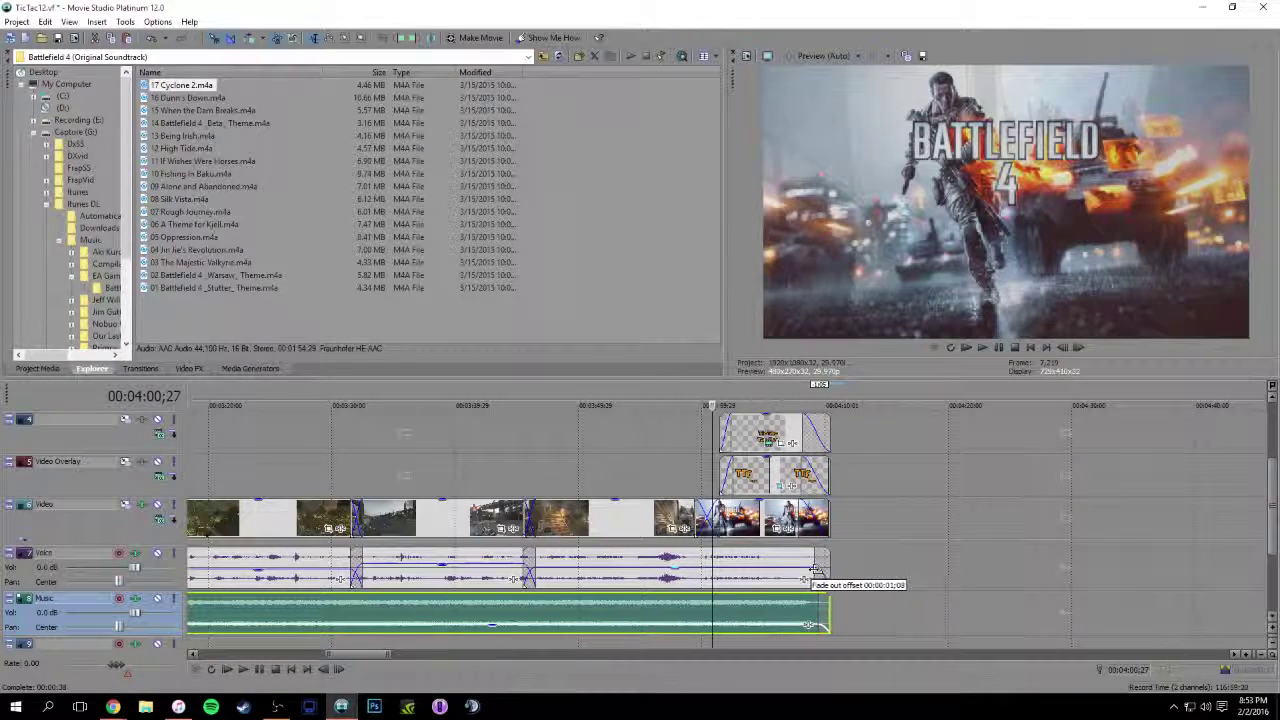
click(805, 400)
key(space)
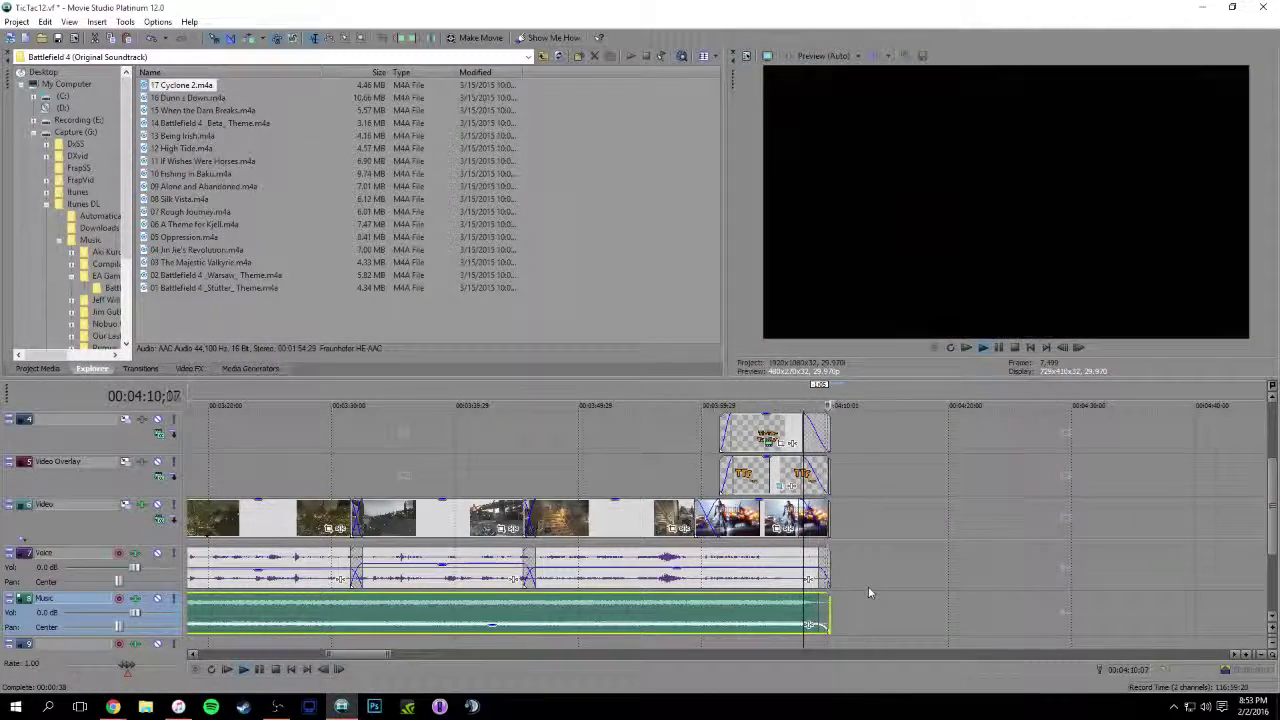
key(space)
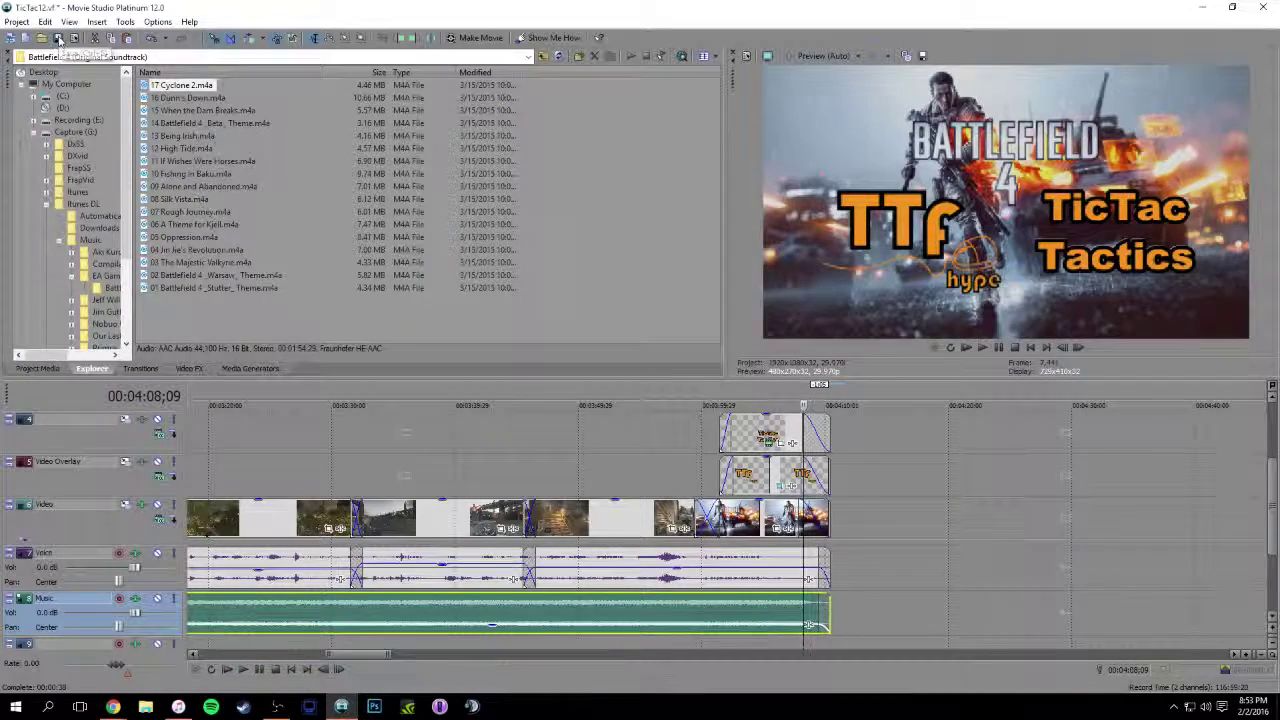
click(60, 40)
Set the preview quality to Best (Full) with the playhead on the Triple Double title
scroll(586, 512, down, 8)
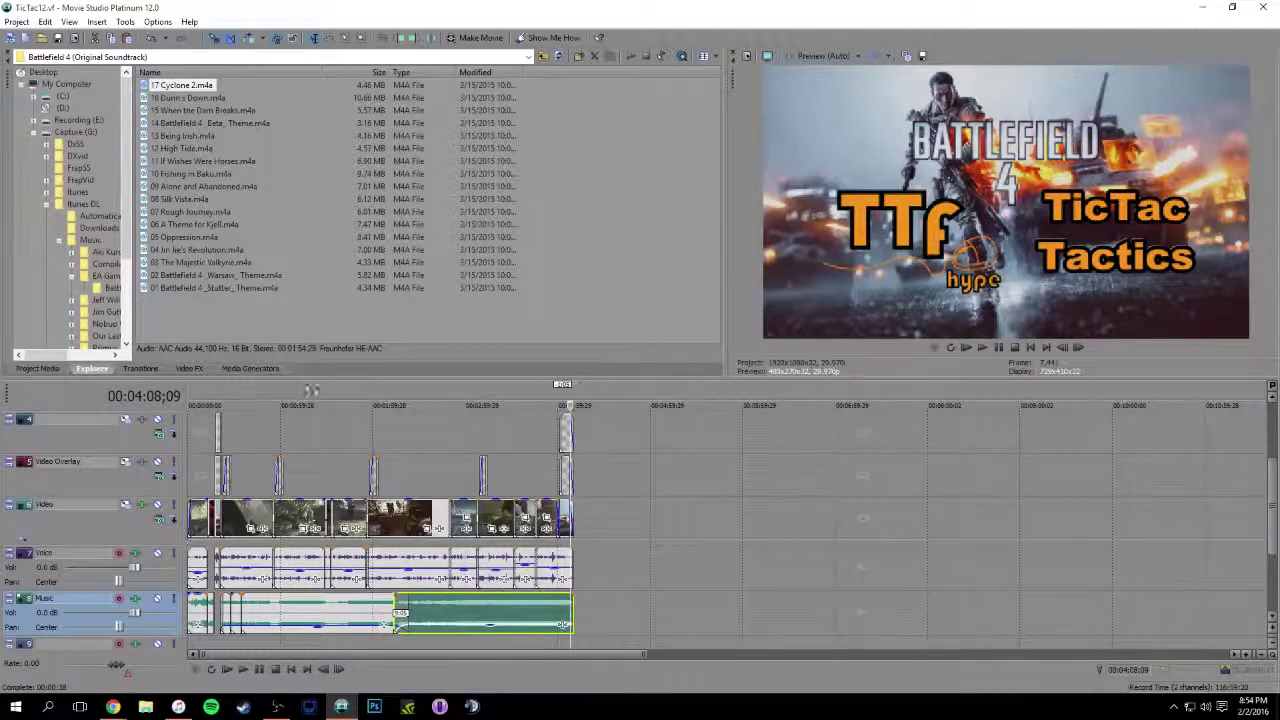
scroll(282, 405, up, 6)
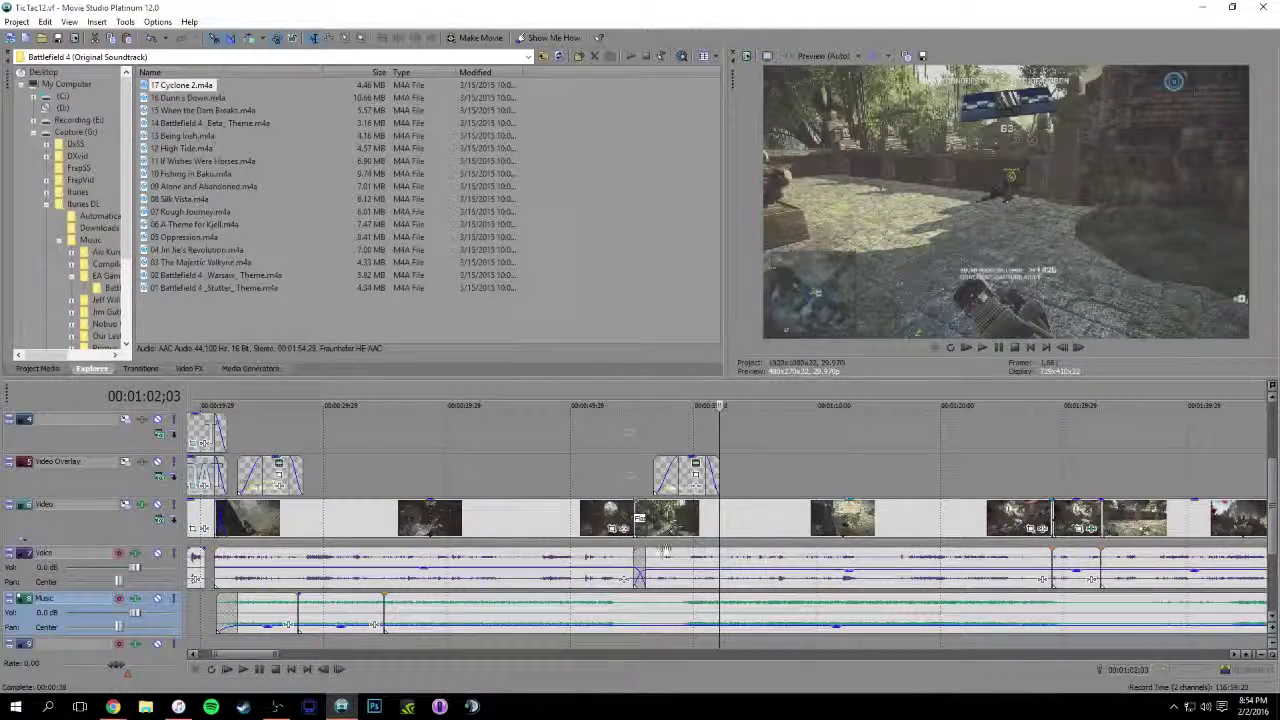
scroll(731, 556, down, 5)
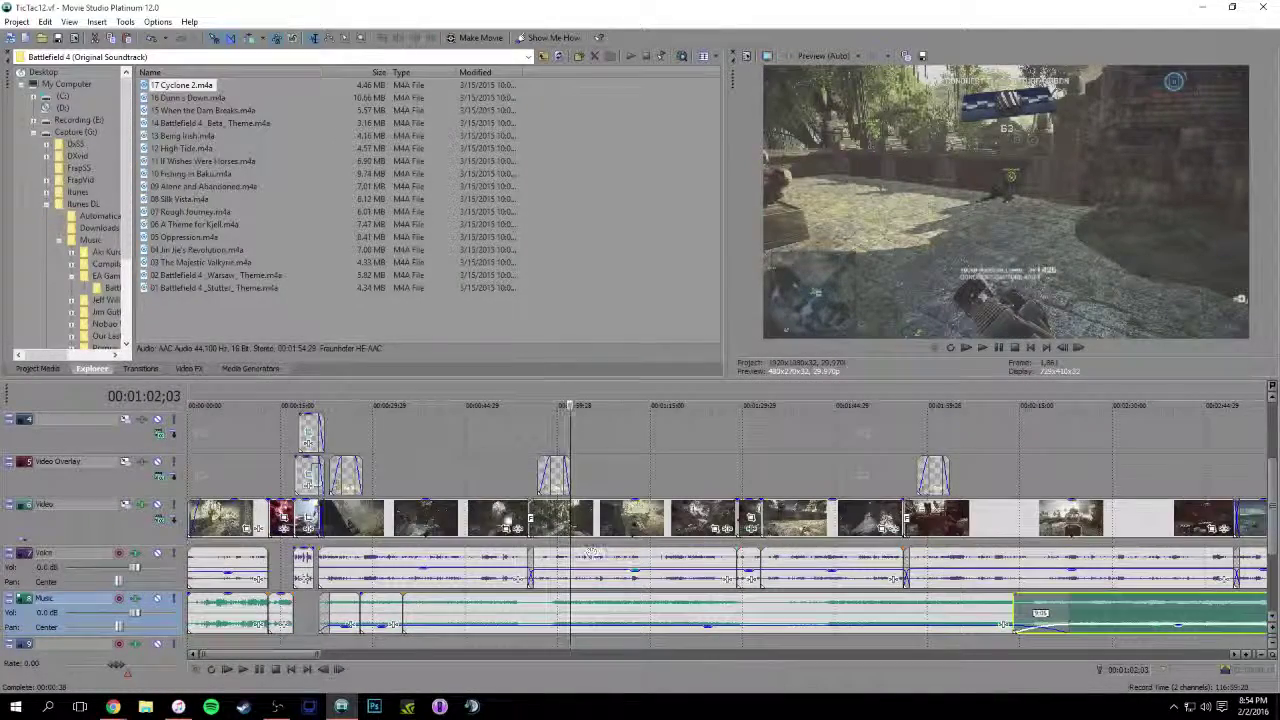
click(346, 474)
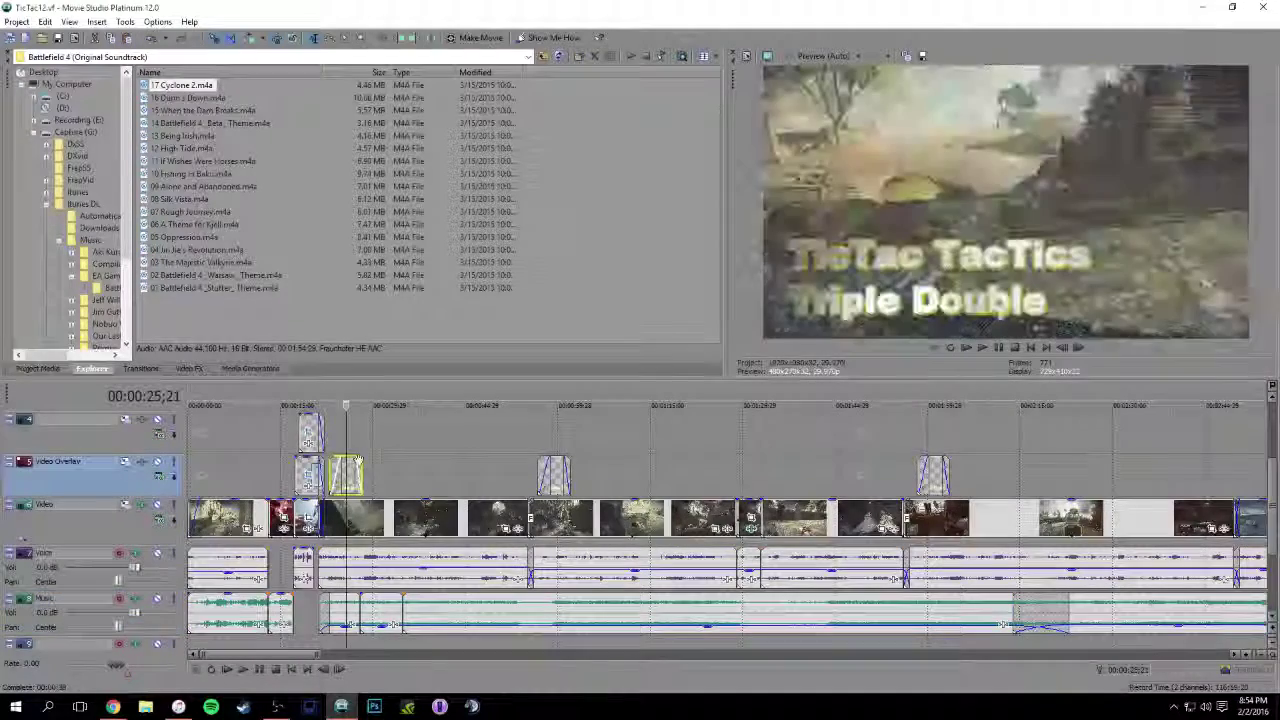
scroll(475, 464, up, 5)
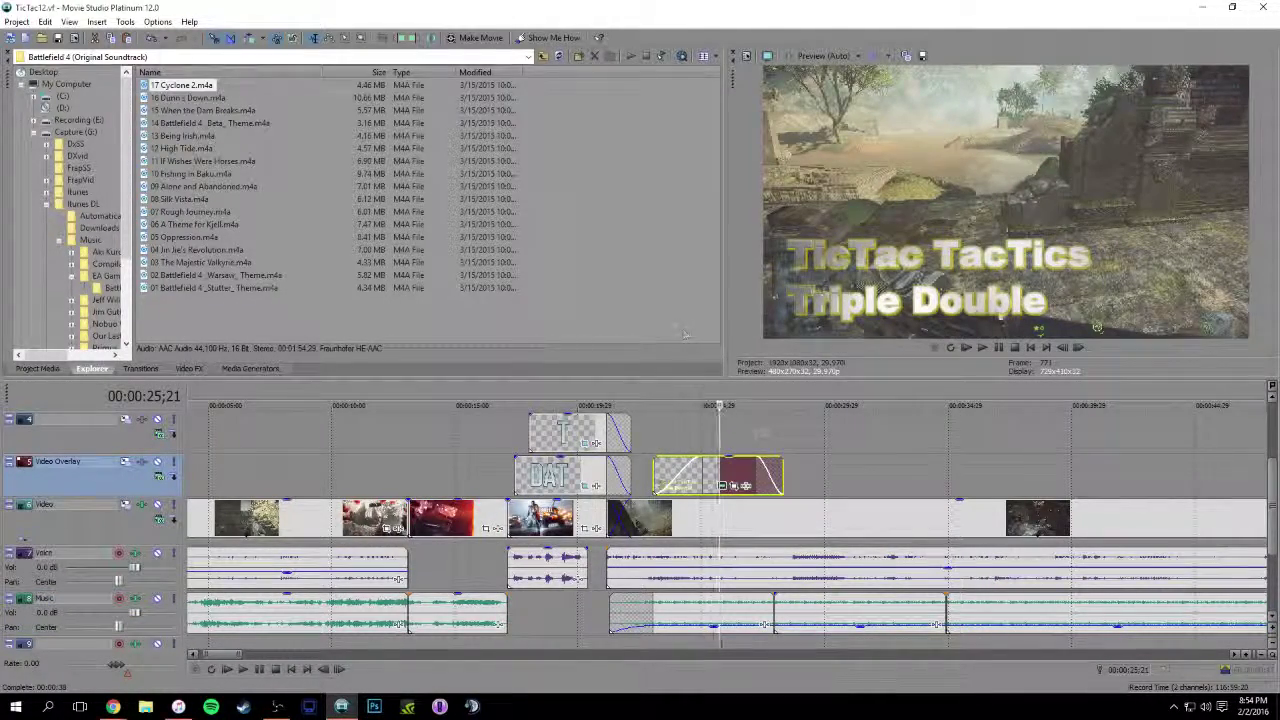
scroll(706, 450, down, 3)
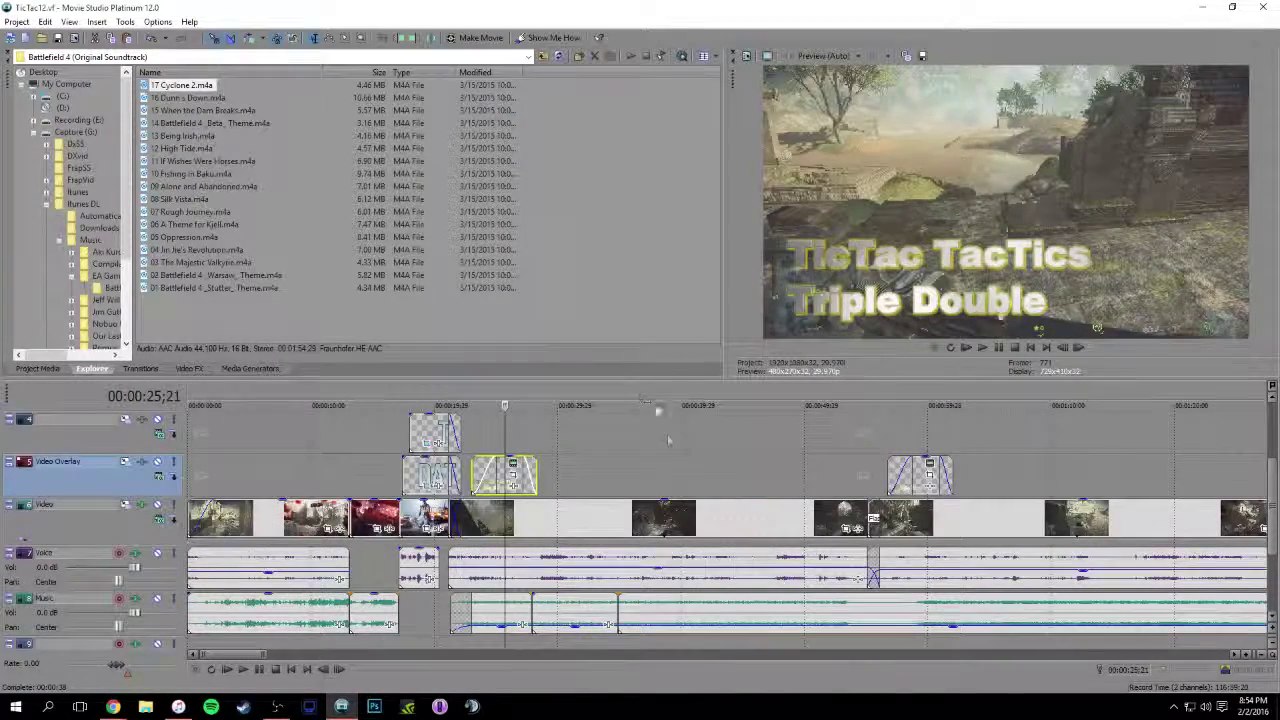
scroll(668, 440, up, 3)
click(843, 57)
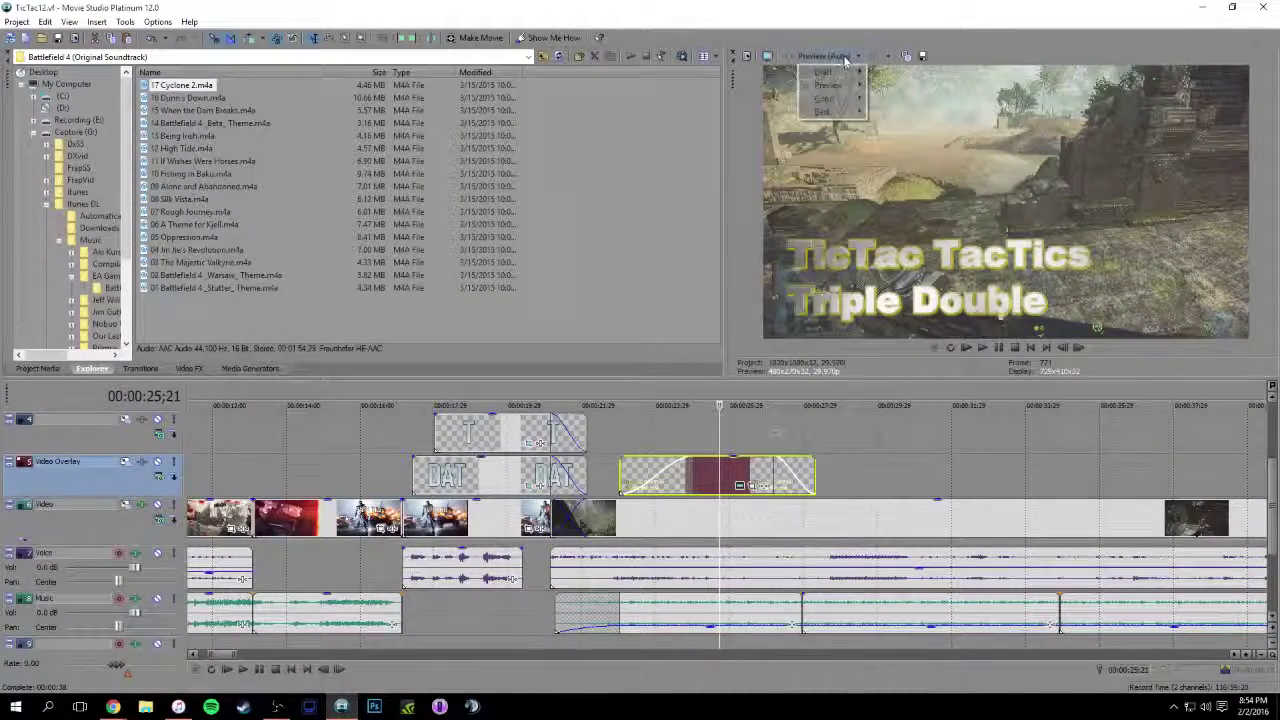
mouse_move(848, 116)
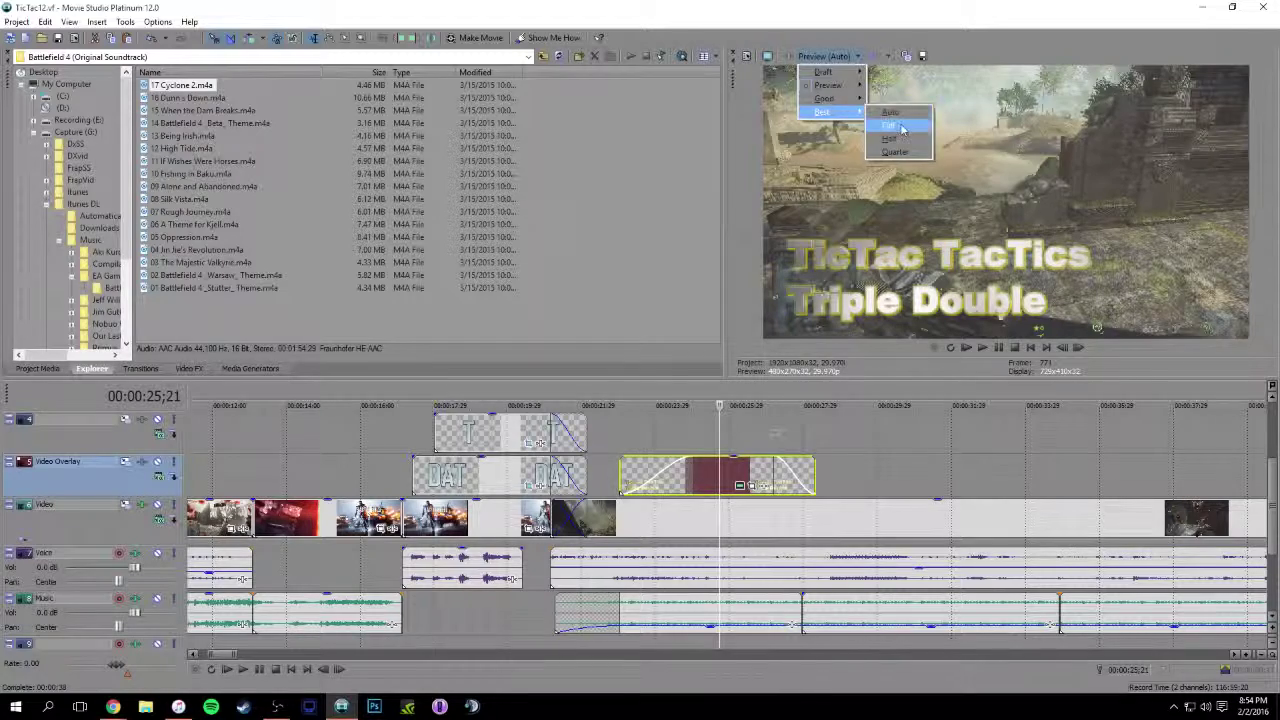
click(893, 124)
Examine gameplay frames between about 00:00:33 and 00:01:07 in search of a good still
click(910, 405)
click(994, 390)
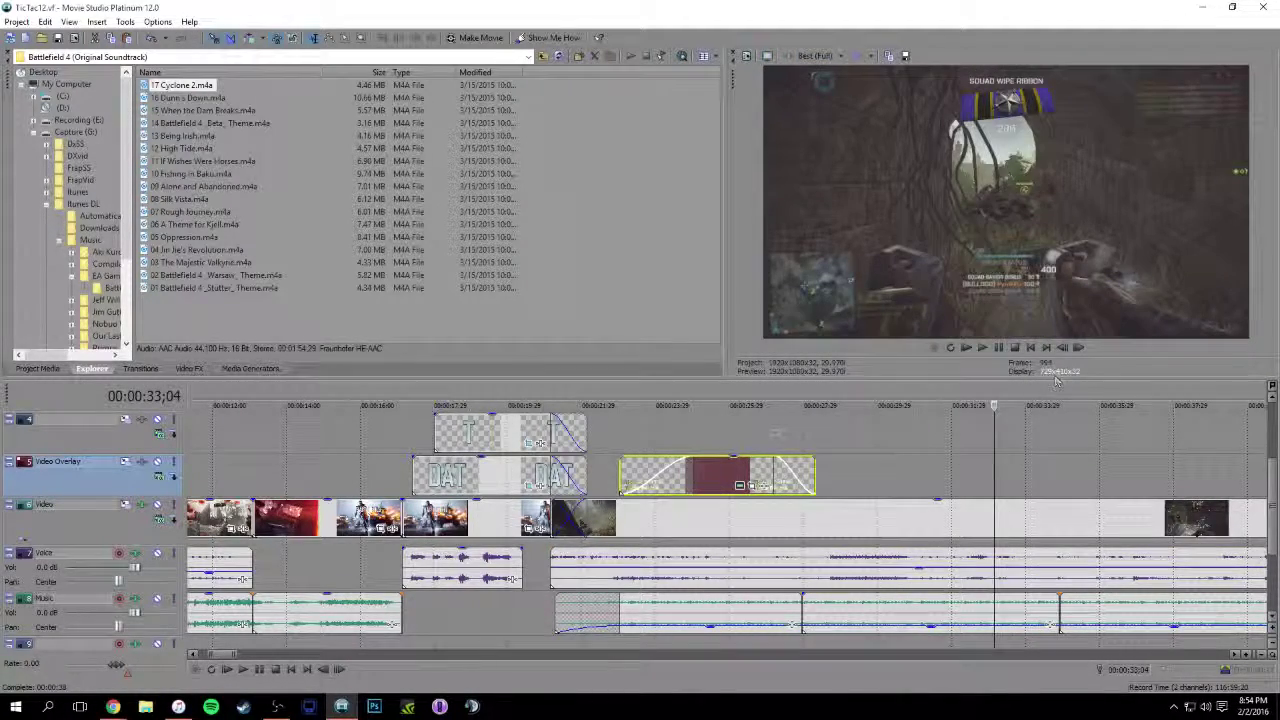
click(1034, 403)
scroll(1034, 403, down, 3)
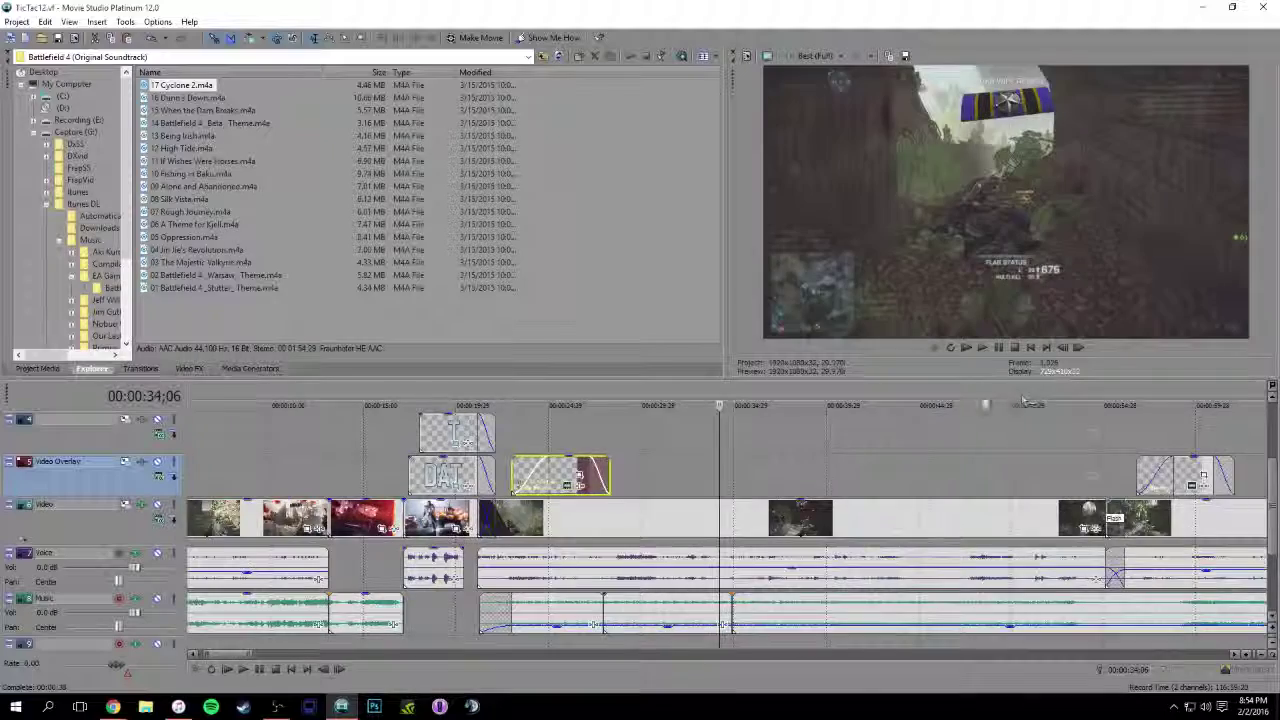
click(652, 405)
click(697, 405)
scroll(759, 470, down, 3)
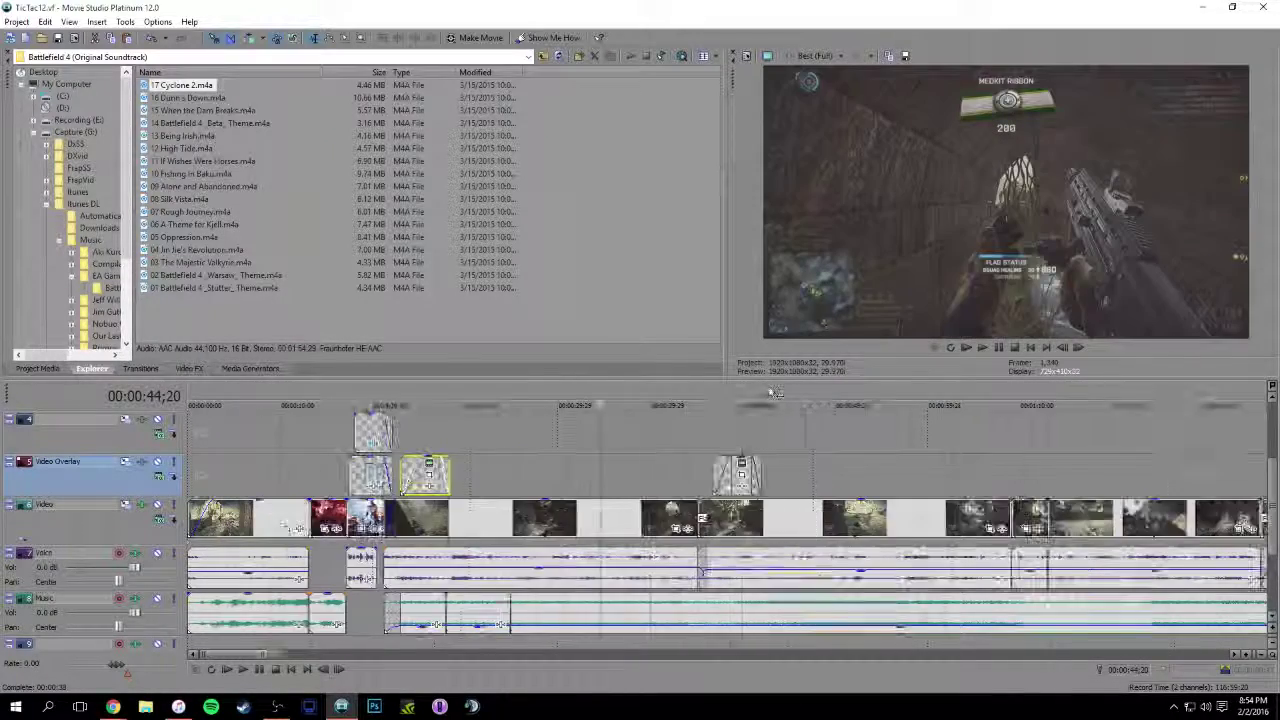
click(463, 402)
scroll(643, 470, up, 1)
click(644, 398)
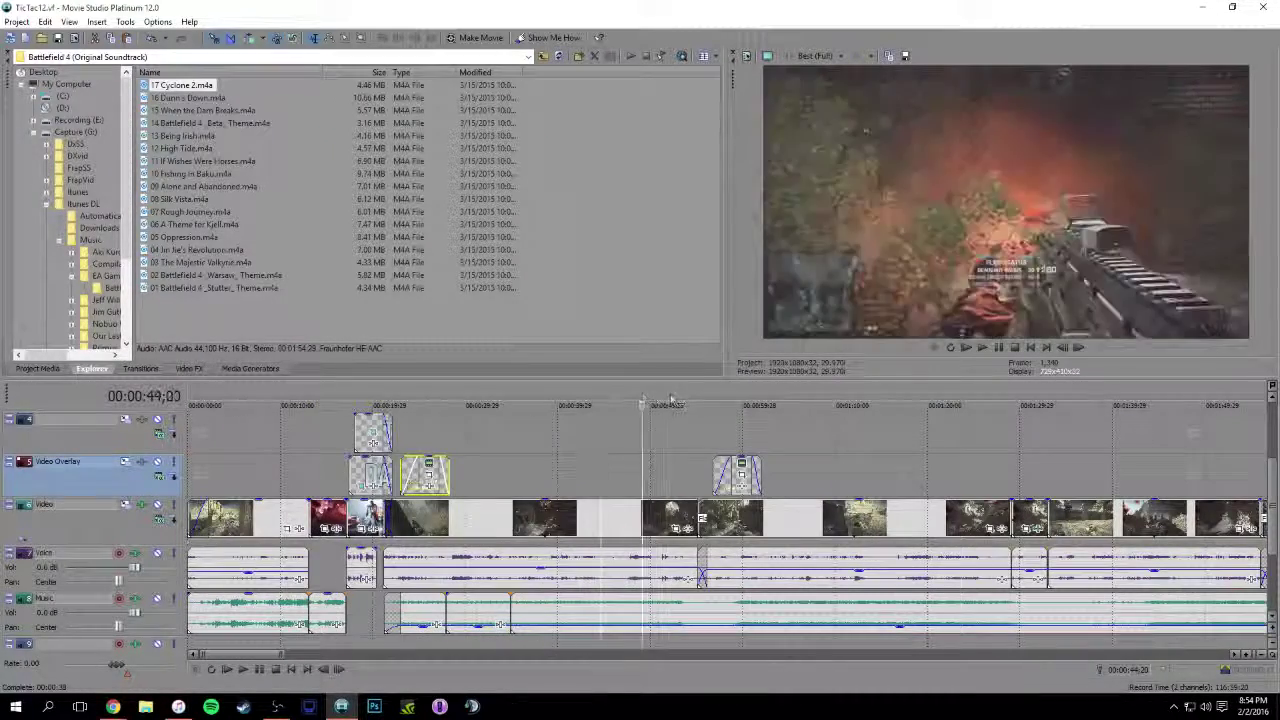
click(670, 400)
click(691, 399)
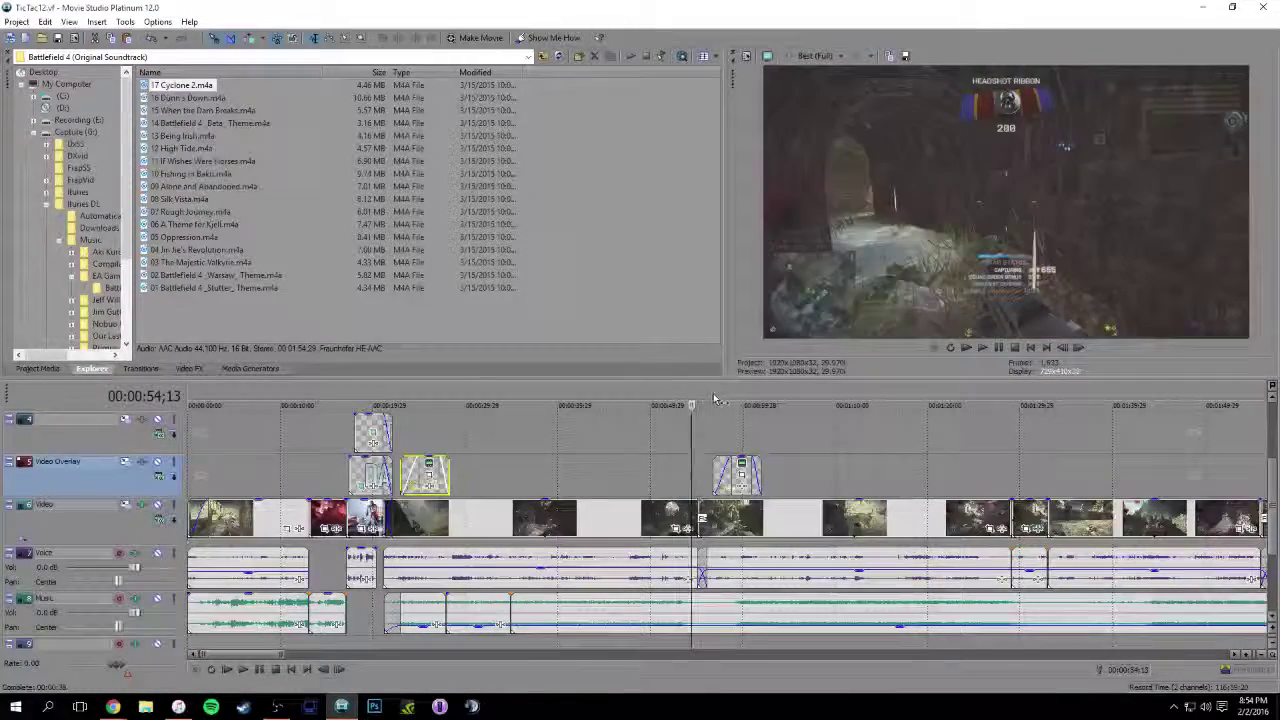
click(719, 403)
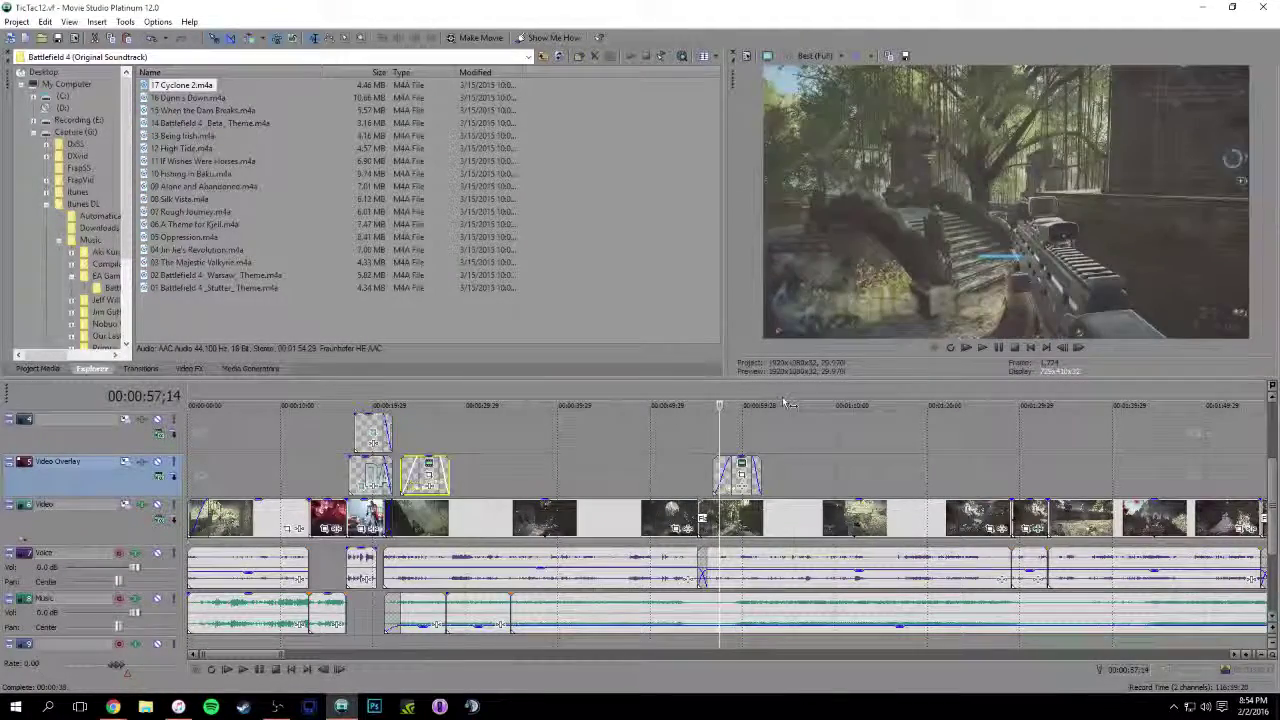
click(784, 403)
click(812, 403)
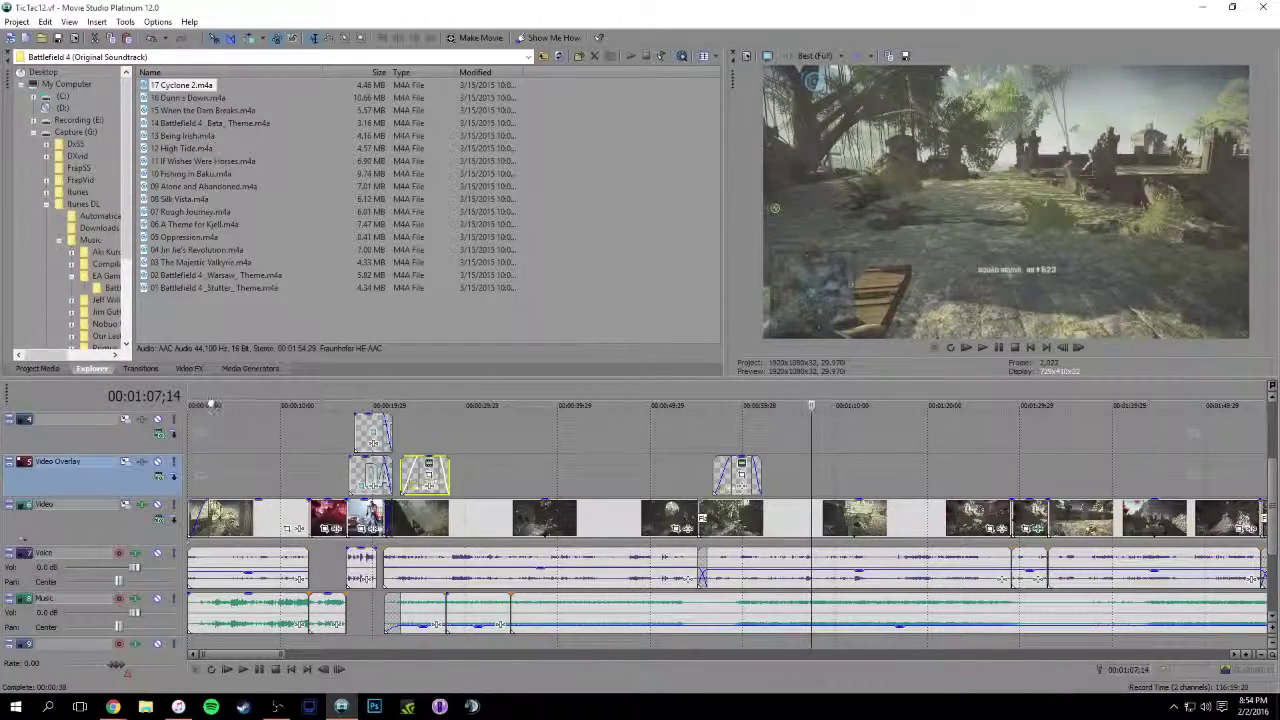
Locate the frame at 00:00:07;28 in the opening gameplay clip and add a marker there named "1st choice"
click(213, 403)
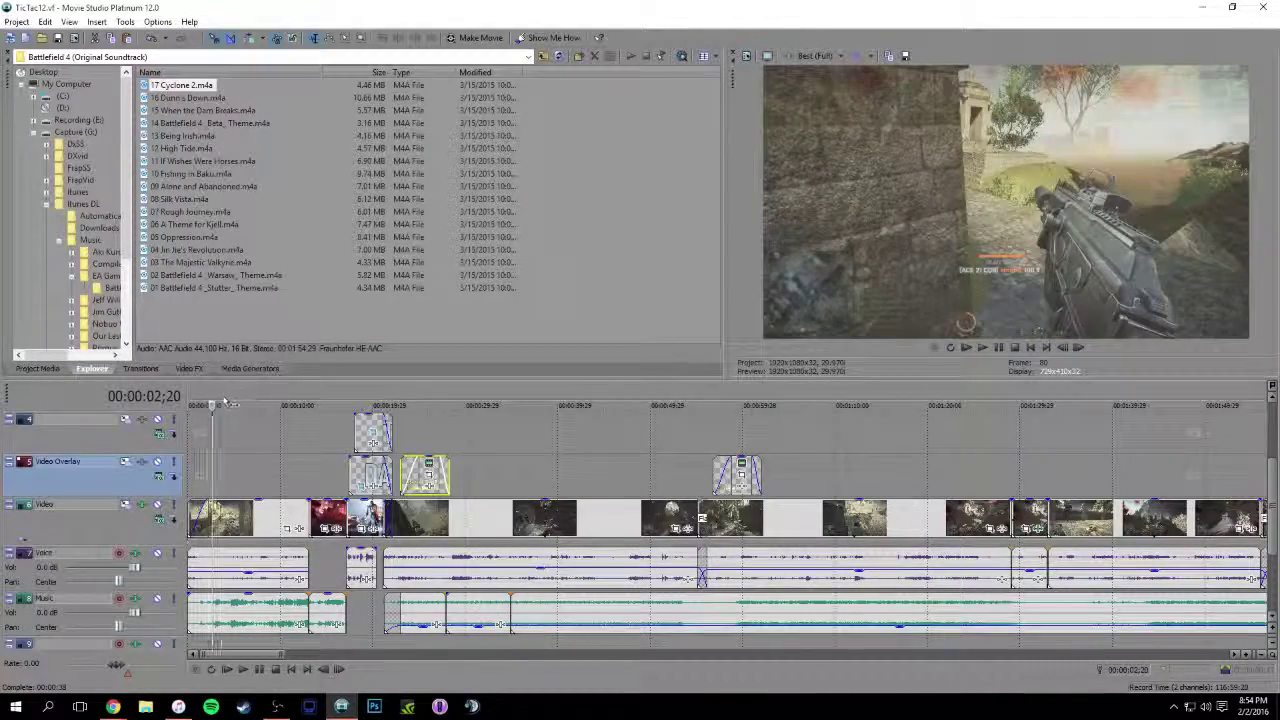
click(223, 403)
key(space)
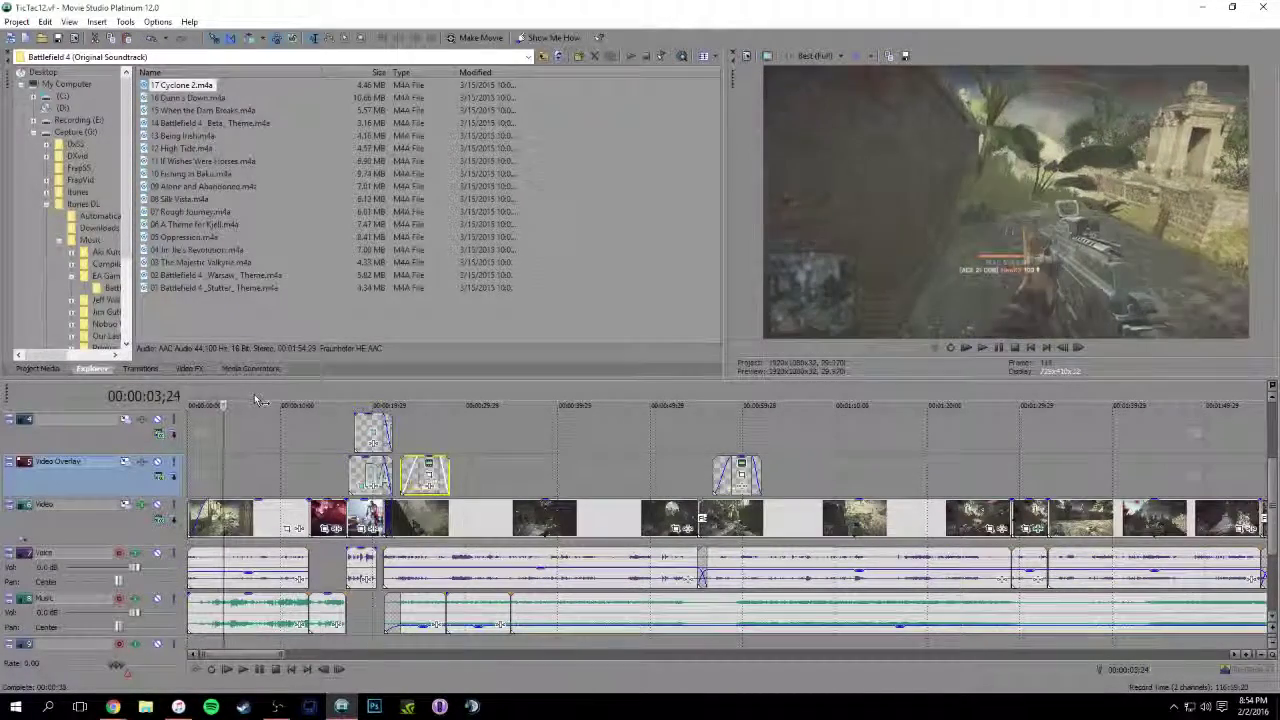
key(space)
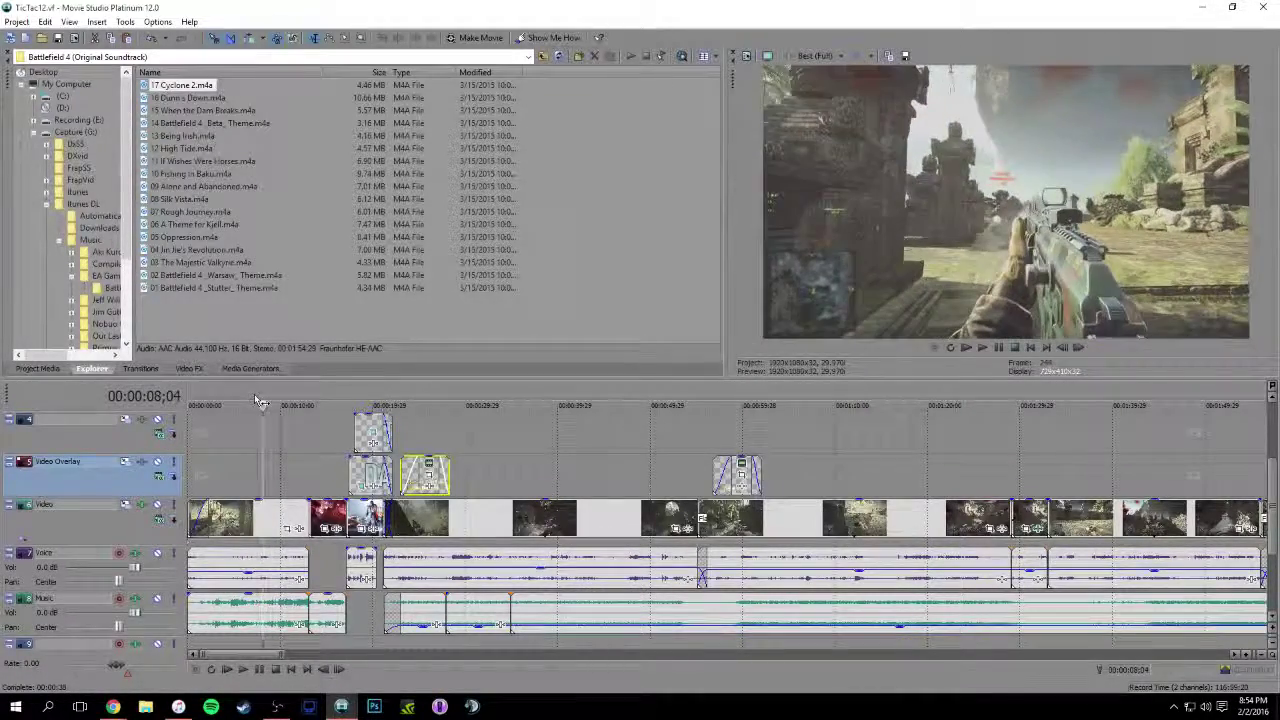
key(alt+Left)
key(alt+Left)
key(alt+Left)
key(alt+Left)
key(alt+Left)
key(alt+Left)
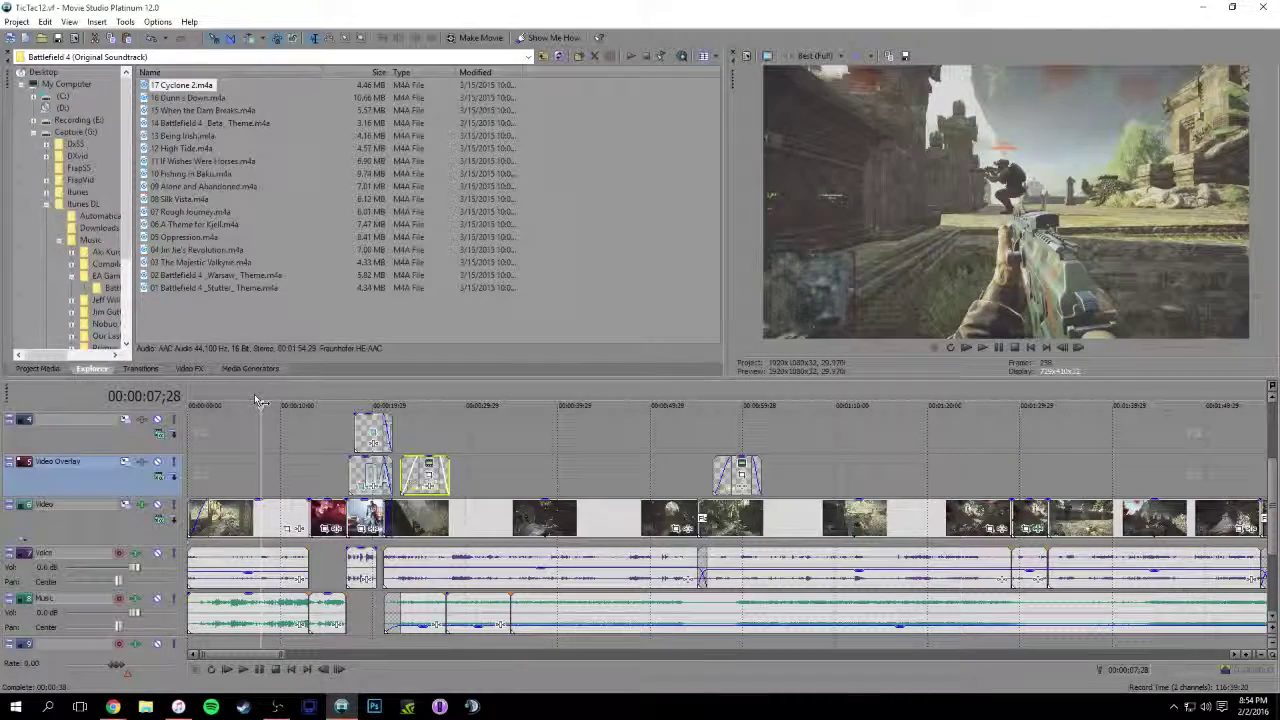
key(alt+Right)
key(alt+Right)
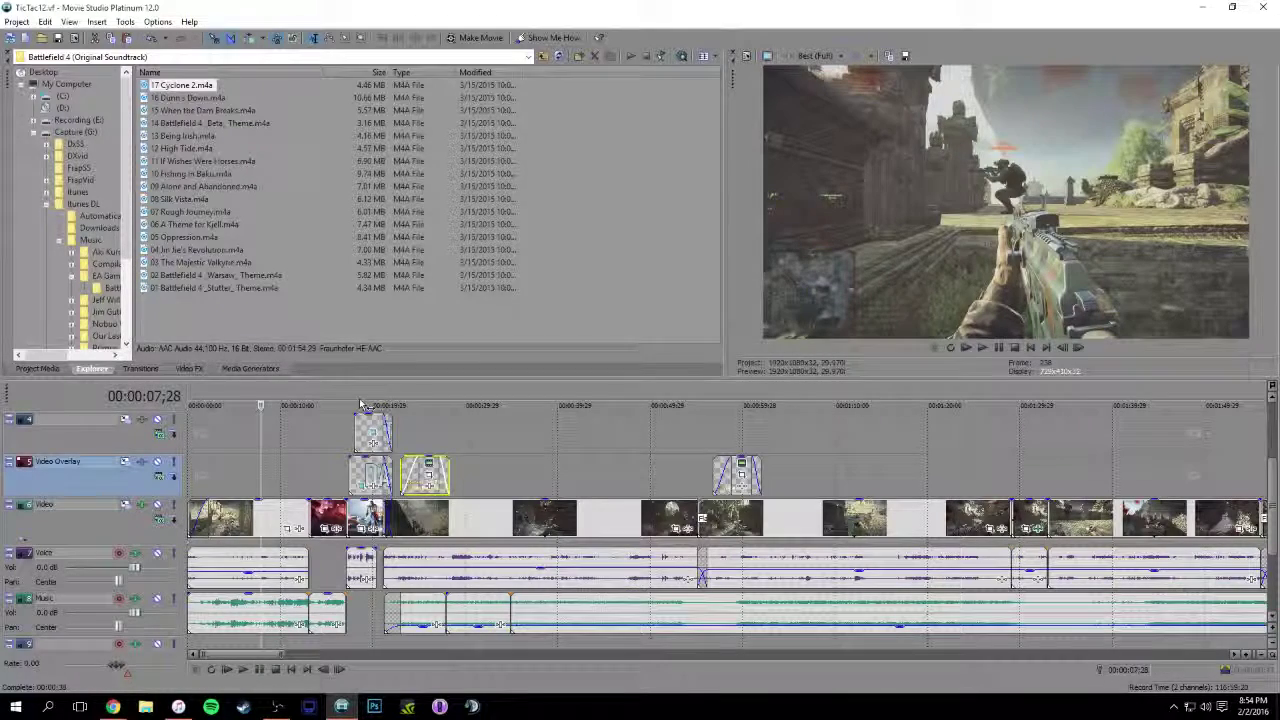
text(m)
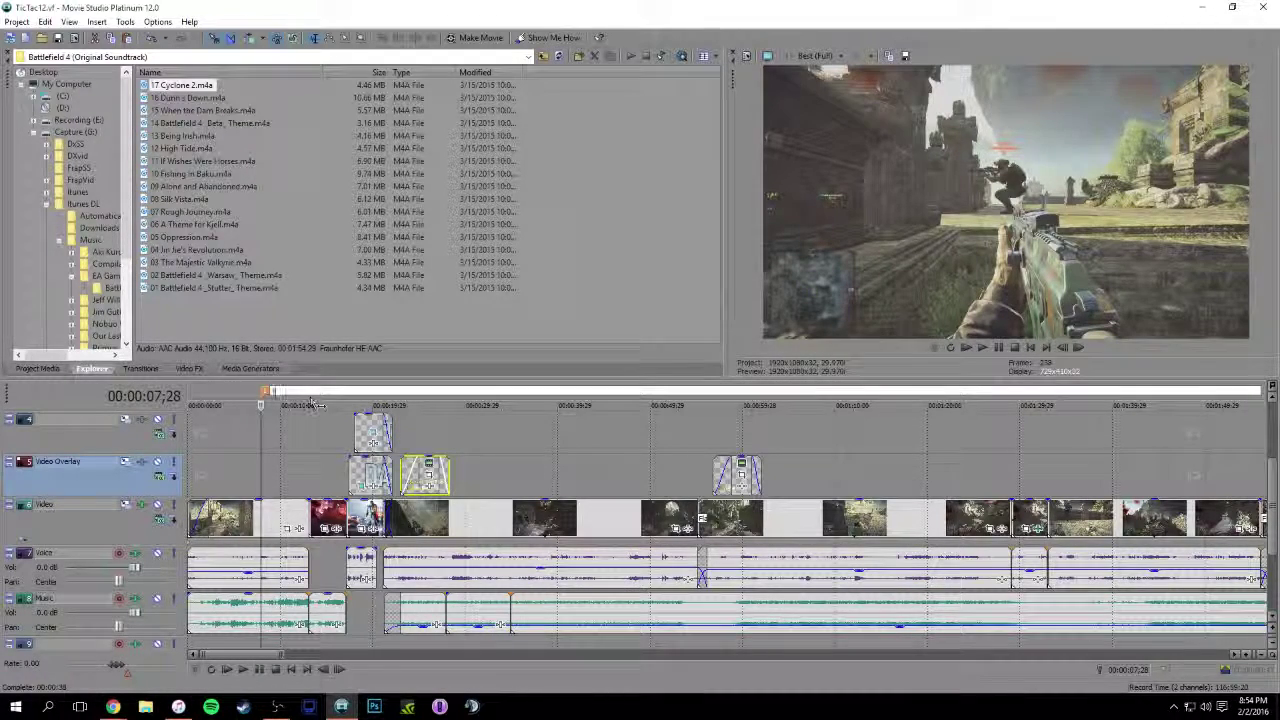
text(1st choice)
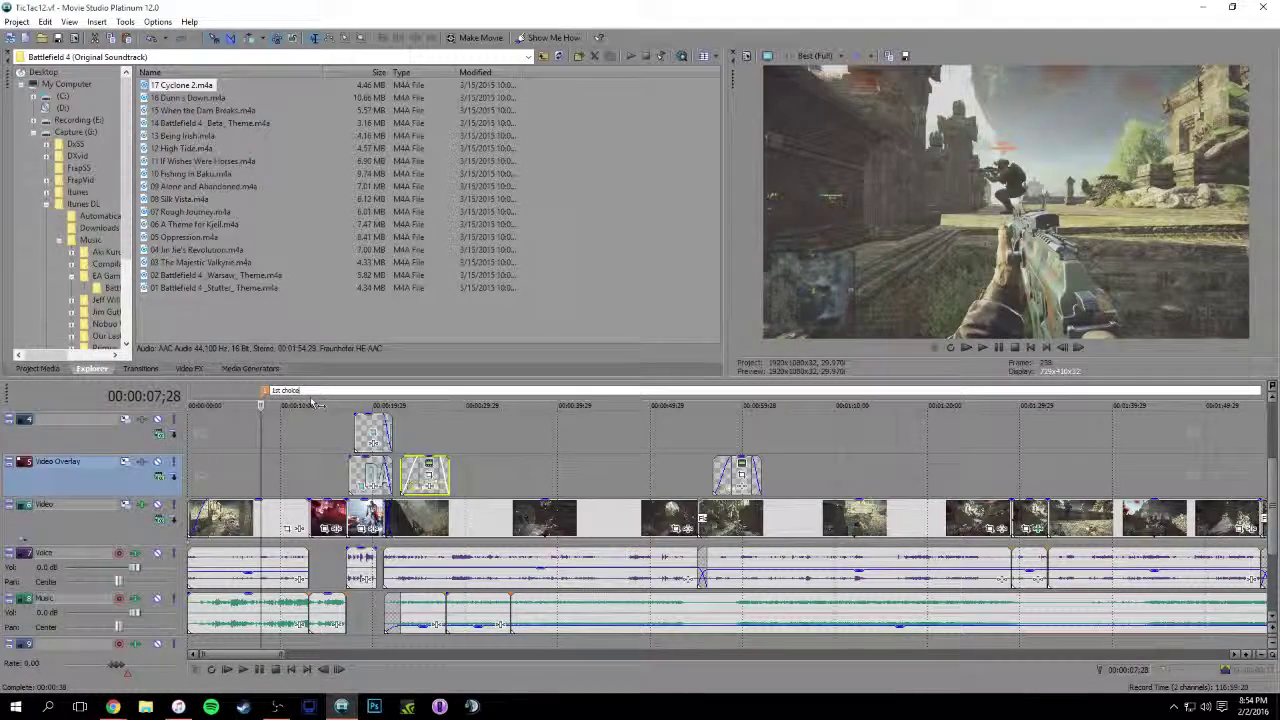
click(311, 402)
Examine gameplay frames between about 00:00:44 and 00:01:16 in search of a second good still
drag(311, 402, 636, 403)
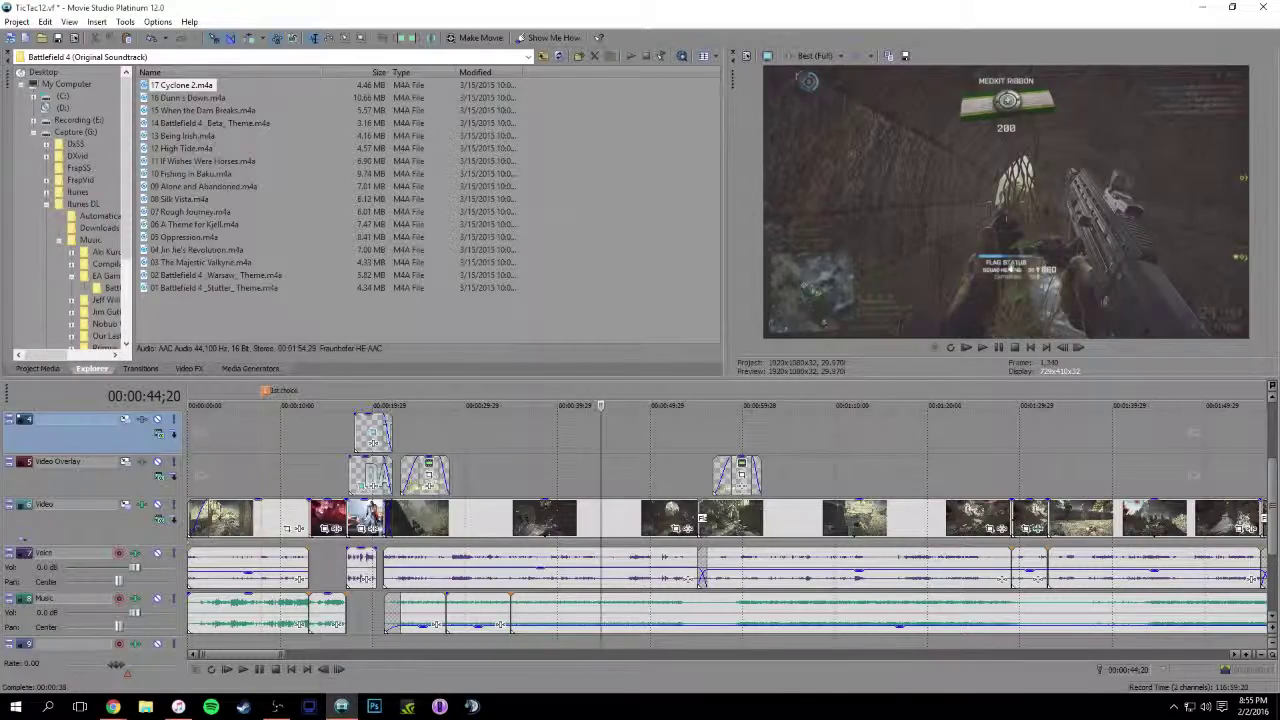
scroll(626, 423, down, 1)
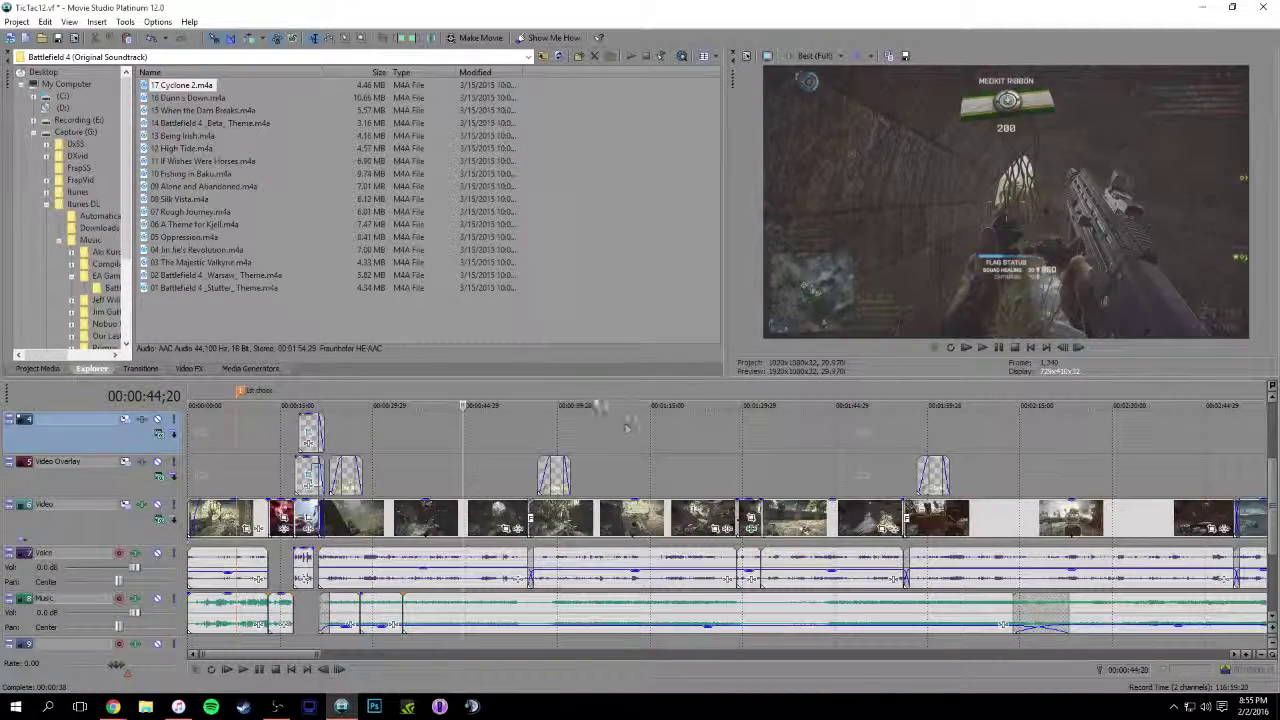
click(595, 400)
drag(614, 393, 663, 398)
key(Left)
key(Left)
key(Left)
key(Left)
key(Left)
key(Left)
key(Left)
key(Left)
key(Left)
key(Left)
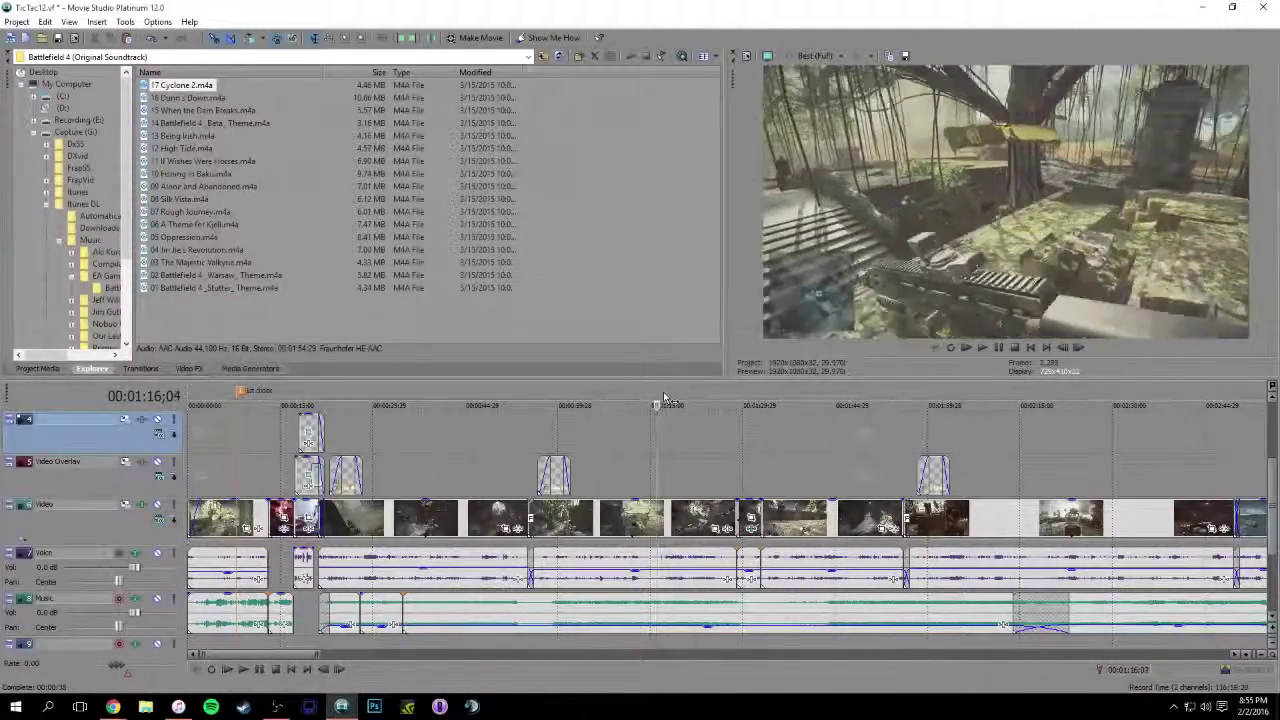
key(Left)
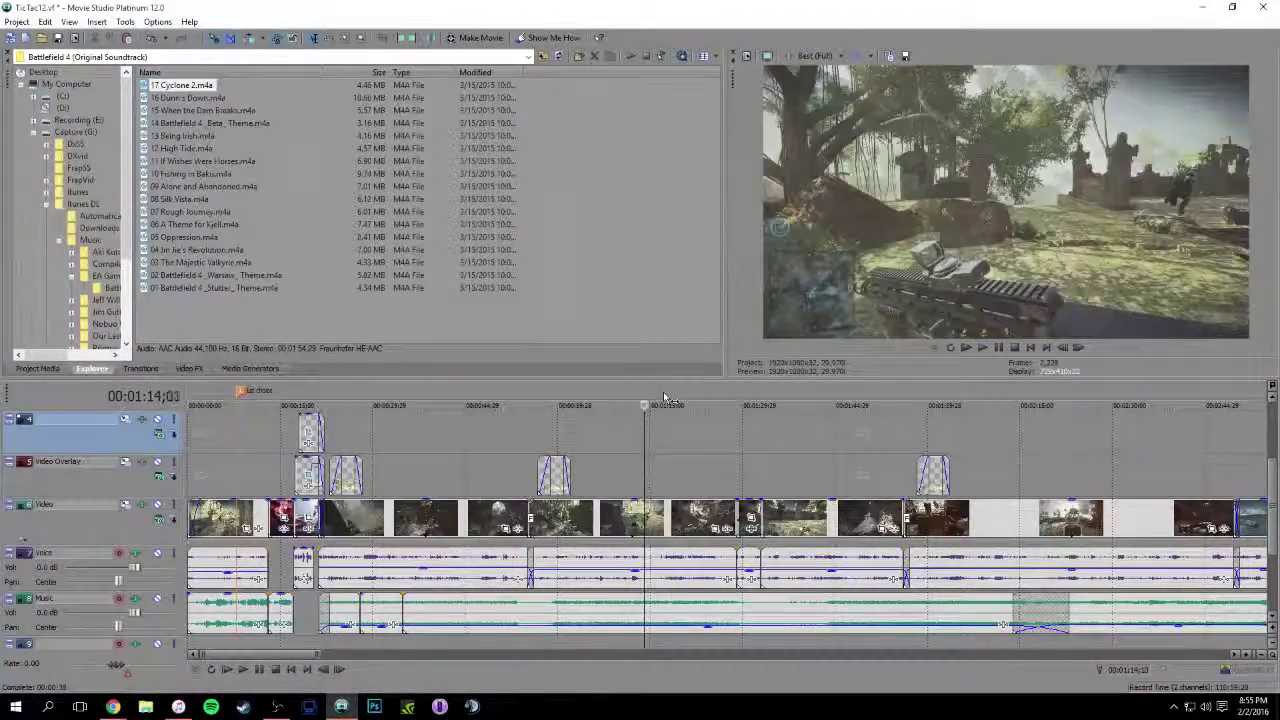
key(Left)
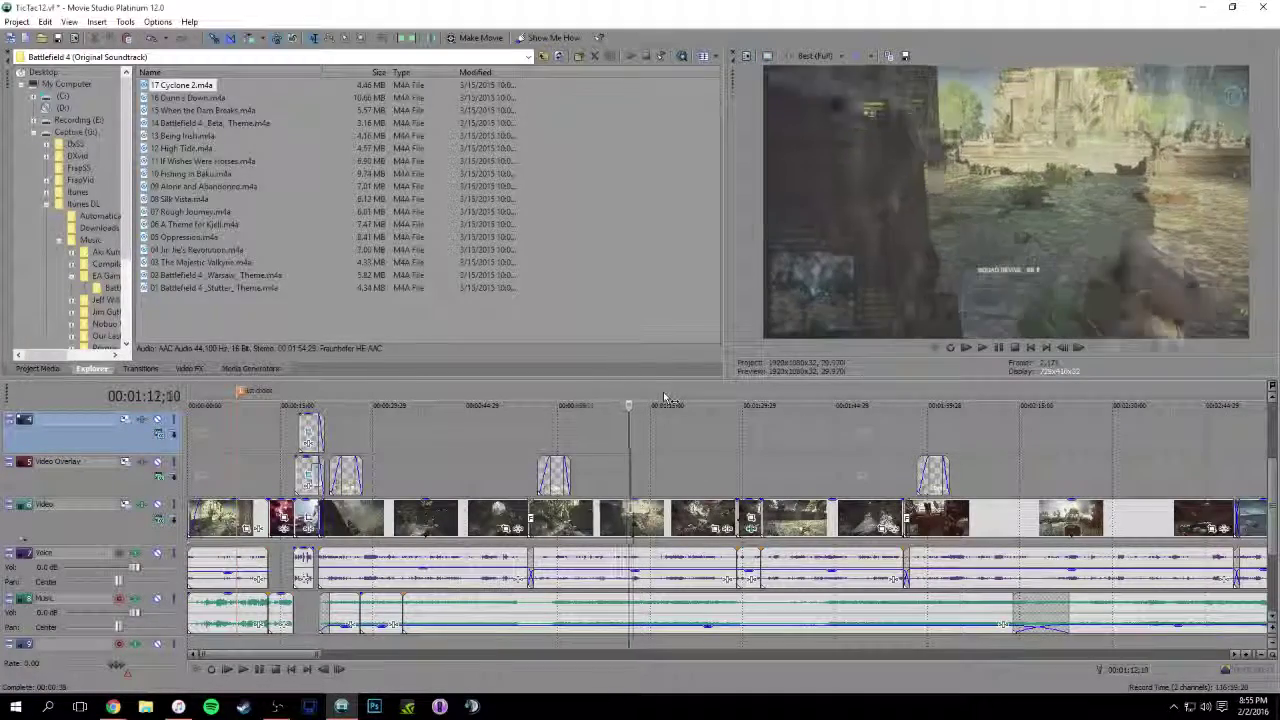
key(Left)
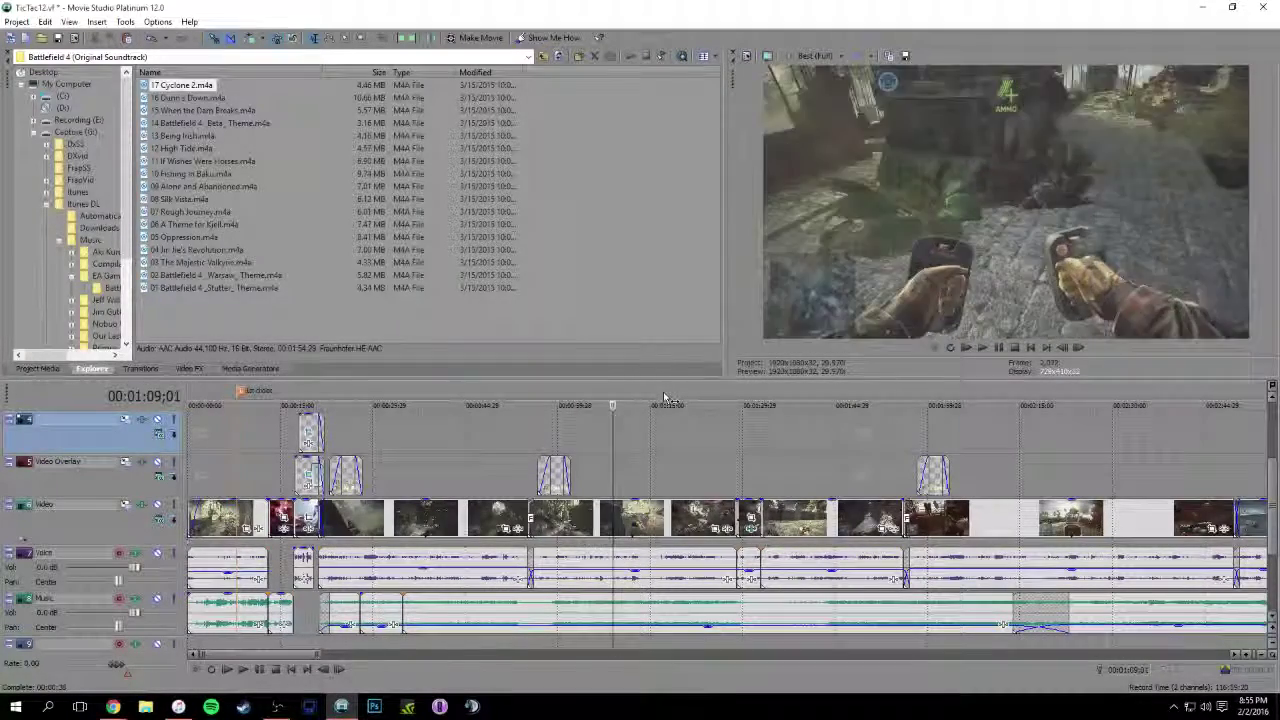
Locate the frame at 00:01:08;16 and add a marker there named "2nd choice"
key(Right)
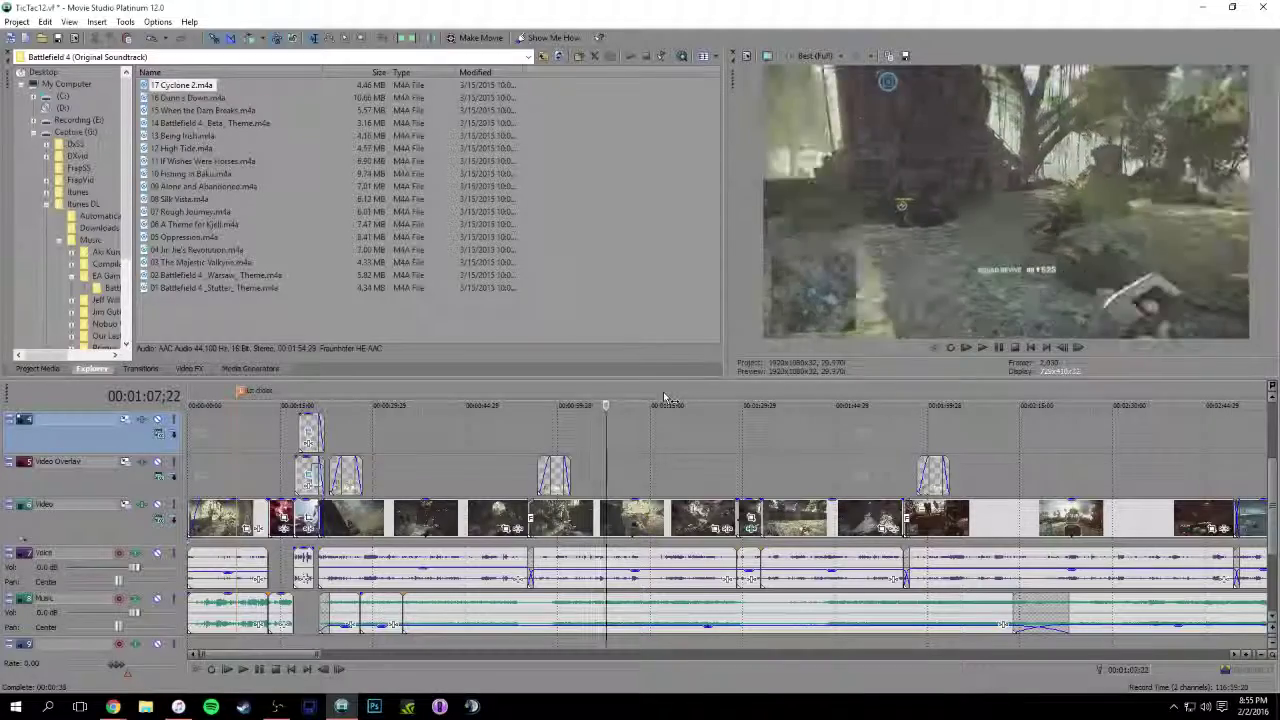
key(Right)
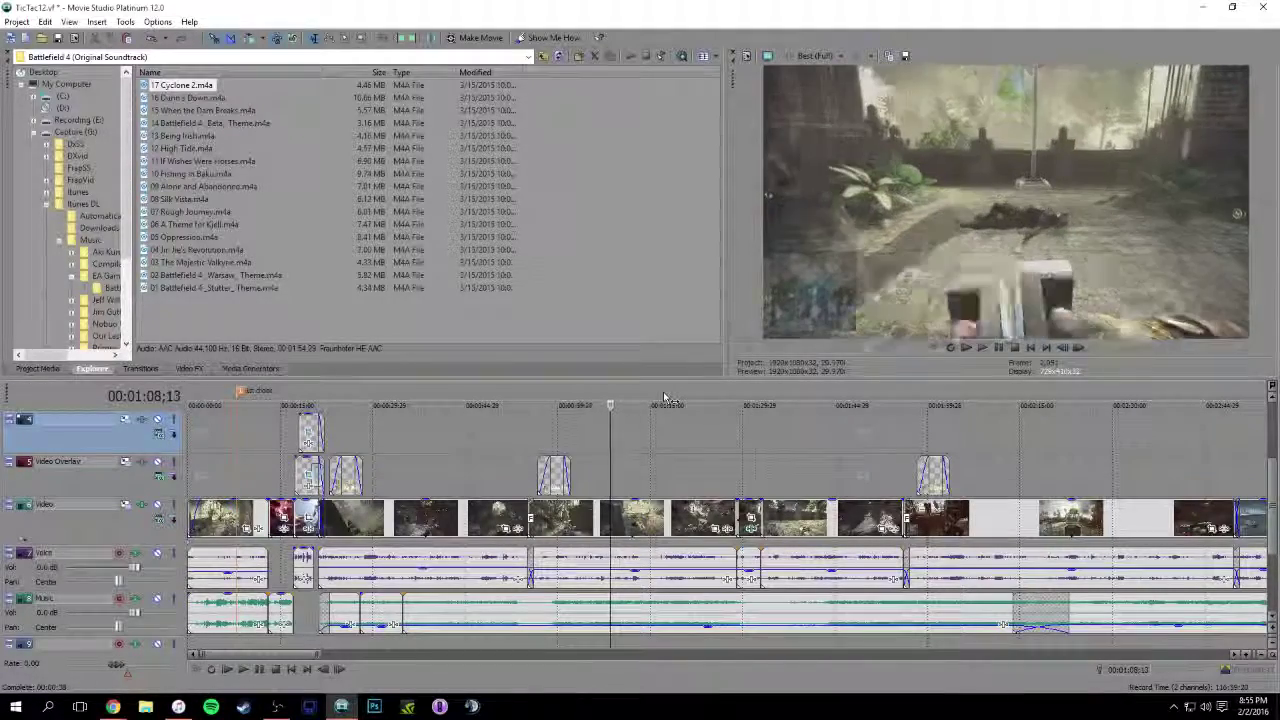
key(Left)
key(Left)
key(Left)
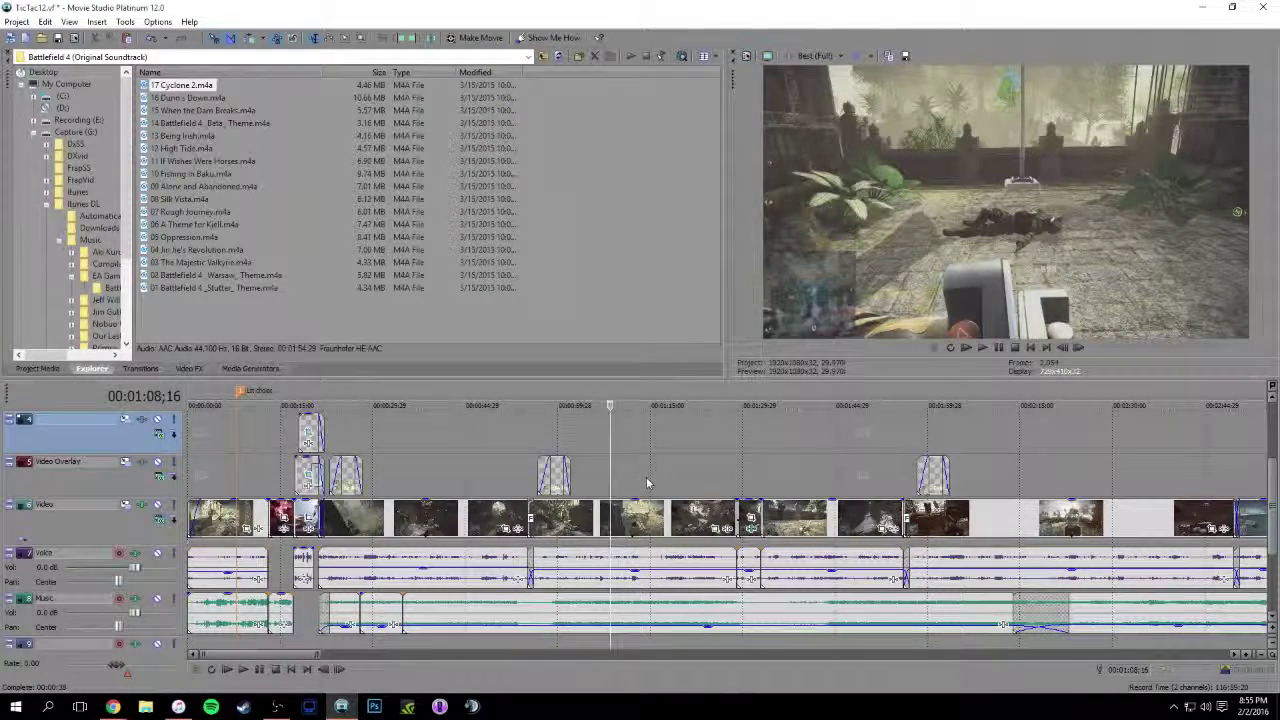
text(m2nd)
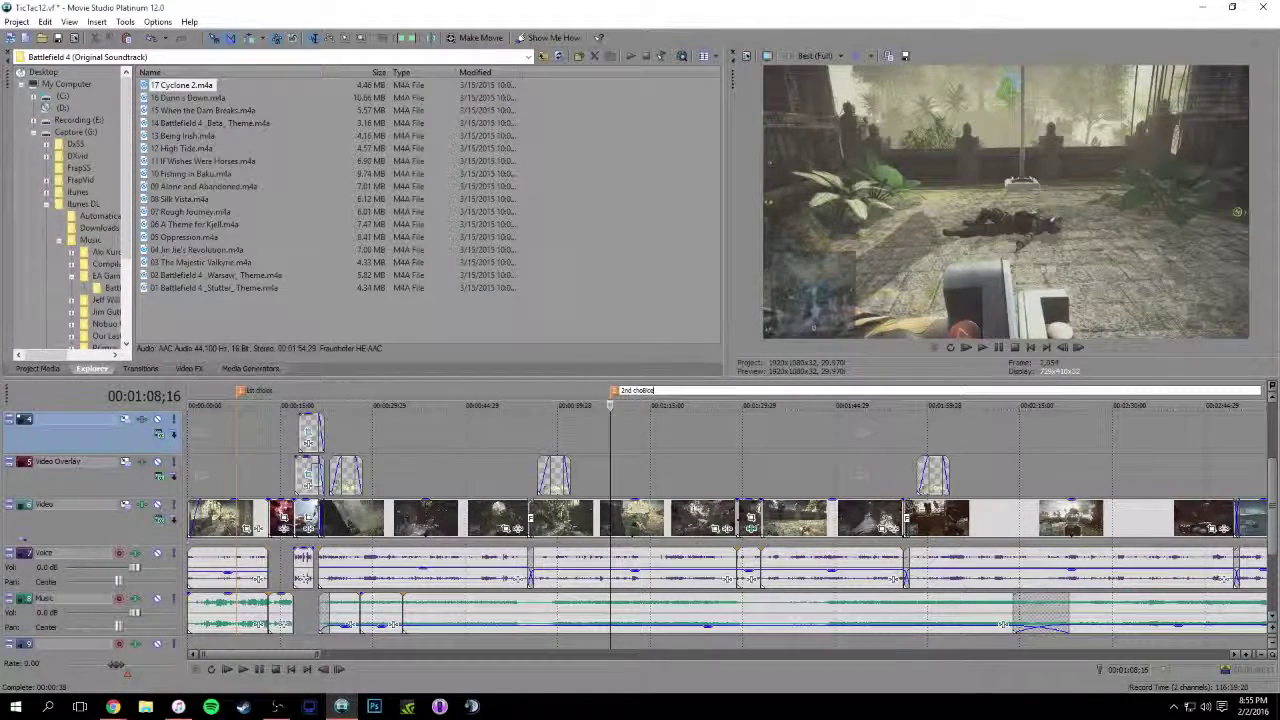
click(695, 468)
Examine gameplay frames between about 00:02:28 and 00:03:04 for another candidate still, including the handgun ribbon and melee kill scene
drag(695, 405, 872, 404)
scroll(881, 404, down, 1)
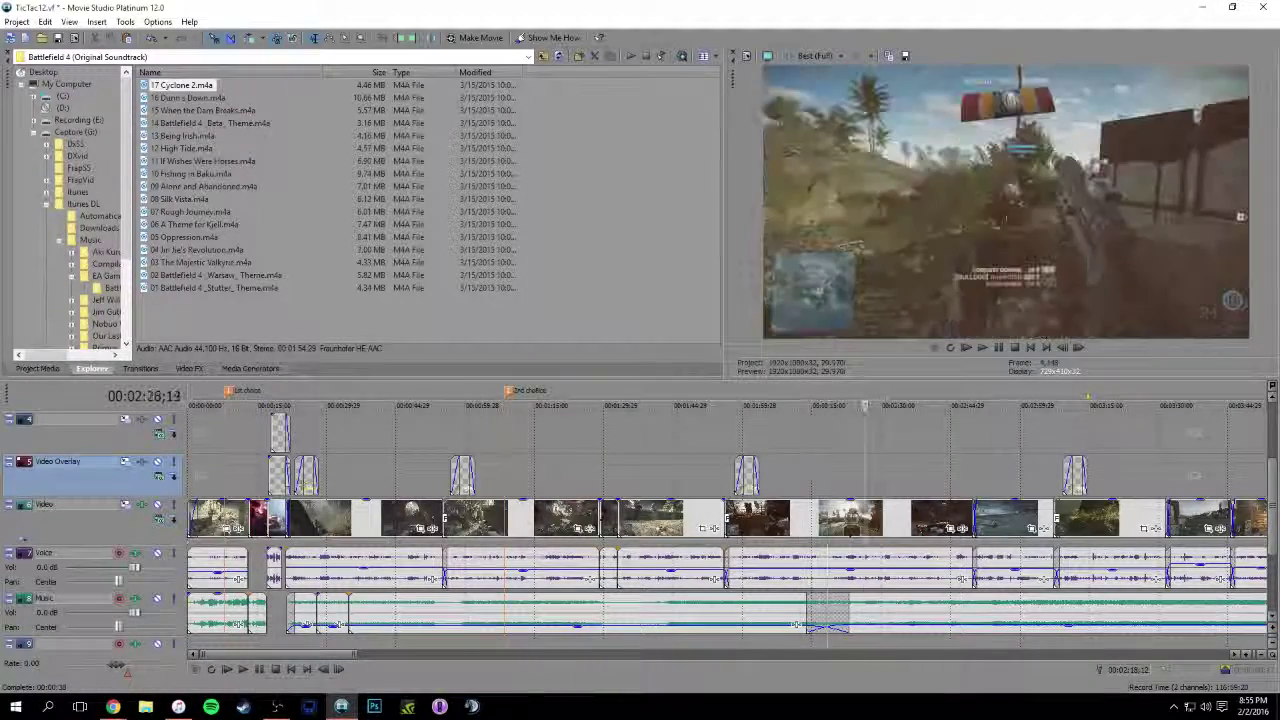
click(1018, 393)
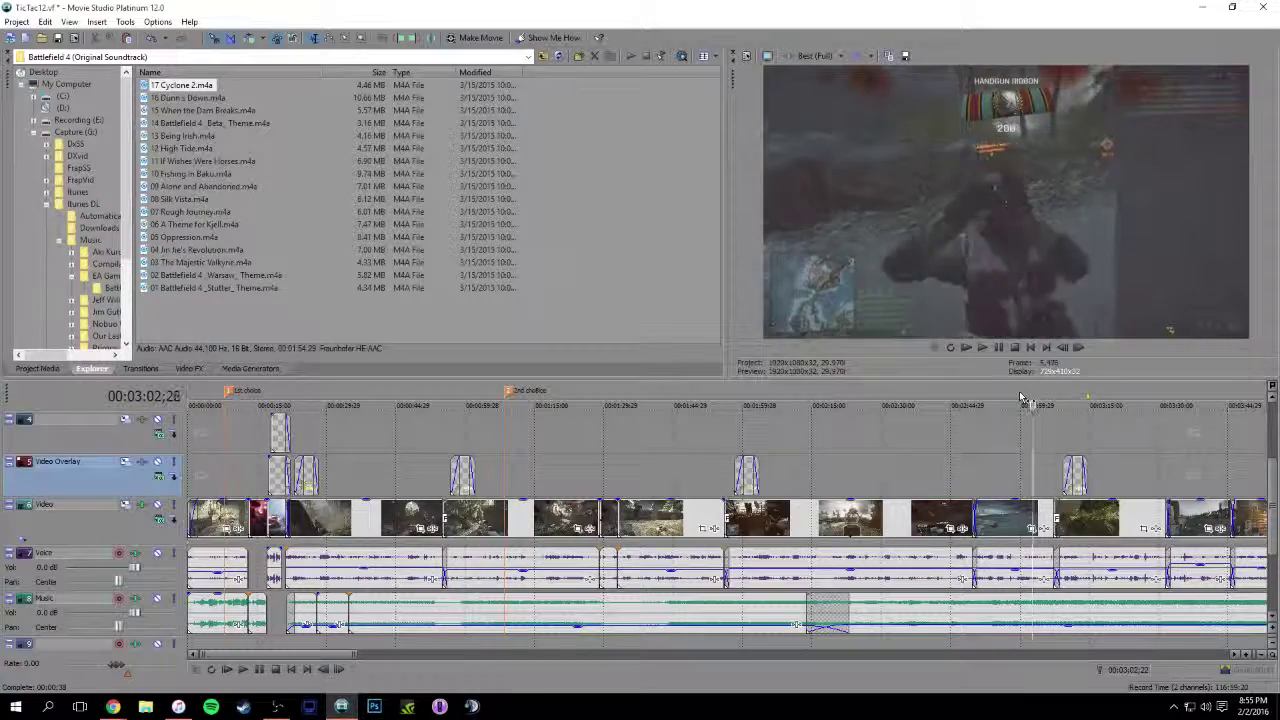
key(Left)
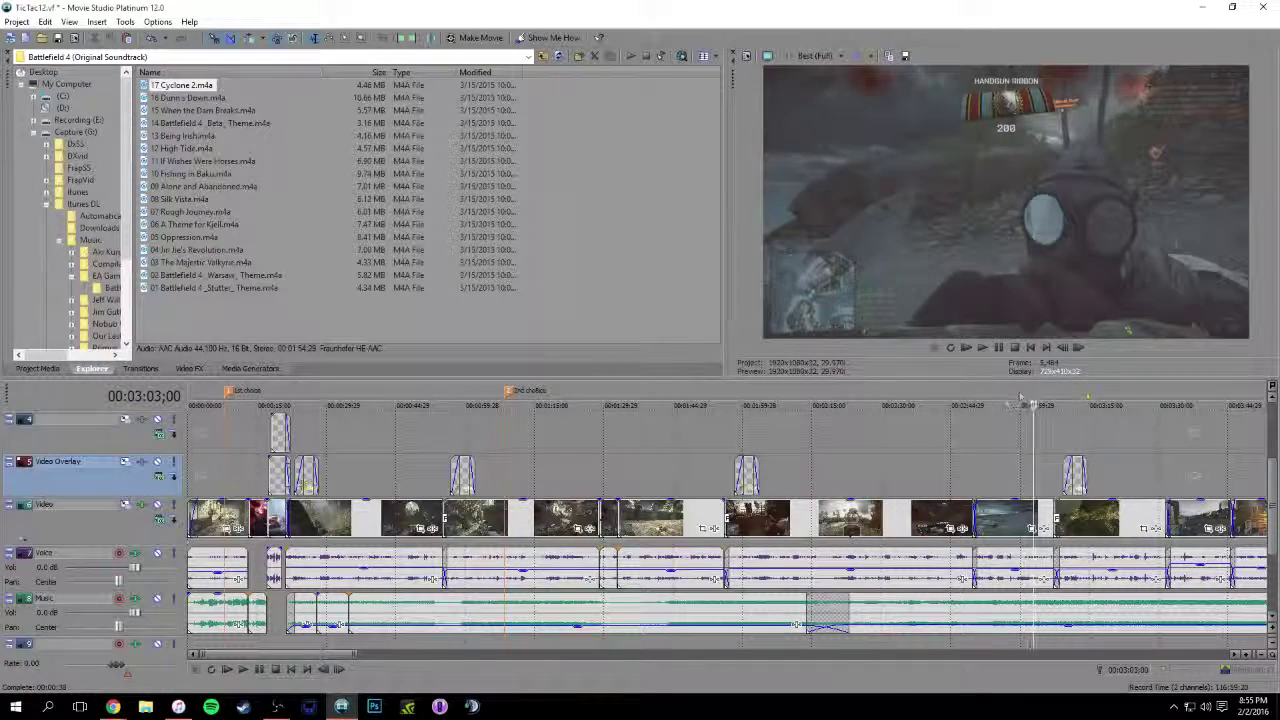
scroll(1006, 448, up, 3)
scroll(1012, 462, up, 1)
scroll(1012, 468, down, 1)
key(Left)
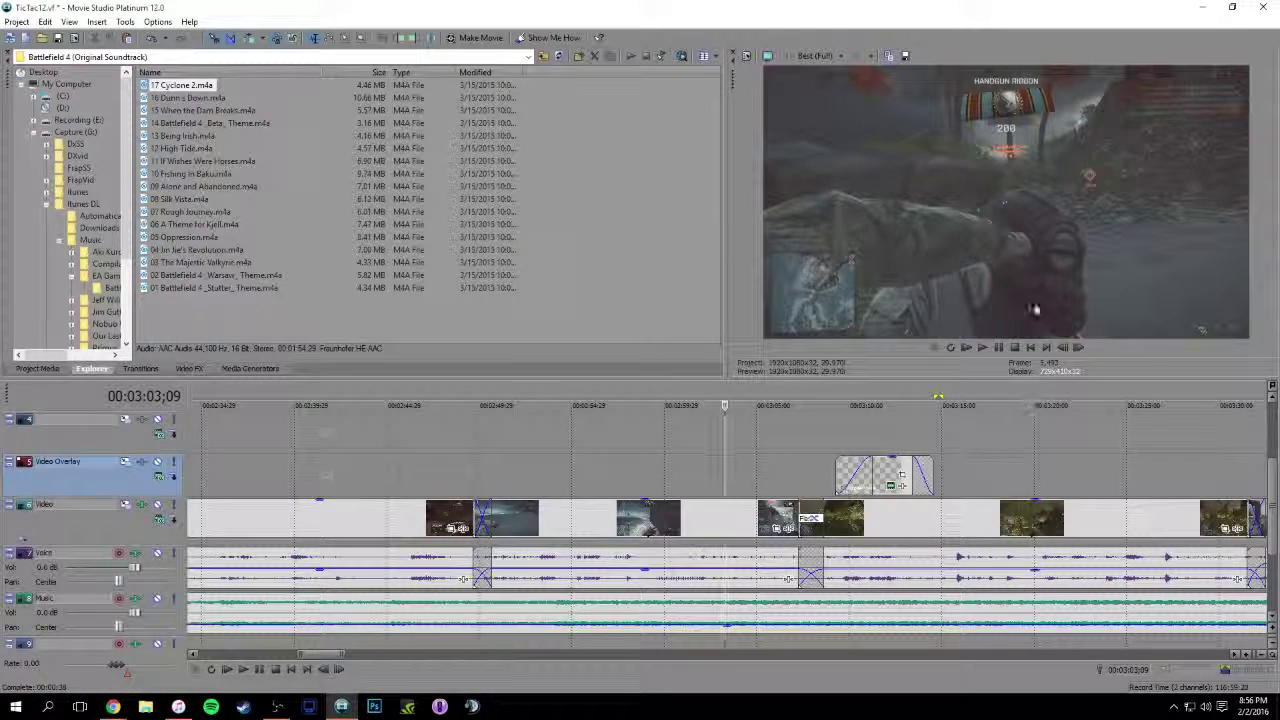
key(Up)
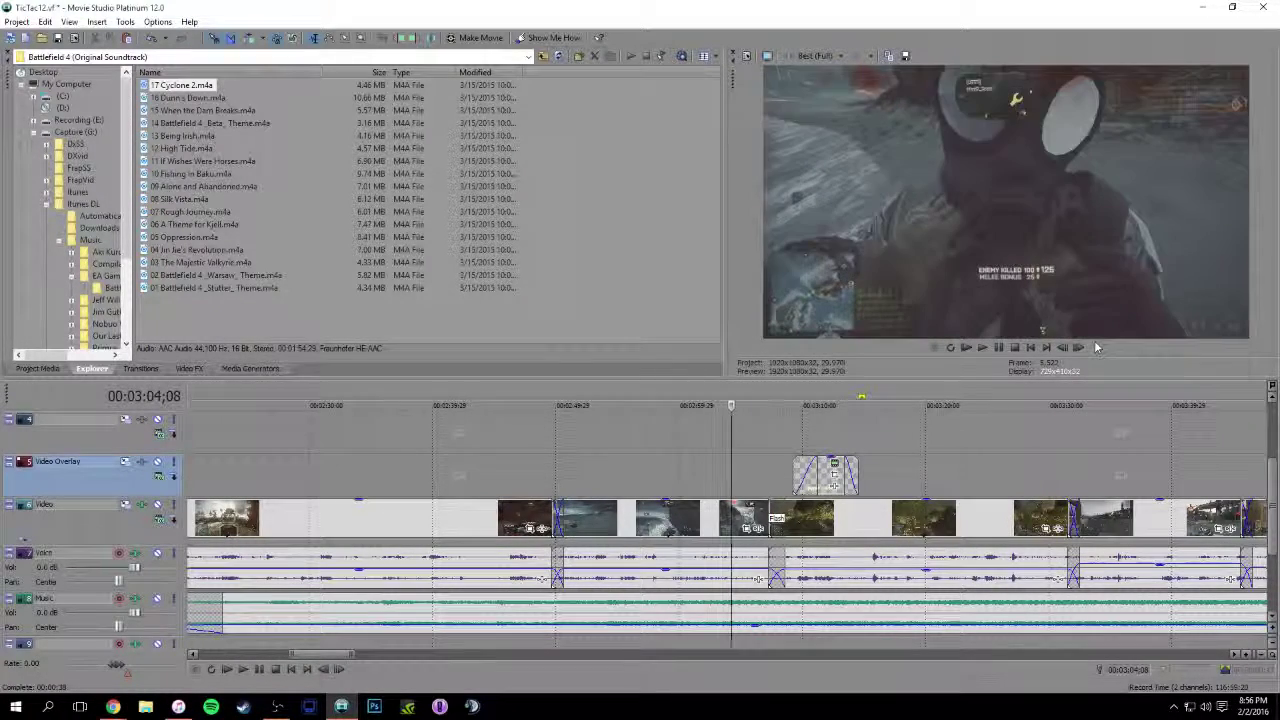
Examine the remaining gameplay from about 00:03:21 to 00:03:59 for further candidate stills
click(834, 400)
click(892, 386)
click(940, 388)
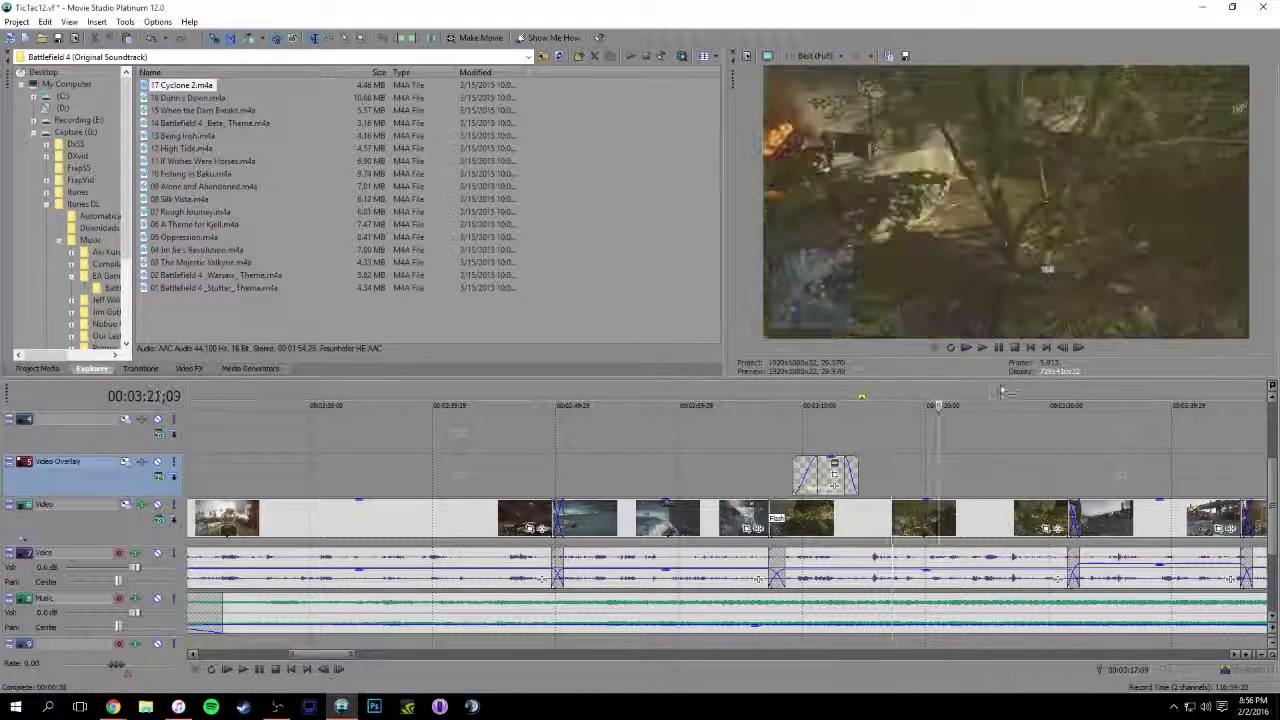
click(1007, 393)
scroll(1013, 399, down, 2)
click(766, 400)
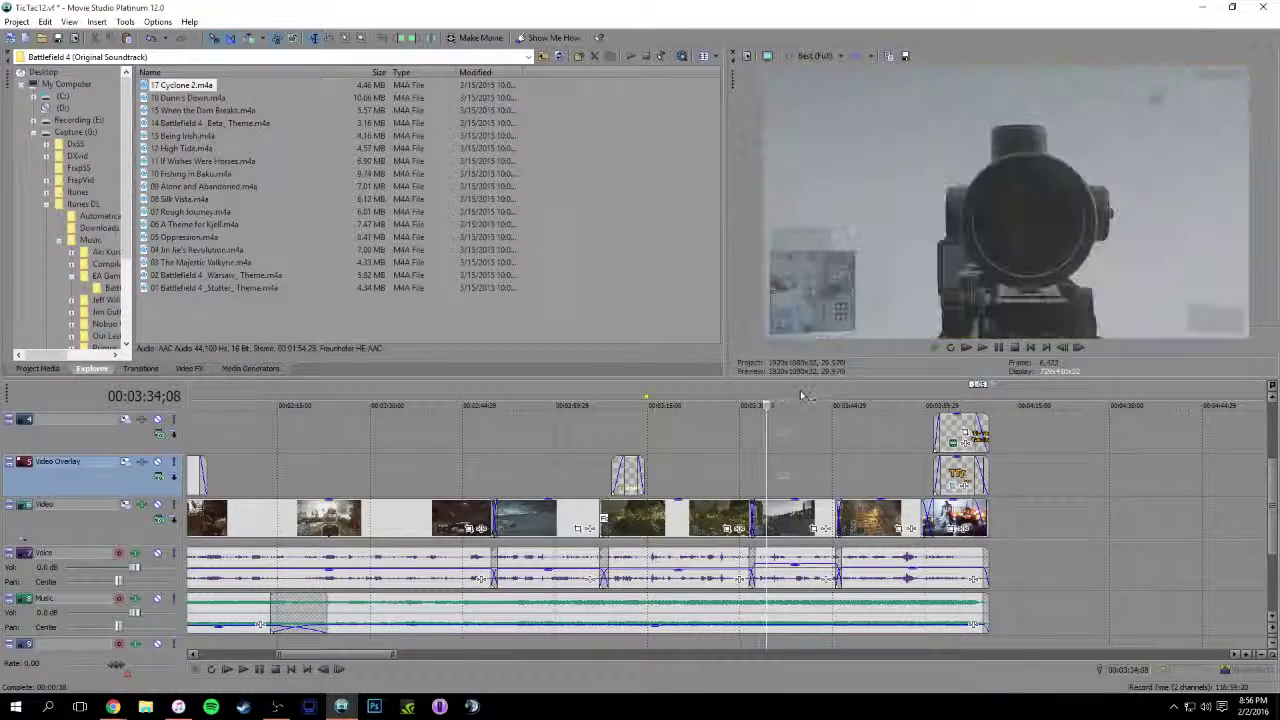
click(795, 404)
drag(795, 405, 926, 398)
scroll(696, 406, down, 2)
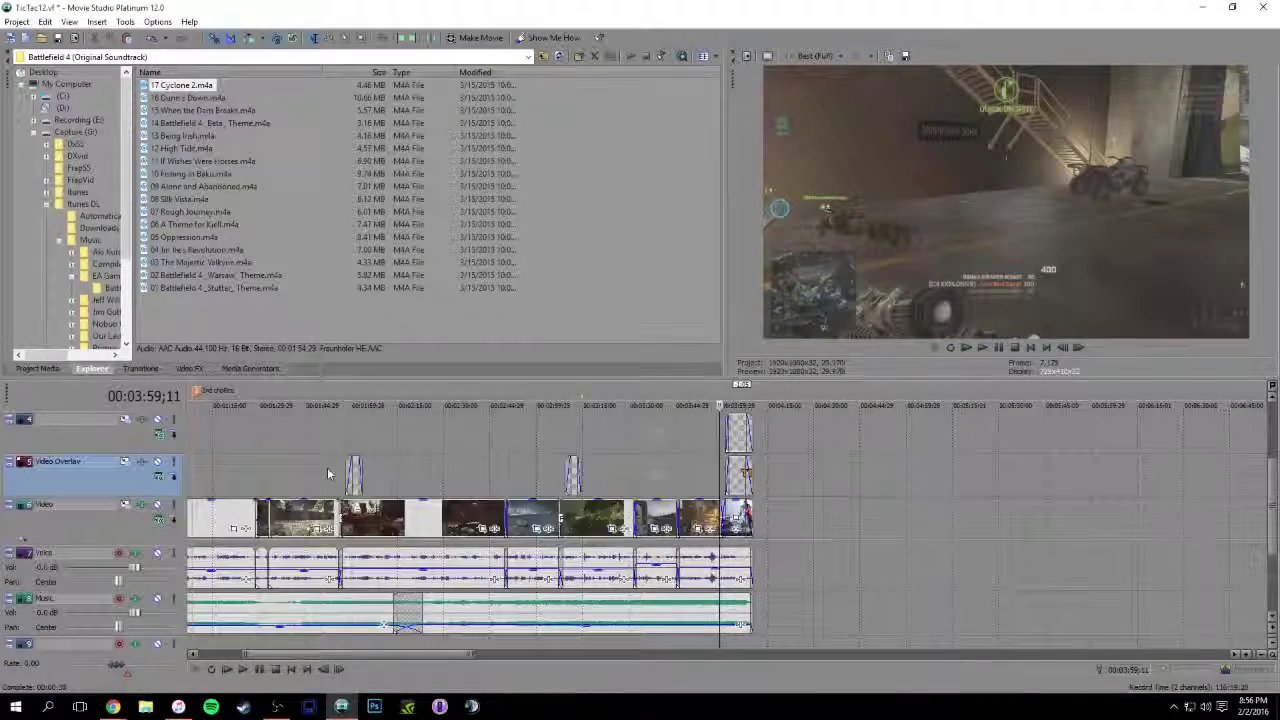
scroll(220, 402, down, 1)
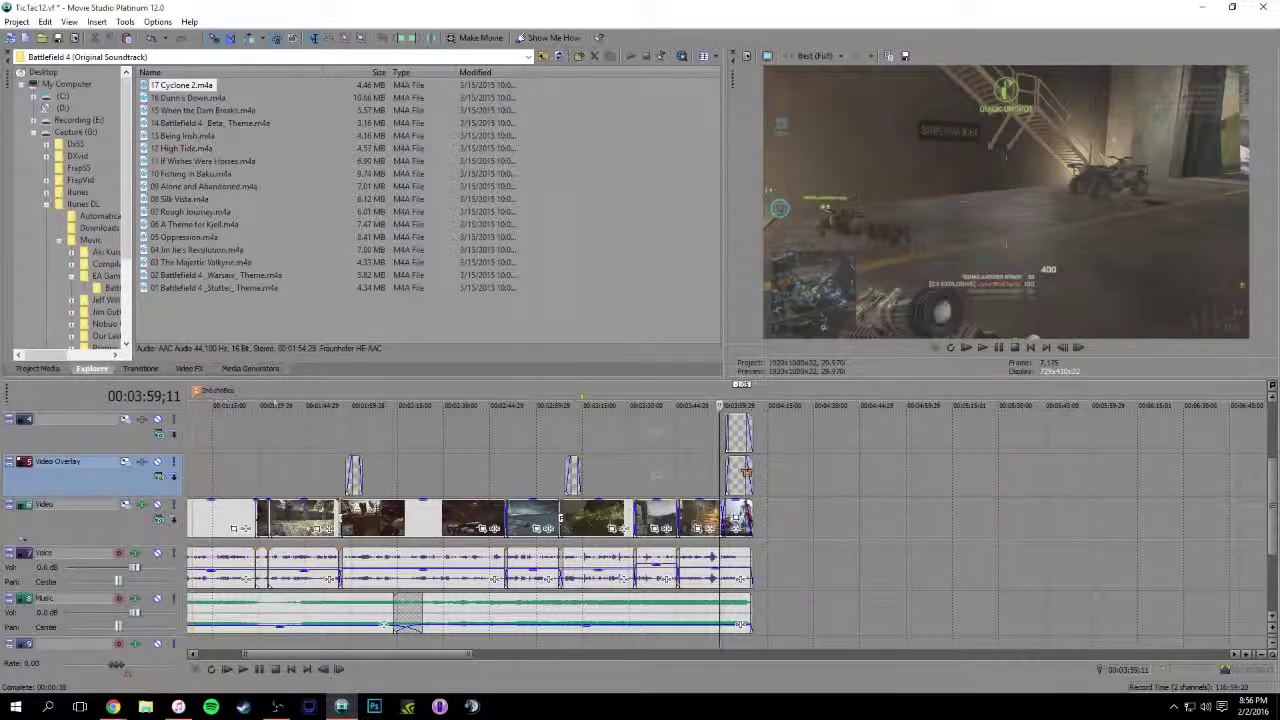
Paste the Triple Double title as a new copy of its source media onto the Video Overlay track, spanning the second-choice marker
click(250, 457)
scroll(285, 457, down, 4)
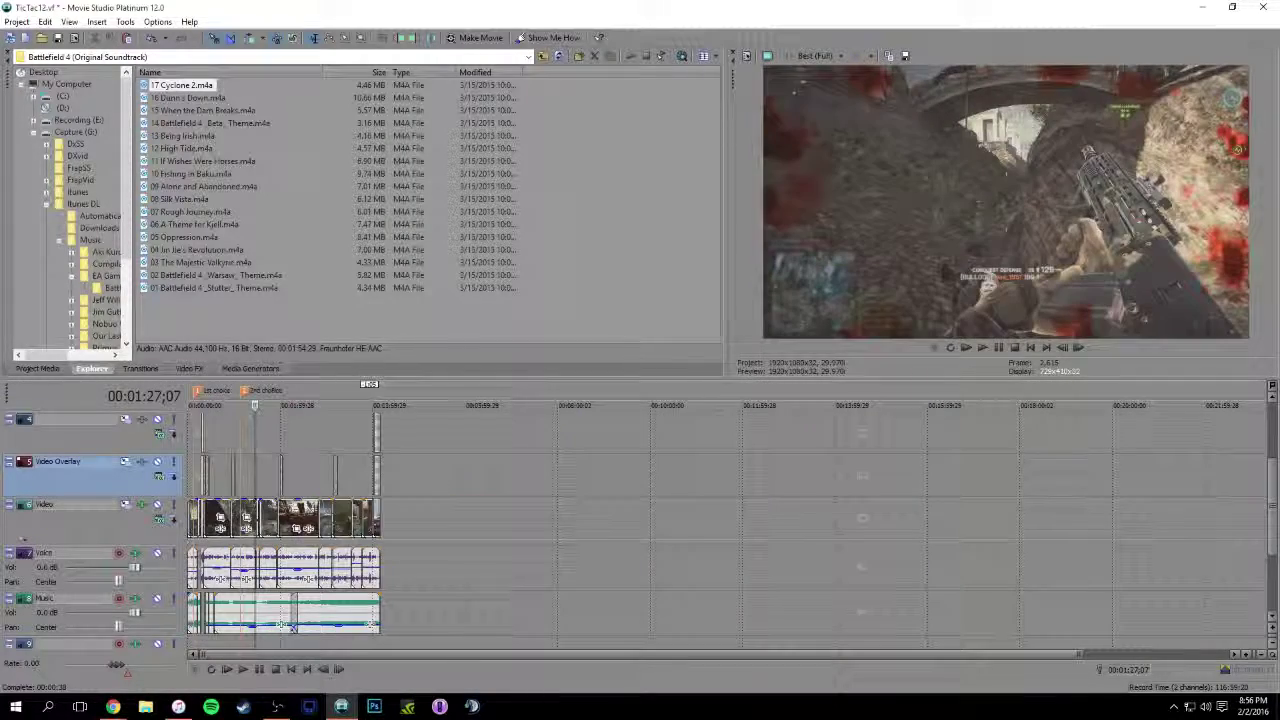
click(232, 430)
scroll(234, 430, up, 10)
scroll(854, 490, down, 1)
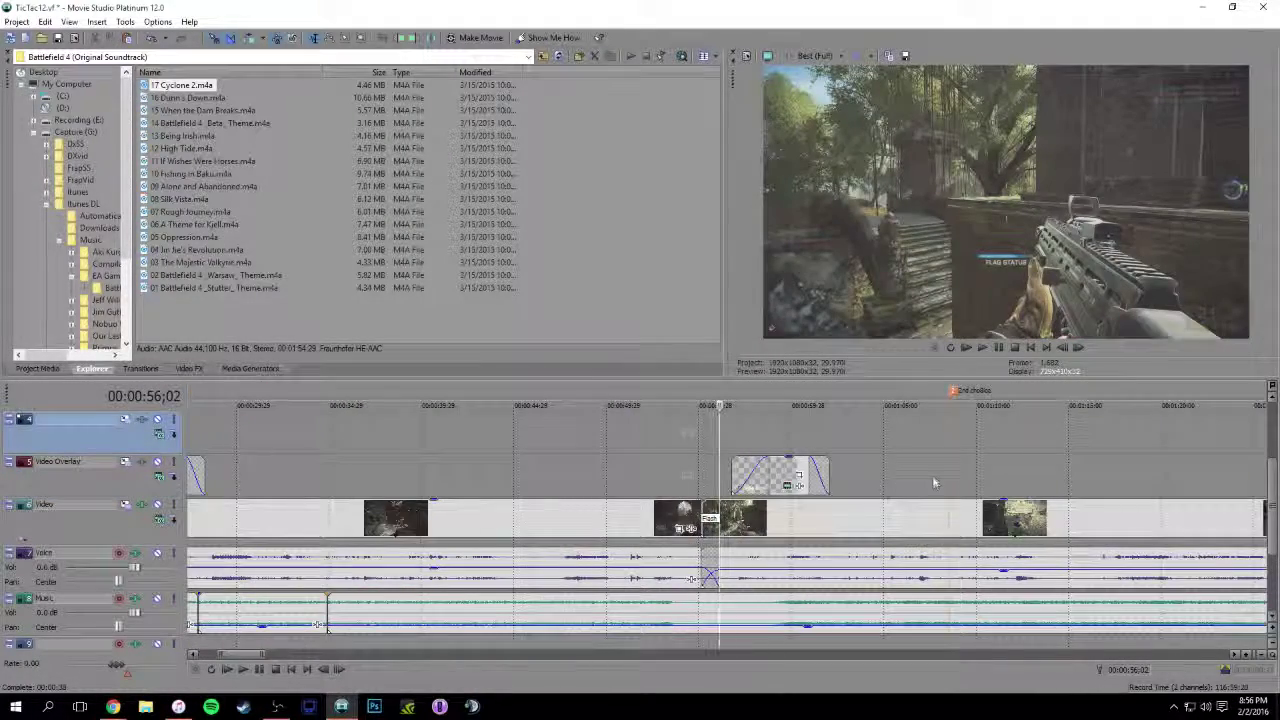
click(932, 476)
key(ctrl+v)
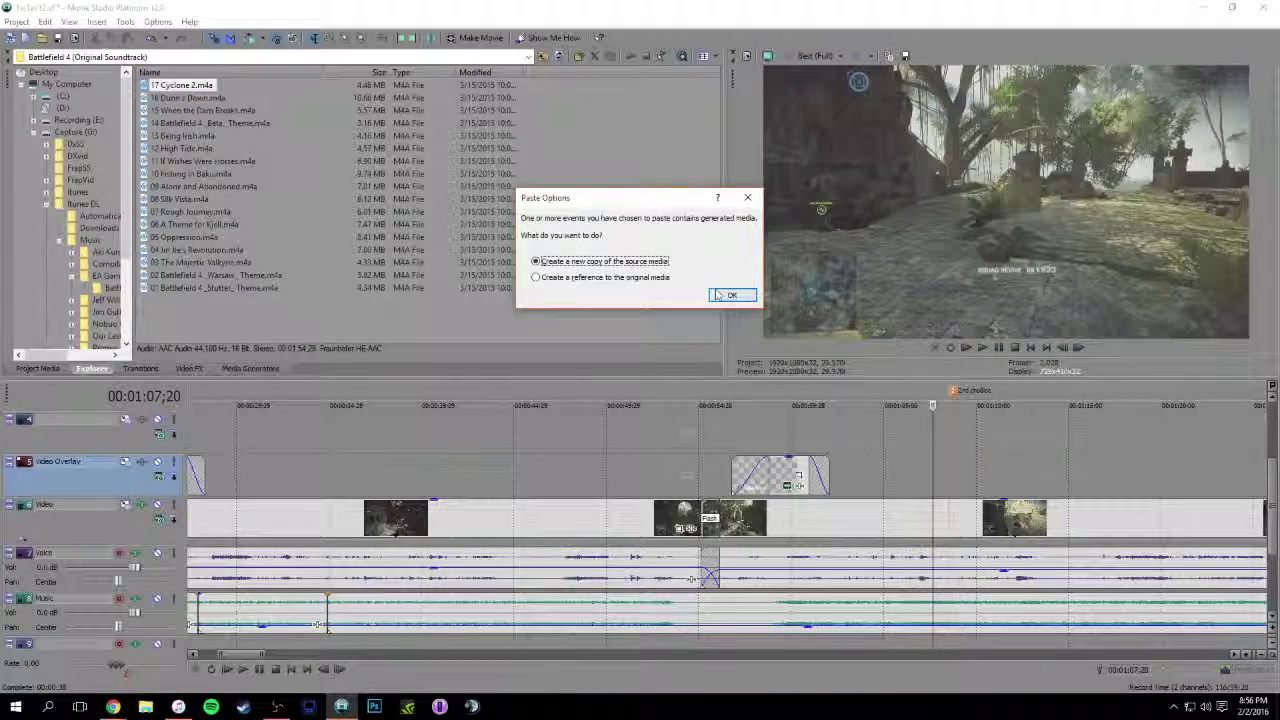
key(Return)
drag(954, 469, 951, 468)
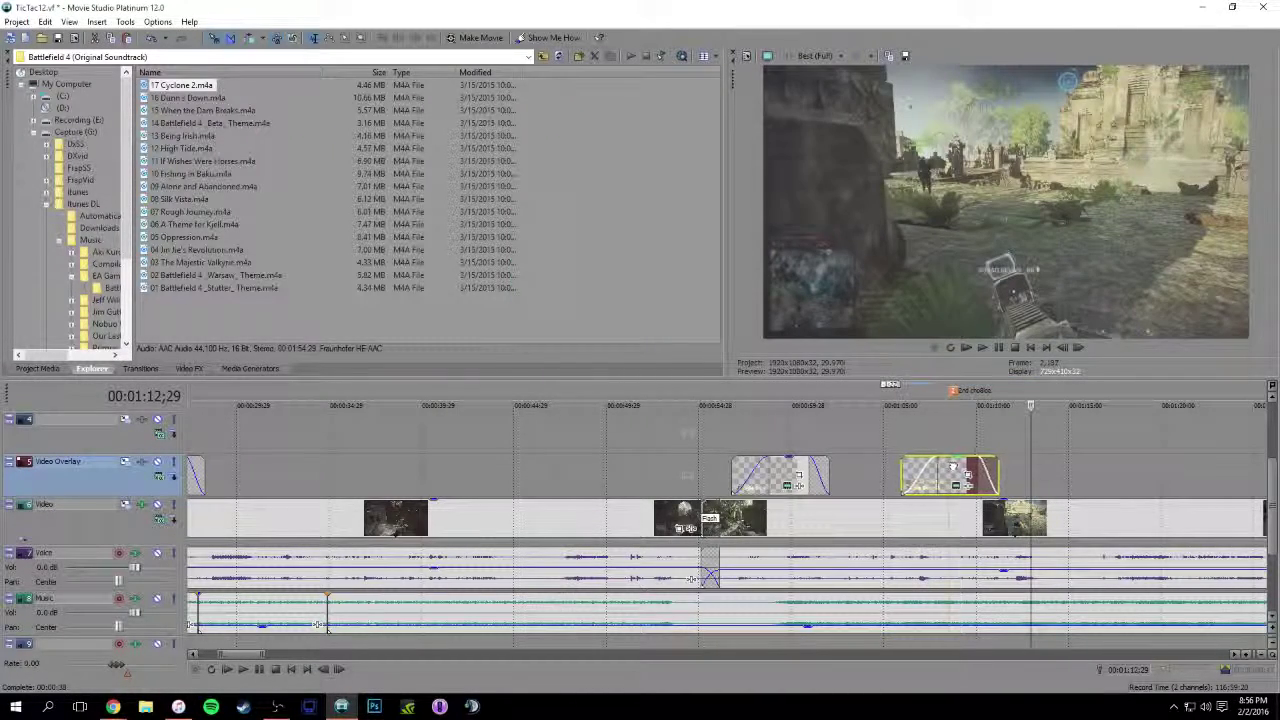
Save a snapshot of the titled frame at 00:01:08;16 to the Pictures folder as "TicTactic Triple2.jpg"
click(942, 388)
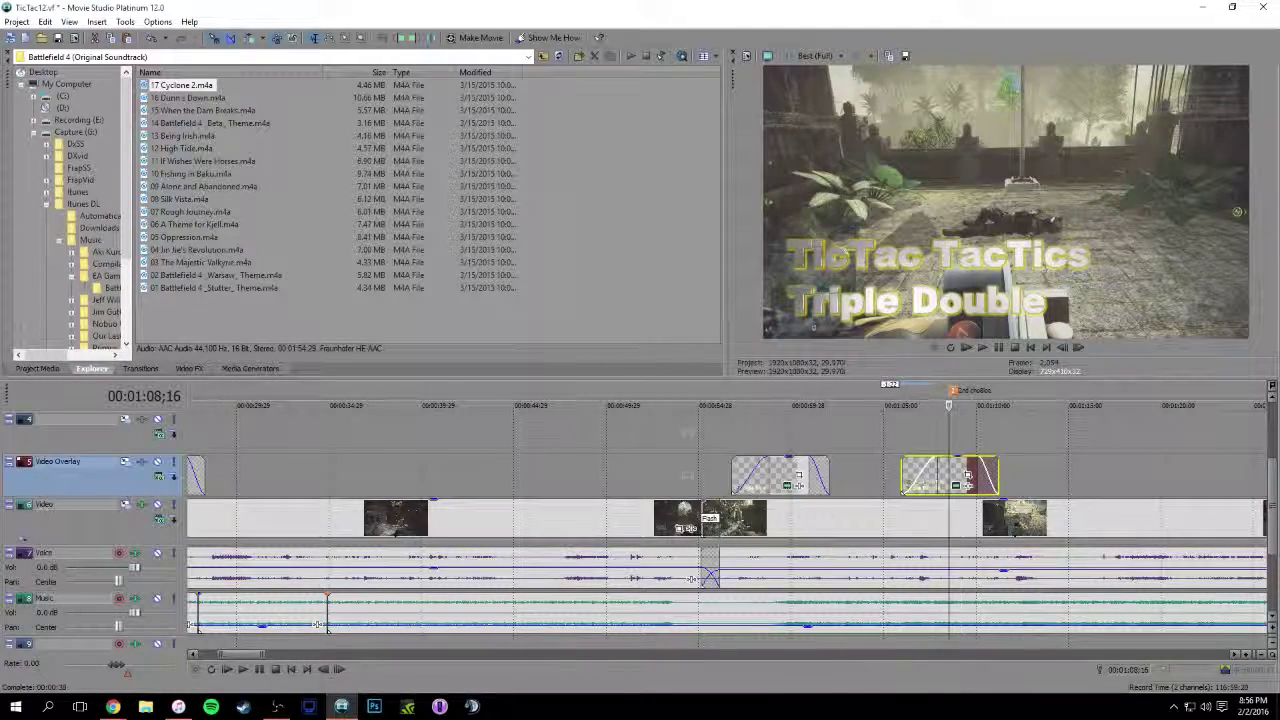
click(905, 56)
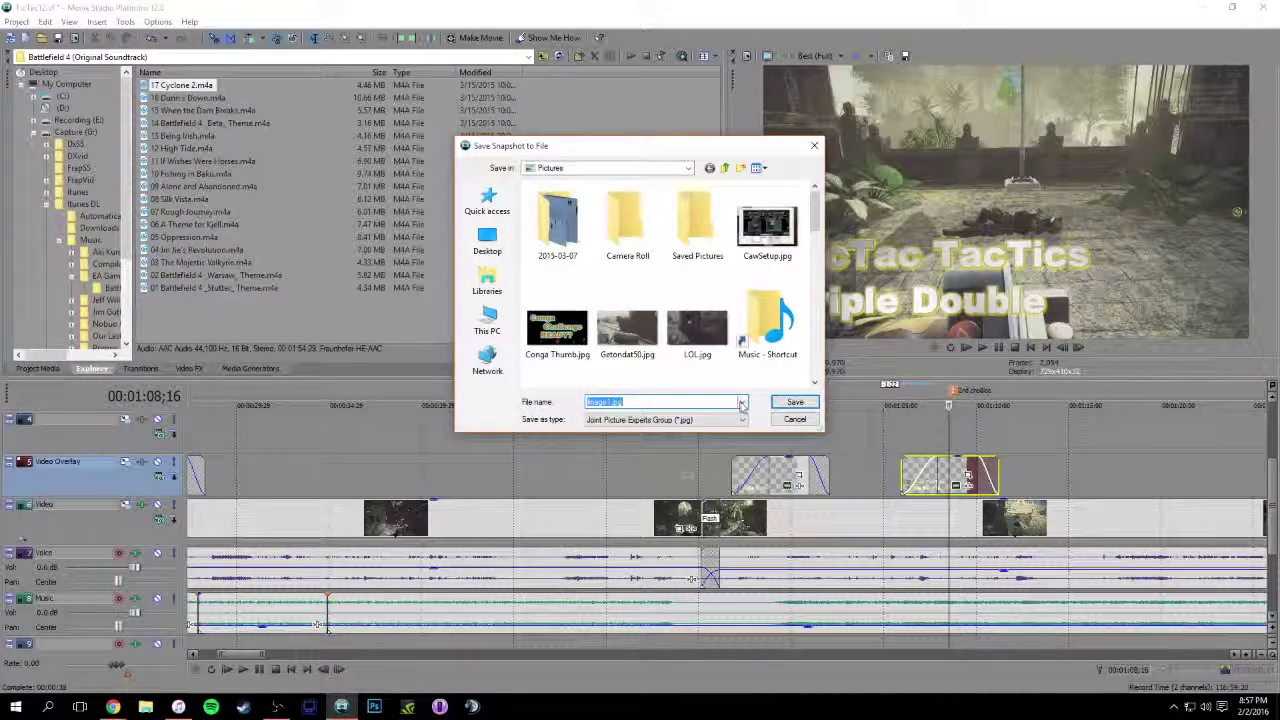
click(741, 404)
key(Left)
key(Left)
key(Left)
key(BackSpace)
key(BackSpace)
key(BackSpace)
key(BackSpace)
key(BackSpace)
key(BackSpace)
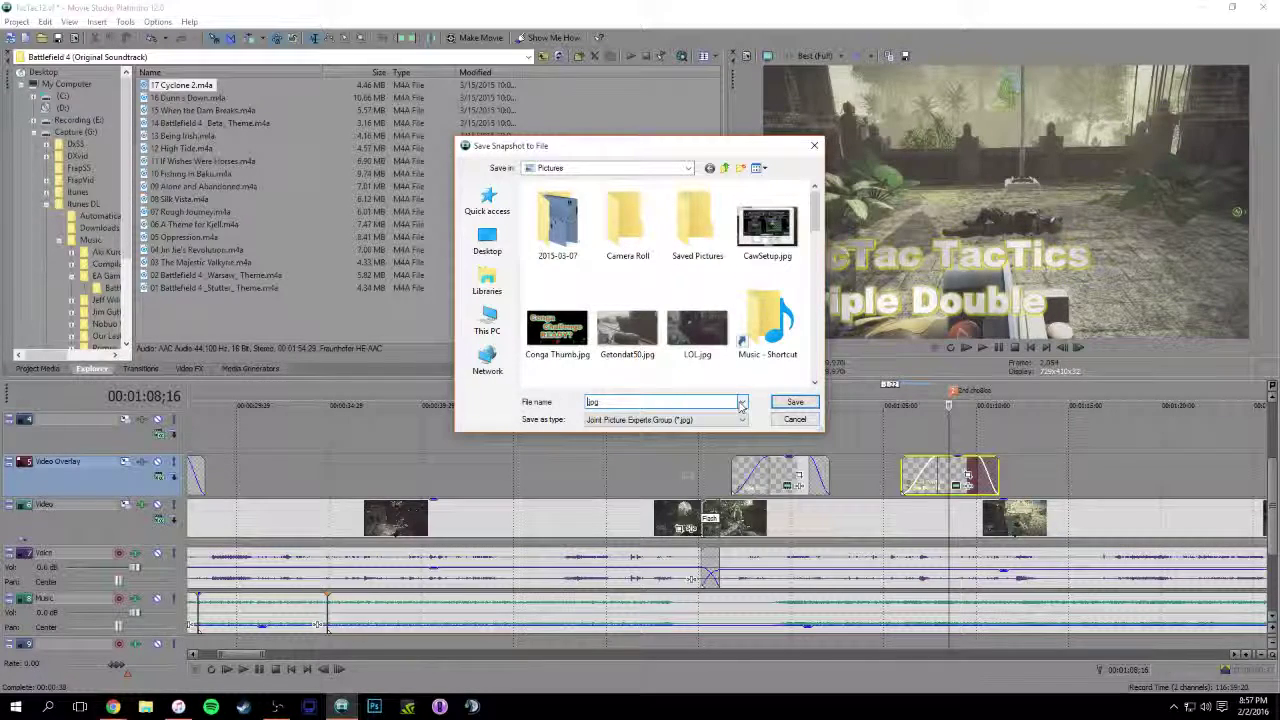
text(Tic)
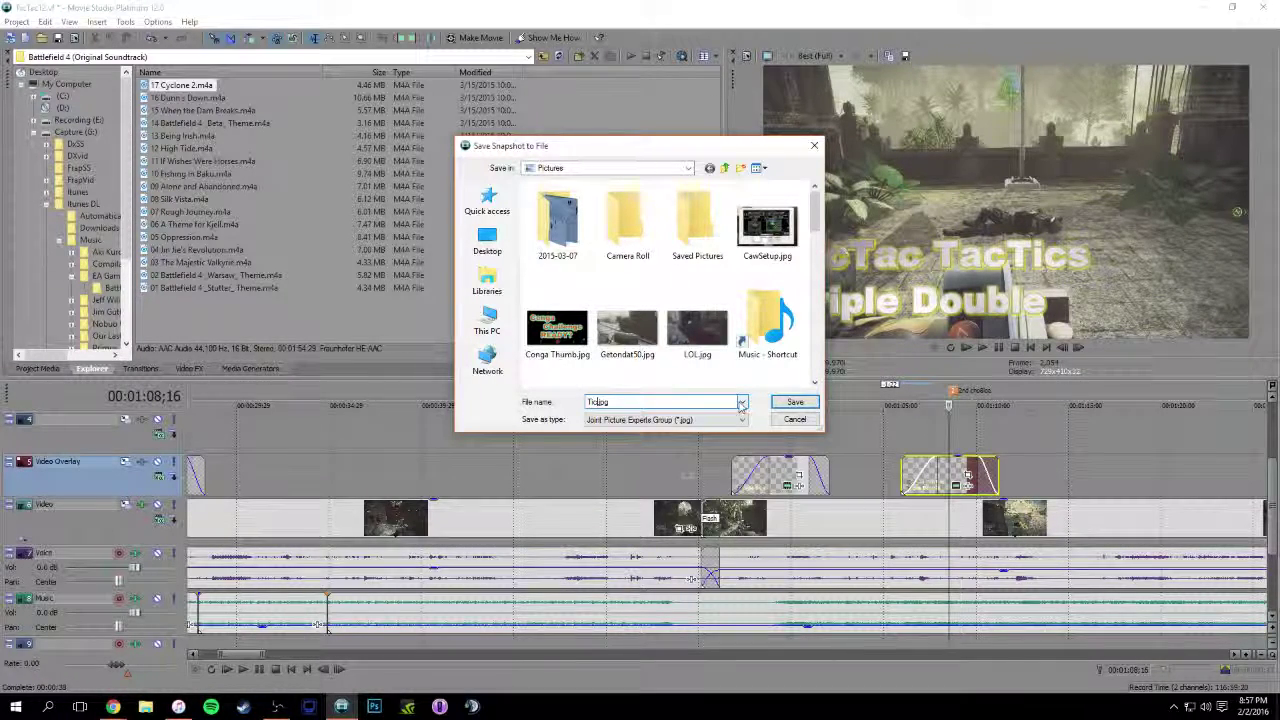
text(Tactic)
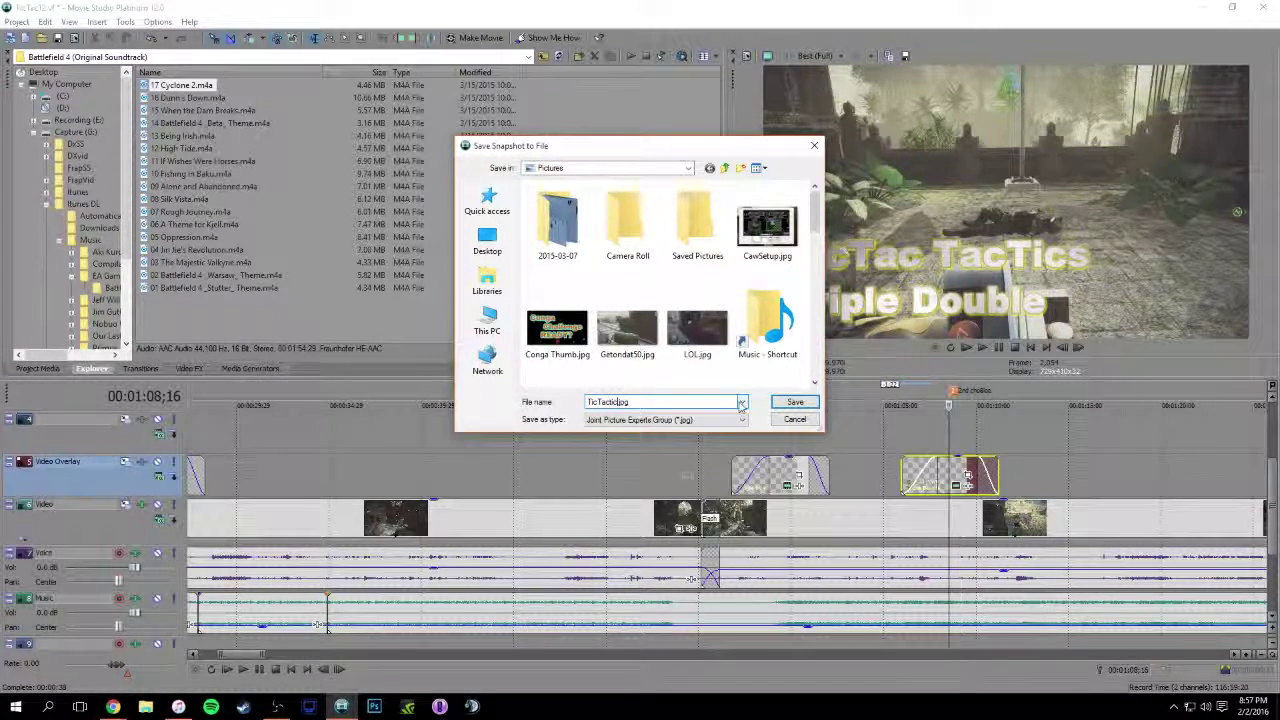
text( Trip)
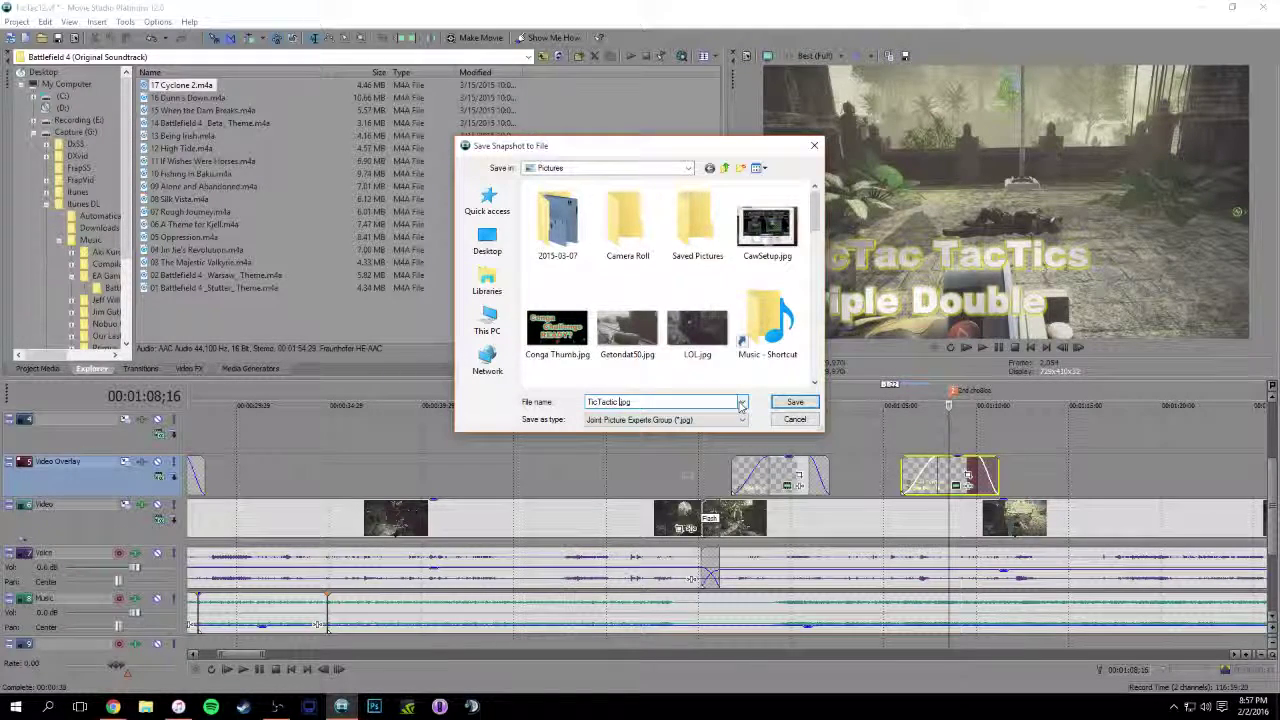
text(l)
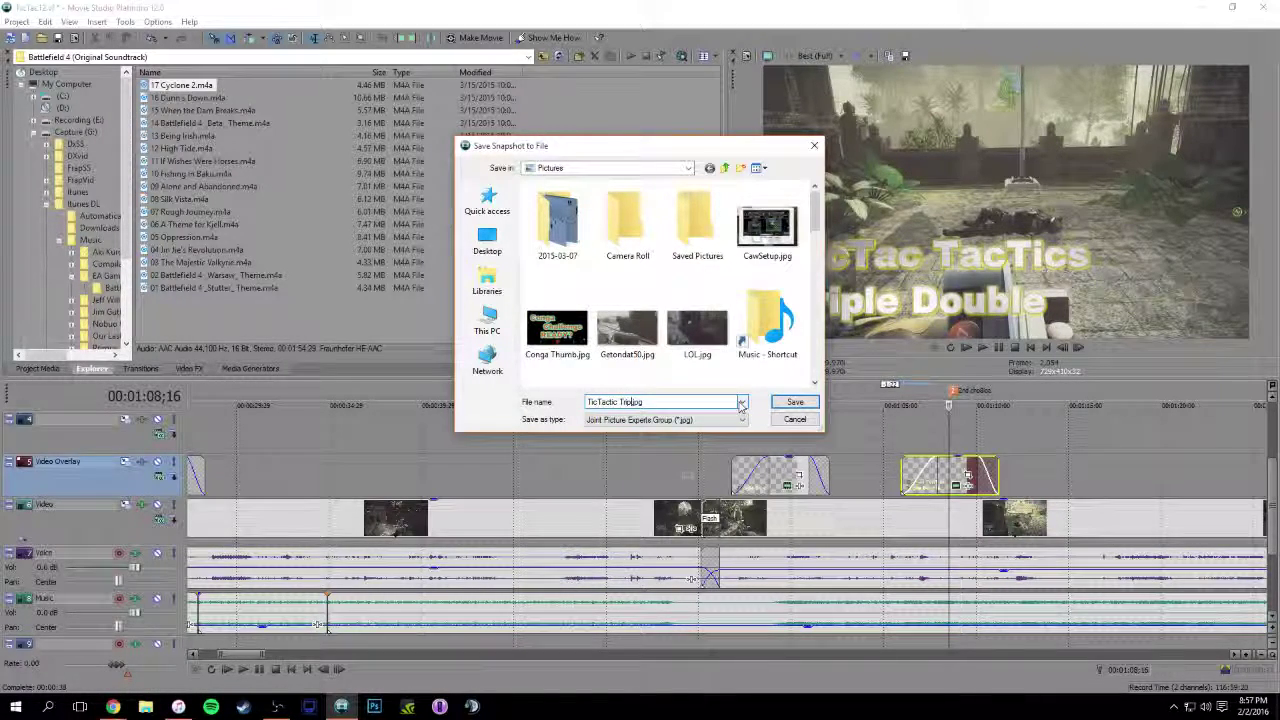
text(e2)
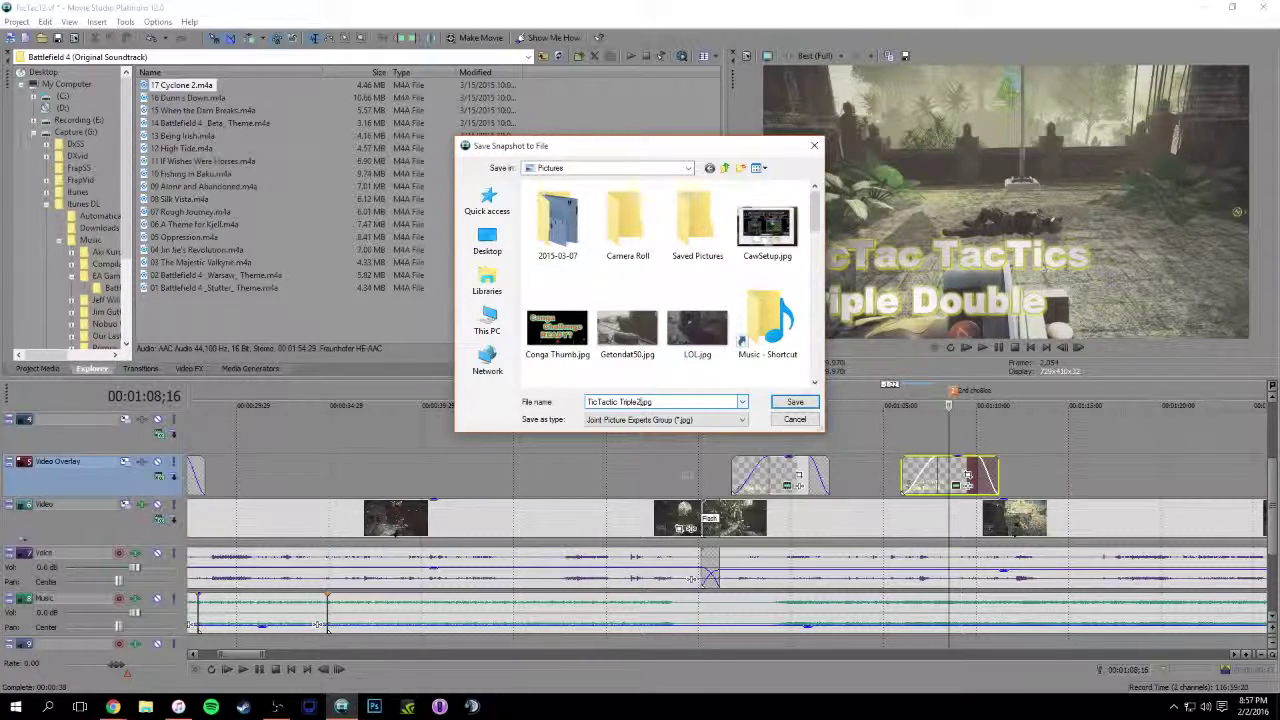
key(Return)
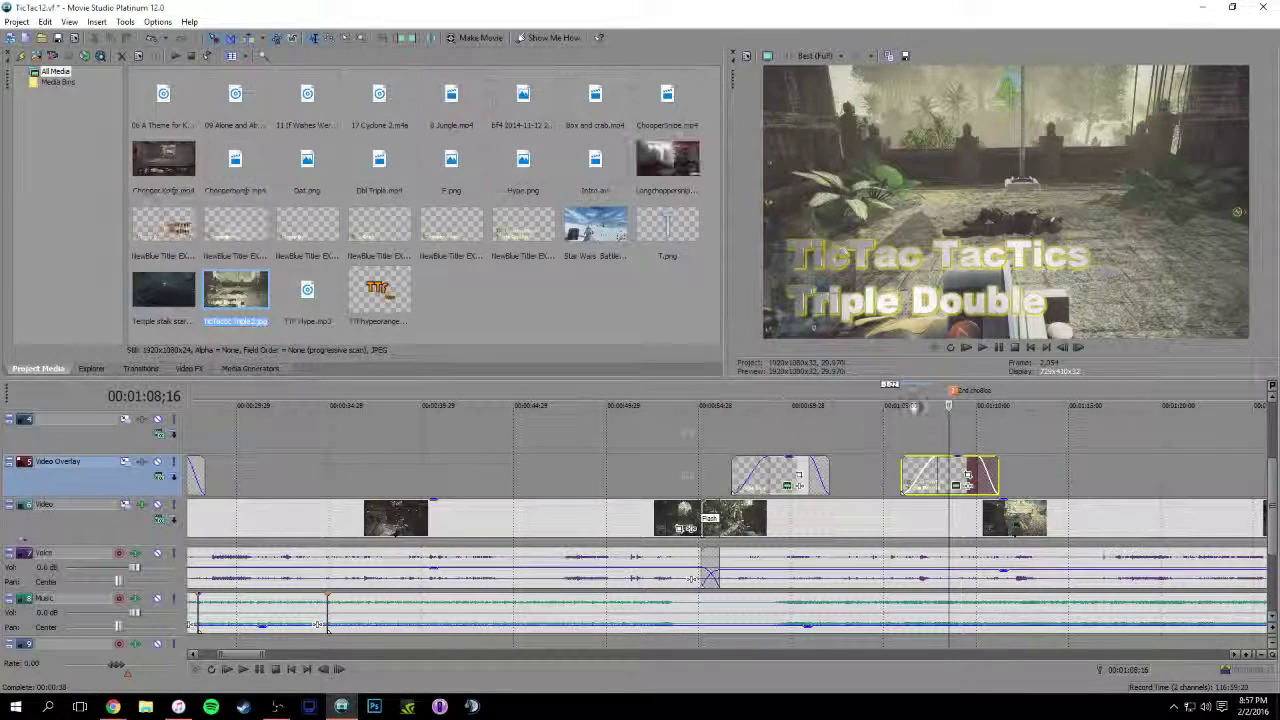
Delete the pasted title copy at the second-choice marker and save the project
click(958, 470)
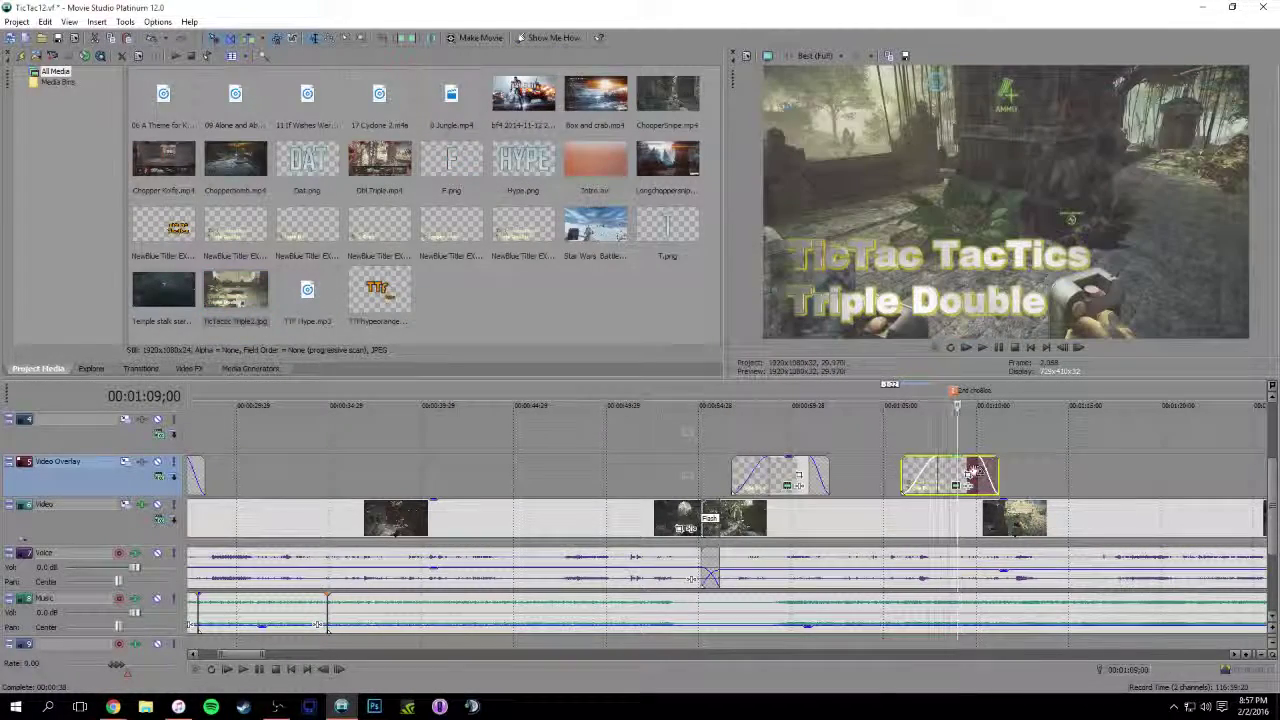
key(Delete)
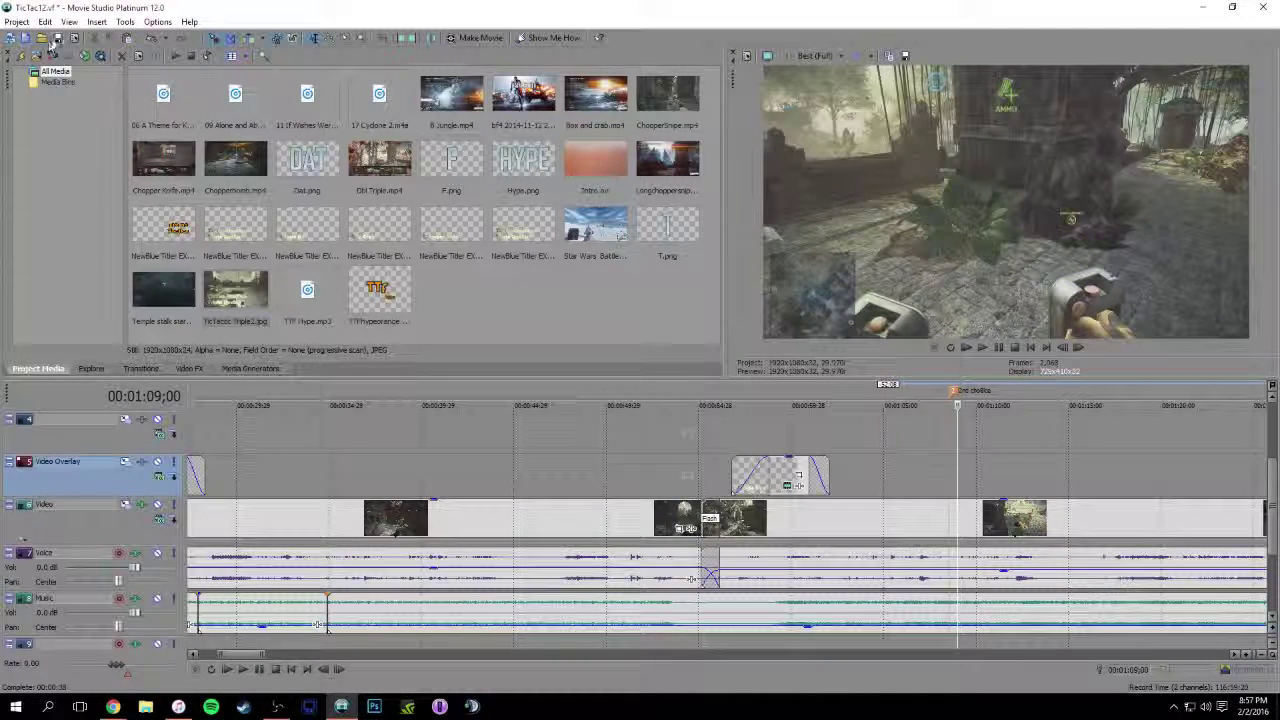
key(ctrl+s)
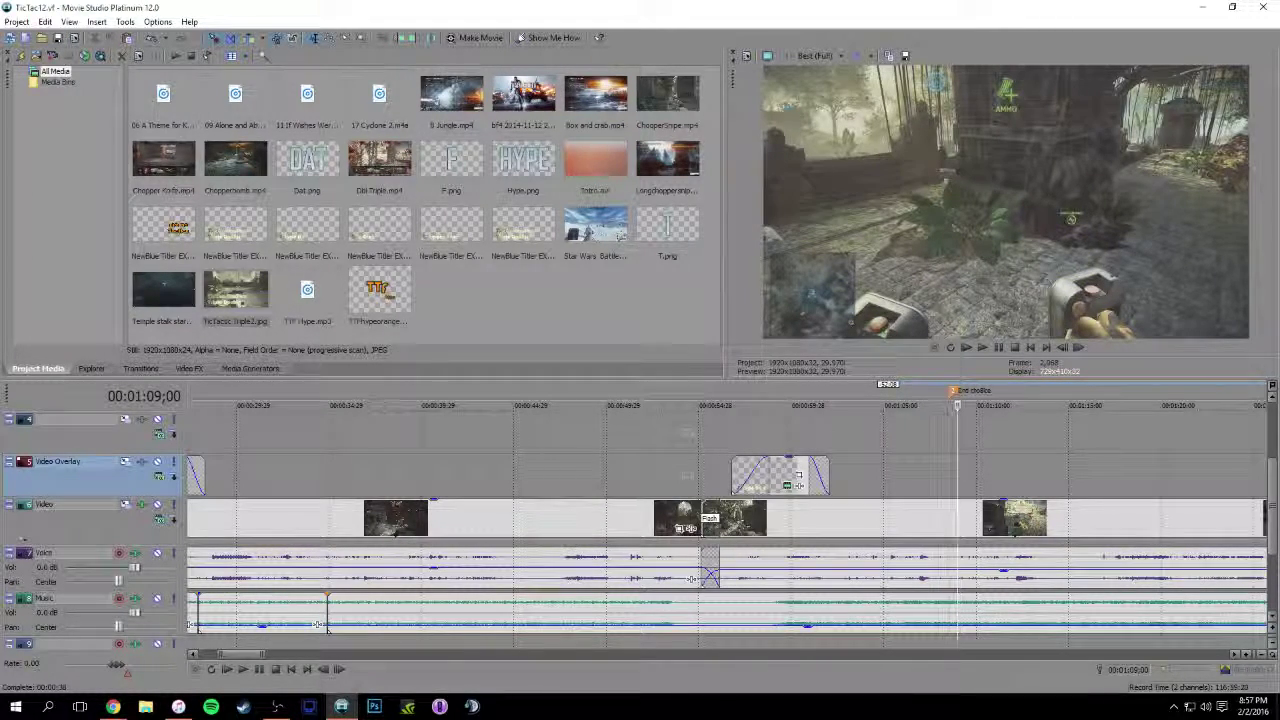
Return to the start of the timeline, restart Movie Studio Platinum and reopen the TicTac12 project
scroll(393, 405, down, 8)
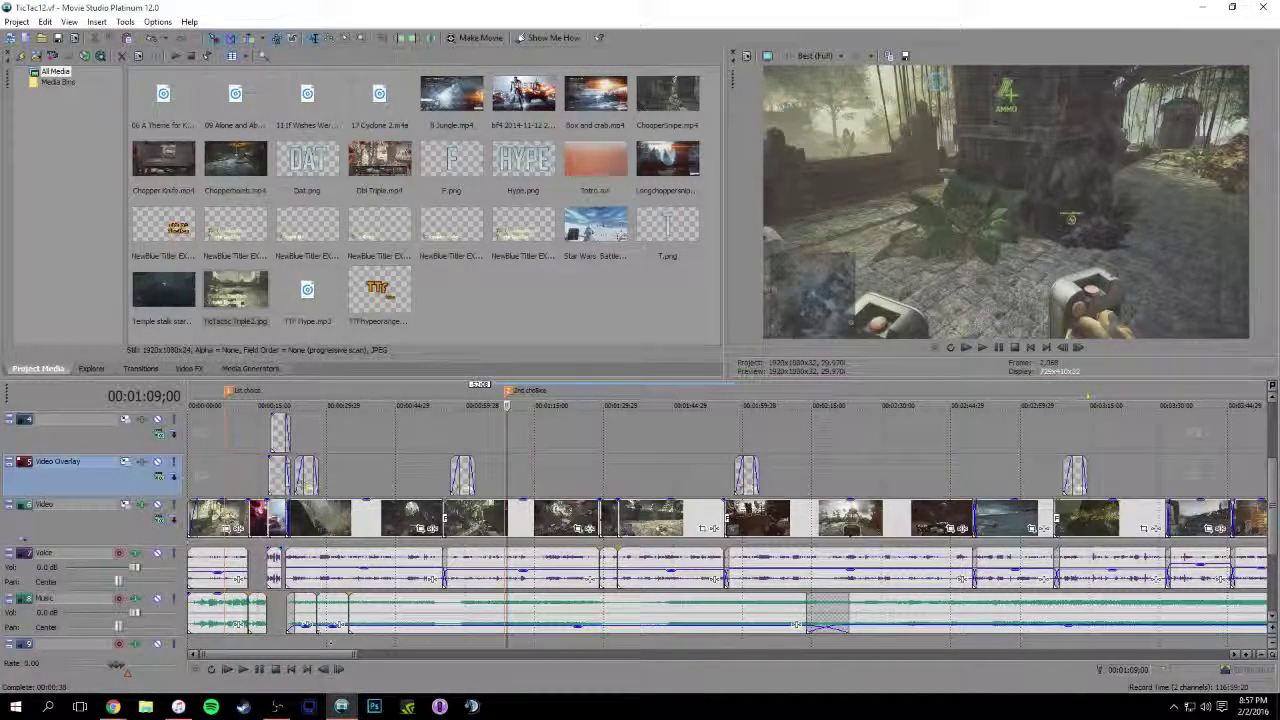
click(291, 669)
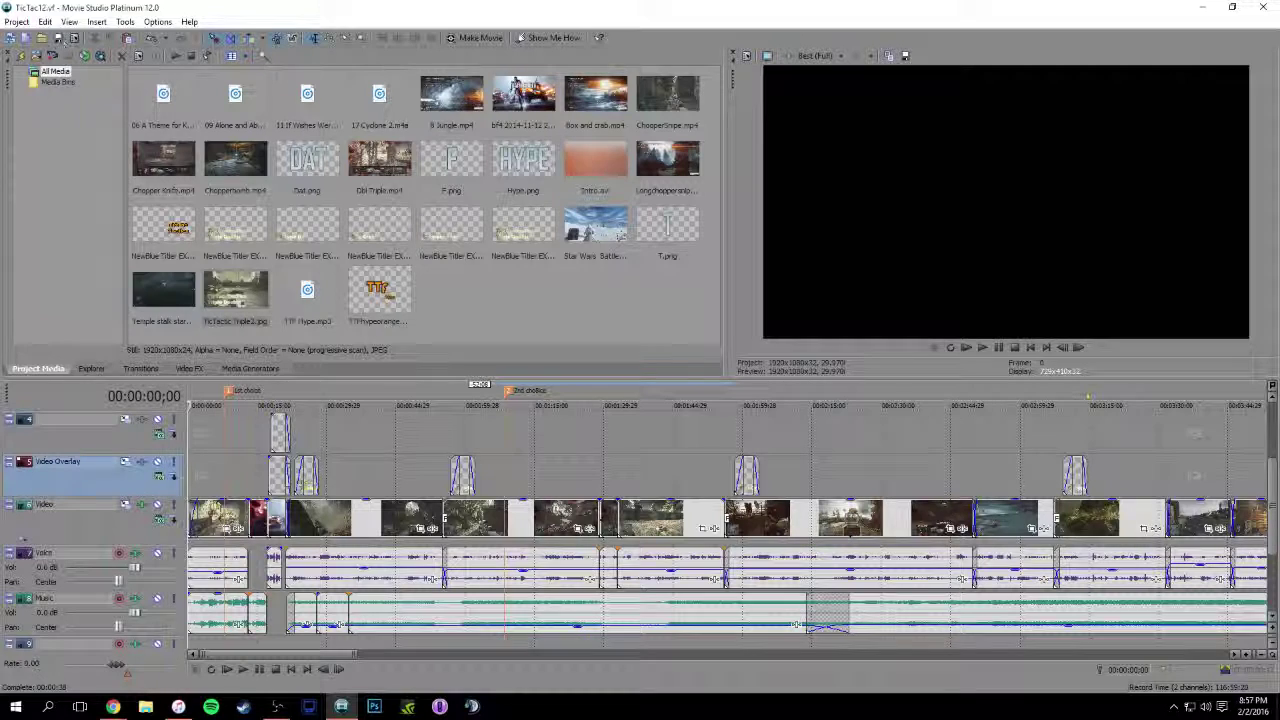
click(1263, 7)
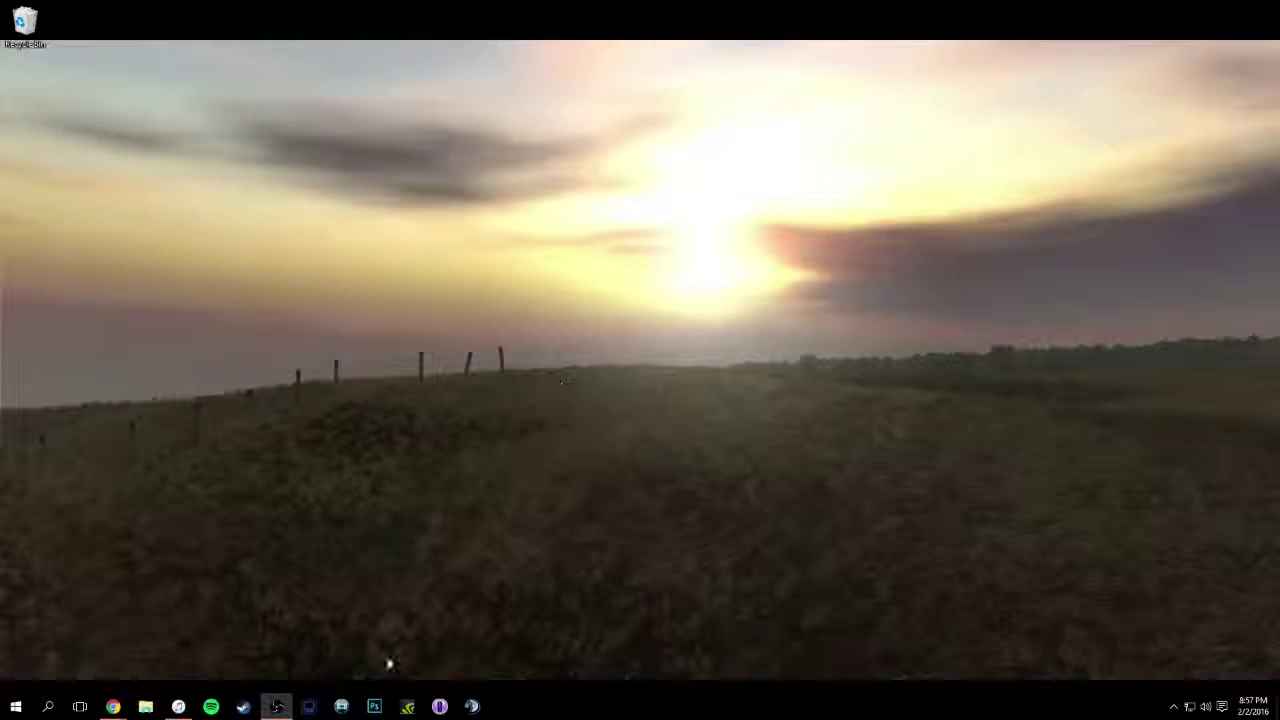
click(345, 706)
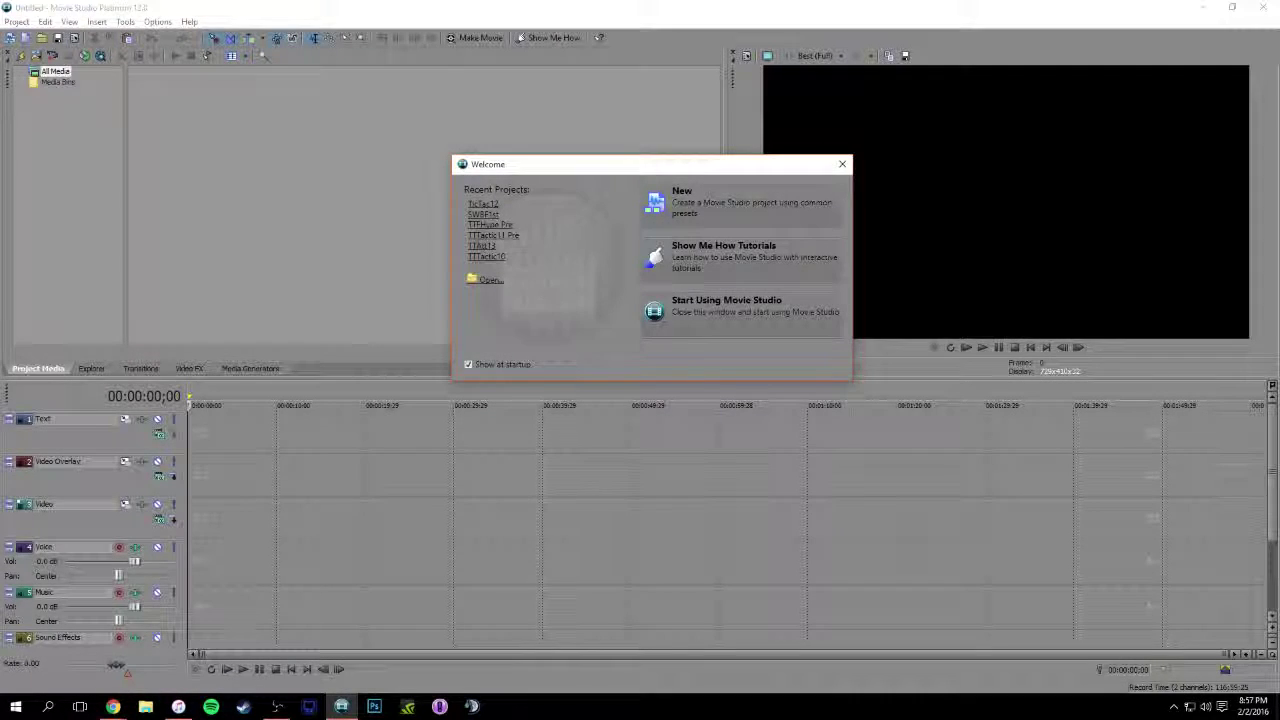
click(488, 205)
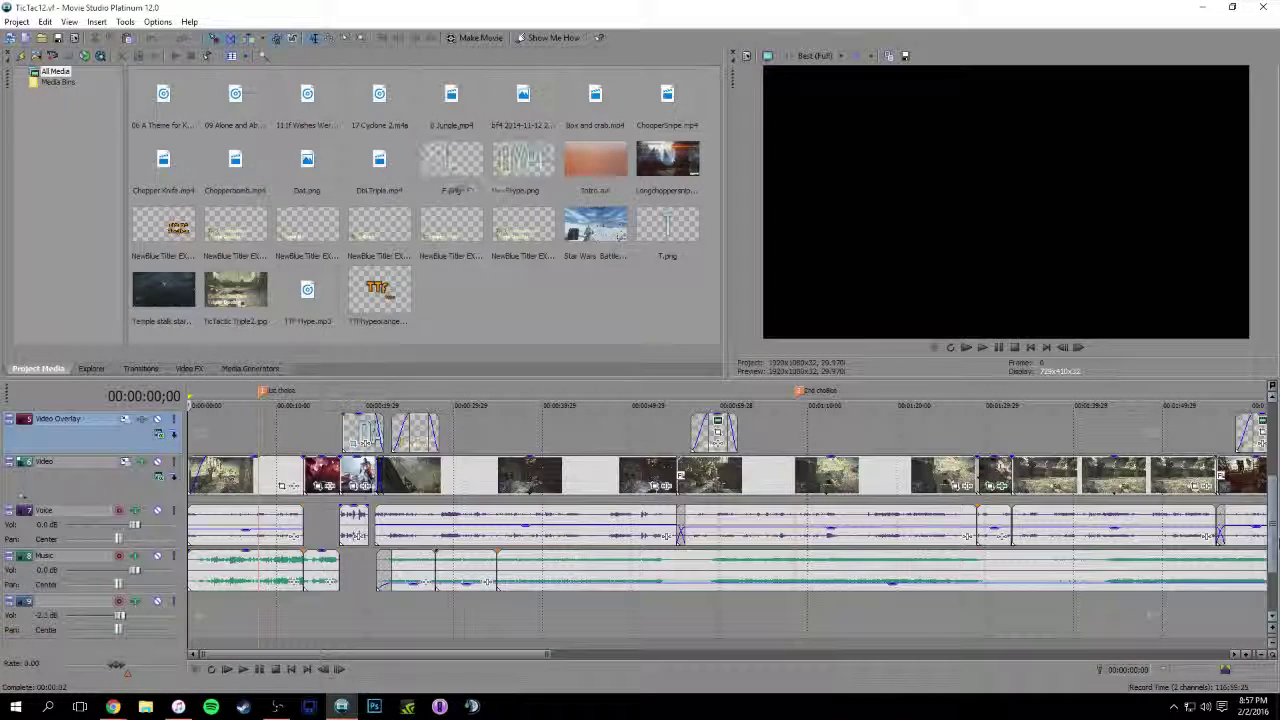
Add a Levels effect with the Computer RGB to Studio RGB preset to the Video track
click(190, 369)
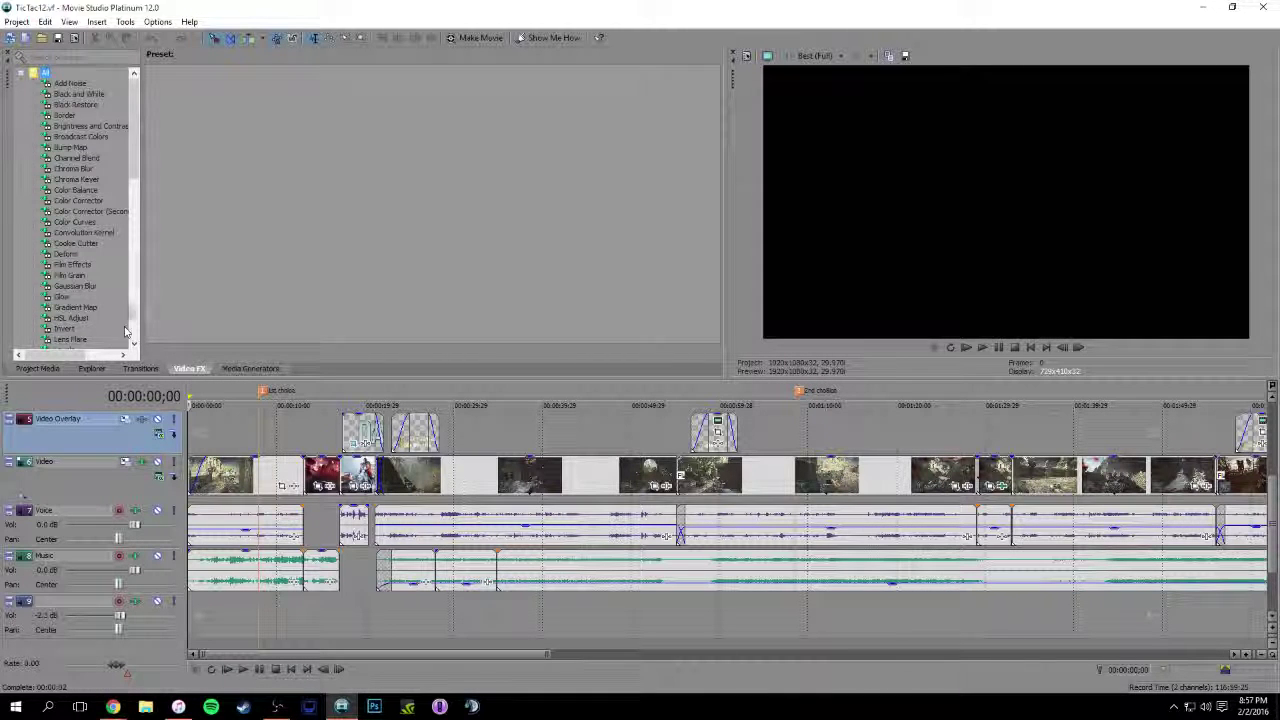
click(82, 347)
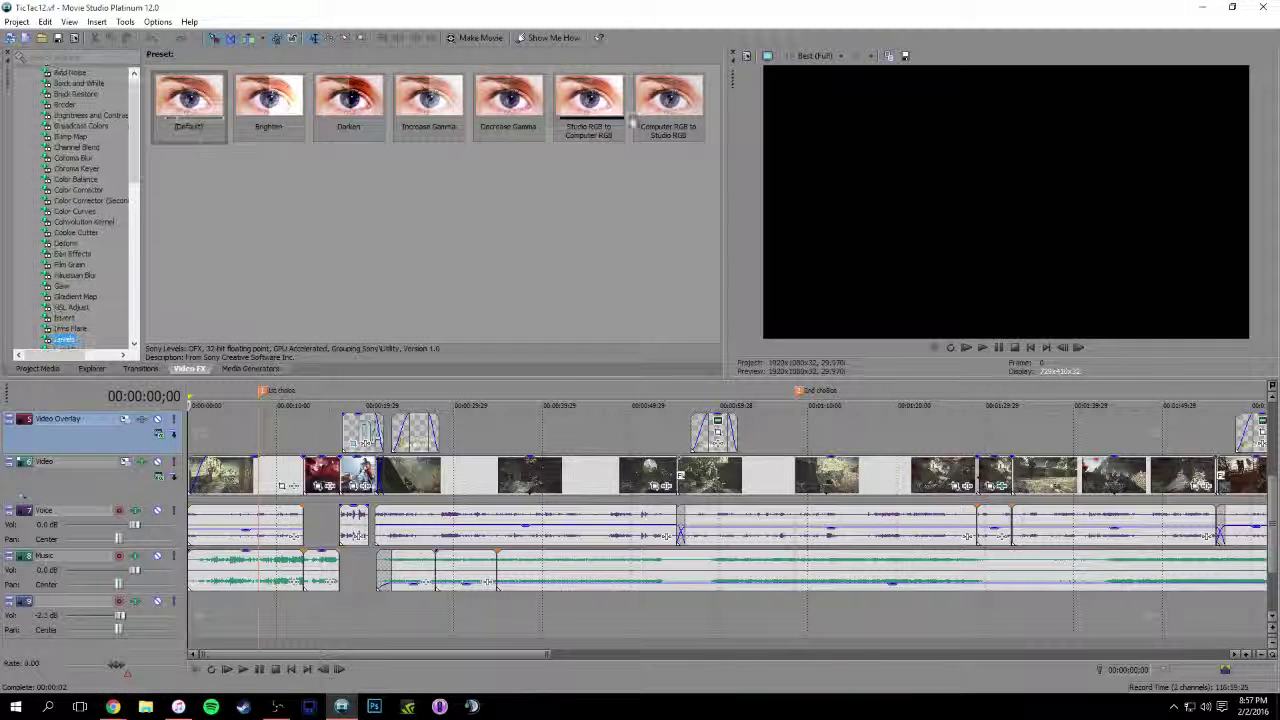
drag(680, 108, 125, 486)
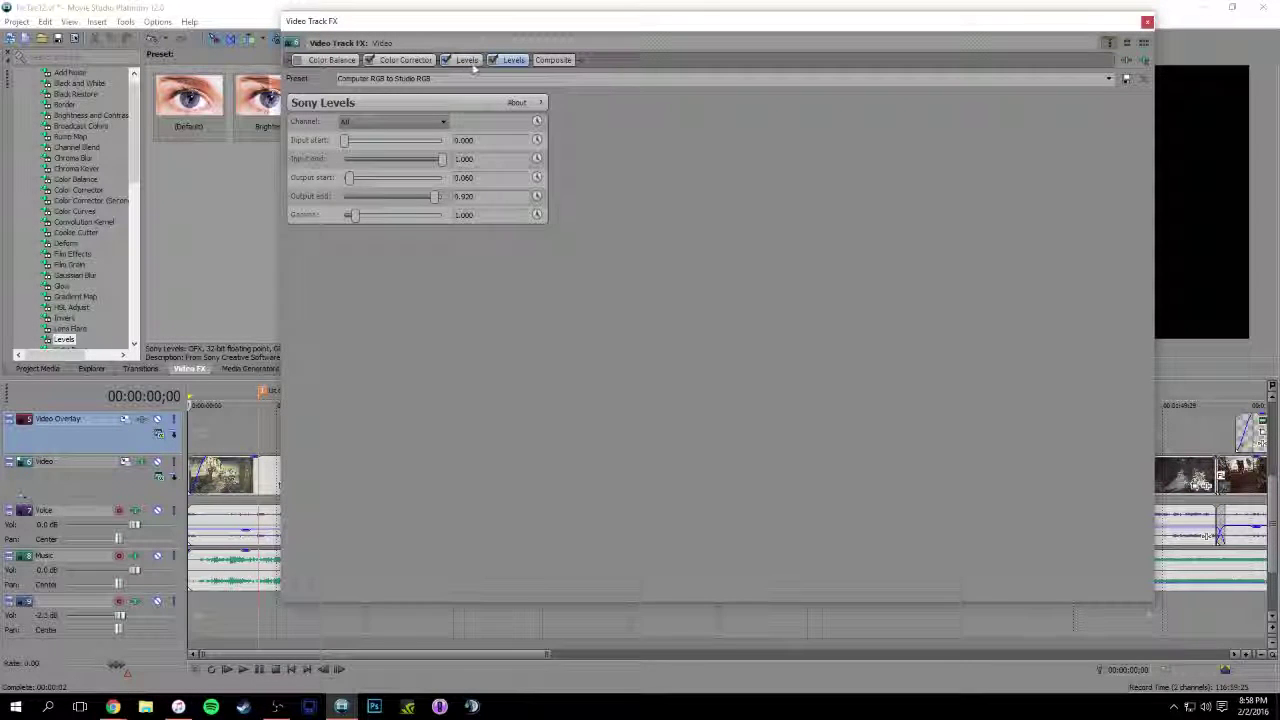
Review the Video track's Color Corrector and Levels effects, and disable the last Levels effect in the chain
click(408, 62)
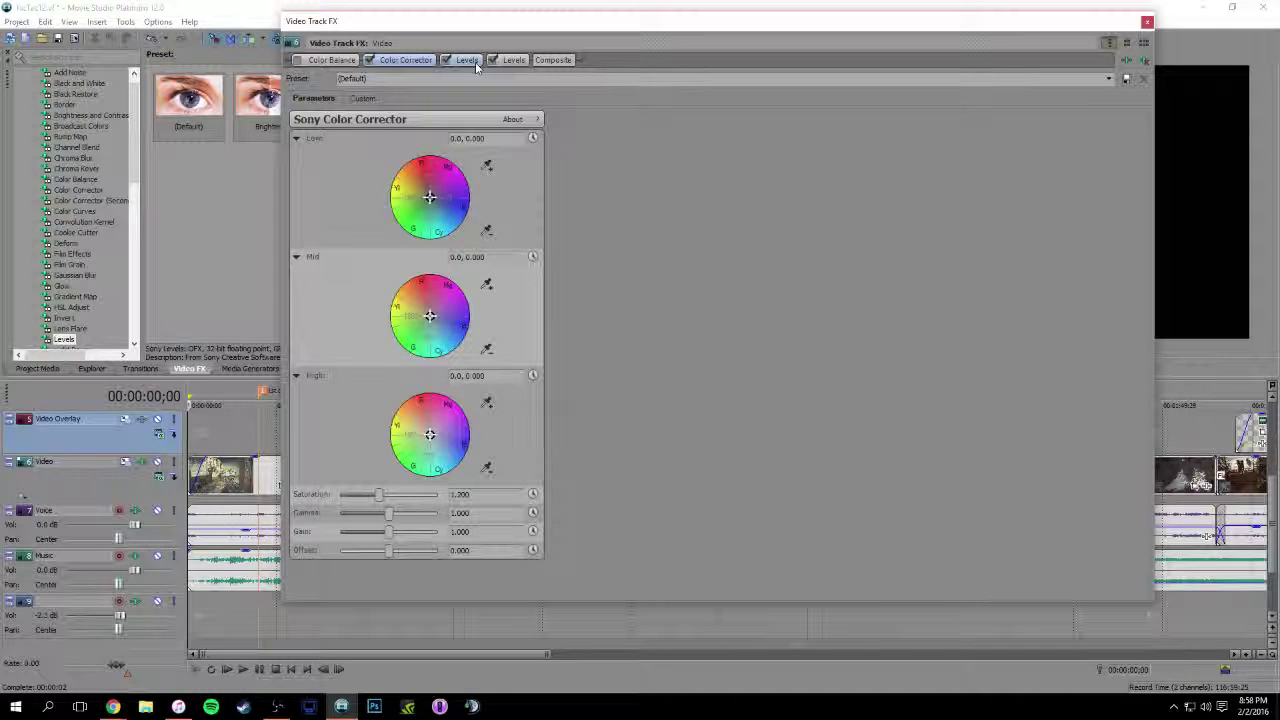
click(495, 63)
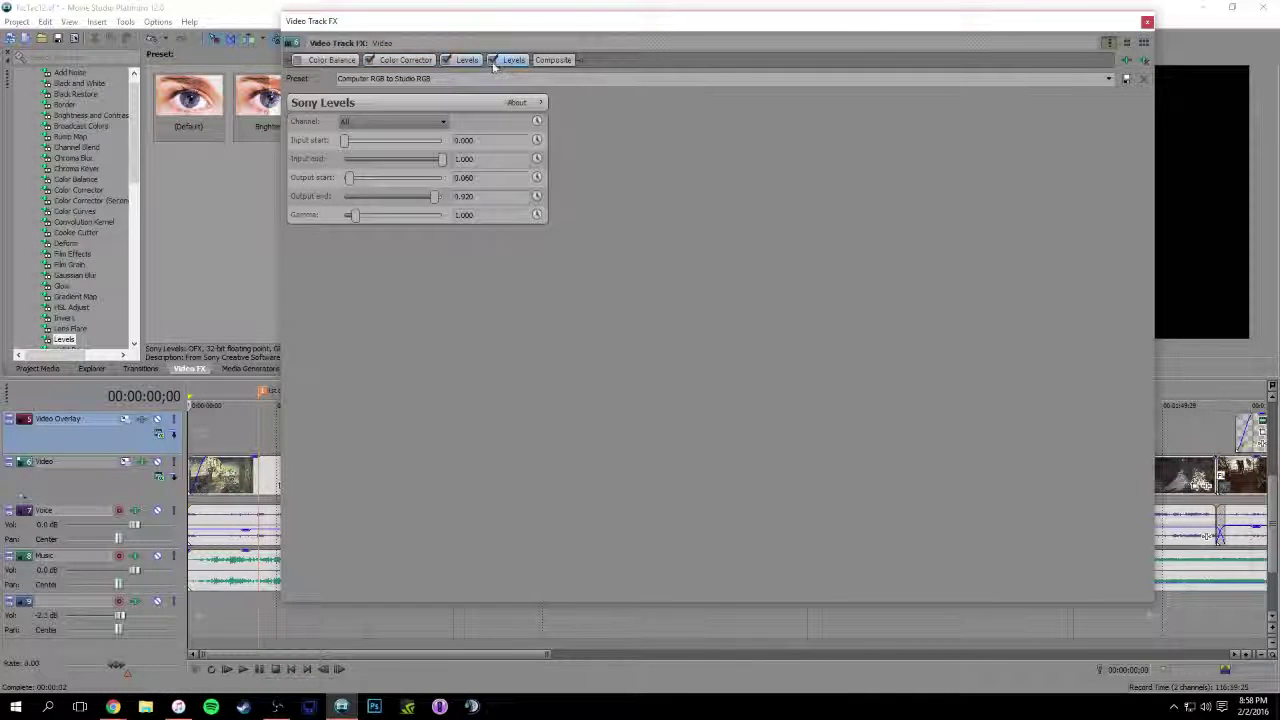
click(405, 61)
click(466, 61)
click(436, 62)
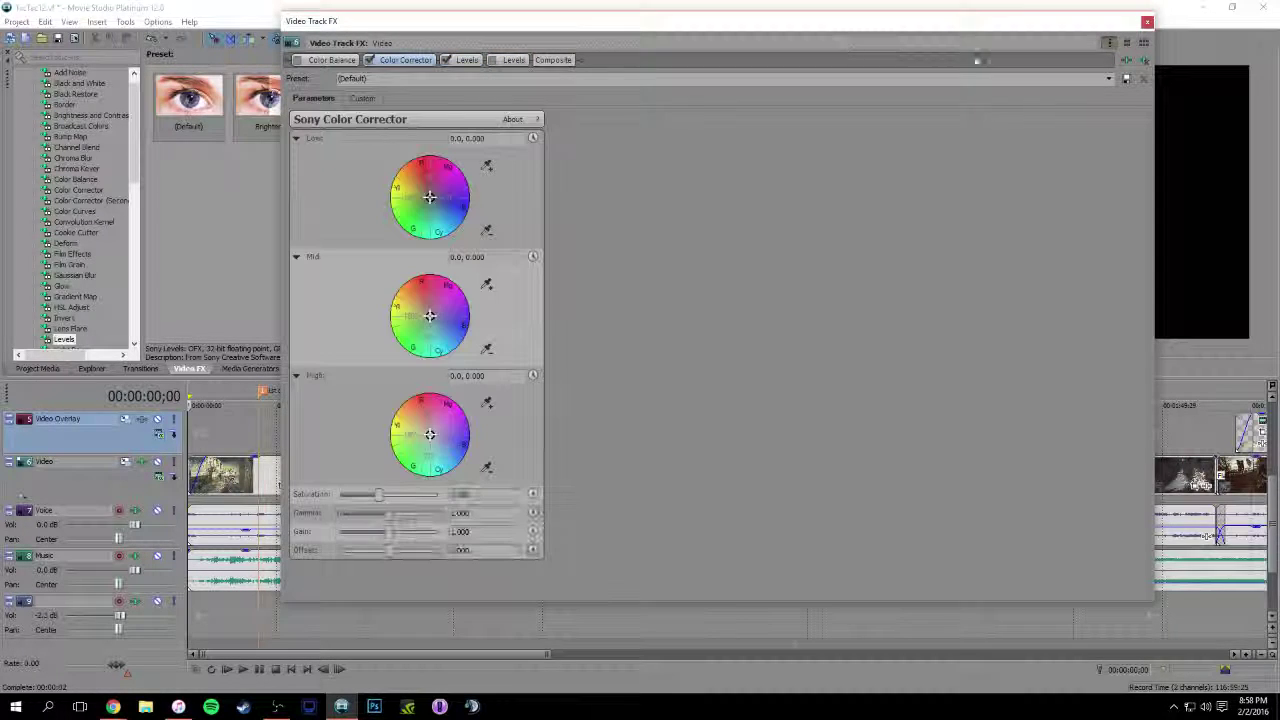
click(1147, 21)
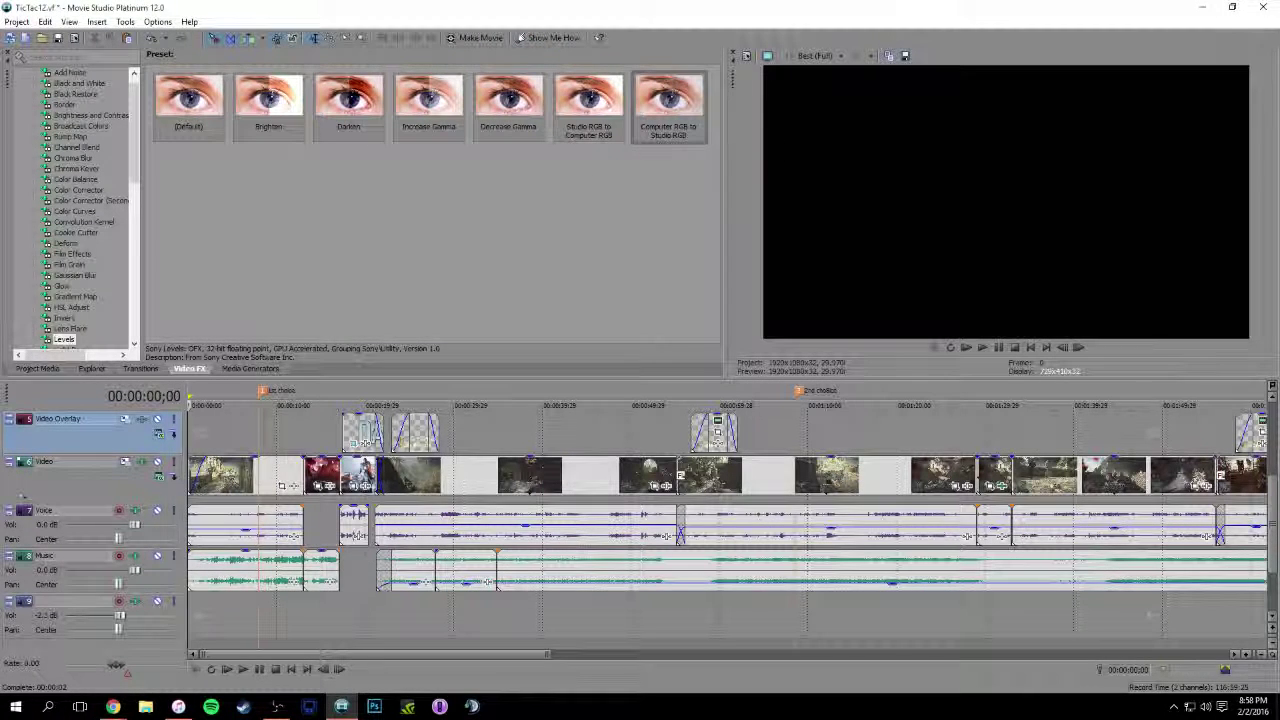
Close the project without saving the track effect changes, restart Movie Studio and reopen TicTac12
click(1262, 7)
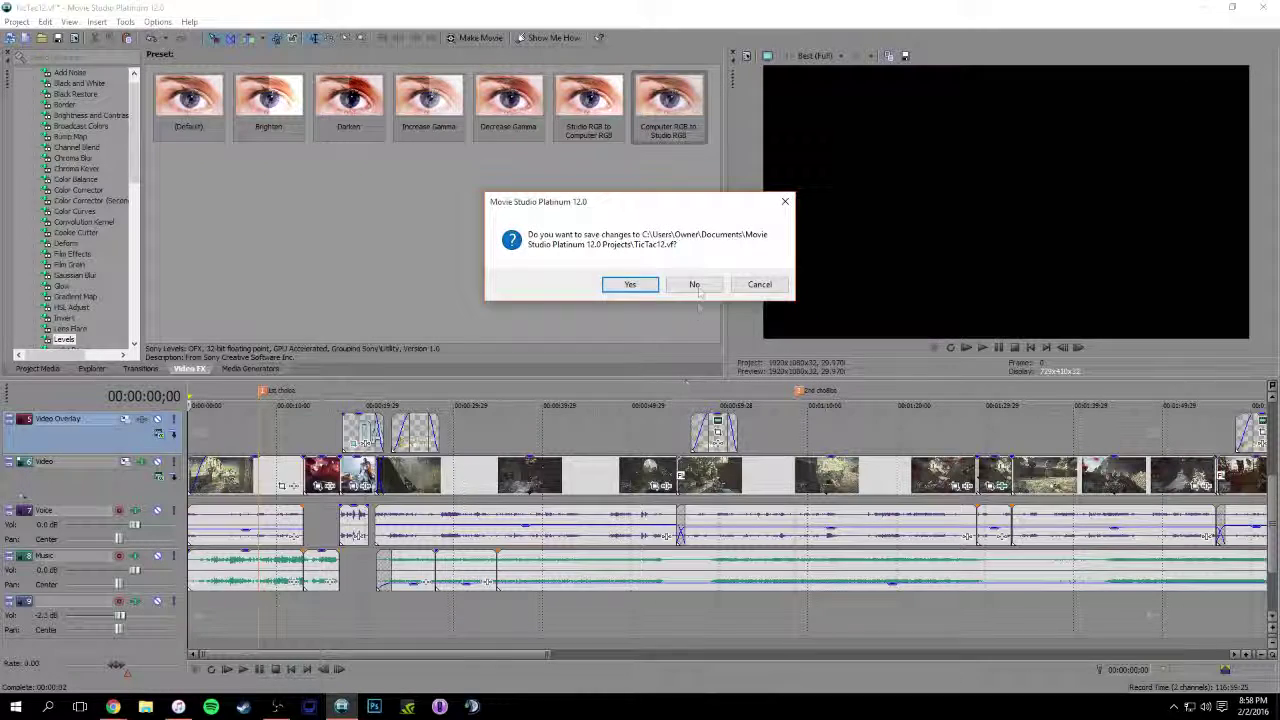
click(694, 285)
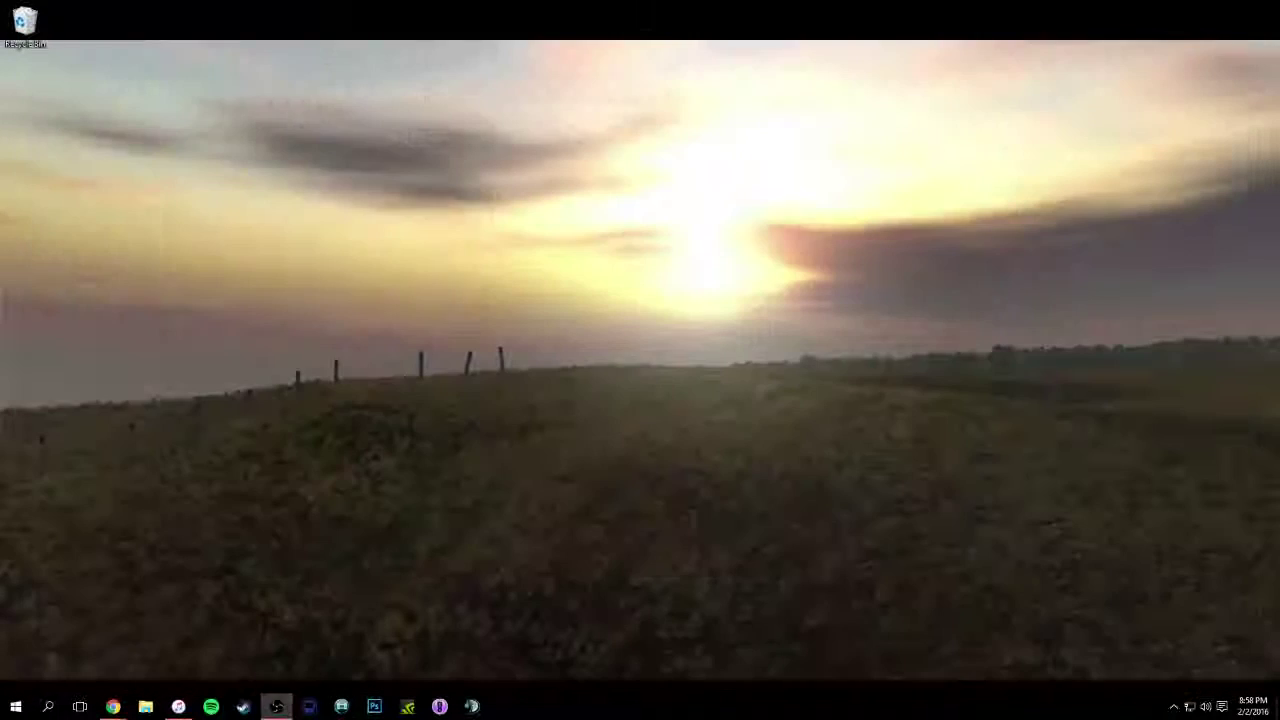
click(341, 706)
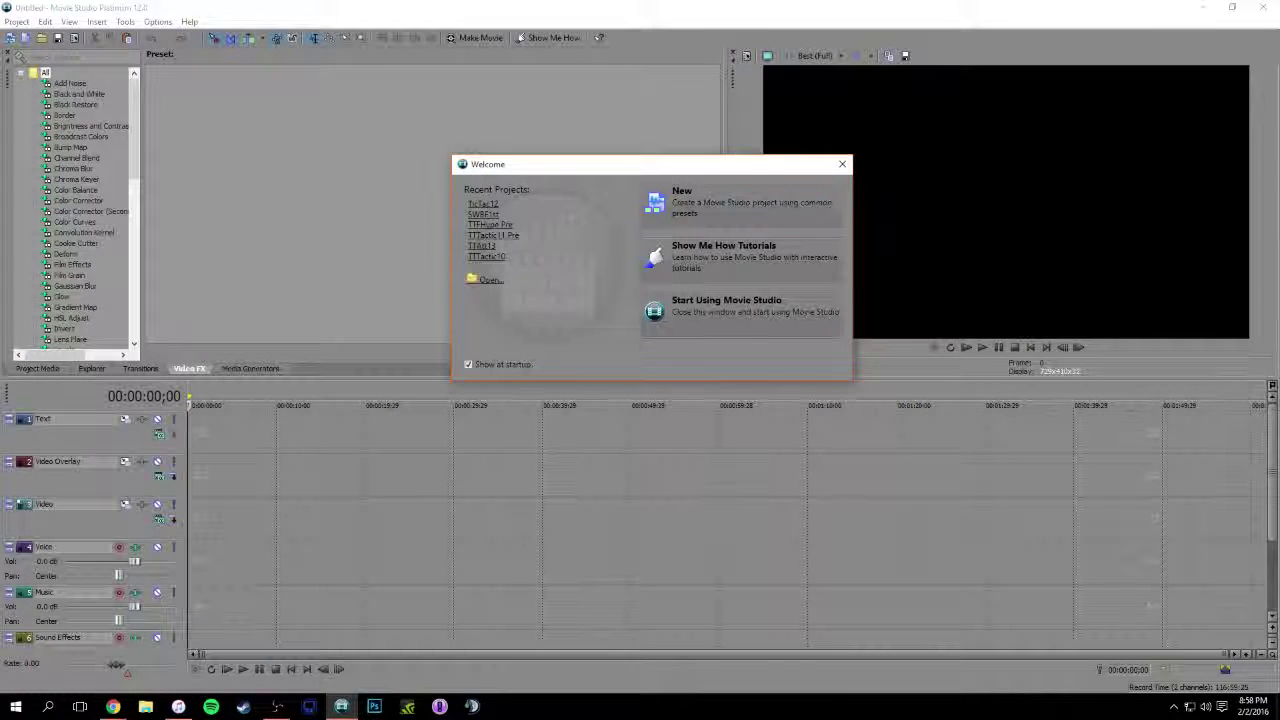
click(484, 204)
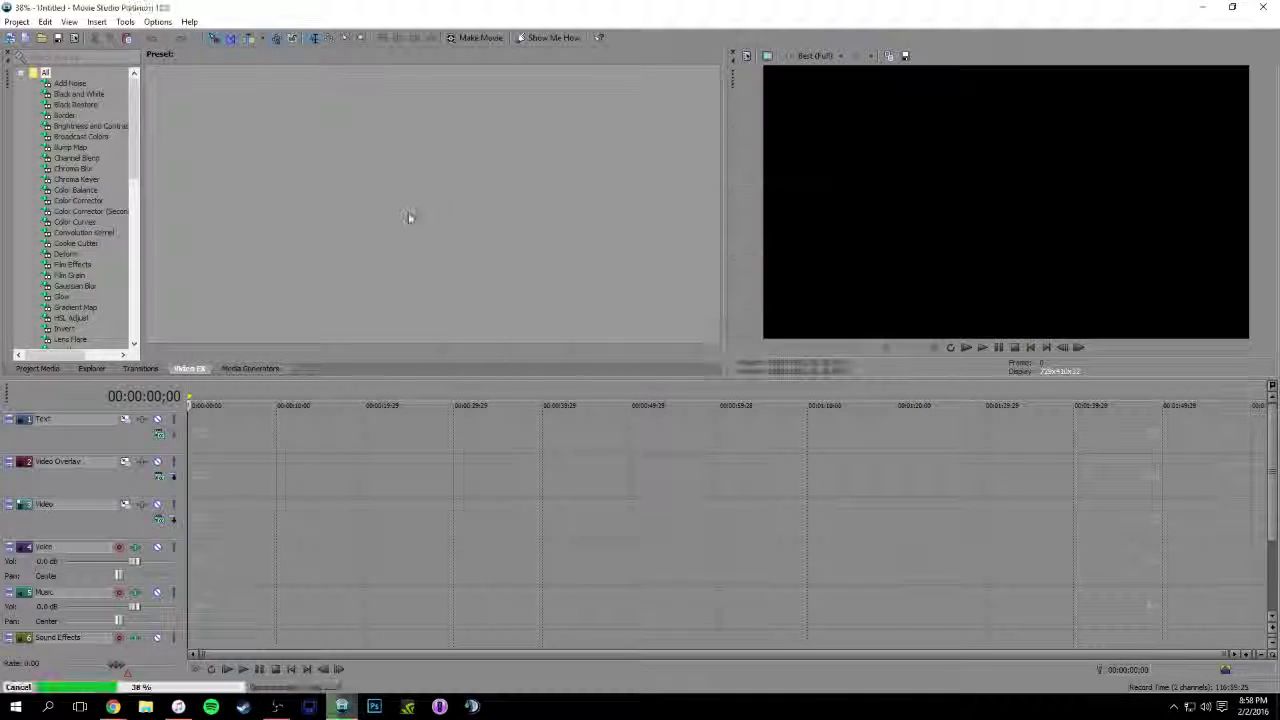
Set up a render of the project as TicTac12.mp4 using the Sony AVC/MVC NuJack Render template
click(18, 22)
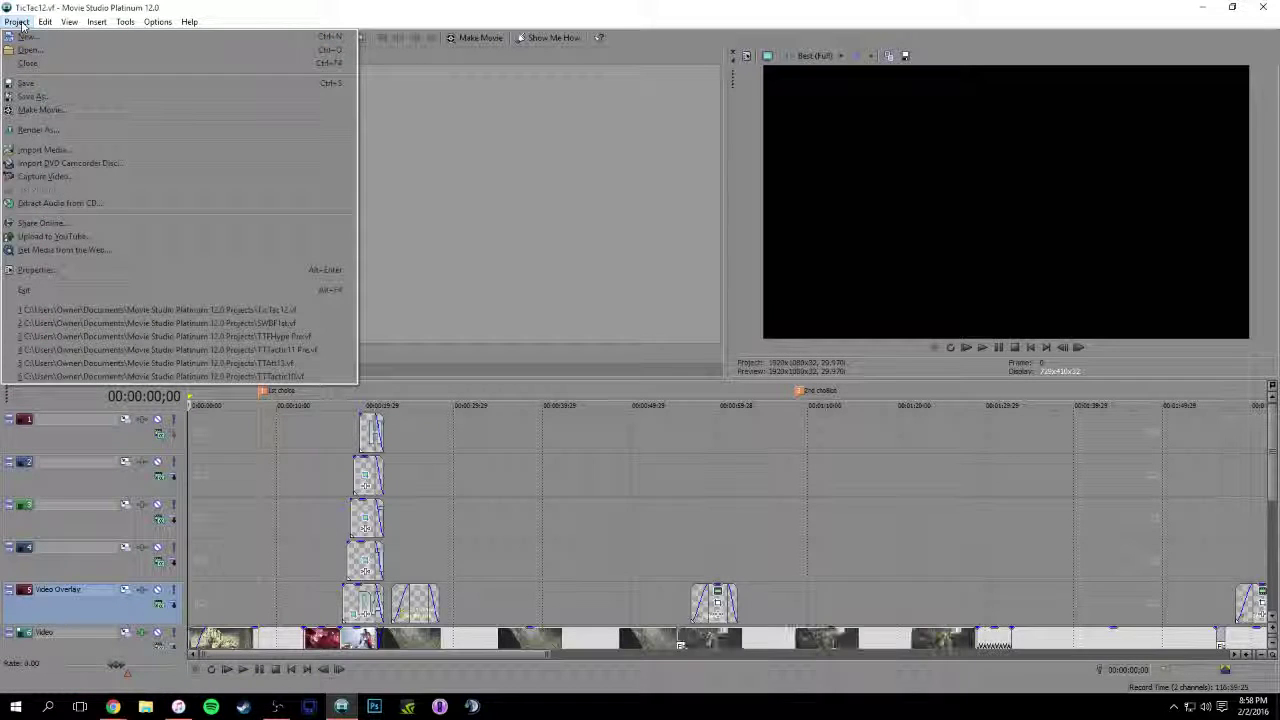
click(87, 130)
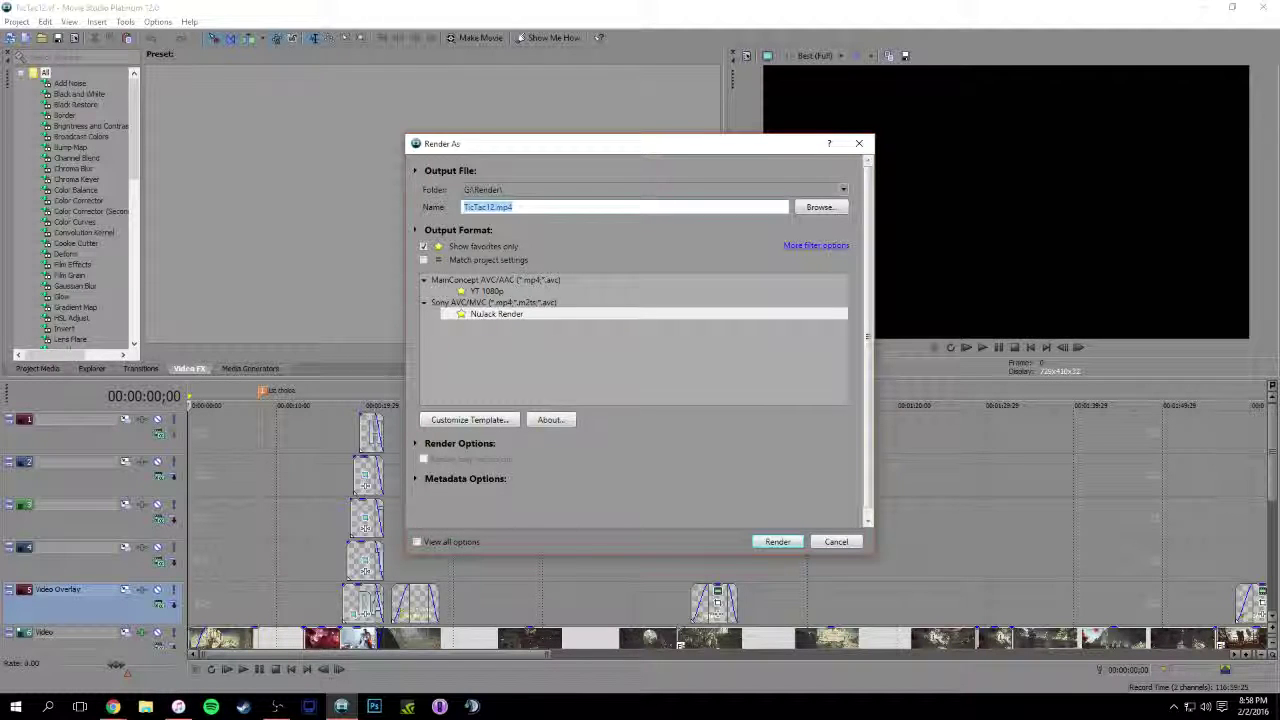
click(517, 318)
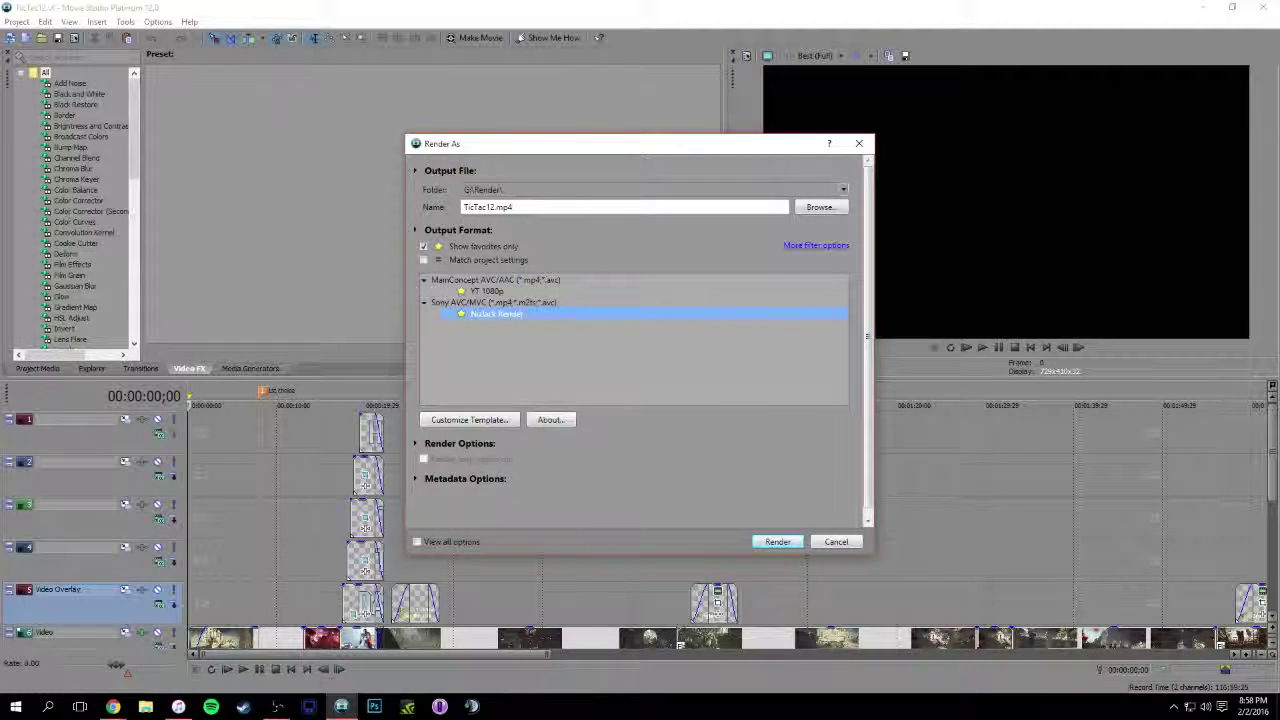
mouse_move(694, 154)
mouse_down()
mouse_move(682, 136)
mouse_move(698, 142)
mouse_up()
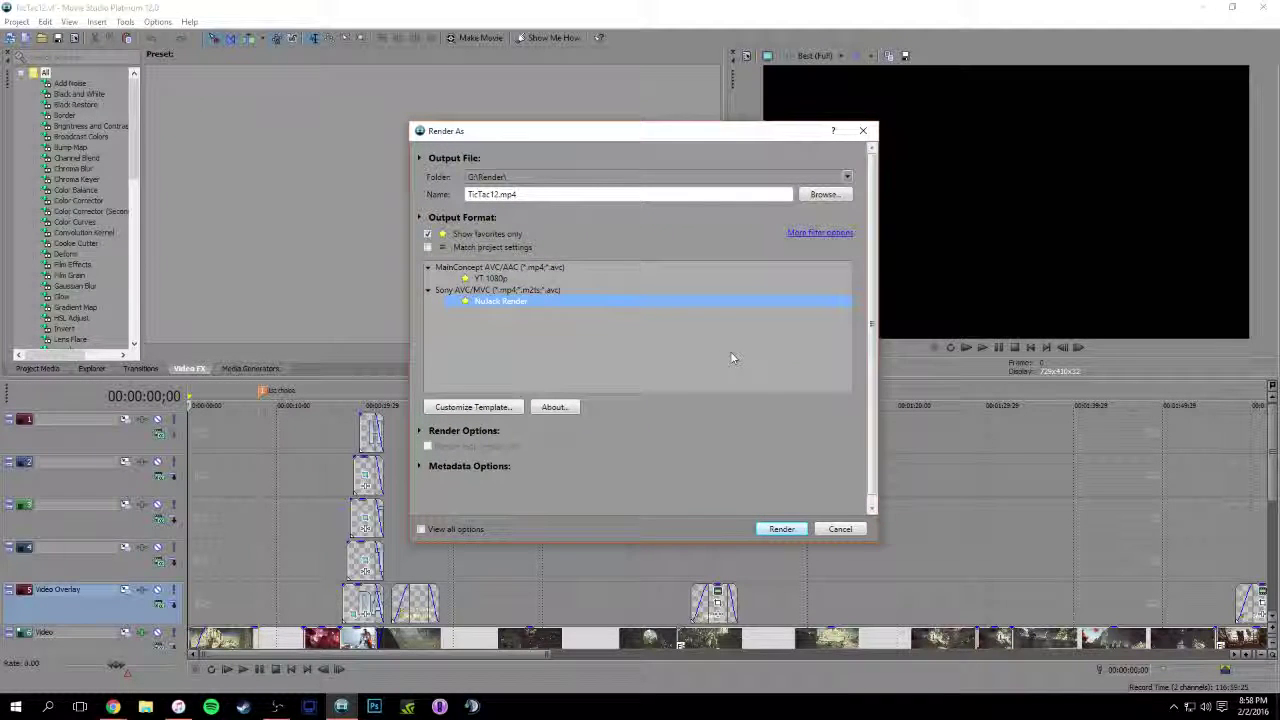